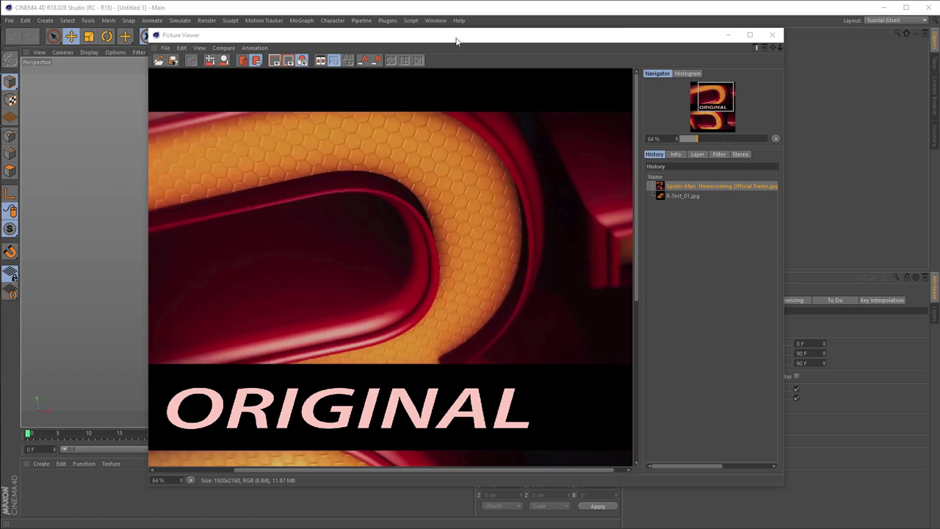
# Pan and zoom around the Spider-Man trailer reference image in the Picture Viewer
pyautogui.moveTo(419, 306); pyautogui.dragTo(444, 159)
pyautogui.scroll(-2, 426, 177)
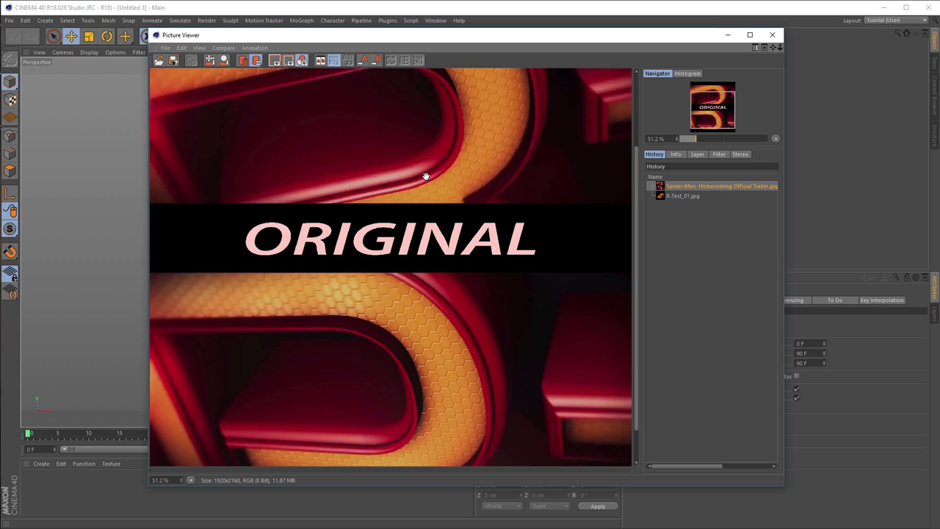
pyautogui.moveTo(419, 154); pyautogui.dragTo(411, 218)
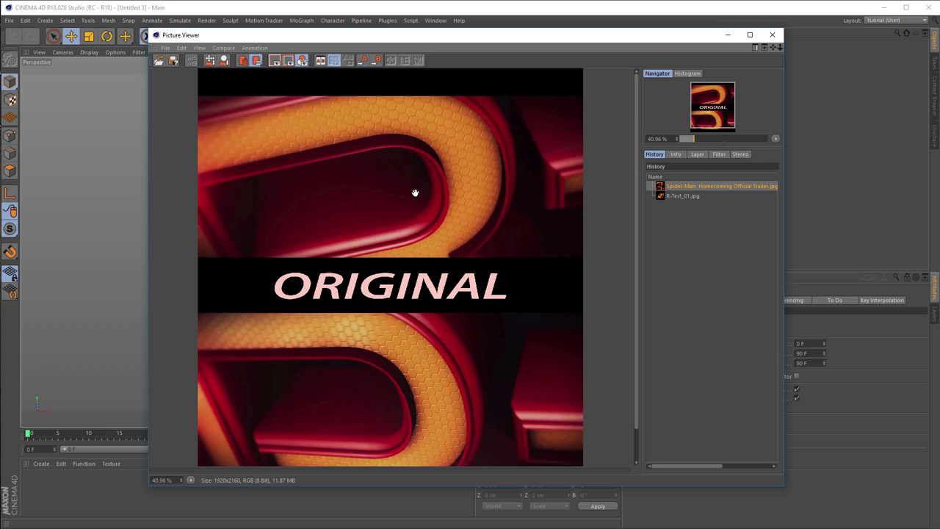
pyautogui.moveTo(416, 190); pyautogui.dragTo(409, 143)
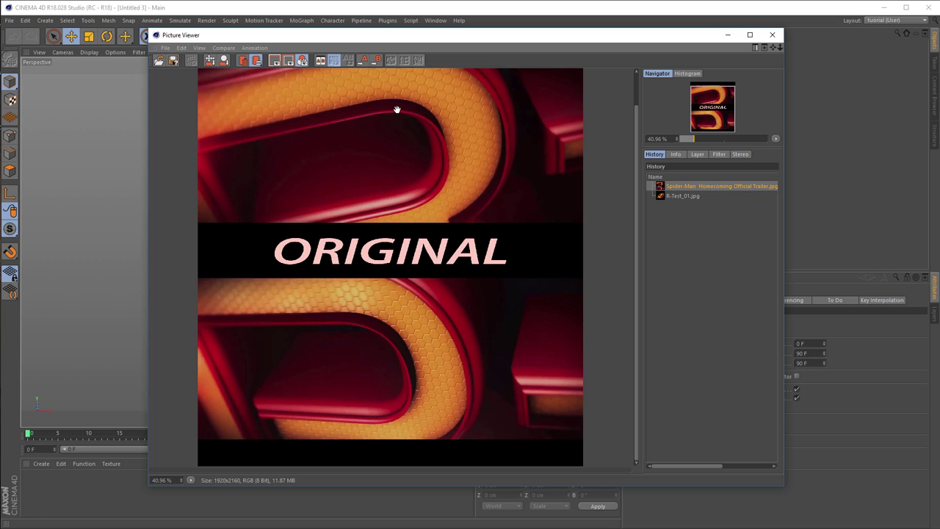
# Compare the R-Test_01 render with the trailer image, then close the Picture Viewer
pyautogui.click(674, 195)
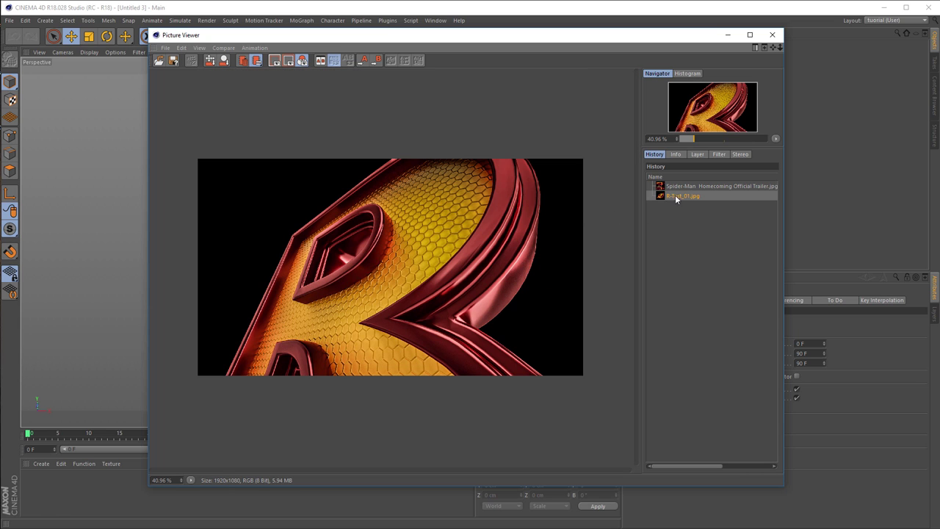
pyautogui.scroll(5, 439, 231)
pyautogui.scroll(-4, 439, 232)
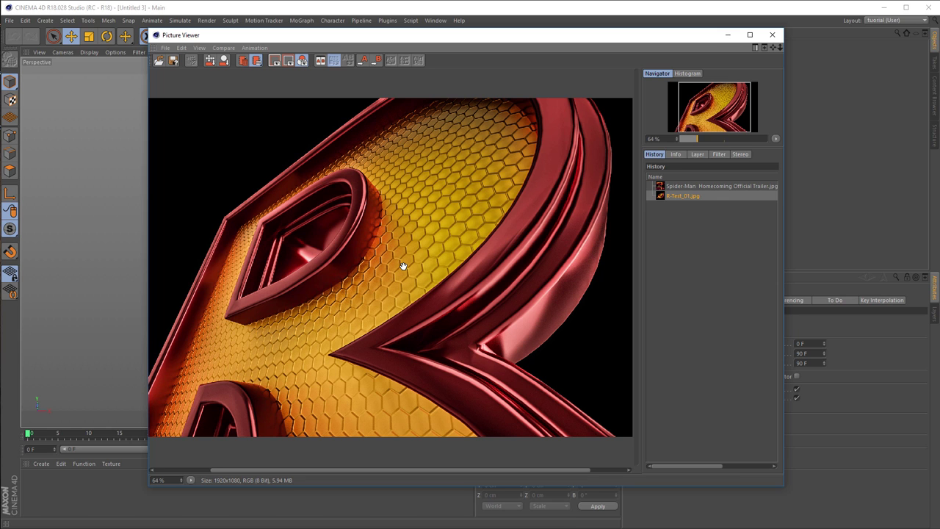
pyautogui.scroll(1, 366, 250)
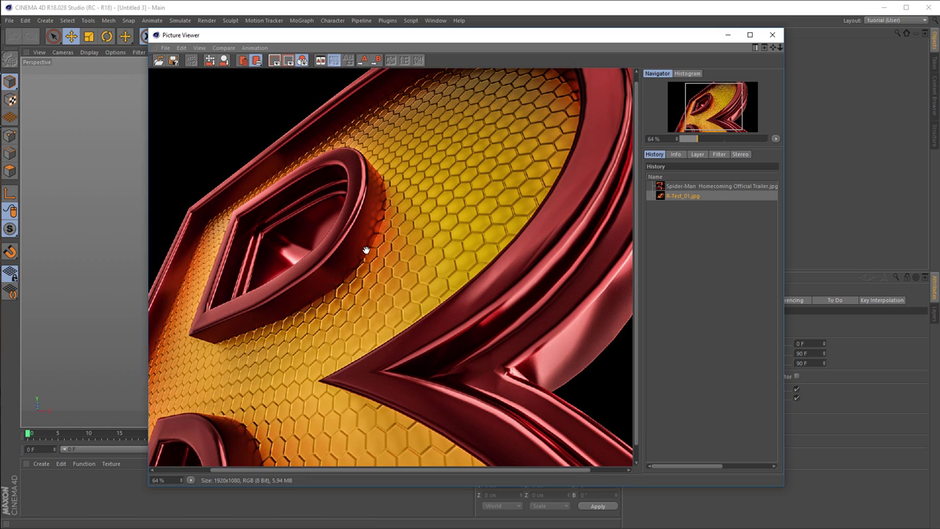
pyautogui.scroll(1, 365, 250)
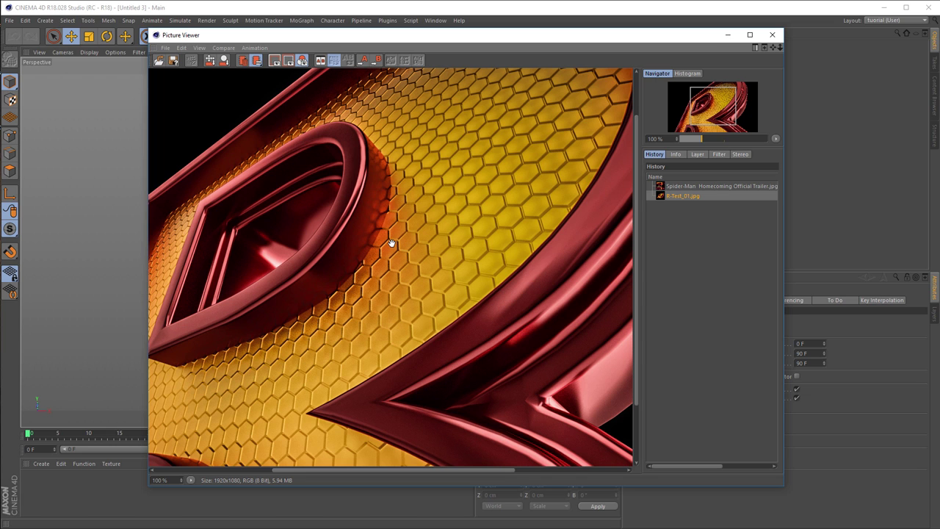
pyautogui.scroll(-1, 392, 243)
pyautogui.moveTo(391, 243); pyautogui.dragTo(393, 248)
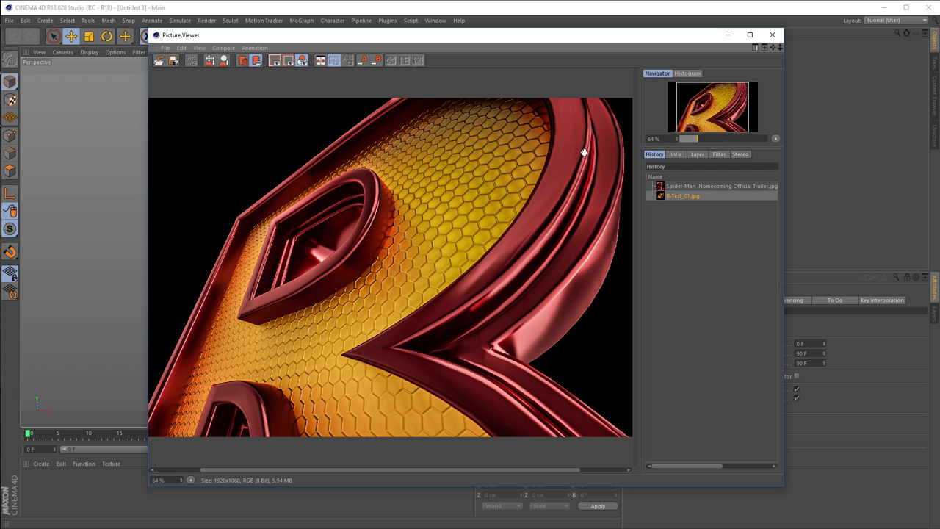
pyautogui.click(684, 185)
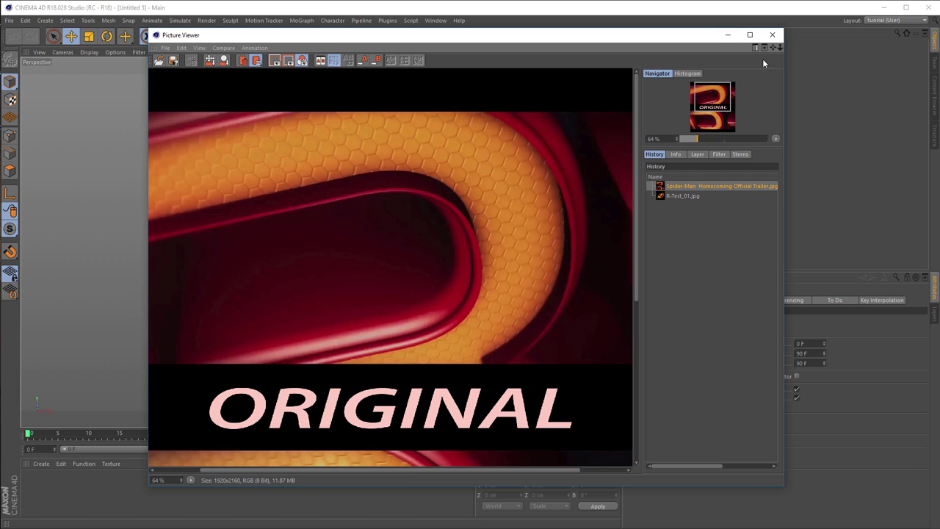
pyautogui.click(773, 35)
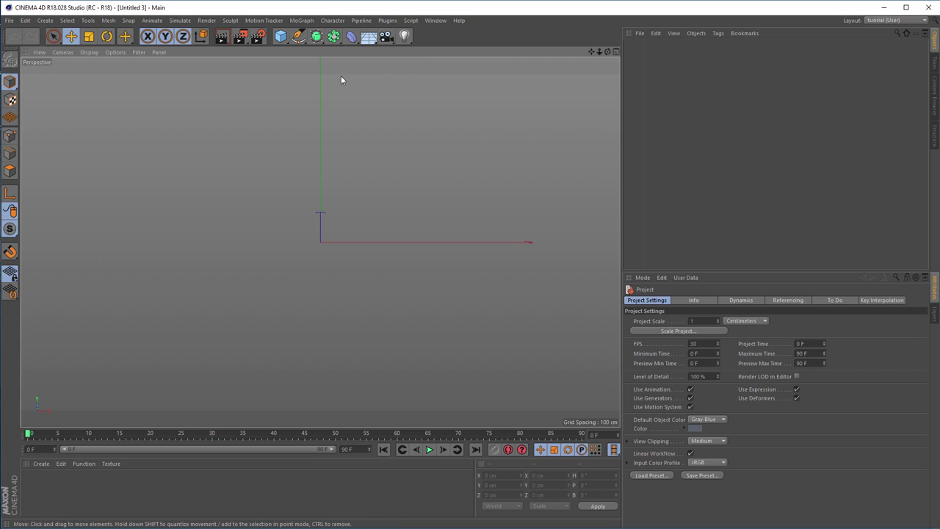
# Add a Text spline, orbit to face it, and select its text for replacement
pyautogui.click(298, 36)
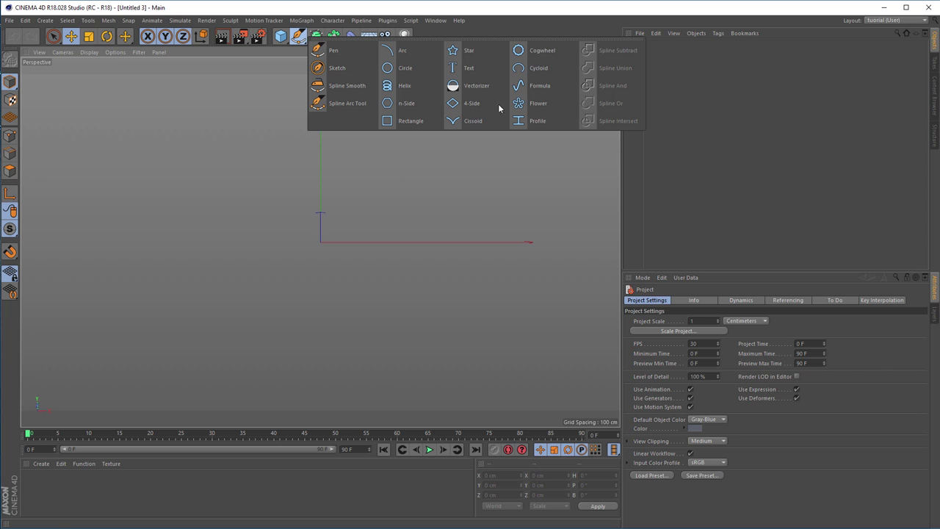
pyautogui.click(487, 71)
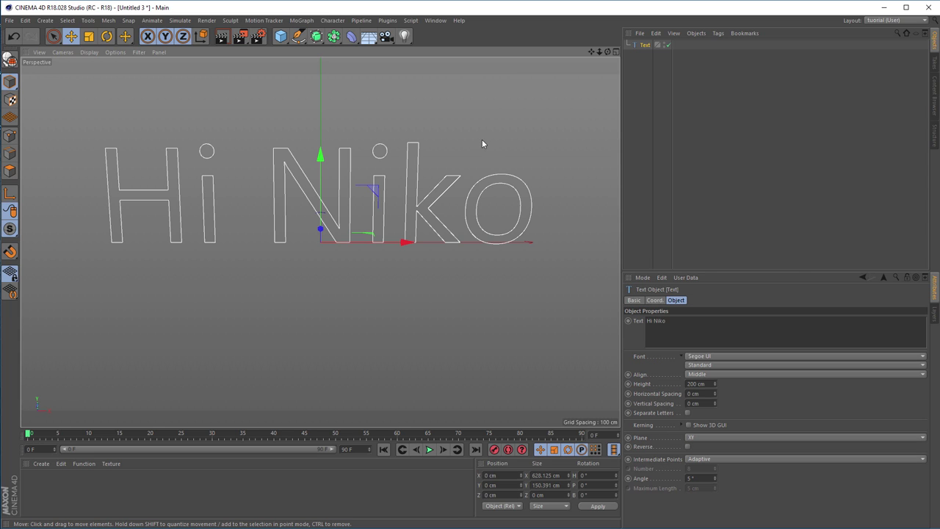
pyautogui.keyDown('alt'); pyautogui.moveTo(450, 197); pyautogui.dragTo(459, 246); pyautogui.keyUp('alt')
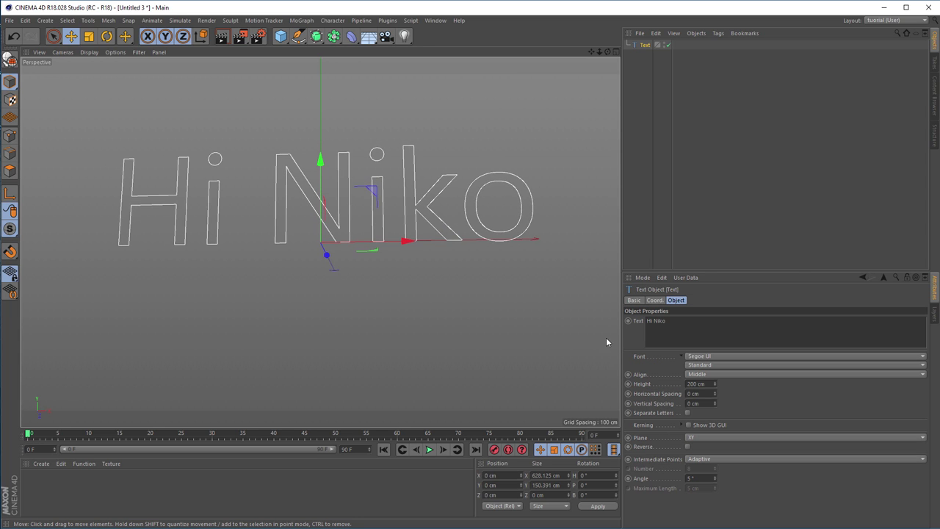
pyautogui.keyDown('alt'); pyautogui.moveTo(299, 189); pyautogui.dragTo(484, 278); pyautogui.keyUp('alt')
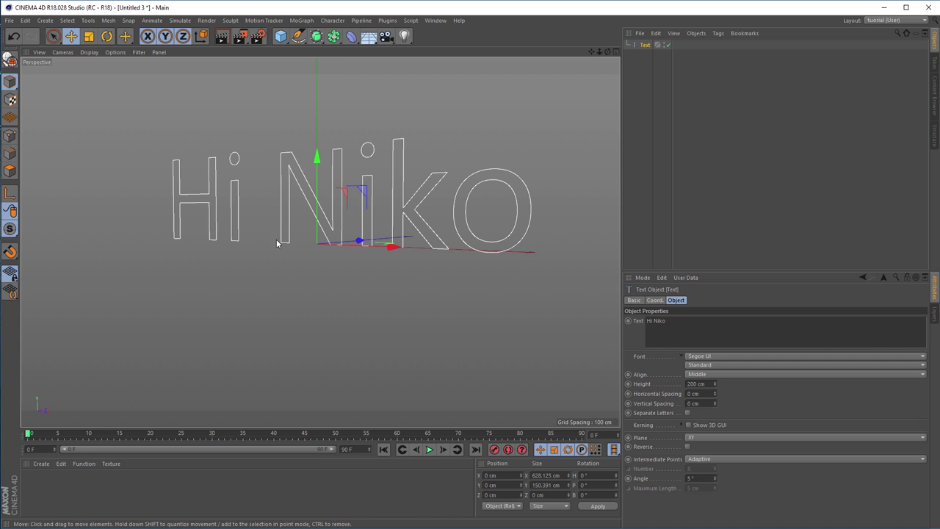
pyautogui.keyDown('alt'); pyautogui.moveTo(419, 210); pyautogui.dragTo(262, 193); pyautogui.keyUp('alt')
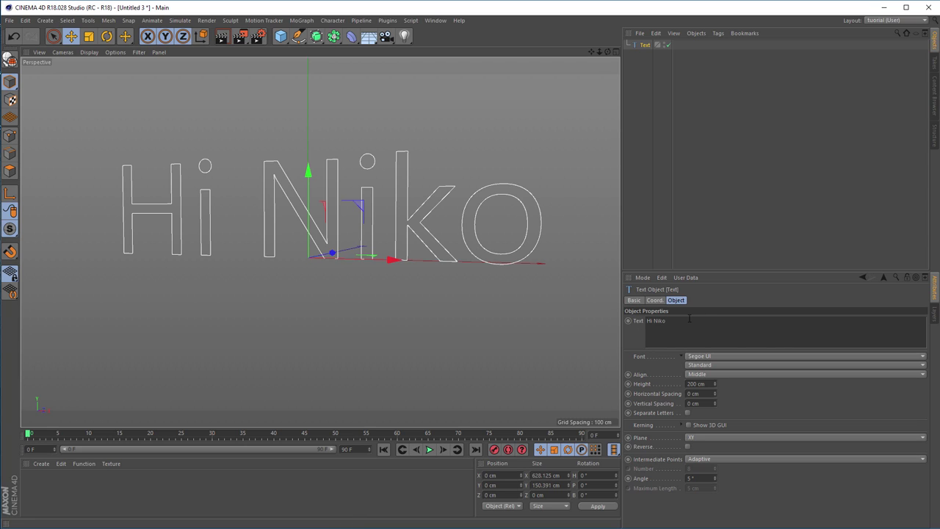
pyautogui.tripleClick(654, 343)
# Make the text a single R and set its font to Arial Black
pyautogui.write('F')
pyautogui.click(714, 354)
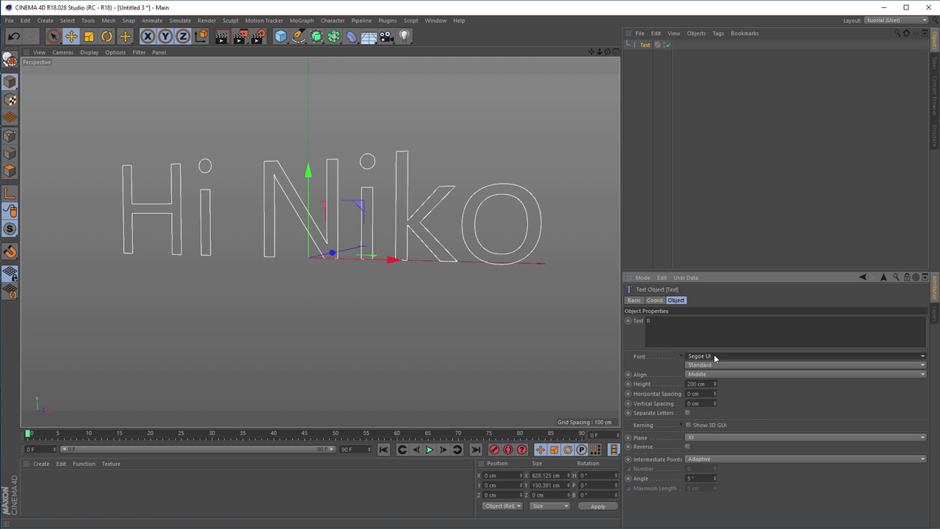
pyautogui.click(714, 354)
pyautogui.click(714, 354)
pyautogui.click(714, 354)
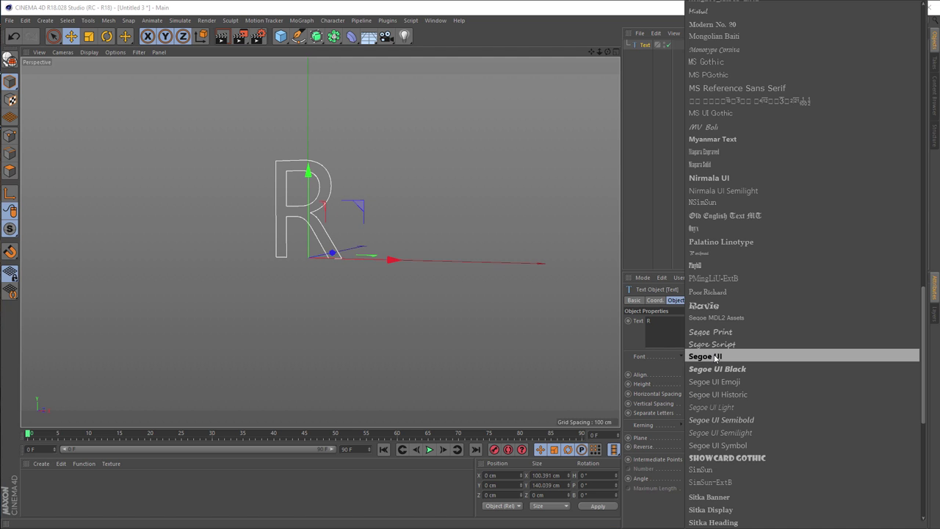
pyautogui.moveTo(925, 295); pyautogui.dragTo(927, 3)
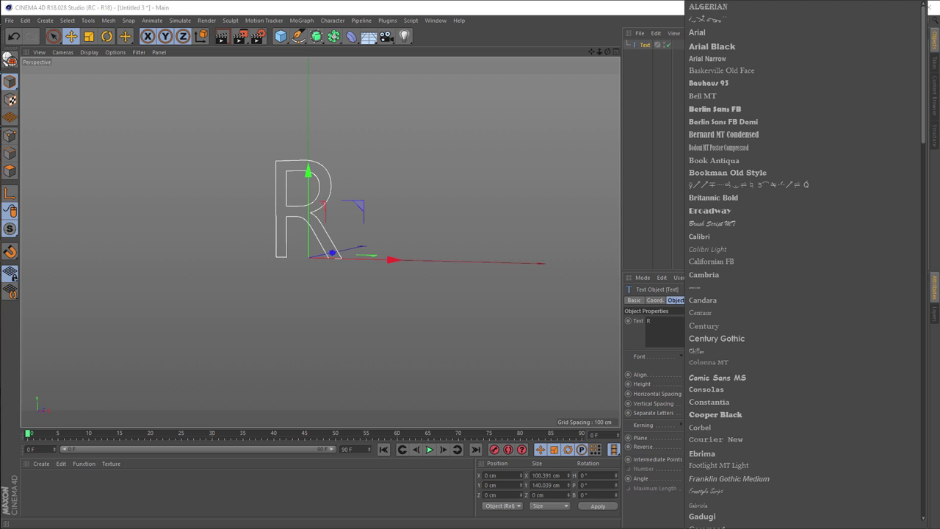
pyautogui.click(716, 47)
# Orbit around the bold R and bring up the Spider-Man trailer reference image
pyautogui.keyDown('alt'); pyautogui.moveTo(327, 223); pyautogui.dragTo(342, 206); pyautogui.keyUp('alt')
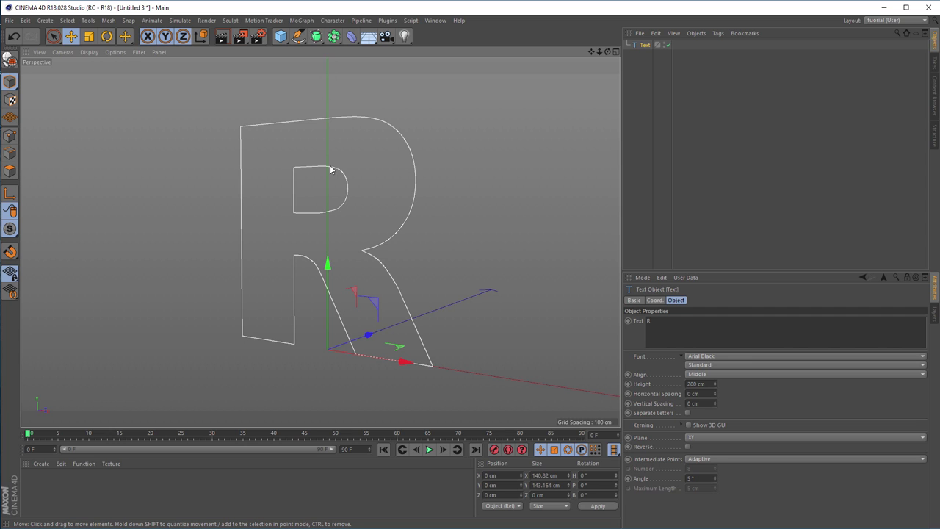
pyautogui.keyDown('alt'); pyautogui.moveTo(328, 190); pyautogui.dragTo(330, 184); pyautogui.keyUp('alt')
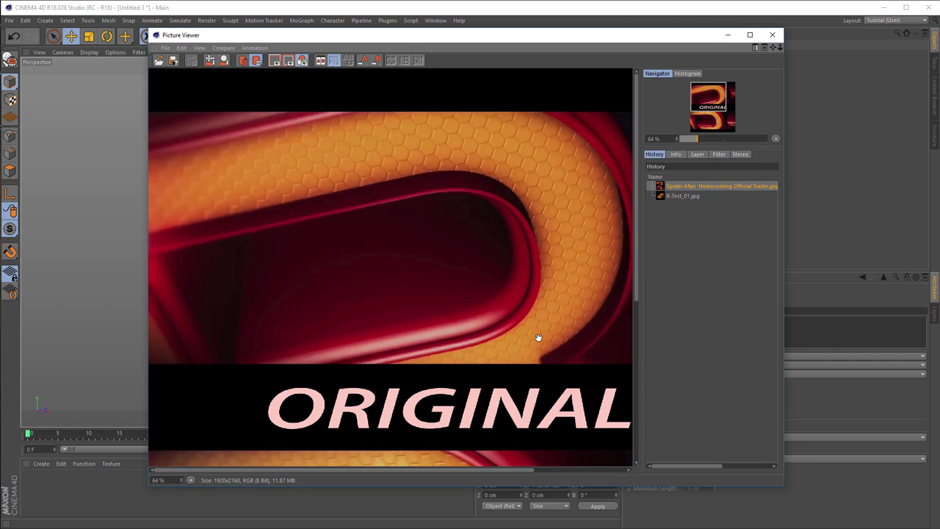
pyautogui.moveTo(536, 335); pyautogui.dragTo(537, 176)
pyautogui.scroll(-3, 559, 330)
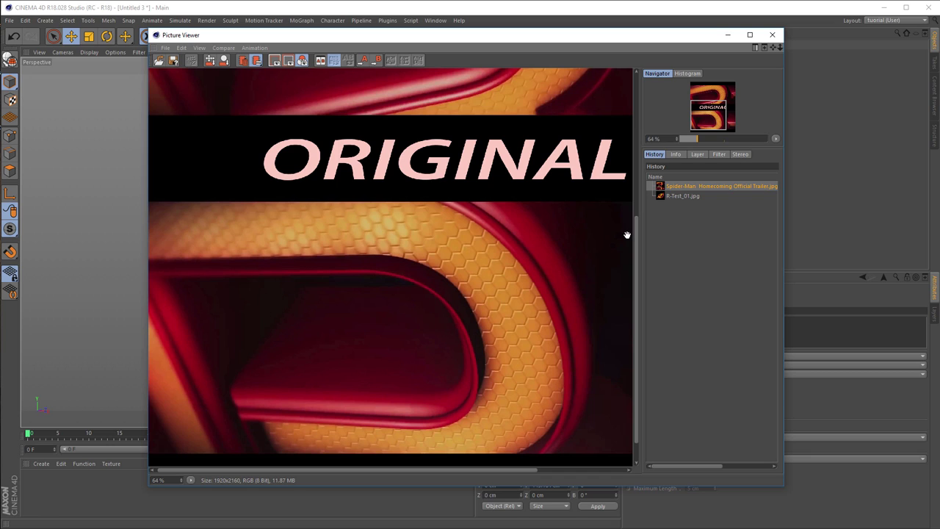
# Close the reference image, maximise the Front view, and hide the Text object
pyautogui.click(774, 36)
pyautogui.middleClick(496, 192)
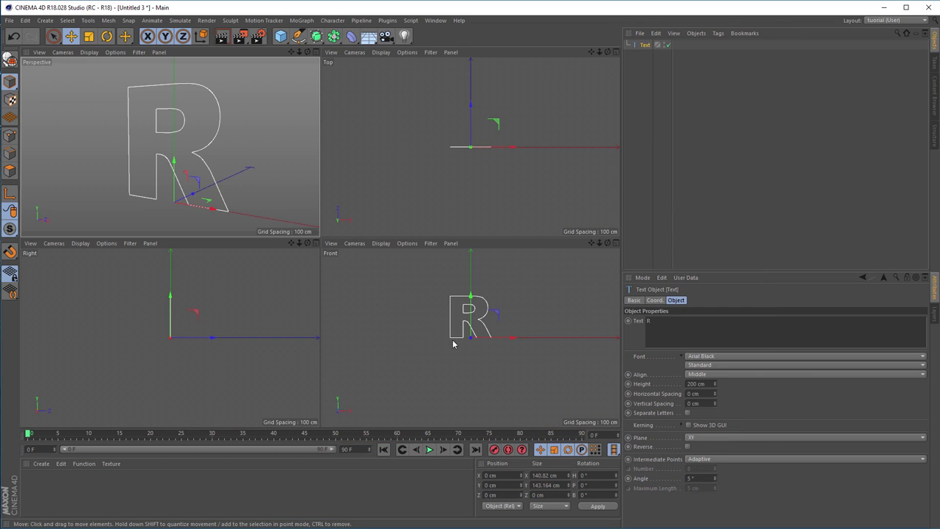
pyautogui.middleClick(450, 338)
pyautogui.scroll(3, 311, 228)
pyautogui.scroll(1, 346, 201)
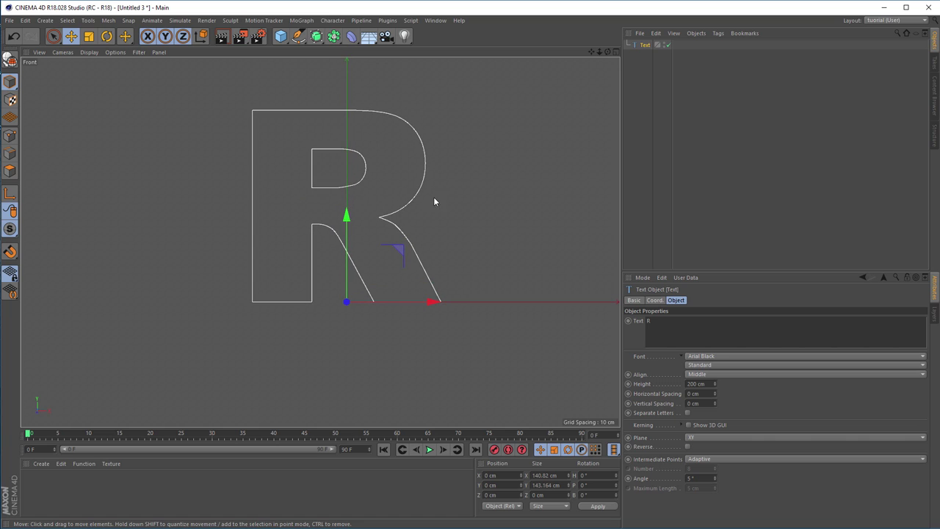
pyautogui.click(668, 45)
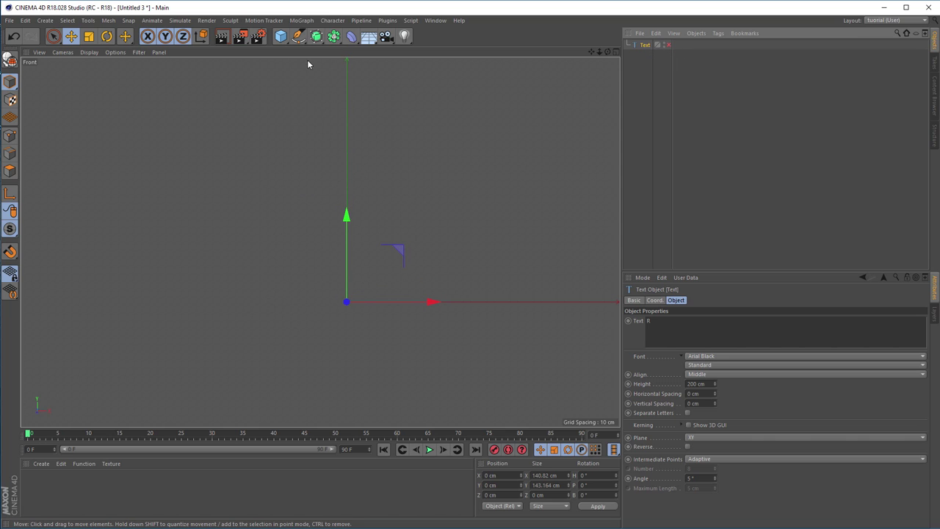
pyautogui.click(299, 37)
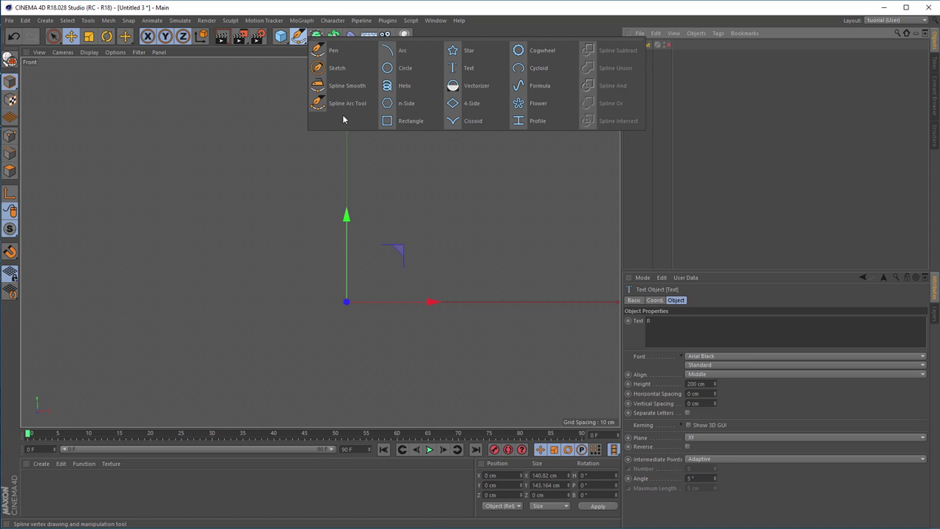
# Add a Rectangle spline sized 50 cm wide by 5 cm high
pyautogui.click(411, 121)
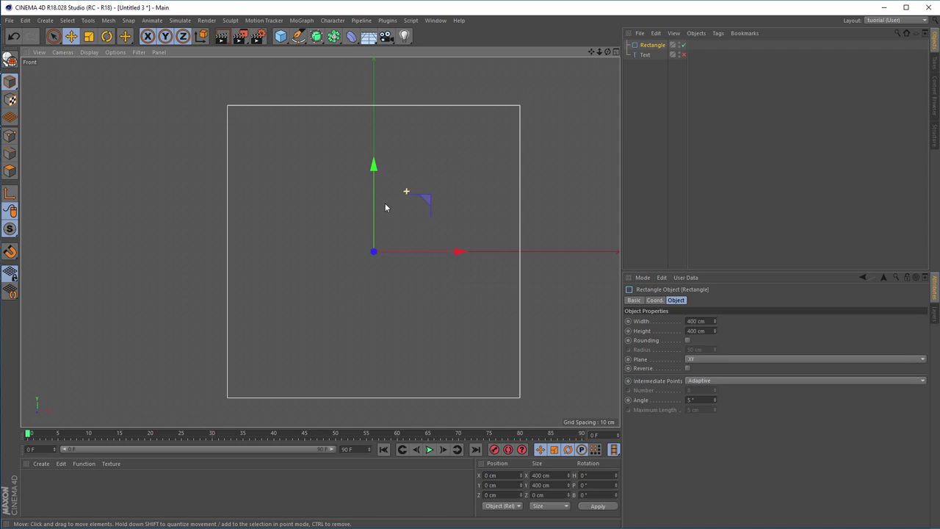
pyautogui.click(695, 321)
pyautogui.write('50')
pyautogui.press('Tab')
pyautogui.write('50')
pyautogui.press('Return')
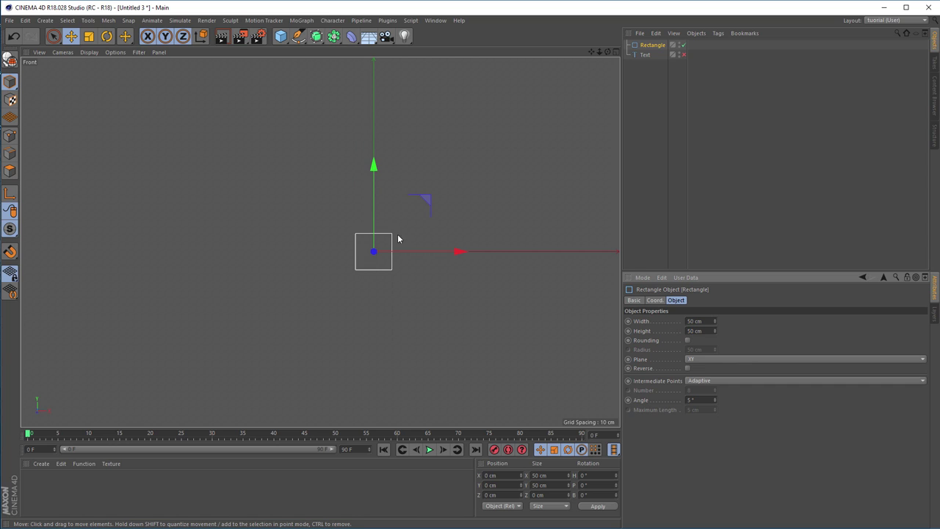
pyautogui.scroll(5, 395, 244)
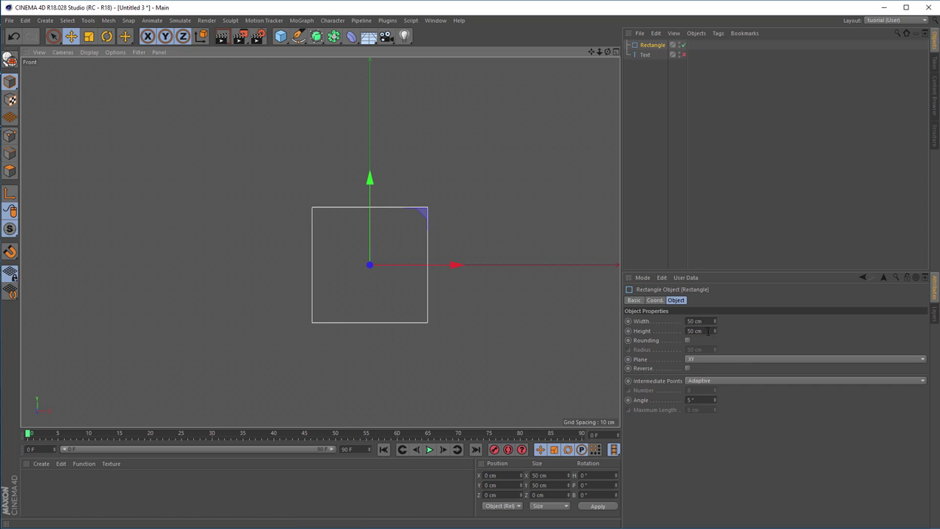
pyautogui.moveTo(714, 332); pyautogui.dragTo(714, 359)
pyautogui.scroll(5, 401, 265)
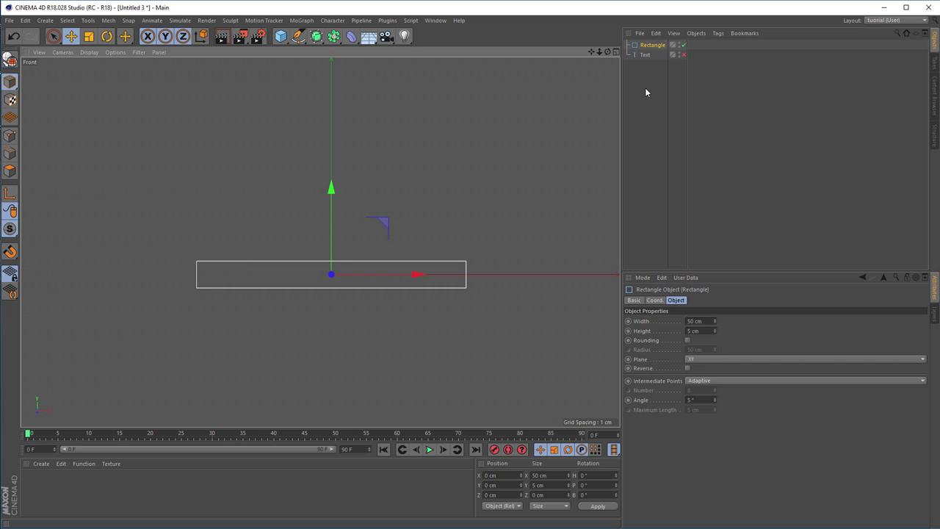
# Make the Rectangle editable and subdivide its top edge with 3 subdivisions
pyautogui.press('c')
pyautogui.click(10, 136)
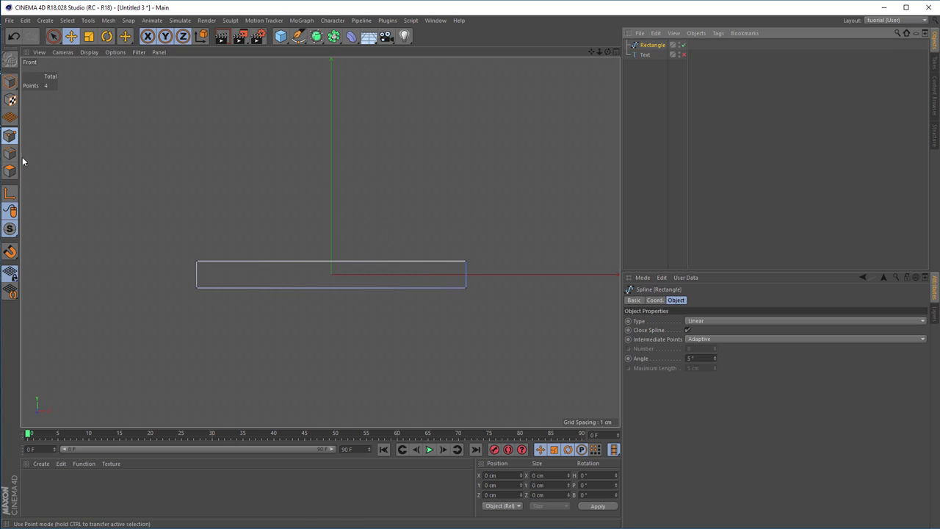
pyautogui.scroll(1, 290, 281)
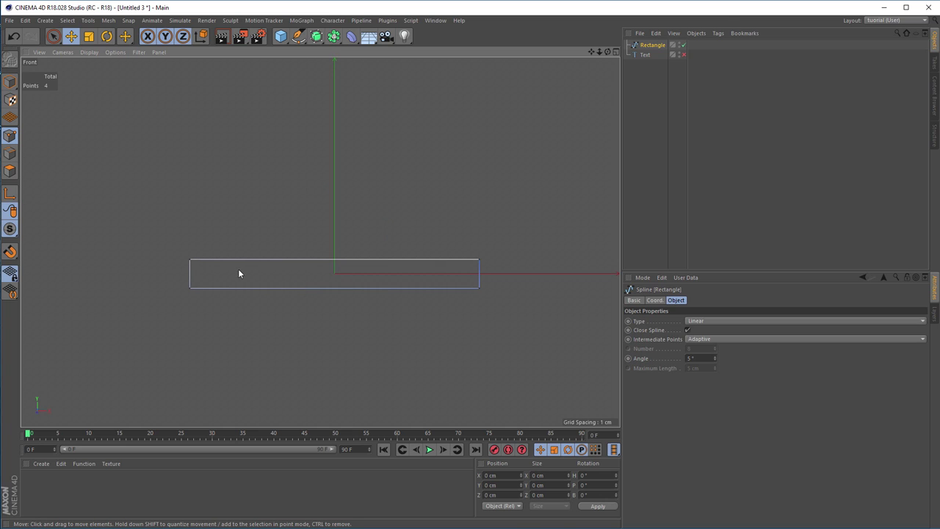
pyautogui.press('9')
pyautogui.click(190, 259)
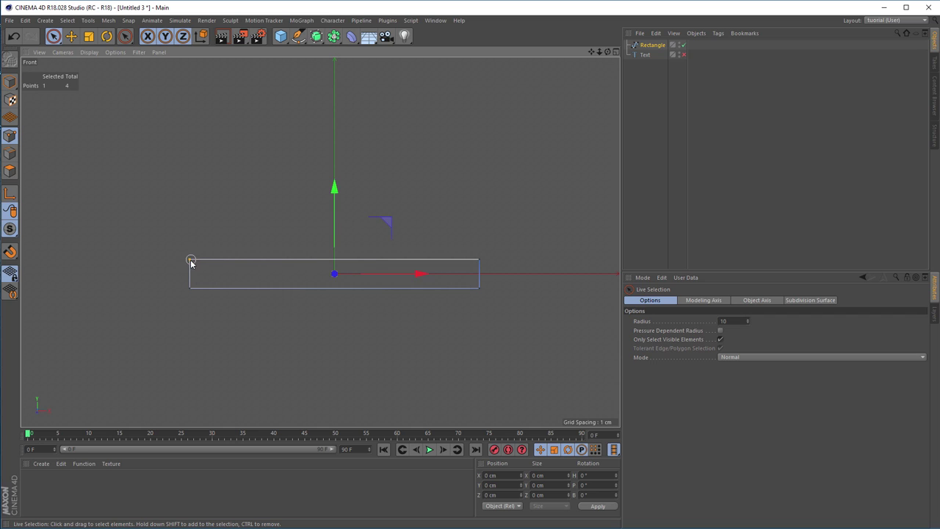
pyautogui.keyDown('shift'); pyautogui.click(477, 261); pyautogui.keyUp('shift')
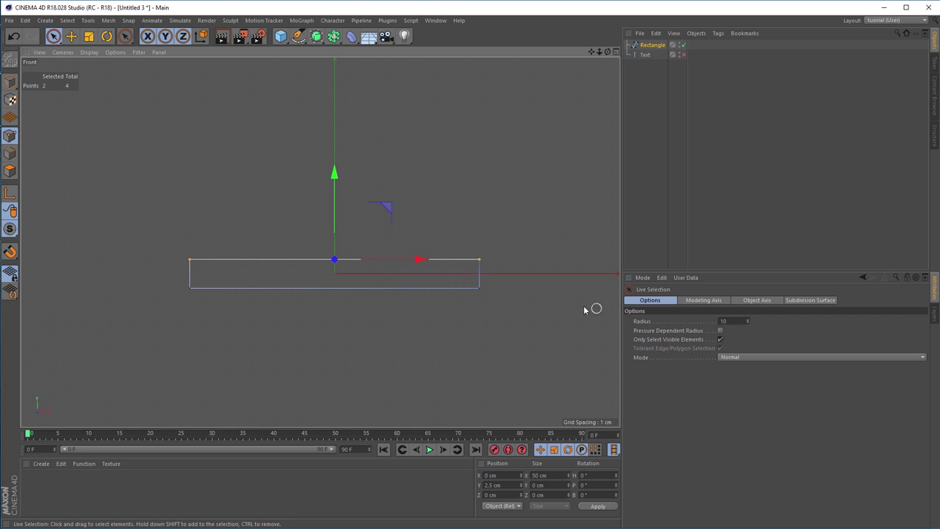
pyautogui.rightClick(529, 287)
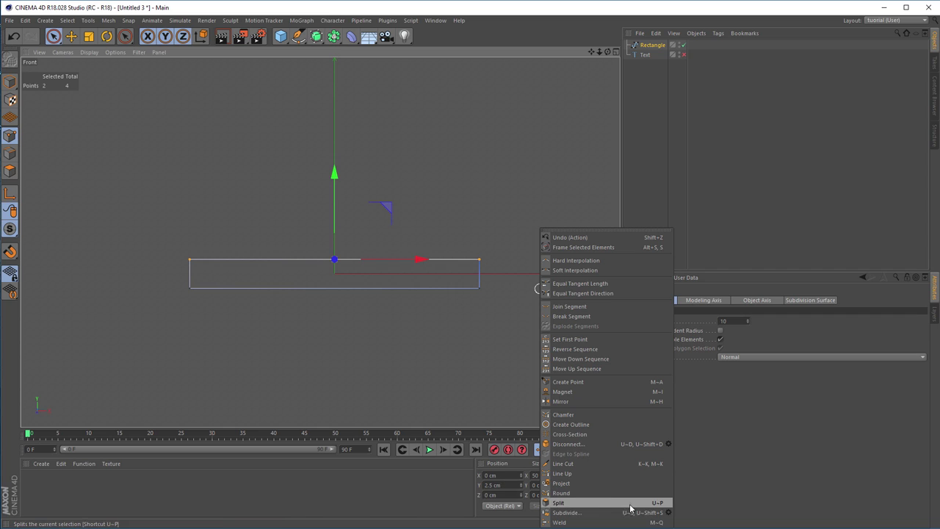
pyautogui.click(668, 512)
pyautogui.moveTo(677, 504); pyautogui.dragTo(648, 355)
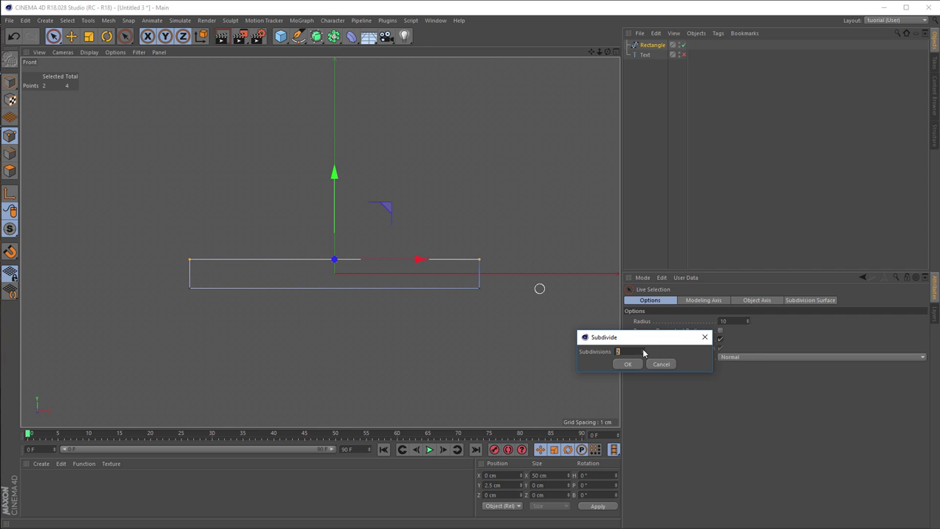
pyautogui.click(628, 365)
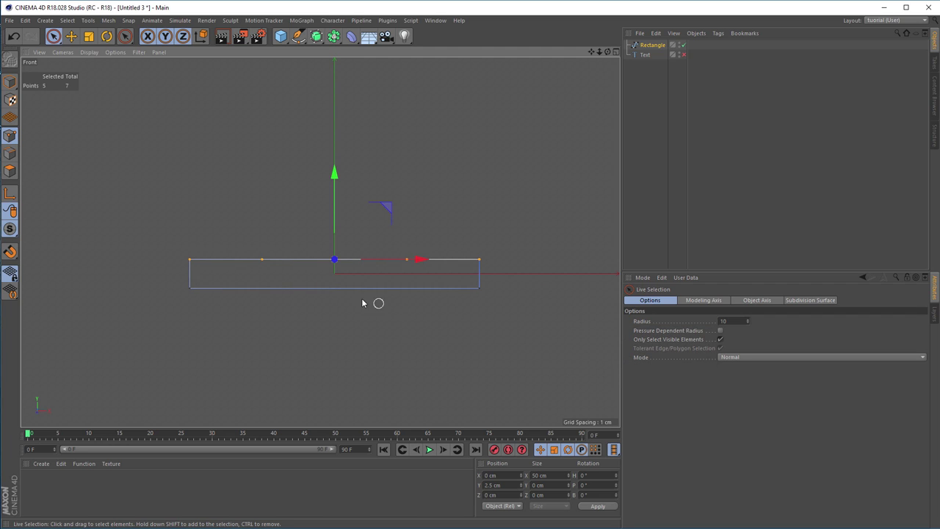
# Lower the two top corner points on Y so the bar's ends slope down
pyautogui.scroll(2, 321, 277)
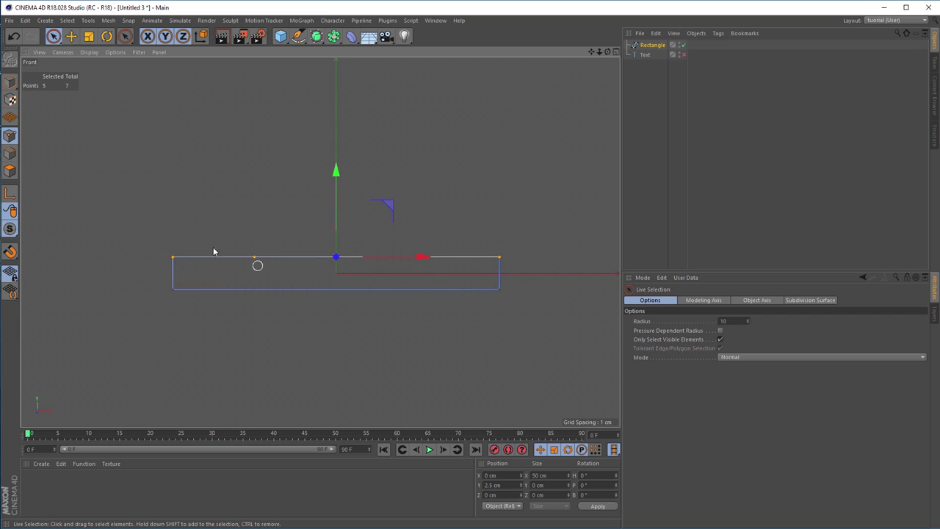
pyautogui.click(163, 253)
pyautogui.click(173, 258)
pyautogui.keyDown('shift'); pyautogui.click(499, 257); pyautogui.keyUp('shift')
pyautogui.moveTo(336, 170); pyautogui.dragTo(337, 194)
# Subdivide the three middle top-edge points with 2 subdivisions
pyautogui.click(266, 232)
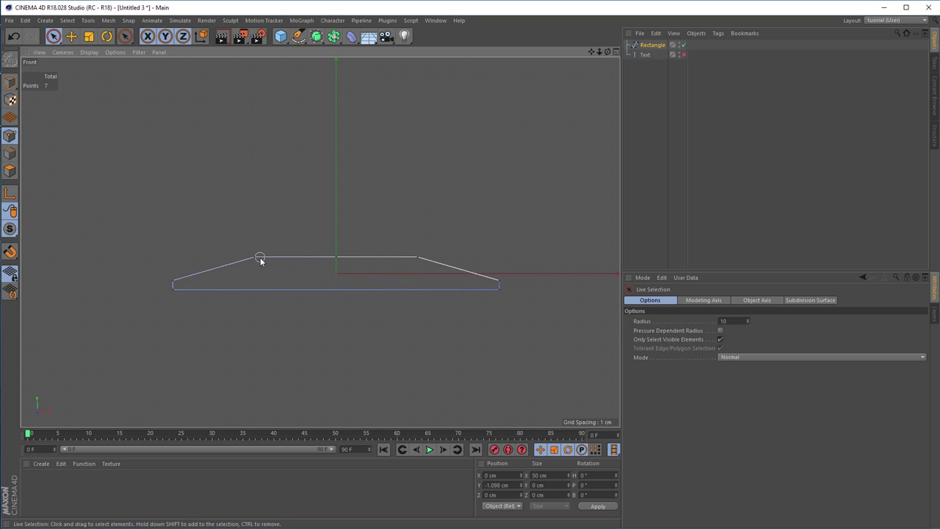
pyautogui.moveTo(260, 259); pyautogui.dragTo(519, 251)
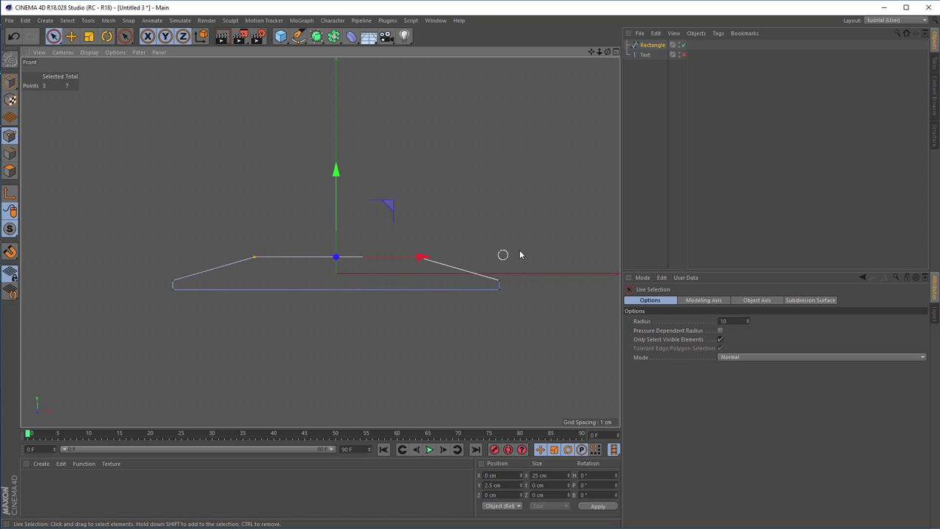
pyautogui.rightClick(552, 180)
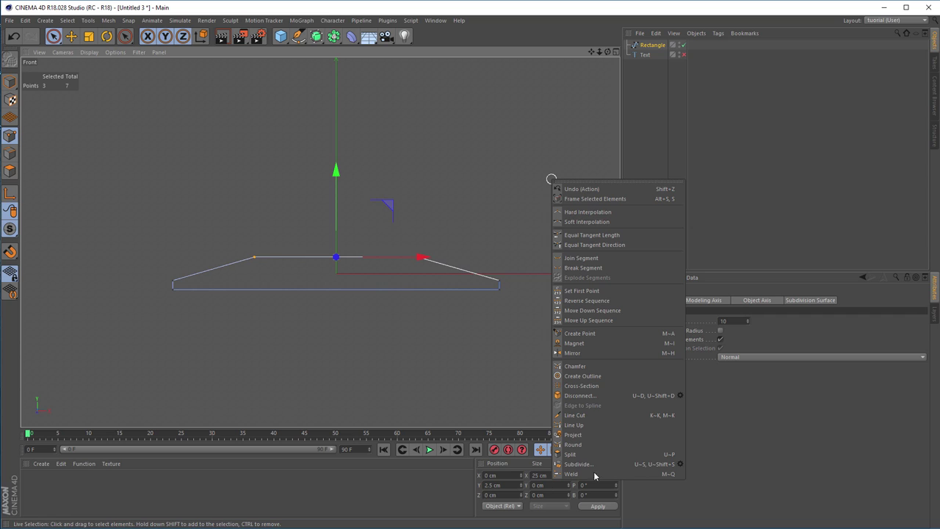
pyautogui.click(680, 464)
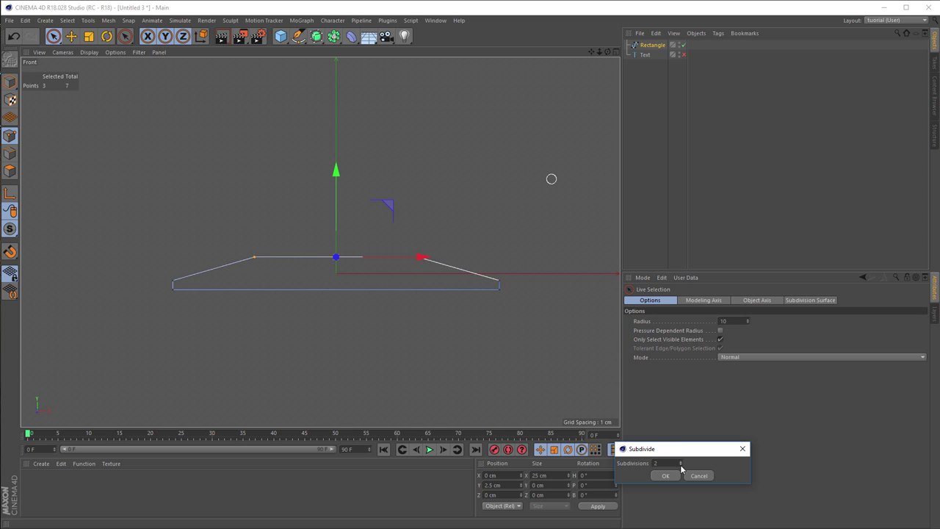
pyautogui.click(666, 476)
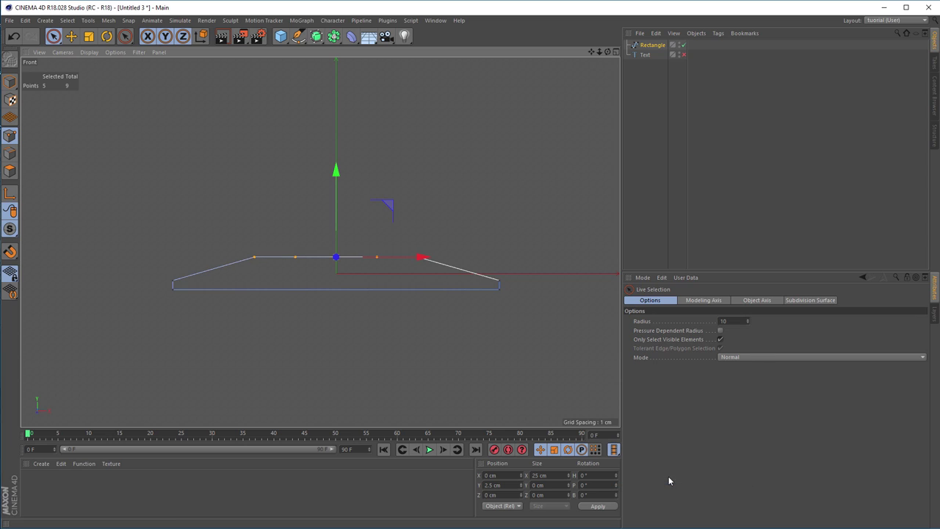
# Spread the two off-centre top points slightly apart and lower them to slope the top
pyautogui.click(368, 356)
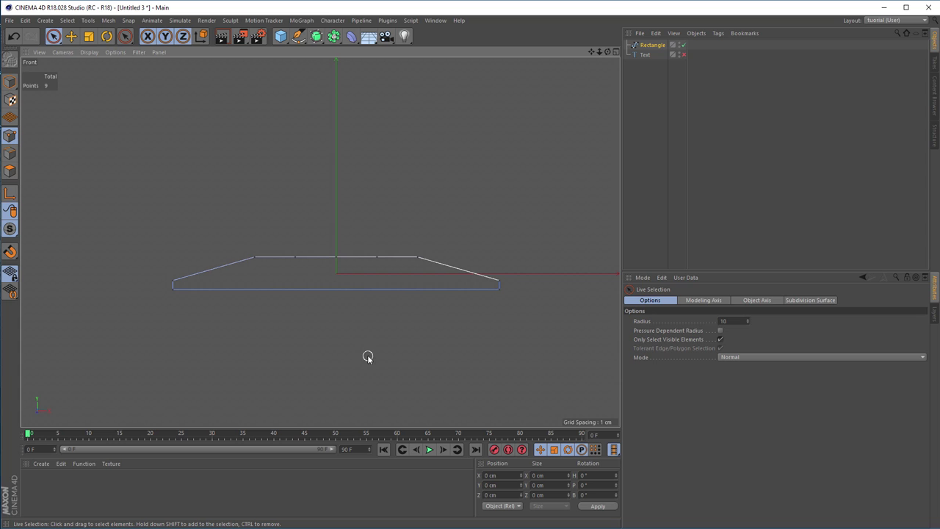
pyautogui.click(255, 262)
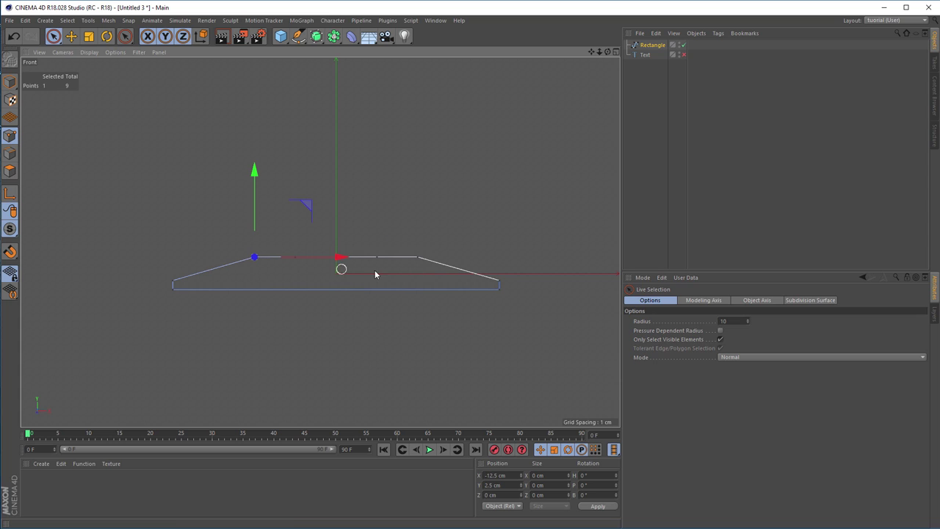
pyautogui.keyDown('shift'); pyautogui.click(418, 257); pyautogui.keyUp('shift')
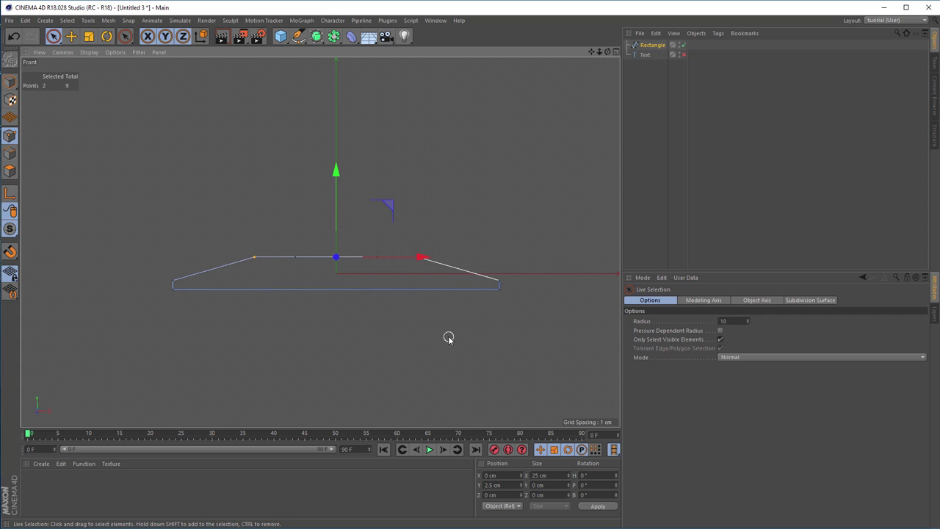
pyautogui.press('t')
pyautogui.moveTo(424, 258); pyautogui.dragTo(454, 259)
pyautogui.press('e')
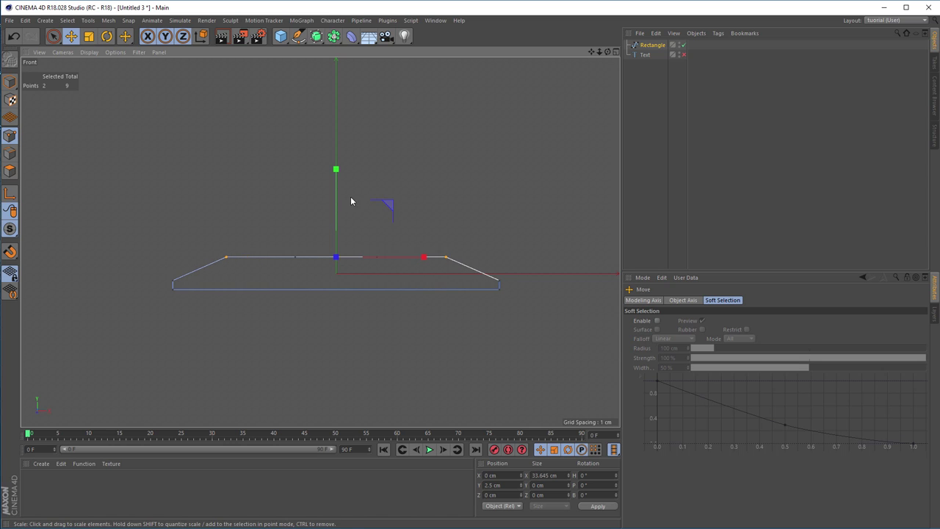
pyautogui.moveTo(335, 172); pyautogui.dragTo(334, 190)
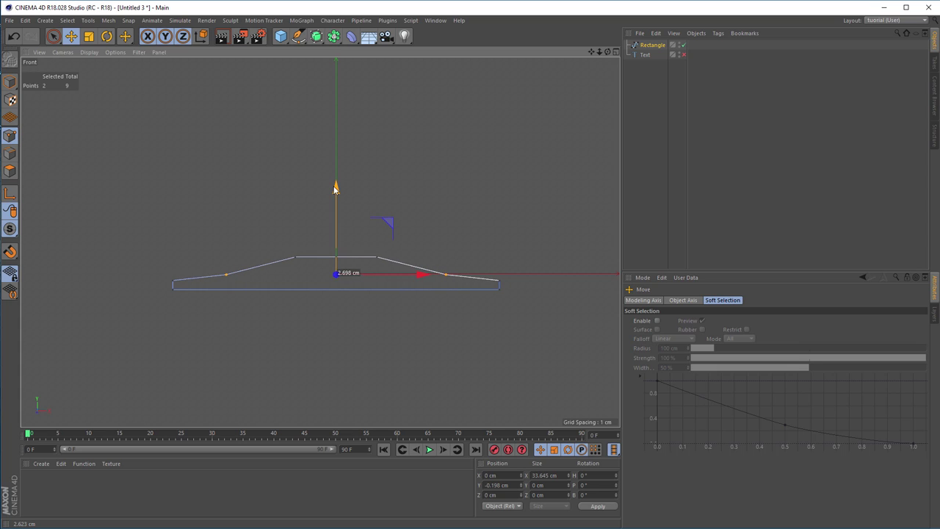
pyautogui.moveTo(334, 190); pyautogui.dragTo(335, 190)
# Raise the top-centre point to Y 3.175 cm to form a peak
pyautogui.click(359, 233)
pyautogui.press('9')
pyautogui.click(341, 258)
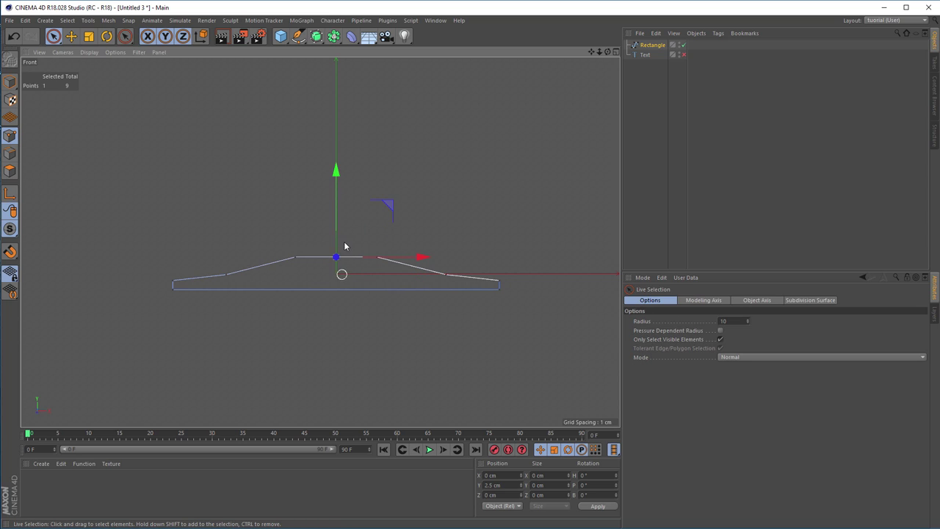
pyautogui.moveTo(337, 172); pyautogui.dragTo(336, 168)
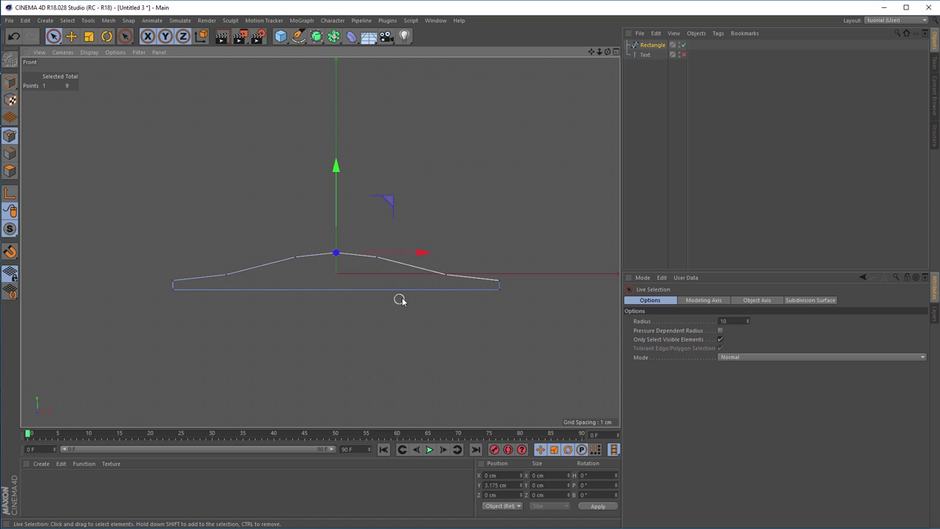
pyautogui.moveTo(227, 276)
pyautogui.keyDown('shift'); pyautogui.mouseDown()
pyautogui.moveTo(301, 255)
pyautogui.moveTo(359, 255)
pyautogui.moveTo(451, 278)
pyautogui.moveTo(325, 255)
pyautogui.mouseUp(); pyautogui.keyUp('shift')
# Apply Soft Interpolation to the top points to smooth the peak into a hump
pyautogui.rightClick(550, 215)
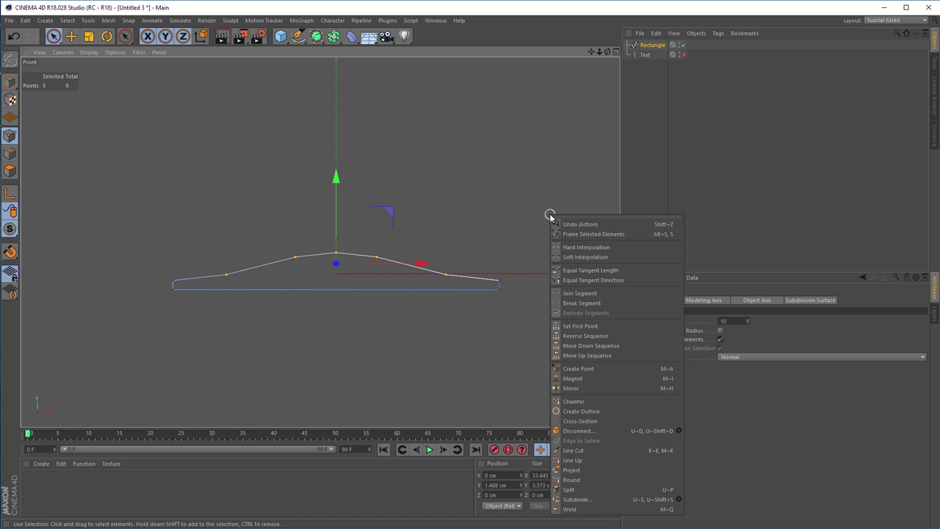
pyautogui.click(577, 258)
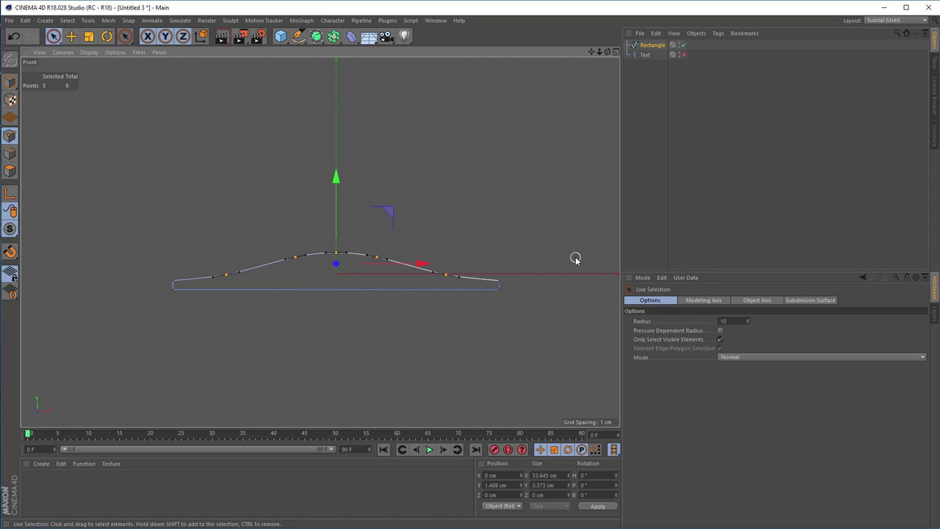
pyautogui.click(507, 286)
# Chamfer the four end corner points at about 0.43 cm
pyautogui.click(505, 284)
pyautogui.rightClick(490, 335)
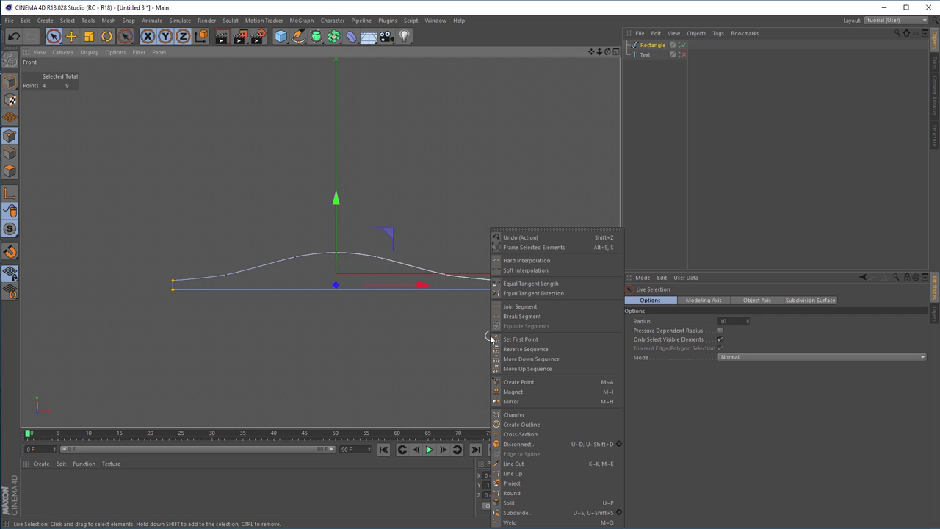
pyautogui.click(513, 416)
pyautogui.keyDown('alt'); pyautogui.moveTo(159, 274); pyautogui.dragTo(219, 267, button='right'); pyautogui.keyUp('alt')
pyautogui.moveTo(223, 228); pyautogui.dragTo(232, 228)
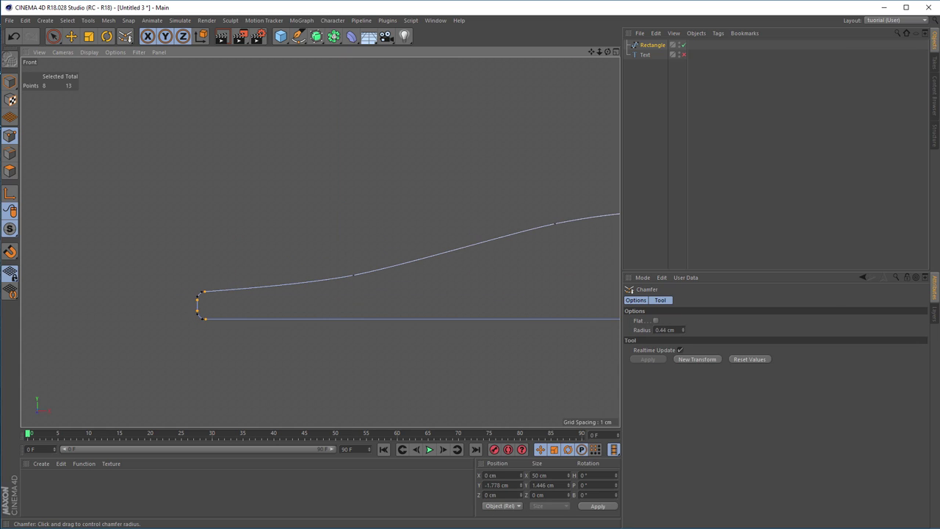
pyautogui.scroll(-6, 269, 287)
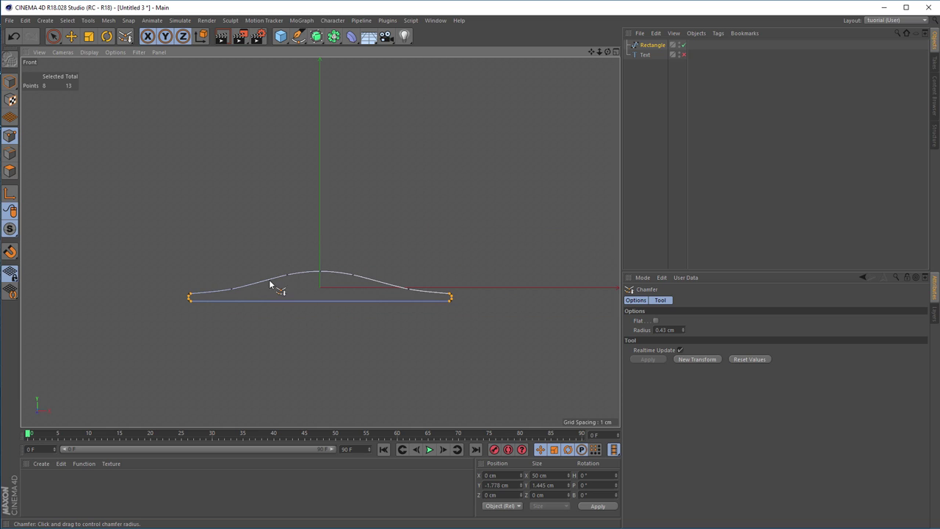
pyautogui.click(9, 82)
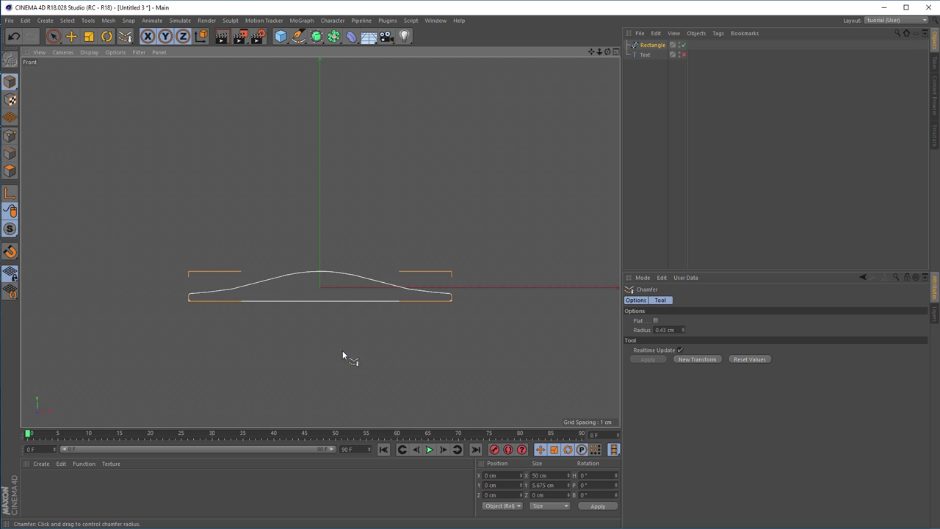
# Return to the full perspective view and make the R text visible again
pyautogui.middleClick(361, 345)
pyautogui.middleClick(225, 189)
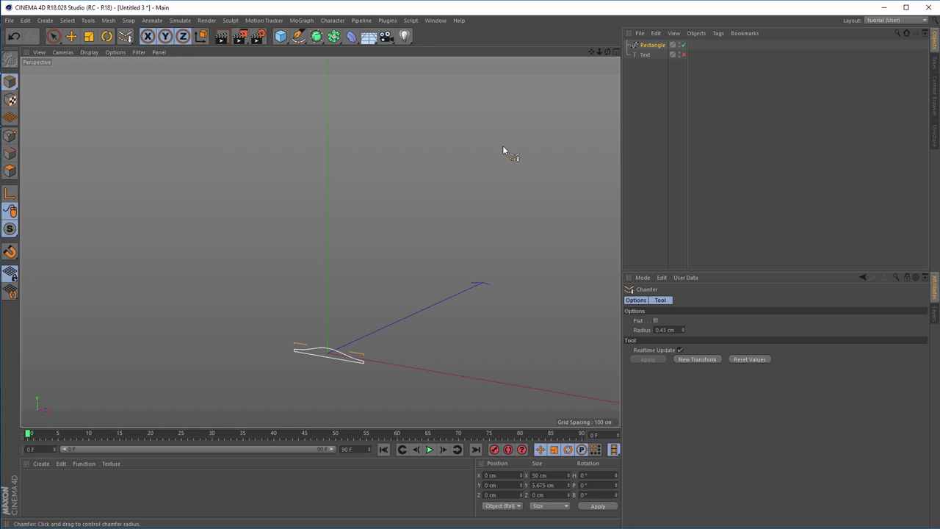
pyautogui.click(683, 54)
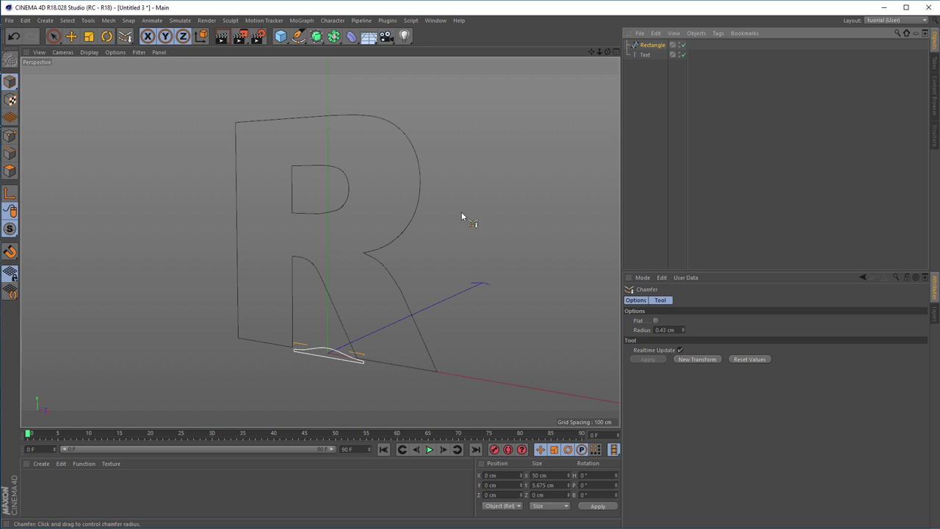
pyautogui.click(650, 46)
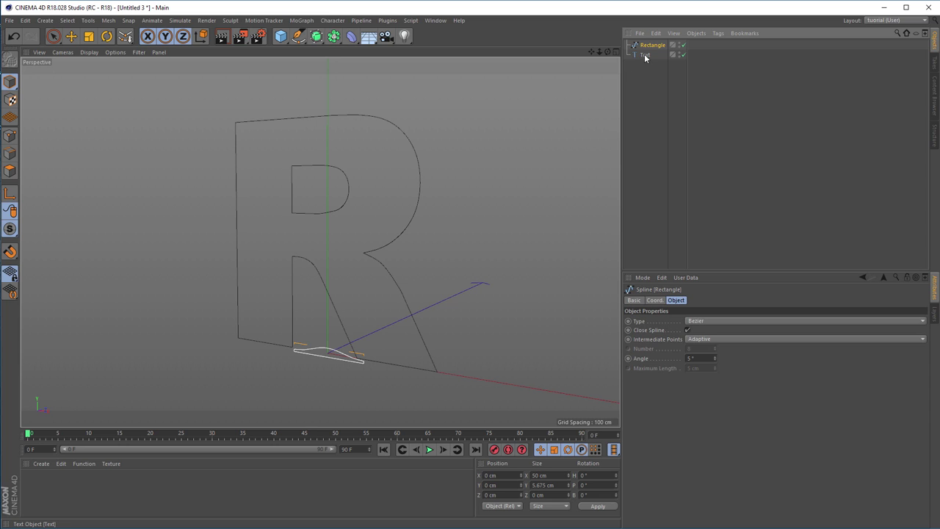
pyautogui.click(645, 55)
pyautogui.click(649, 48)
# Add a Sweep and nest the Rectangle profile and R Text path inside it
pyautogui.click(316, 36)
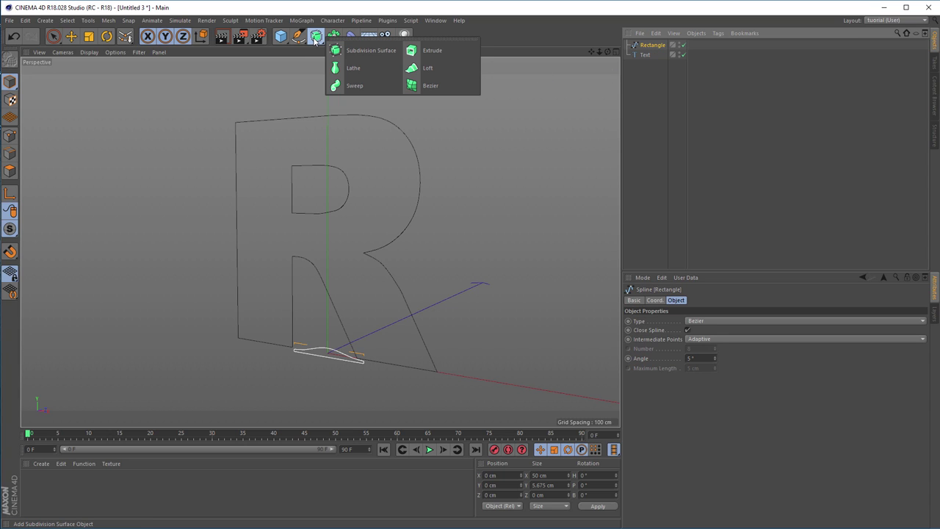
pyautogui.click(355, 86)
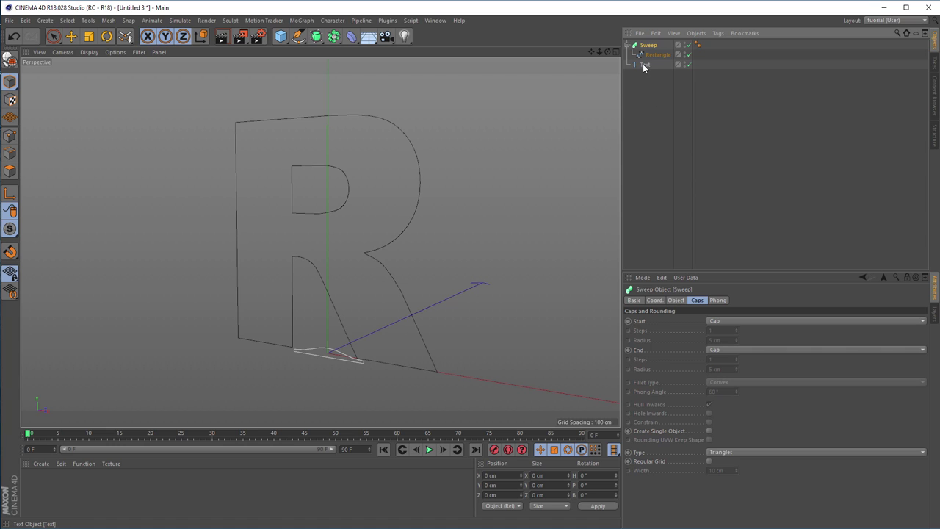
pyautogui.moveTo(641, 66); pyautogui.dragTo(656, 59)
pyautogui.keyDown('alt'); pyautogui.moveTo(499, 172); pyautogui.dragTo(403, 178); pyautogui.keyUp('alt')
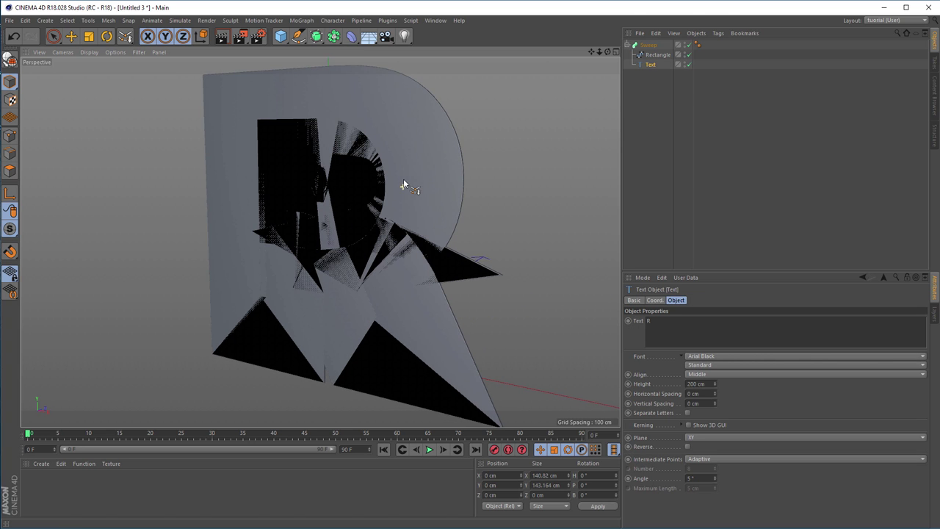
# Rotate the Rectangle profile to -90° bank so the sweep forms thin R walls
pyautogui.click(654, 56)
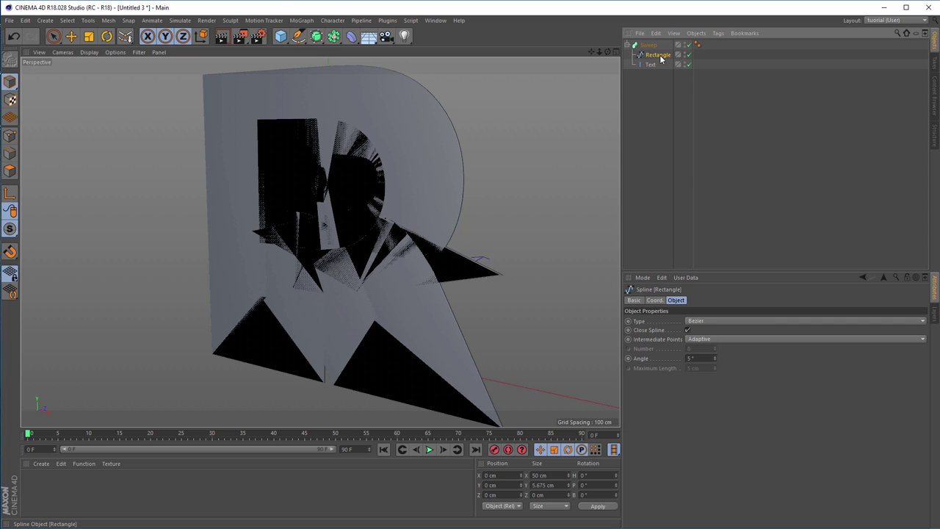
pyautogui.press('r')
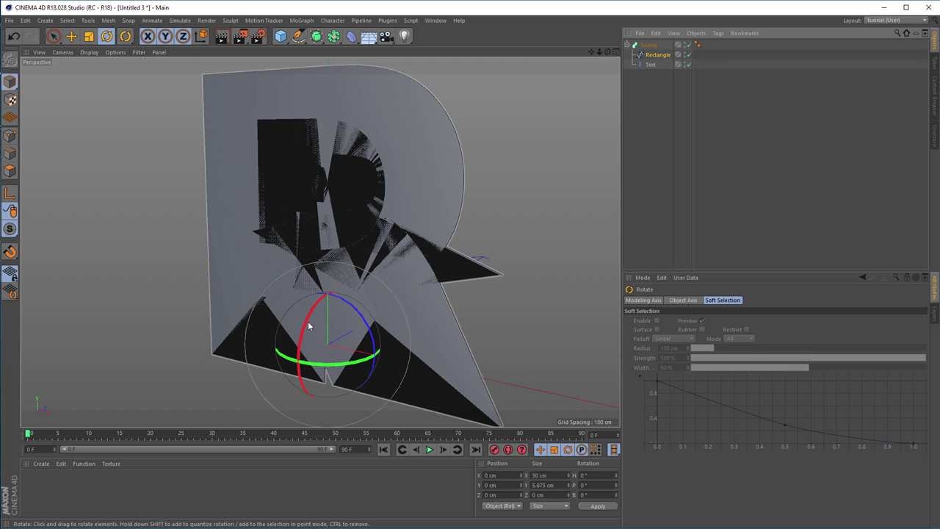
pyautogui.moveTo(308, 326); pyautogui.dragTo(313, 298)
pyautogui.hotkey('ctrl', 'z')
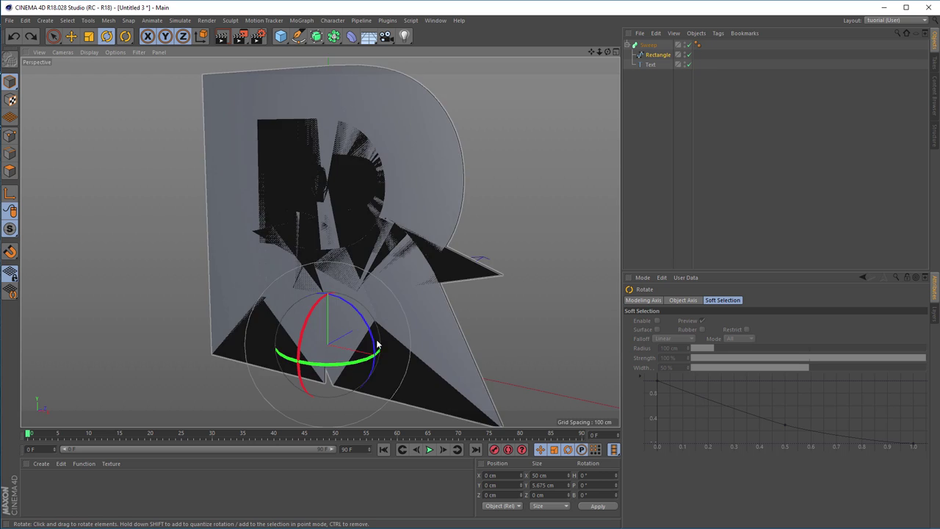
pyautogui.moveTo(371, 337); pyautogui.dragTo(360, 326)
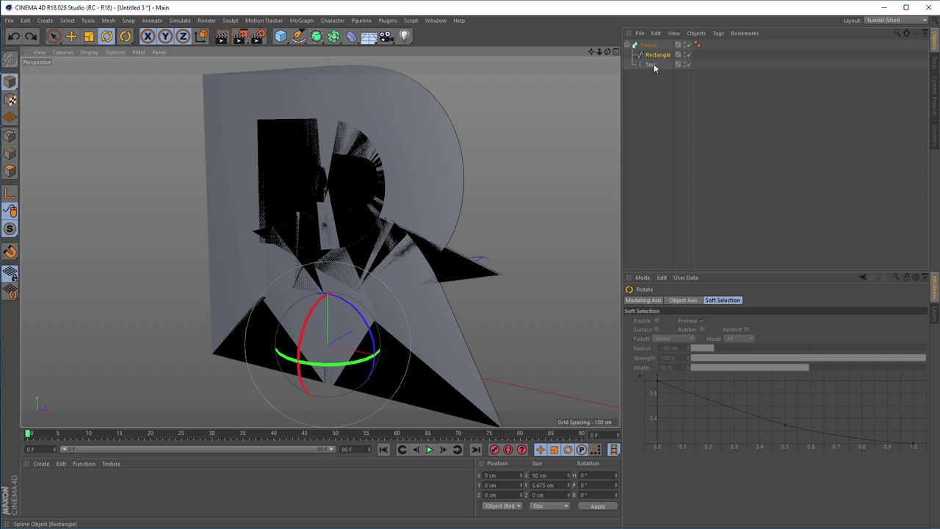
pyautogui.click(9, 194)
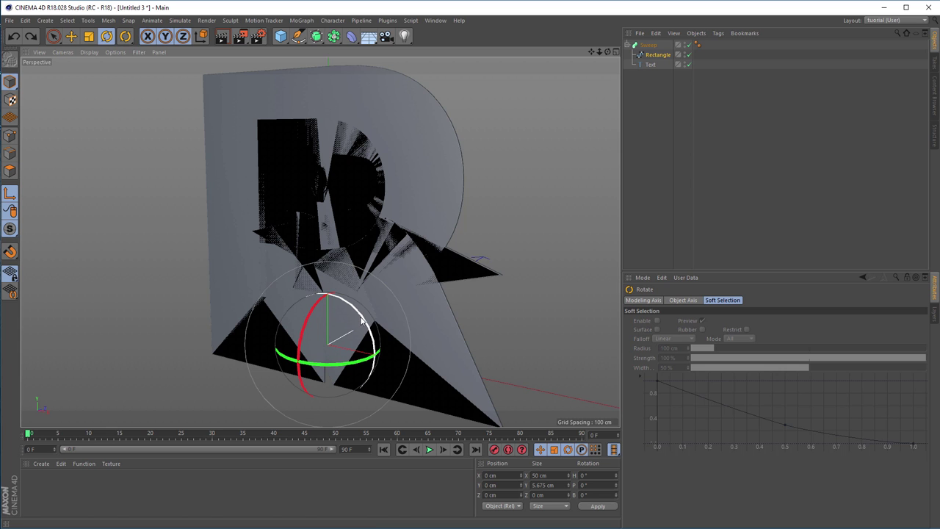
pyautogui.moveTo(362, 320); pyautogui.dragTo(358, 388)
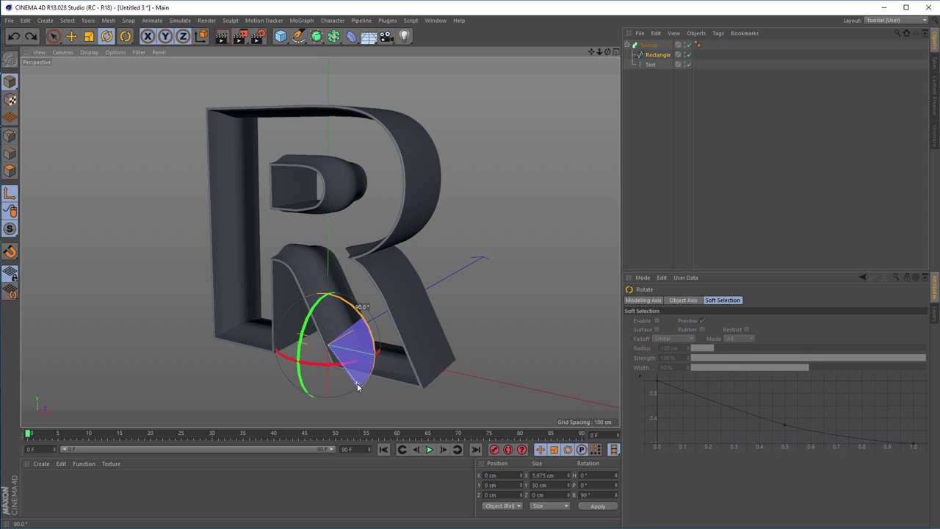
pyautogui.moveTo(358, 387); pyautogui.dragTo(311, 325)
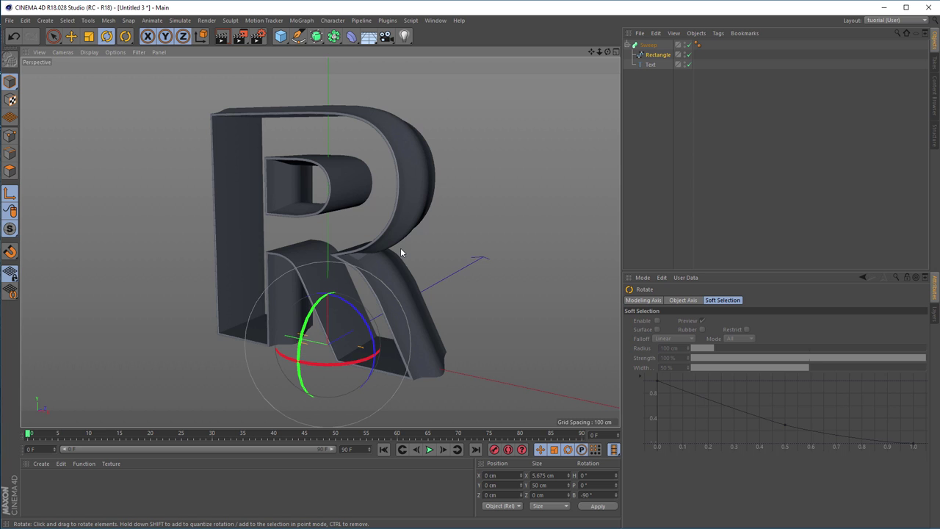
pyautogui.scroll(3, 400, 252)
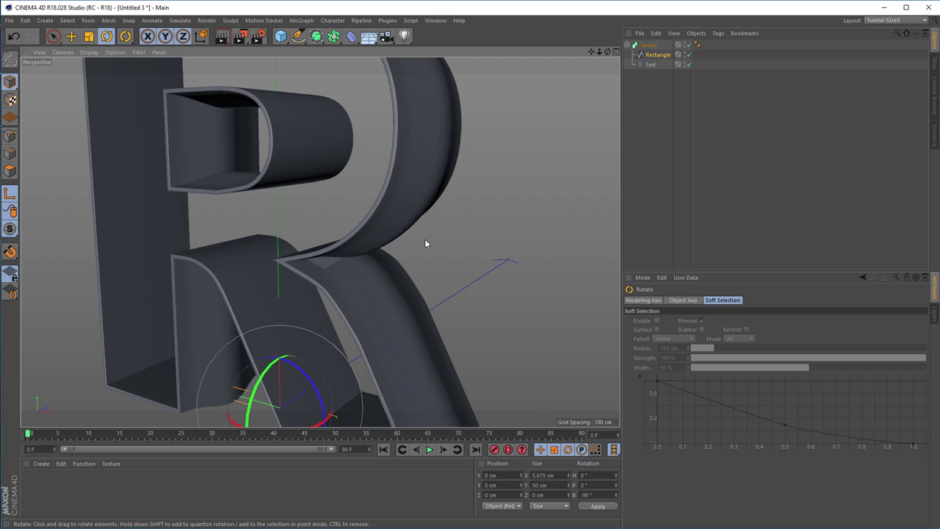
pyautogui.moveTo(424, 244)
pyautogui.keyDown('alt'); pyautogui.mouseDown()
pyautogui.moveTo(483, 281)
pyautogui.moveTo(325, 230)
pyautogui.moveTo(414, 233)
pyautogui.moveTo(419, 245)
pyautogui.moveTo(370, 256)
pyautogui.moveTo(351, 222)
pyautogui.moveTo(356, 206)
pyautogui.moveTo(304, 242)
pyautogui.mouseUp(); pyautogui.keyUp('alt')
# Select the Text object and raise its intermediate-point Angle to 20°
pyautogui.keyDown('alt'); pyautogui.moveTo(345, 216); pyautogui.dragTo(375, 214, button='right'); pyautogui.keyUp('alt')
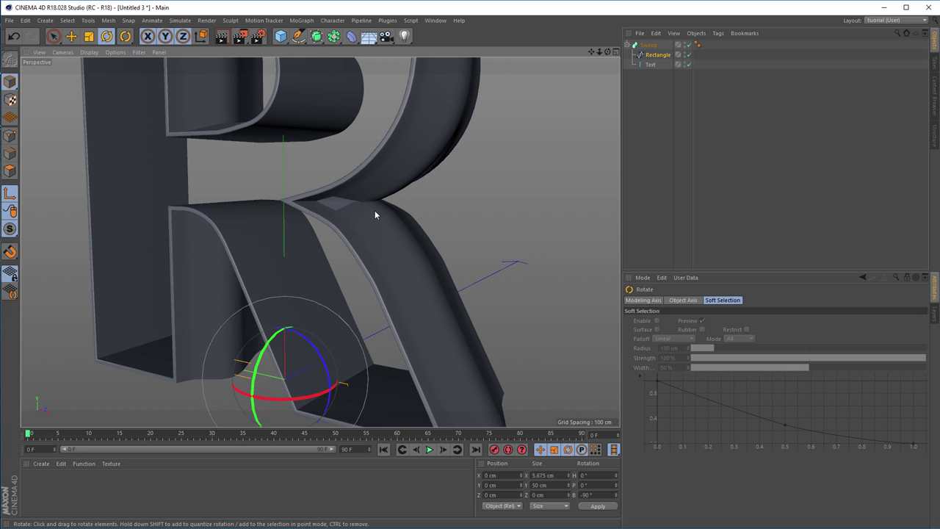
pyautogui.click(649, 65)
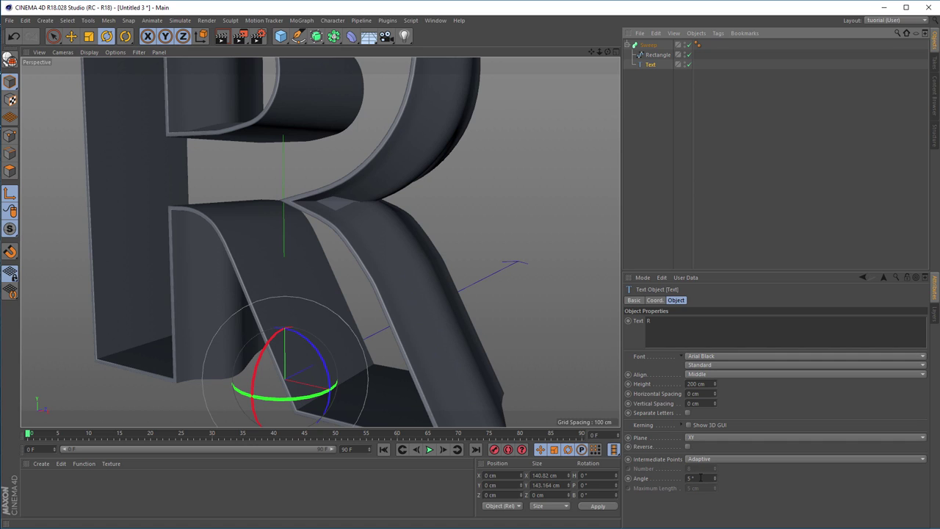
pyautogui.moveTo(715, 475)
pyautogui.mouseDown()
pyautogui.moveTo(714, 490)
pyautogui.moveTo(715, 479)
pyautogui.mouseUp()
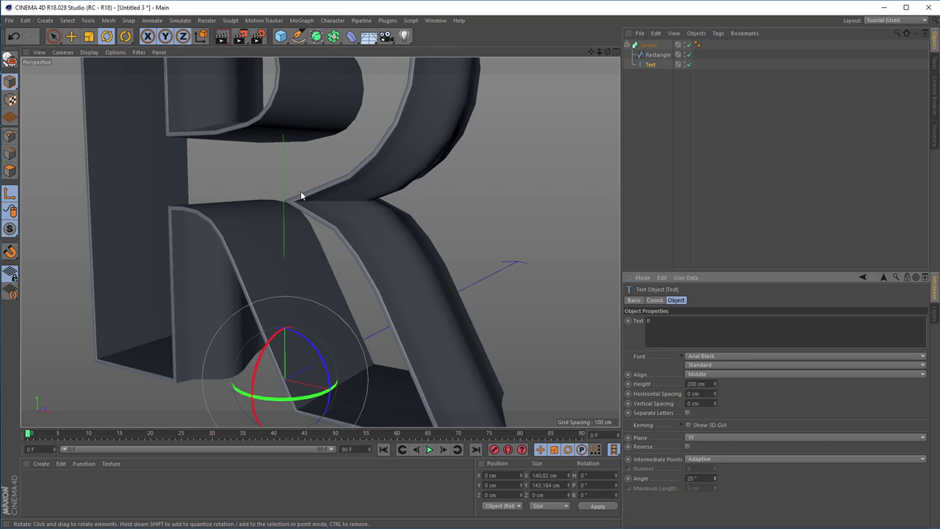
# Switch the viewport to Gouraud Shading (Lines) and orbit to a three-quarter view of the R
pyautogui.press('n')
pyautogui.press('b')
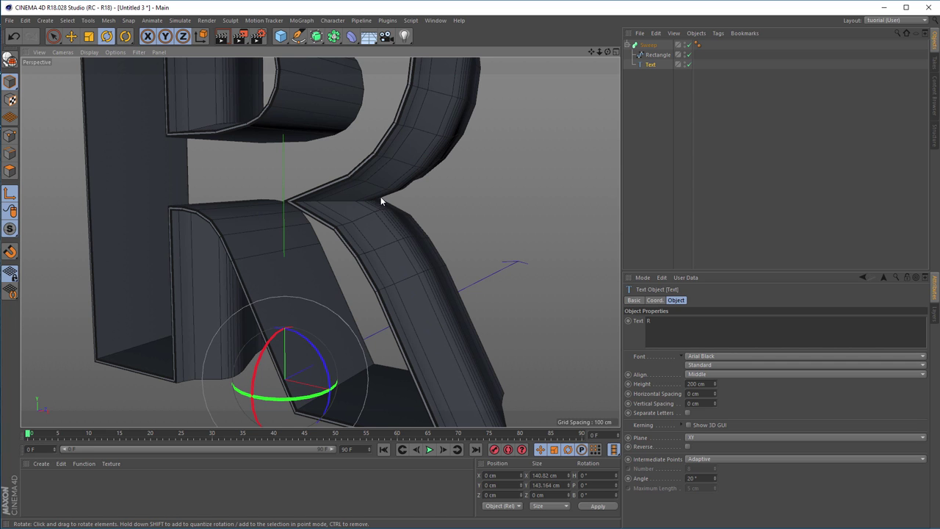
pyautogui.scroll(5, 376, 195)
pyautogui.scroll(4, 440, 189)
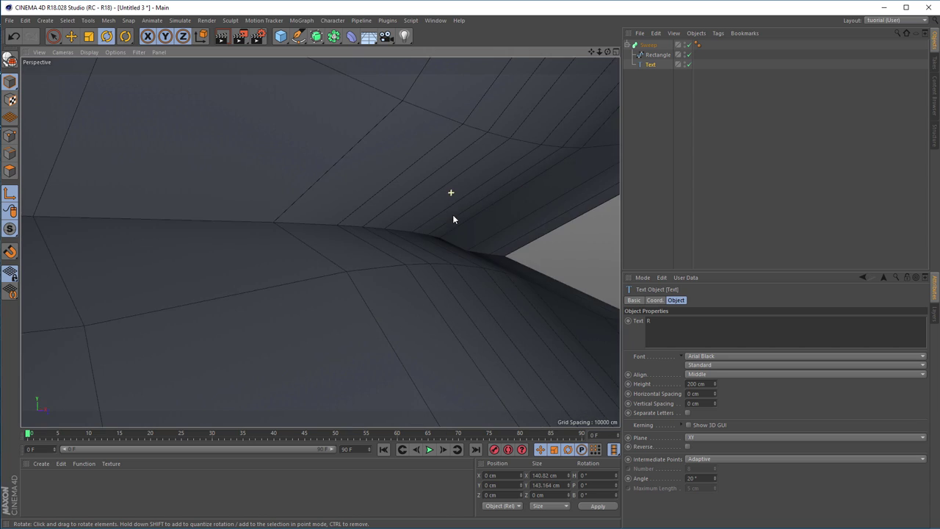
pyautogui.scroll(-8, 358, 216)
pyautogui.keyDown('alt'); pyautogui.moveTo(358, 216); pyautogui.dragTo(371, 242); pyautogui.keyUp('alt')
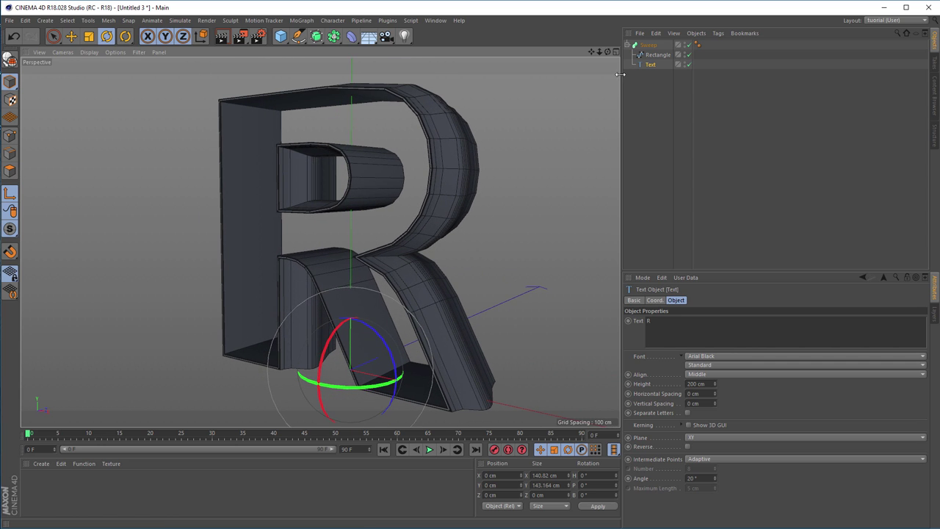
pyautogui.keyDown('alt'); pyautogui.moveTo(425, 173); pyautogui.dragTo(410, 184, button='middle'); pyautogui.keyUp('alt')
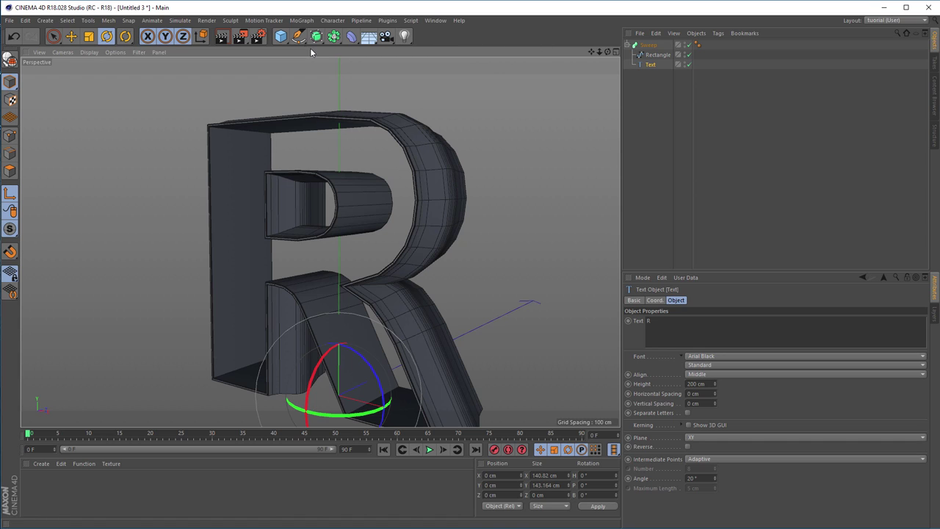
# Add a Null named Backup and hide it in the editor
pyautogui.click(281, 36)
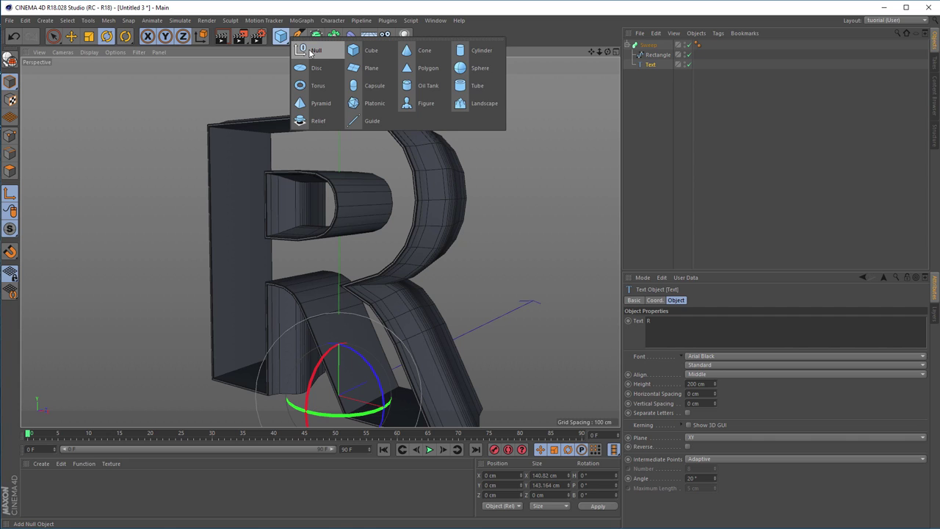
pyautogui.click(310, 52)
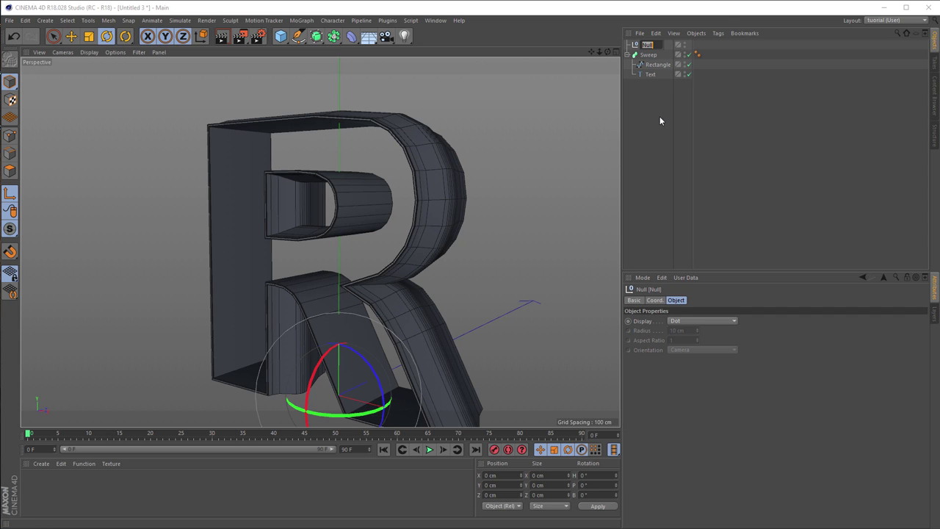
pyautogui.write('Backup')
pyautogui.press('Return')
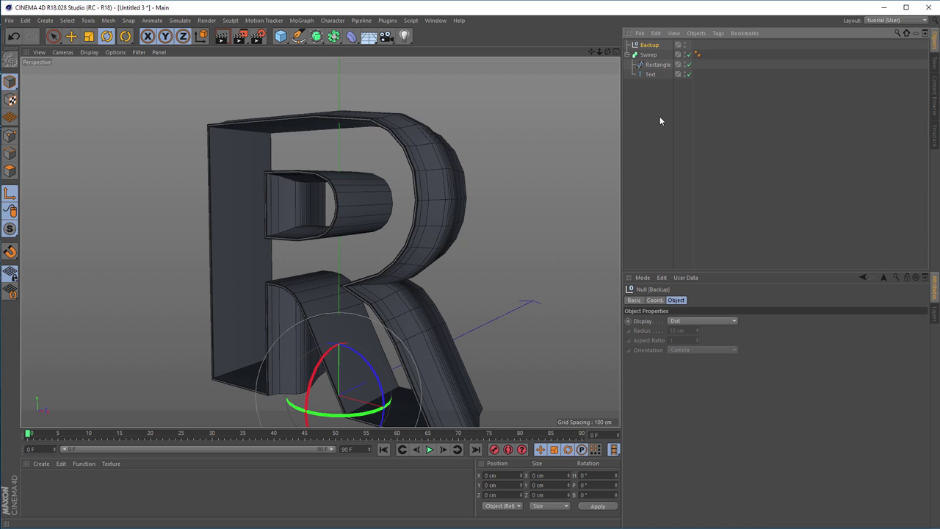
pyautogui.click(685, 45)
pyautogui.click(685, 46)
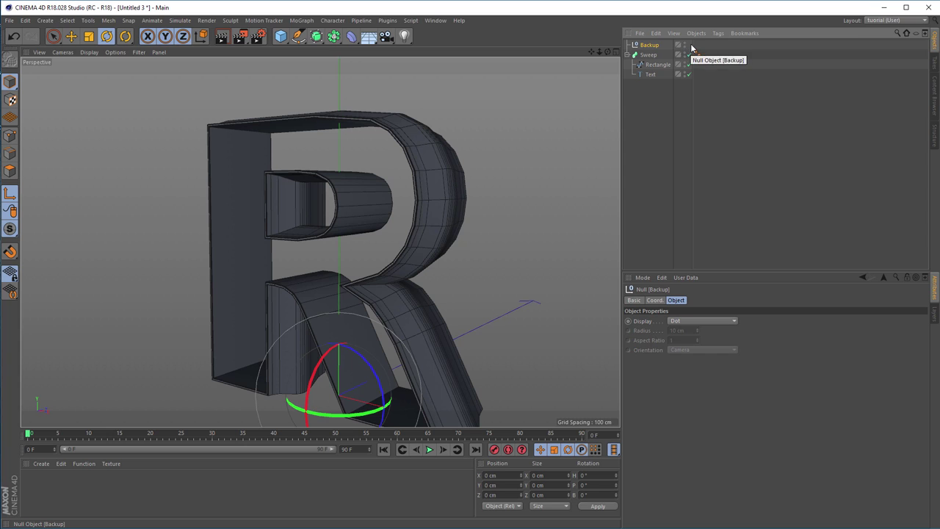
pyautogui.doubleClick(684, 43)
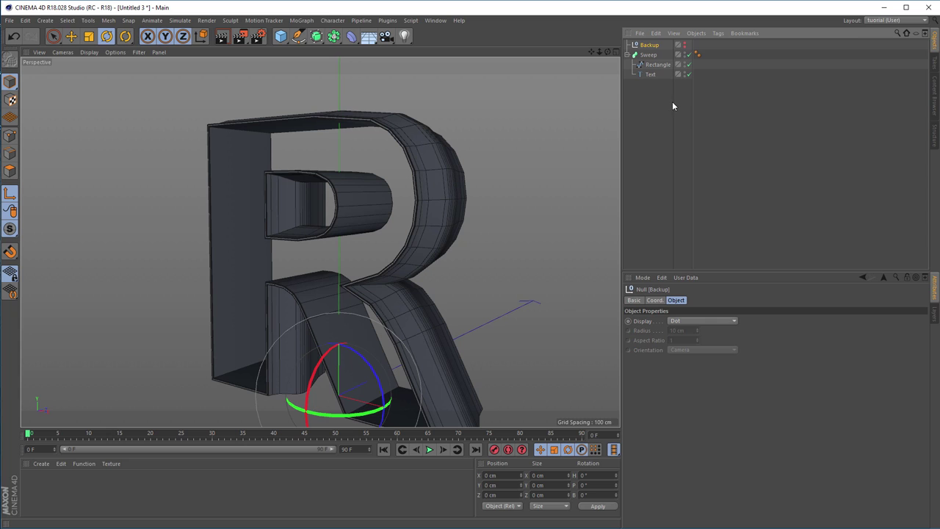
# Copy the Sweep with its splines into Backup, disable the copy, and collapse Backup
pyautogui.click(646, 56)
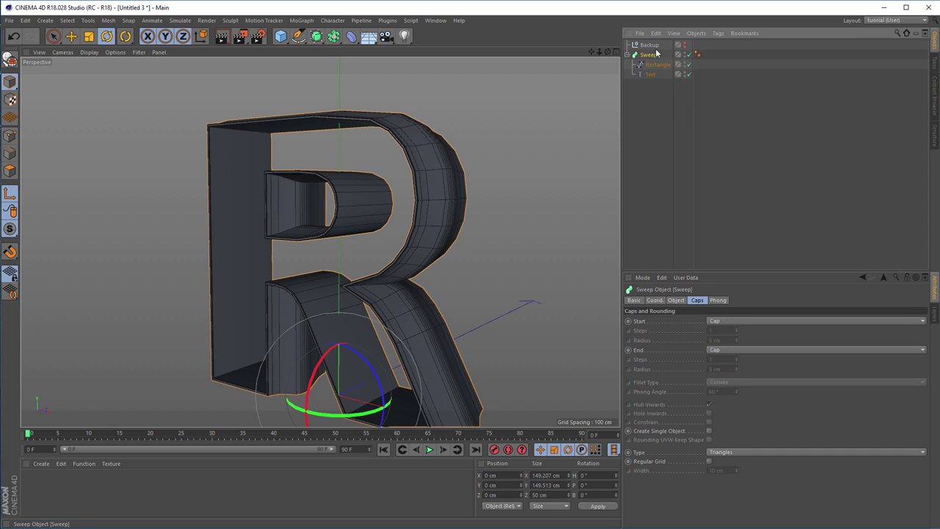
pyautogui.keyDown('ctrl'); pyautogui.moveTo(648, 57); pyautogui.dragTo(650, 45); pyautogui.keyUp('ctrl')
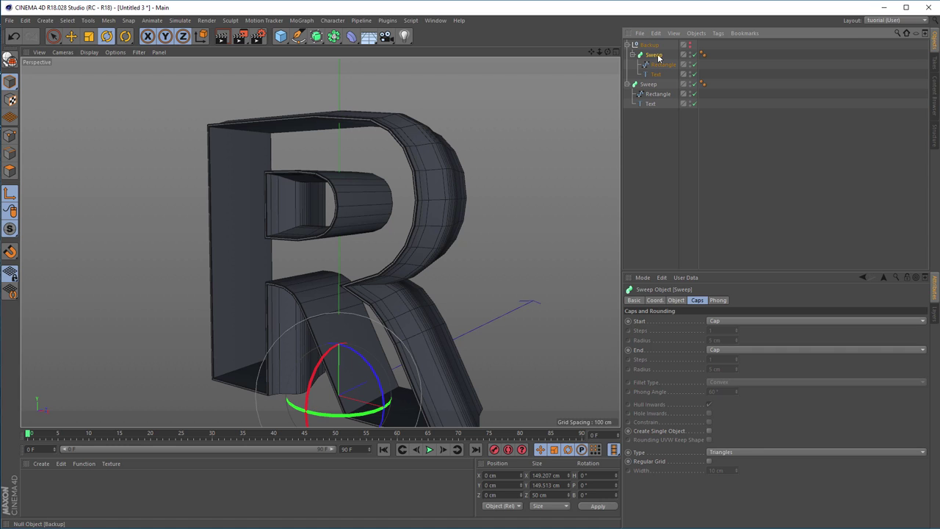
pyautogui.click(693, 54)
pyautogui.click(628, 45)
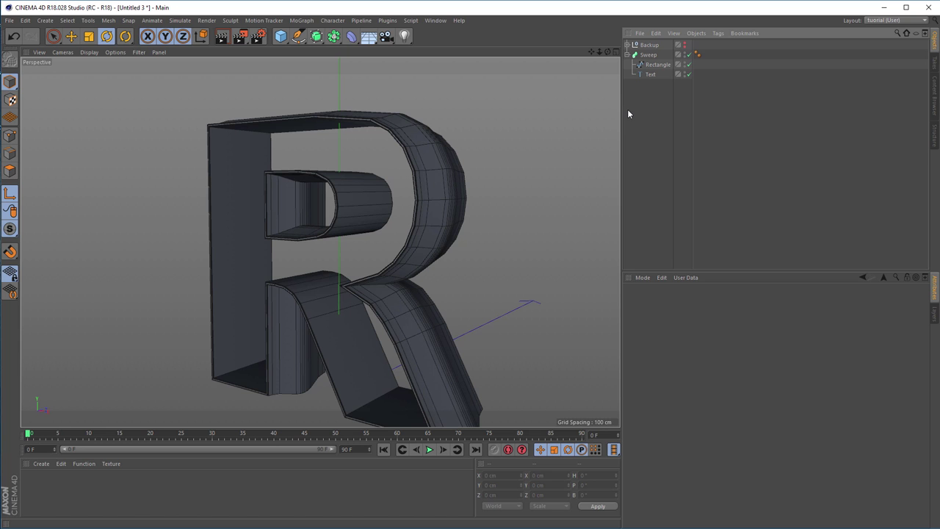
# Save the scene to the Desktop as spiderman.c4d, then orbit to a more frontal view of the R
pyautogui.hotkey('ctrl', 's')
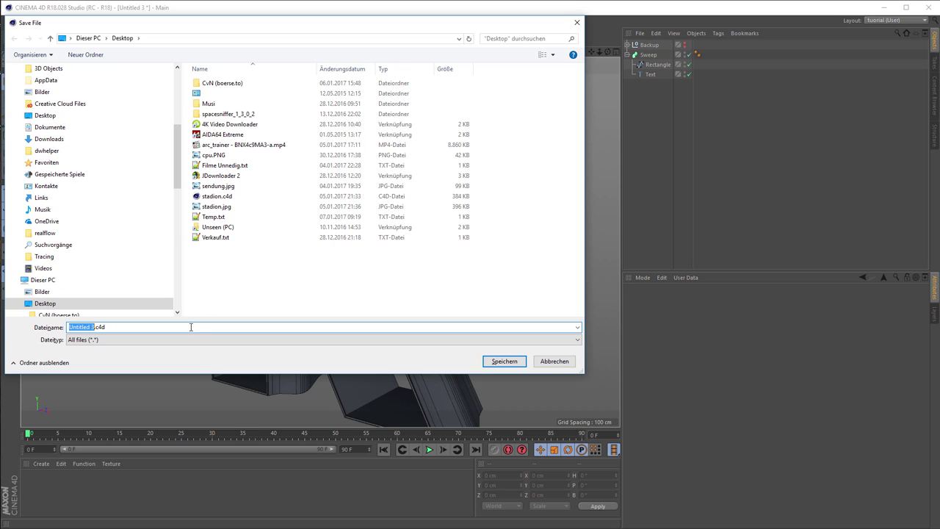
pyautogui.write('spiderman')
pyautogui.press('Return')
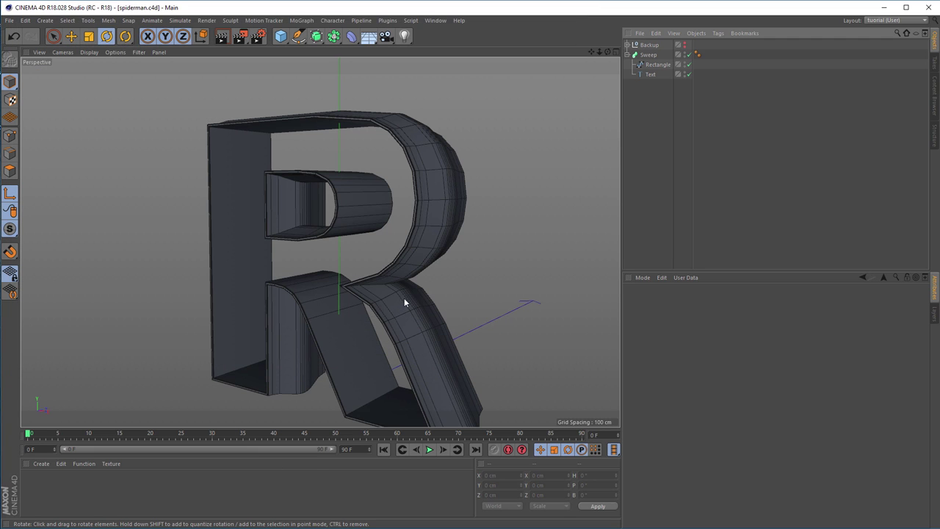
pyautogui.keyDown('alt'); pyautogui.moveTo(389, 178); pyautogui.dragTo(342, 182); pyautogui.keyUp('alt')
pyautogui.keyDown('alt'); pyautogui.moveTo(409, 181); pyautogui.dragTo(377, 219); pyautogui.keyUp('alt')
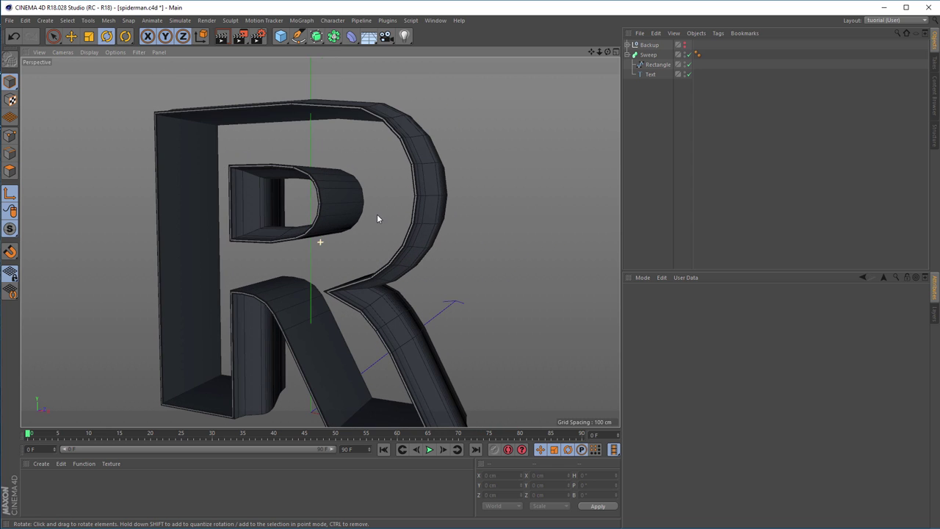
# Parent the Sweep under a new Subdivision Surface and orbit around the rounded R
pyautogui.click(647, 56)
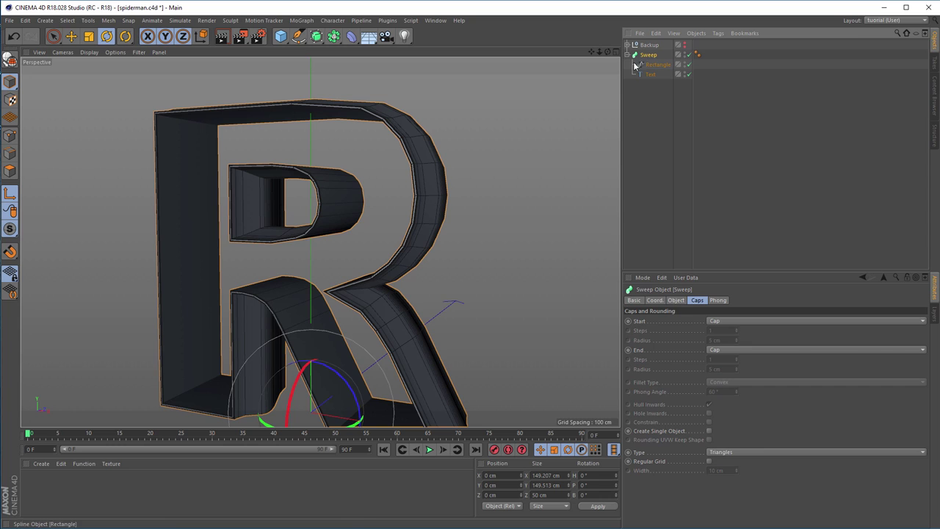
pyautogui.keyDown('alt'); pyautogui.click(315, 38); pyautogui.keyUp('alt')
pyautogui.keyDown('alt'); pyautogui.moveTo(309, 172); pyautogui.dragTo(238, 166); pyautogui.keyUp('alt')
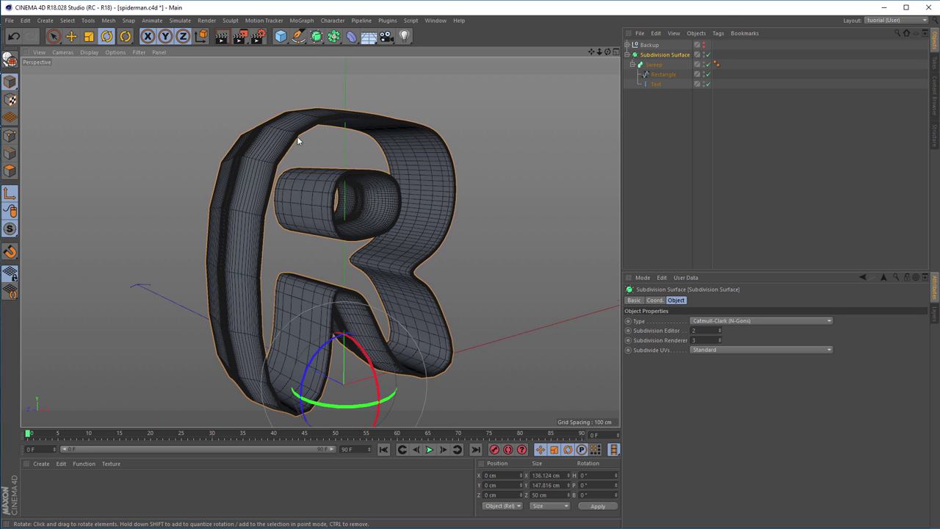
pyautogui.keyDown('alt'); pyautogui.moveTo(357, 195); pyautogui.dragTo(447, 193); pyautogui.keyUp('alt')
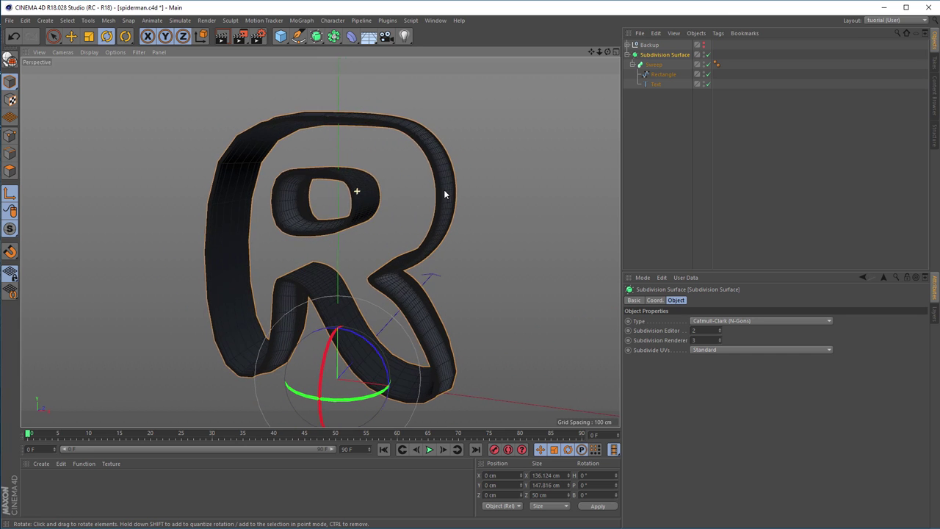
pyautogui.keyDown('alt'); pyautogui.moveTo(268, 135); pyautogui.dragTo(286, 126); pyautogui.keyUp('alt')
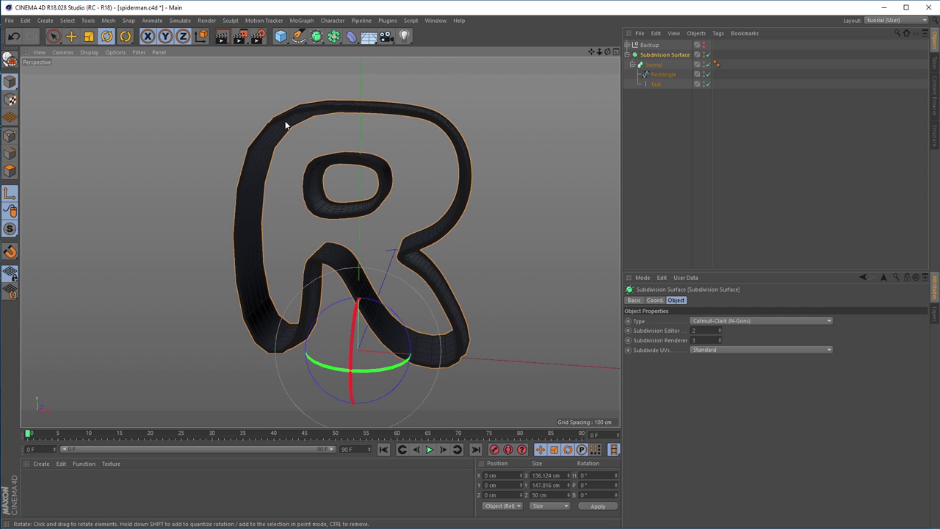
# Disable the Subdivision Surface and convert the Text object to an editable spline with C
pyautogui.click(708, 55)
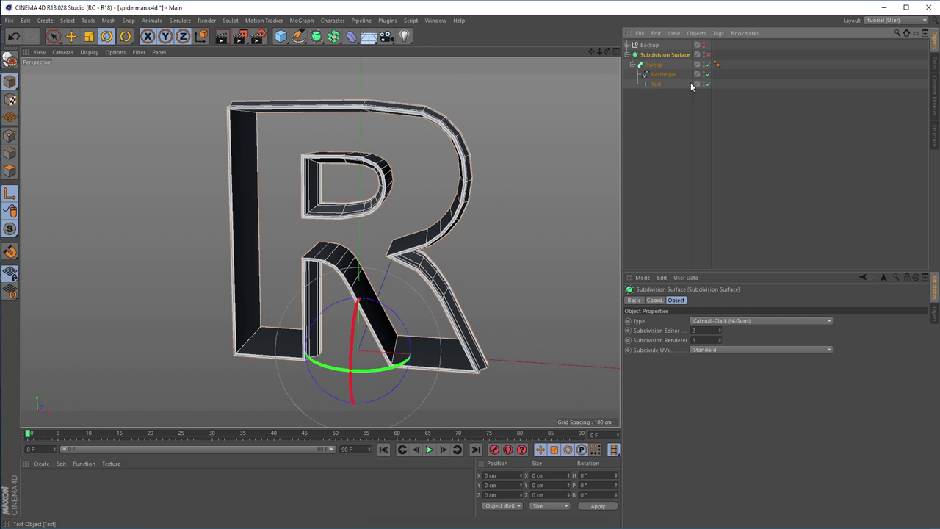
pyautogui.click(654, 85)
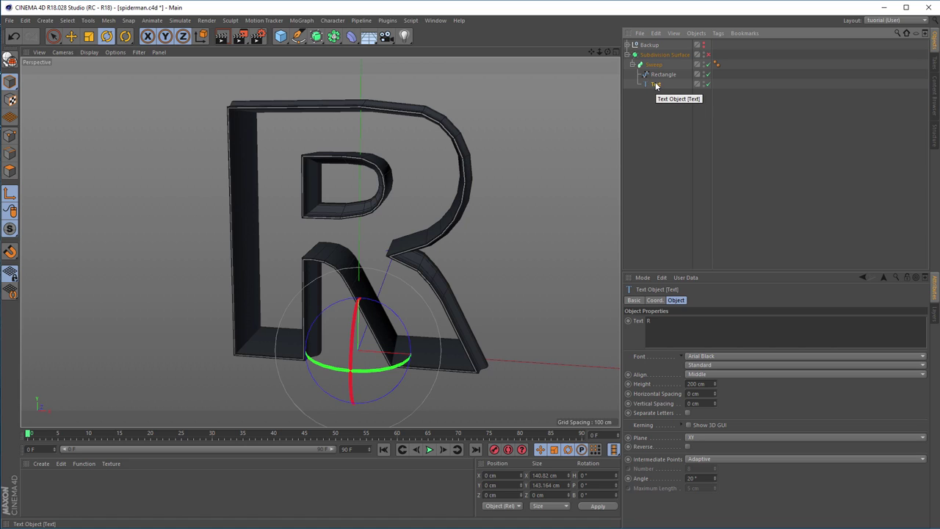
pyautogui.press('c')
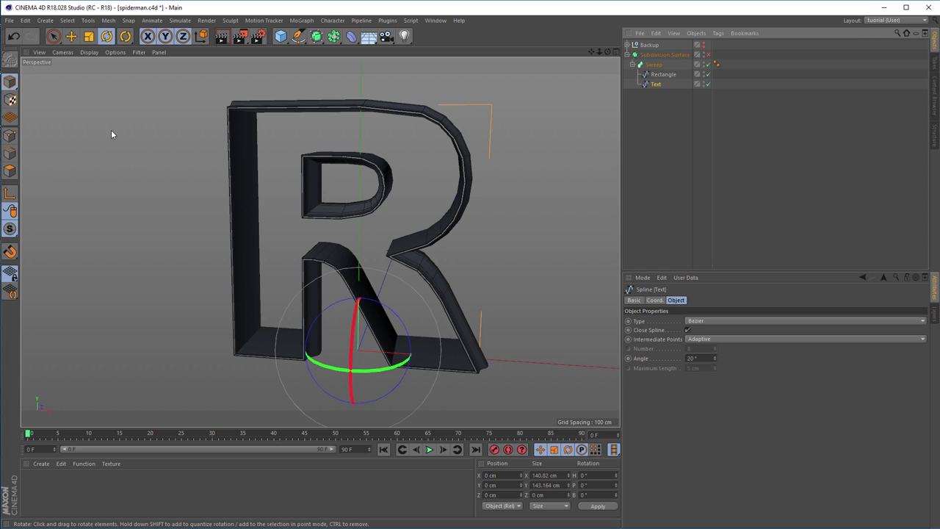
# In Points mode, frame the R in a maximised Front view, re-enable Subdivision Surface, and start Line Cut
pyautogui.click(10, 135)
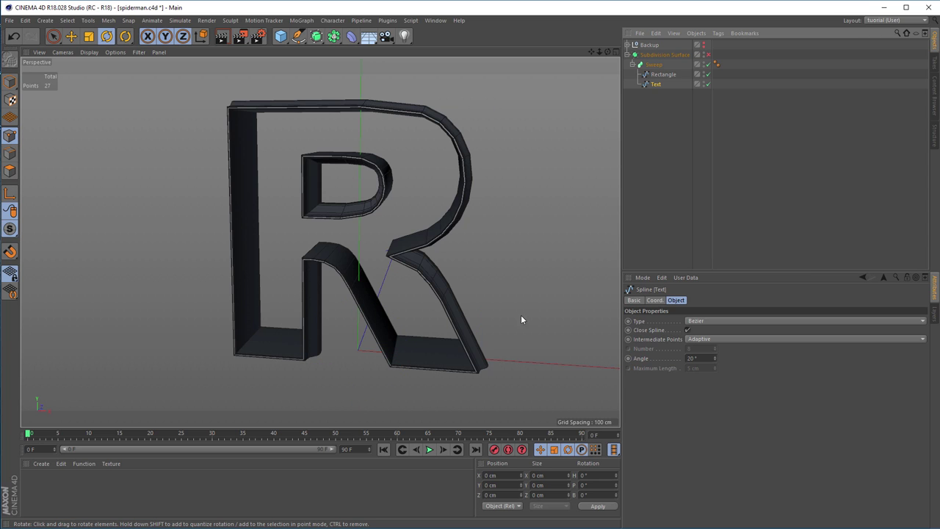
pyautogui.middleClick(528, 296)
pyautogui.middleClick(504, 336)
pyautogui.scroll(-5, 482, 338)
pyautogui.moveTo(312, 237); pyautogui.dragTo(348, 302, button='middle')
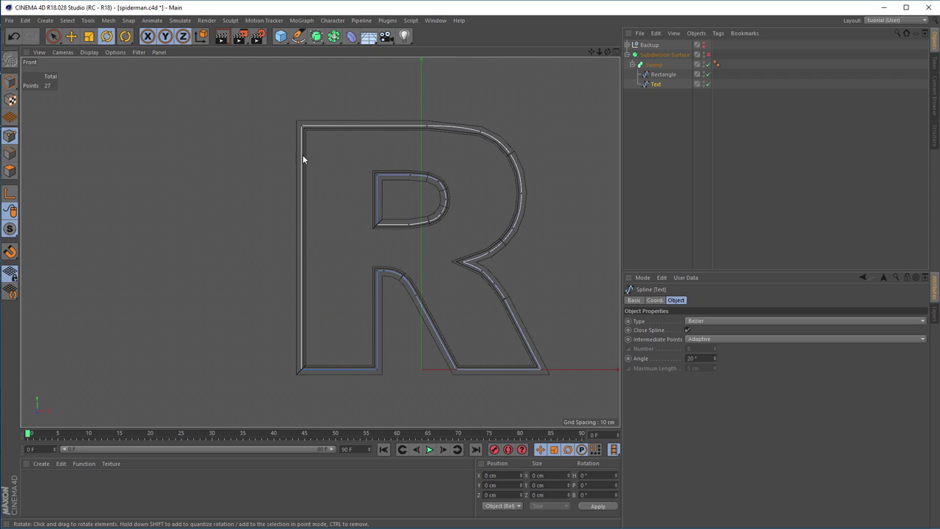
pyautogui.scroll(10, 313, 108)
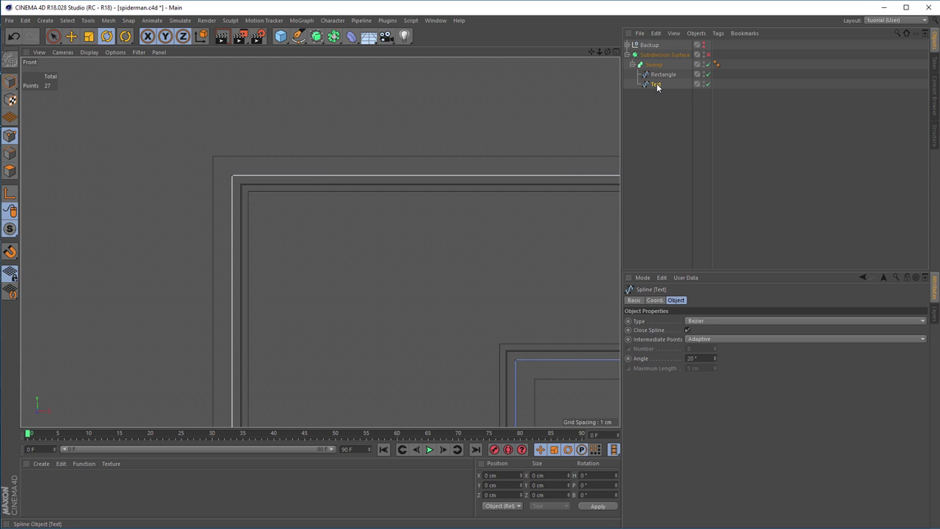
pyautogui.click(708, 55)
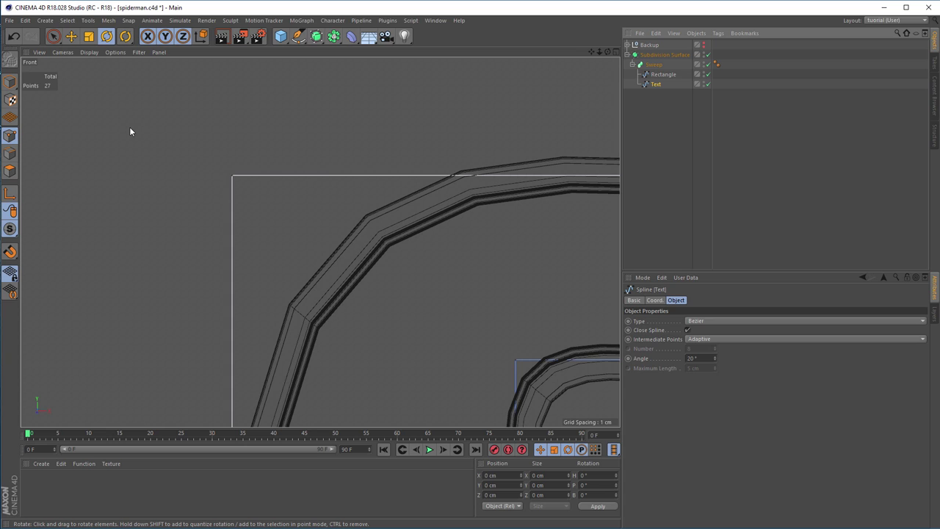
pyautogui.press('k')
pyautogui.press('k')
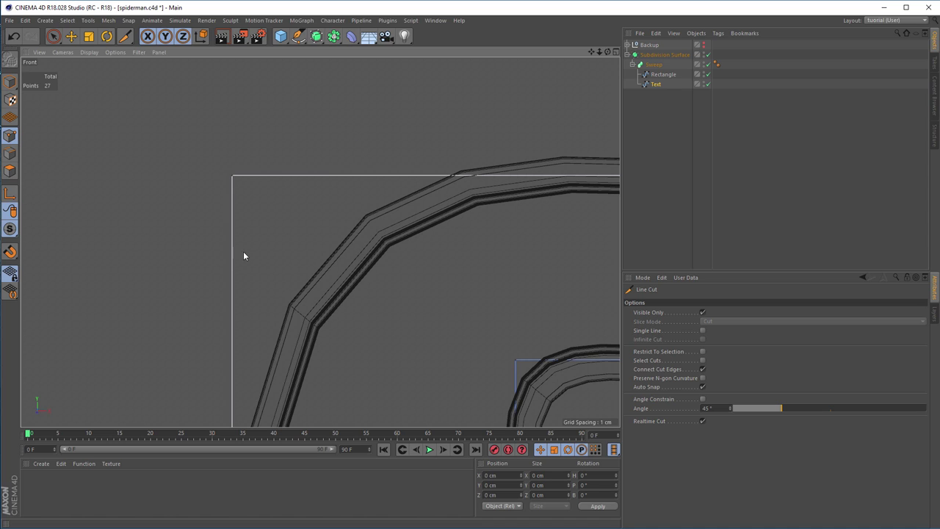
# Line Cut two points beside the top-left corner, sliding the top one left and the left one up
pyautogui.moveTo(376, 140)
pyautogui.mouseDown()
pyautogui.moveTo(267, 265)
pyautogui.moveTo(190, 328)
pyautogui.mouseUp()
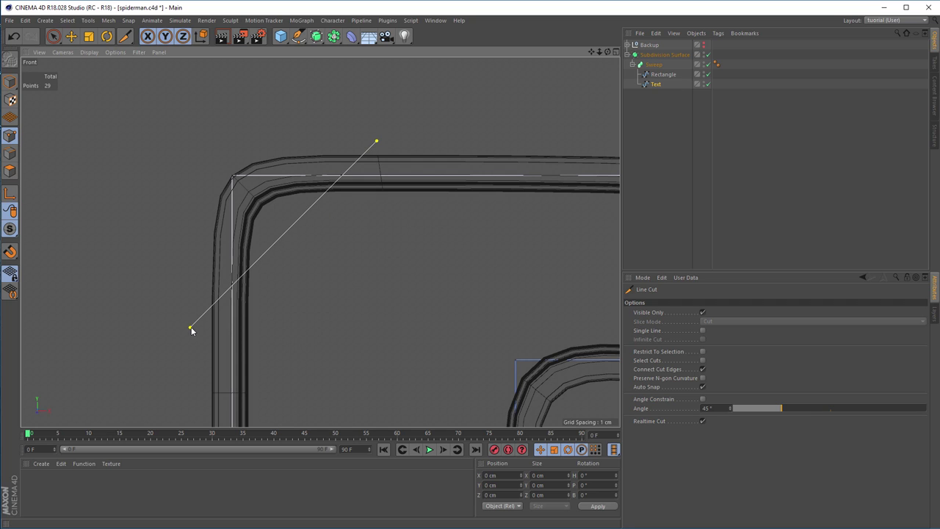
pyautogui.press('Escape')
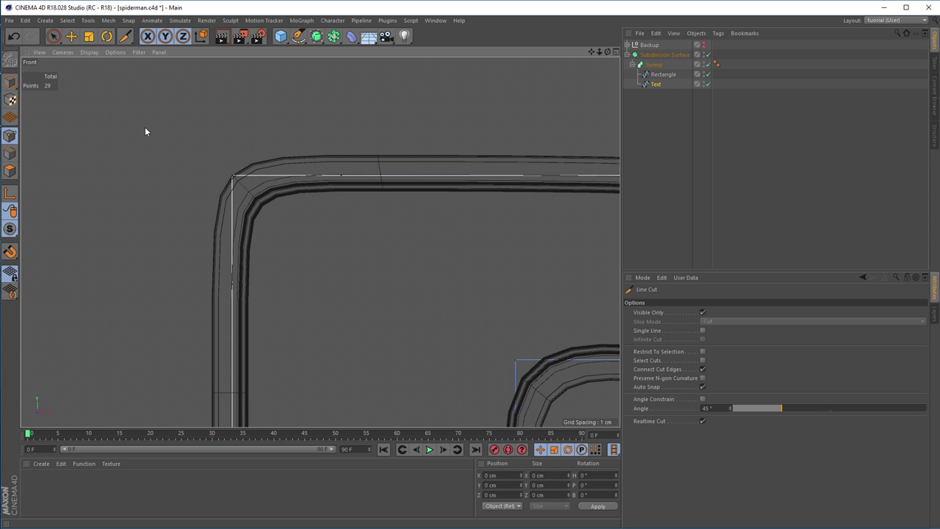
pyautogui.click(53, 36)
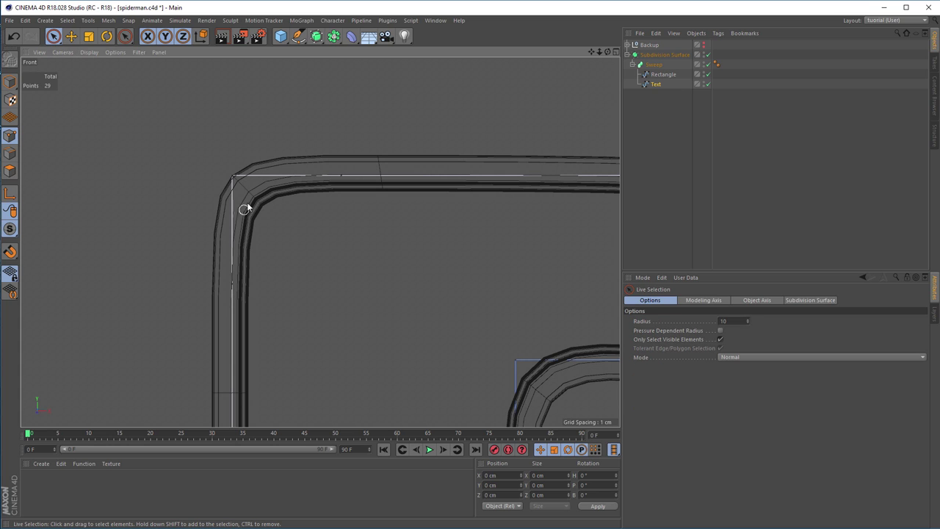
pyautogui.click(337, 184)
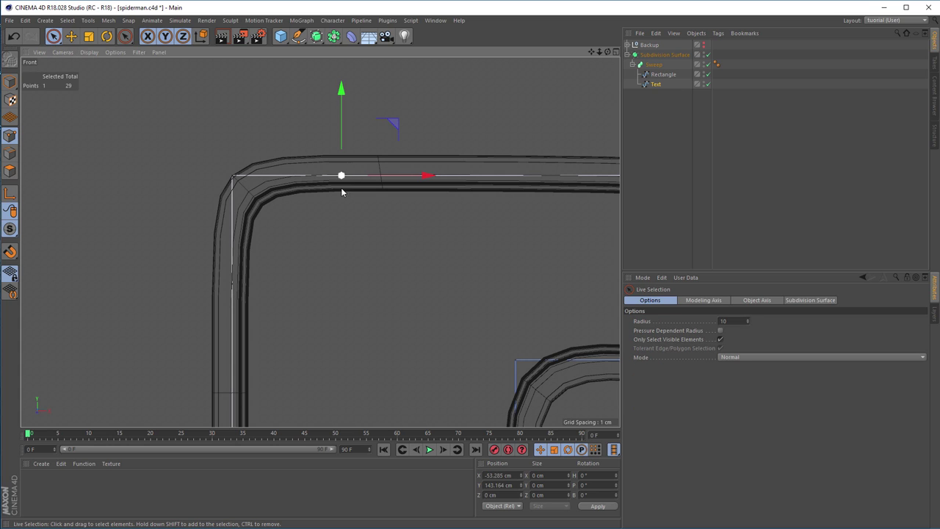
pyautogui.moveTo(426, 177); pyautogui.dragTo(349, 188)
pyautogui.click(299, 289)
pyautogui.click(232, 284)
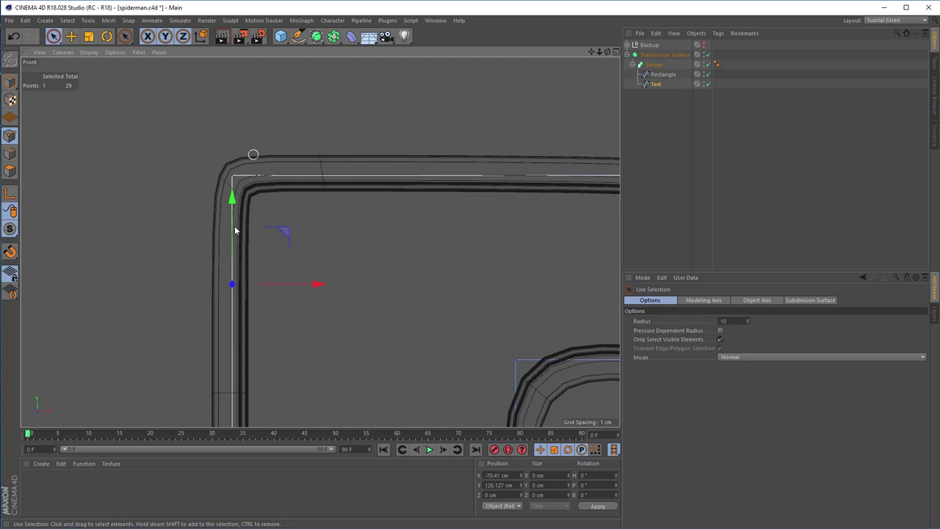
pyautogui.moveTo(230, 198); pyautogui.dragTo(237, 114)
# Inspect the tightened top-left corner in the maximised Perspective view, then return to the Front view
pyautogui.middleClick(227, 176)
pyautogui.middleClick(237, 113)
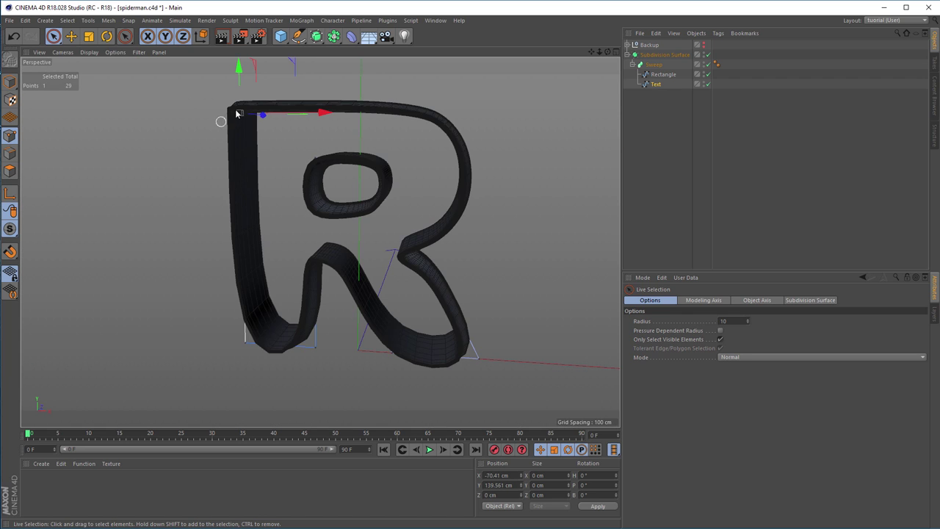
pyautogui.scroll(10, 237, 114)
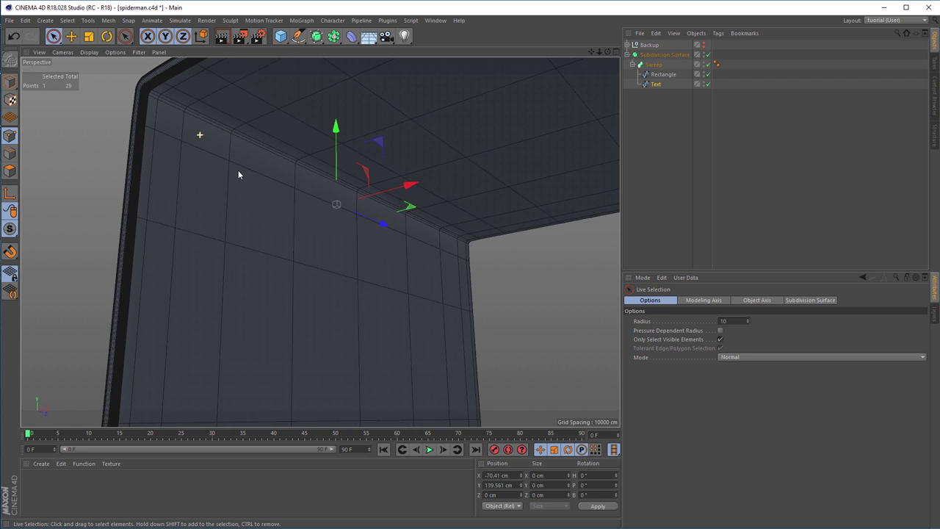
pyautogui.scroll(-8, 357, 189)
pyautogui.scroll(4, 200, 104)
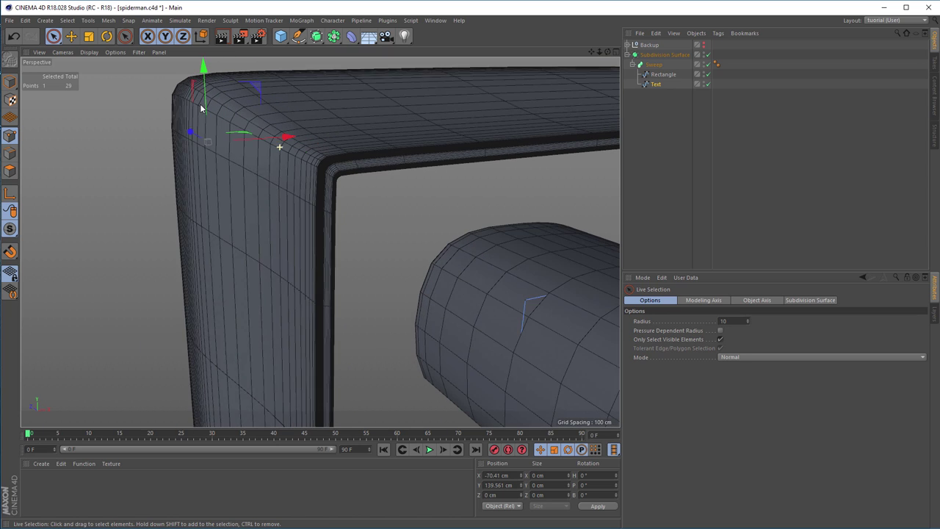
pyautogui.keyDown('alt'); pyautogui.moveTo(200, 103); pyautogui.dragTo(199, 92); pyautogui.keyUp('alt')
pyautogui.keyDown('alt'); pyautogui.moveTo(291, 137); pyautogui.dragTo(279, 174); pyautogui.keyUp('alt')
pyautogui.middleClick(279, 173)
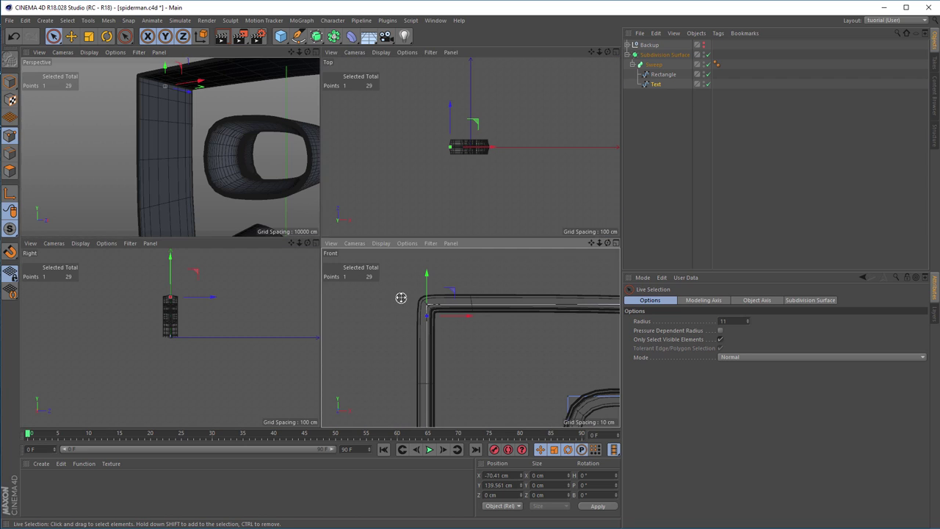
pyautogui.middleClick(401, 298)
pyautogui.scroll(-6, 394, 296)
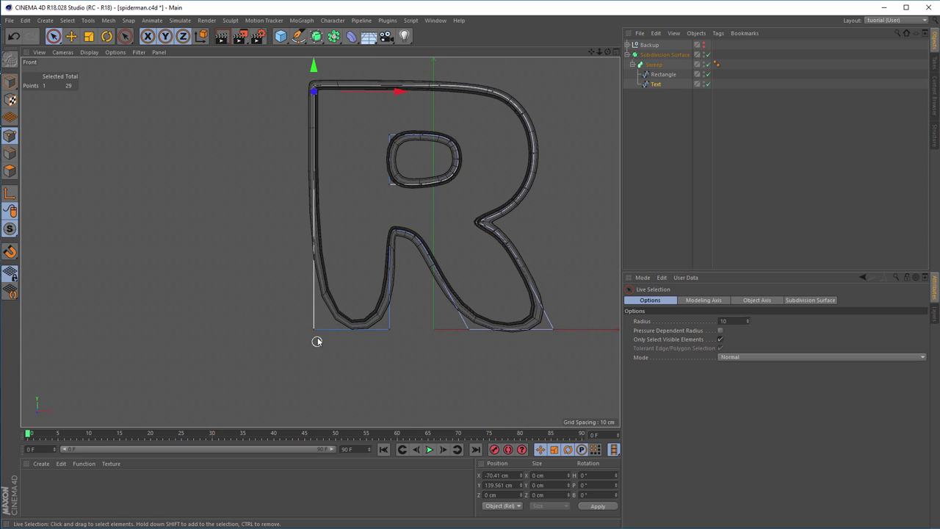
# Line Cut across the left leg's bottom corner to add two points
pyautogui.scroll(6, 317, 341)
pyautogui.click(361, 369)
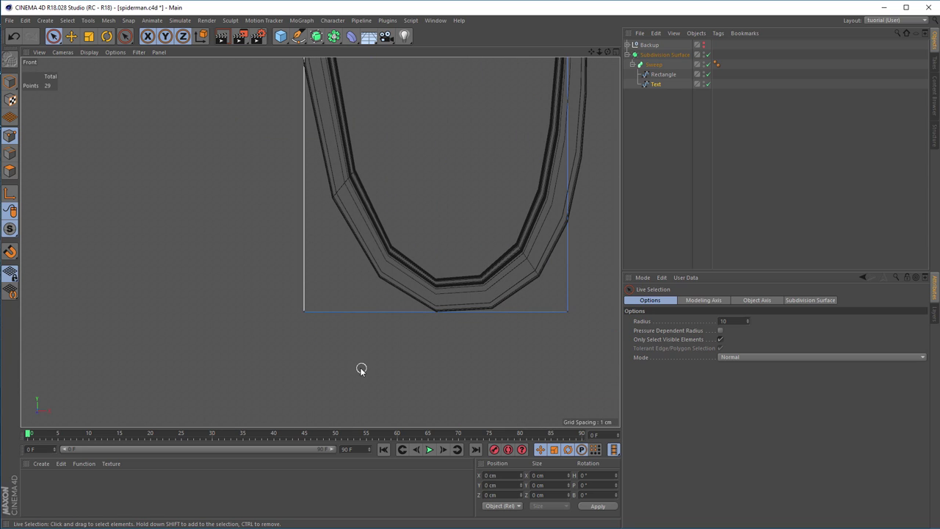
pyautogui.press('k')
pyautogui.press('k')
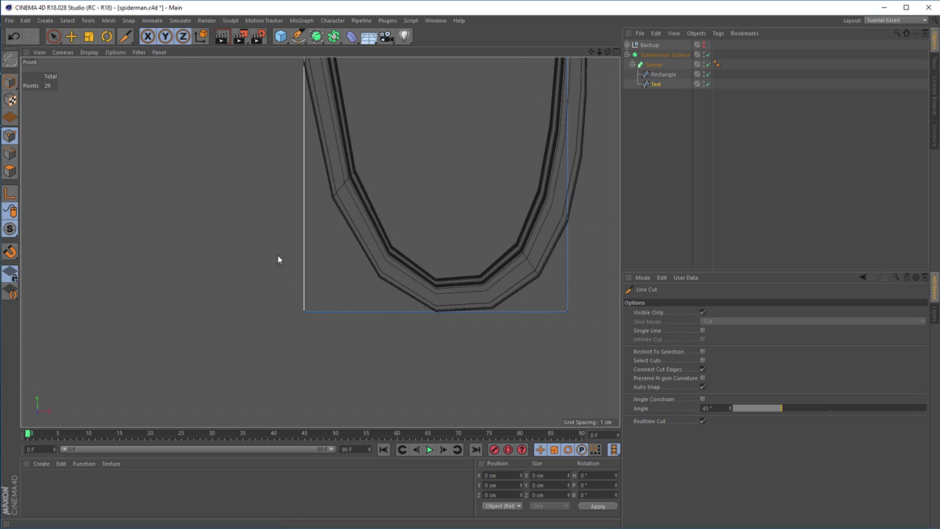
pyautogui.click(264, 255)
pyautogui.click(408, 365)
pyautogui.press('Escape')
# Slide one new point left and lower the other toward the left leg's bottom corner
pyautogui.scroll(4, 344, 324)
pyautogui.press('space')
pyautogui.click(348, 303)
pyautogui.moveTo(431, 300); pyautogui.dragTo(408, 302)
pyautogui.click(281, 239)
pyautogui.click(279, 245)
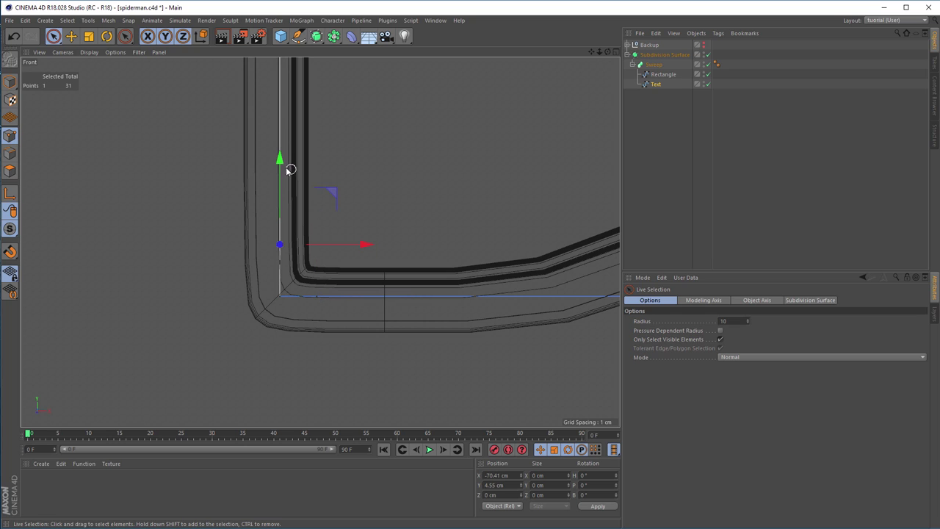
pyautogui.moveTo(282, 166); pyautogui.dragTo(284, 179)
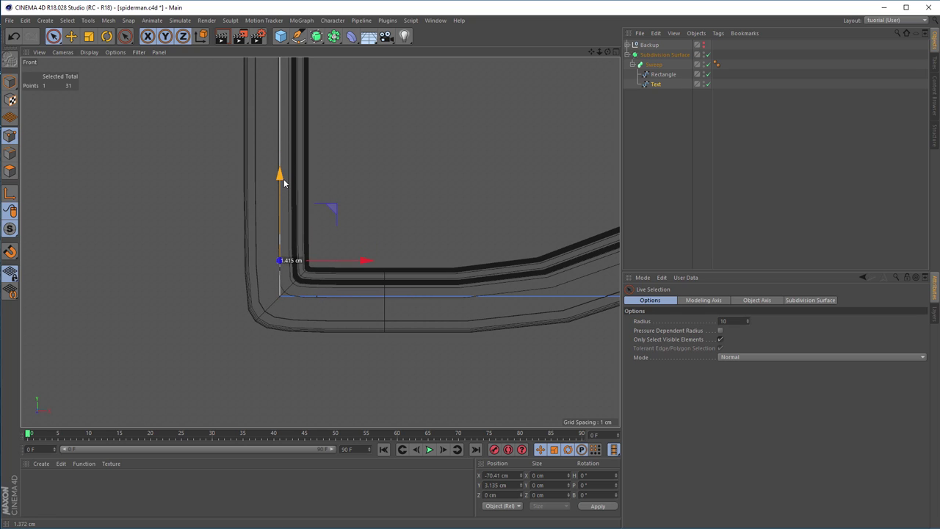
pyautogui.scroll(-5, 322, 288)
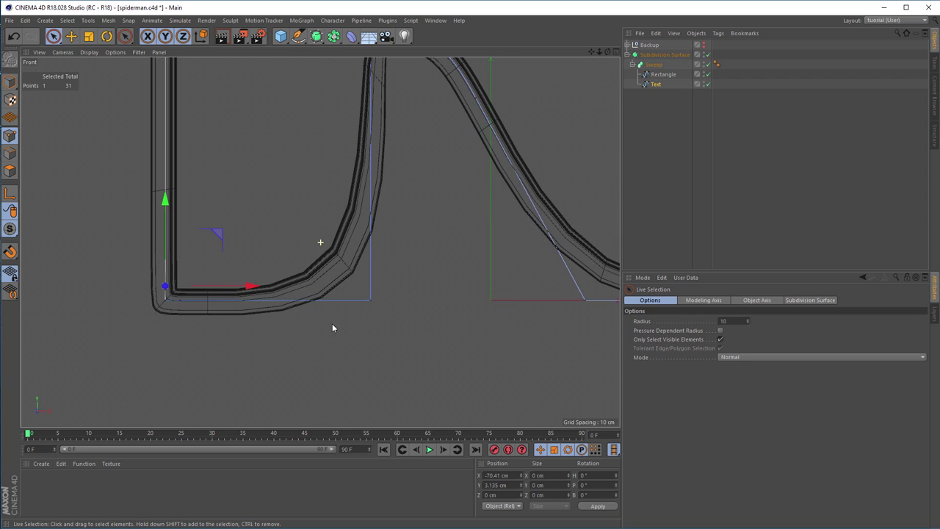
pyautogui.scroll(5, 371, 301)
pyautogui.click(410, 303)
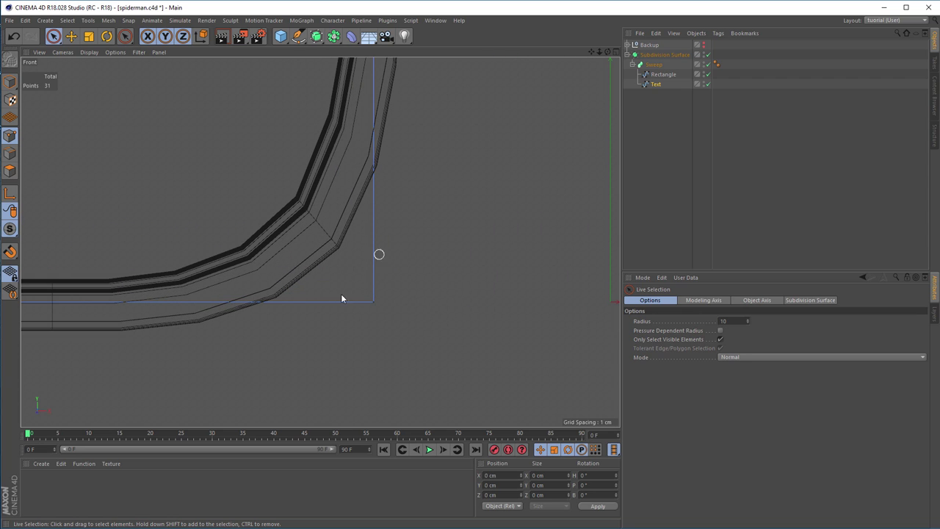
# Cut across the next bottom corner and move a nearby point down about 2.8 cm
pyautogui.press('k')
pyautogui.press('k')
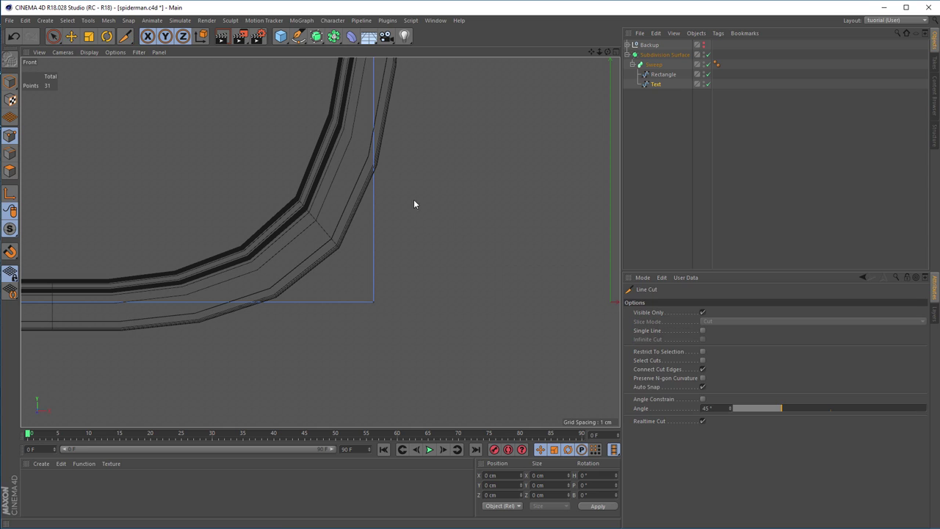
pyautogui.click(415, 170)
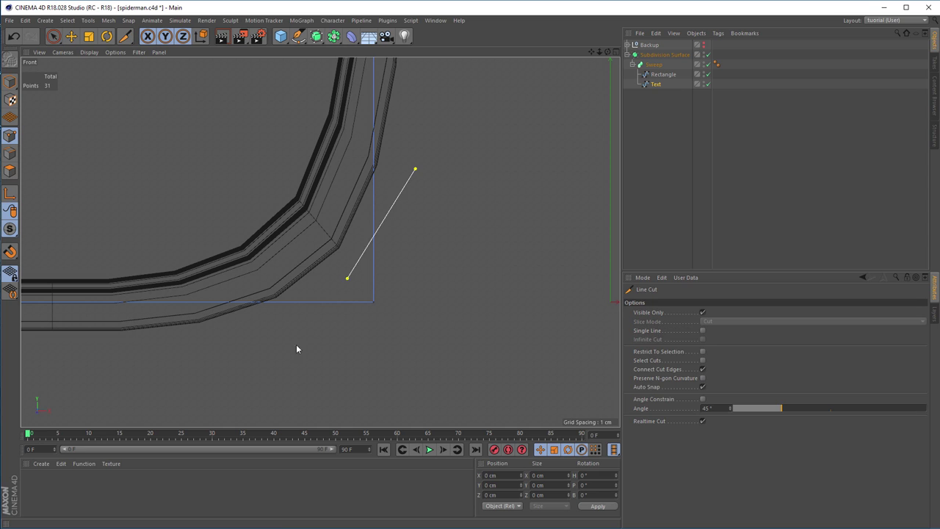
pyautogui.click(246, 365)
pyautogui.press('Escape')
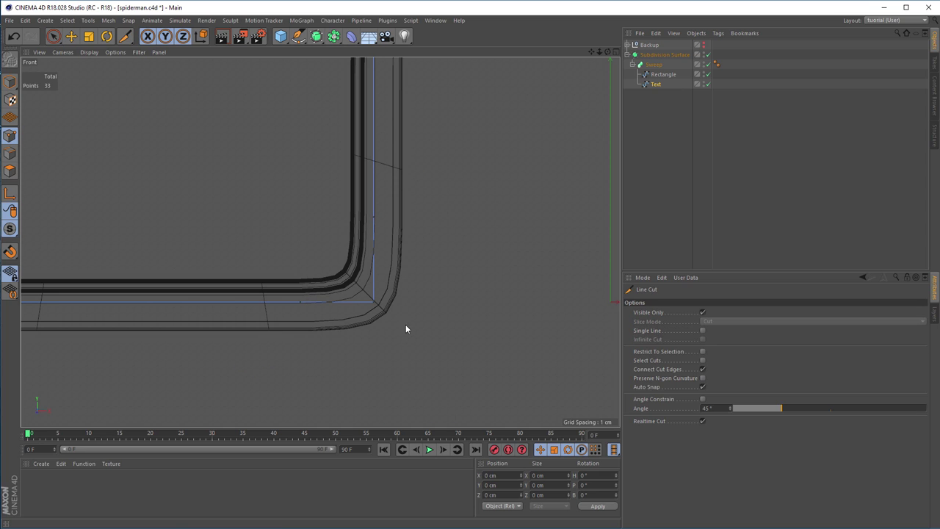
pyautogui.press('space')
pyautogui.click(373, 214)
pyautogui.moveTo(373, 131); pyautogui.dragTo(371, 185)
# Nudge a bottom-line point sideways along X, then frame the R's arch
pyautogui.click(301, 301)
pyautogui.moveTo(388, 298); pyautogui.dragTo(427, 307)
pyautogui.scroll(-3, 391, 219)
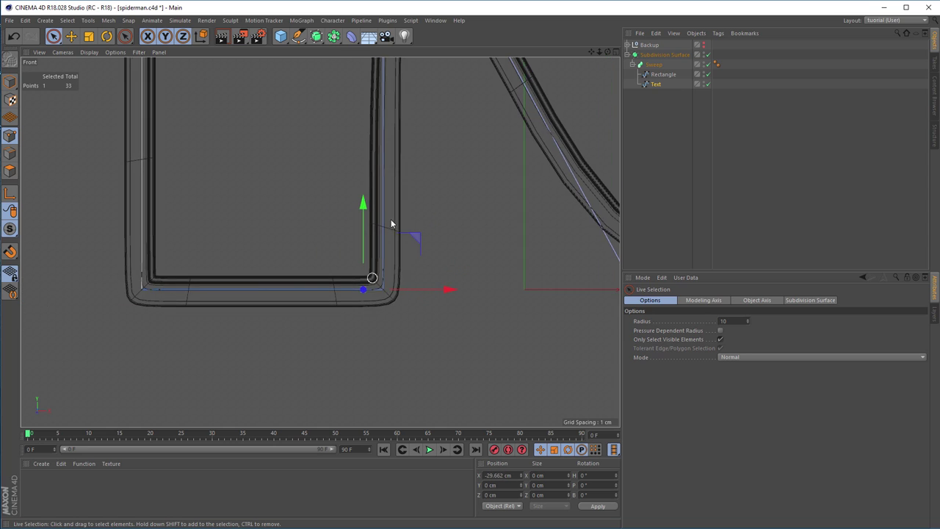
pyautogui.scroll(6, 359, 236)
pyautogui.scroll(2, 360, 238)
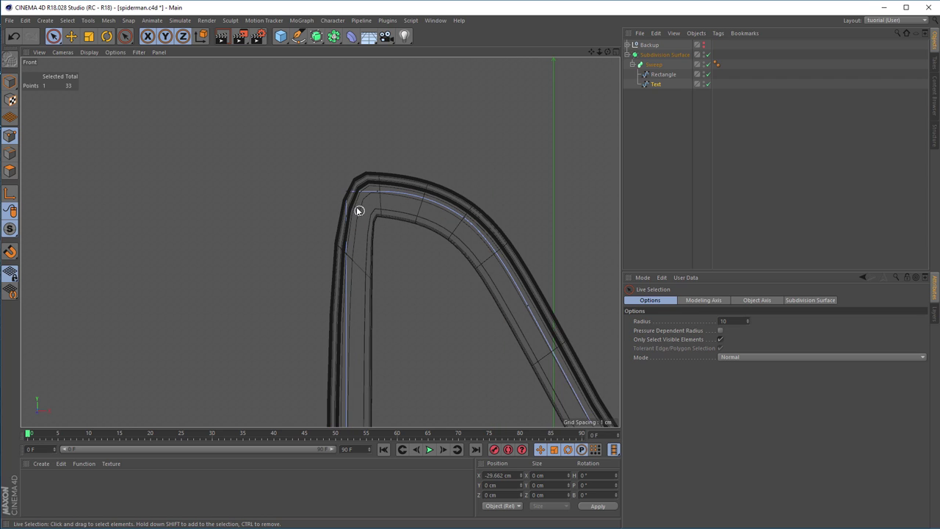
pyautogui.scroll(2, 362, 202)
pyautogui.moveTo(330, 194); pyautogui.dragTo(333, 145, button='middle')
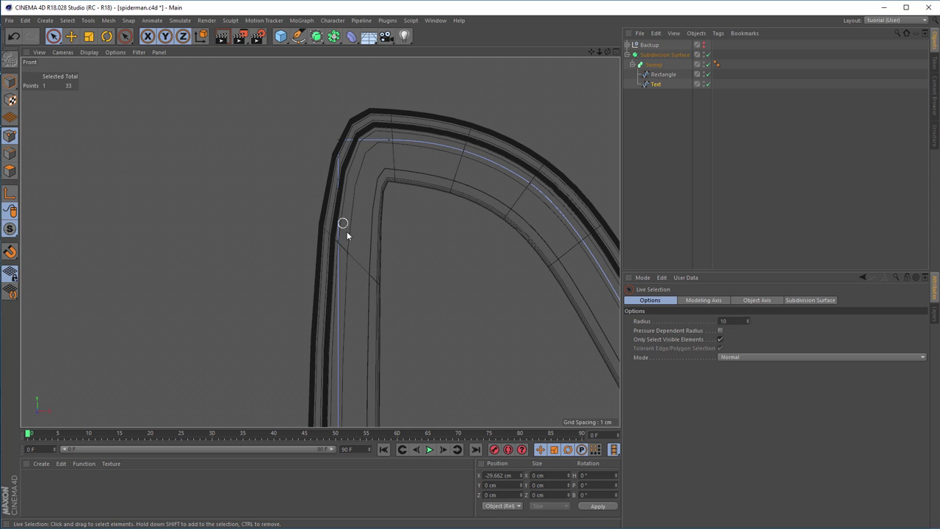
# Cut a new point into the arch's left side and raise it about 2 cm
pyautogui.press('k')
pyautogui.press('k')
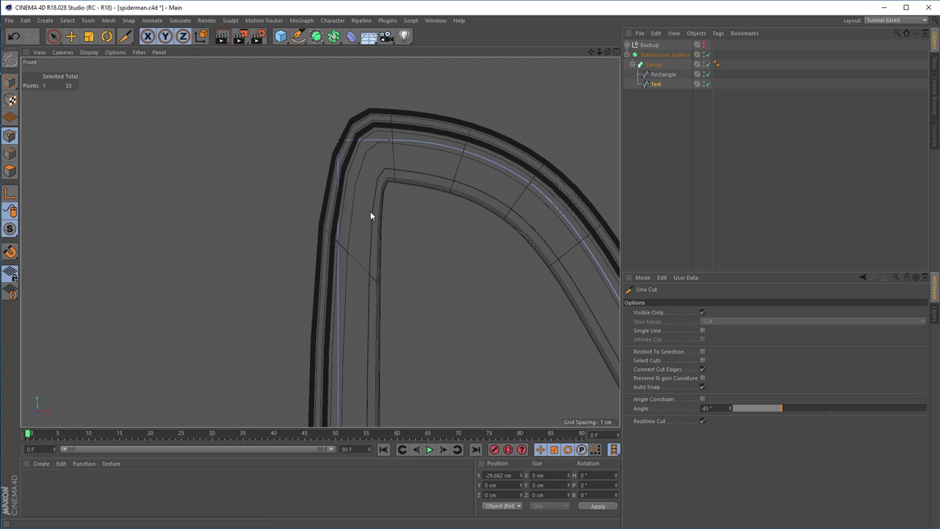
pyautogui.click(277, 229)
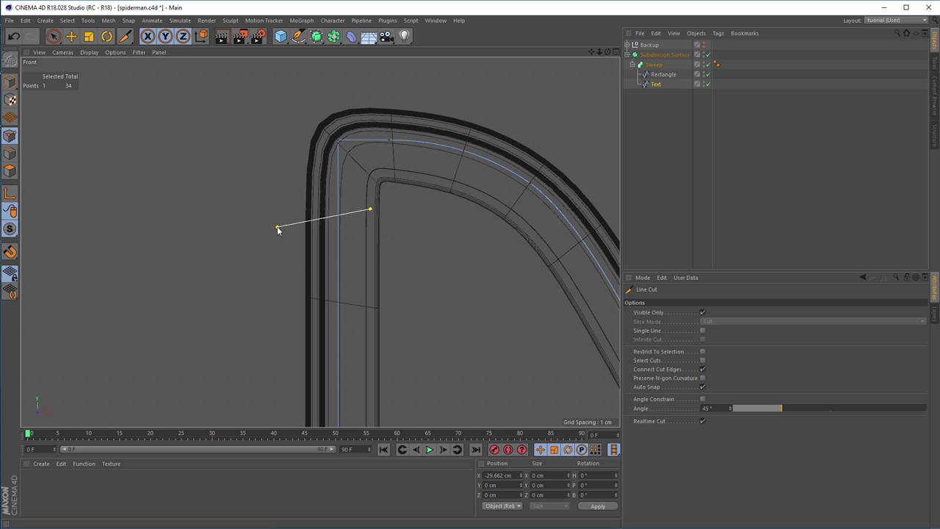
pyautogui.press('Escape')
pyautogui.press('space')
pyautogui.click(338, 215)
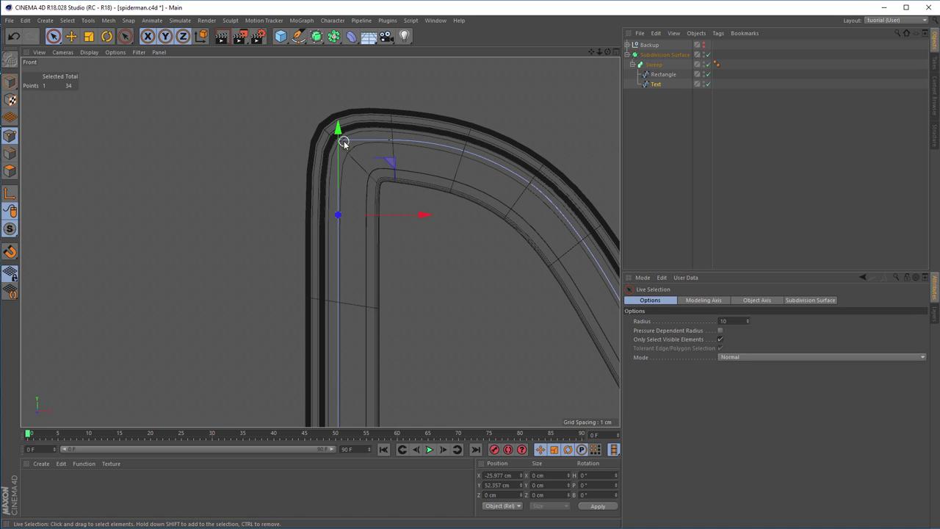
pyautogui.moveTo(337, 127); pyautogui.dragTo(339, 109)
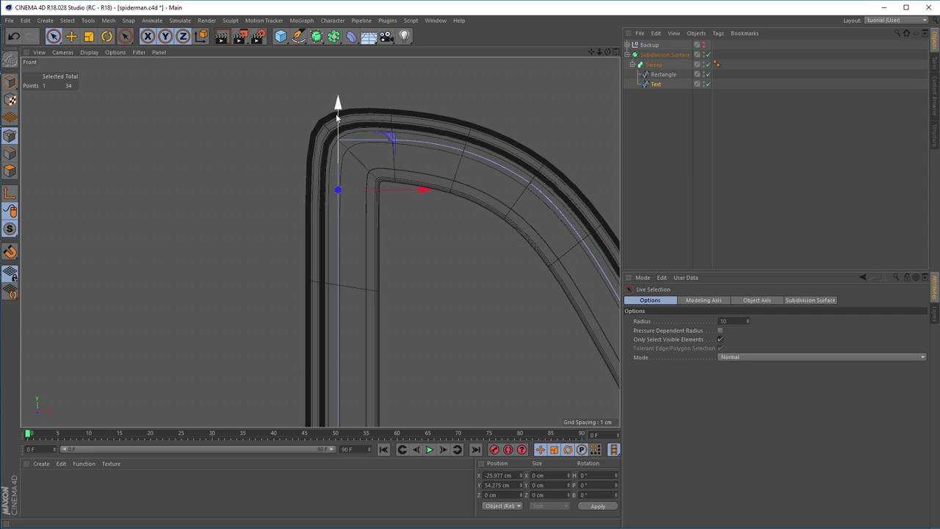
pyautogui.scroll(-6, 397, 265)
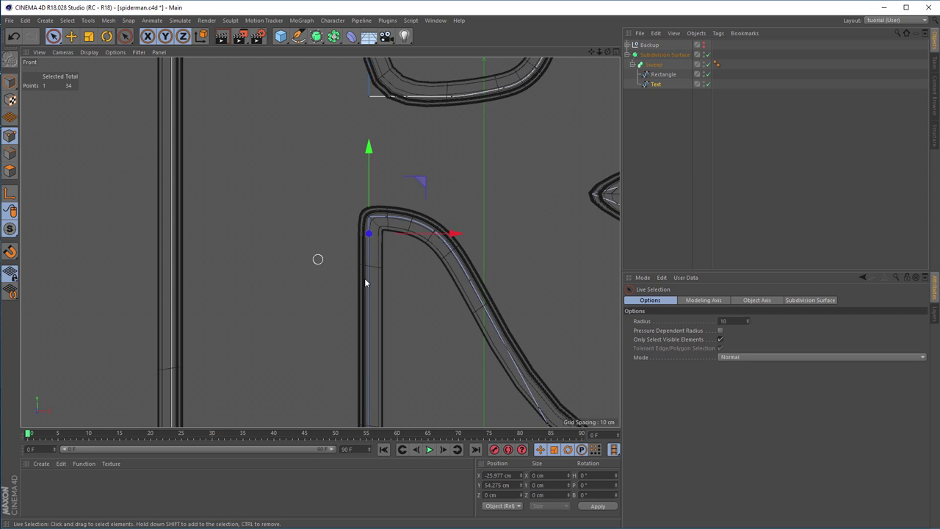
pyautogui.keyDown('alt'); pyautogui.moveTo(396, 222); pyautogui.dragTo(331, 313, button='middle'); pyautogui.keyUp('alt')
pyautogui.scroll(5, 362, 298)
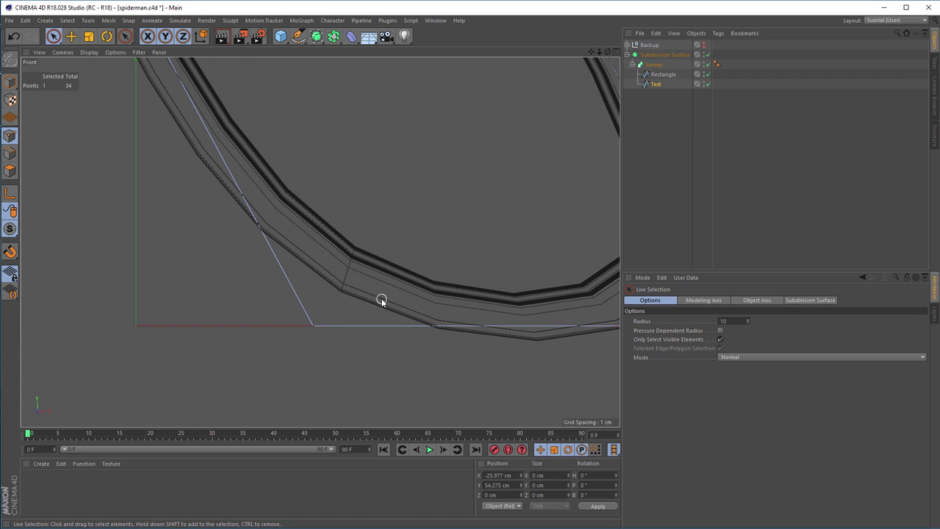
# Line Cut across the bowl's bottom corner and move the new point about 3 cm onto the corner, undoing one bad move
pyautogui.press('k')
pyautogui.press('k')
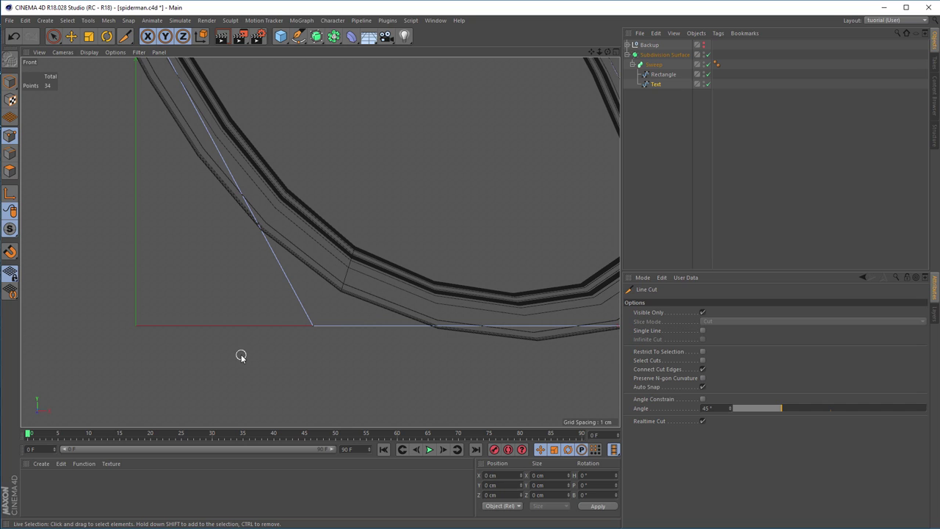
pyautogui.moveTo(252, 280); pyautogui.dragTo(324, 277)
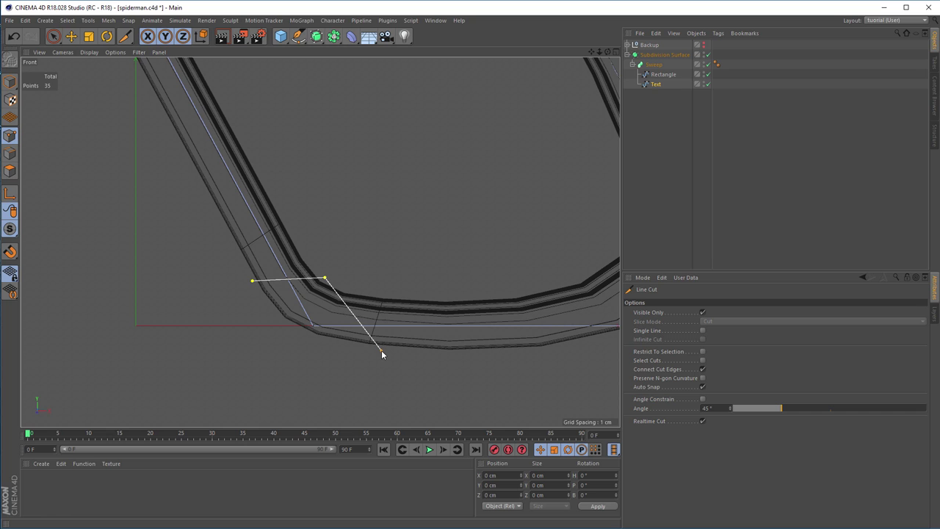
pyautogui.click(381, 350)
pyautogui.press('Escape')
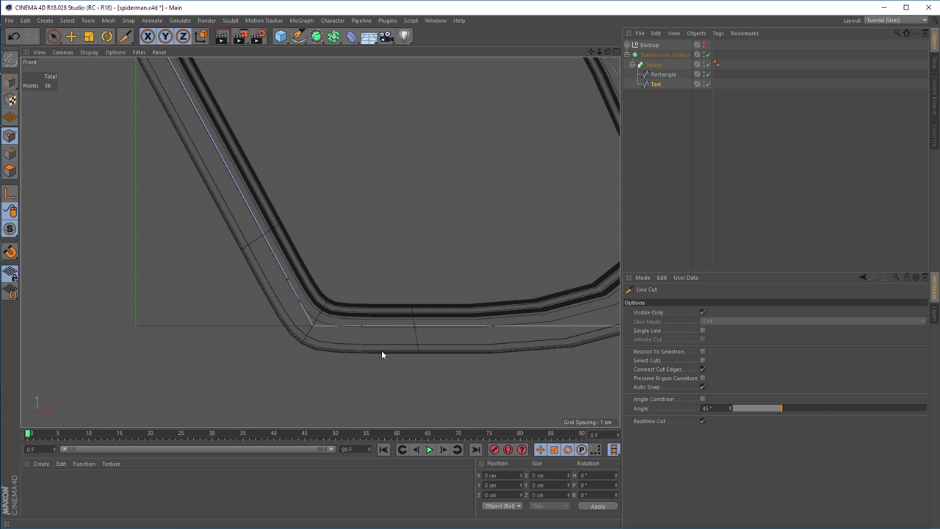
pyautogui.press('space')
pyautogui.click(357, 325)
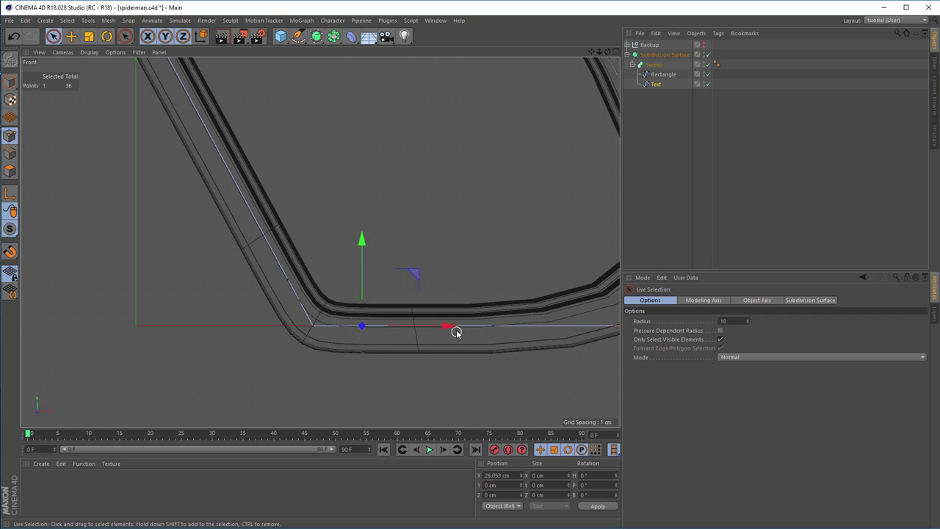
pyautogui.moveTo(446, 327); pyautogui.dragTo(425, 325)
pyautogui.moveTo(294, 272); pyautogui.dragTo(306, 268)
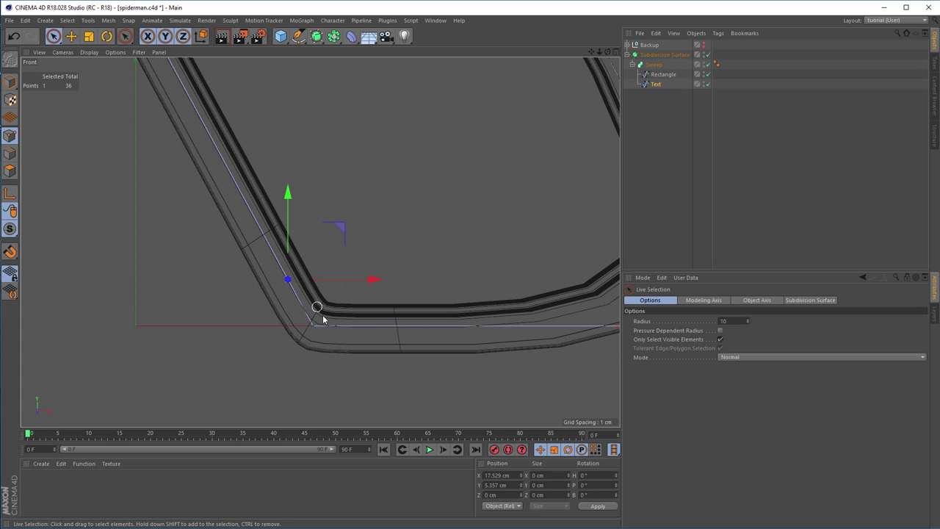
pyautogui.click(338, 224)
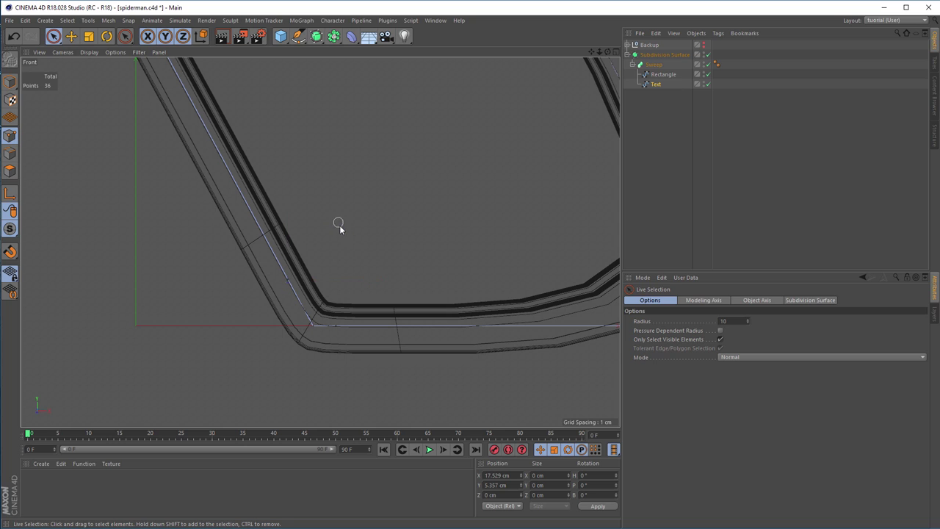
pyautogui.click(287, 280)
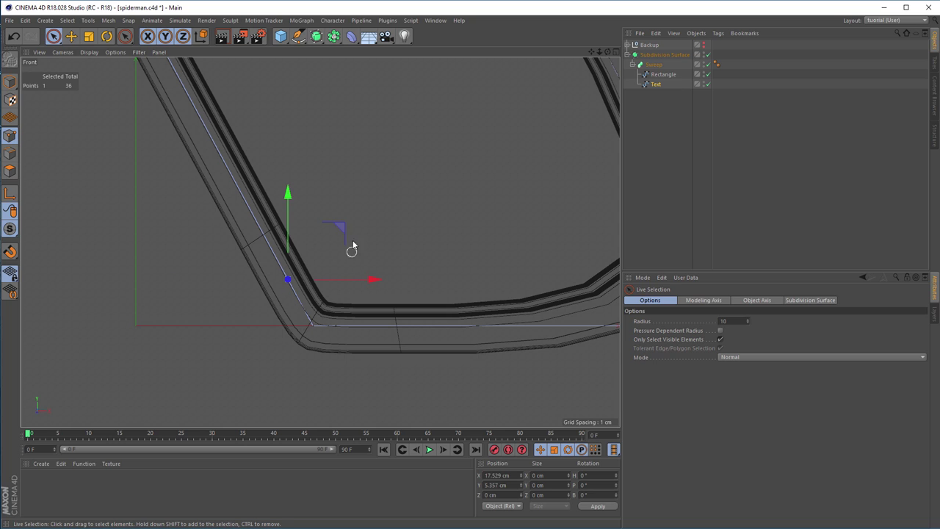
pyautogui.moveTo(342, 230); pyautogui.dragTo(351, 251)
pyautogui.hotkey('ctrl', 'z')
# Zoom in on the leg's bottom corner and Line Cut across it to add points
pyautogui.scroll(-4, 367, 323)
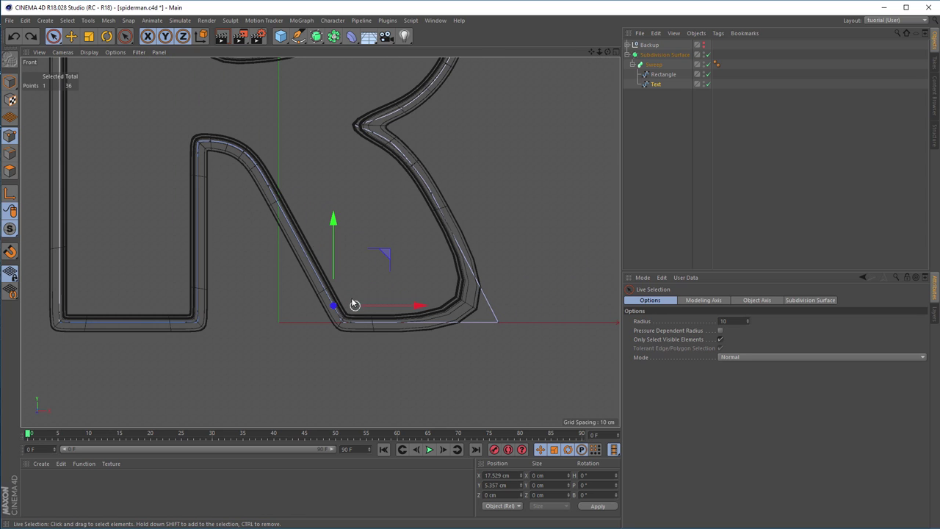
pyautogui.keyDown('alt'); pyautogui.moveTo(395, 319); pyautogui.dragTo(344, 313, button='right'); pyautogui.keyUp('alt')
pyautogui.keyDown('alt'); pyautogui.moveTo(344, 312); pyautogui.dragTo(279, 310, button='middle'); pyautogui.keyUp('alt')
pyautogui.keyDown('alt'); pyautogui.moveTo(390, 317); pyautogui.dragTo(409, 306, button='right'); pyautogui.keyUp('alt')
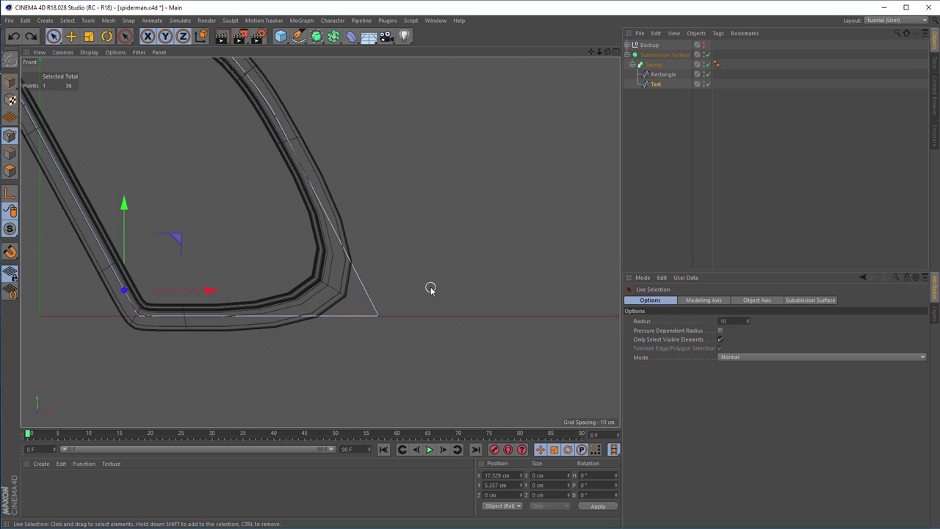
pyautogui.click(430, 289)
pyautogui.press('m')
pyautogui.press('k')
pyautogui.click(390, 245)
pyautogui.click(294, 379)
pyautogui.press('Escape')
# Slide the new point down the slanted edge and move a bottom-edge point right about 2.9 cm
pyautogui.scroll(6, 419, 293)
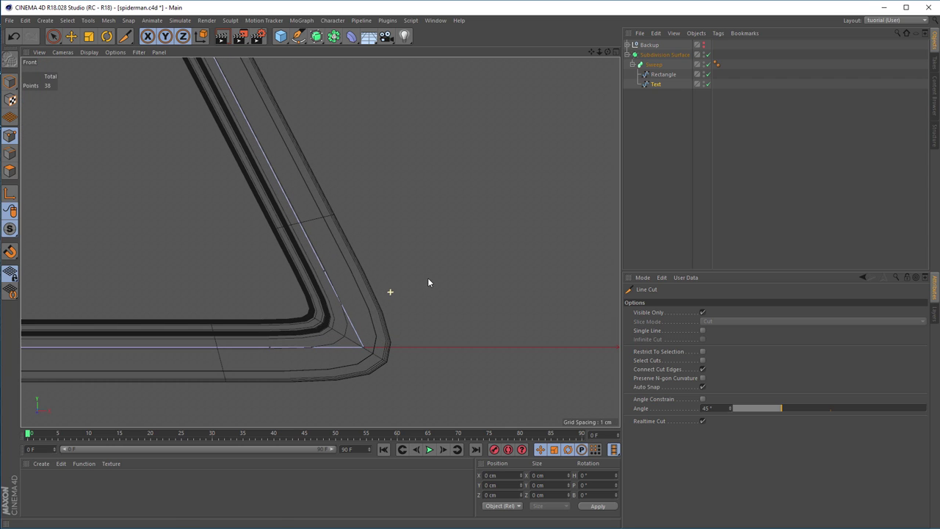
pyautogui.press('space')
pyautogui.click(325, 272)
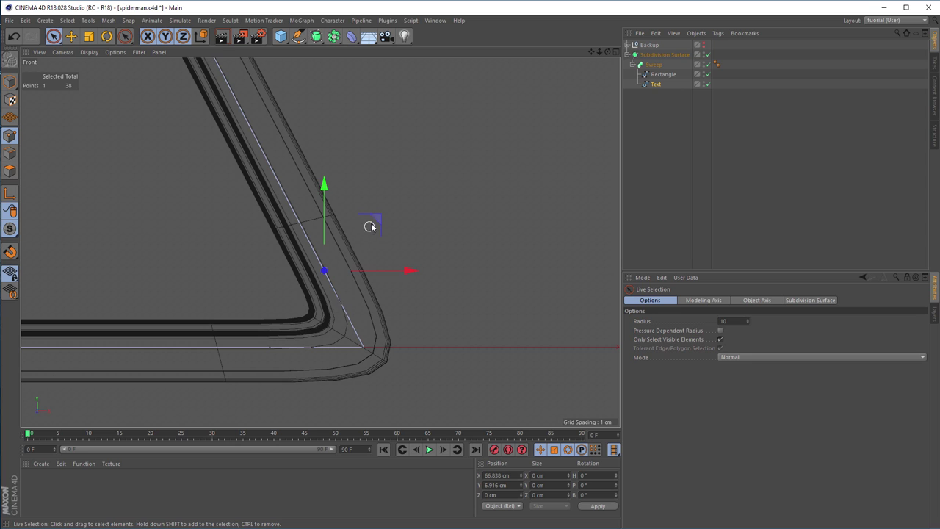
pyautogui.moveTo(374, 223); pyautogui.dragTo(388, 245)
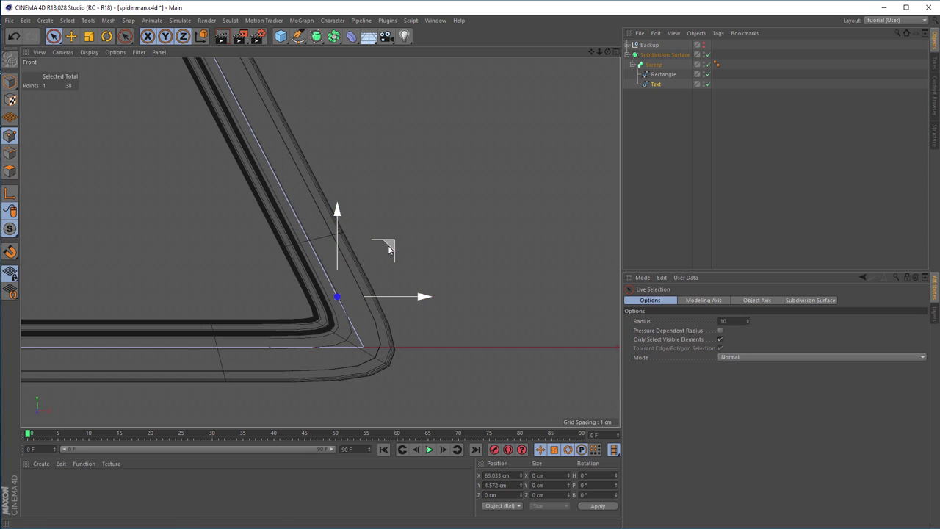
pyautogui.click(270, 346)
pyautogui.moveTo(355, 346); pyautogui.dragTo(388, 352)
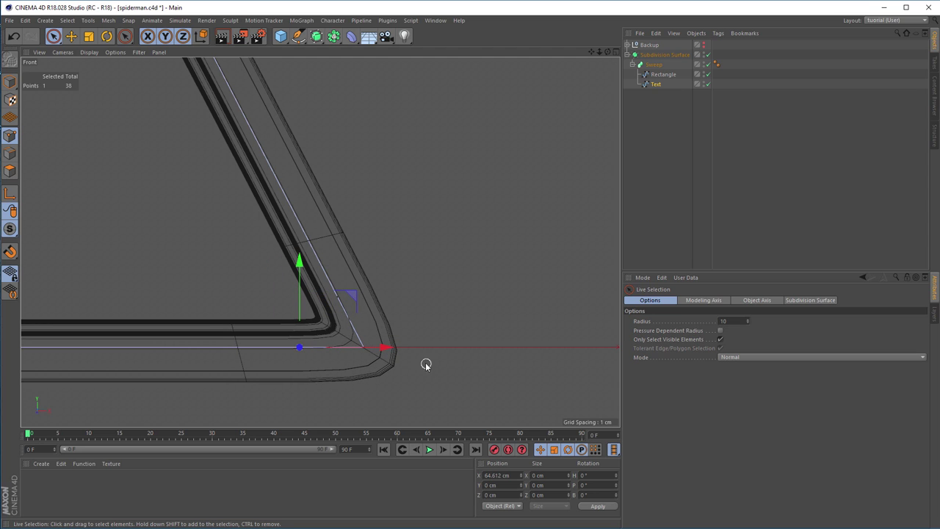
pyautogui.scroll(-5, 411, 365)
pyautogui.keyDown('alt'); pyautogui.moveTo(318, 242); pyautogui.dragTo(327, 280, button='middle'); pyautogui.keyUp('alt')
pyautogui.scroll(5, 357, 230)
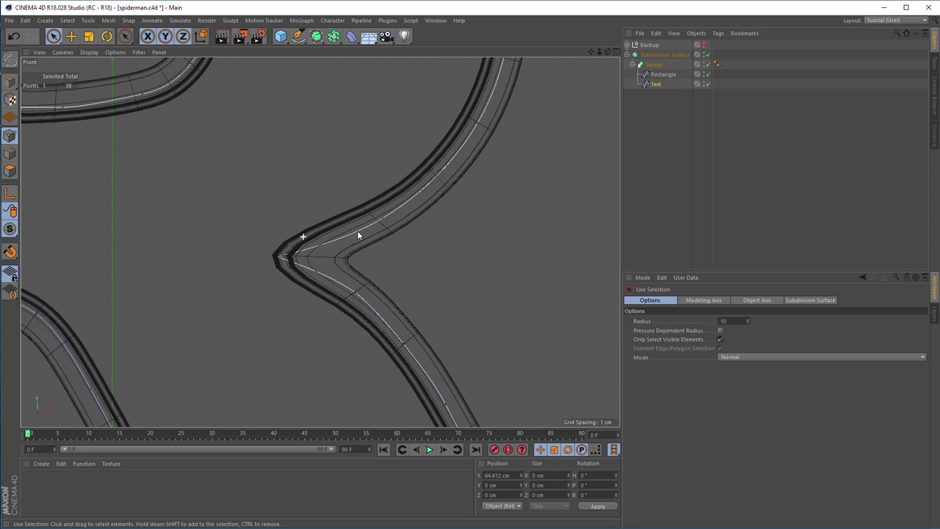
# Cut a vertical line through the R's inner notch with the Knife tool
pyautogui.click(326, 296)
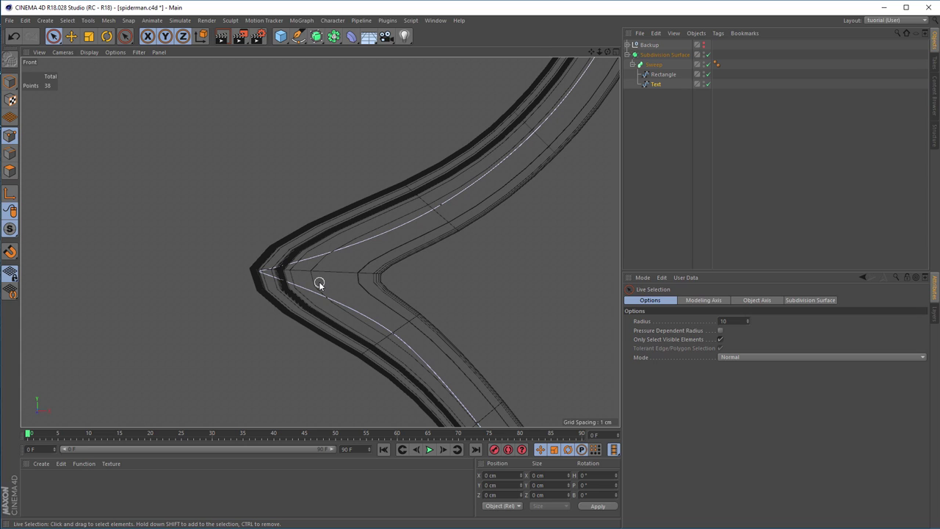
pyautogui.press('k')
pyautogui.press('k')
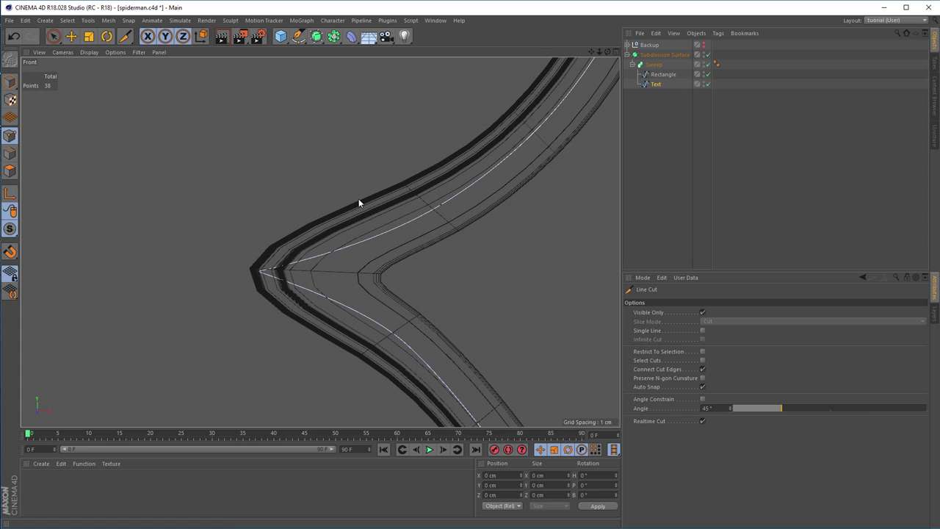
pyautogui.moveTo(340, 169)
pyautogui.mouseDown()
pyautogui.moveTo(340, 387)
pyautogui.moveTo(349, 409)
pyautogui.mouseUp()
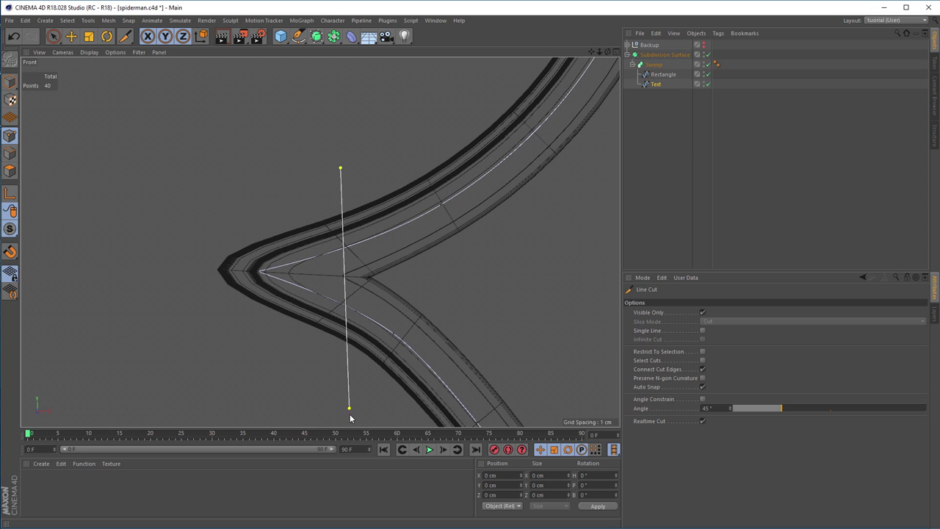
pyautogui.press('Escape')
# Inspect the R's curved surface in a full-size perspective view, then return to the front view
pyautogui.scroll(3, 366, 274)
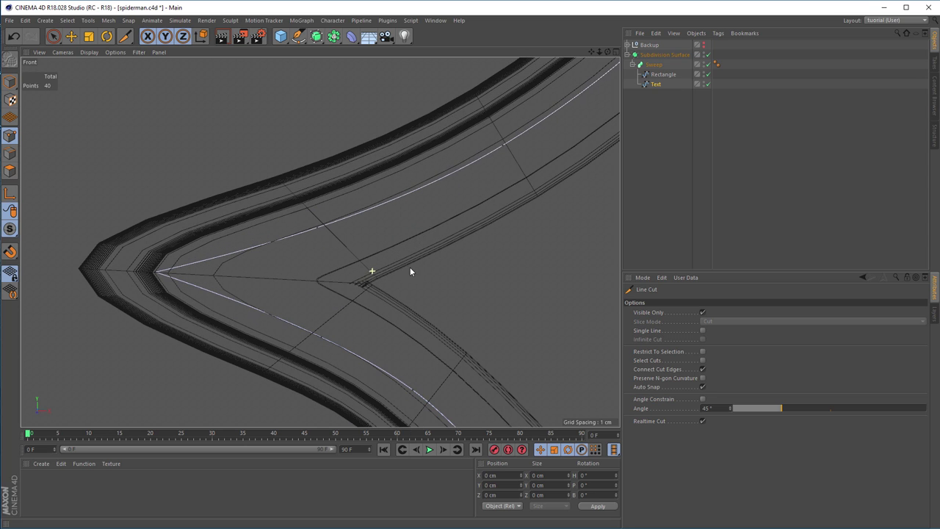
pyautogui.middleClick(356, 287)
pyautogui.middleClick(227, 162)
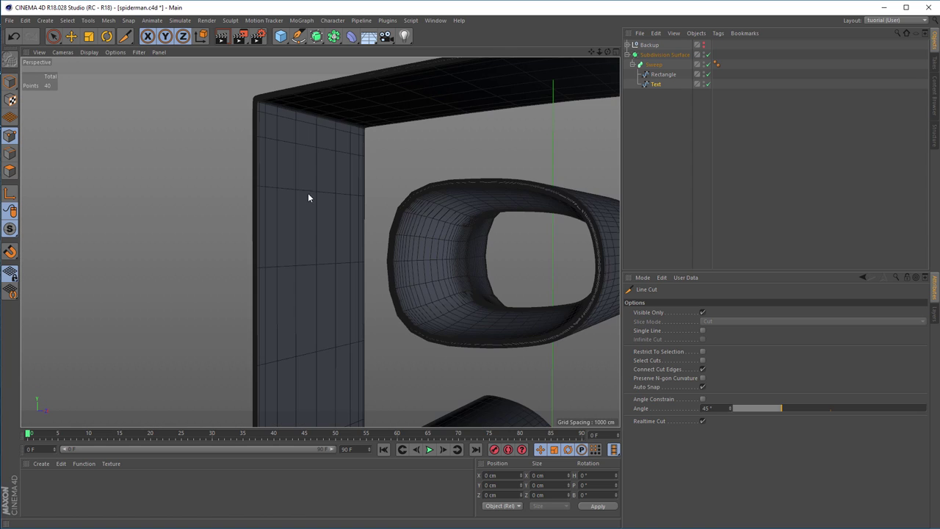
pyautogui.scroll(-5, 323, 235)
pyautogui.scroll(10, 254, 224)
pyautogui.keyDown('alt'); pyautogui.moveTo(302, 226); pyautogui.dragTo(441, 226); pyautogui.keyUp('alt')
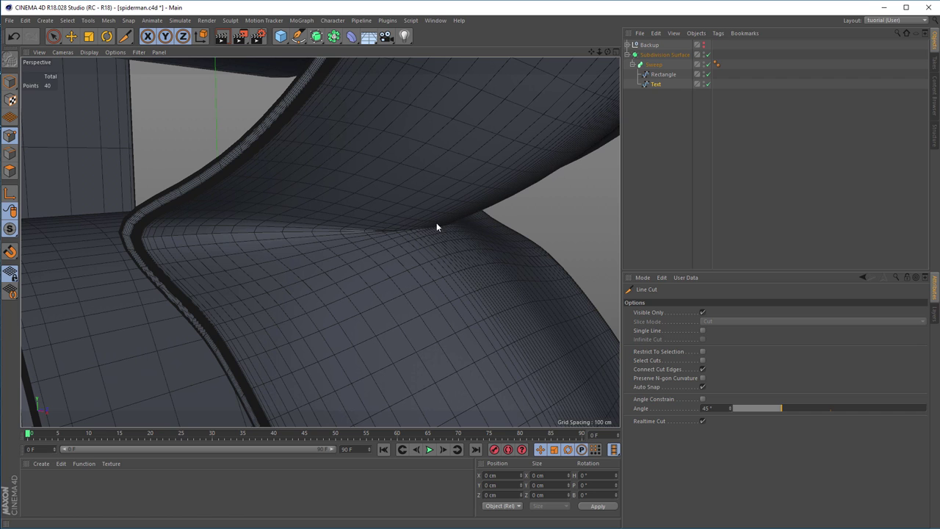
pyautogui.middleClick(411, 260)
pyautogui.middleClick(407, 293)
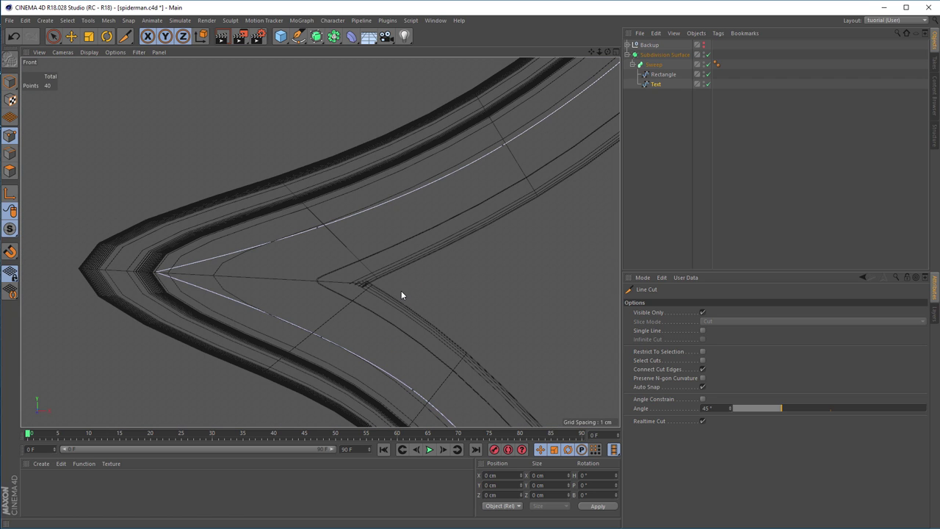
pyautogui.scroll(3, 281, 291)
# Nudge a point on the notch curve up and to the right
pyautogui.press('space')
pyautogui.click(332, 213)
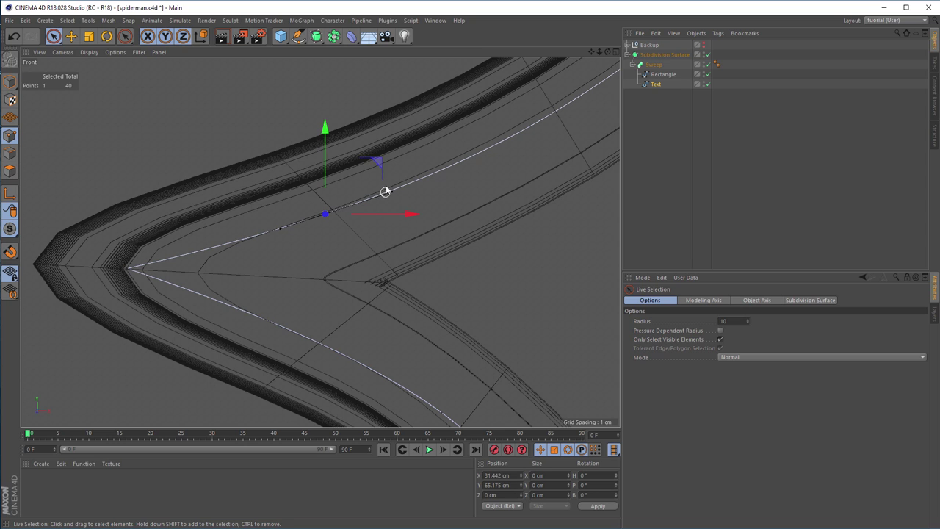
pyautogui.moveTo(380, 163); pyautogui.dragTo(395, 142)
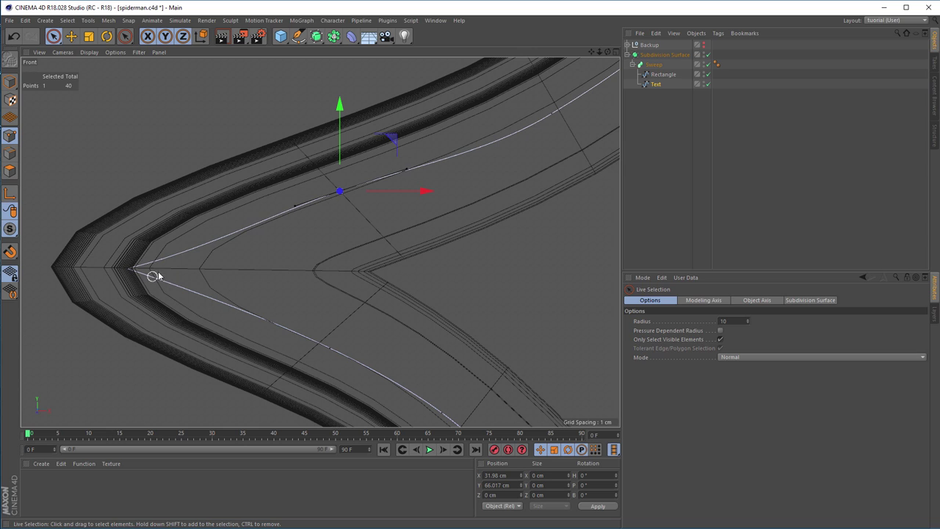
# Clear the selection and undo the point changes, restoring the outline to 38 points
pyautogui.click(232, 240)
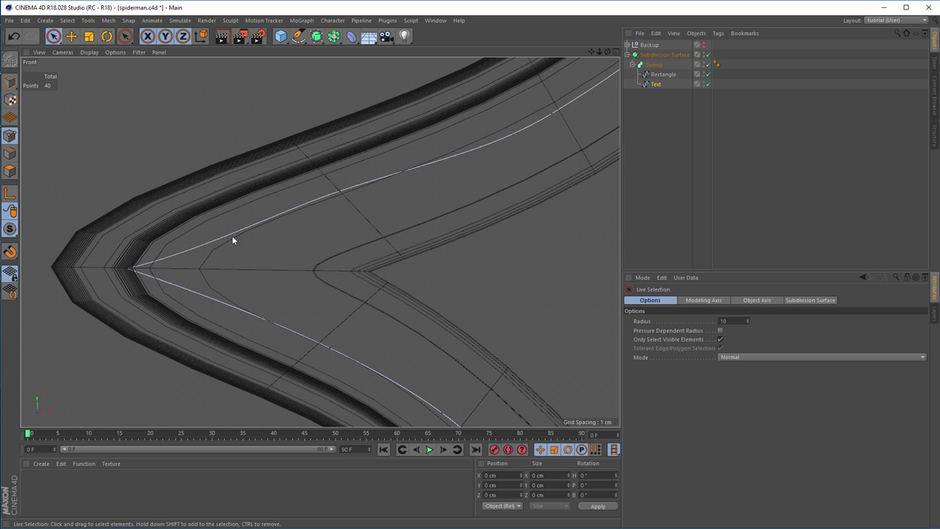
pyautogui.hotkey('ctrl', 'z')
pyautogui.hotkey('ctrl', 'z')
pyautogui.hotkey('ctrl', 'z')
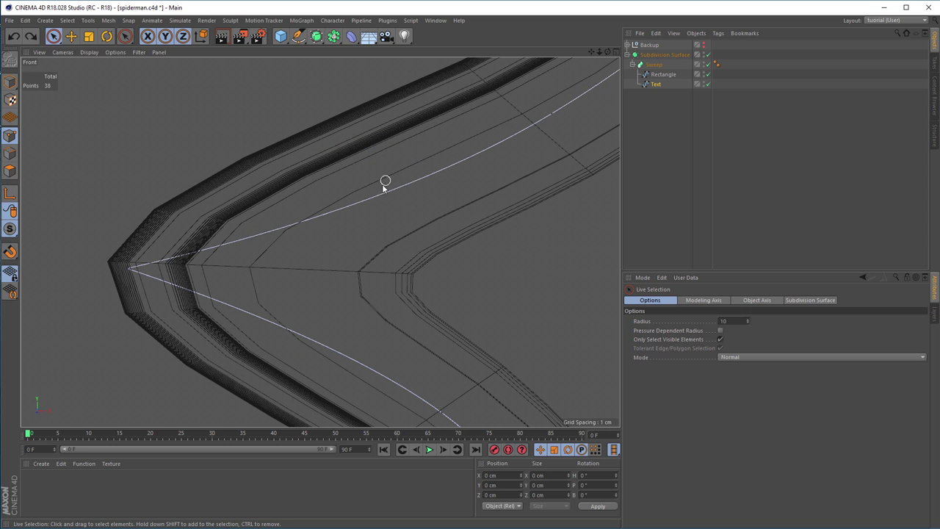
pyautogui.scroll(-4, 375, 239)
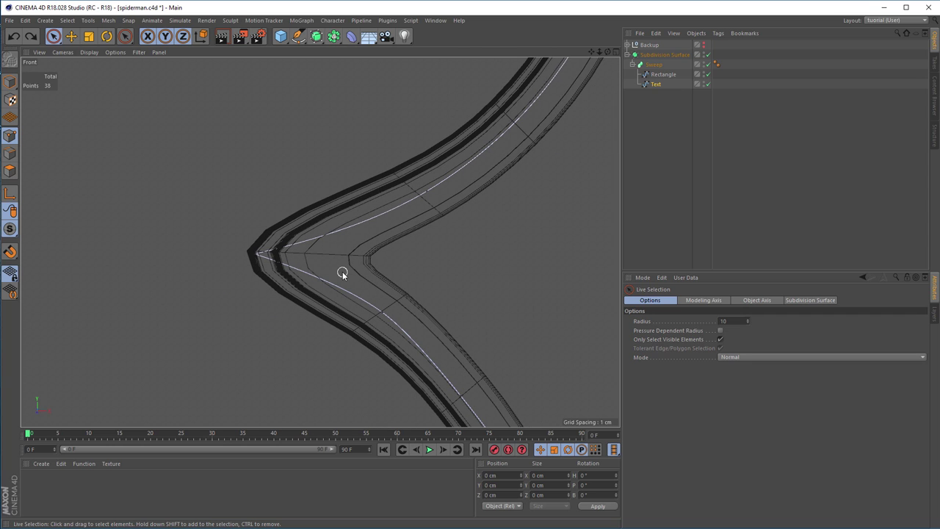
pyautogui.scroll(-1, 297, 278)
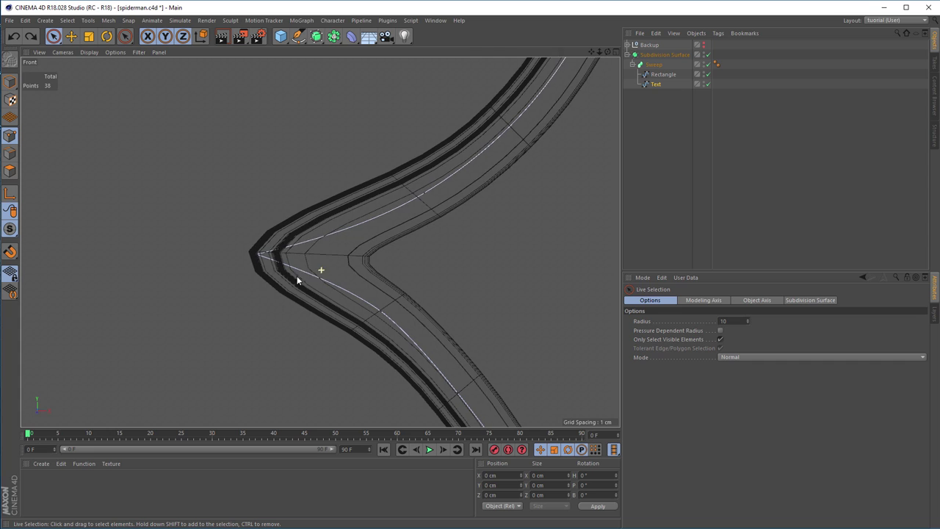
pyautogui.scroll(-5, 297, 278)
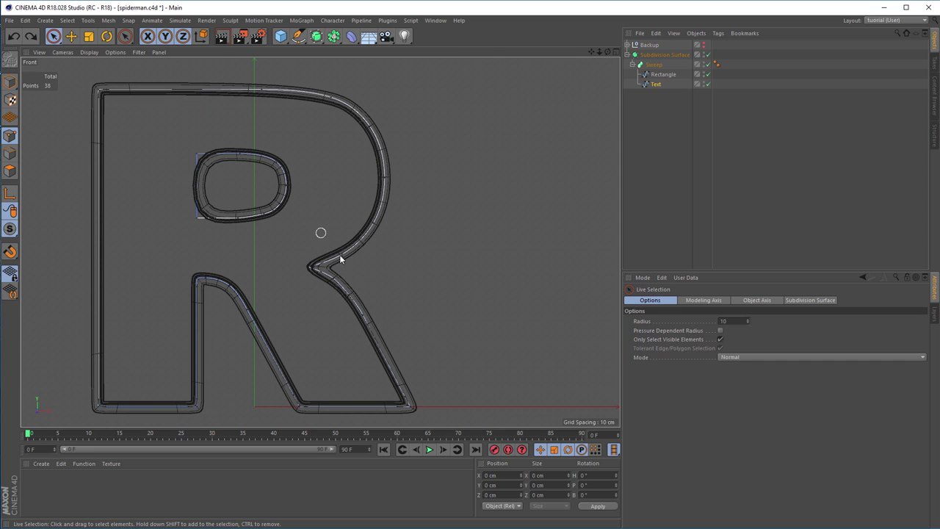
# Zoom in on the inner loop and cut across its top-left corner
pyautogui.keyDown('alt'); pyautogui.moveTo(345, 256); pyautogui.dragTo(378, 258, button='middle'); pyautogui.keyUp('alt')
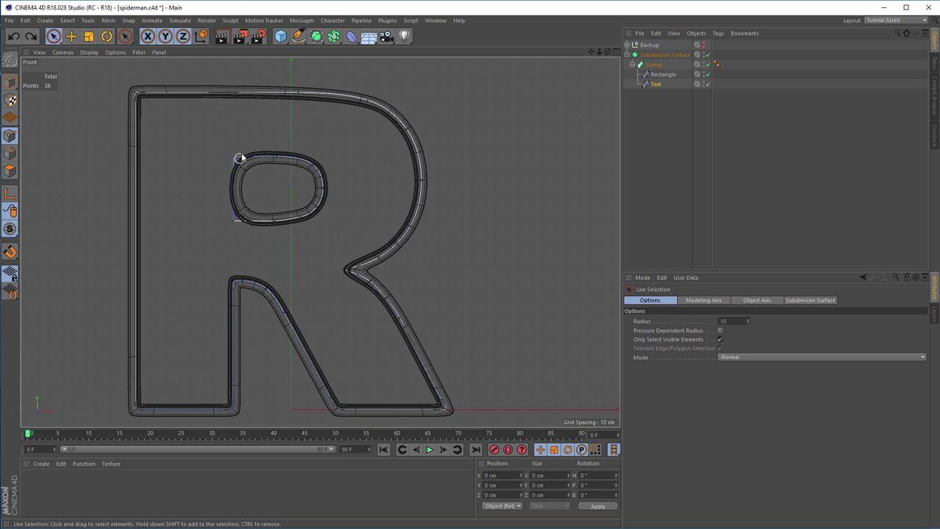
pyautogui.keyDown('alt'); pyautogui.moveTo(239, 158); pyautogui.dragTo(330, 153, button='right'); pyautogui.keyUp('alt')
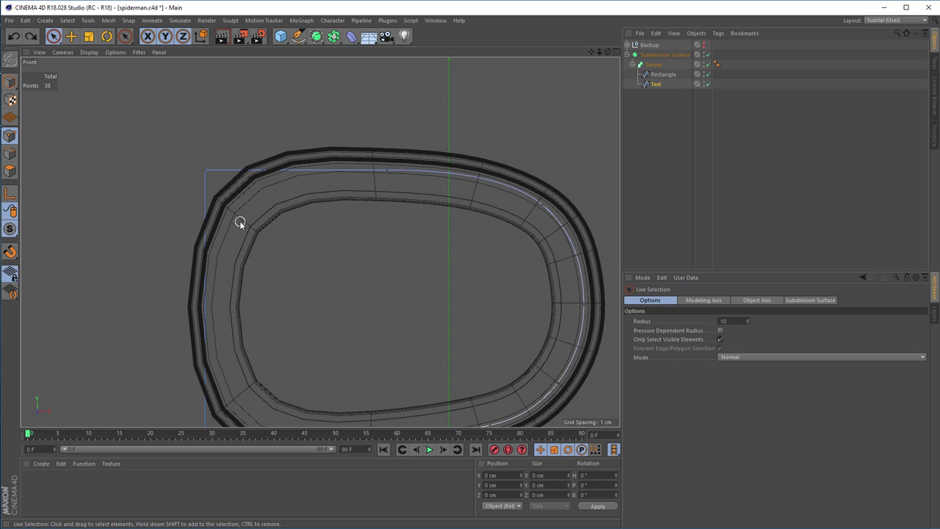
pyautogui.press('k')
pyautogui.press('k')
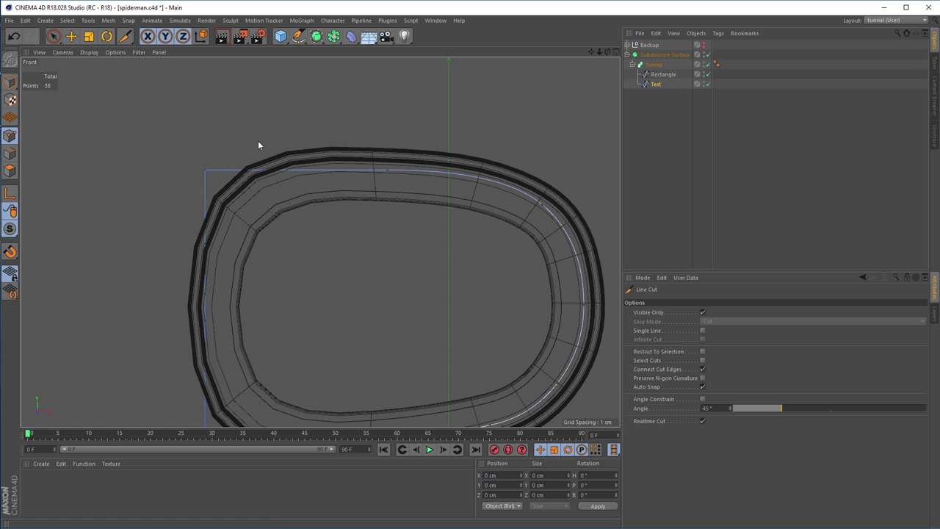
pyautogui.click(265, 137)
pyautogui.click(156, 262)
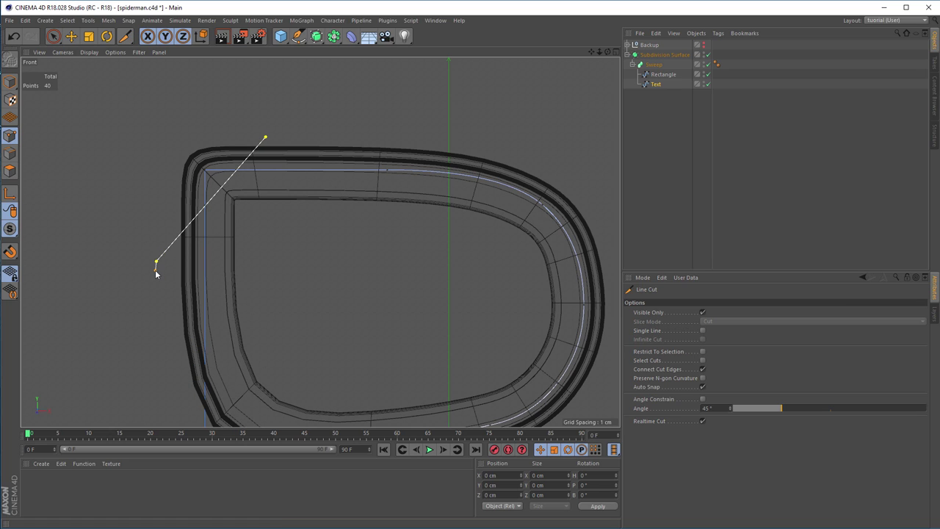
pyautogui.press('Escape')
# Slide the new top-edge point slightly right and nudge the left-side point slightly up
pyautogui.press('space')
pyautogui.click(235, 172)
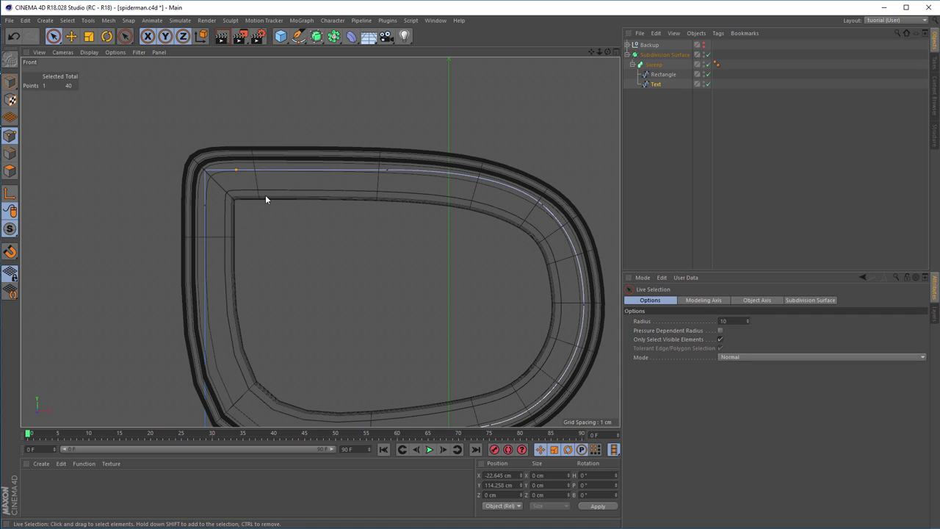
pyautogui.moveTo(321, 169); pyautogui.dragTo(325, 169)
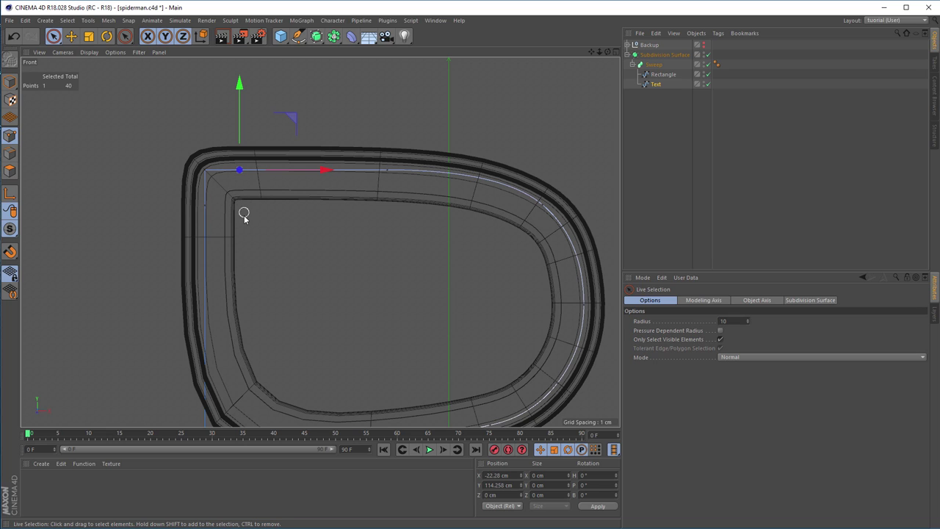
pyautogui.click(189, 204)
pyautogui.click(205, 206)
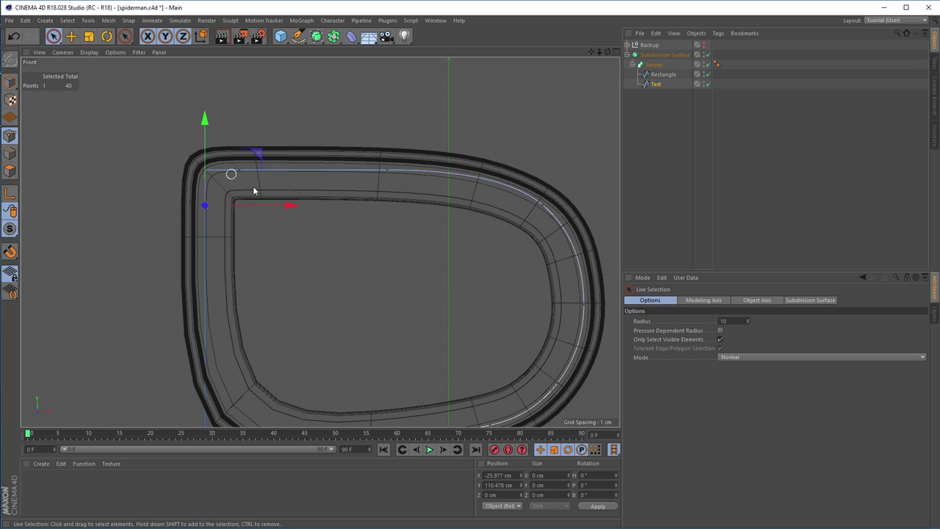
pyautogui.moveTo(204, 119); pyautogui.dragTo(209, 123)
# Save the scene file
pyautogui.hotkey('ctrl', 's')
pyautogui.keyDown('alt'); pyautogui.moveTo(291, 327); pyautogui.dragTo(299, 230, button='middle'); pyautogui.keyUp('alt')
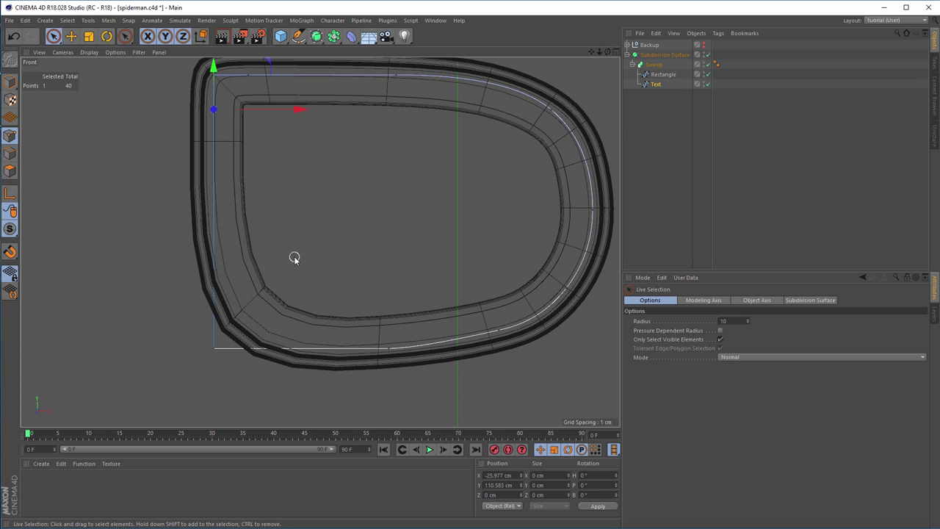
pyautogui.press('k')
pyautogui.press('k')
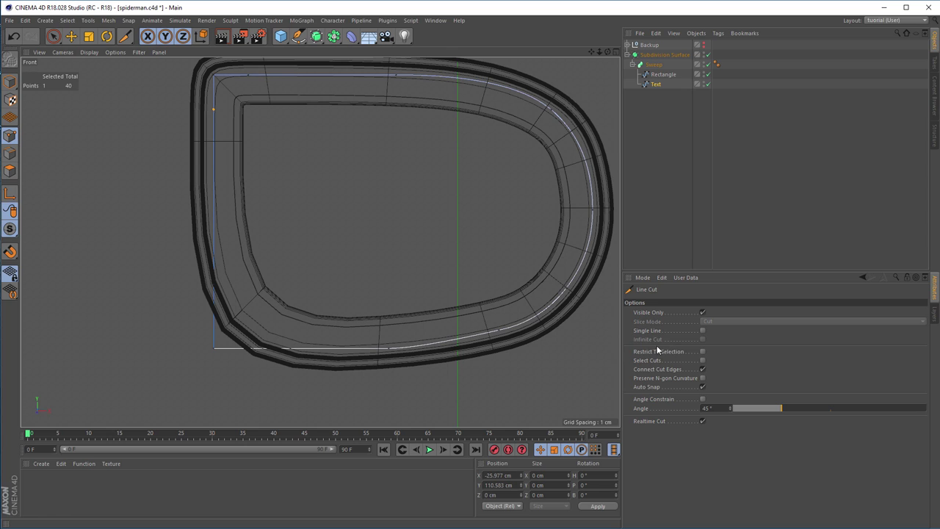
# Cut across the inner loop's bottom-left corner
pyautogui.press('space')
pyautogui.click(166, 306)
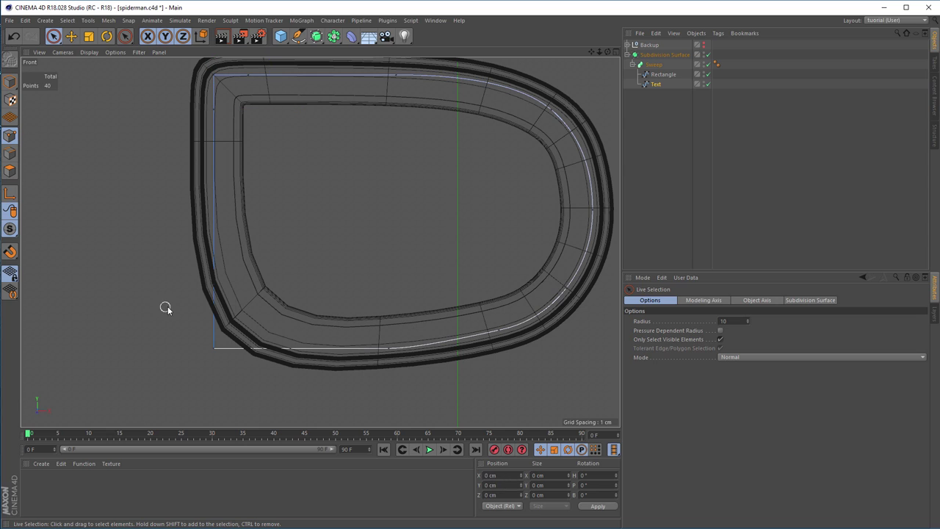
pyautogui.press('space')
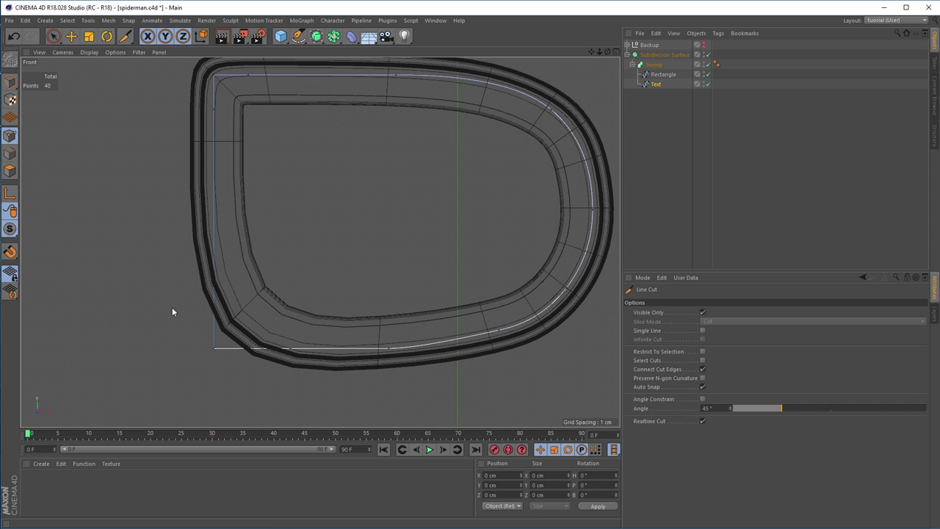
pyautogui.press('space')
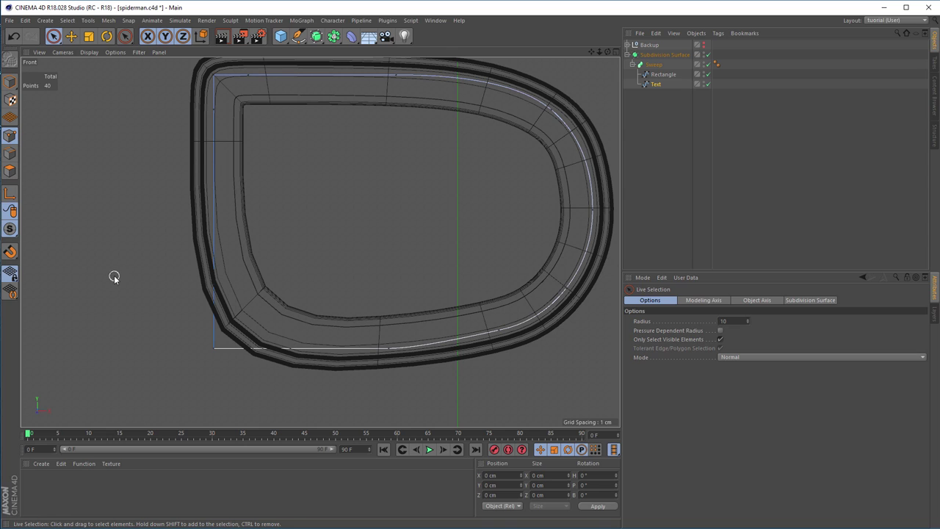
pyautogui.click(215, 110)
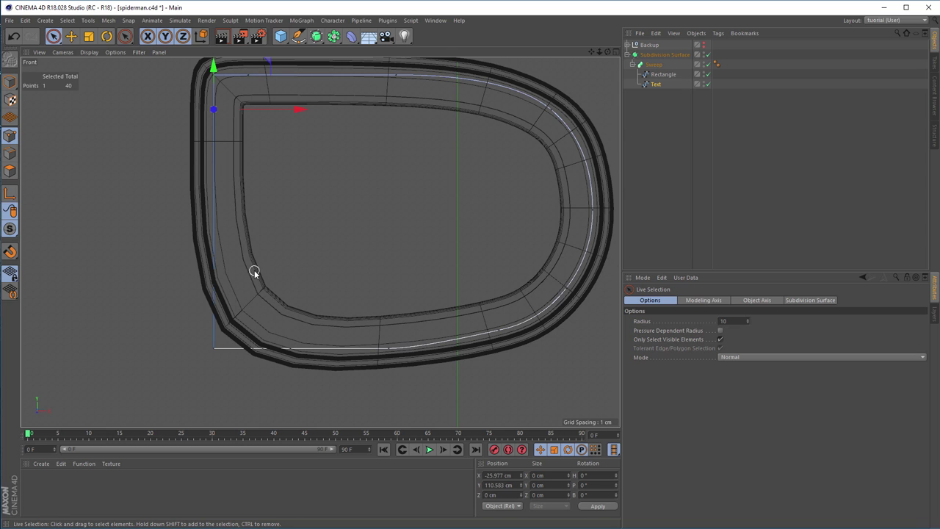
pyautogui.click(131, 279)
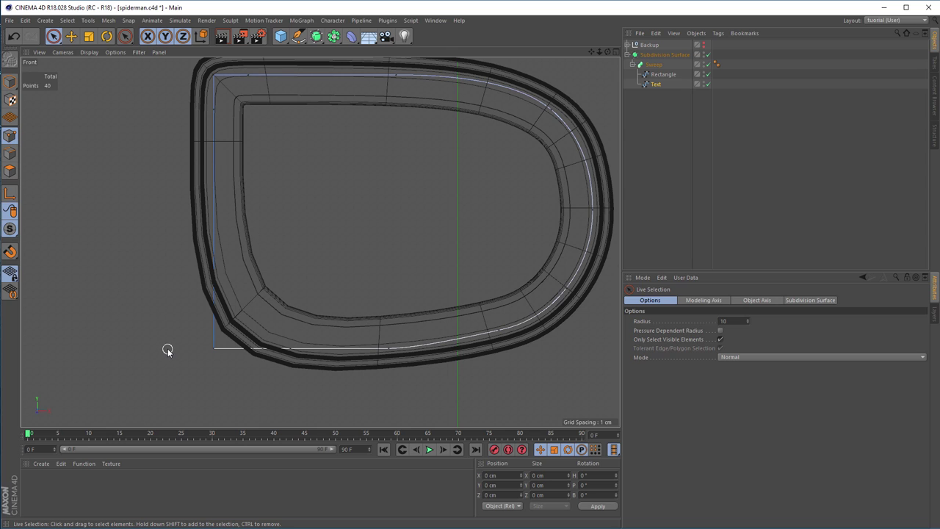
pyautogui.press('k')
pyautogui.press('k')
pyautogui.click(186, 286)
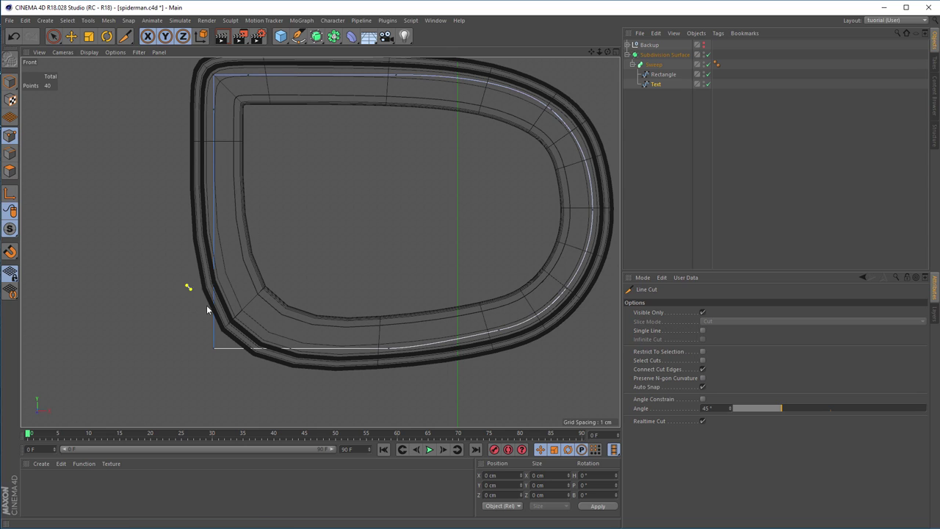
pyautogui.click(274, 375)
pyautogui.press('Escape')
# Nudge the new left-edge point slightly down and select the new bottom-curve point
pyautogui.scroll(3, 235, 351)
pyautogui.press('space')
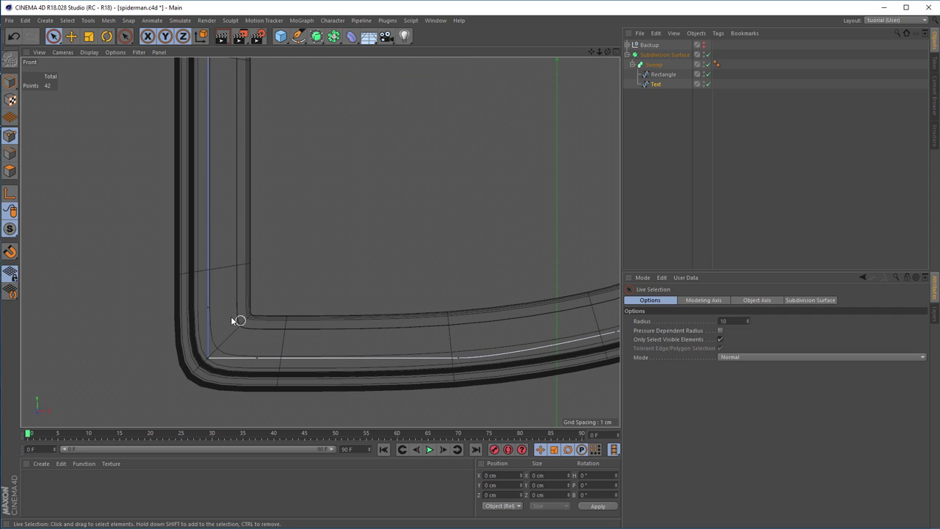
pyautogui.click(208, 307)
pyautogui.moveTo(206, 222); pyautogui.dragTo(210, 222)
pyautogui.click(262, 360)
pyautogui.click(261, 359)
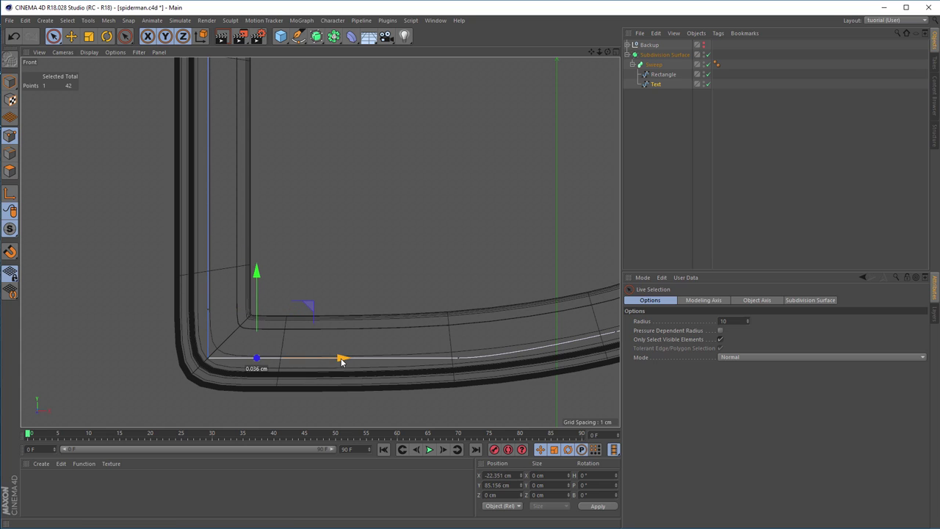
# View the whole R full-size in the perspective view
pyautogui.scroll(-10, 271, 390)
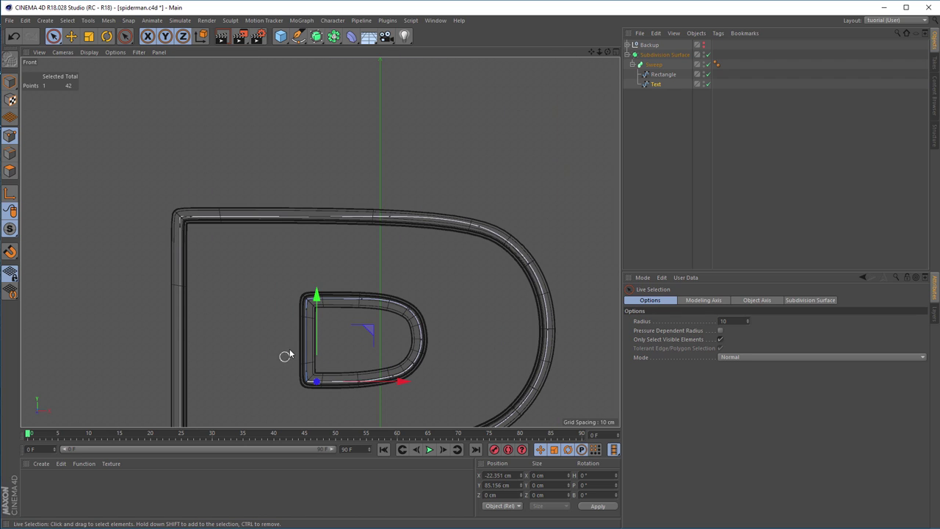
pyautogui.middleClick(290, 353)
pyautogui.middleClick(220, 199)
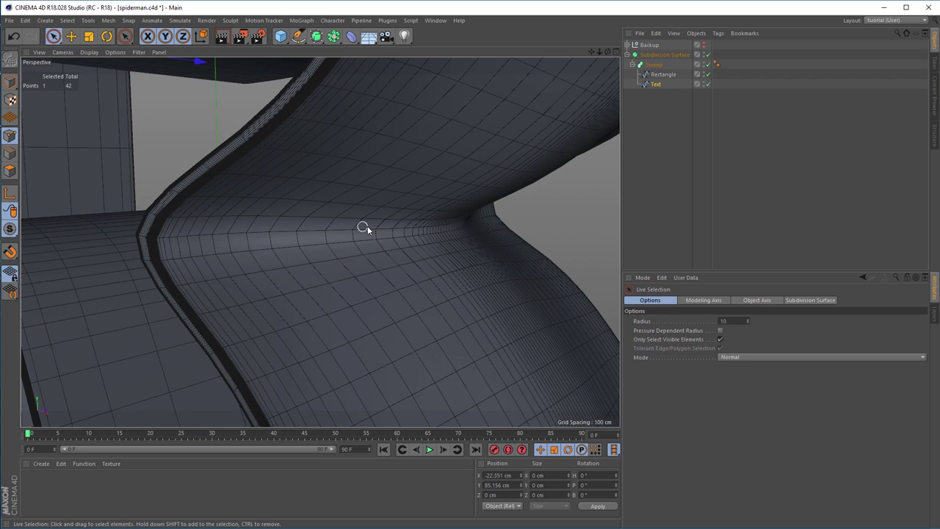
pyautogui.scroll(-10, 284, 246)
pyautogui.keyDown('alt'); pyautogui.moveTo(284, 245); pyautogui.dragTo(367, 188); pyautogui.keyUp('alt')
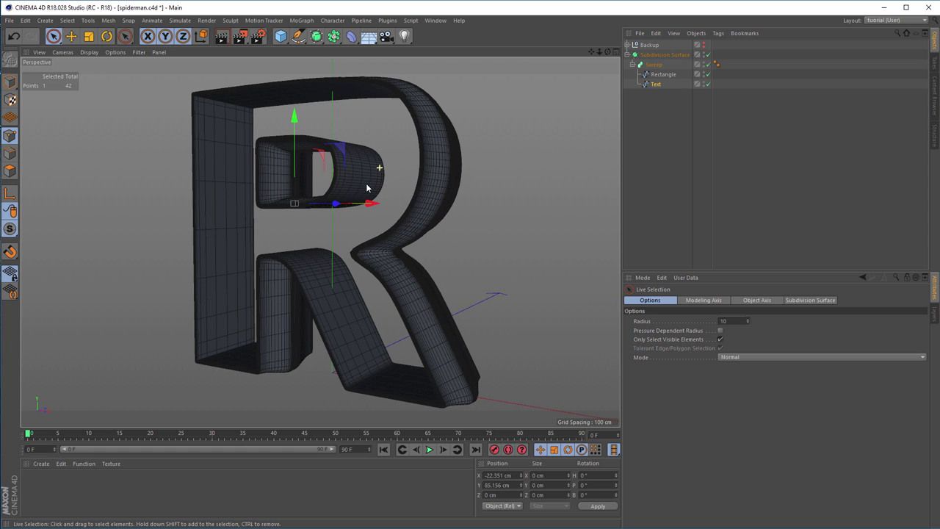
# Open Render Settings and switch the renderer to Physical
pyautogui.click(259, 37)
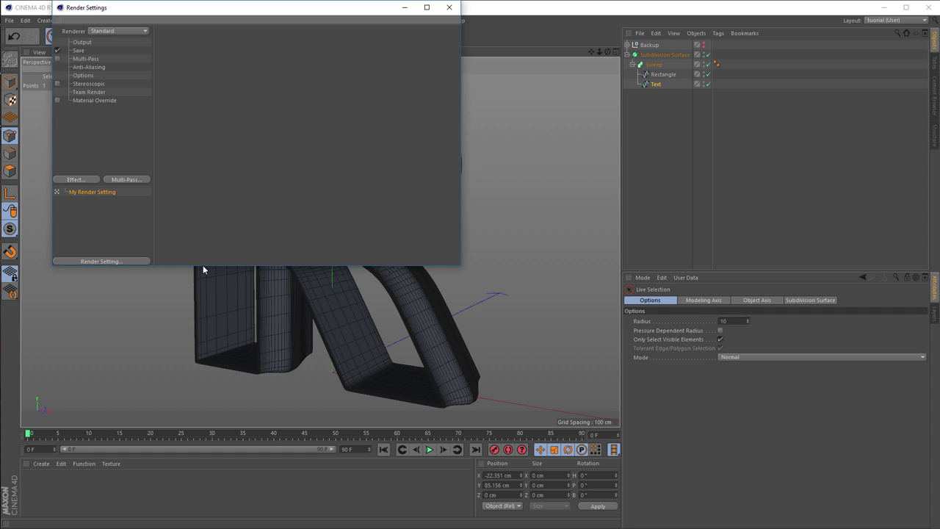
pyautogui.moveTo(204, 267); pyautogui.dragTo(203, 293)
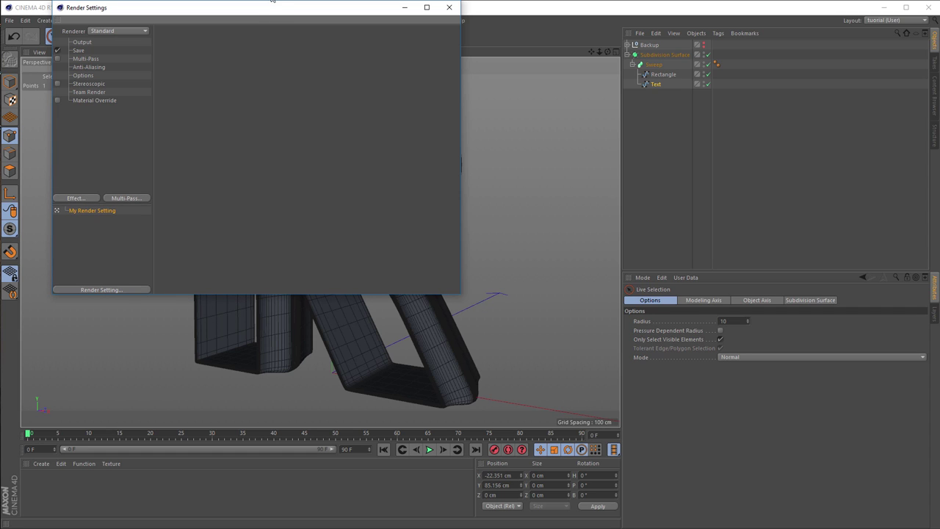
pyautogui.moveTo(279, 16); pyautogui.dragTo(543, 120)
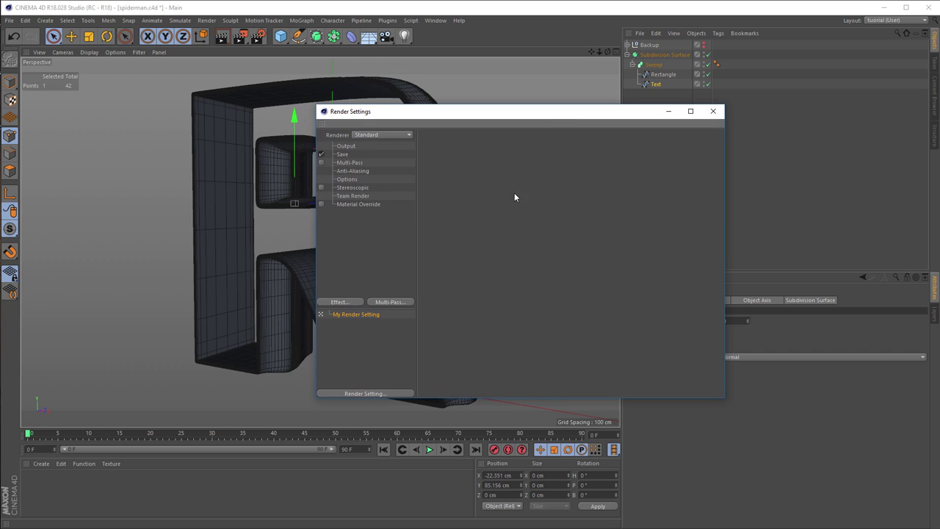
pyautogui.click(391, 136)
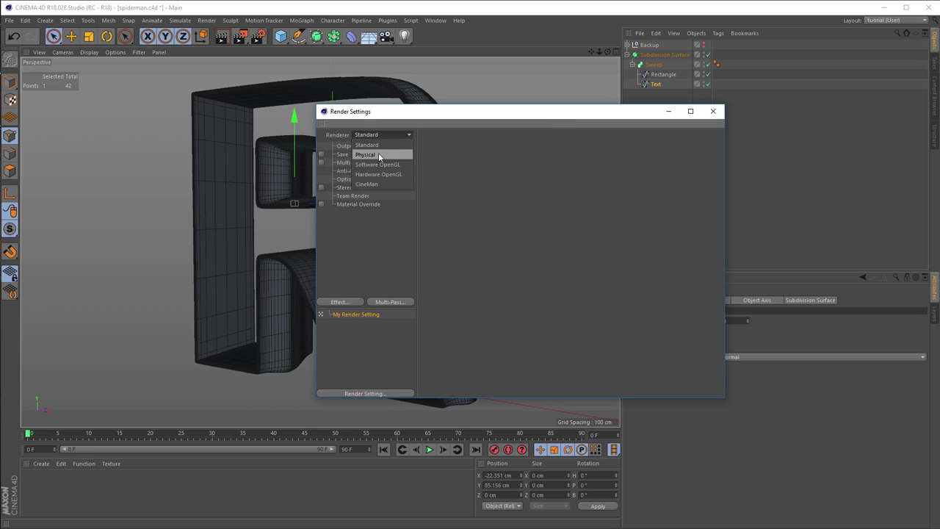
pyautogui.click(374, 155)
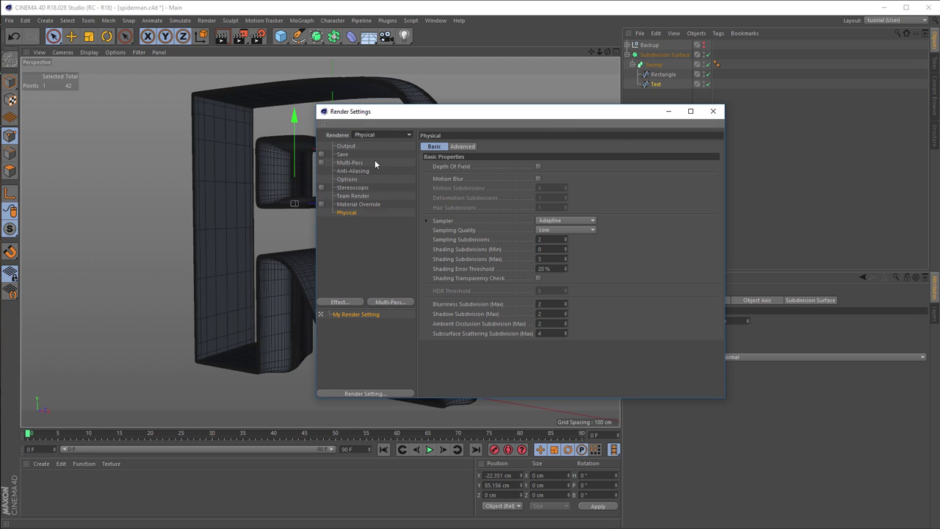
# Add Ambient Occlusion with Evaluate Transparency, plus Global Illumination turned off
pyautogui.click(349, 302)
pyautogui.click(391, 359)
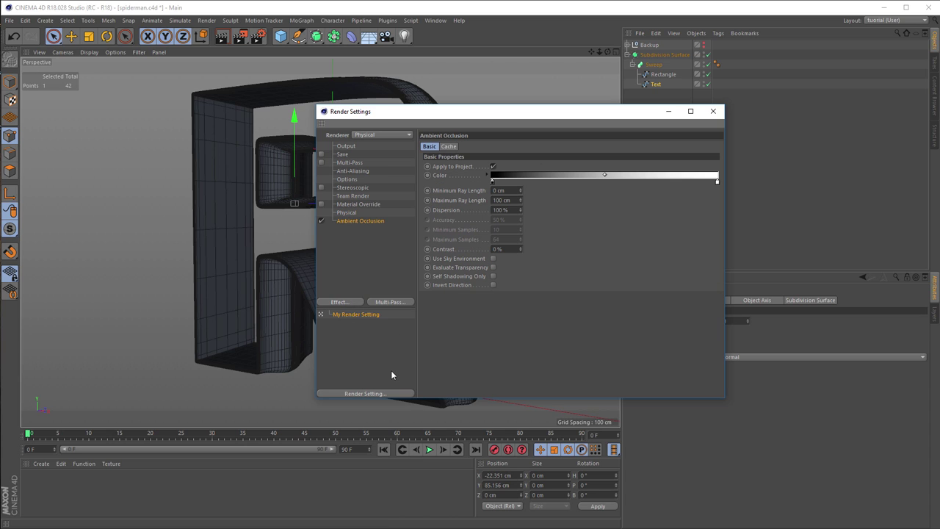
pyautogui.click(351, 304)
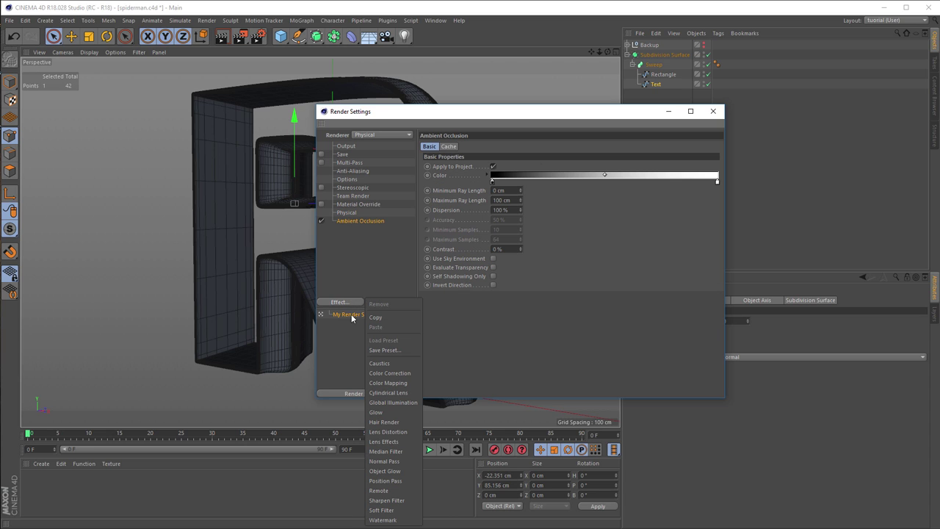
pyautogui.click(393, 402)
pyautogui.click(325, 229)
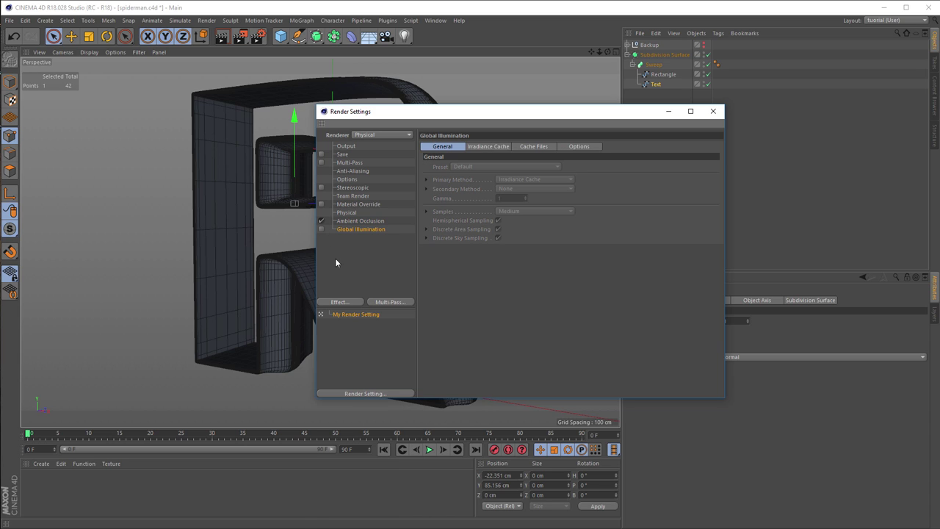
pyautogui.click(369, 221)
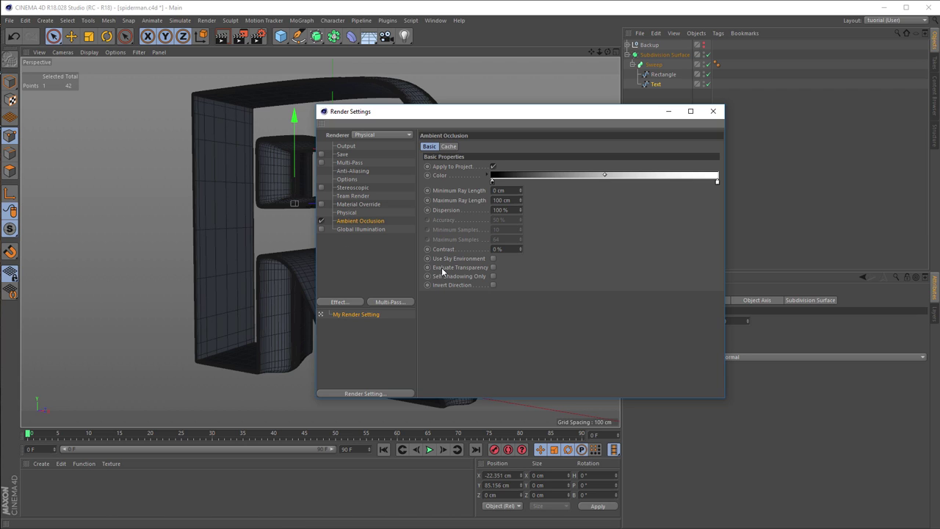
pyautogui.click(495, 267)
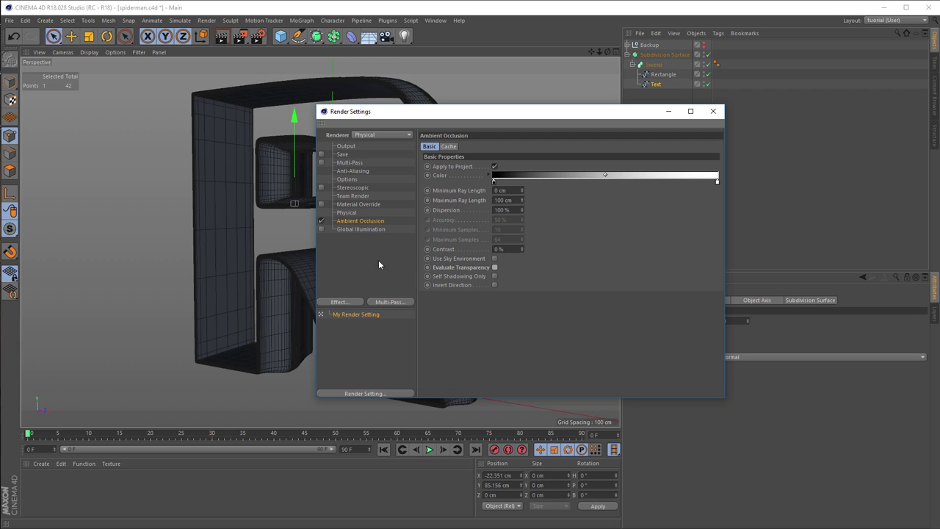
# Set Reflection Depth to 3 and close the render settings
pyautogui.click(346, 146)
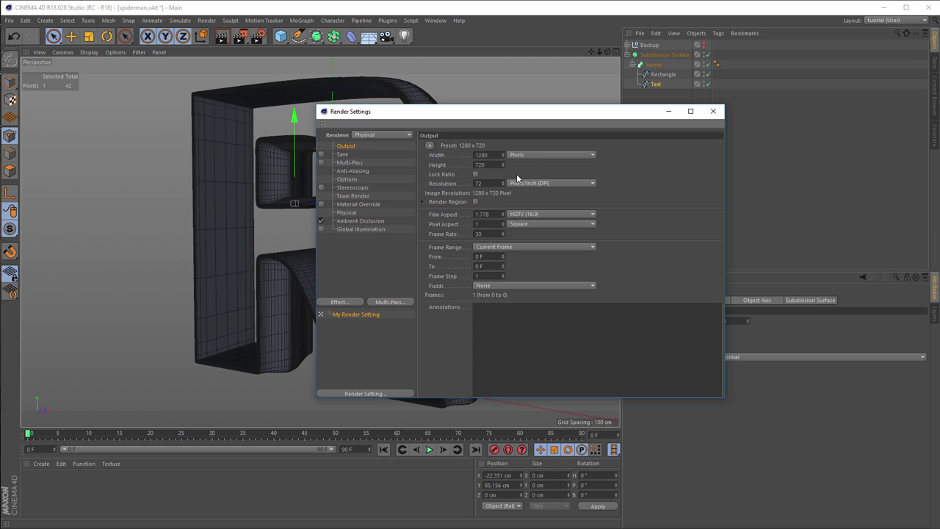
pyautogui.click(352, 179)
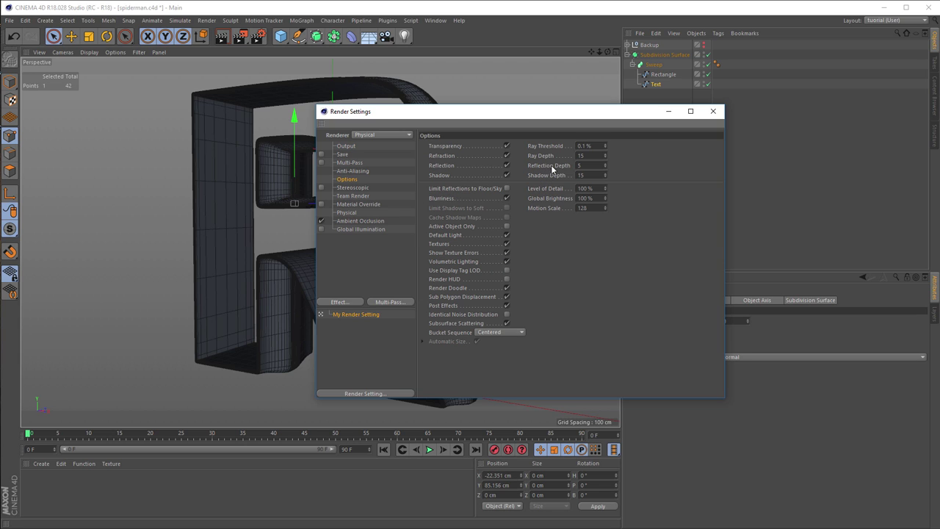
pyautogui.doubleClick(578, 165)
pyautogui.write('3')
pyautogui.press('Return')
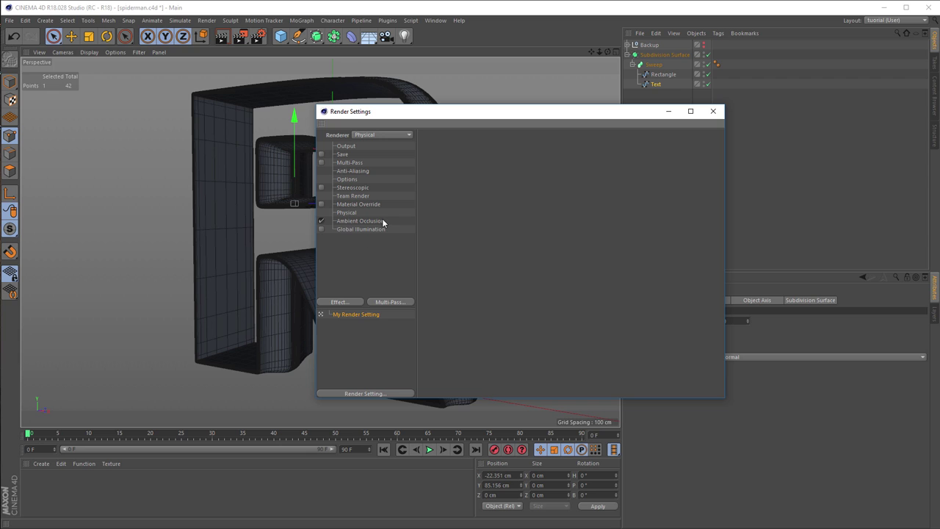
pyautogui.click(360, 220)
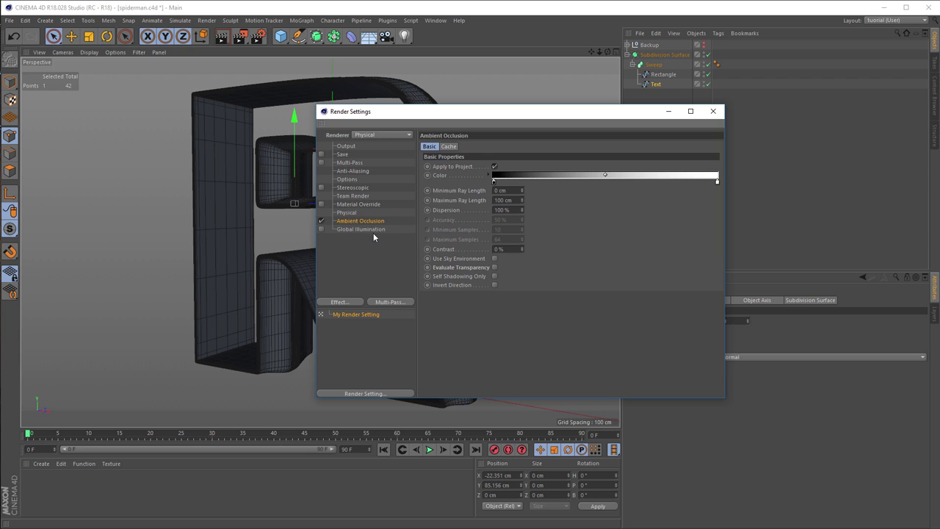
pyautogui.click(712, 111)
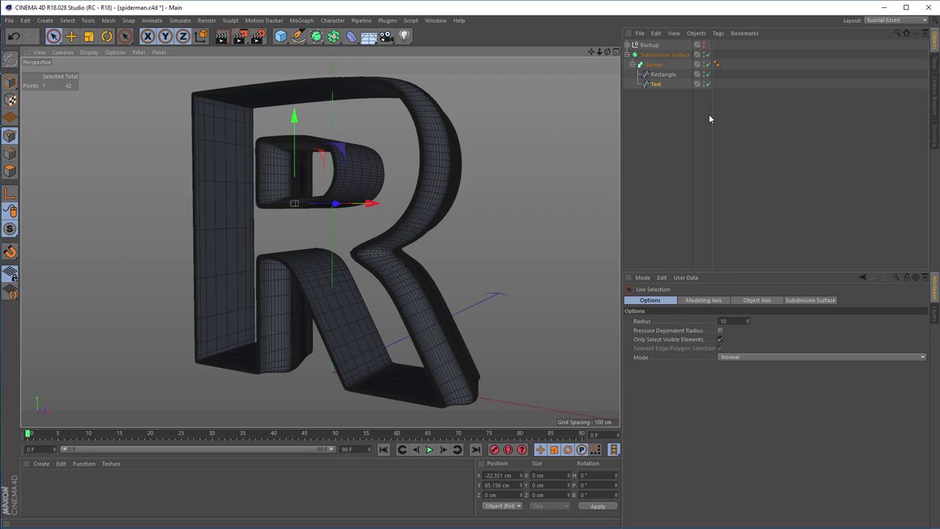
# Save, render the full R, then render a zoomed close-up of its inner corner
pyautogui.hotkey('ctrl', 's')
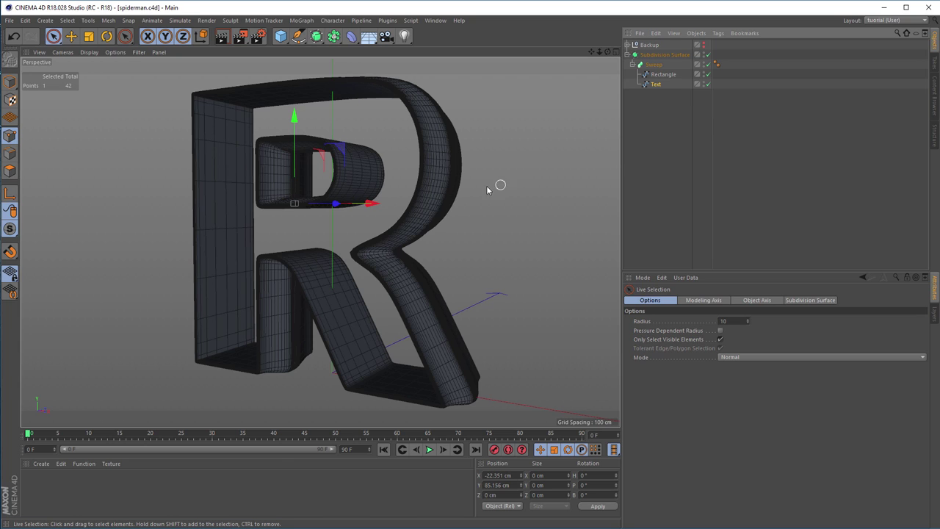
pyautogui.hotkey('ctrl', 'r')
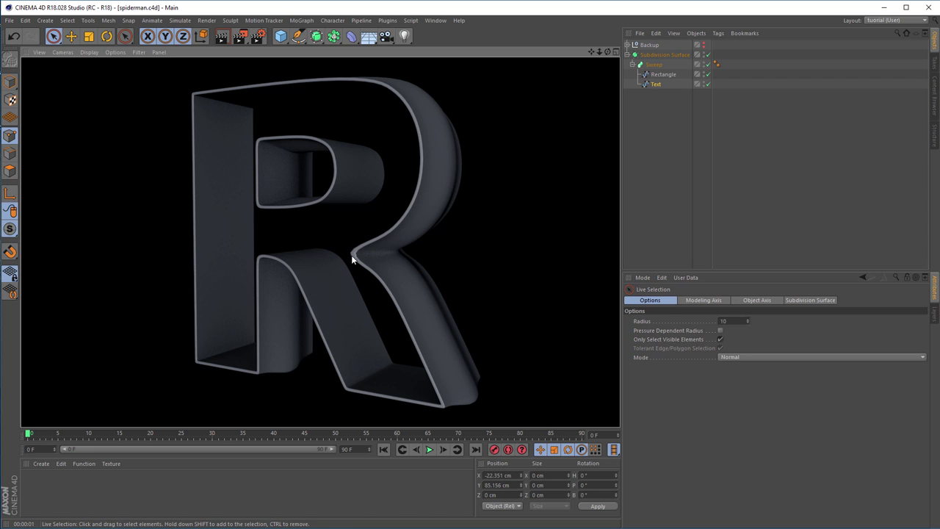
pyautogui.scroll(10, 350, 255)
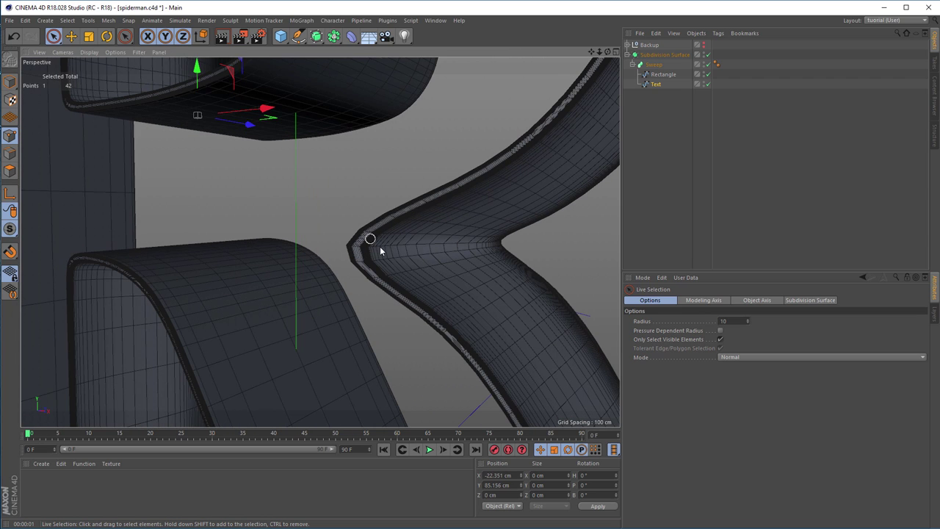
pyautogui.hotkey('ctrl', 'r')
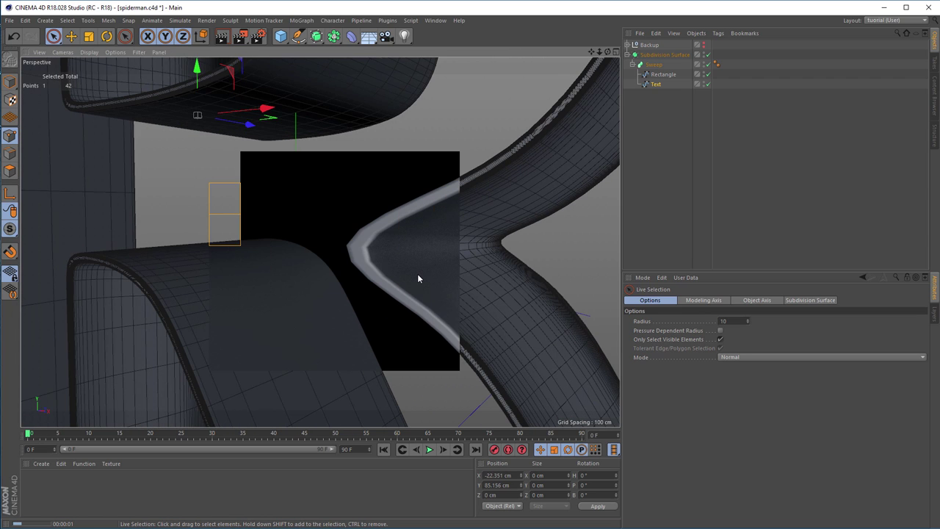
# Set the Subdivision Surface's editor subdivision to 3 and inspect it in an interactive render region
pyautogui.click(658, 54)
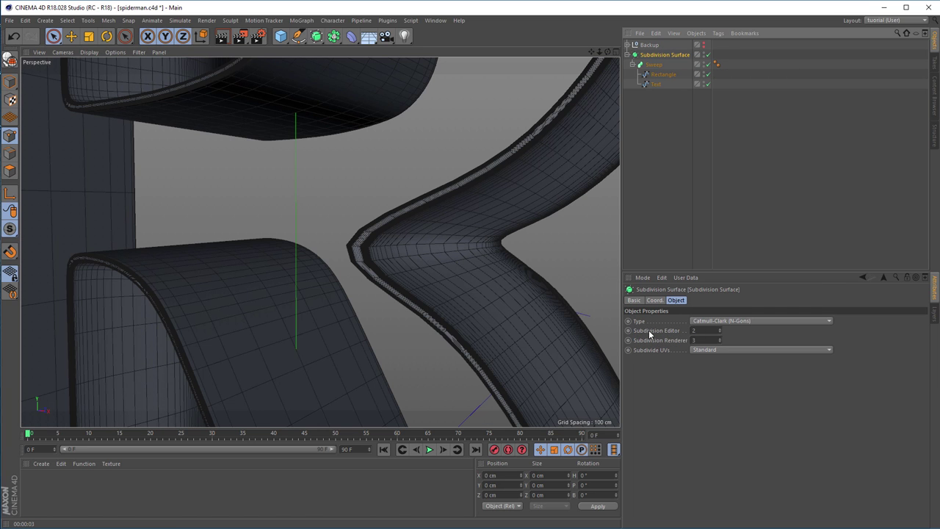
pyautogui.click(721, 330)
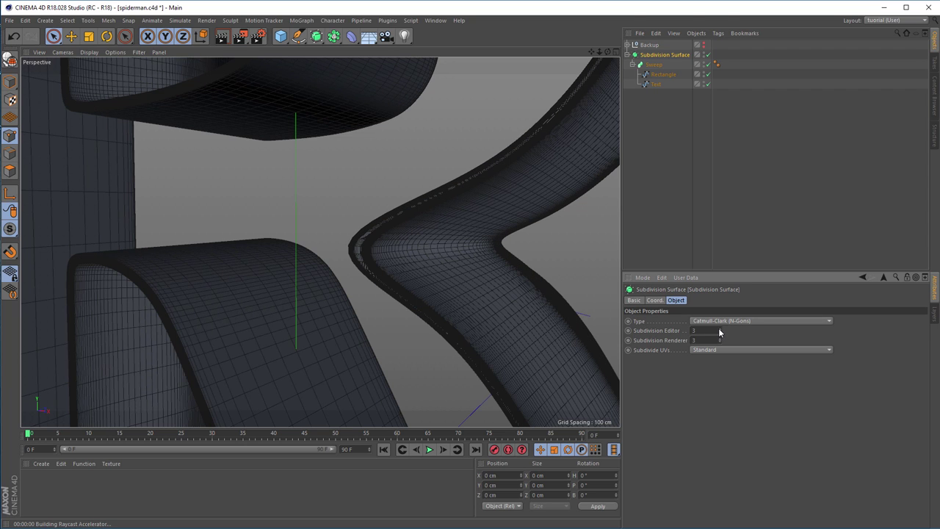
pyautogui.hotkey('alt', 'r')
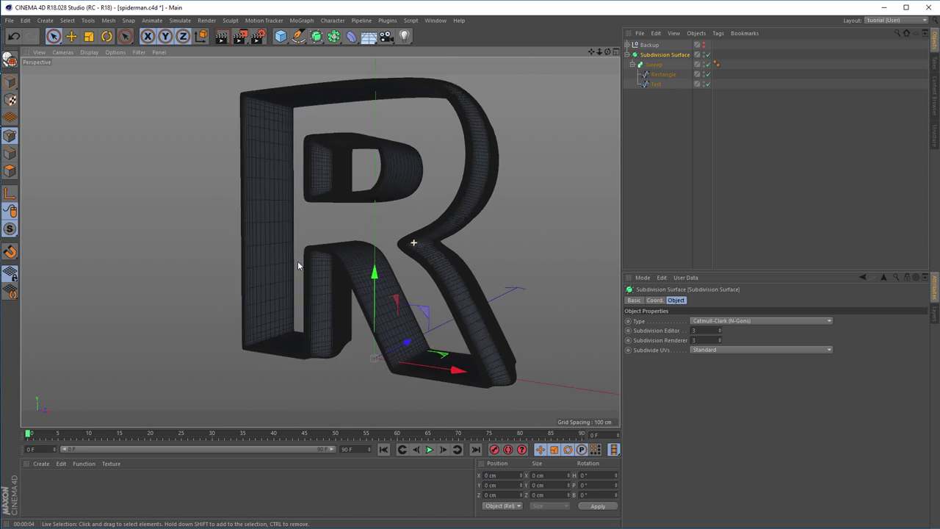
pyautogui.moveTo(413, 245)
pyautogui.keyDown('alt'); pyautogui.mouseDown()
pyautogui.moveTo(430, 237)
pyautogui.moveTo(359, 254)
pyautogui.moveTo(399, 221)
pyautogui.moveTo(438, 238)
pyautogui.moveTo(409, 235)
pyautogui.moveTo(423, 248)
pyautogui.mouseUp(); pyautogui.keyUp('alt')
pyautogui.scroll(5, 441, 212)
pyautogui.scroll(3, 426, 222)
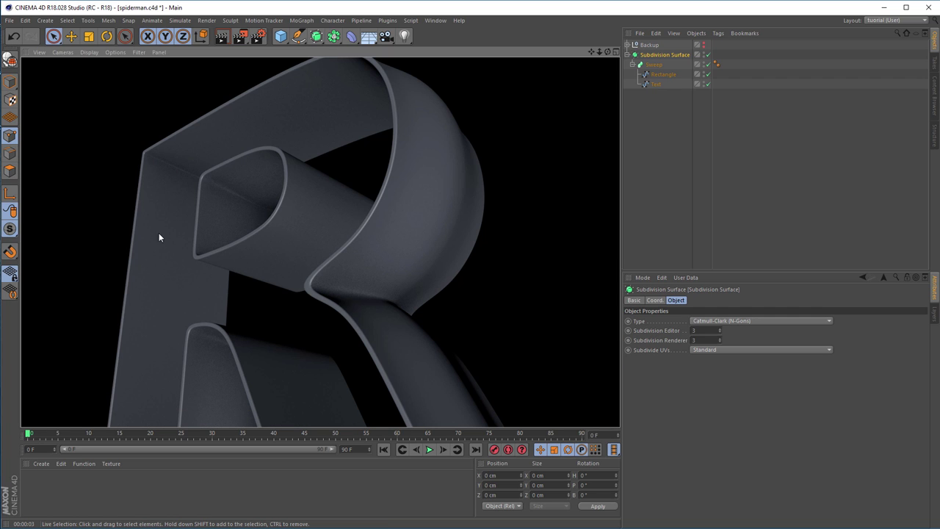
# Ctrl-drag a copy of the Text spline out of the Sweep to the top level
pyautogui.keyDown('alt'); pyautogui.moveTo(401, 236); pyautogui.dragTo(314, 211); pyautogui.keyUp('alt')
pyautogui.keyDown('alt'); pyautogui.moveTo(247, 174); pyautogui.dragTo(374, 166); pyautogui.keyUp('alt')
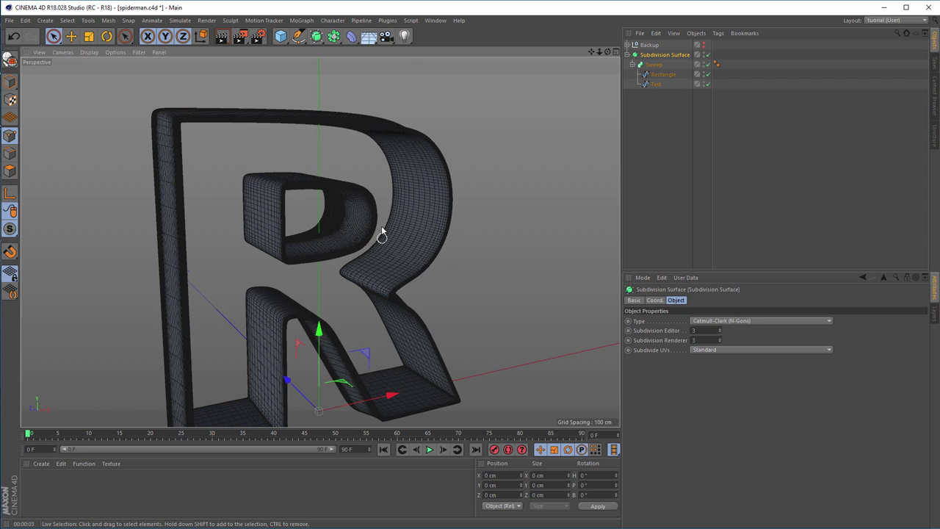
pyautogui.keyDown('alt'); pyautogui.moveTo(384, 231); pyautogui.dragTo(404, 212); pyautogui.keyUp('alt')
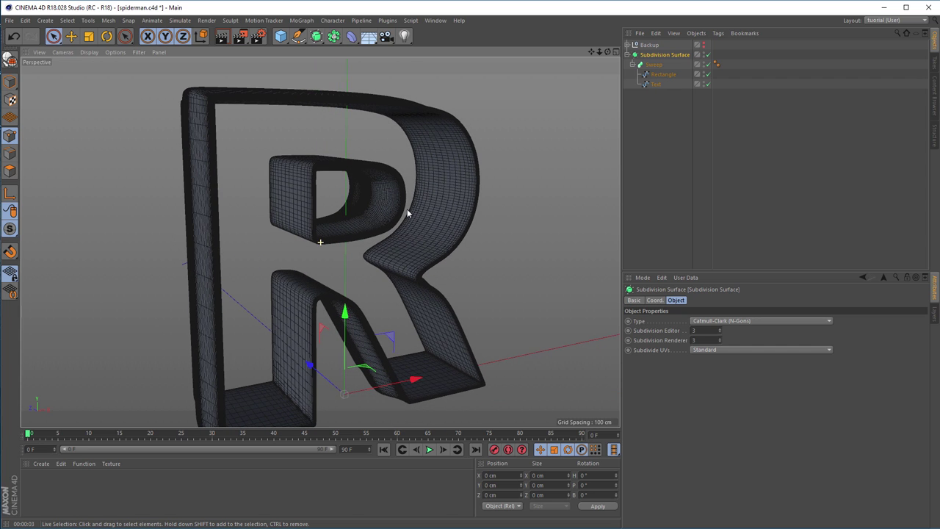
pyautogui.click(656, 84)
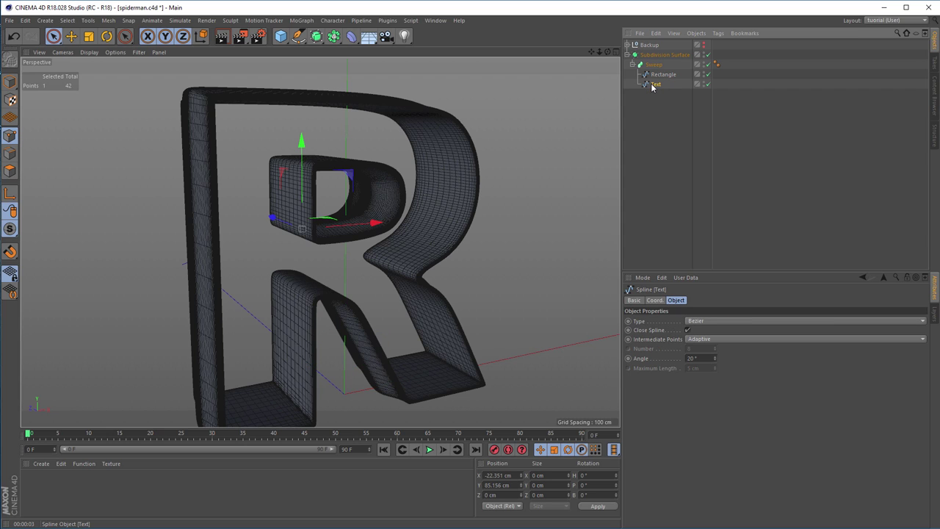
pyautogui.keyDown('ctrl'); pyautogui.moveTo(654, 85); pyautogui.dragTo(647, 169); pyautogui.keyUp('ctrl')
pyautogui.moveTo(399, 174)
pyautogui.keyDown('alt'); pyautogui.mouseDown()
pyautogui.moveTo(392, 181)
pyautogui.moveTo(401, 186)
pyautogui.mouseUp(); pyautogui.keyUp('alt')
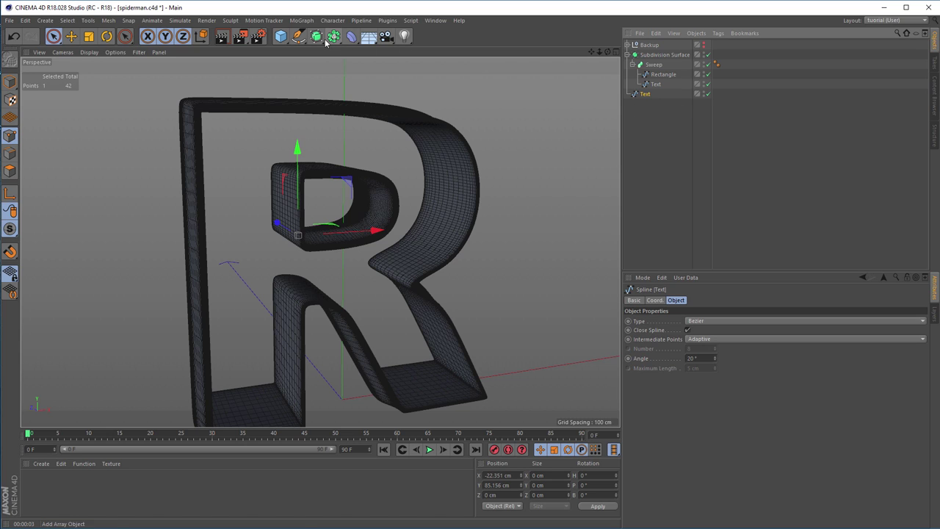
# Create an Extrude object containing the copied Text spline
pyautogui.moveTo(317, 39); pyautogui.dragTo(431, 53)
pyautogui.keyDown('alt'); pyautogui.moveTo(462, 193); pyautogui.dragTo(539, 195); pyautogui.keyUp('alt')
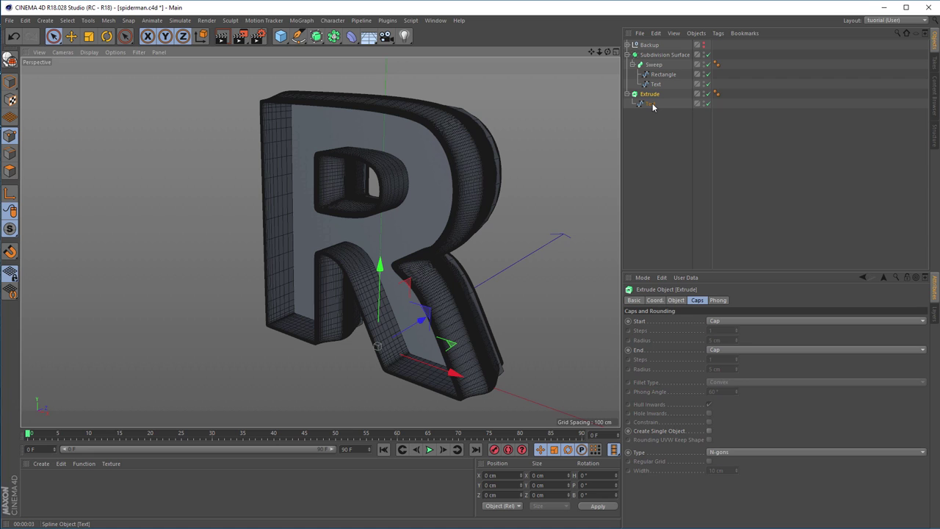
pyautogui.keyDown('alt'); pyautogui.moveTo(473, 207); pyautogui.dragTo(392, 213); pyautogui.keyUp('alt')
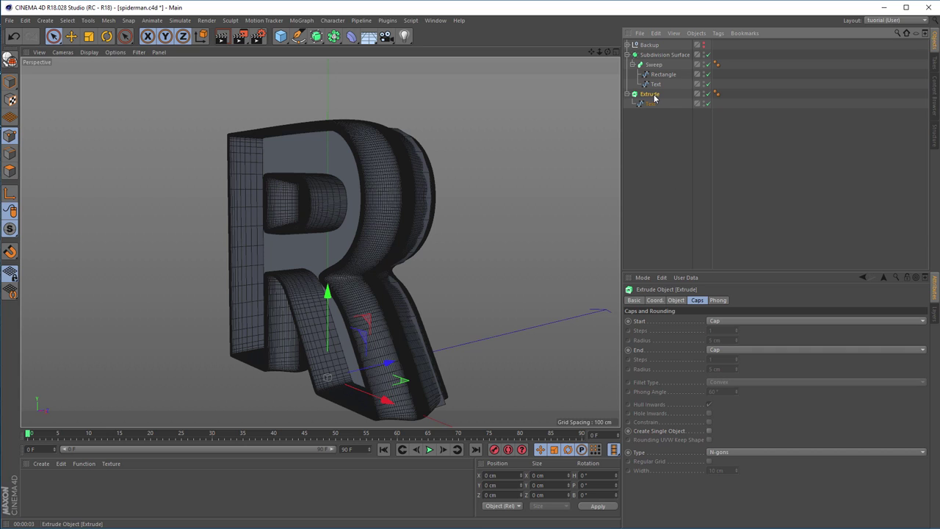
# Select the Text spline inside the Extrude and undo an accidental -10 cm point move
pyautogui.click(675, 300)
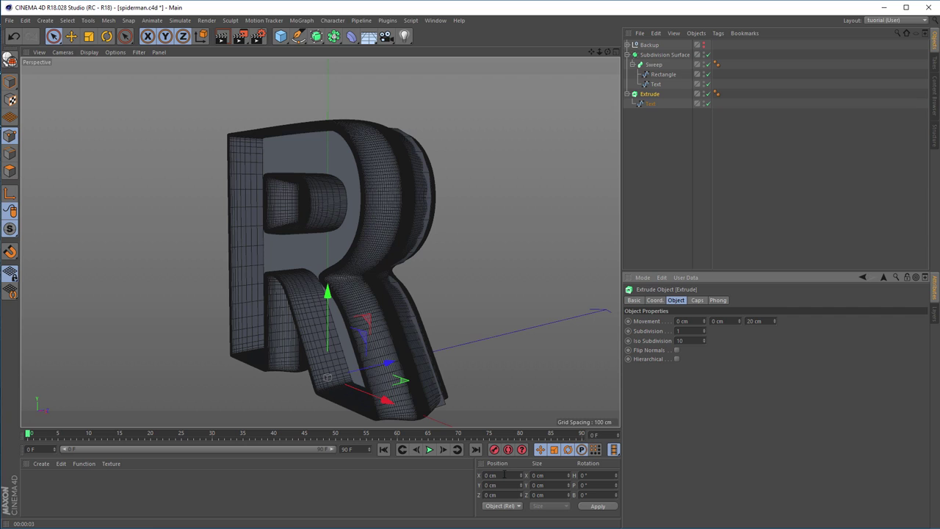
pyautogui.click(650, 103)
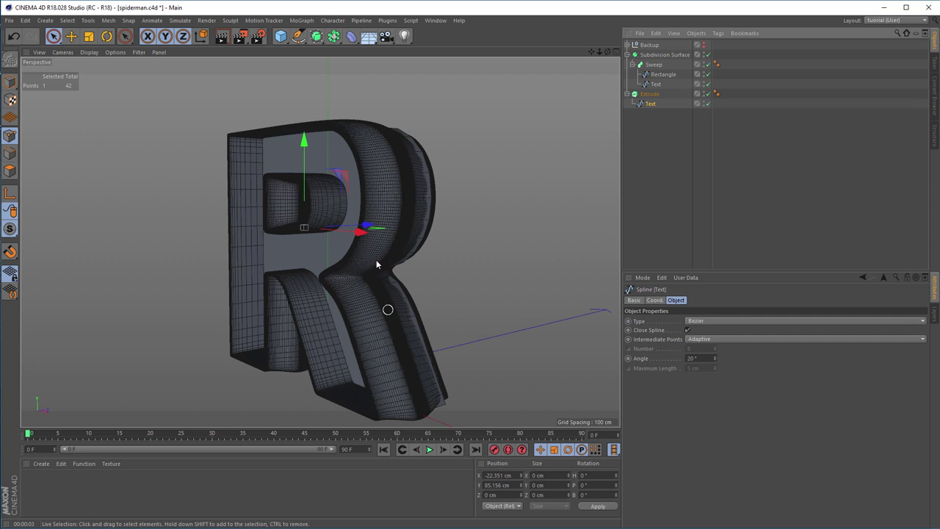
pyautogui.click(505, 496)
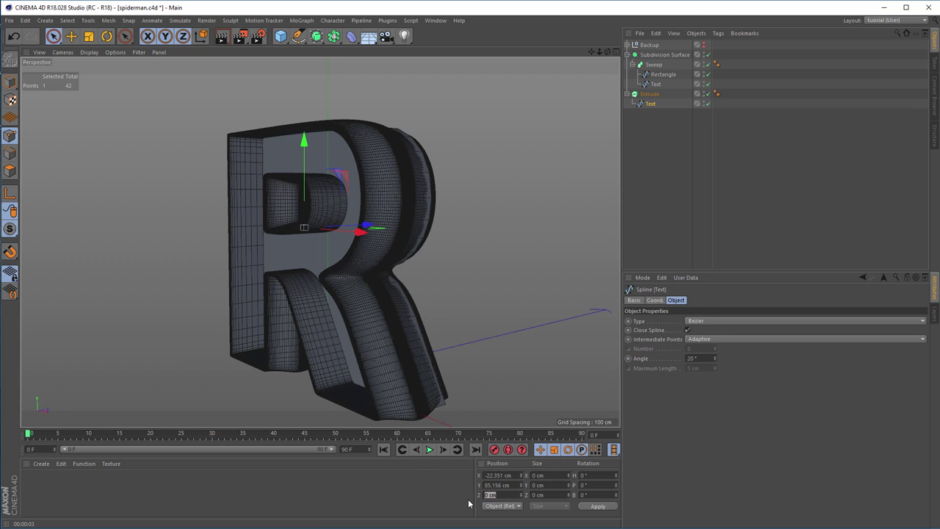
pyautogui.press('Return')
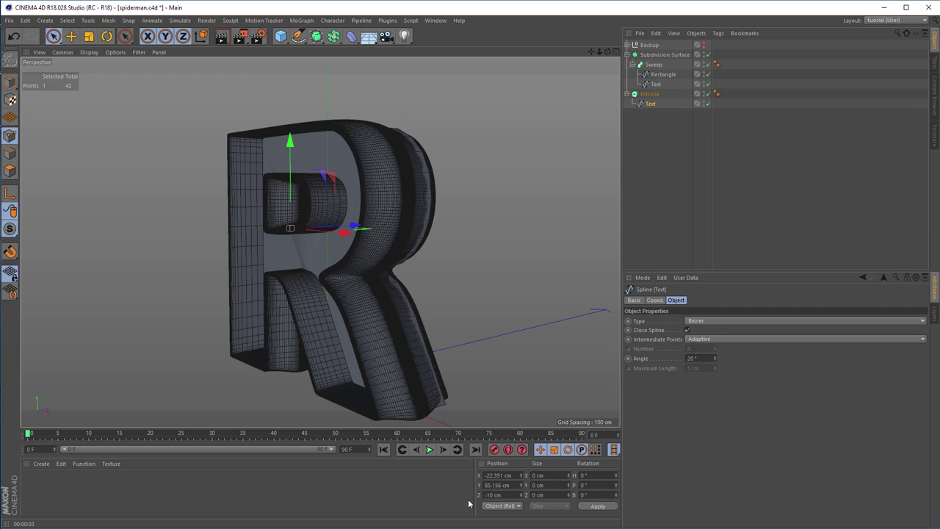
pyautogui.hotkey('ctrl', 'z')
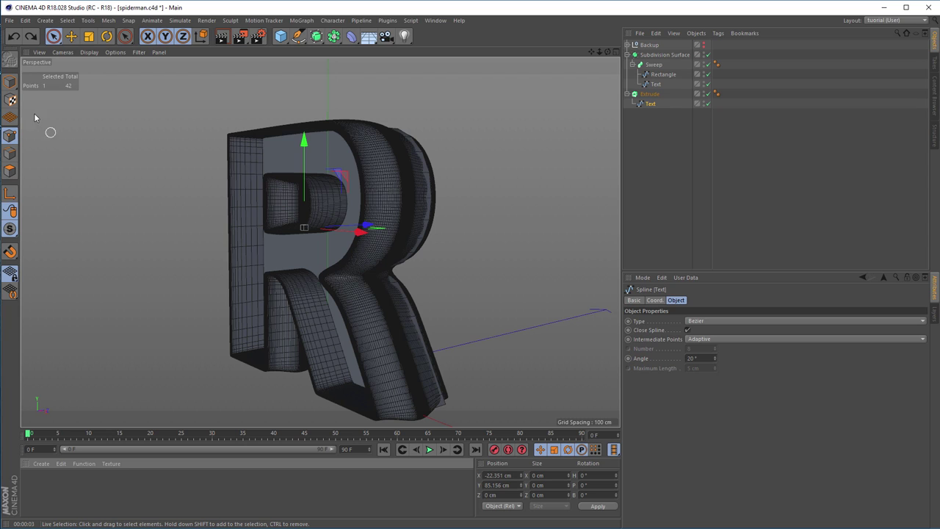
# Switch to Model mode and set the Text spline's Z position to -10 cm
pyautogui.click(9, 81)
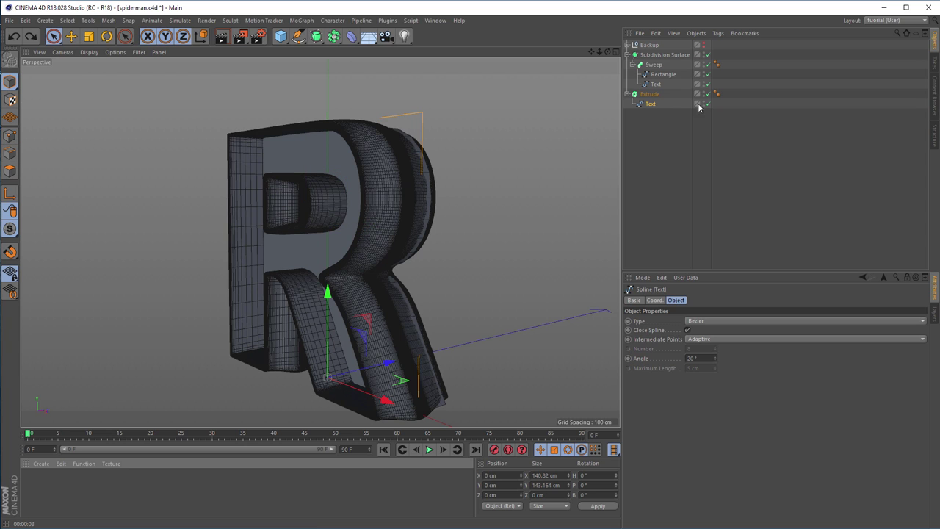
pyautogui.doubleClick(506, 494)
pyautogui.write('-10')
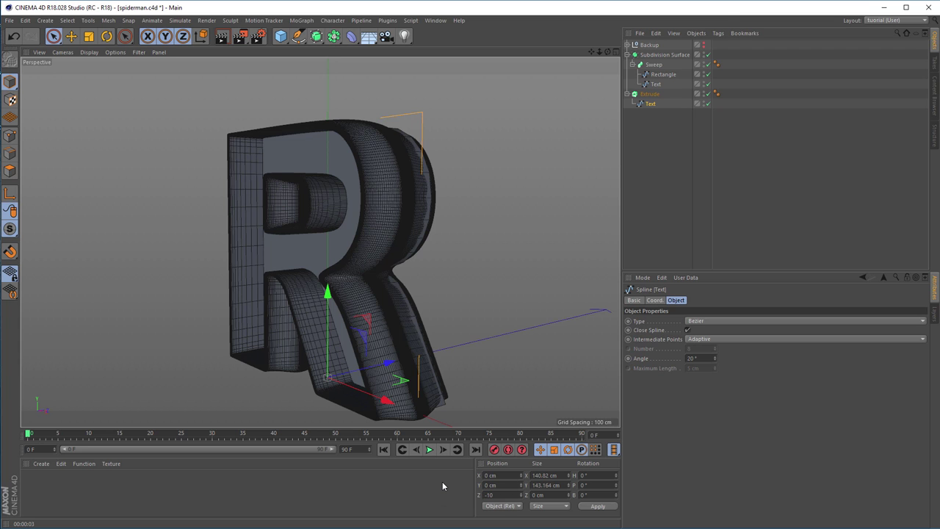
pyautogui.press('Return')
pyautogui.keyDown('alt'); pyautogui.moveTo(378, 244); pyautogui.dragTo(273, 216); pyautogui.keyUp('alt')
pyautogui.scroll(5, 213, 232)
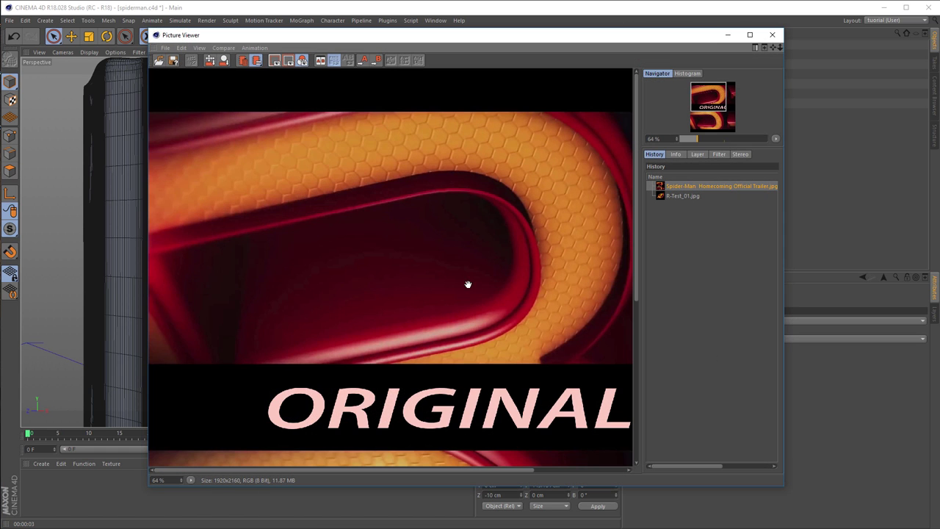
pyautogui.moveTo(488, 343); pyautogui.dragTo(440, 312)
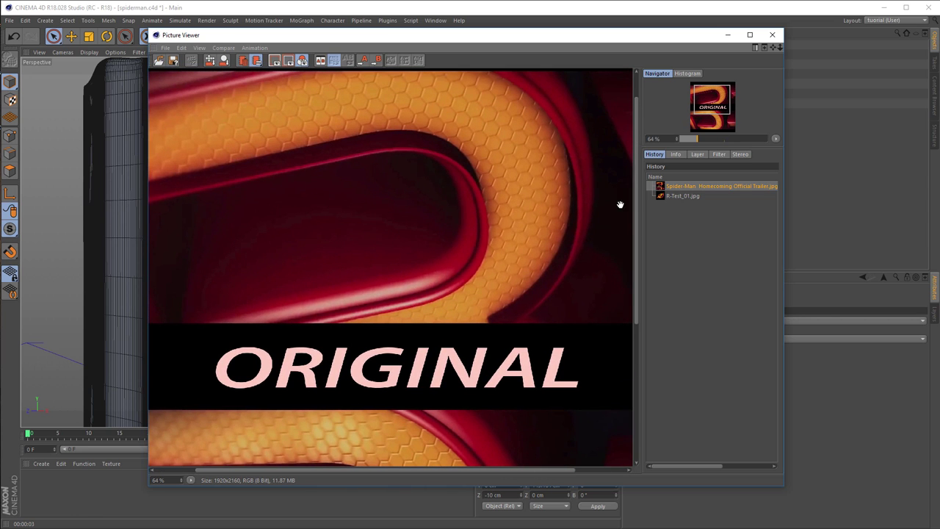
pyautogui.click(773, 34)
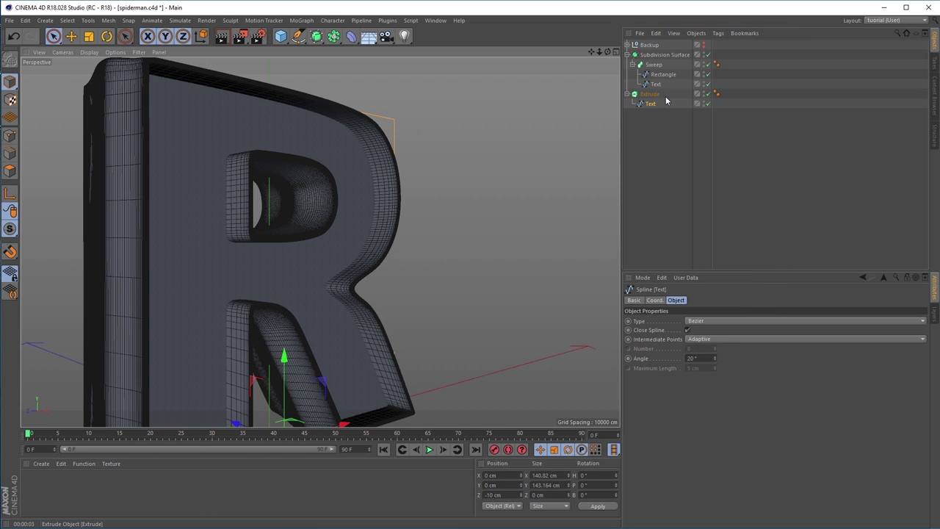
# Set the Extrude depth to 30 cm and the Text spline's Z to -15 cm
pyautogui.click(650, 94)
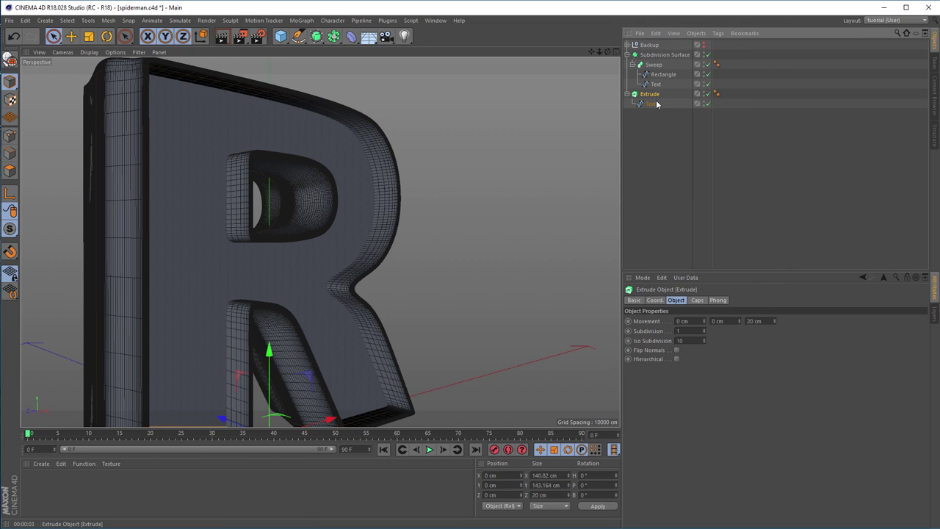
pyautogui.click(768, 321)
pyautogui.write('30')
pyautogui.press('Return')
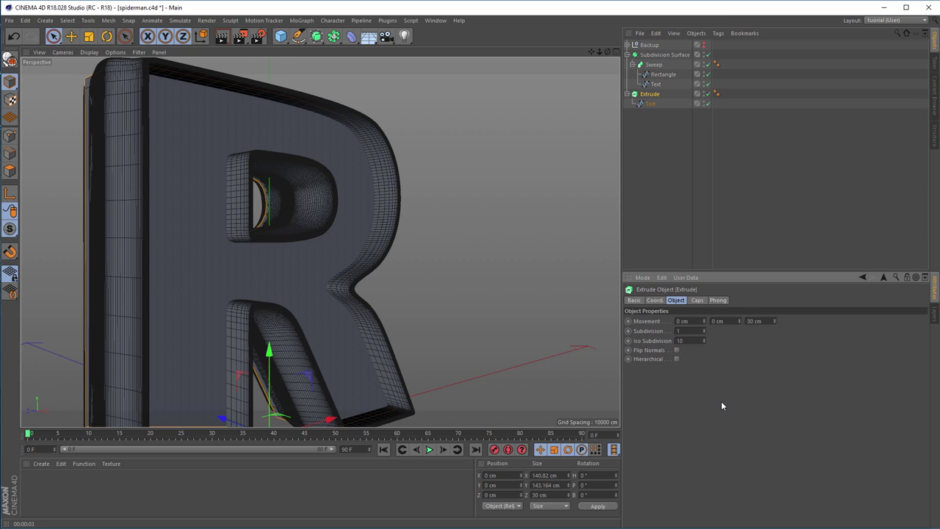
pyautogui.click(649, 104)
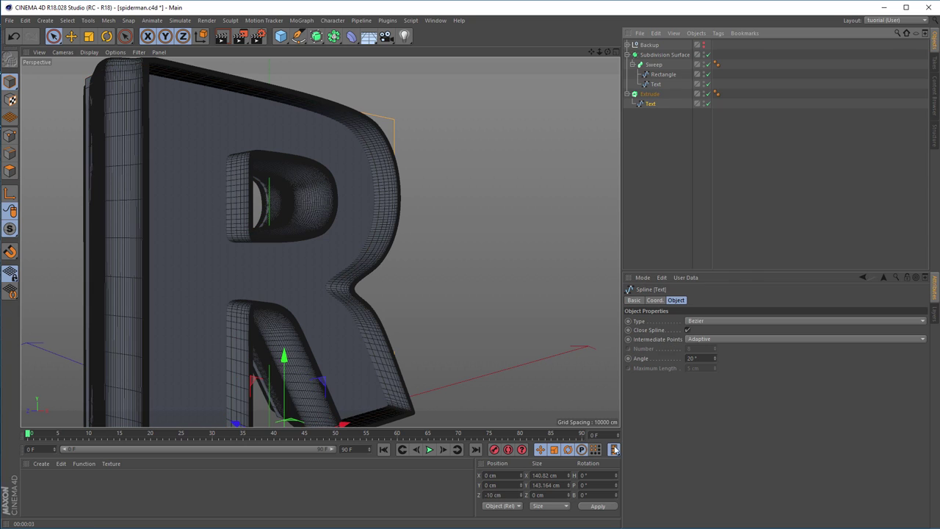
pyautogui.doubleClick(493, 494)
pyautogui.write('-15')
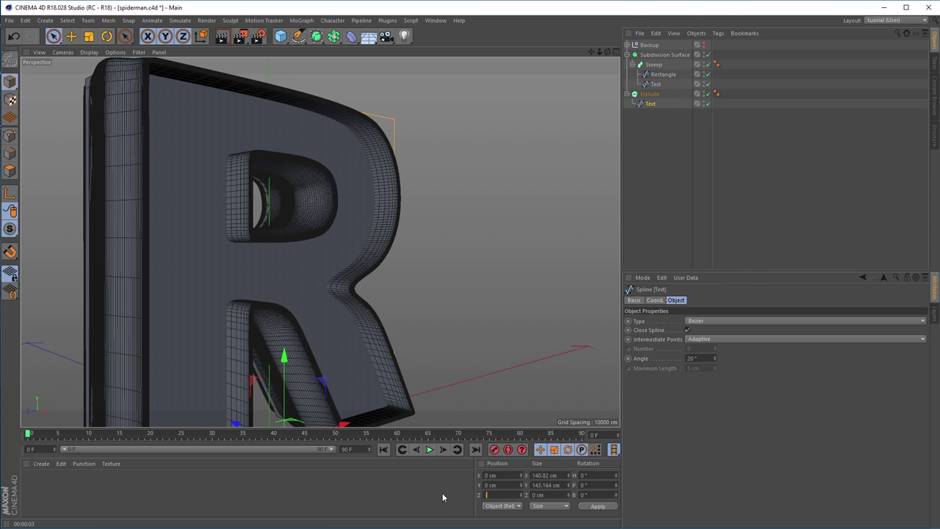
pyautogui.press('Return')
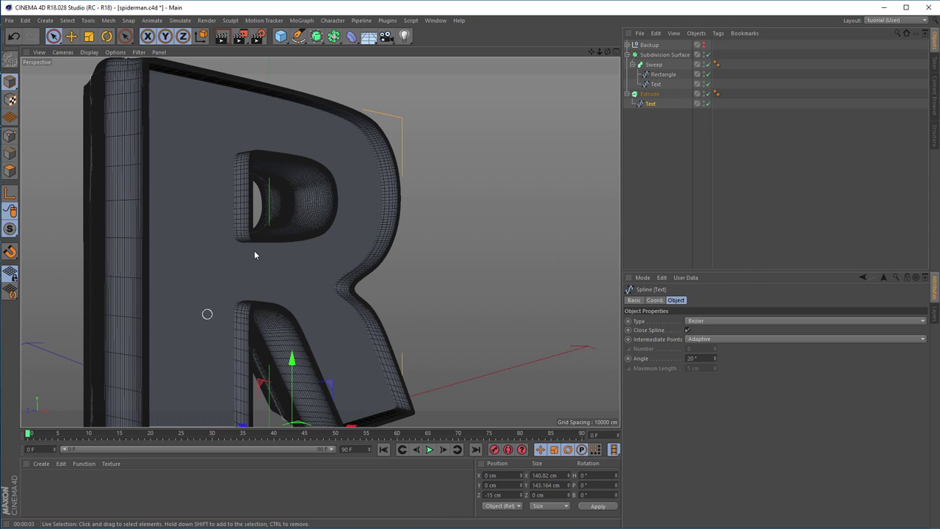
# Orbit to inspect the R's face from above and from the front
pyautogui.scroll(5, 349, 271)
pyautogui.scroll(1, 373, 266)
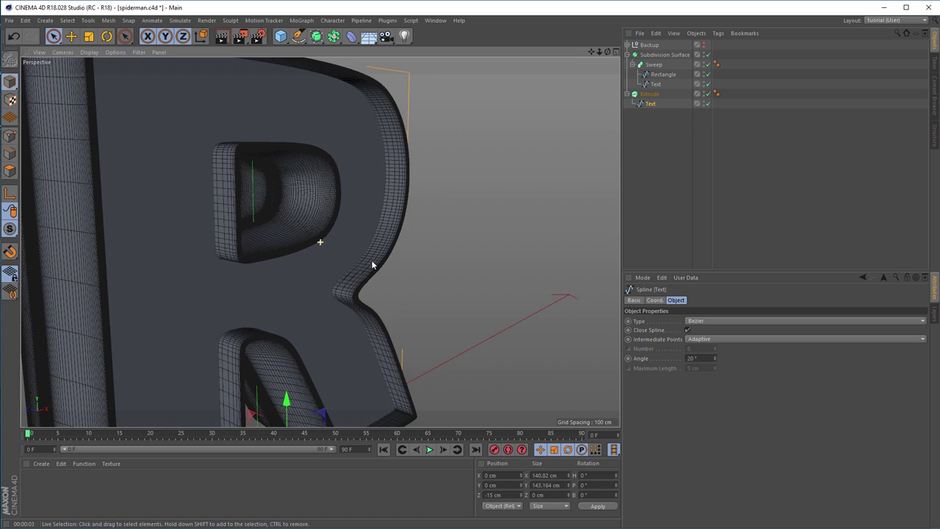
pyautogui.keyDown('alt'); pyautogui.moveTo(372, 266); pyautogui.dragTo(446, 161); pyautogui.keyUp('alt')
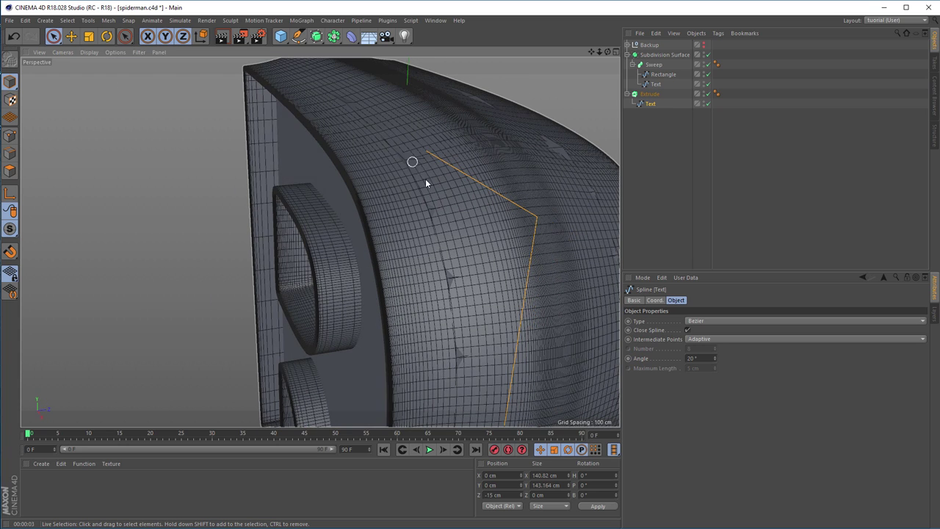
pyautogui.keyDown('alt'); pyautogui.moveTo(410, 181); pyautogui.dragTo(384, 171); pyautogui.keyUp('alt')
pyautogui.keyDown('alt'); pyautogui.moveTo(383, 251); pyautogui.dragTo(419, 189); pyautogui.keyUp('alt')
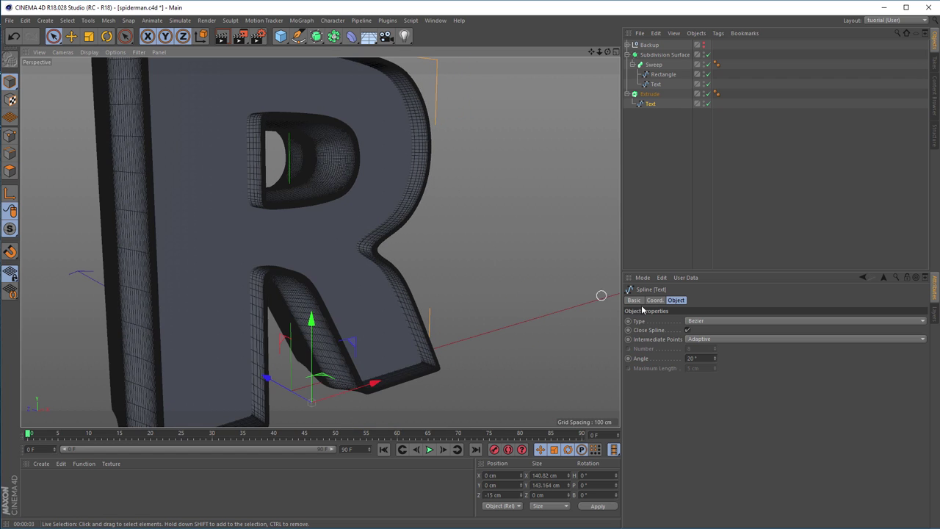
# Increase the Extrude depth to 40 cm and move the Text spline to Z -20 cm
pyautogui.click(650, 94)
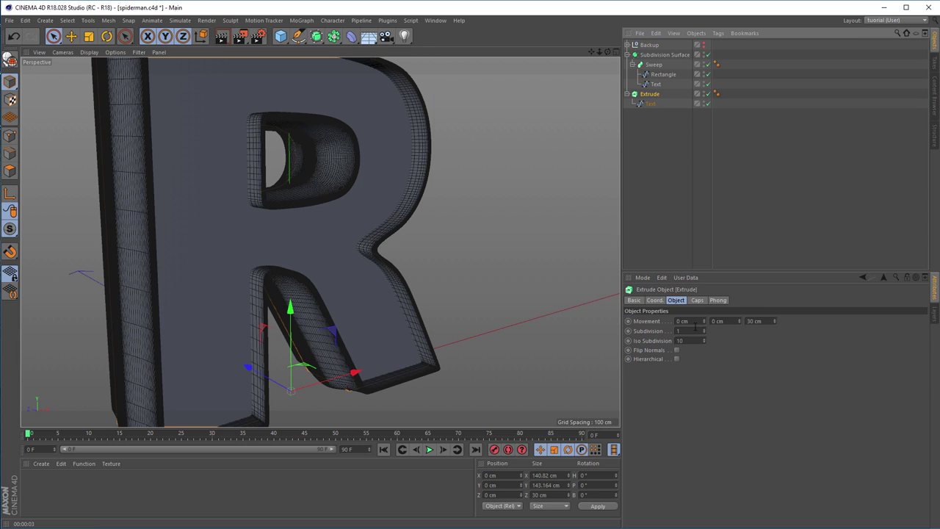
pyautogui.click(761, 321)
pyautogui.write('40')
pyautogui.press('Return')
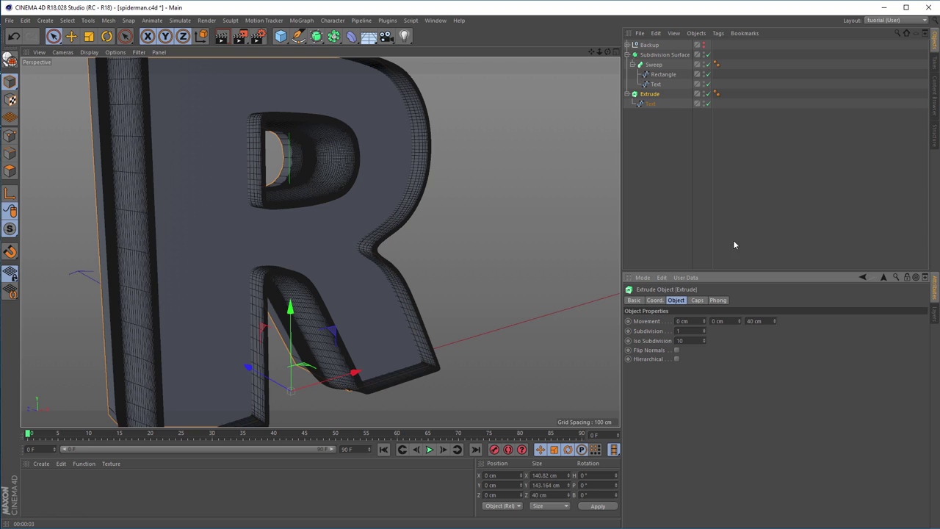
pyautogui.click(646, 104)
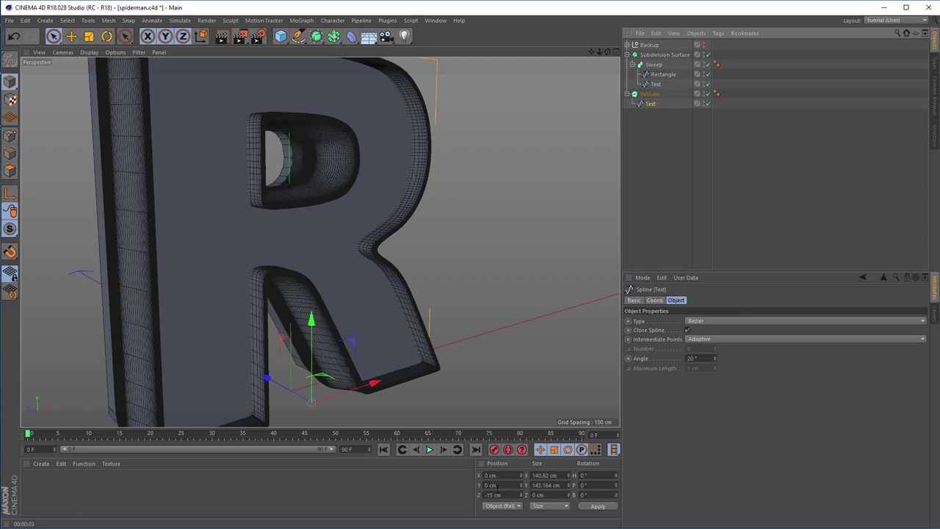
pyautogui.click(493, 495)
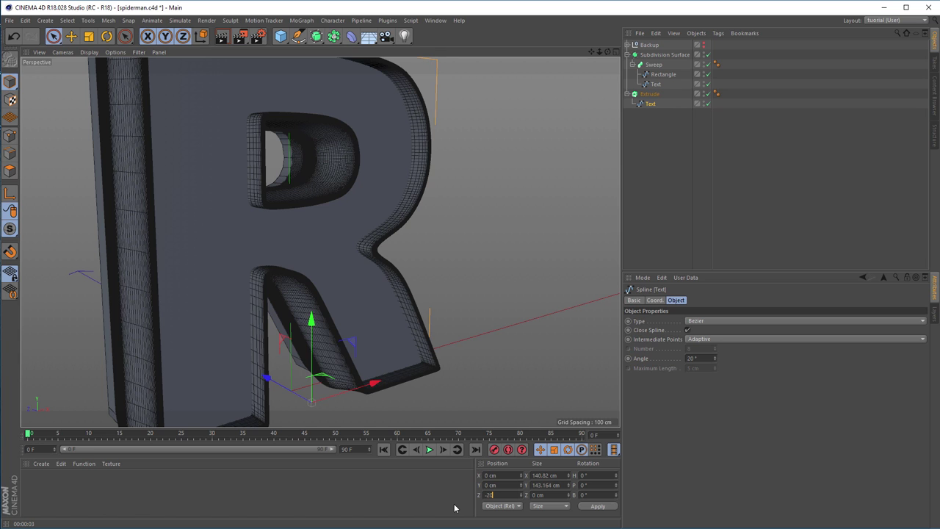
pyautogui.press('Return')
pyautogui.scroll(8, 357, 253)
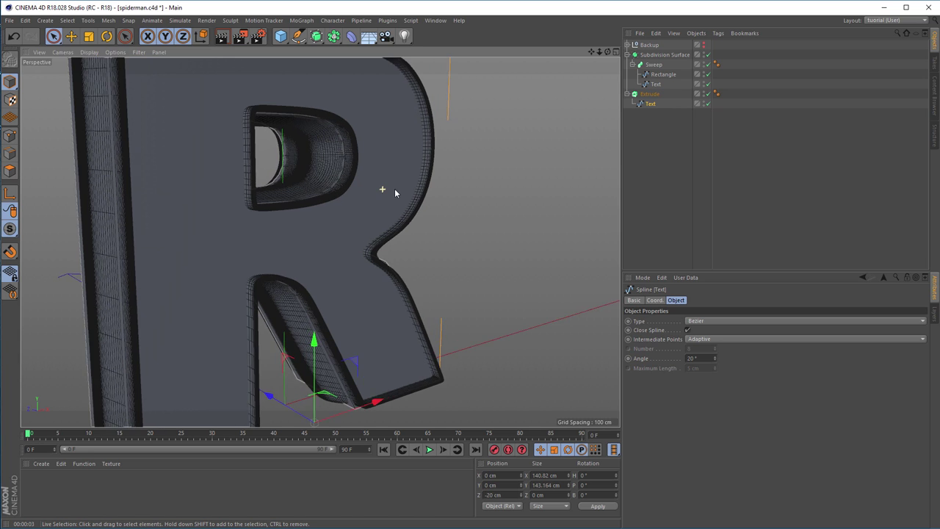
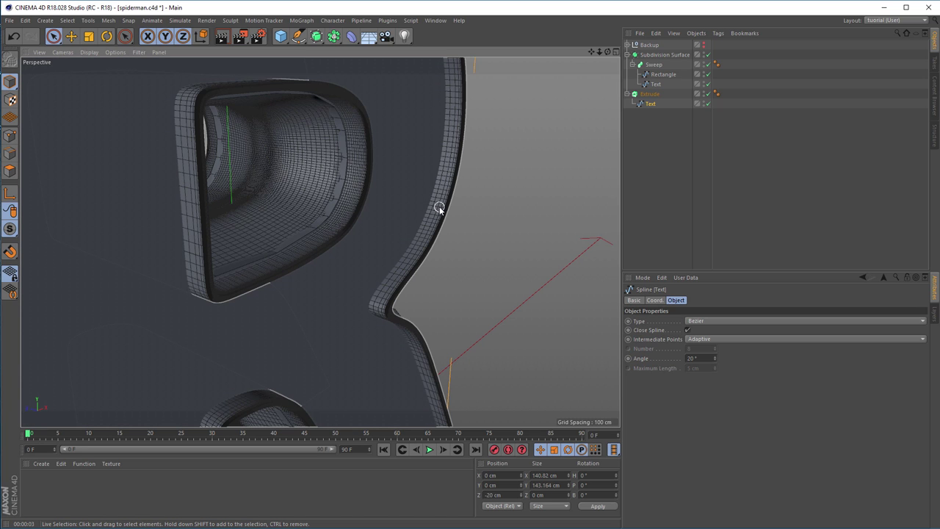
# Compare against the earlier reference render, then orbit to face the letter more frontally
pyautogui.hotkey('shift', 'F6')
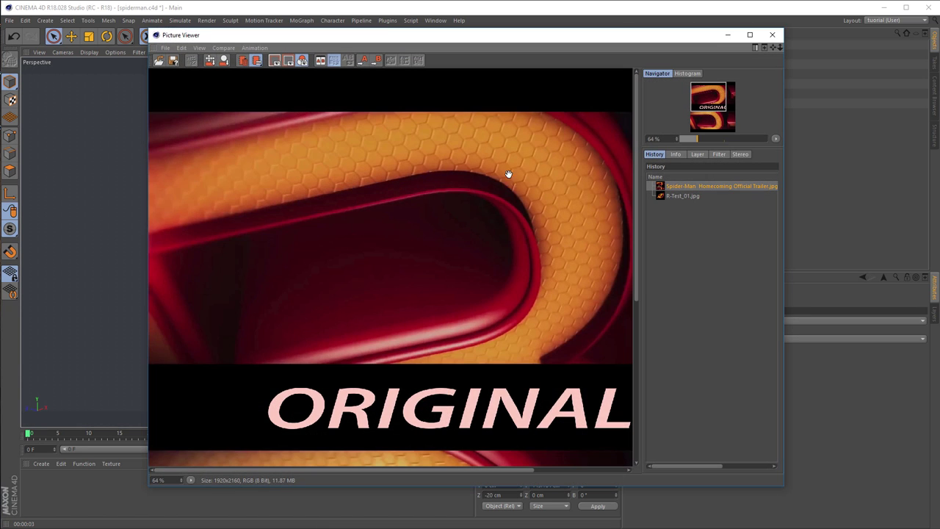
pyautogui.click(772, 34)
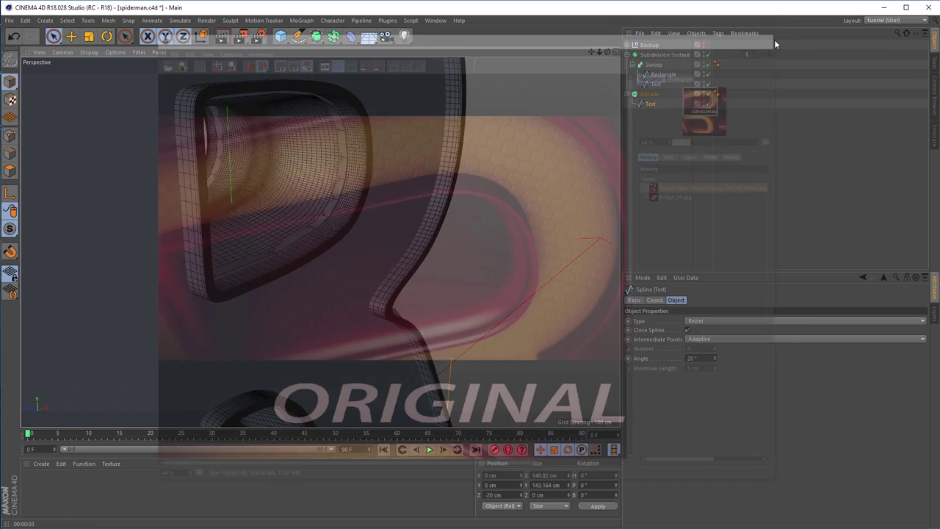
pyautogui.keyDown('alt'); pyautogui.moveTo(430, 214); pyautogui.dragTo(377, 191); pyautogui.keyUp('alt')
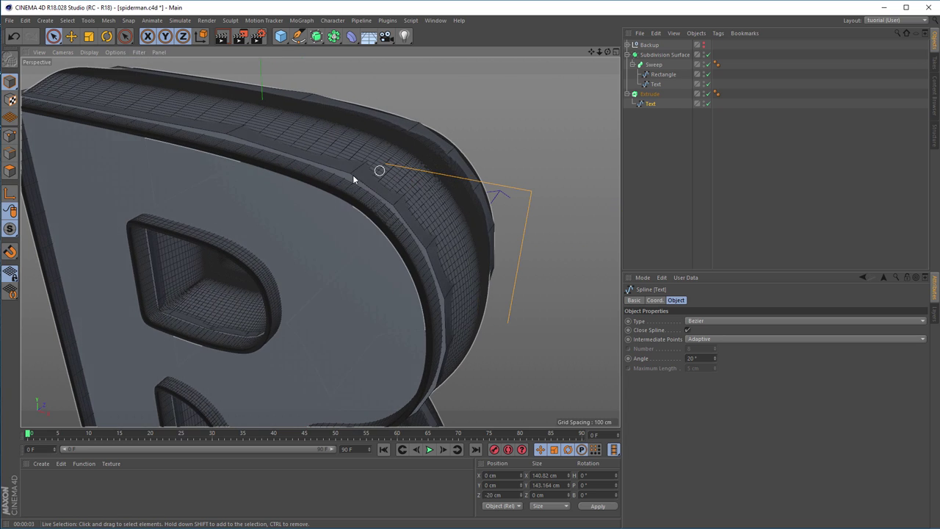
# In the Front view, select all 42 spline points and set the spline type to Linear
pyautogui.middleClick(378, 221)
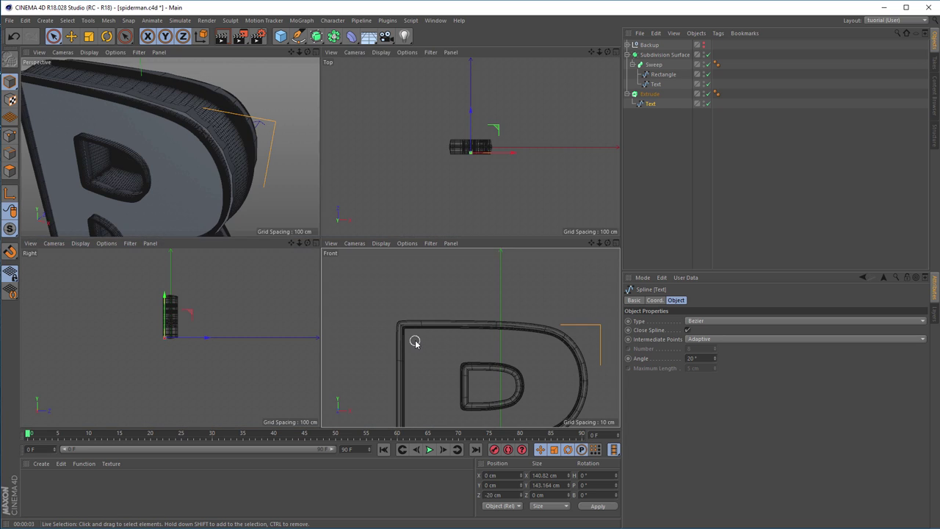
pyautogui.middleClick(414, 339)
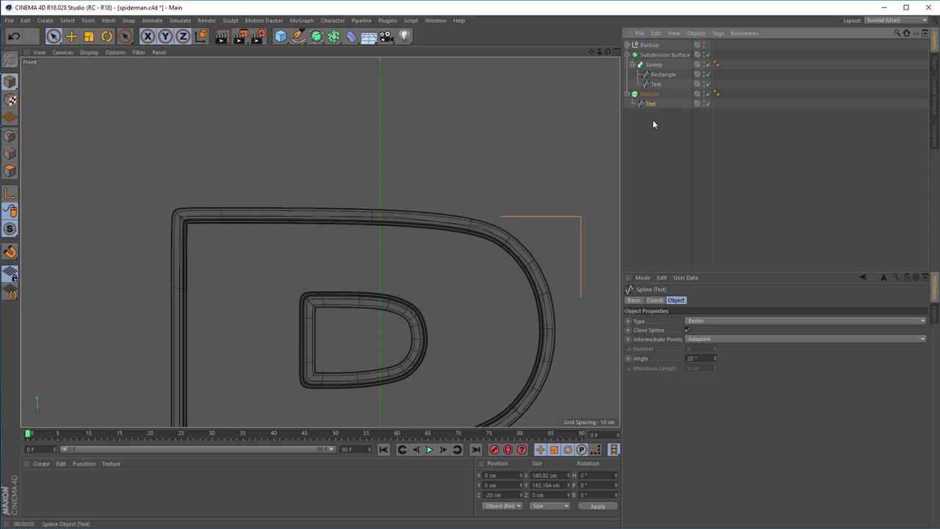
pyautogui.click(11, 135)
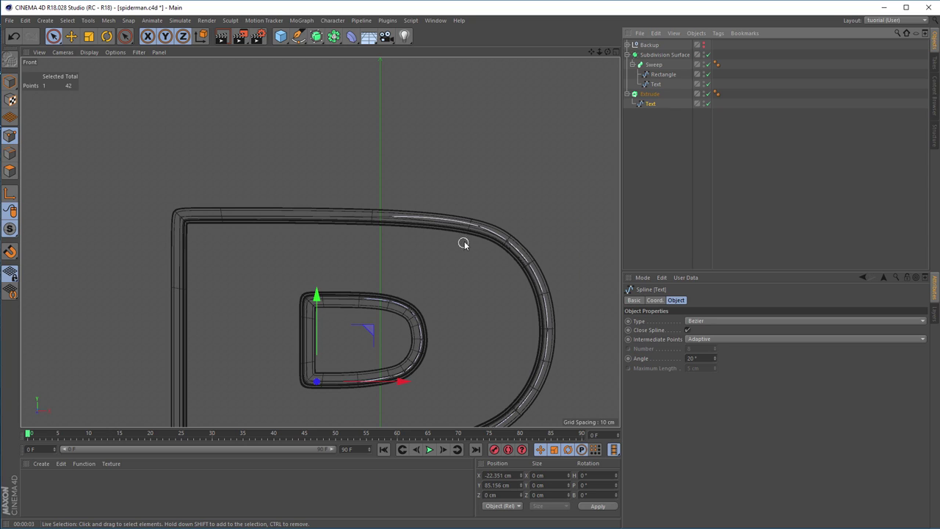
pyautogui.hotkey('ctrl', 'a')
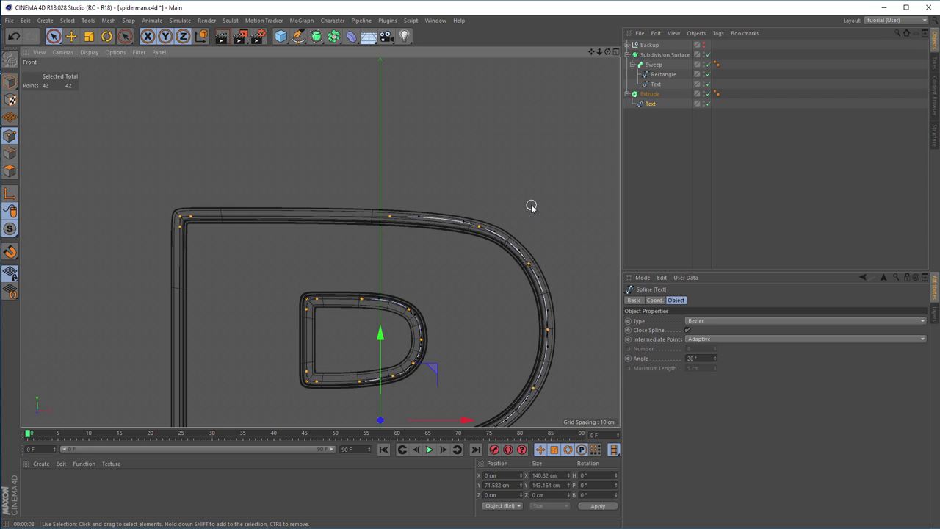
pyautogui.keyDown('alt'); pyautogui.moveTo(524, 216); pyautogui.dragTo(511, 163, button='middle'); pyautogui.keyUp('alt')
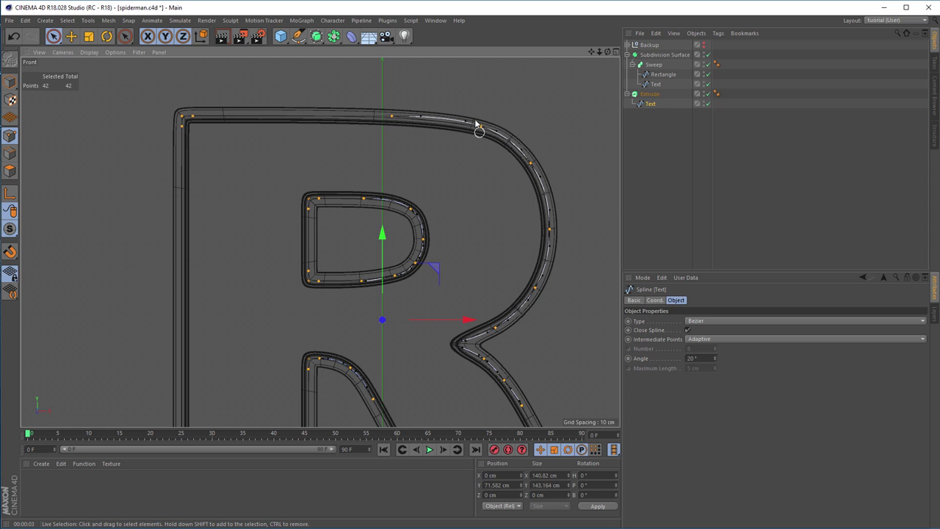
pyautogui.scroll(3, 480, 122)
pyautogui.scroll(-3, 509, 120)
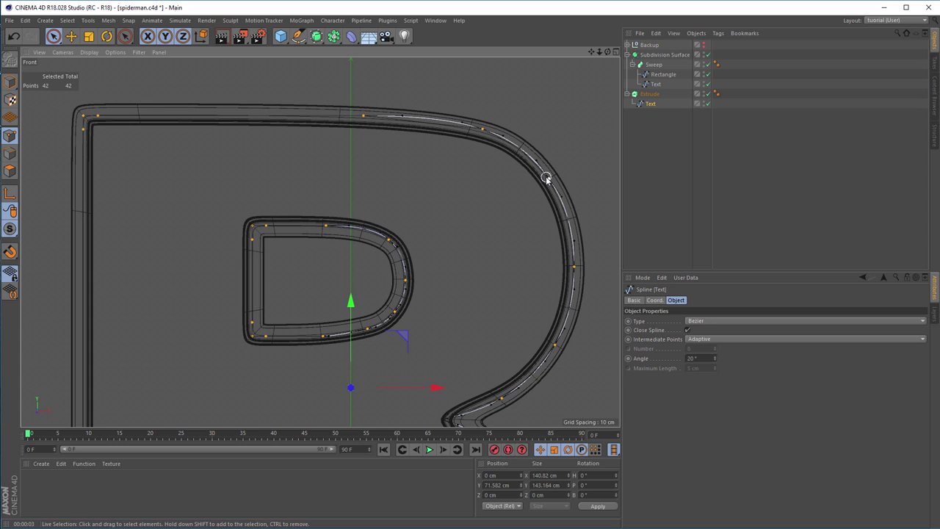
pyautogui.click(703, 322)
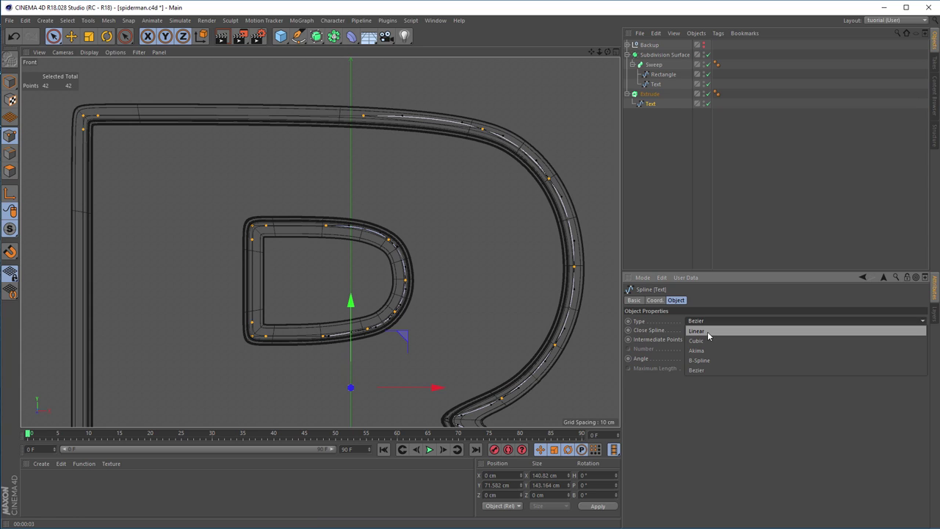
pyautogui.click(707, 331)
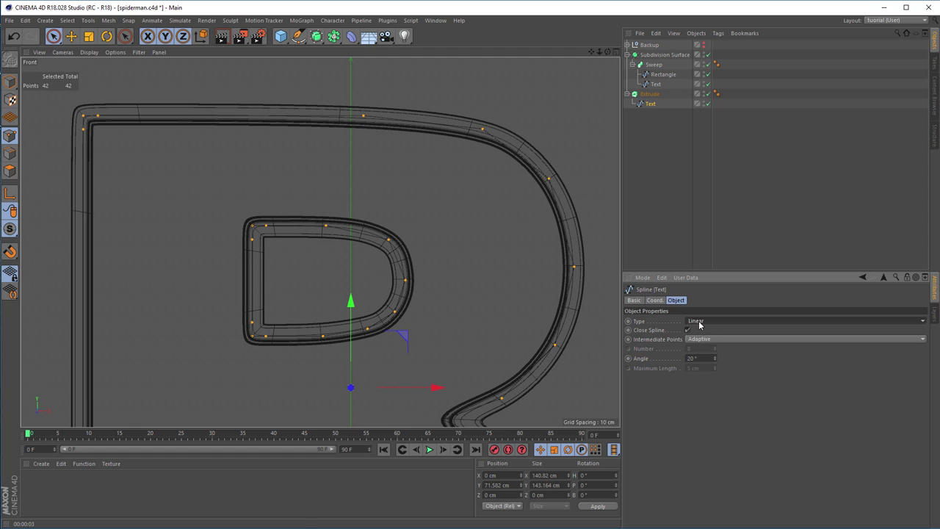
# Return to four views and select a single point on the R's top edge
pyautogui.middleClick(494, 257)
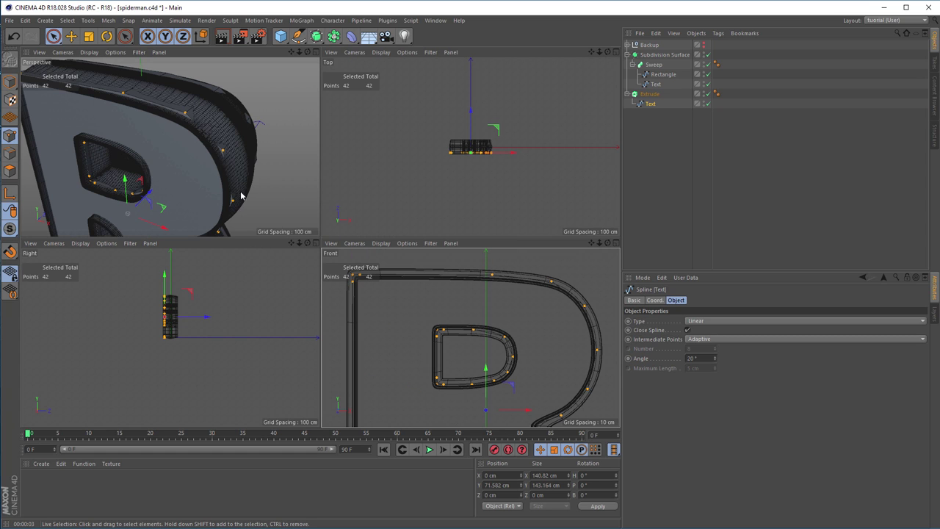
pyautogui.click(210, 115)
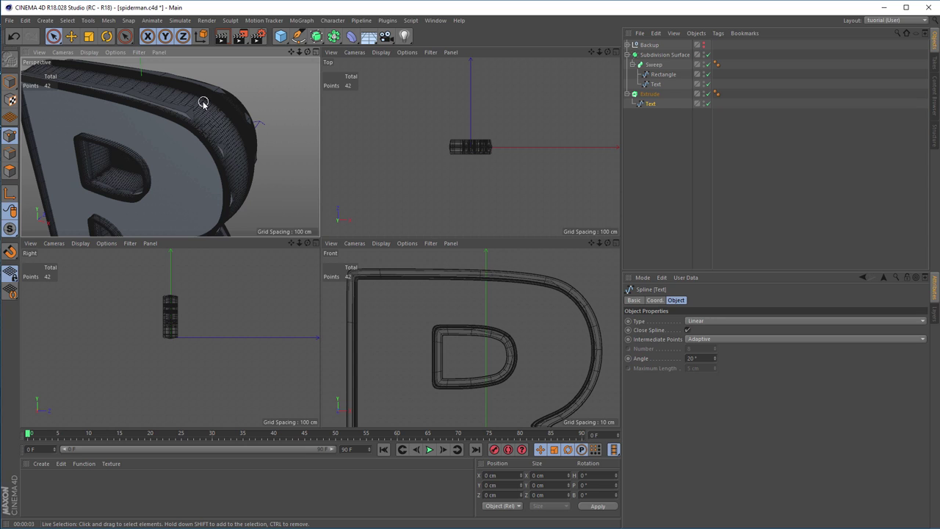
pyautogui.click(185, 114)
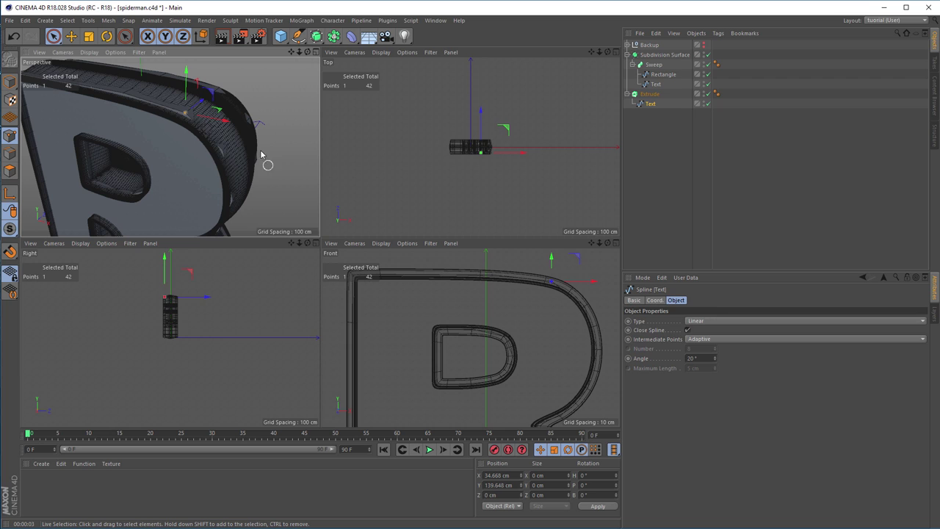
# Lower the selected top-curve point in Y, settling it around 126 cm
pyautogui.keyDown('alt'); pyautogui.moveTo(179, 109); pyautogui.dragTo(208, 117, button='right'); pyautogui.keyUp('alt')
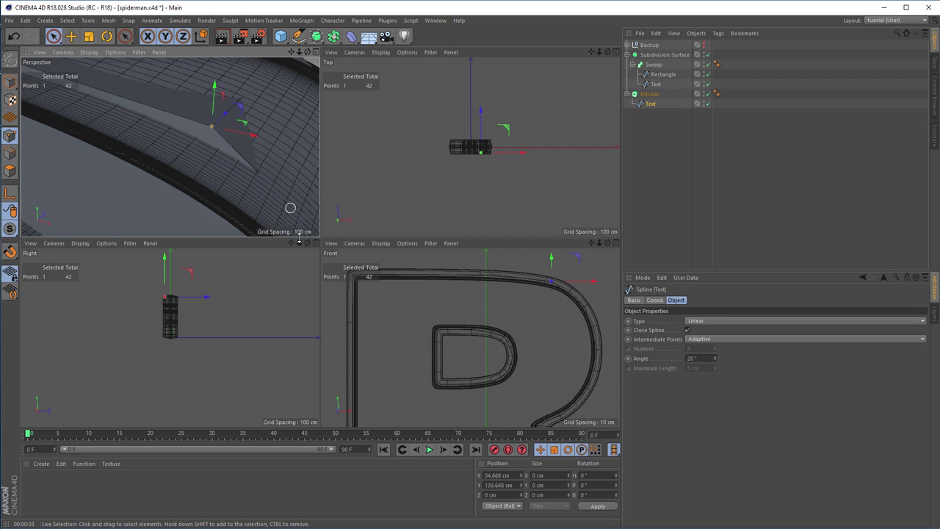
pyautogui.moveTo(215, 86); pyautogui.dragTo(211, 108)
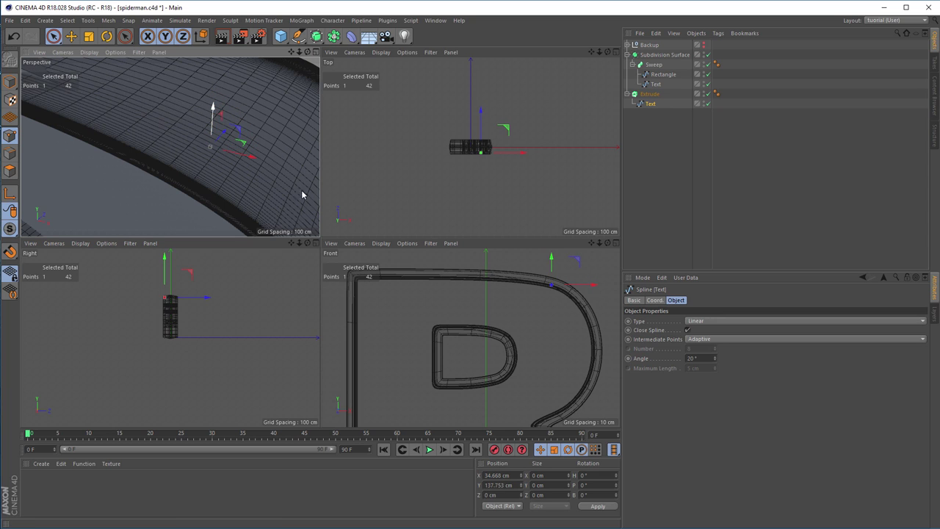
pyautogui.scroll(10, 562, 276)
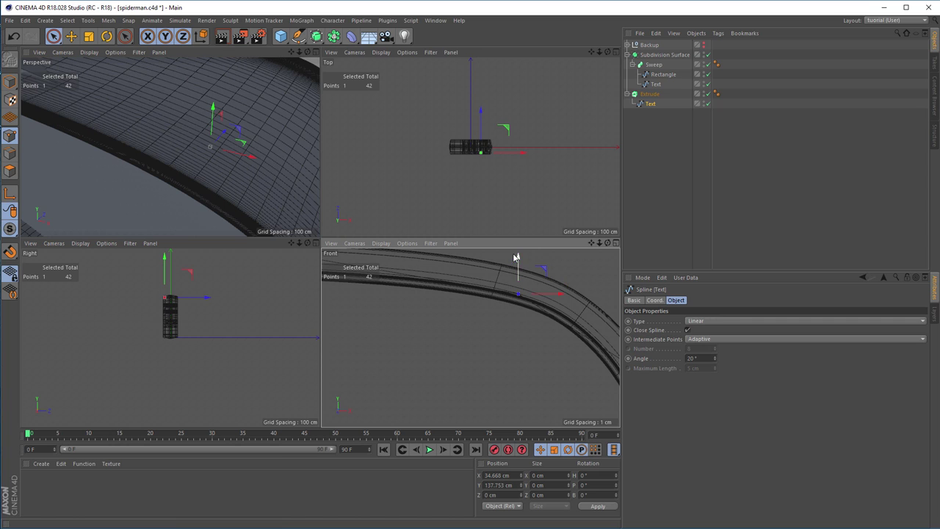
pyautogui.moveTo(519, 261); pyautogui.dragTo(520, 275)
pyautogui.keyDown('alt'); pyautogui.moveTo(220, 172); pyautogui.dragTo(218, 225); pyautogui.keyUp('alt')
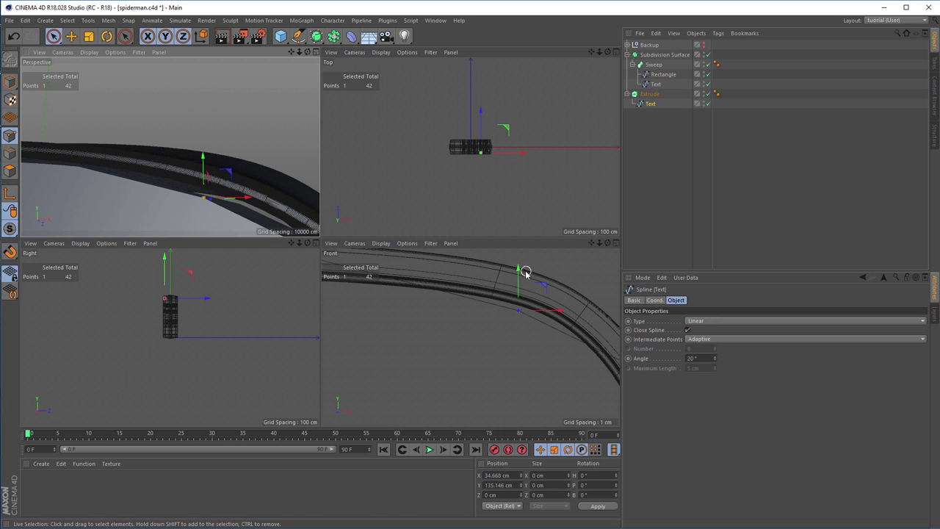
pyautogui.moveTo(520, 266); pyautogui.dragTo(521, 253)
pyautogui.moveTo(518, 252); pyautogui.dragTo(520, 256)
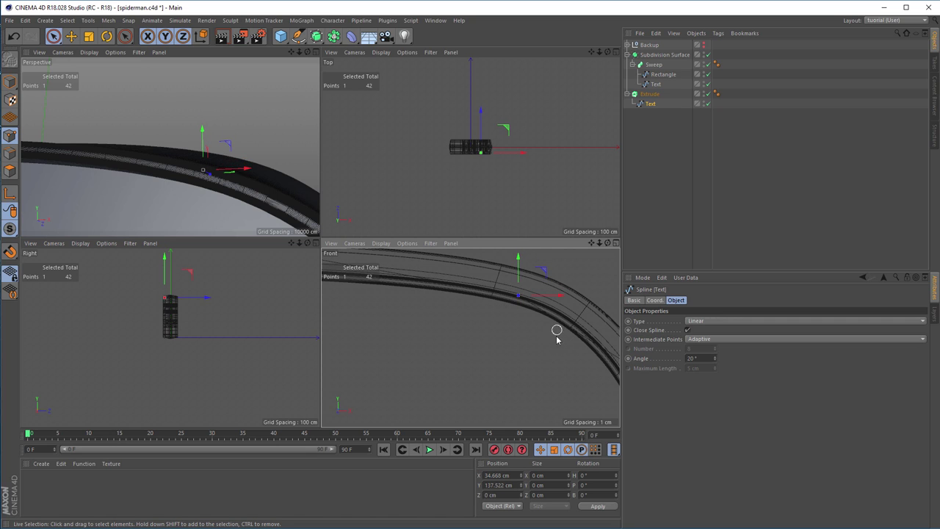
pyautogui.moveTo(510, 293); pyautogui.dragTo(446, 312, button='middle')
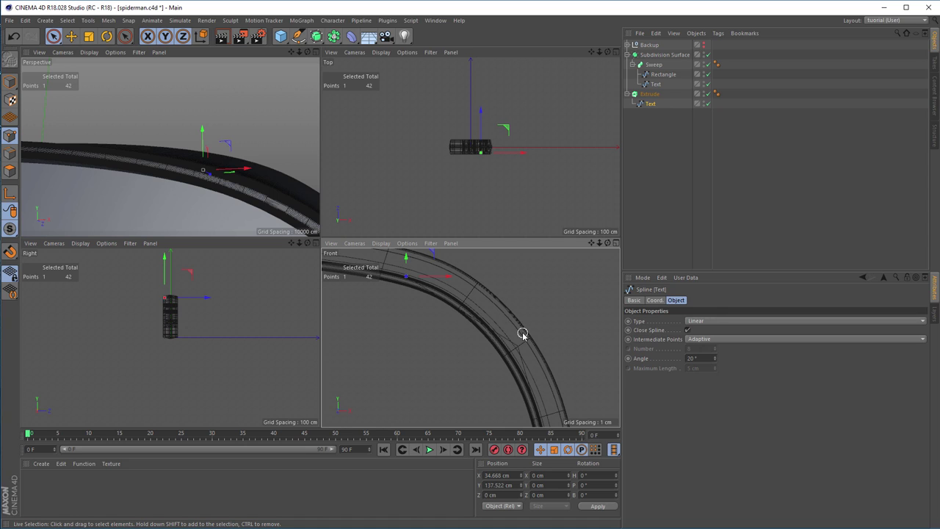
# Select another point further along the curve and raise it 0.767 cm
pyautogui.click(519, 357)
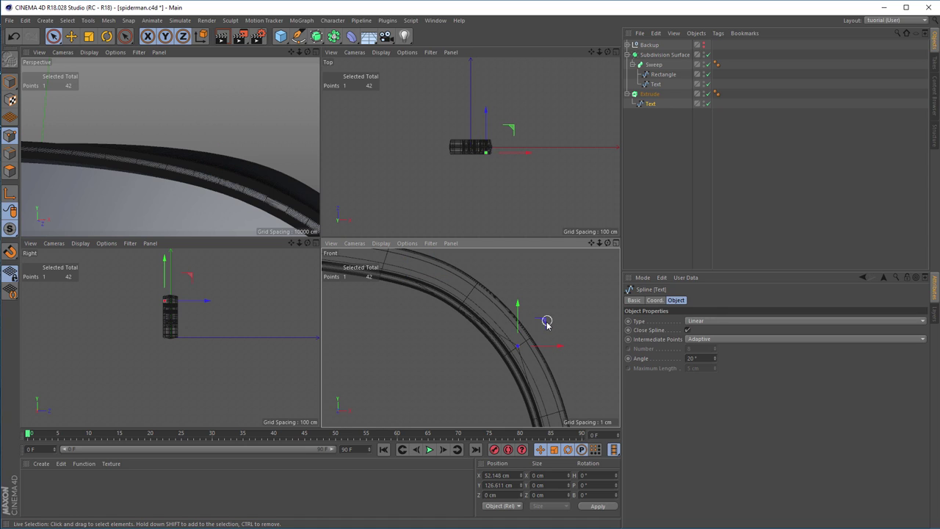
pyautogui.moveTo(527, 364); pyautogui.dragTo(506, 371, button='middle')
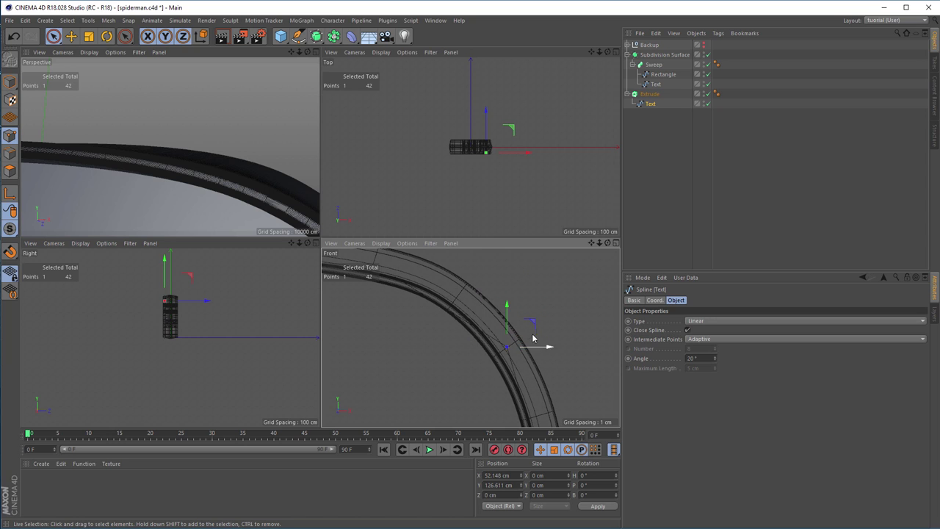
pyautogui.moveTo(506, 306); pyautogui.dragTo(508, 314)
pyautogui.click(399, 315)
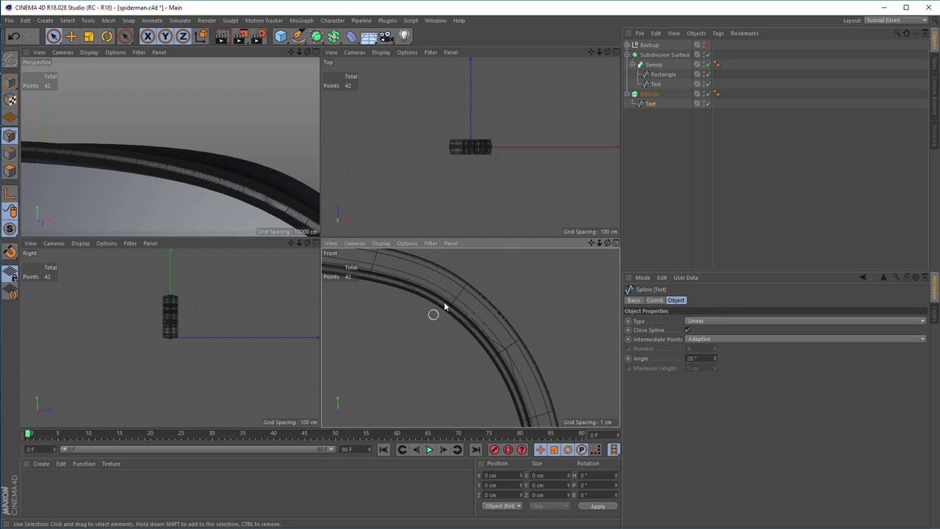
# Line-cut a 43rd point into the curve and move it to about X 42.7, Y 133.3 cm
pyautogui.press('k')
pyautogui.press('k')
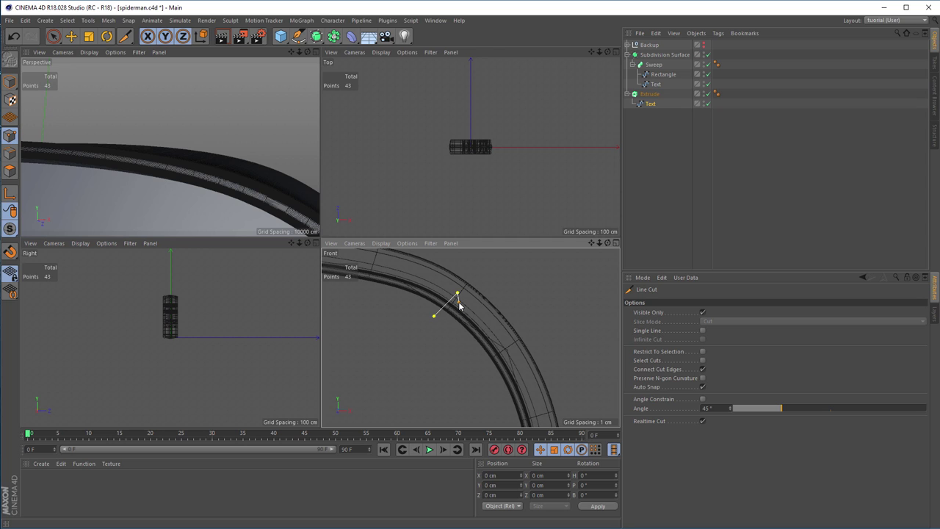
pyautogui.press('9')
pyautogui.click(445, 312)
pyautogui.moveTo(473, 284); pyautogui.dragTo(472, 280)
pyautogui.keyDown('alt'); pyautogui.moveTo(250, 201); pyautogui.dragTo(275, 119, button='middle'); pyautogui.keyUp('alt')
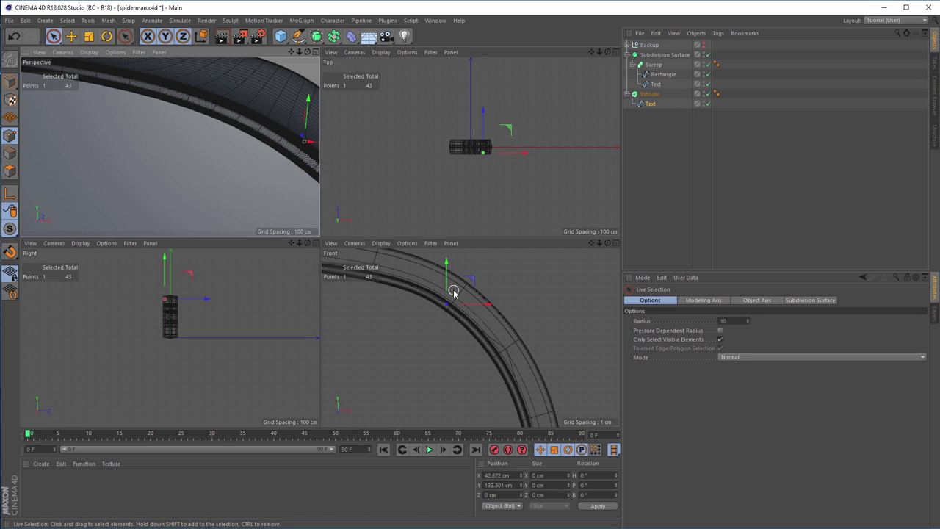
# Select a different outline point and nudge it slightly along X
pyautogui.scroll(-3, 446, 315)
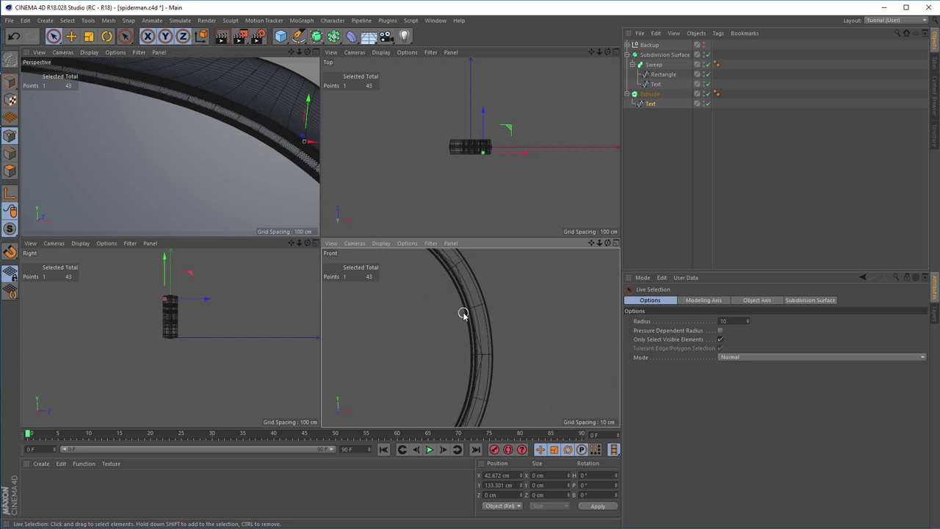
pyautogui.middleClick(242, 152)
pyautogui.keyDown('alt'); pyautogui.moveTo(242, 152); pyautogui.dragTo(285, 168, button='middle'); pyautogui.keyUp('alt')
pyautogui.click(351, 228)
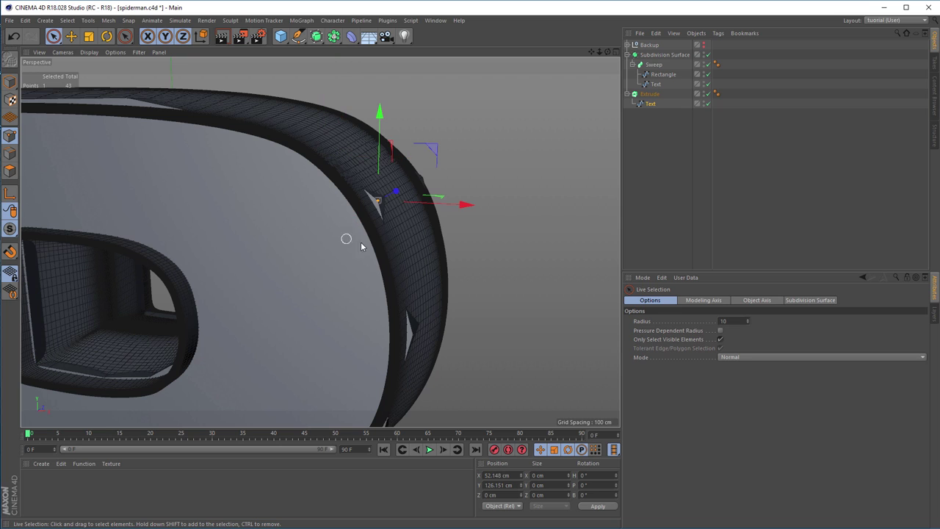
pyautogui.middleClick(443, 336)
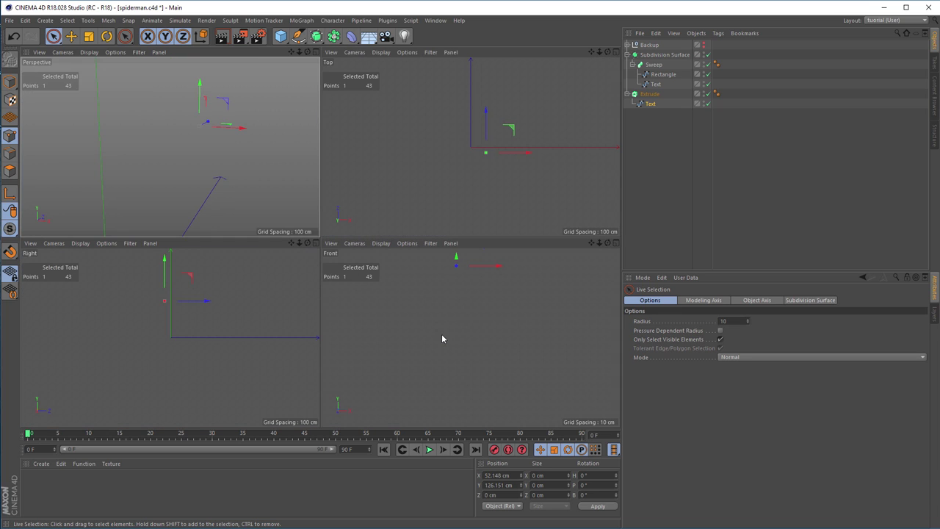
pyautogui.middleClick(443, 335)
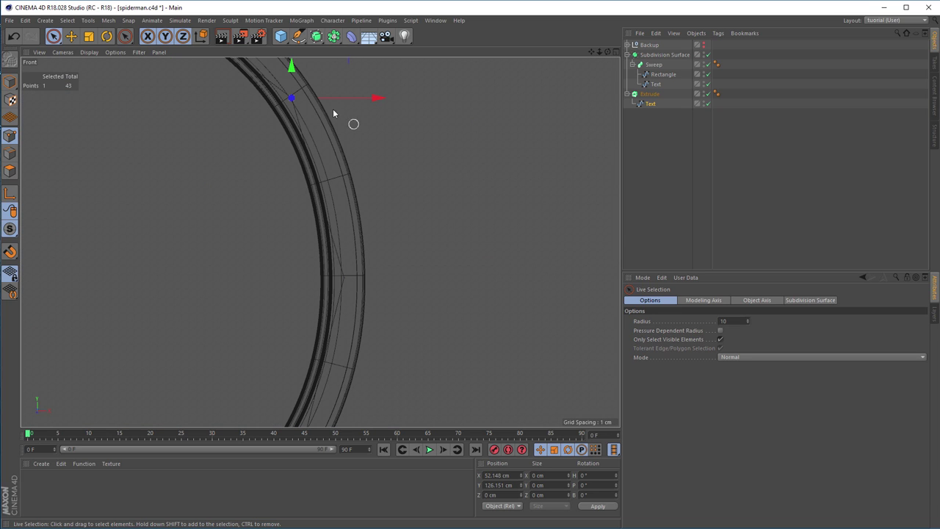
pyautogui.scroll(-3, 331, 189)
pyautogui.middleClick(321, 184)
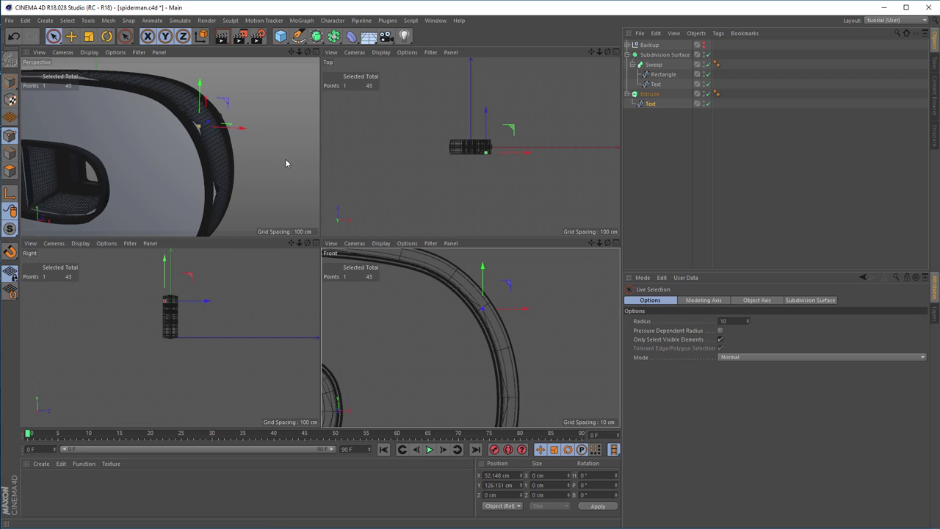
pyautogui.scroll(4, 203, 147)
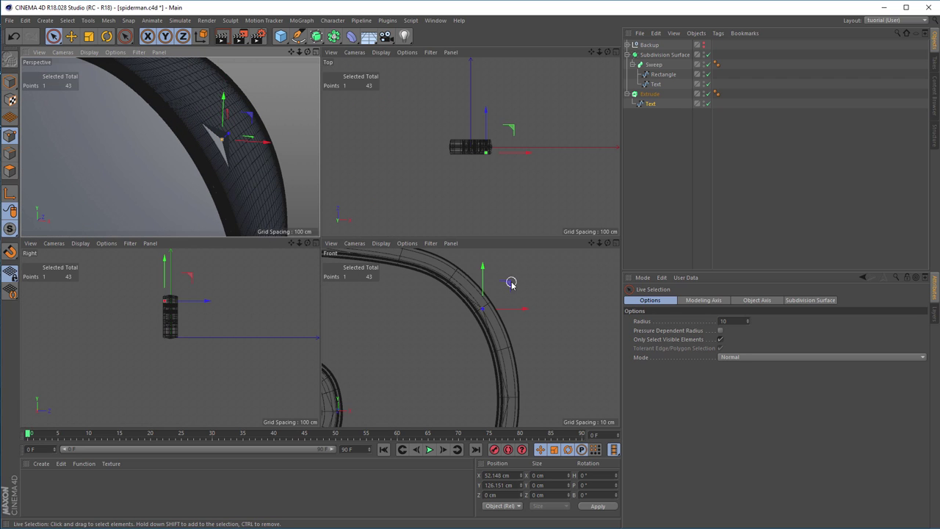
pyautogui.moveTo(269, 144); pyautogui.dragTo(254, 149)
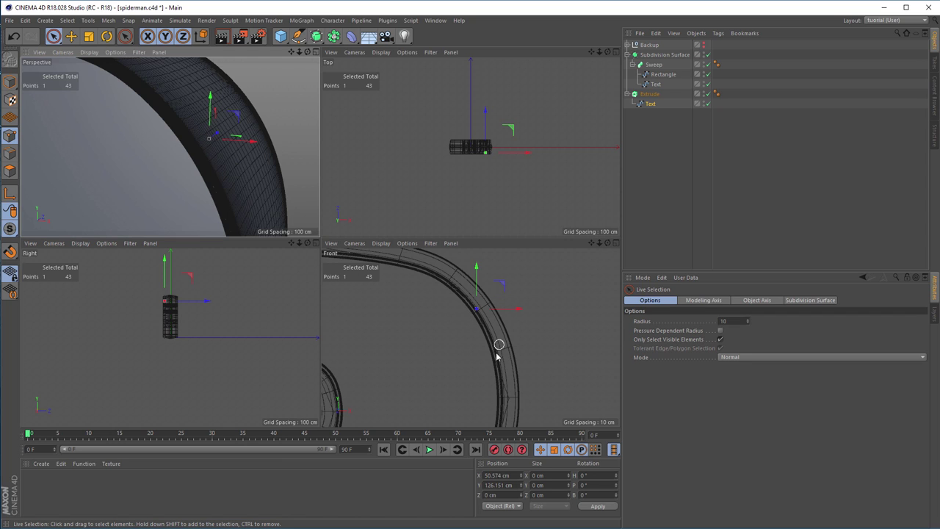
# Select another outline point and move it about 1.5 cm left
pyautogui.keyDown('alt'); pyautogui.moveTo(496, 353); pyautogui.dragTo(491, 279, button='middle'); pyautogui.keyUp('alt')
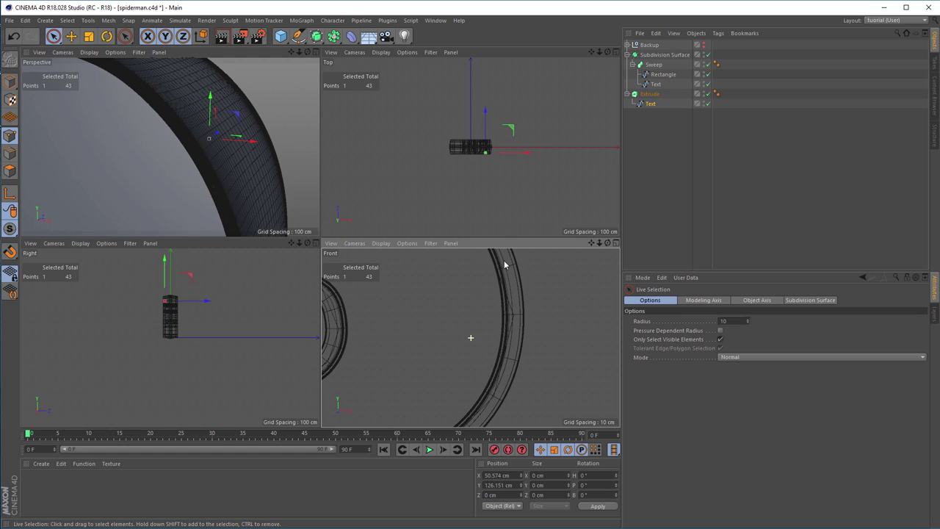
pyautogui.keyDown('alt'); pyautogui.moveTo(220, 173); pyautogui.dragTo(224, 135); pyautogui.keyUp('alt')
pyautogui.click(237, 156)
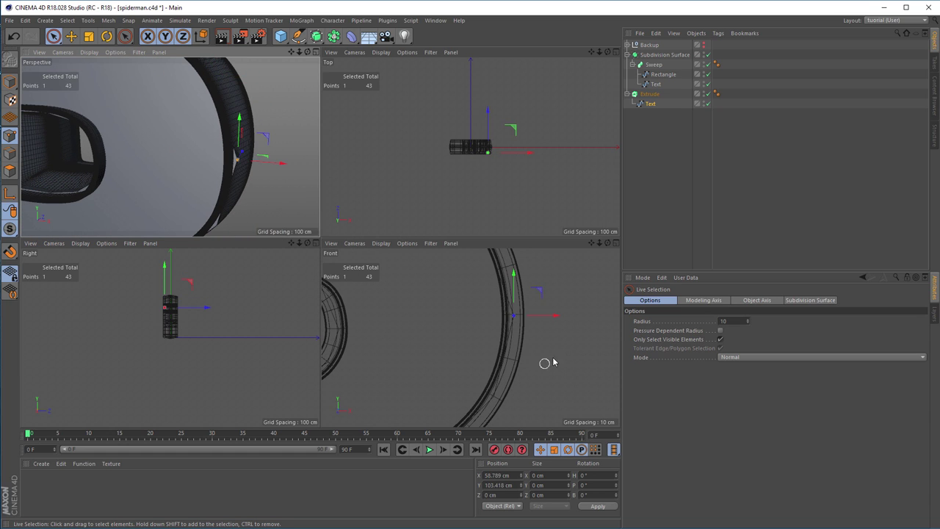
pyautogui.scroll(-3, 472, 335)
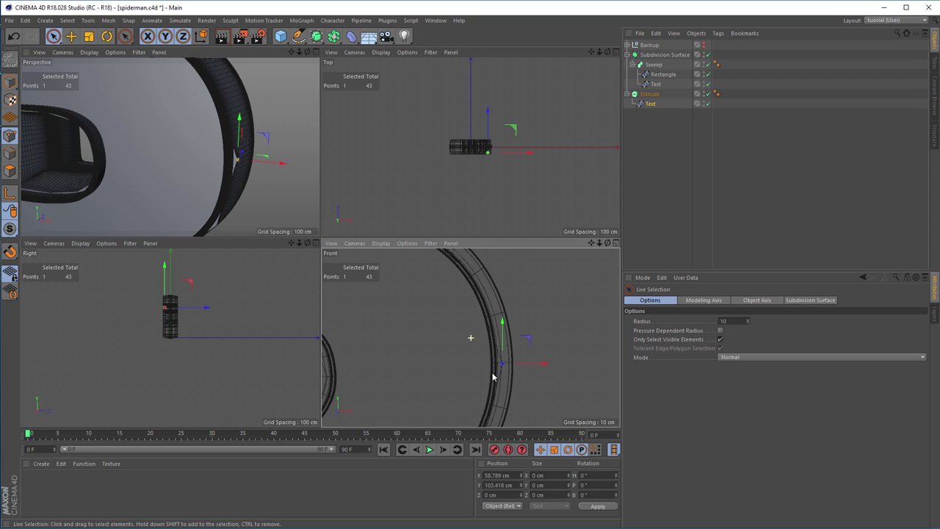
pyautogui.moveTo(548, 367); pyautogui.dragTo(541, 369)
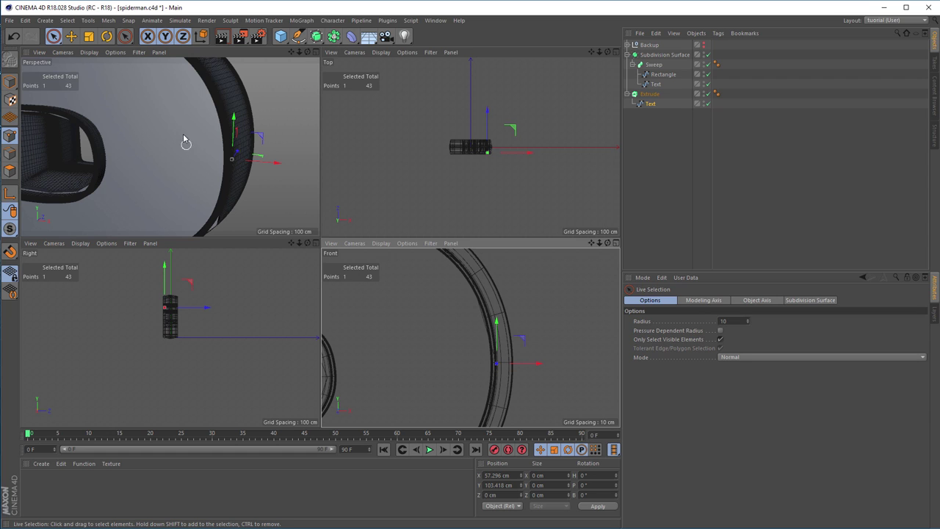
pyautogui.scroll(-4, 185, 140)
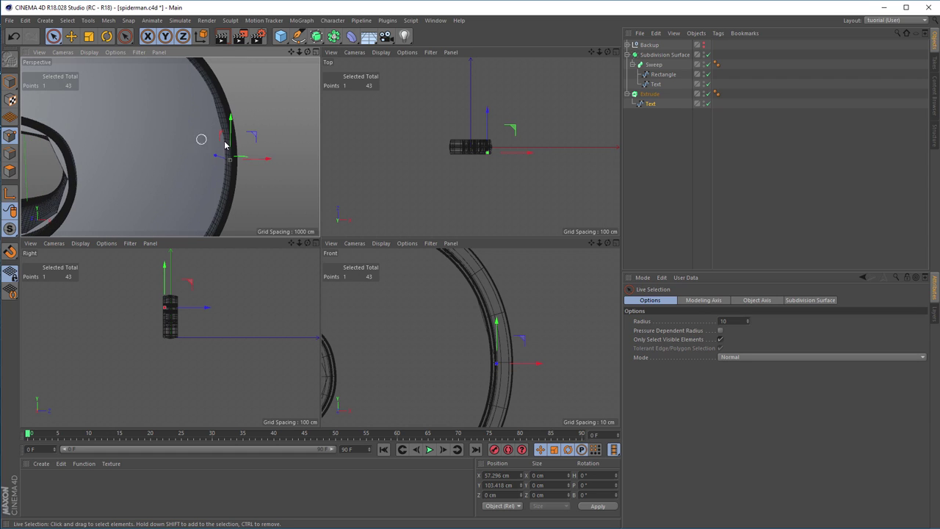
pyautogui.keyDown('alt'); pyautogui.moveTo(224, 145); pyautogui.dragTo(272, 157); pyautogui.keyUp('alt')
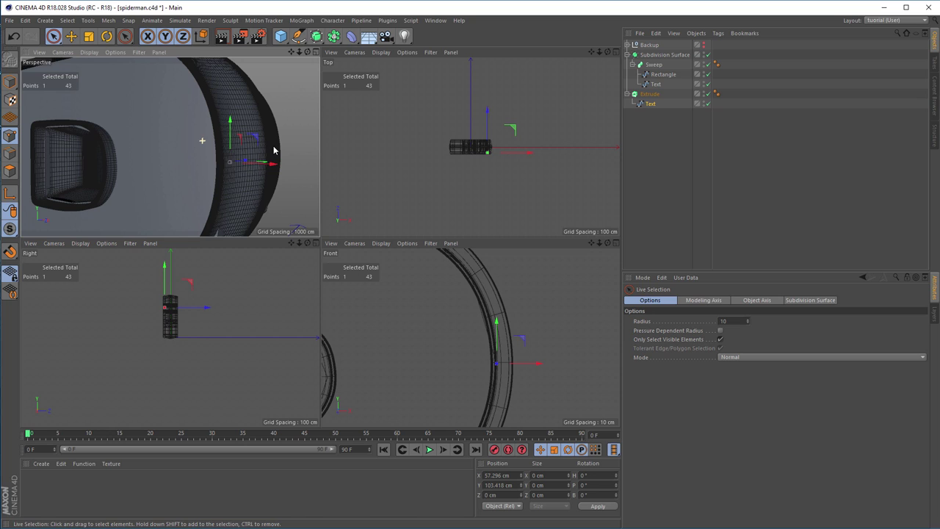
# Line-cut a new point across the outline and shift a point about 1.2 cm up-right
pyautogui.press('k')
pyautogui.press('k')
pyautogui.click(459, 321)
pyautogui.click(523, 299)
pyautogui.press('Escape')
pyautogui.press('space')
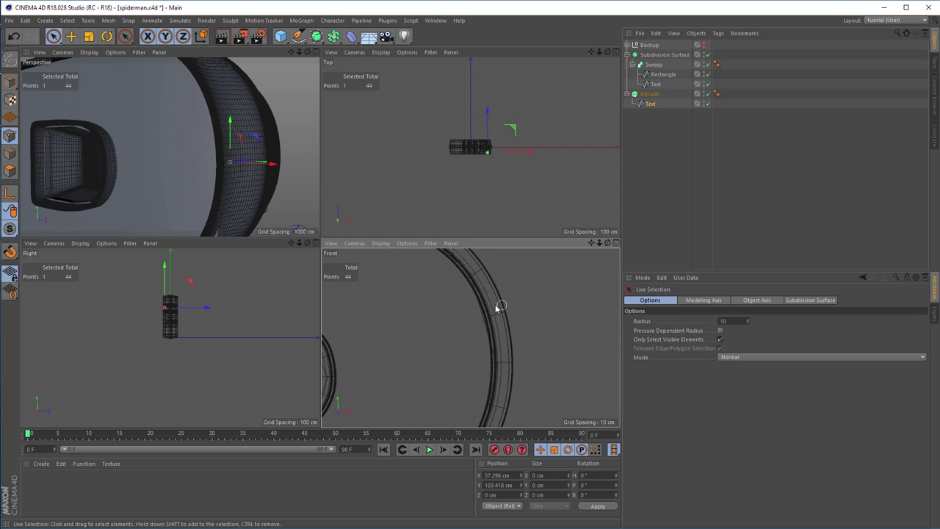
pyautogui.moveTo(507, 290); pyautogui.dragTo(512, 290)
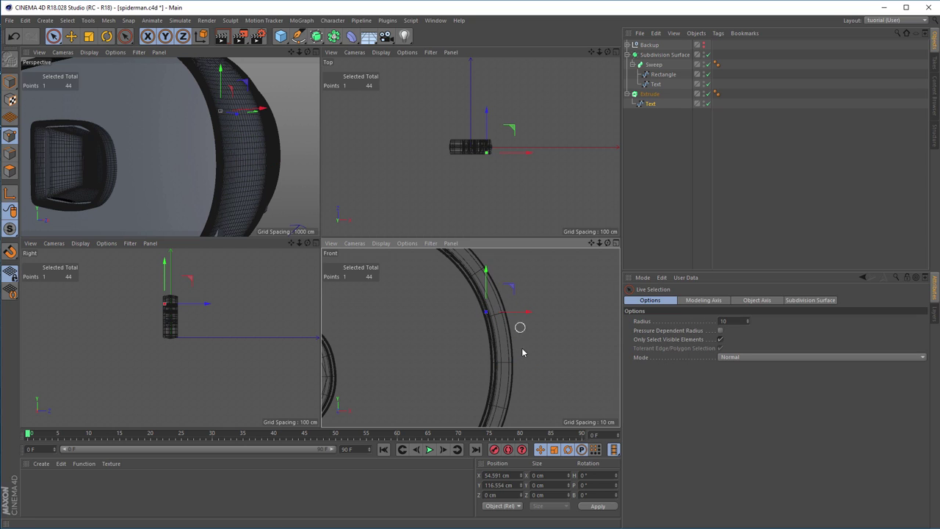
# Select another point at the S-bend and nudge it up and left
pyautogui.scroll(3, 172, 146)
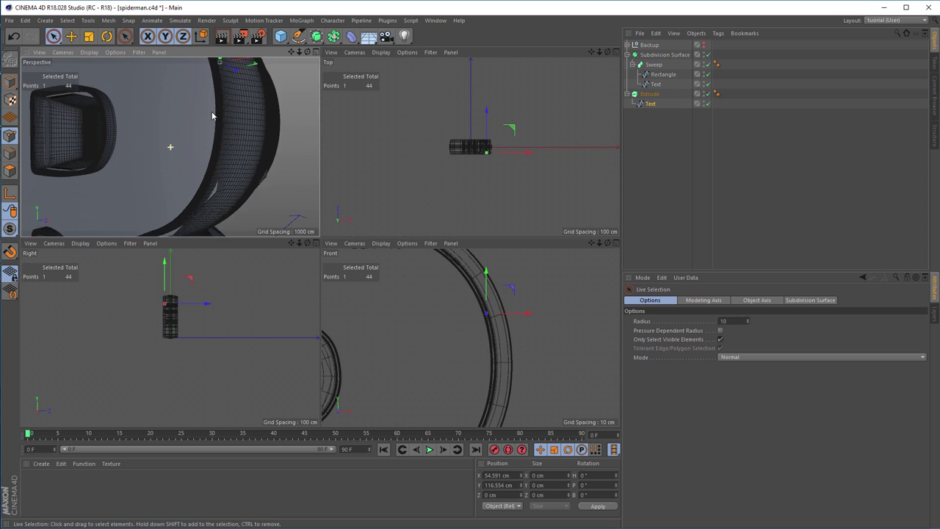
pyautogui.click(222, 146)
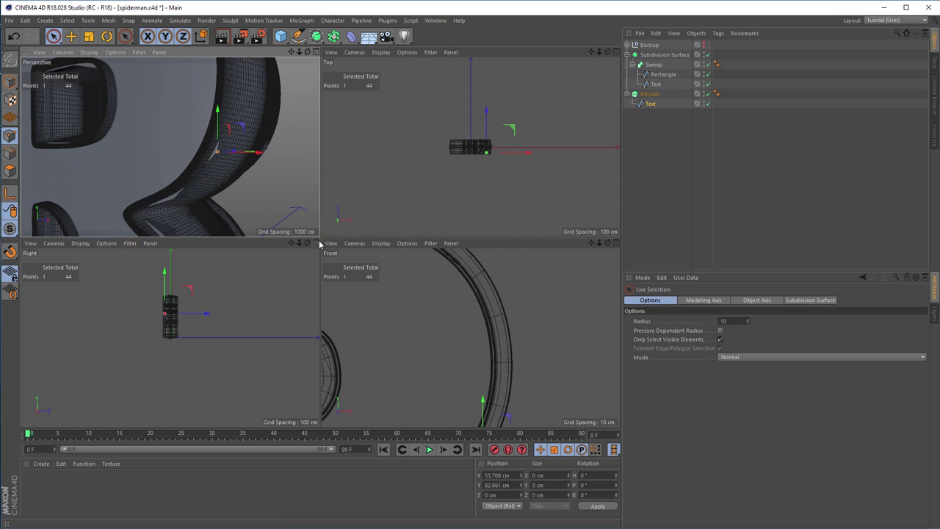
pyautogui.keyDown('alt'); pyautogui.moveTo(516, 378); pyautogui.dragTo(511, 369, button='middle'); pyautogui.keyUp('alt')
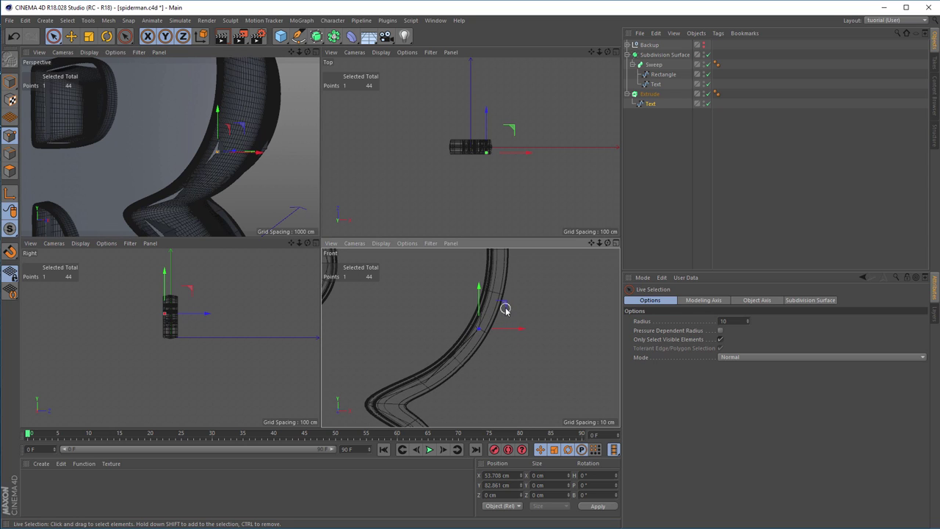
pyautogui.moveTo(505, 310); pyautogui.dragTo(498, 306)
pyautogui.scroll(3, 496, 304)
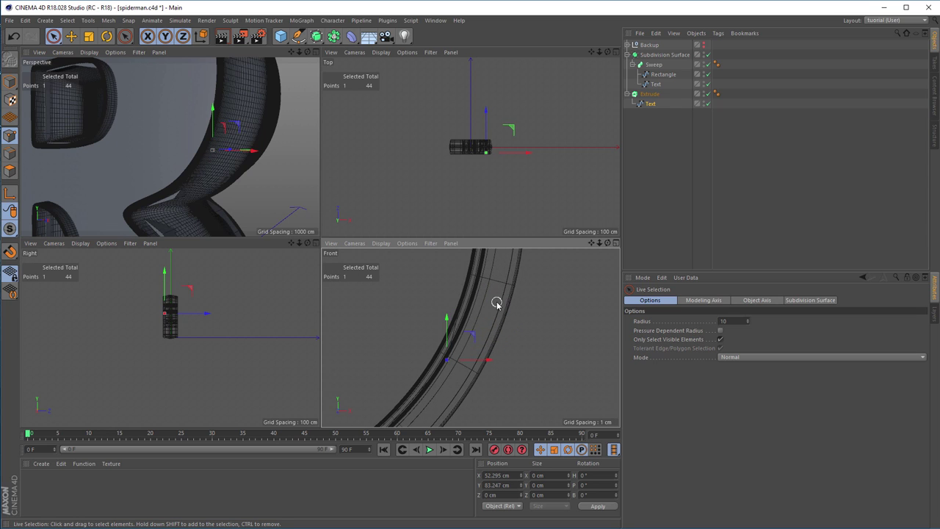
pyautogui.keyDown('alt'); pyautogui.moveTo(496, 303); pyautogui.dragTo(513, 376, button='middle'); pyautogui.keyUp('alt')
# Cut a second new point into the outline band and nudge it right and down
pyautogui.press('k')
pyautogui.press('k')
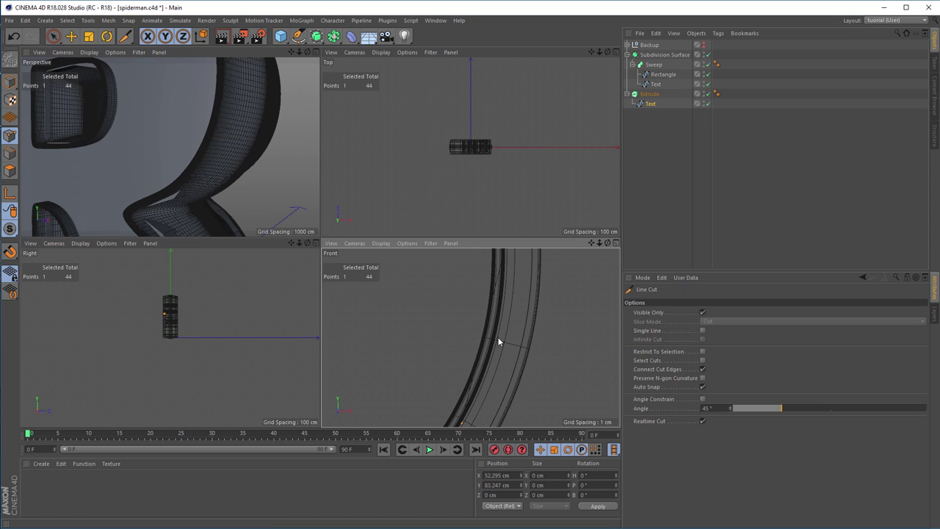
pyautogui.click(530, 350)
pyautogui.click(416, 308)
pyautogui.press('Escape')
pyautogui.press('space')
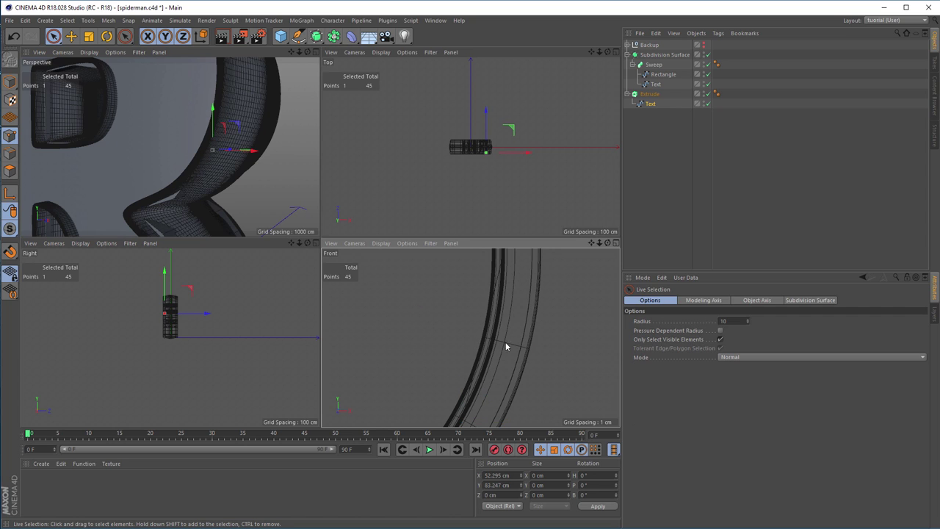
pyautogui.click(484, 333)
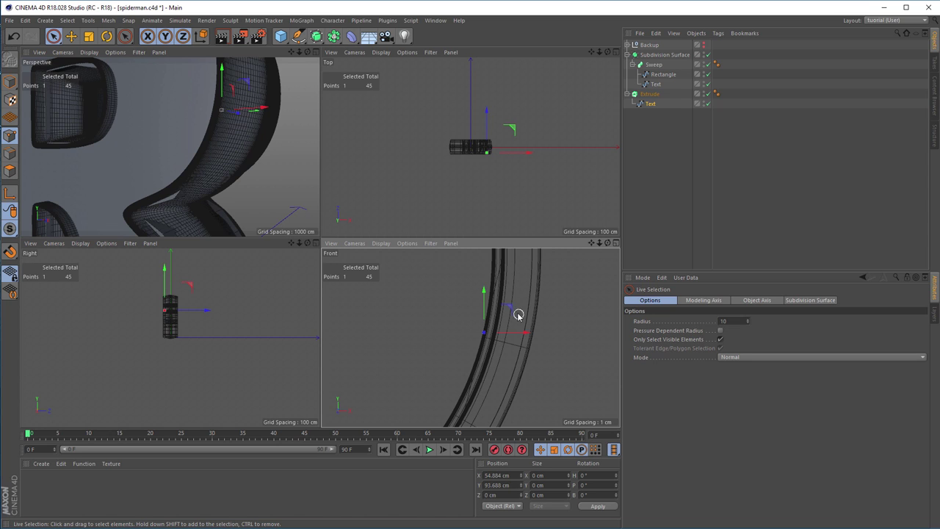
pyautogui.moveTo(506, 304); pyautogui.dragTo(514, 331)
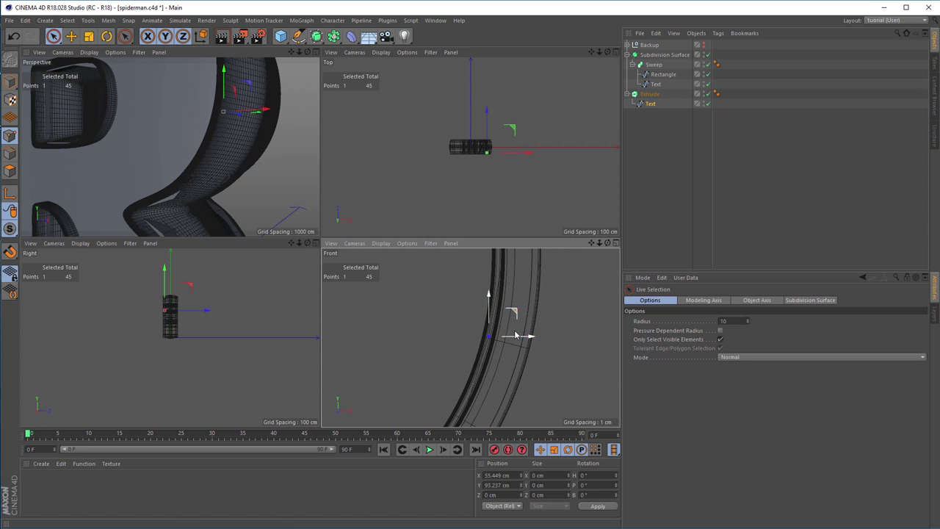
# Raise a point on the lower bend about 2.8 cm
pyautogui.keyDown('alt'); pyautogui.moveTo(478, 373); pyautogui.dragTo(430, 342, button='middle'); pyautogui.keyUp('alt')
pyautogui.click(173, 197)
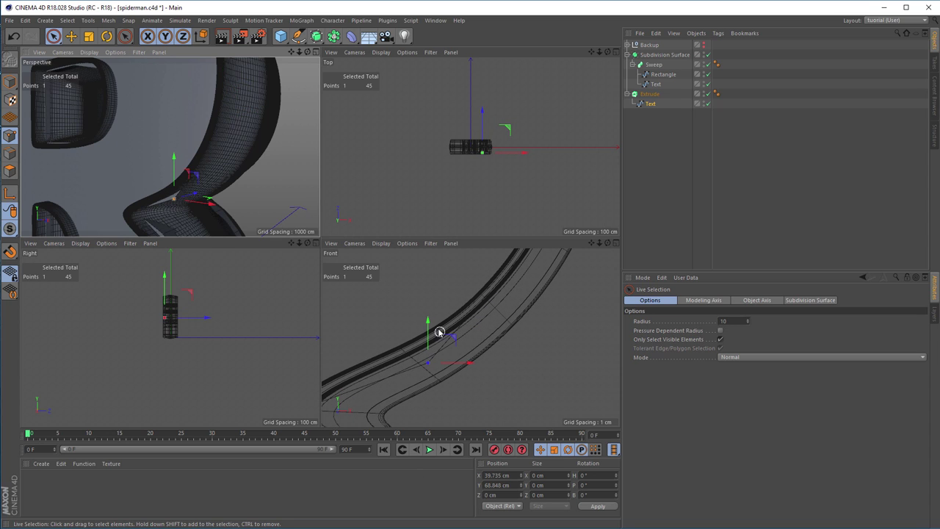
pyautogui.moveTo(430, 318); pyautogui.dragTo(426, 298)
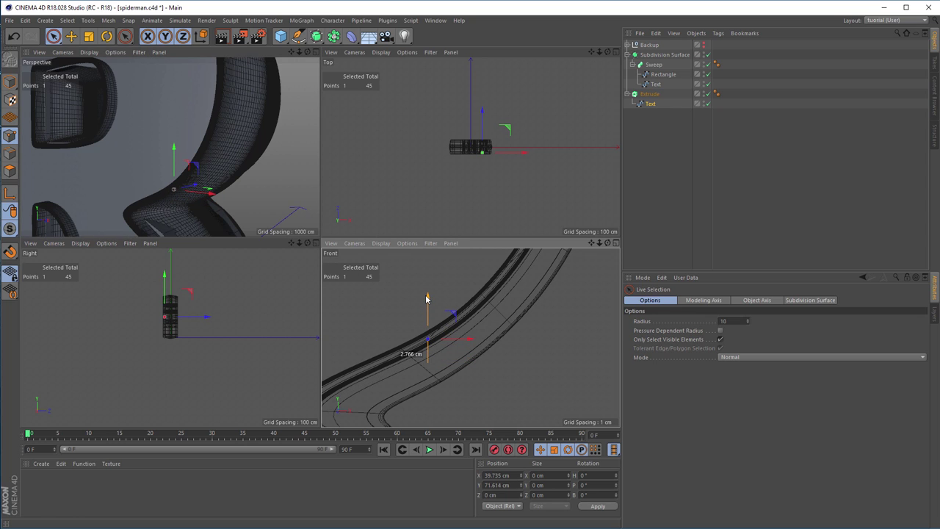
# Cut a third new point, reaching 46, and nudge it down-right near X 45.9, Y 76.3 cm
pyautogui.press('k')
pyautogui.press('k')
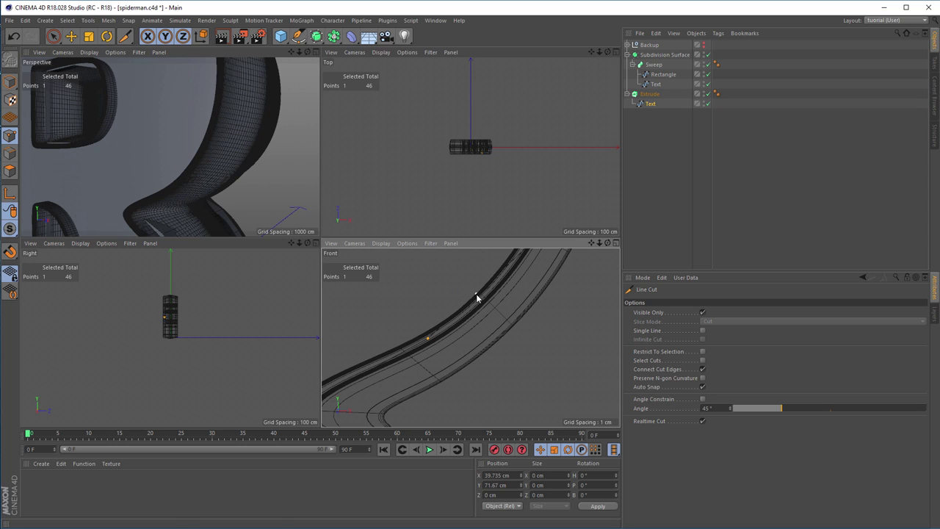
pyautogui.press('space')
pyautogui.click(484, 300)
pyautogui.moveTo(499, 272)
pyautogui.mouseDown()
pyautogui.moveTo(503, 259)
pyautogui.moveTo(506, 278)
pyautogui.mouseUp()
pyautogui.moveTo(441, 340); pyautogui.dragTo(494, 273, button='middle')
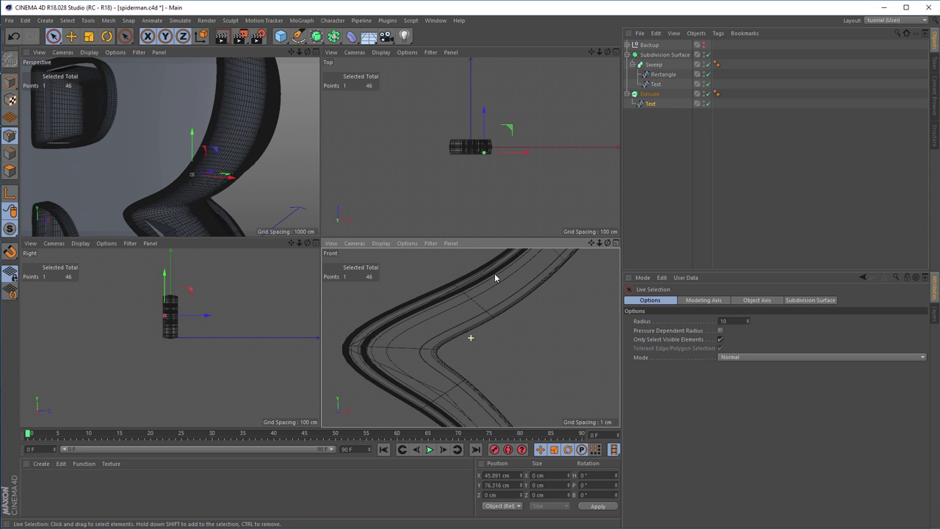
pyautogui.moveTo(165, 201); pyautogui.dragTo(191, 142, button='middle')
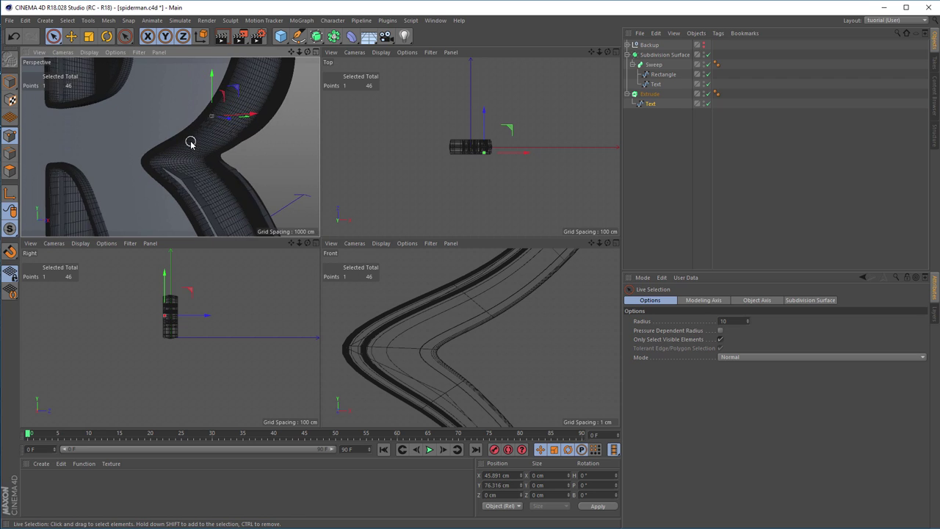
# Select a different point on the bend and shift it about 0.7 cm
pyautogui.scroll(-3, 90, 130)
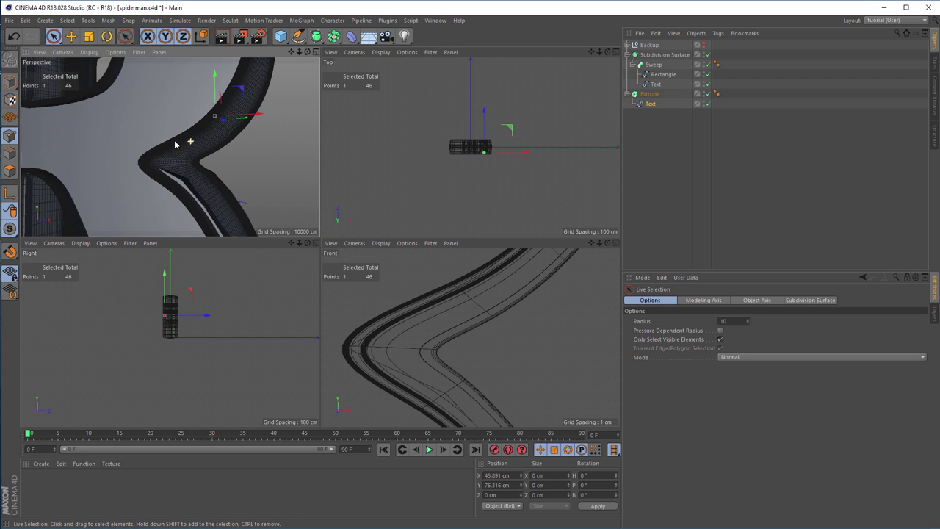
pyautogui.scroll(1, 175, 145)
pyautogui.click(181, 180)
pyautogui.moveTo(466, 382); pyautogui.dragTo(478, 266, button='middle')
pyautogui.moveTo(479, 287); pyautogui.dragTo(468, 305)
# Select another curve point and move it about 1.2 cm, then 0.3 cm more
pyautogui.keyDown('alt'); pyautogui.moveTo(256, 222); pyautogui.dragTo(217, 137); pyautogui.keyUp('alt')
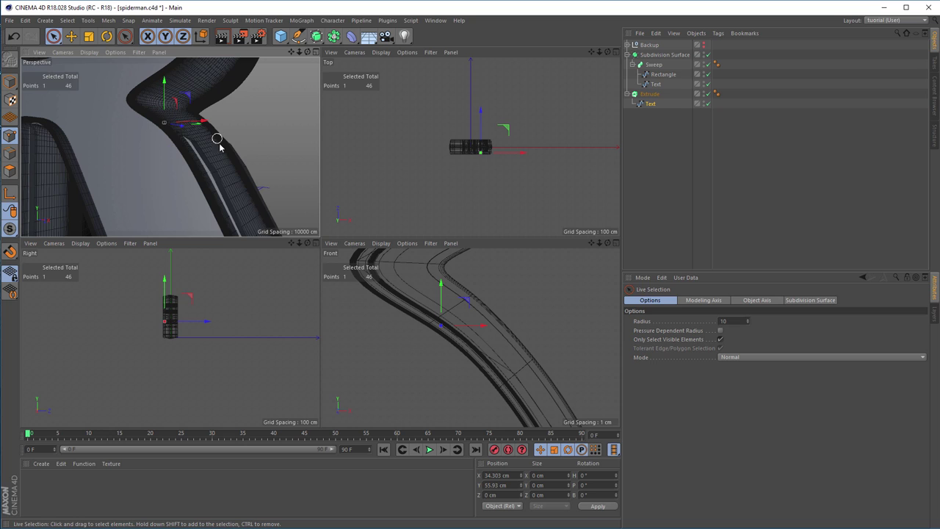
pyautogui.moveTo(487, 357); pyautogui.dragTo(491, 298, button='middle')
pyautogui.click(487, 351)
pyautogui.moveTo(525, 306); pyautogui.dragTo(518, 321)
pyautogui.moveTo(455, 319)
pyautogui.mouseDown(button='middle')
pyautogui.moveTo(453, 363)
pyautogui.moveTo(450, 328)
pyautogui.mouseUp(button='middle')
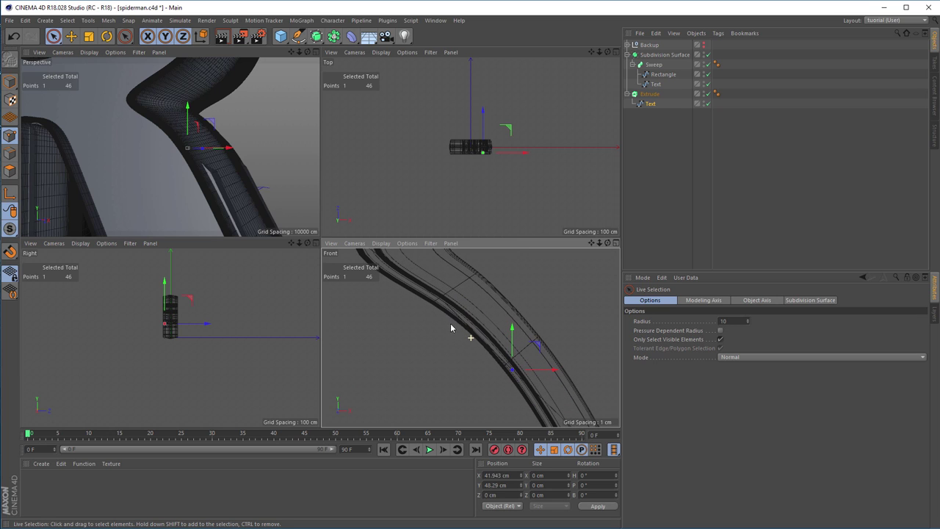
pyautogui.moveTo(538, 346); pyautogui.dragTo(540, 343)
# Select a point lower on the curve and move it about 0.4 cm
pyautogui.keyDown('alt'); pyautogui.moveTo(227, 179); pyautogui.dragTo(248, 181); pyautogui.keyUp('alt')
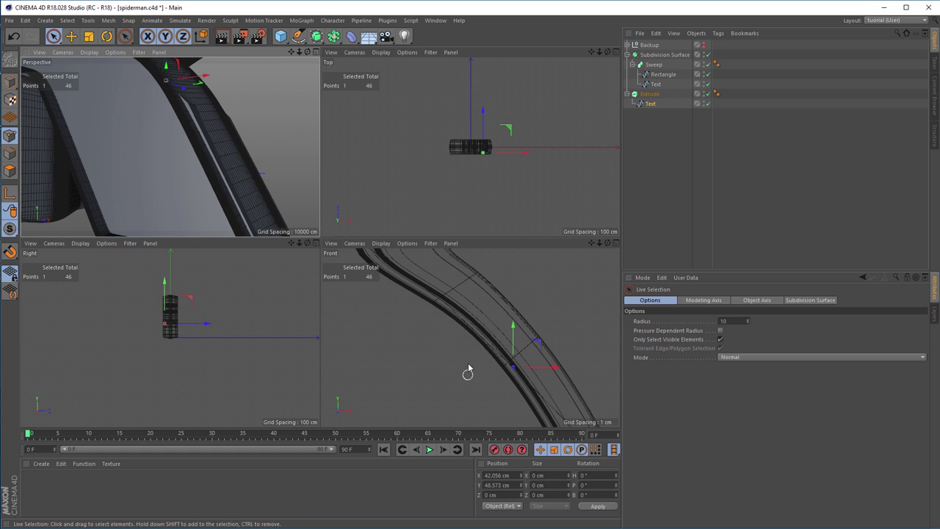
pyautogui.moveTo(470, 372); pyautogui.dragTo(425, 295, button='middle')
pyautogui.click(528, 358)
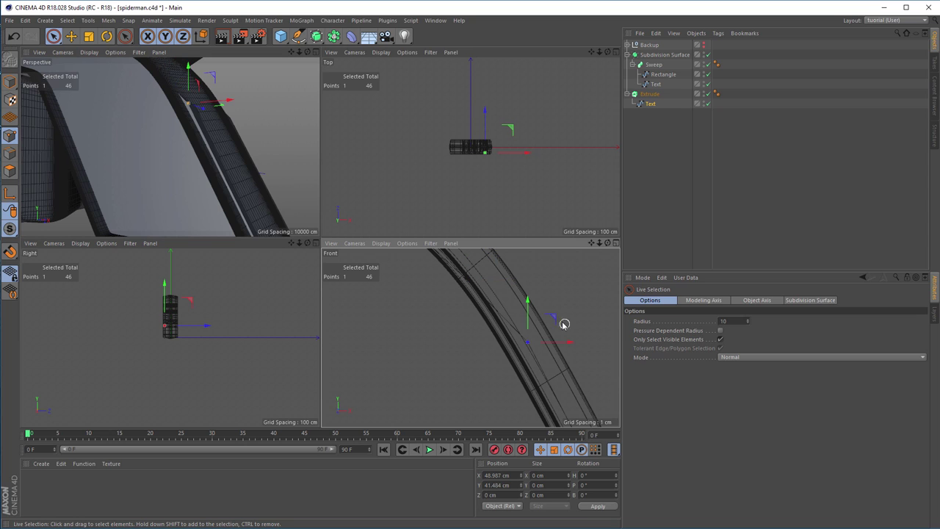
pyautogui.moveTo(550, 317); pyautogui.dragTo(544, 337)
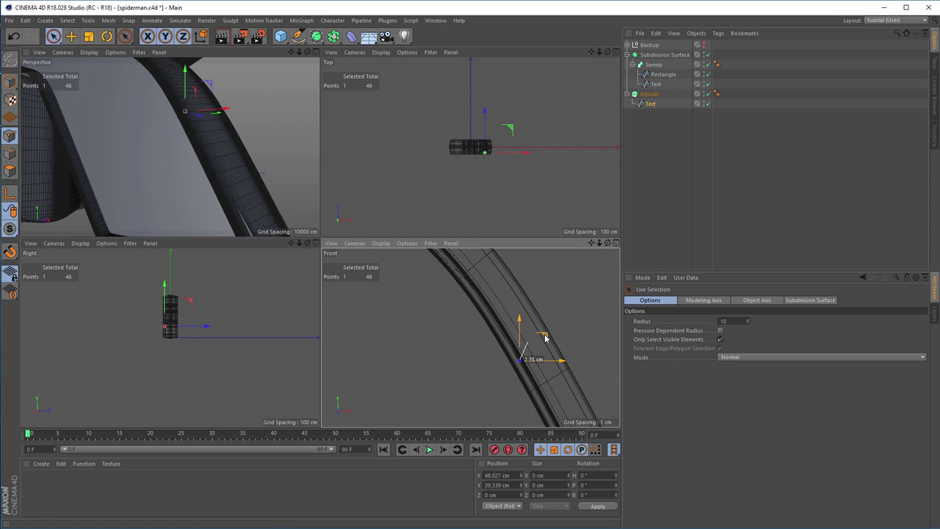
# Move the outline's lower corner point left and up to about X 67.1, Y 4.57 cm
pyautogui.moveTo(447, 377); pyautogui.dragTo(443, 252, button='middle')
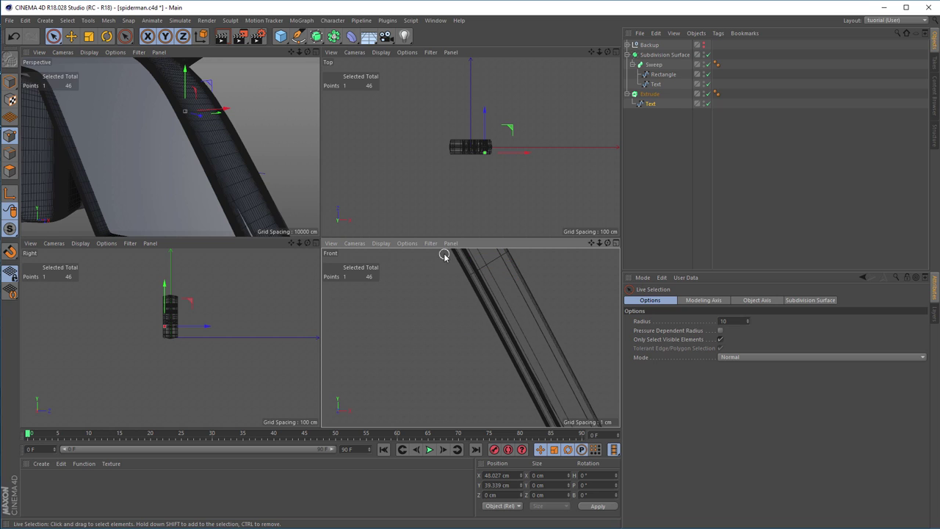
pyautogui.keyDown('alt'); pyautogui.moveTo(517, 369); pyautogui.dragTo(488, 298, button='middle'); pyautogui.keyUp('alt')
pyautogui.keyDown('alt'); pyautogui.moveTo(147, 175); pyautogui.dragTo(245, 168); pyautogui.keyUp('alt')
pyautogui.click(234, 188)
pyautogui.moveTo(472, 392); pyautogui.dragTo(449, 276, button='middle')
pyautogui.moveTo(528, 329); pyautogui.dragTo(509, 315)
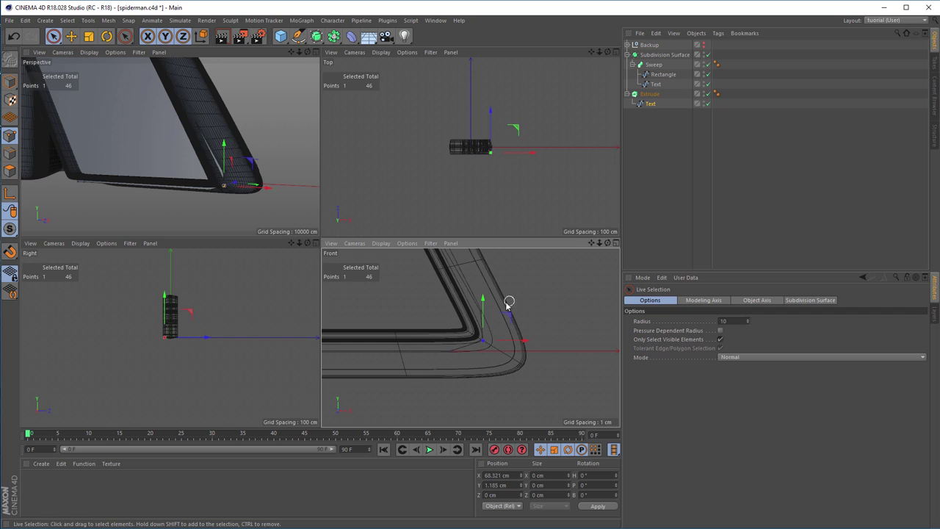
pyautogui.moveTo(504, 282); pyautogui.dragTo(497, 288)
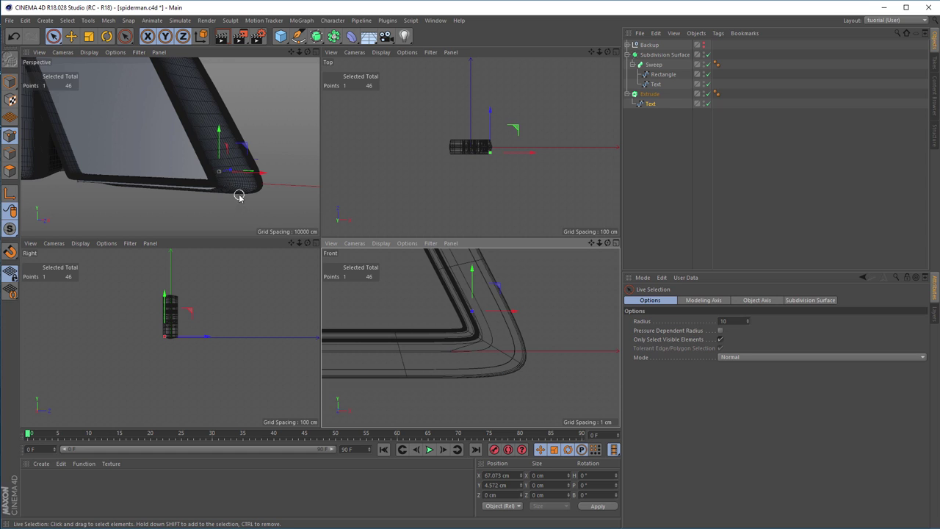
# Snap the selected bottom-edge point to Y 0, then lift it about 1 cm
pyautogui.scroll(3, 213, 165)
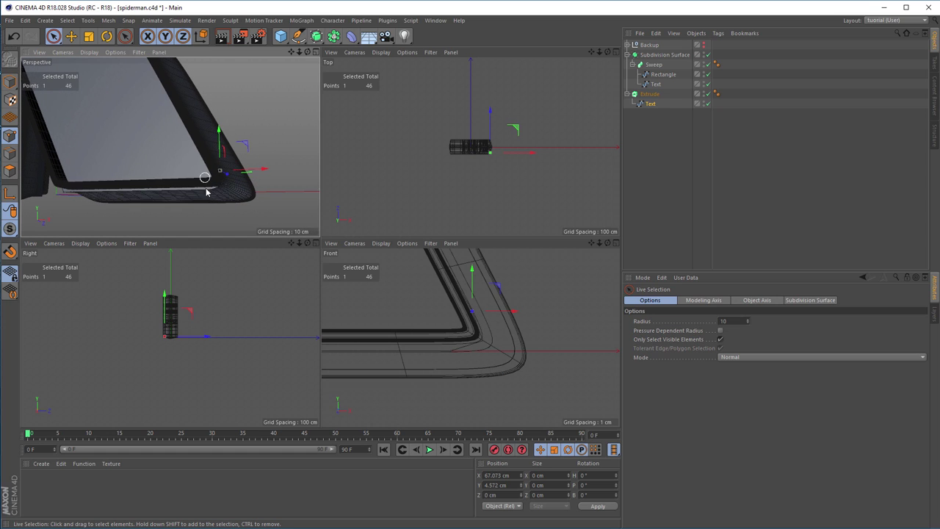
pyautogui.moveTo(472, 310); pyautogui.dragTo(450, 352)
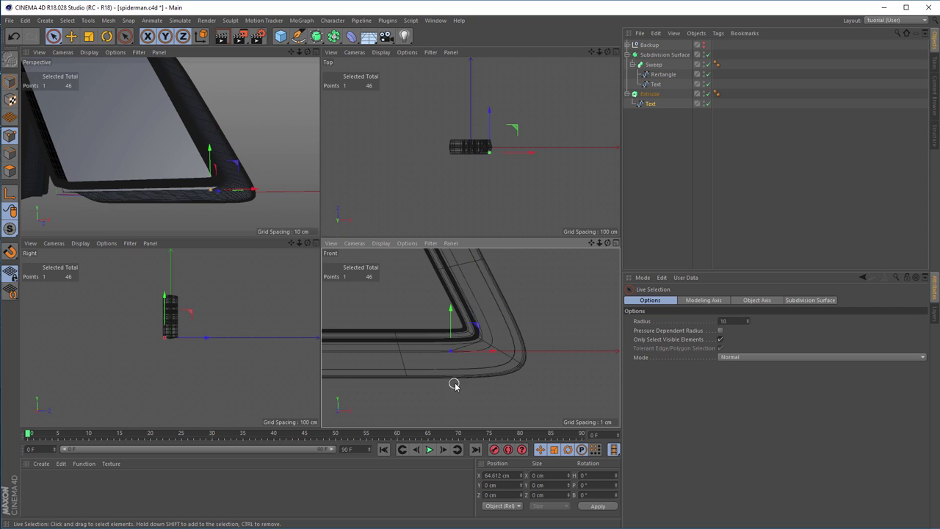
pyautogui.moveTo(449, 314); pyautogui.dragTo(444, 303)
# Select the curve's left corner point and raise it roughly 1.3 cm, then 1.4 cm
pyautogui.click(59, 193)
pyautogui.press('s')
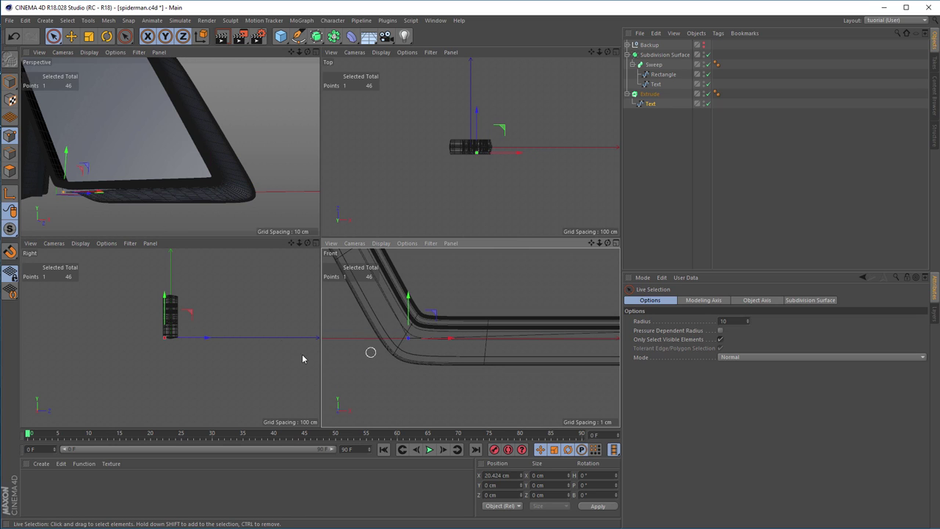
pyautogui.moveTo(410, 294); pyautogui.dragTo(467, 342)
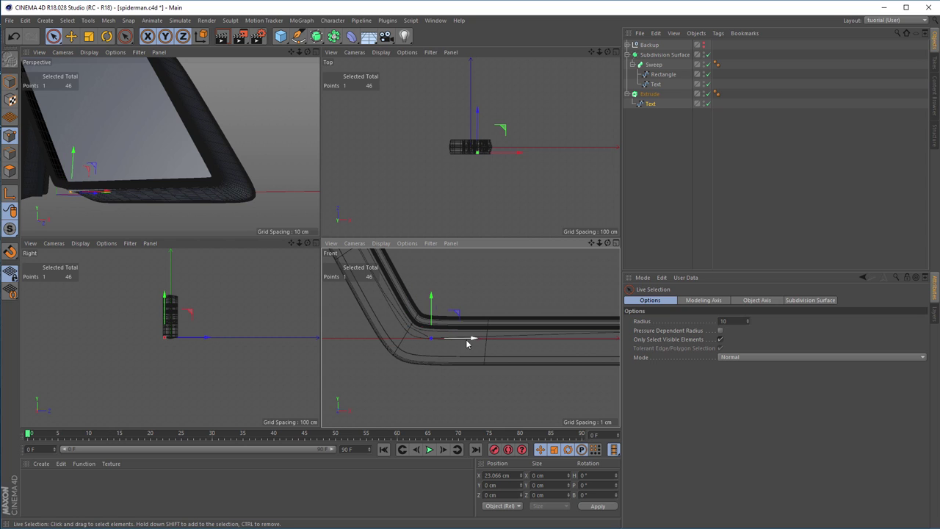
pyautogui.moveTo(433, 294); pyautogui.dragTo(434, 287)
# Select another curve point and move it up and to the right
pyautogui.keyDown('alt'); pyautogui.moveTo(136, 166); pyautogui.dragTo(148, 177); pyautogui.keyUp('alt')
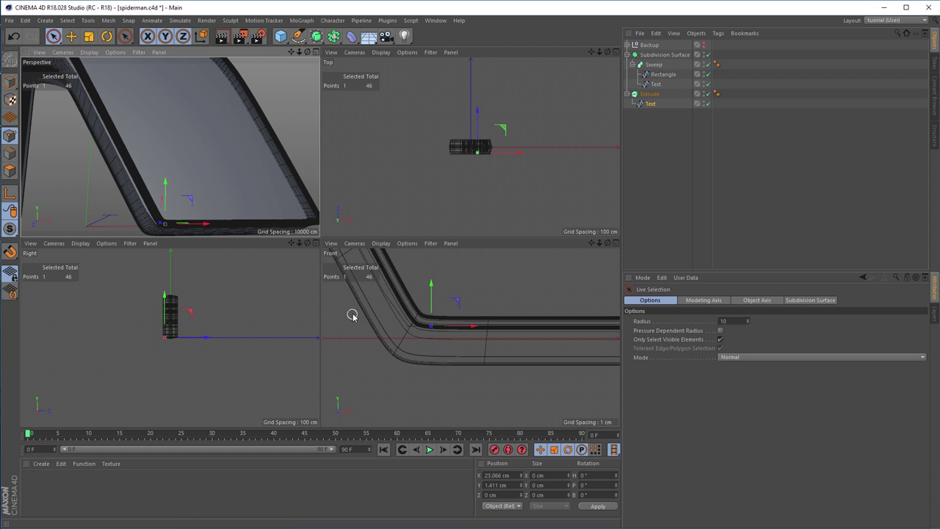
pyautogui.click(406, 326)
pyautogui.moveTo(435, 302); pyautogui.dragTo(441, 292)
# Shift the diagonal-leg point about 1.3 cm to near X -1.77, Y 44.64 cm
pyautogui.moveTo(207, 172)
pyautogui.keyDown('alt'); pyautogui.mouseDown()
pyautogui.moveTo(174, 162)
pyautogui.moveTo(189, 212)
pyautogui.mouseUp(); pyautogui.keyUp('alt')
pyautogui.keyDown('alt'); pyautogui.moveTo(365, 312); pyautogui.dragTo(470, 336, button='middle'); pyautogui.keyUp('alt')
pyautogui.scroll(3, 470, 336)
pyautogui.click(94, 144)
pyautogui.scroll(-5, 424, 365)
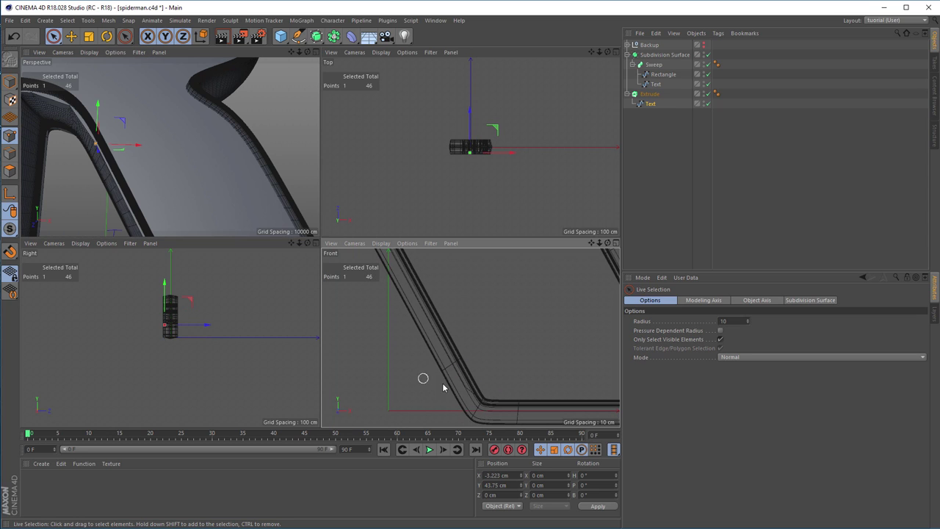
pyautogui.click(465, 377)
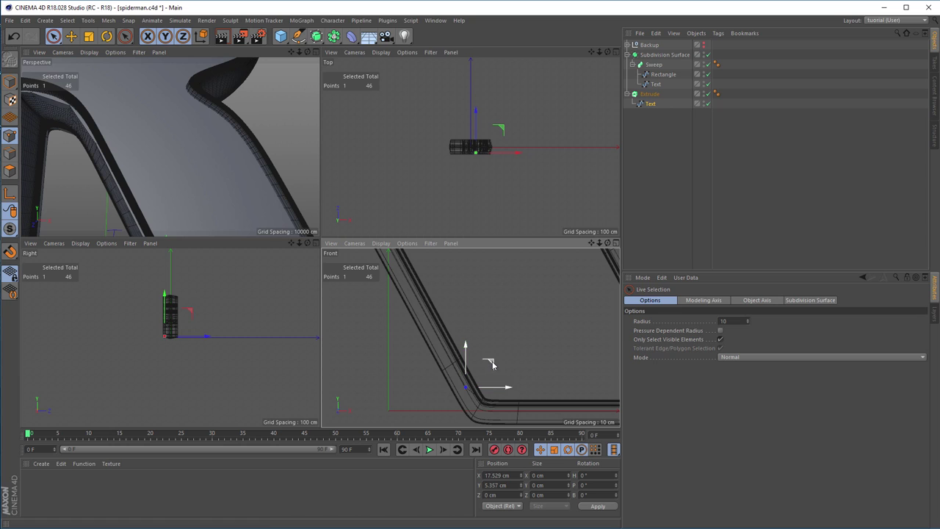
pyautogui.click(465, 388)
pyautogui.scroll(3, 450, 395)
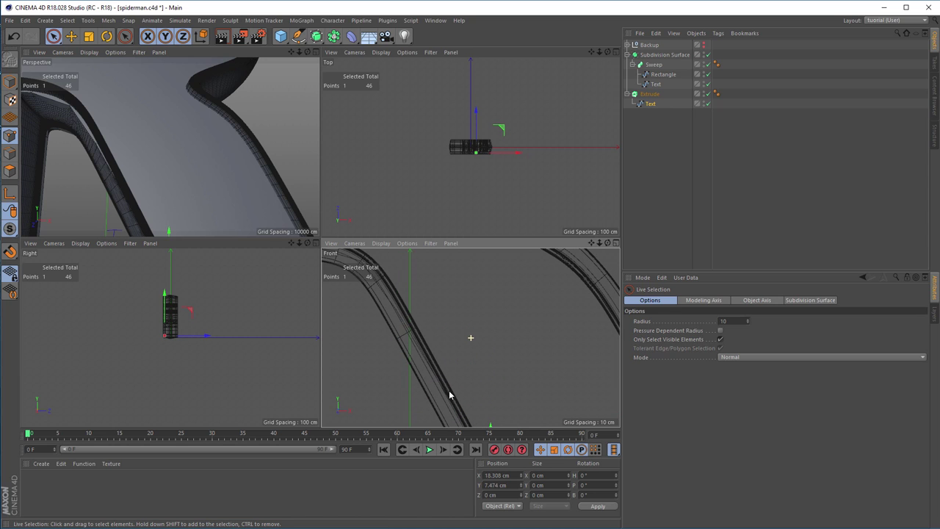
pyautogui.click(397, 312)
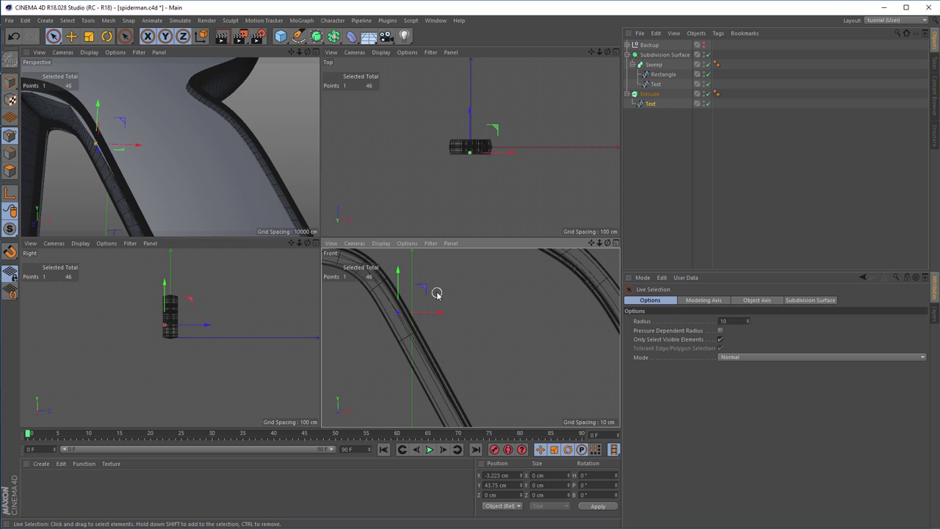
pyautogui.moveTo(425, 285)
pyautogui.mouseDown()
pyautogui.moveTo(428, 272)
pyautogui.moveTo(431, 287)
pyautogui.mouseUp()
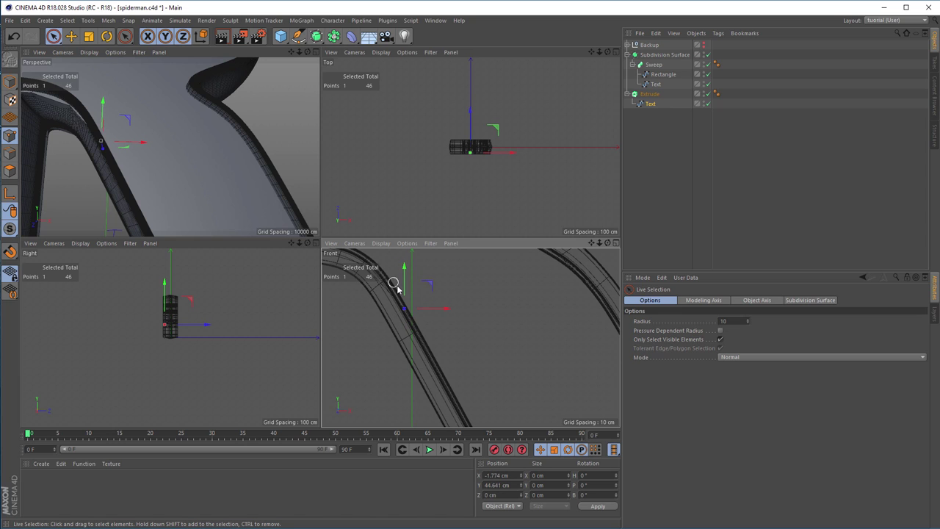
pyautogui.keyDown('alt'); pyautogui.moveTo(394, 282); pyautogui.dragTo(473, 326, button='middle'); pyautogui.keyUp('alt')
# Nudge a top-bend point about 0.9 cm and raise the bend's top-left corner point 1.4 cm
pyautogui.click(440, 309)
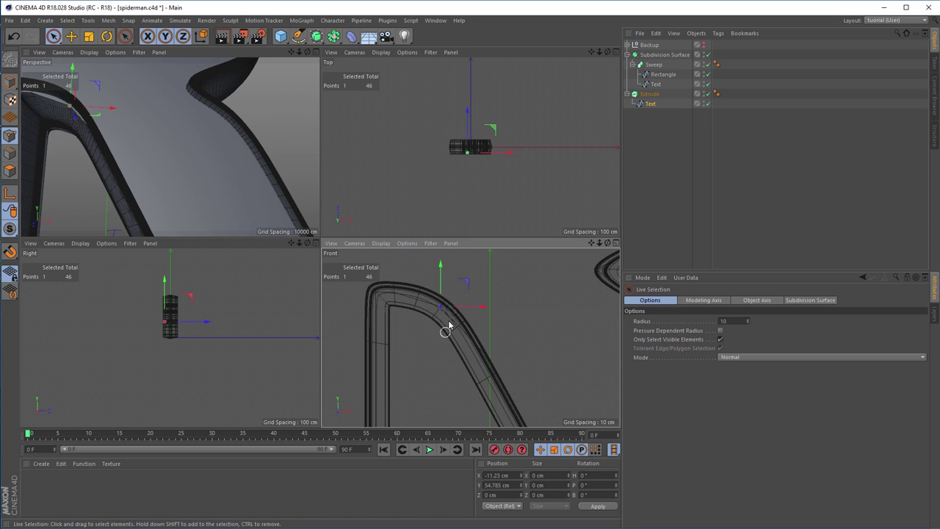
pyautogui.moveTo(464, 281); pyautogui.dragTo(468, 280)
pyautogui.click(424, 315)
pyautogui.click(392, 291)
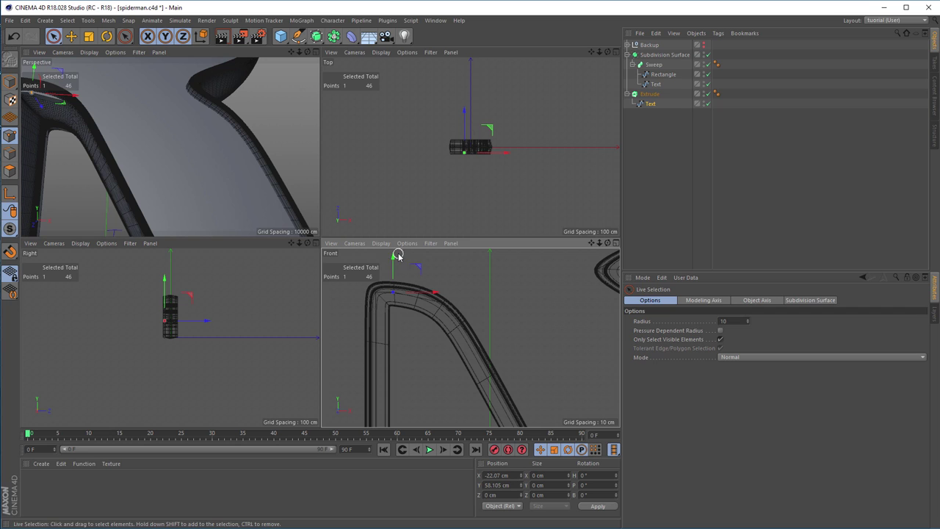
pyautogui.moveTo(394, 257); pyautogui.dragTo(393, 254)
# Line-cut a 47th point into the arch and nudge it about 0.7 cm
pyautogui.press('s')
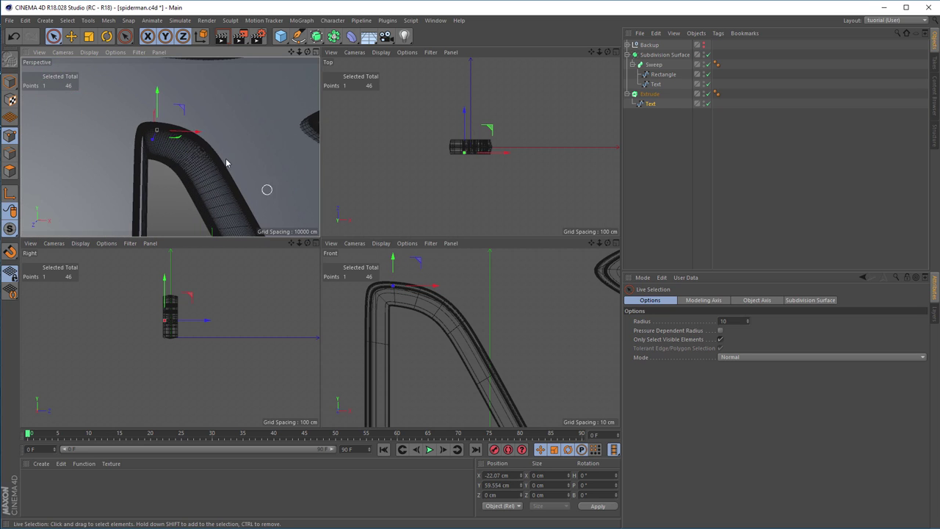
pyautogui.keyDown('alt'); pyautogui.moveTo(239, 192); pyautogui.dragTo(251, 223); pyautogui.keyUp('alt')
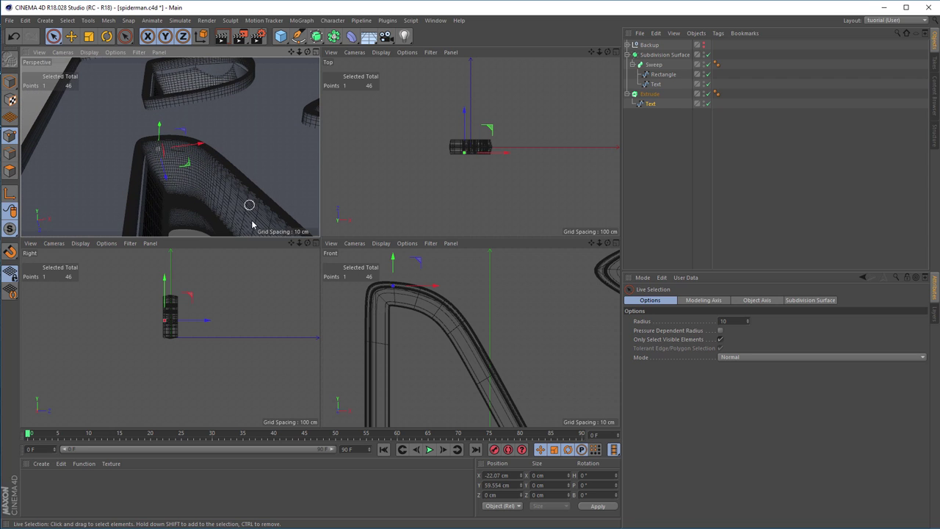
pyautogui.click(416, 302)
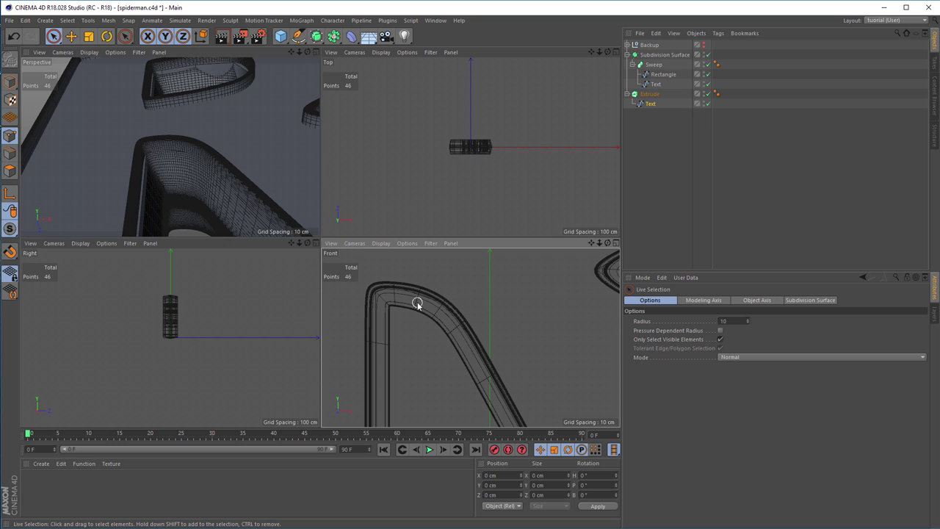
pyautogui.press('k')
pyautogui.press('k')
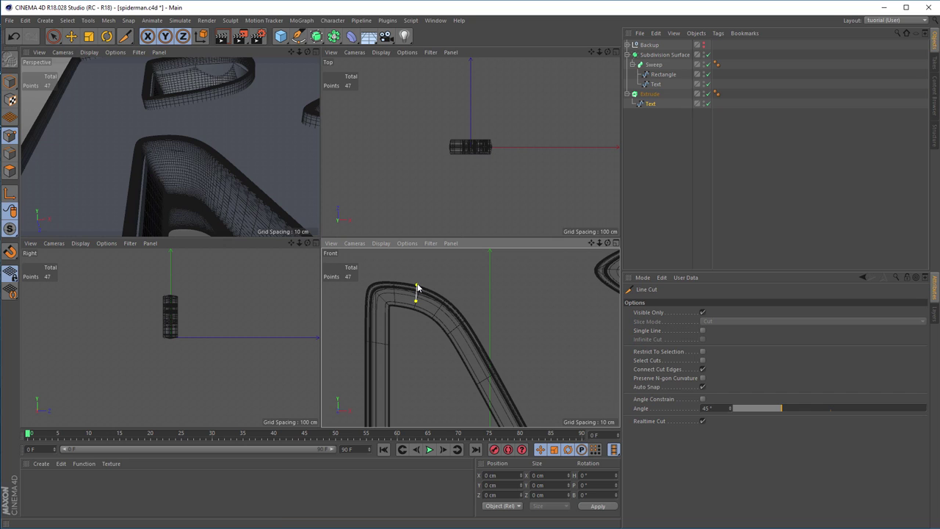
pyautogui.press('space')
pyautogui.click(417, 293)
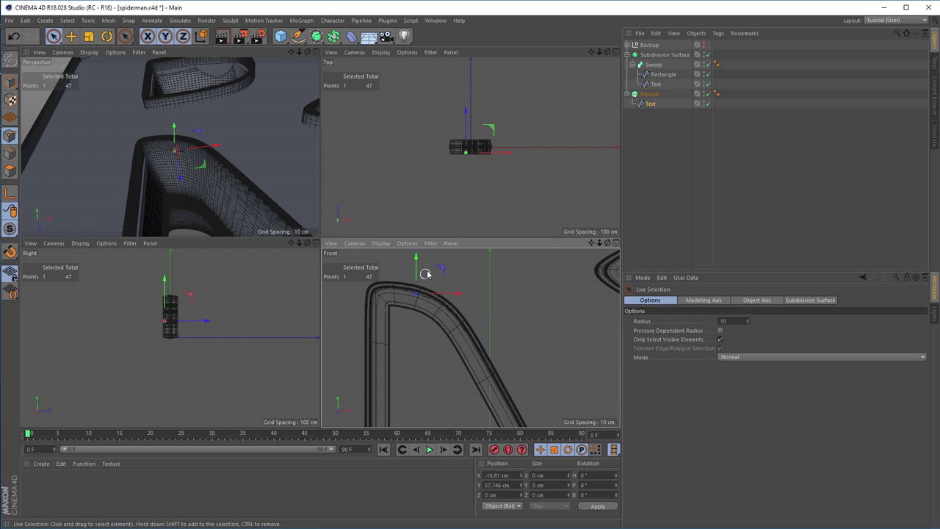
pyautogui.moveTo(443, 271); pyautogui.dragTo(445, 269)
# Move the three points around the arch top left about 0.9 cm, near X -24.9 cm
pyautogui.keyDown('alt'); pyautogui.moveTo(193, 185); pyautogui.dragTo(184, 150); pyautogui.keyUp('alt')
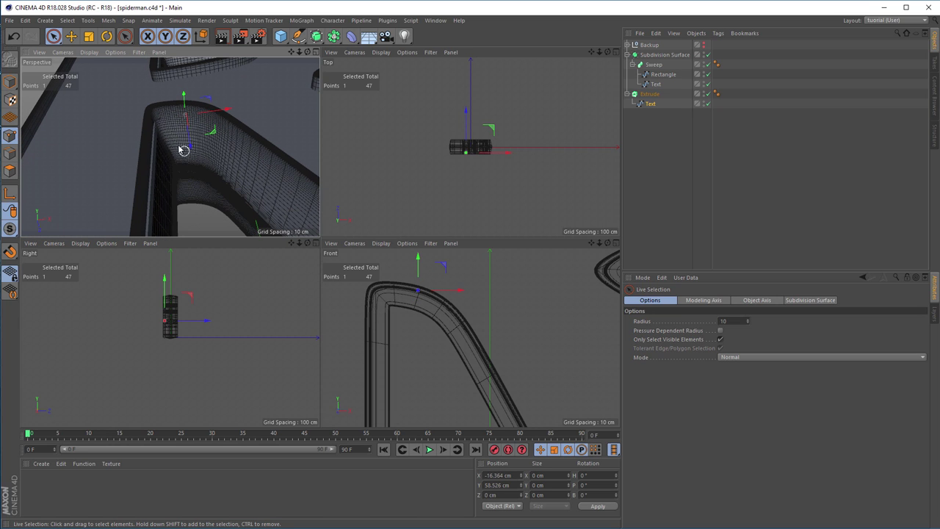
pyautogui.moveTo(157, 116); pyautogui.dragTo(157, 117)
pyautogui.moveTo(427, 298); pyautogui.dragTo(424, 299)
# Select the two points at the bottom corner and bring them into the front view
pyautogui.keyDown('alt'); pyautogui.moveTo(208, 176); pyautogui.dragTo(193, 119); pyautogui.keyUp('alt')
pyautogui.scroll(-3, 207, 121)
pyautogui.moveTo(184, 169); pyautogui.dragTo(188, 214)
pyautogui.scroll(4, 422, 378)
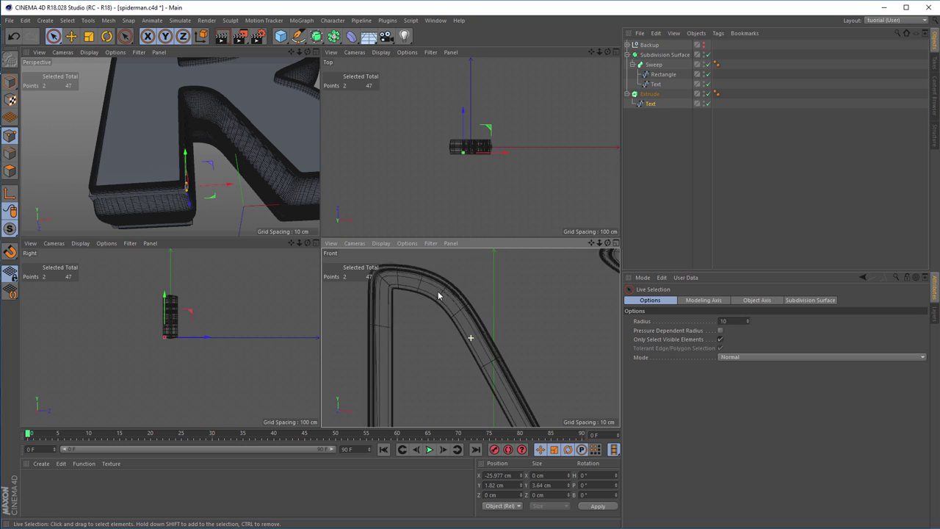
pyautogui.keyDown('alt'); pyautogui.moveTo(413, 419); pyautogui.dragTo(426, 283, button='middle'); pyautogui.keyUp('alt')
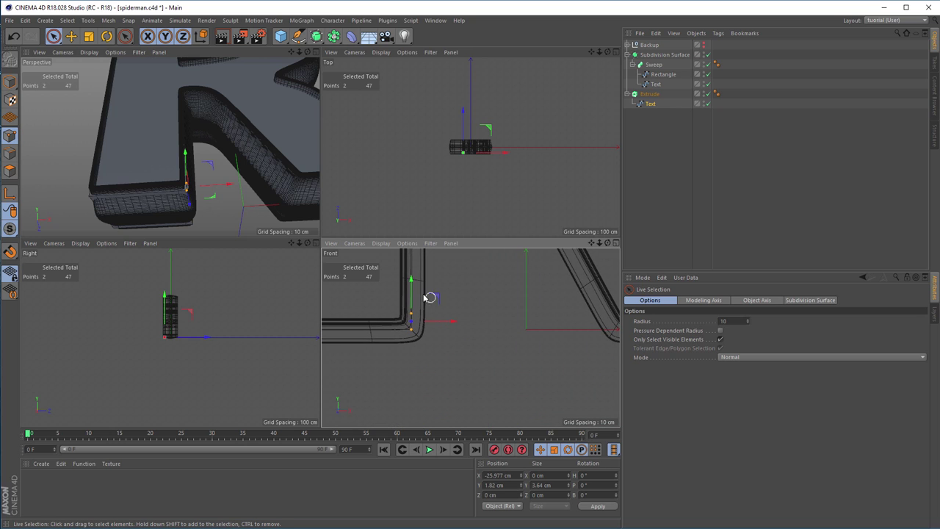
# Lift the two bottom-left corner points, then set a single corner point to Y 0.663 cm
pyautogui.moveTo(411, 281); pyautogui.dragTo(415, 272)
pyautogui.moveTo(451, 312); pyautogui.dragTo(447, 313)
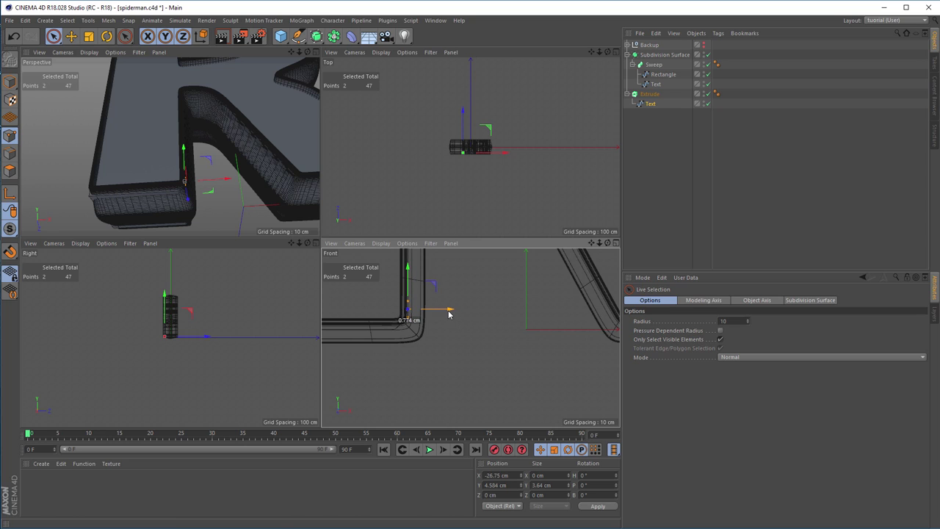
pyautogui.click(394, 330)
pyautogui.moveTo(394, 290); pyautogui.dragTo(374, 320)
pyautogui.keyDown('alt'); pyautogui.moveTo(374, 321); pyautogui.dragTo(507, 319, button='middle'); pyautogui.keyUp('alt')
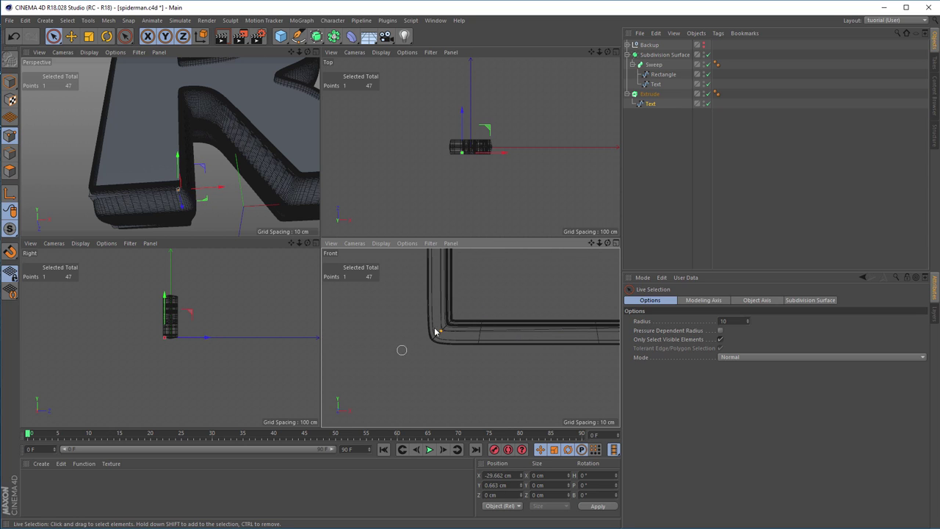
# Move another bottom corner point up and right to about X -68.97 cm, Y 4.46 cm
pyautogui.click(444, 328)
pyautogui.moveTo(465, 308); pyautogui.dragTo(474, 287)
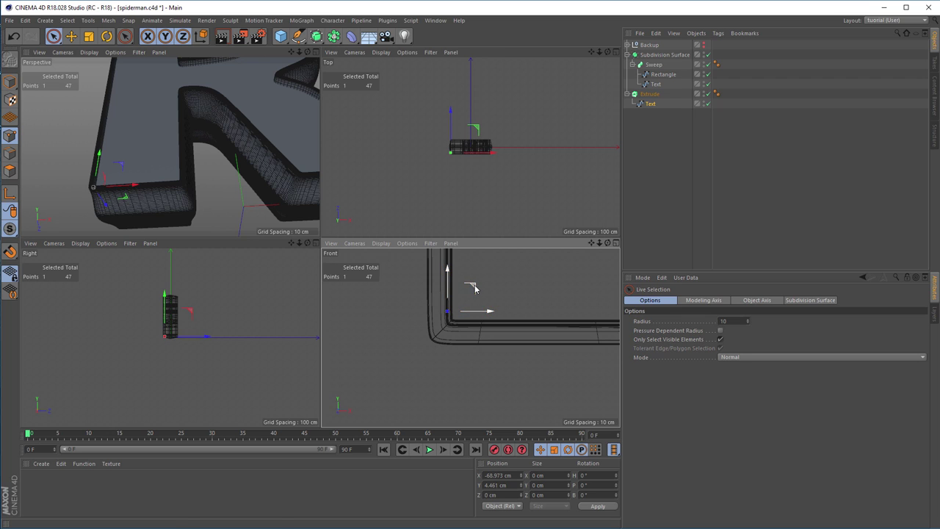
pyautogui.scroll(-5, 470, 335)
pyautogui.scroll(-3, 397, 362)
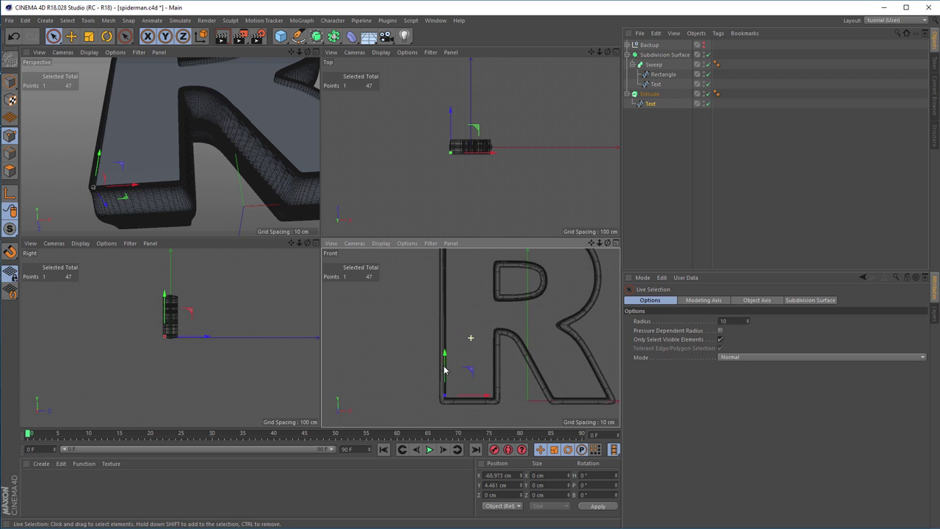
pyautogui.scroll(1, 397, 362)
# Shift the three top-left corner points about 0.6 cm with the XY handle
pyautogui.moveTo(151, 154)
pyautogui.keyDown('alt'); pyautogui.mouseDown()
pyautogui.moveTo(73, 108)
pyautogui.moveTo(171, 172)
pyautogui.moveTo(144, 146)
pyautogui.mouseUp(); pyautogui.keyUp('alt')
pyautogui.scroll(-5, 169, 155)
pyautogui.scroll(5, 273, 138)
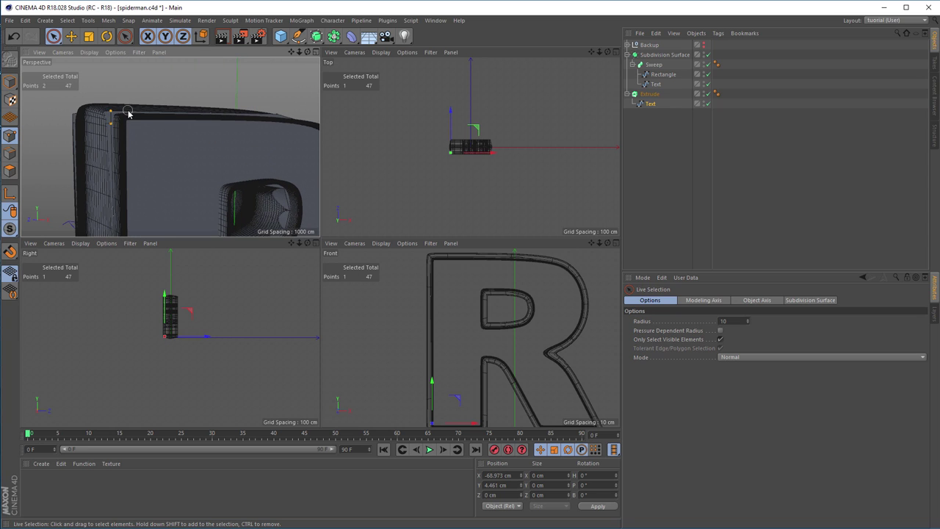
pyautogui.scroll(5, 430, 254)
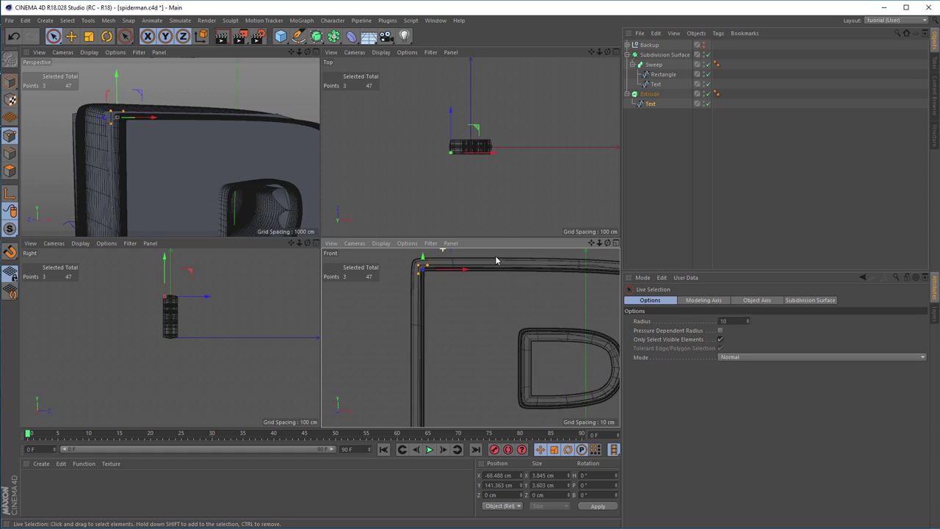
pyautogui.scroll(3, 540, 265)
pyautogui.moveTo(433, 265); pyautogui.dragTo(433, 272)
# Nudge the single top-left corner point to about X -69.13 cm, Y 141.99 cm
pyautogui.keyDown('alt'); pyautogui.moveTo(159, 137); pyautogui.dragTo(108, 113); pyautogui.keyUp('alt')
pyautogui.click(444, 332)
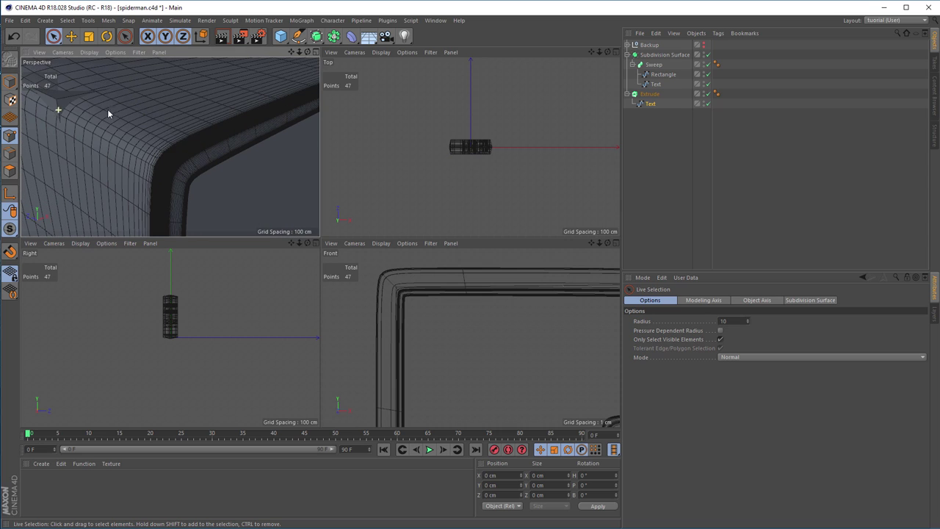
pyautogui.click(396, 286)
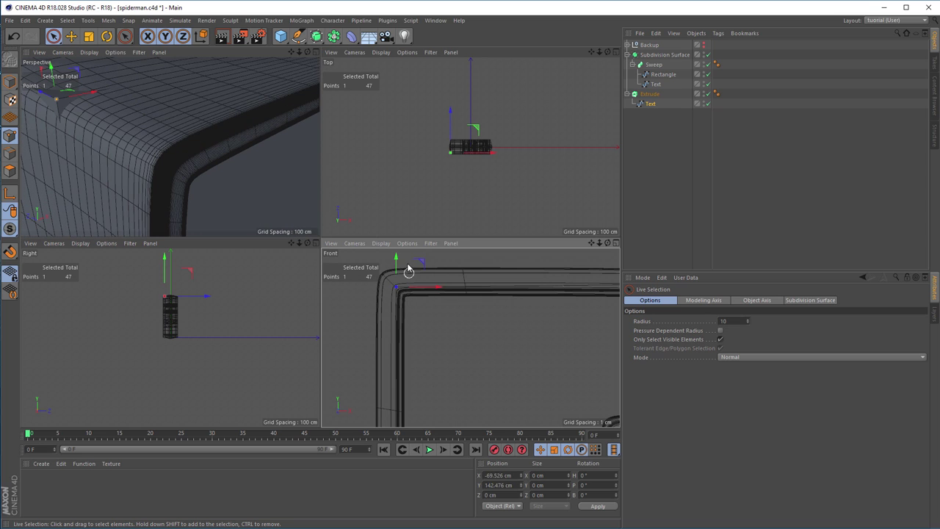
pyautogui.moveTo(424, 264); pyautogui.dragTo(426, 264)
pyautogui.scroll(-6, 183, 165)
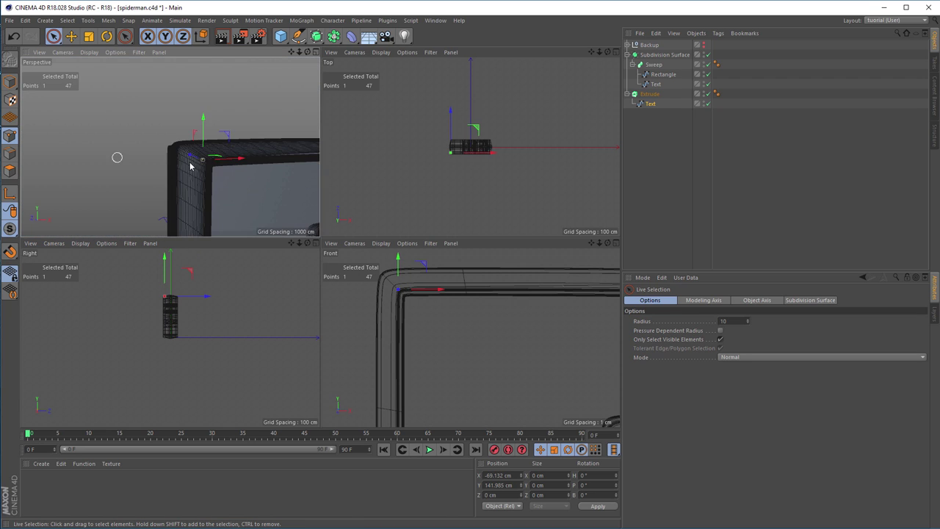
pyautogui.keyDown('alt'); pyautogui.moveTo(143, 123); pyautogui.dragTo(62, 89); pyautogui.keyUp('alt')
pyautogui.keyDown('alt'); pyautogui.moveTo(122, 88); pyautogui.dragTo(168, 154); pyautogui.keyUp('alt')
# Lower a point on the top edge of the R's arch slightly
pyautogui.click(180, 124)
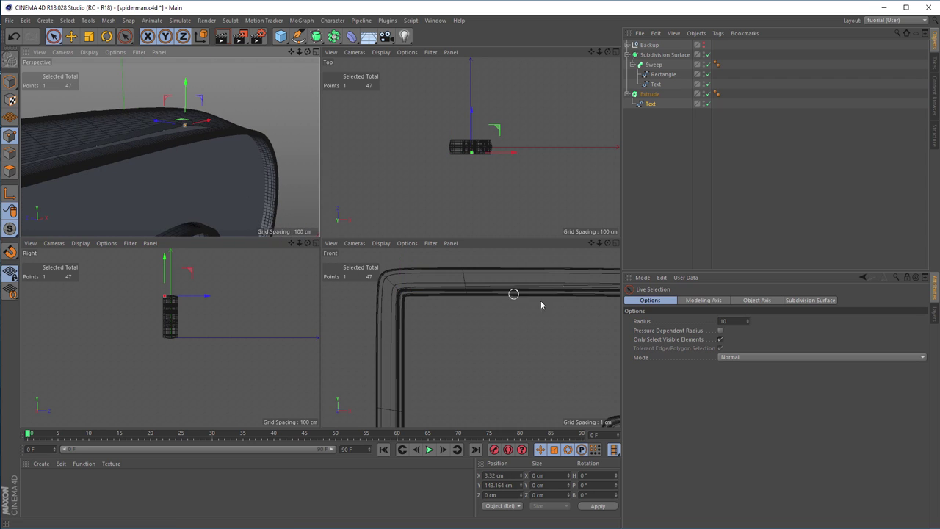
pyautogui.scroll(-5, 445, 306)
pyautogui.scroll(3, 446, 278)
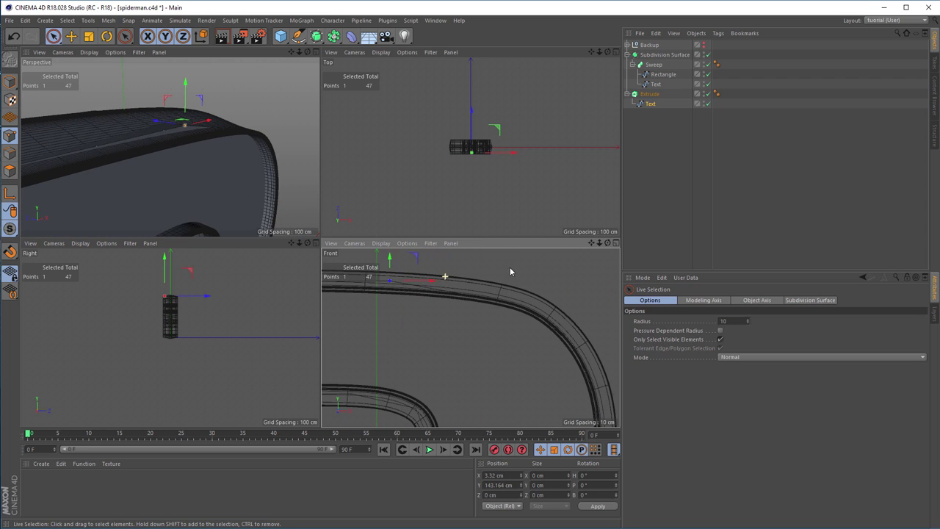
pyautogui.scroll(2, 448, 274)
pyautogui.moveTo(448, 258); pyautogui.dragTo(448, 270)
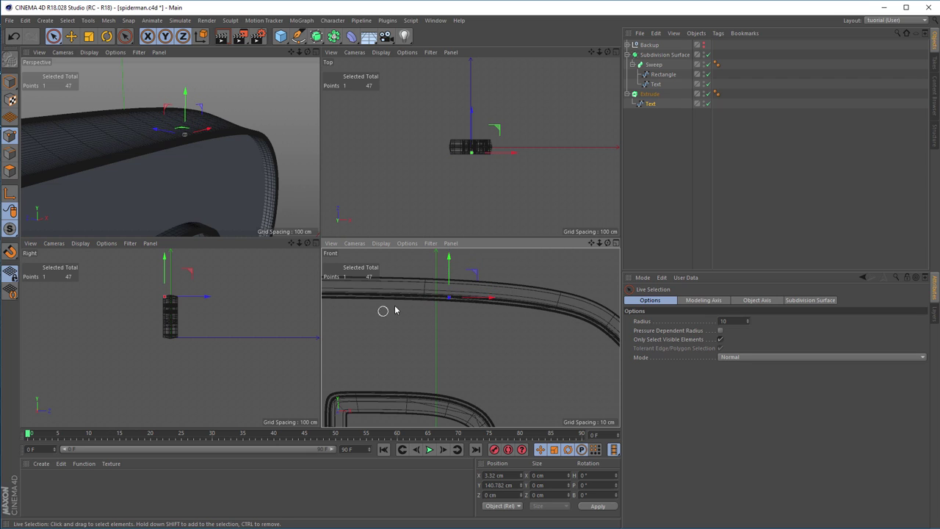
pyautogui.scroll(3, 388, 311)
# Raise two arch points about 1 cm, the latest to X -6.54 cm, Y 115.46 cm
pyautogui.keyDown('alt'); pyautogui.moveTo(176, 152); pyautogui.dragTo(234, 131); pyautogui.keyUp('alt')
pyautogui.scroll(-3, 191, 130)
pyautogui.keyDown('alt'); pyautogui.moveTo(230, 174); pyautogui.dragTo(268, 163); pyautogui.keyUp('alt')
pyautogui.click(245, 158)
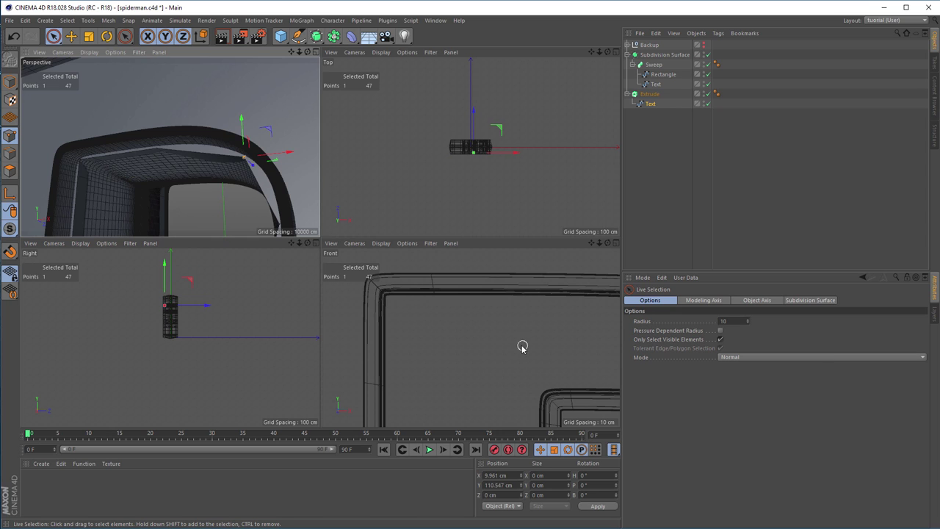
pyautogui.scroll(-3, 522, 347)
pyautogui.scroll(8, 490, 346)
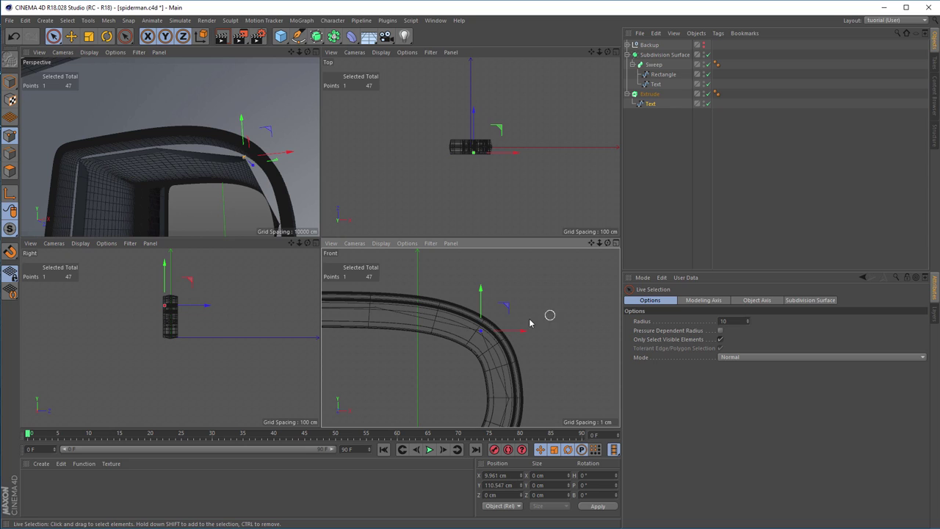
pyautogui.moveTo(506, 306); pyautogui.dragTo(507, 297)
pyautogui.click(369, 308)
pyautogui.moveTo(375, 267); pyautogui.dragTo(376, 260)
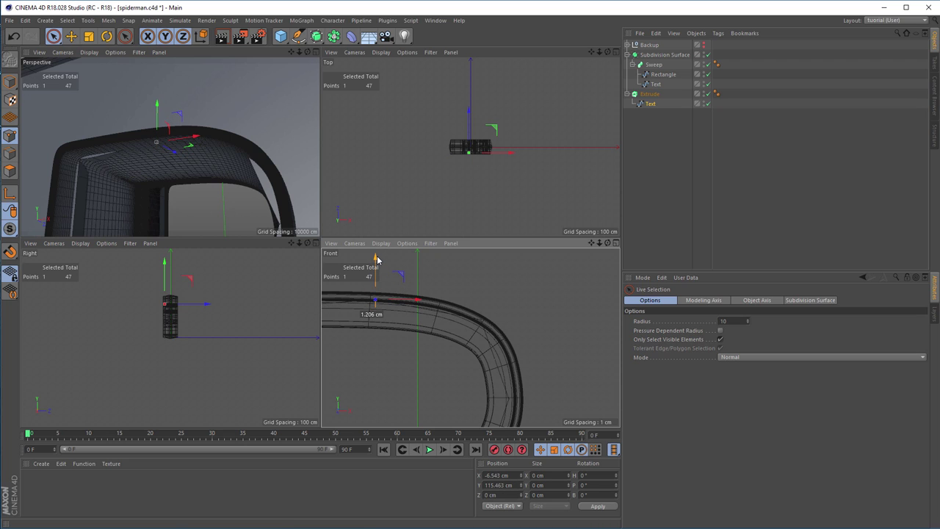
# Raise one curve point about 1 cm and push a right-side point about 1.6 cm right
pyautogui.press('k')
pyautogui.press('k')
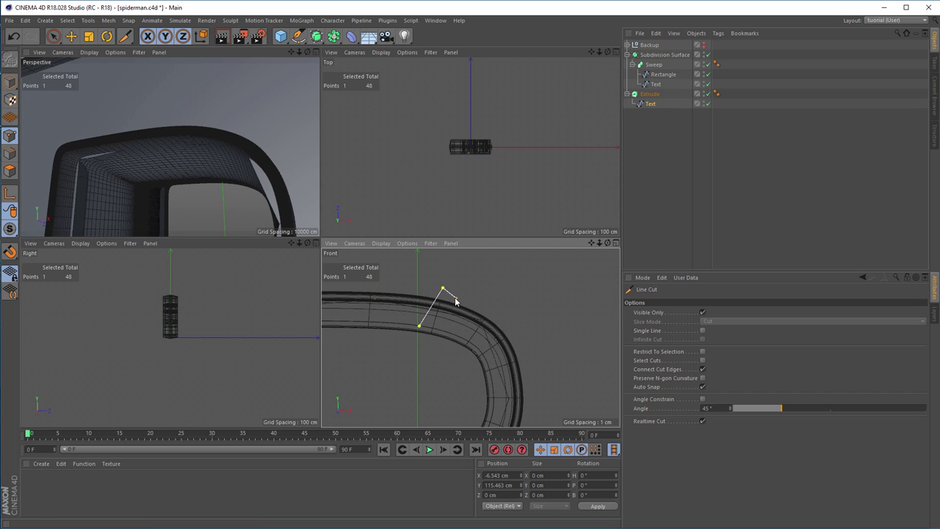
pyautogui.press('space')
pyautogui.click(426, 312)
pyautogui.press('e')
pyautogui.moveTo(453, 286); pyautogui.dragTo(454, 279)
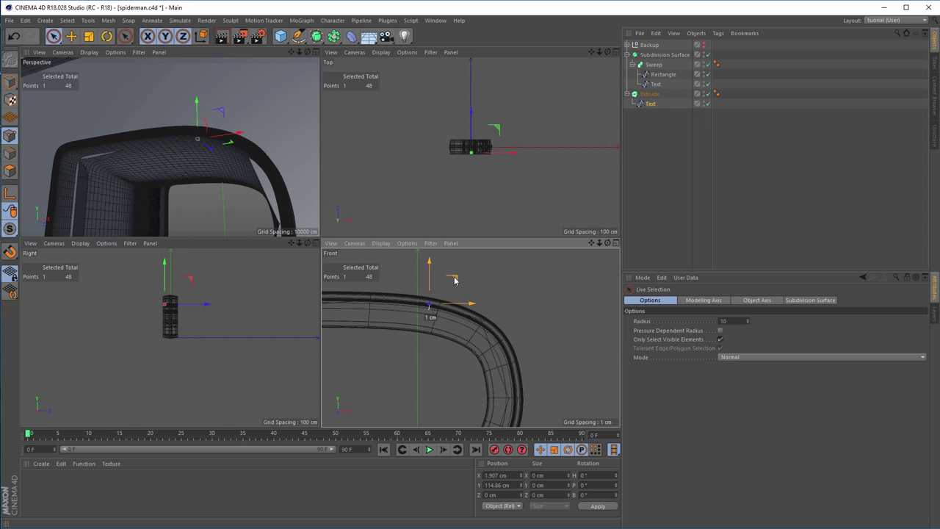
pyautogui.keyDown('alt'); pyautogui.moveTo(503, 369); pyautogui.dragTo(478, 306, button='middle'); pyautogui.keyUp('alt')
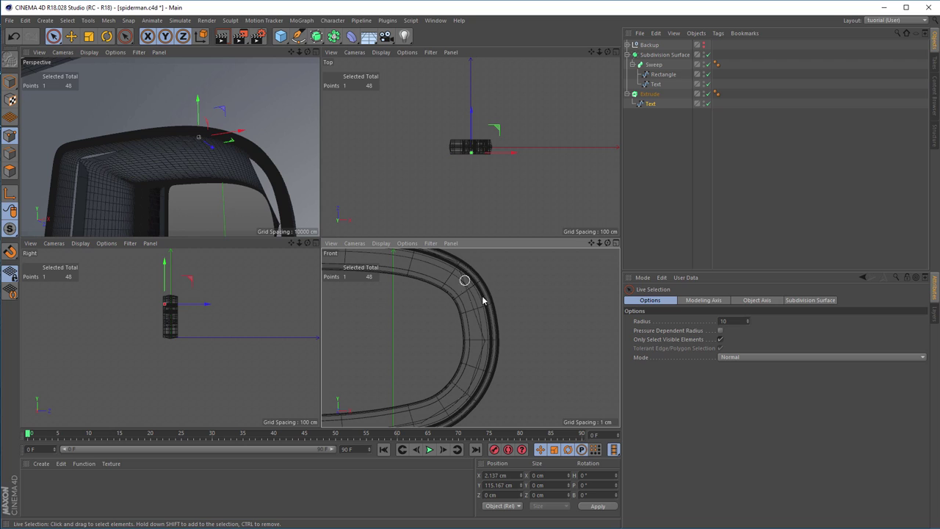
pyautogui.click(485, 341)
pyautogui.moveTo(526, 345); pyautogui.dragTo(537, 344)
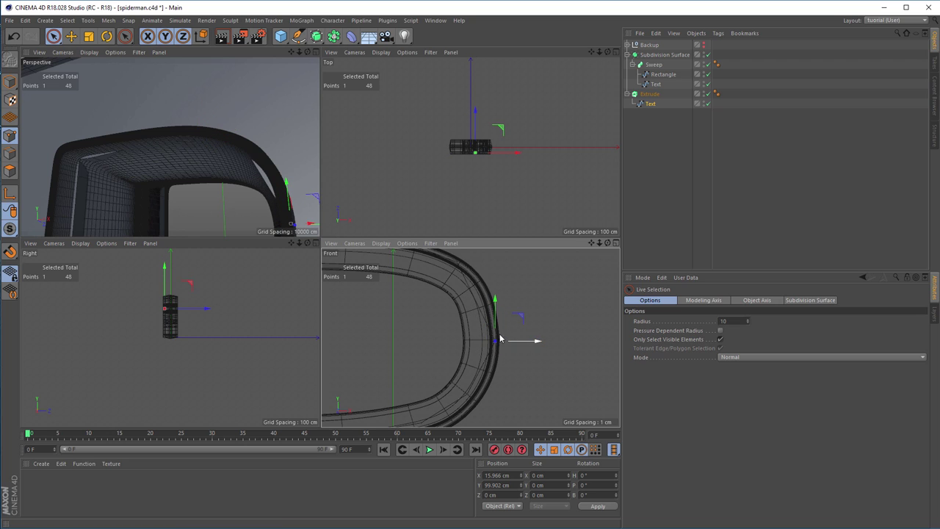
# Cancel a trial line cut, then move two right-side curve points slightly up and right
pyautogui.press('k')
pyautogui.press('k')
pyautogui.click(438, 309)
pyautogui.click(503, 288)
pyautogui.press('space')
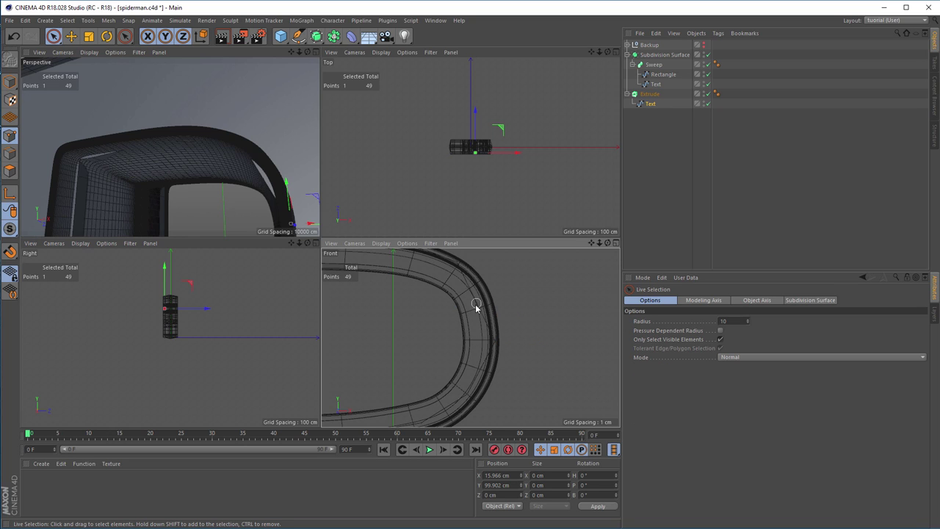
pyautogui.moveTo(469, 287); pyautogui.dragTo(496, 339)
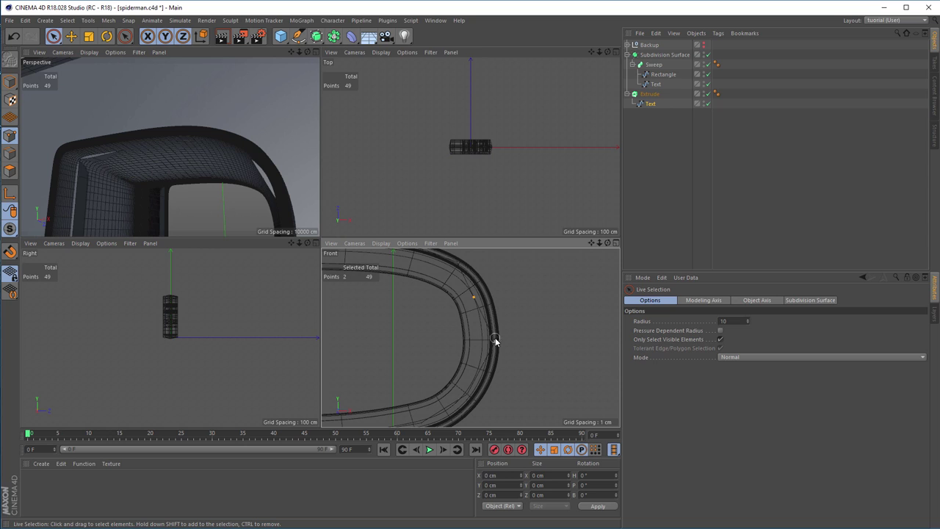
pyautogui.moveTo(522, 298); pyautogui.dragTo(523, 295)
# Pull the outer point left about 2 cm and move a lower point to X 12.42 cm, Y 90.07 cm
pyautogui.scroll(1, 506, 345)
pyautogui.moveTo(502, 330)
pyautogui.keyDown('alt'); pyautogui.mouseDown(button='middle')
pyautogui.moveTo(502, 291)
pyautogui.moveTo(500, 317)
pyautogui.mouseUp(button='middle'); pyautogui.keyUp('alt')
pyautogui.click(502, 310)
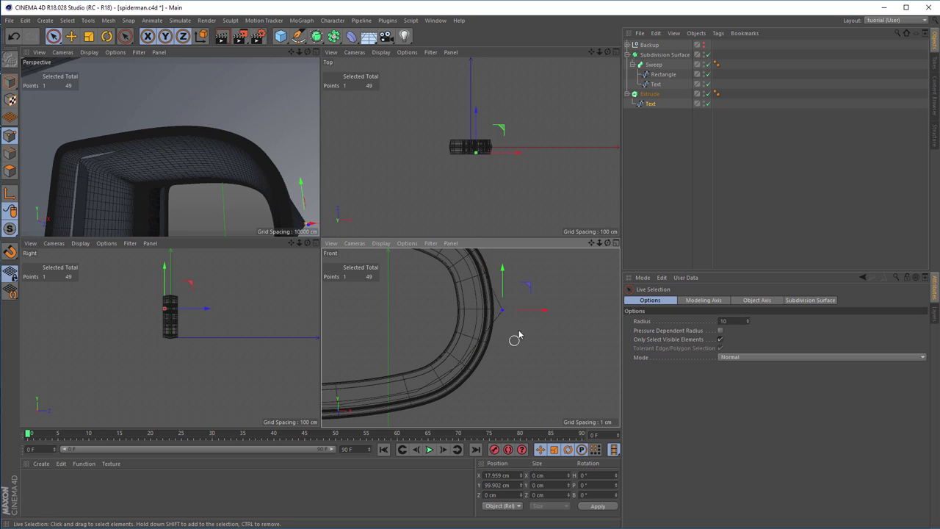
pyautogui.moveTo(544, 310); pyautogui.dragTo(530, 314)
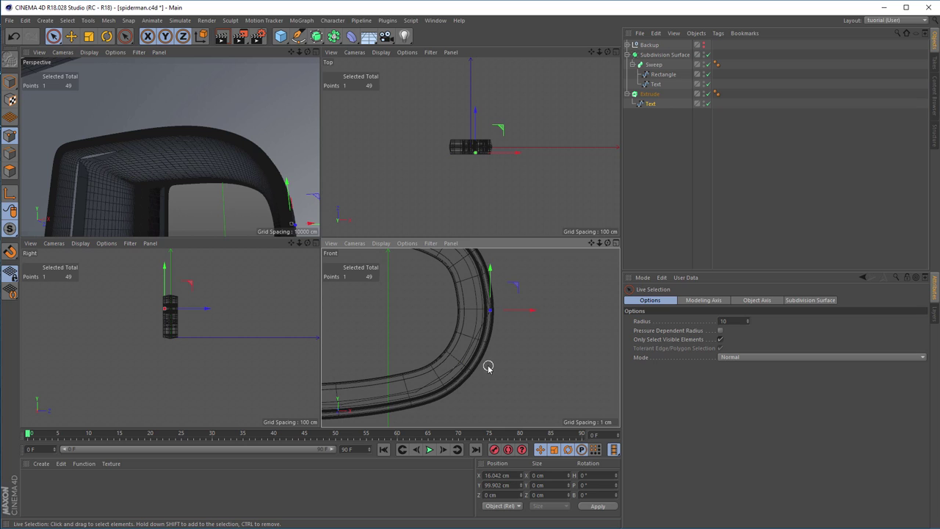
pyautogui.click(462, 364)
pyautogui.moveTo(489, 336); pyautogui.dragTo(494, 351)
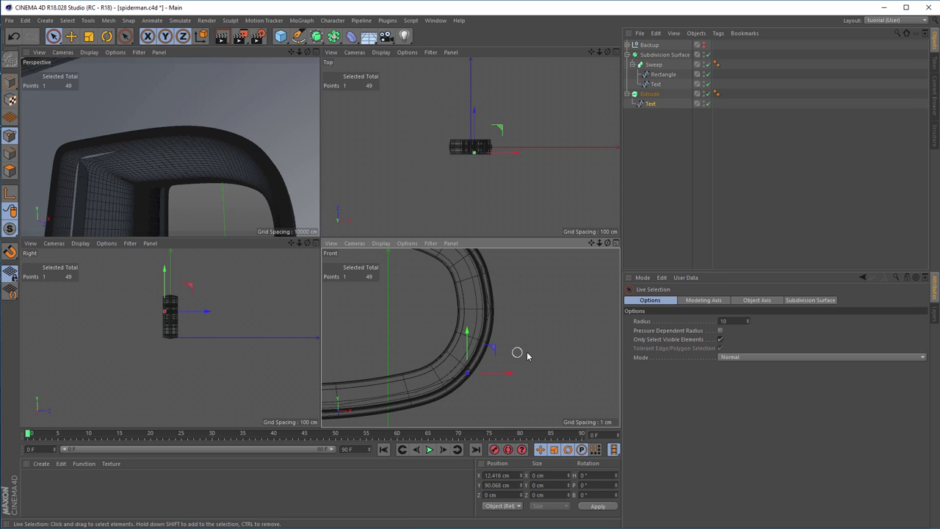
# Move a lower bowl point left and down, lowering it about 1.5 cm
pyautogui.press('k')
pyautogui.press('k')
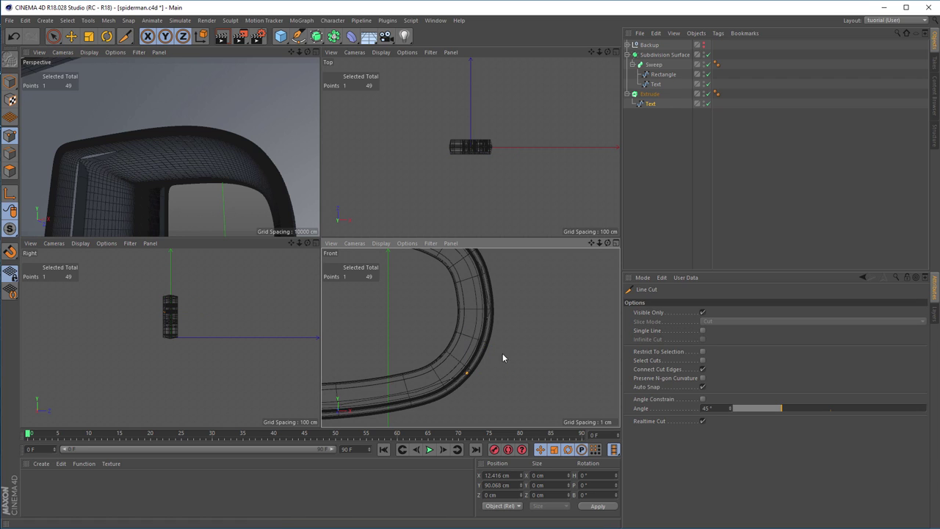
pyautogui.keyDown('alt'); pyautogui.moveTo(288, 205); pyautogui.dragTo(171, 101); pyautogui.keyUp('alt')
pyautogui.keyDown('alt'); pyautogui.moveTo(196, 137); pyautogui.dragTo(287, 103); pyautogui.keyUp('alt')
pyautogui.press('space')
pyautogui.keyDown('alt'); pyautogui.moveTo(495, 361); pyautogui.dragTo(559, 288, button='middle'); pyautogui.keyUp('alt')
pyautogui.moveTo(558, 288); pyautogui.dragTo(499, 303)
pyautogui.moveTo(480, 272); pyautogui.dragTo(478, 288)
# Lower the next two bowl points about 1.2 and 1.5 cm, the latest to X -26.67 cm, Y 84.16 cm
pyautogui.keyDown('alt'); pyautogui.moveTo(236, 219); pyautogui.dragTo(270, 159); pyautogui.keyUp('alt')
pyautogui.click(403, 326)
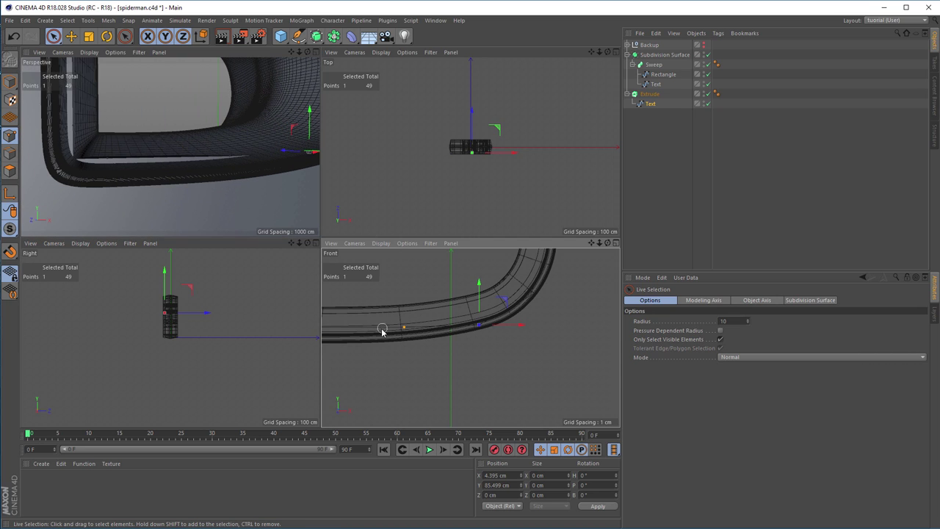
pyautogui.moveTo(404, 288); pyautogui.dragTo(405, 295)
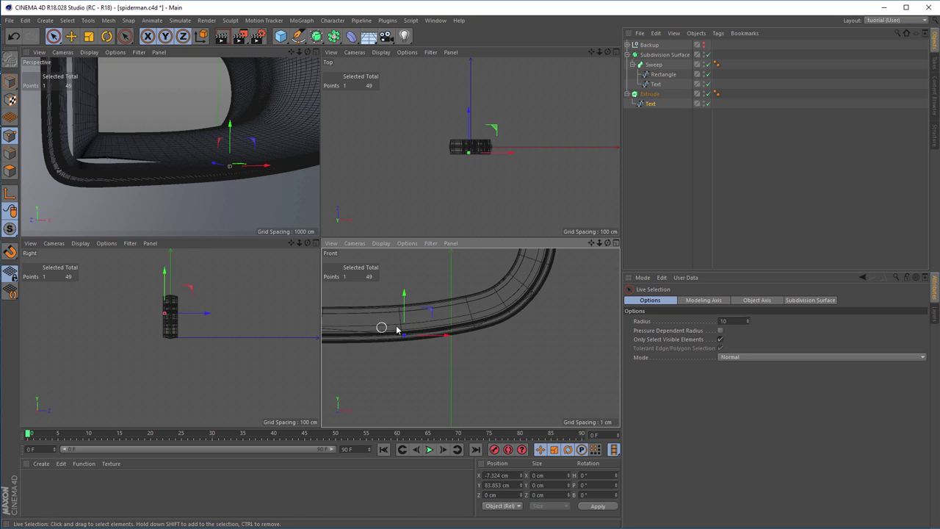
pyautogui.keyDown('alt'); pyautogui.moveTo(382, 325); pyautogui.dragTo(508, 318, button='middle'); pyautogui.keyUp('alt')
pyautogui.click(428, 314)
pyautogui.moveTo(430, 276); pyautogui.dragTo(430, 287)
pyautogui.click(432, 292)
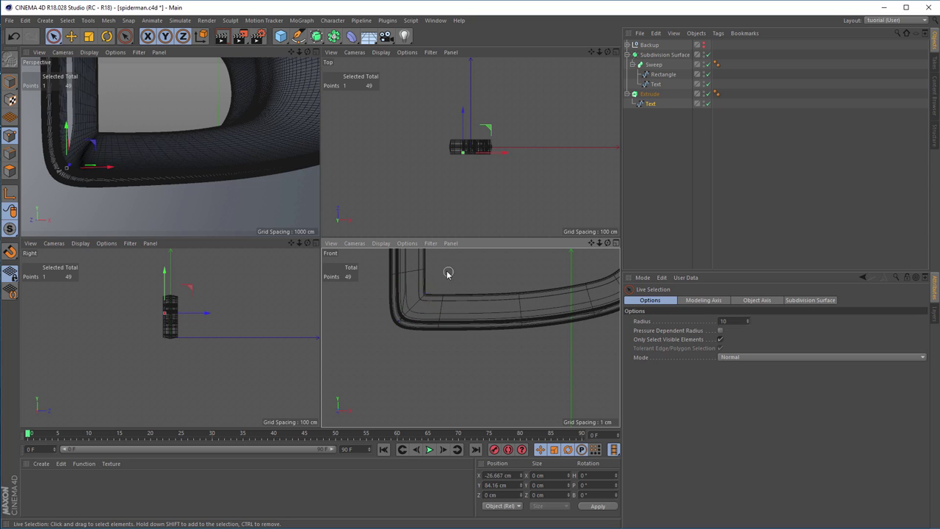
# Shift a point and then the upper-left corner point each about 1.5 cm left
pyautogui.click(404, 291)
pyautogui.moveTo(446, 292); pyautogui.dragTo(435, 292)
pyautogui.keyDown('alt'); pyautogui.moveTo(416, 285); pyautogui.dragTo(433, 339, button='middle'); pyautogui.keyUp('alt')
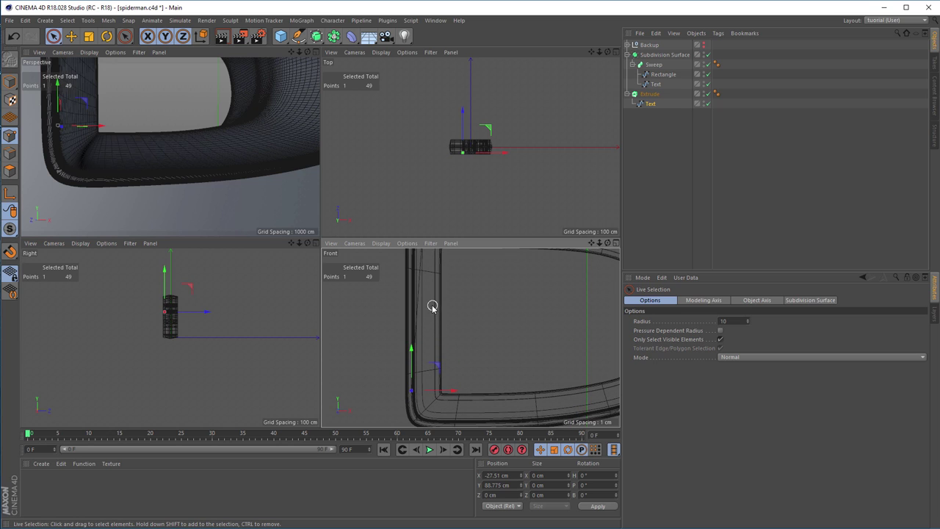
pyautogui.scroll(-5, 432, 307)
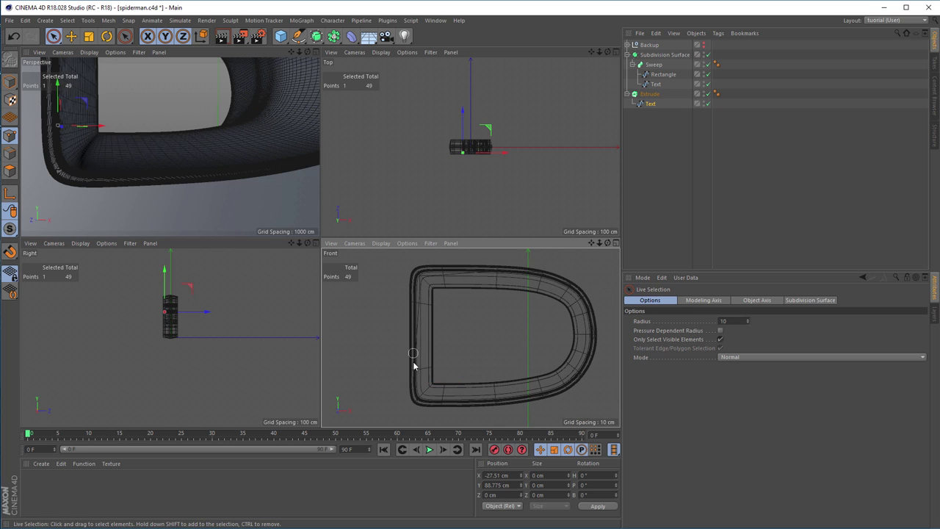
pyautogui.click(417, 284)
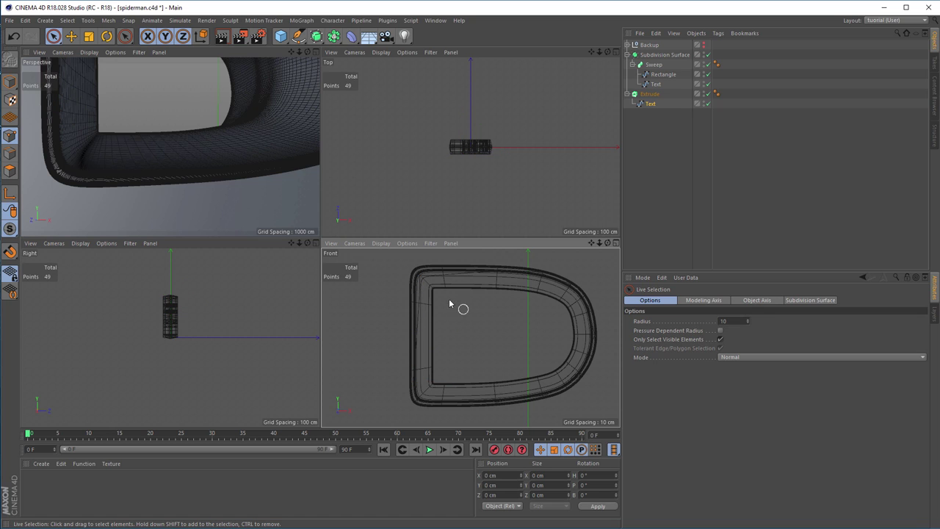
pyautogui.scroll(5, 443, 291)
pyautogui.keyDown('alt'); pyautogui.moveTo(487, 284); pyautogui.dragTo(518, 342, button='middle'); pyautogui.keyUp('alt')
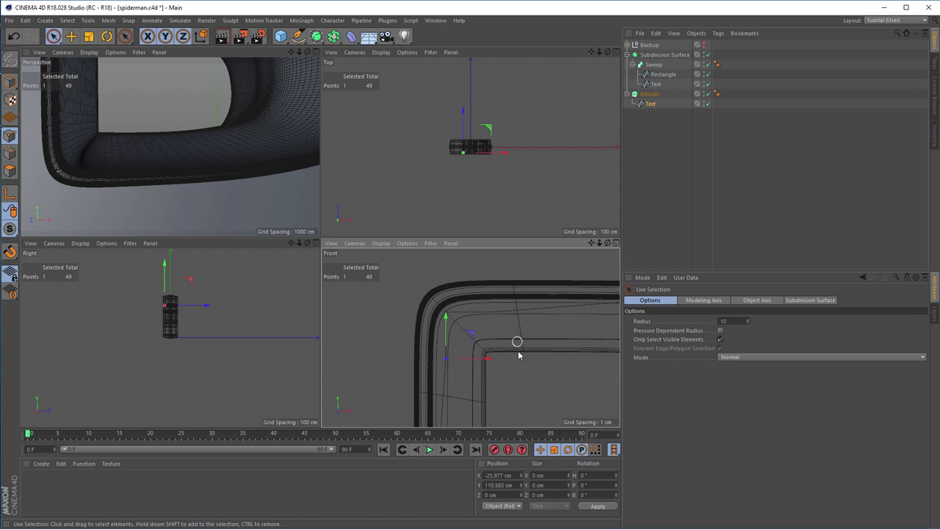
pyautogui.moveTo(487, 359); pyautogui.dragTo(471, 359)
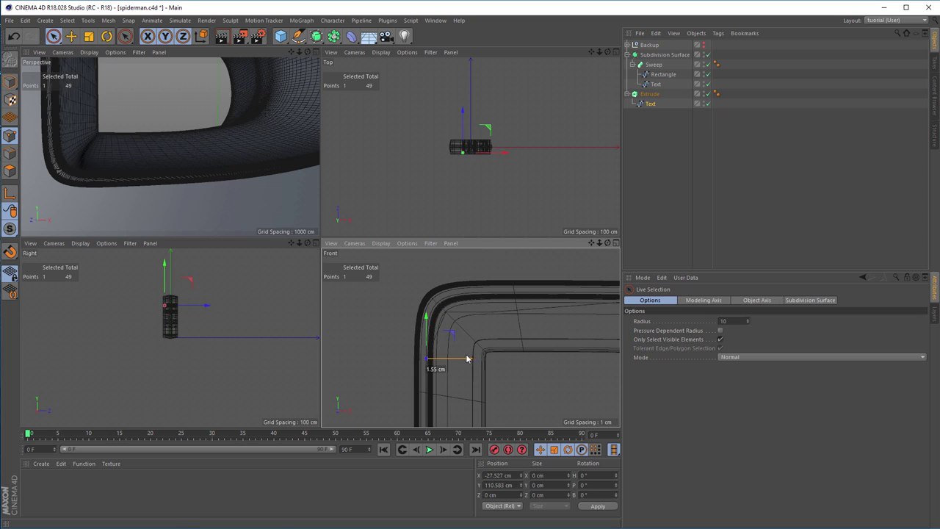
# Nudge two inner corner points up to about X -22.28 cm, Y 116.08 cm and check in Perspective
pyautogui.click(445, 318)
pyautogui.click(438, 305)
pyautogui.moveTo(464, 281); pyautogui.dragTo(491, 254)
pyautogui.click(492, 313)
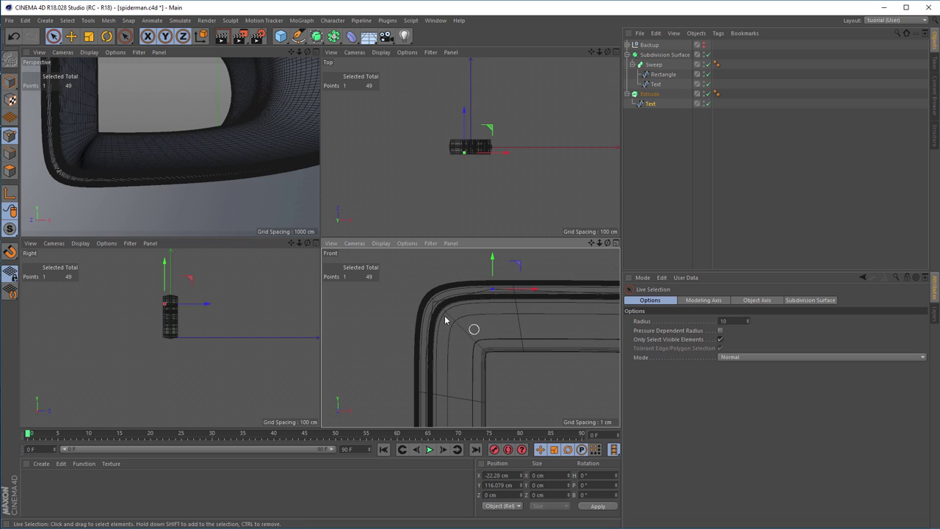
pyautogui.keyDown('alt'); pyautogui.moveTo(185, 166); pyautogui.dragTo(169, 13); pyautogui.keyUp('alt')
pyautogui.keyDown('alt'); pyautogui.moveTo(179, 103); pyautogui.dragTo(143, 147); pyautogui.keyUp('alt')
# Maximise the Perspective view and orbit around the whole swept R to inspect its outline
pyautogui.scroll(-3, 236, 151)
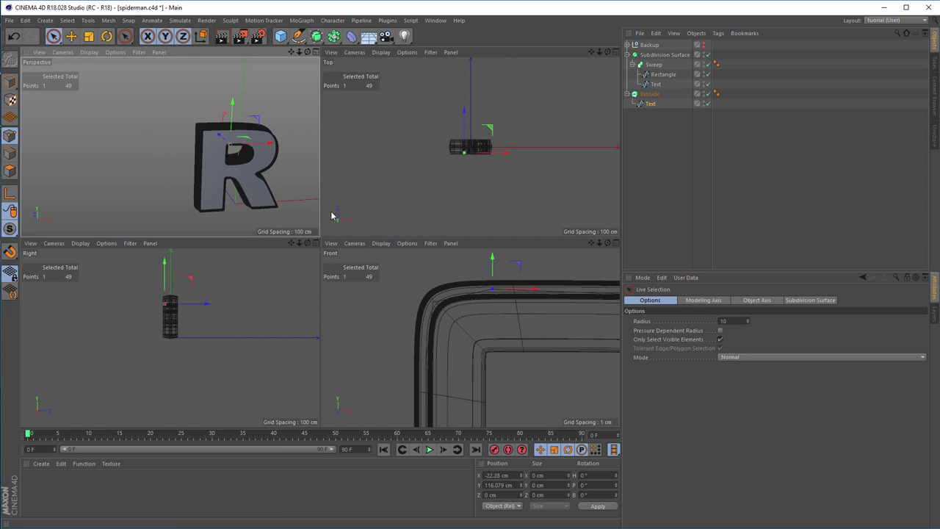
pyautogui.middleClick(231, 174)
pyautogui.keyDown('alt'); pyautogui.moveTo(495, 235); pyautogui.dragTo(363, 165); pyautogui.keyUp('alt')
pyautogui.scroll(10, 364, 165)
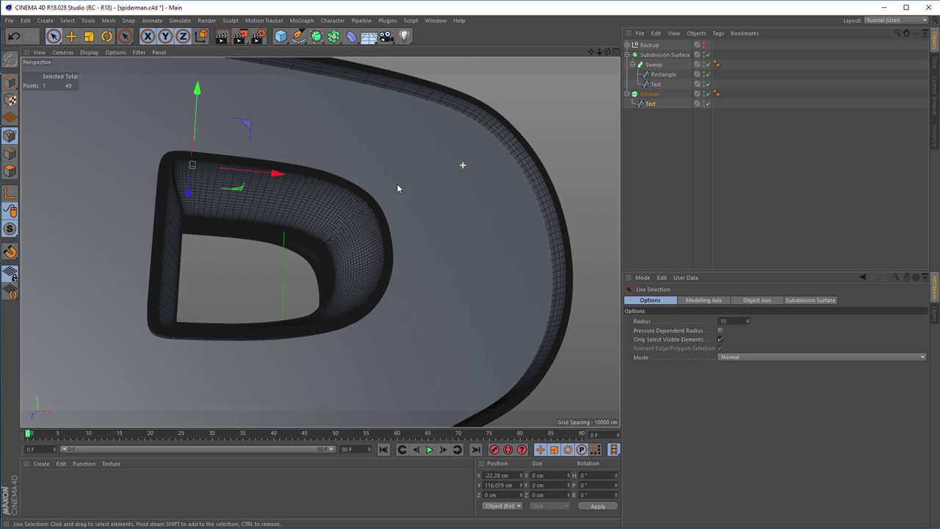
pyautogui.scroll(-5, 397, 188)
pyautogui.keyDown('alt'); pyautogui.moveTo(397, 188); pyautogui.dragTo(403, 158); pyautogui.keyUp('alt')
pyautogui.scroll(-4, 341, 183)
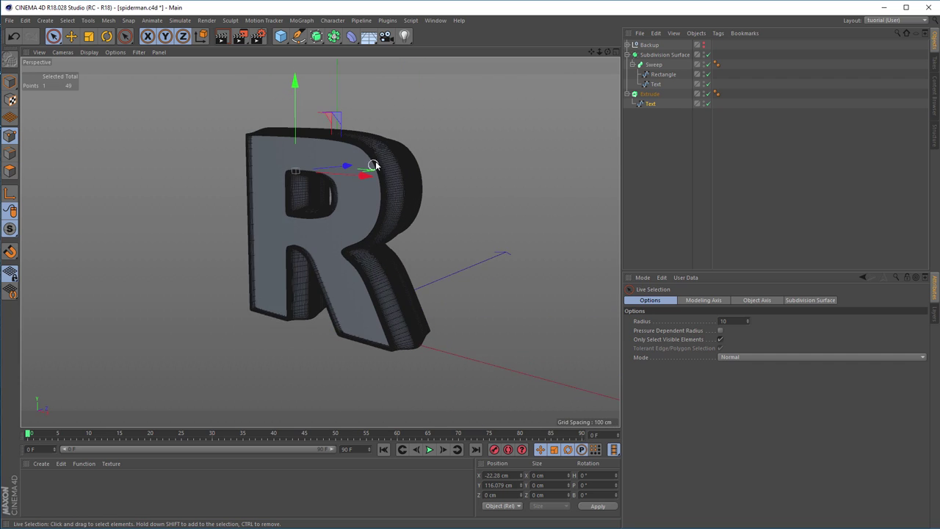
pyautogui.scroll(2, 373, 165)
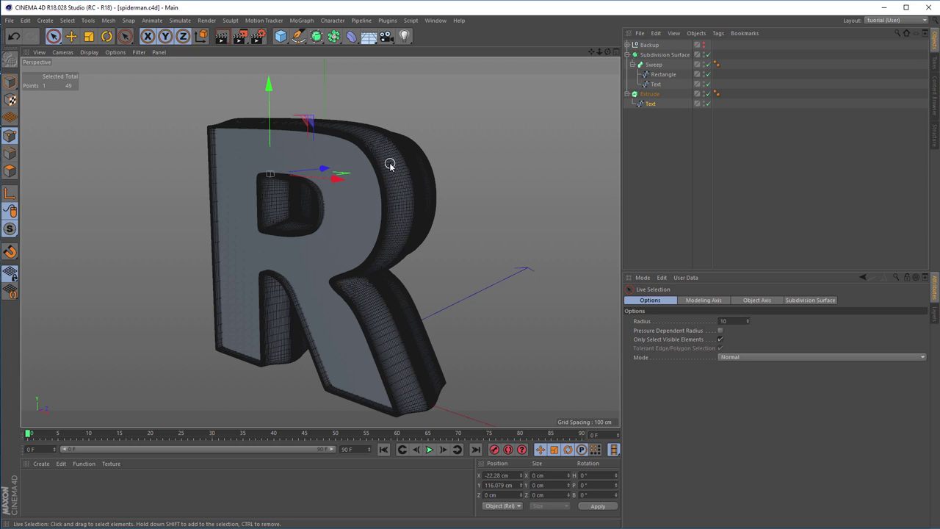
pyautogui.keyDown('alt'); pyautogui.moveTo(371, 217); pyautogui.dragTo(360, 176, button='middle'); pyautogui.keyUp('alt')
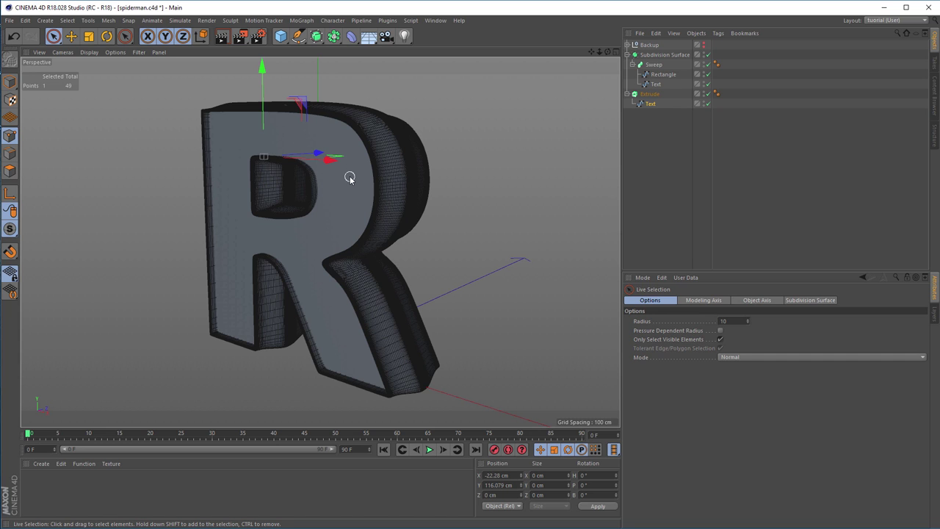
pyautogui.hotkey('shift', 'F6')
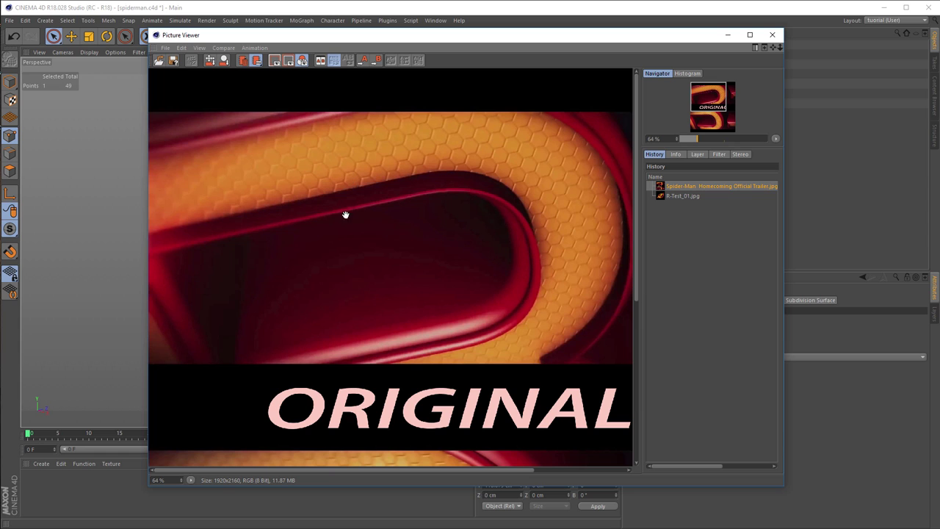
pyautogui.click(685, 196)
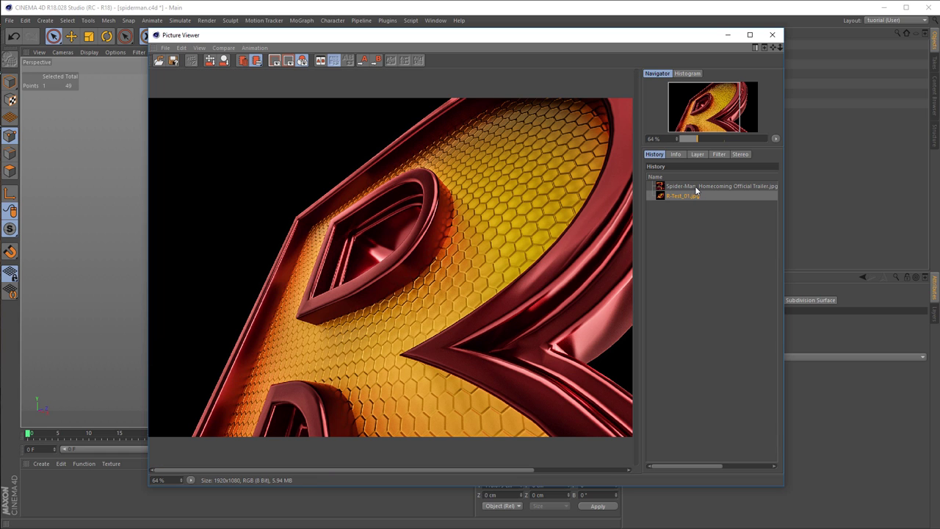
pyautogui.click(696, 187)
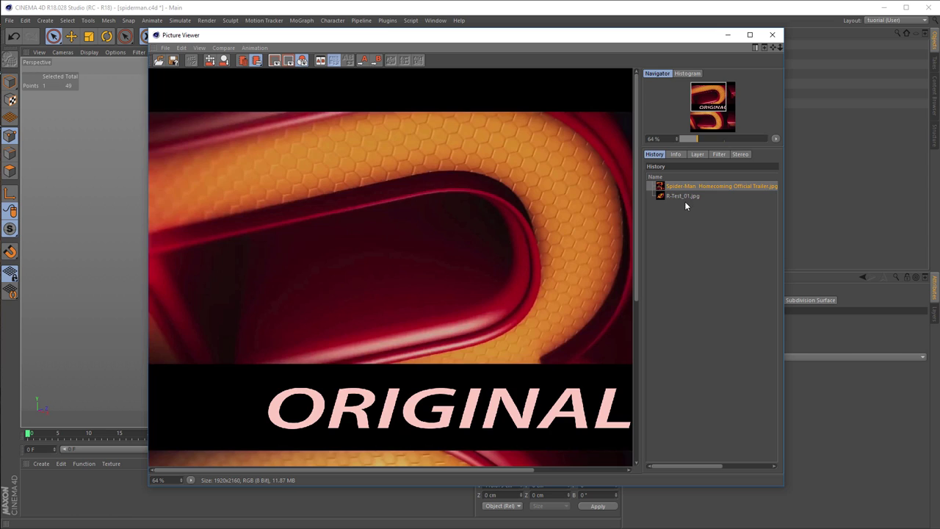
pyautogui.click(774, 36)
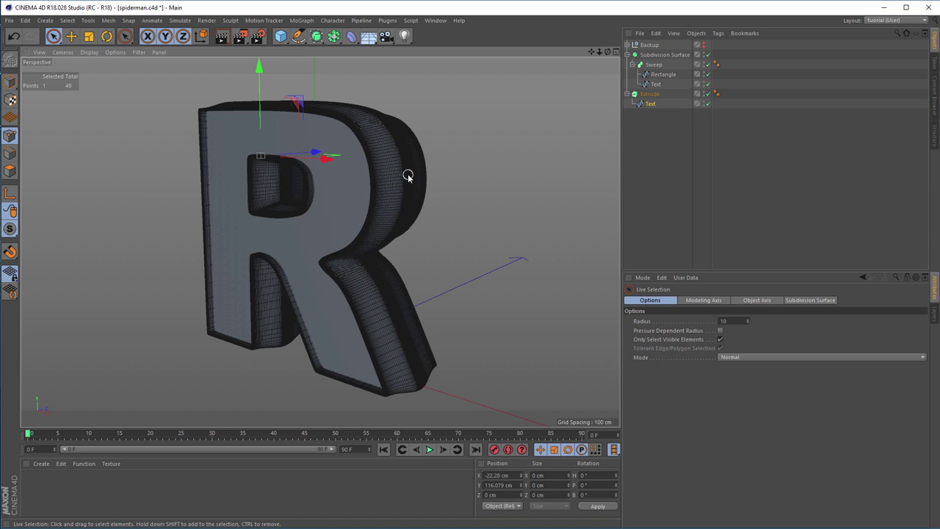
# Switch to Gouraud shading (N>A) and select the point at the R's lower corner
pyautogui.press('n')
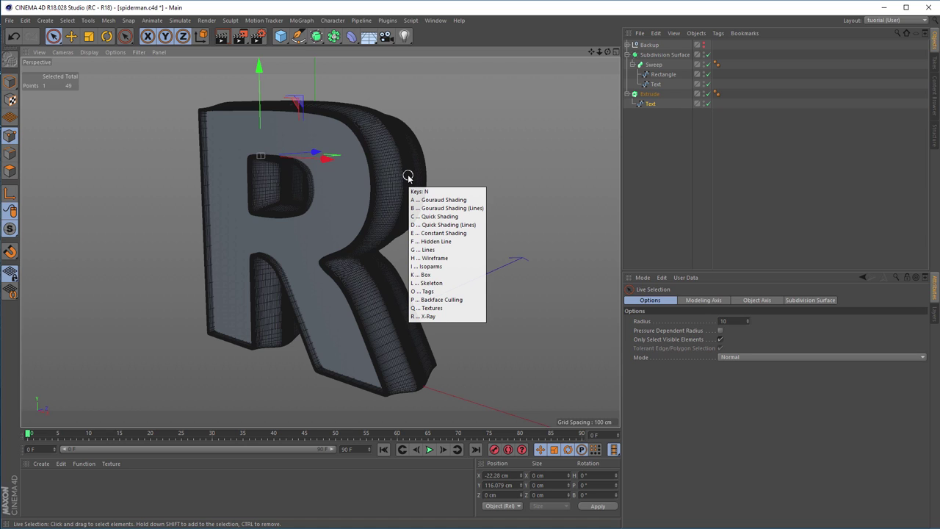
pyautogui.press('a')
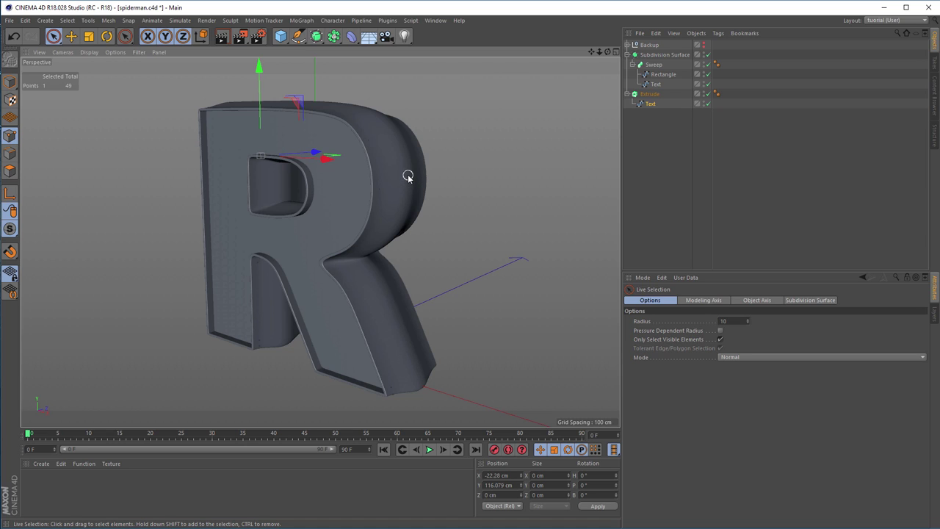
pyautogui.keyDown('alt'); pyautogui.moveTo(383, 339); pyautogui.dragTo(399, 405); pyautogui.keyUp('alt')
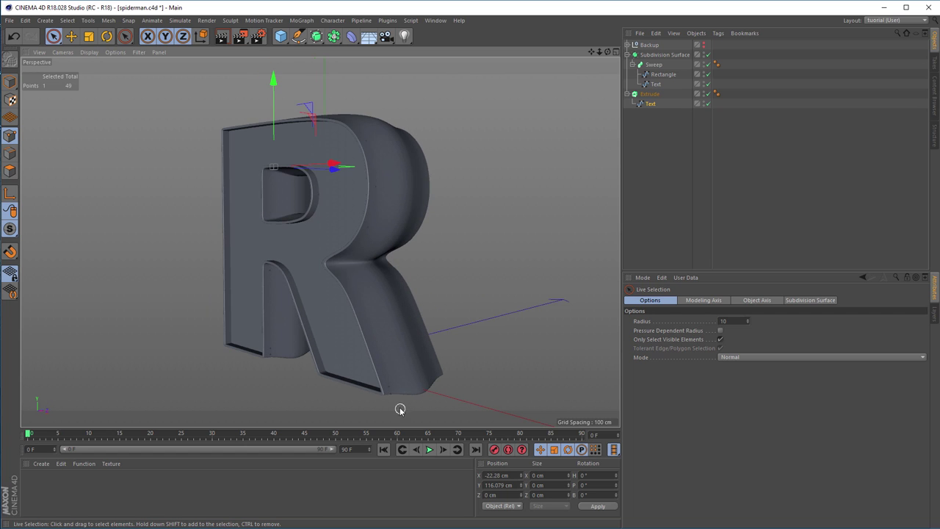
pyautogui.scroll(8, 460, 369)
pyautogui.moveTo(451, 377)
pyautogui.keyDown('alt'); pyautogui.mouseDown()
pyautogui.moveTo(381, 352)
pyautogui.moveTo(357, 380)
pyautogui.moveTo(358, 345)
pyautogui.moveTo(369, 334)
pyautogui.mouseUp(); pyautogui.keyUp('alt')
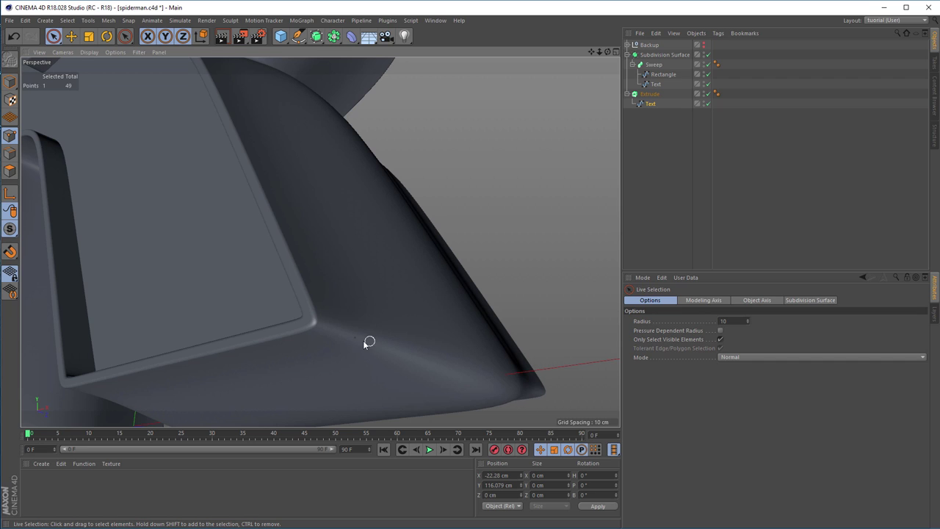
pyautogui.click(356, 338)
# In the four-view layout, move the lower corner point slightly left and up
pyautogui.middleClick(355, 376)
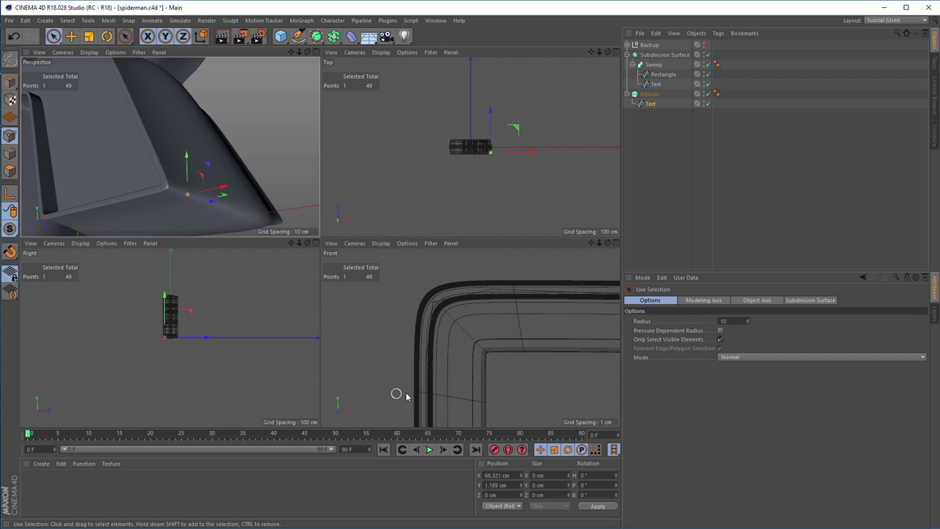
pyautogui.scroll(-5, 325, 357)
pyautogui.scroll(4, 505, 354)
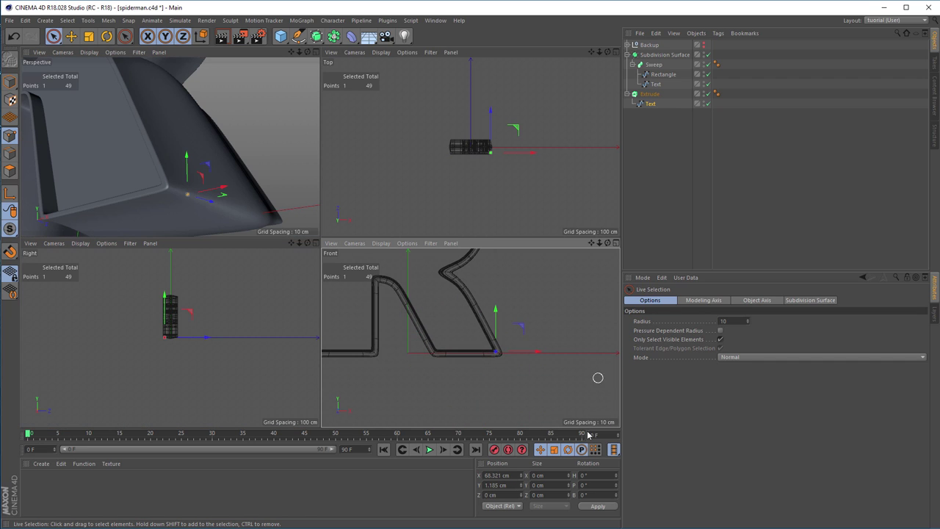
pyautogui.scroll(6, 505, 353)
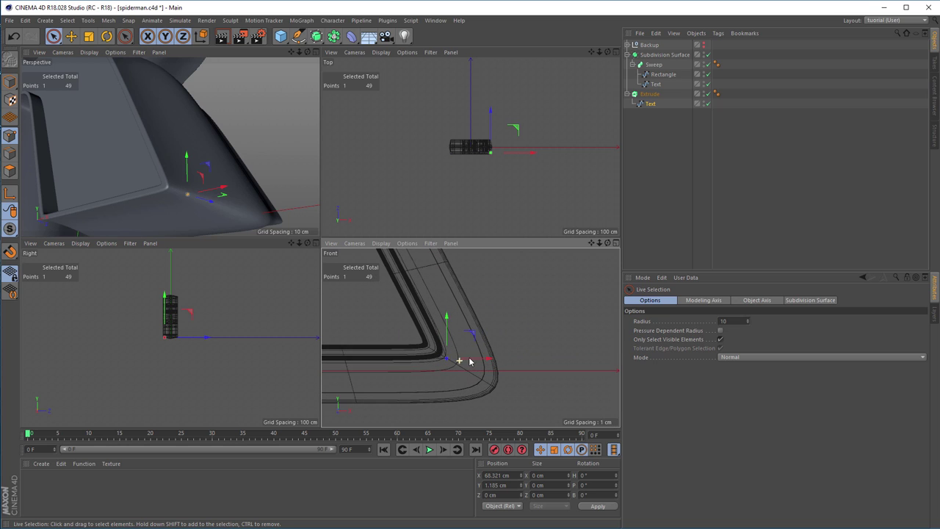
pyautogui.moveTo(476, 334); pyautogui.dragTo(463, 329)
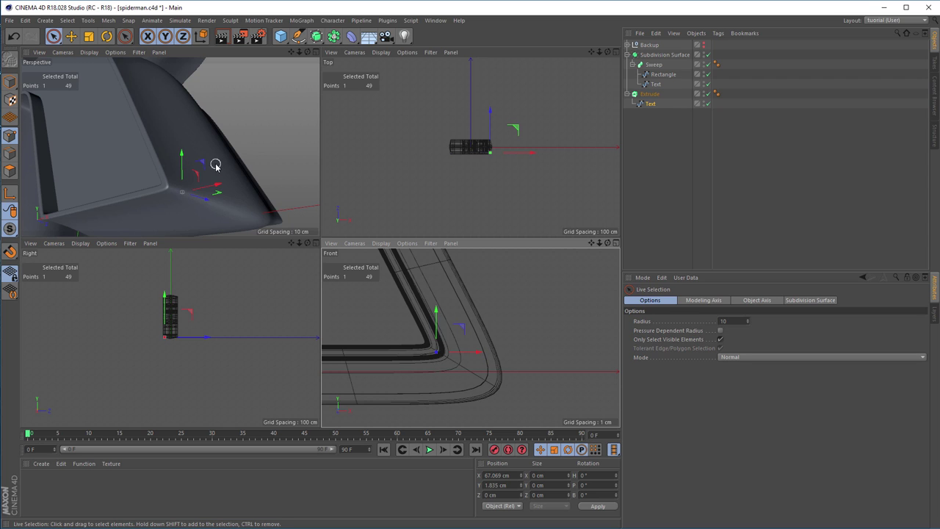
pyautogui.scroll(-5, 182, 164)
pyautogui.middleClick(184, 168)
pyautogui.scroll(5, 135, 382)
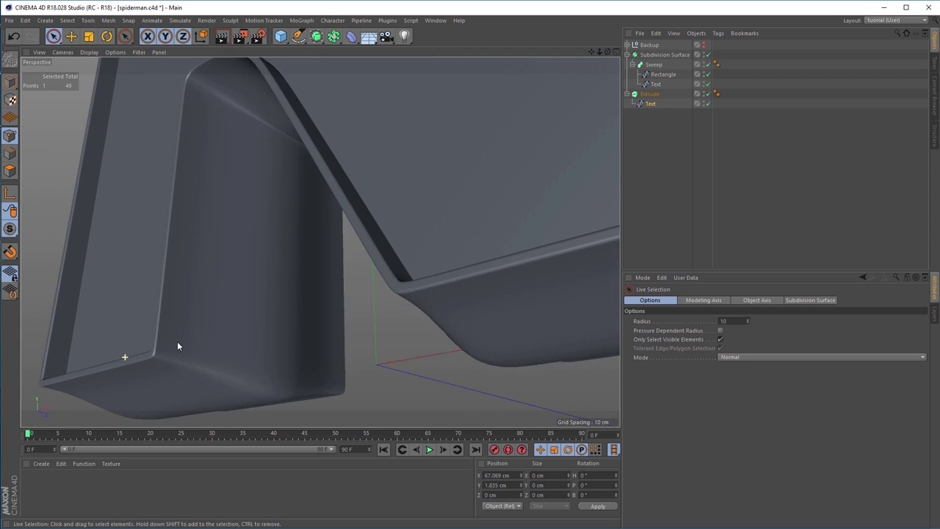
pyautogui.scroll(-2, 169, 397)
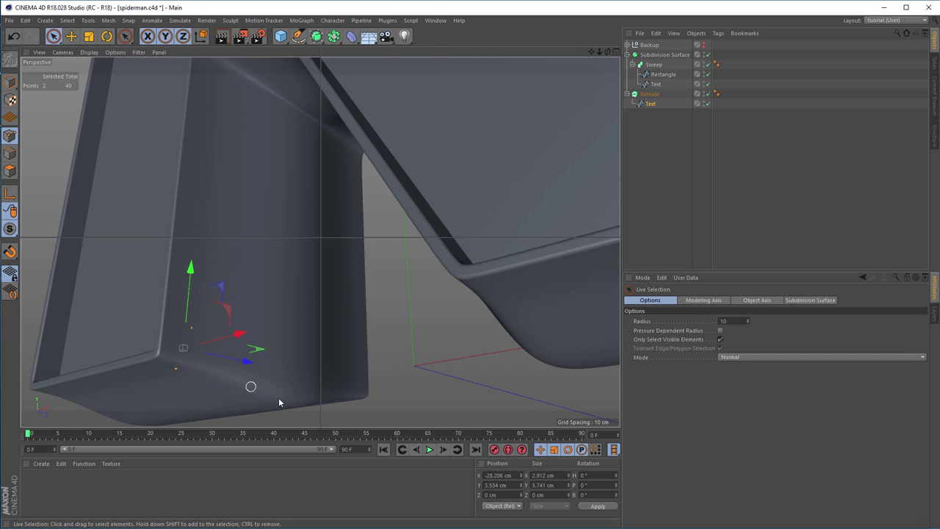
pyautogui.middleClick(279, 399)
pyautogui.scroll(8, 382, 352)
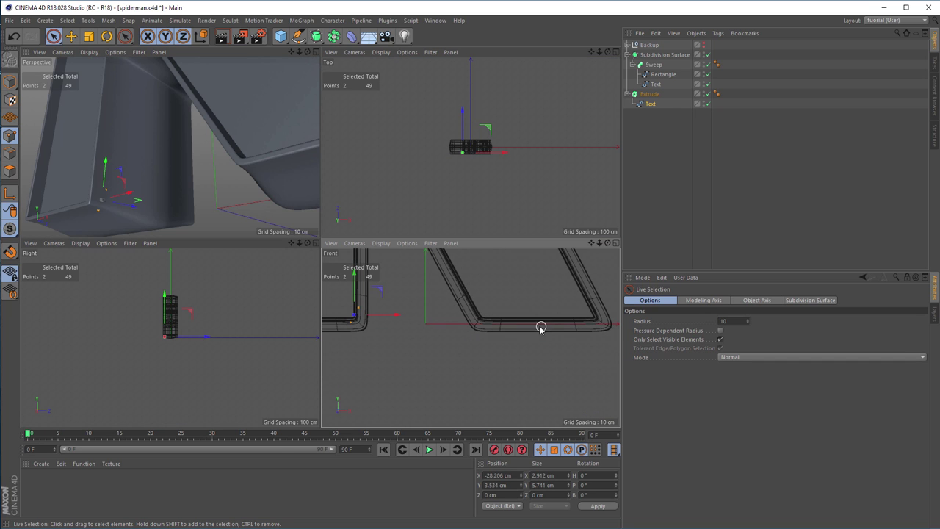
pyautogui.scroll(2, 400, 315)
# Slide another corner point along X, leaving it near X -29.66 cm, Y 1.56 cm
pyautogui.keyDown('alt'); pyautogui.moveTo(441, 321); pyautogui.dragTo(457, 301, button='middle'); pyautogui.keyUp('alt')
pyautogui.keyDown('ctrl'); pyautogui.click(447, 304); pyautogui.keyUp('ctrl')
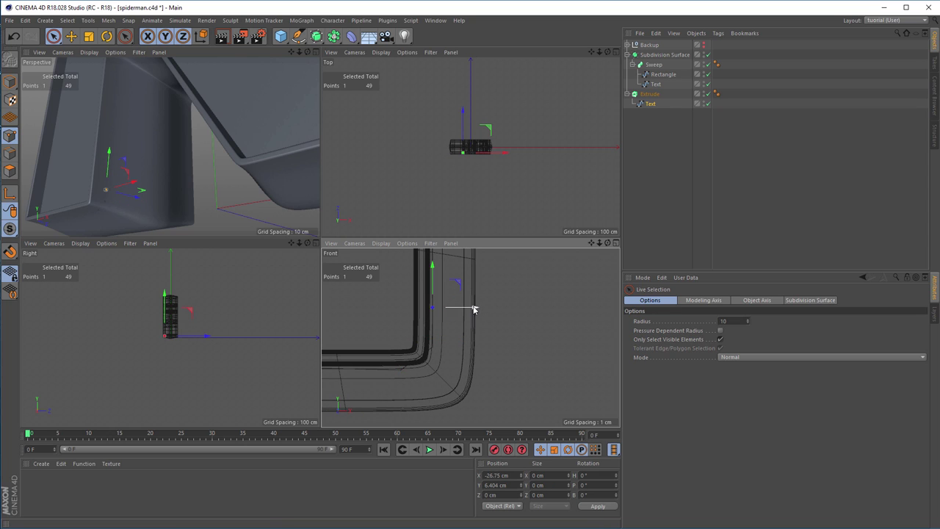
pyautogui.moveTo(472, 309); pyautogui.dragTo(419, 355)
pyautogui.moveTo(478, 343); pyautogui.dragTo(402, 327)
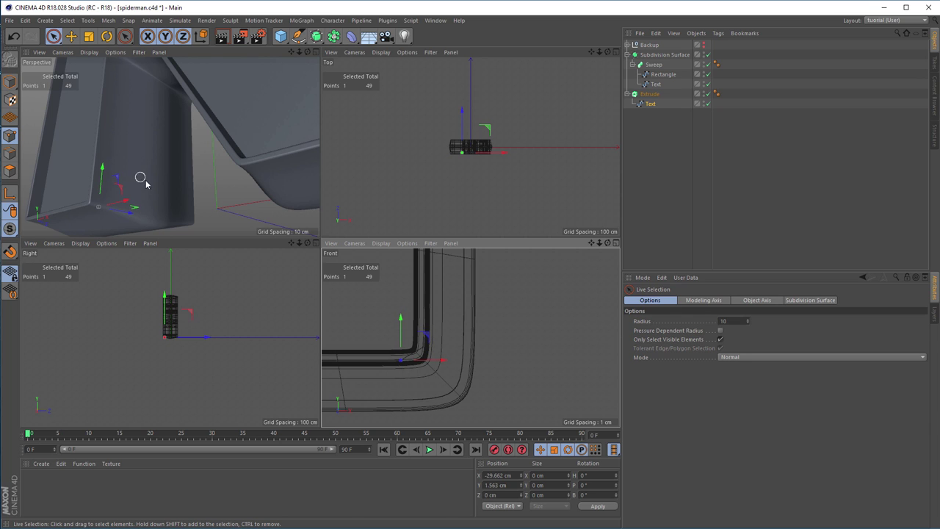
pyautogui.scroll(-10, 140, 185)
pyautogui.keyDown('alt'); pyautogui.moveTo(130, 180); pyautogui.dragTo(46, 193); pyautogui.keyUp('alt')
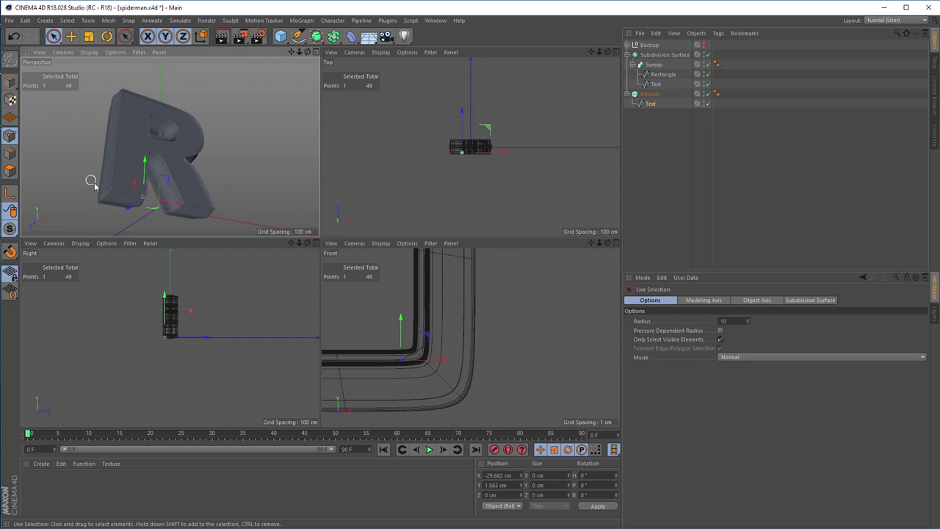
pyautogui.scroll(5, 179, 184)
# Orbit to show the whole R and save spiderman.c4d
pyautogui.keyDown('alt'); pyautogui.moveTo(179, 183); pyautogui.dragTo(208, 213); pyautogui.keyUp('alt')
pyautogui.keyDown('alt'); pyautogui.moveTo(229, 180); pyautogui.dragTo(225, 137); pyautogui.keyUp('alt')
pyautogui.hotkey('ctrl', 's')
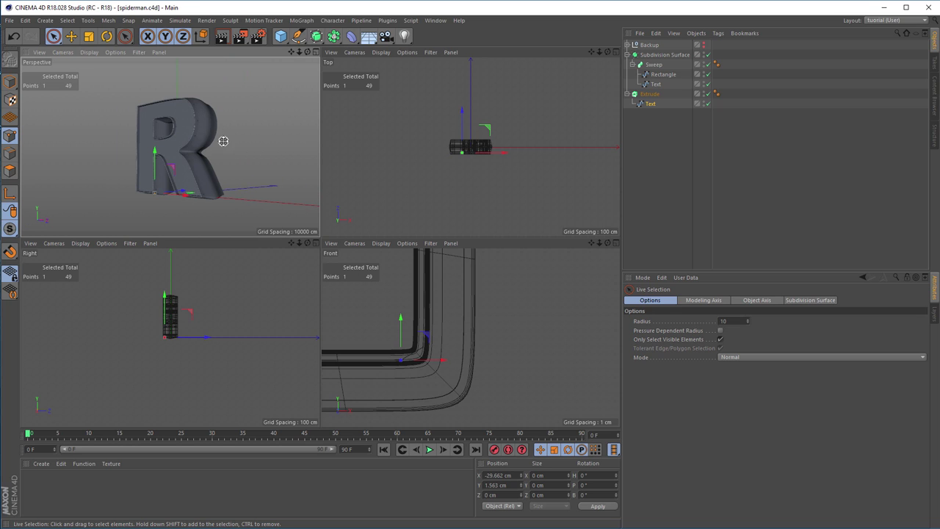
# Maximise the Perspective view, inspect the R's rounded edge and side depth, and save again
pyautogui.middleClick(223, 141)
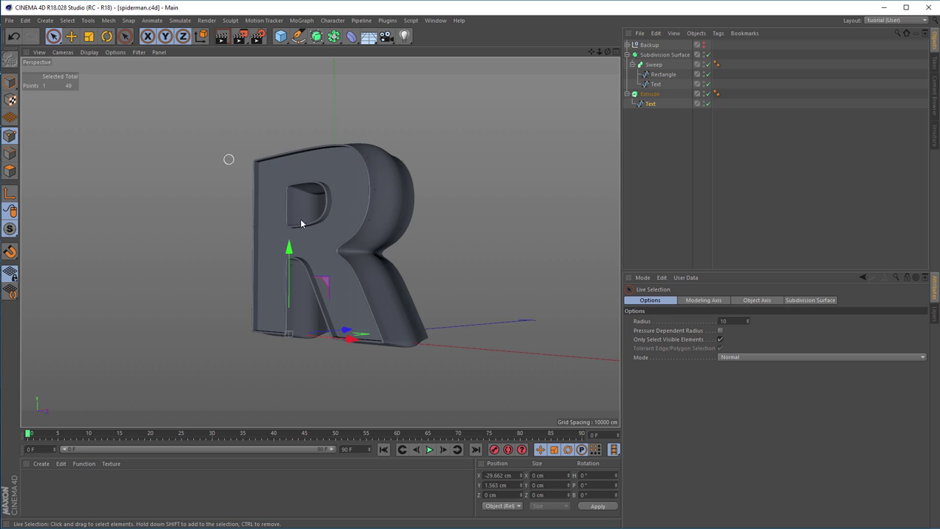
pyautogui.keyDown('alt'); pyautogui.moveTo(382, 205); pyautogui.dragTo(389, 226, button='right'); pyautogui.keyUp('alt')
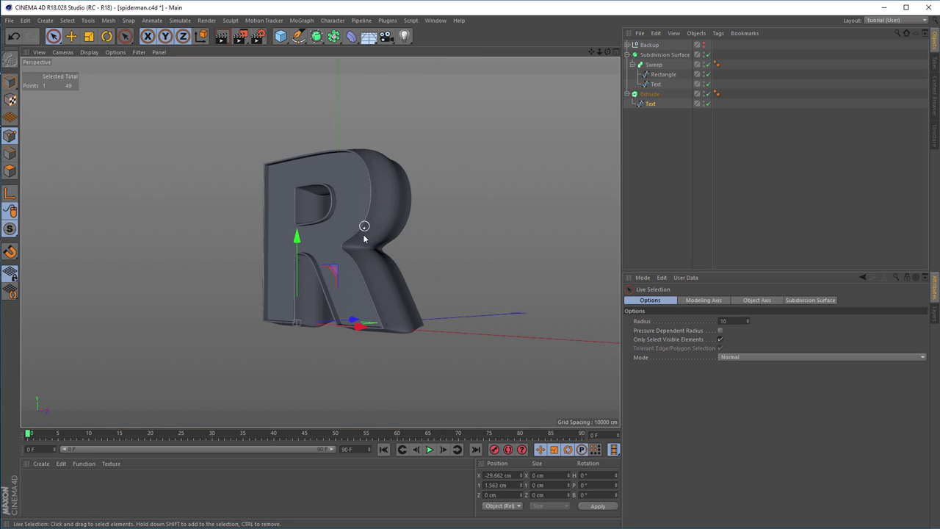
pyautogui.keyDown('alt'); pyautogui.moveTo(378, 194); pyautogui.dragTo(432, 193, button='right'); pyautogui.keyUp('alt')
pyautogui.moveTo(432, 194)
pyautogui.keyDown('alt'); pyautogui.mouseDown()
pyautogui.moveTo(288, 237)
pyautogui.moveTo(355, 241)
pyautogui.moveTo(401, 203)
pyautogui.moveTo(432, 201)
pyautogui.mouseUp(); pyautogui.keyUp('alt')
pyautogui.keyDown('alt'); pyautogui.moveTo(432, 202); pyautogui.dragTo(375, 205, button='right'); pyautogui.keyUp('alt')
pyautogui.keyDown('alt'); pyautogui.moveTo(375, 205); pyautogui.dragTo(371, 188); pyautogui.keyUp('alt')
pyautogui.hotkey('ctrl', 's')
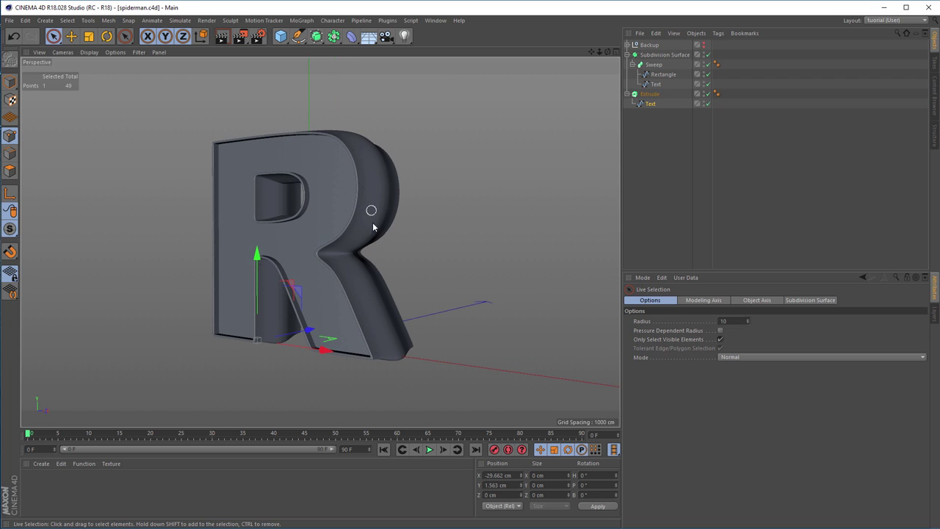
# Create a new material and give its reflectance a Conductor Fresnel with the Silver preset
pyautogui.doubleClick(100, 490)
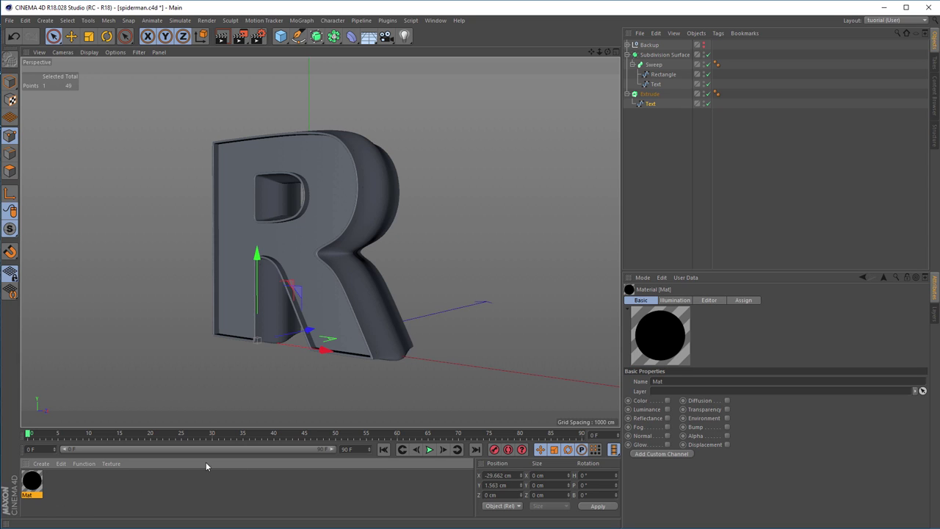
pyautogui.doubleClick(32, 483)
pyautogui.moveTo(218, 84); pyautogui.dragTo(526, 94)
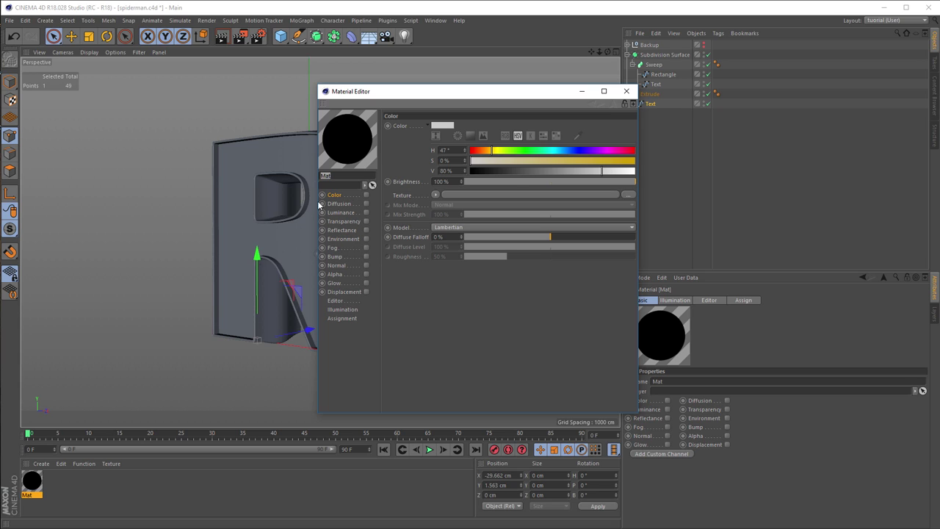
pyautogui.click(365, 230)
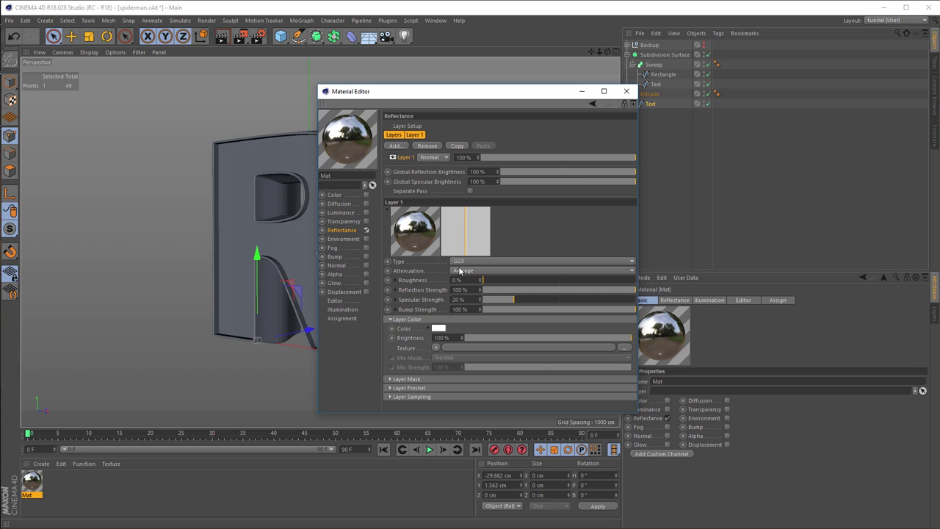
pyautogui.click(411, 388)
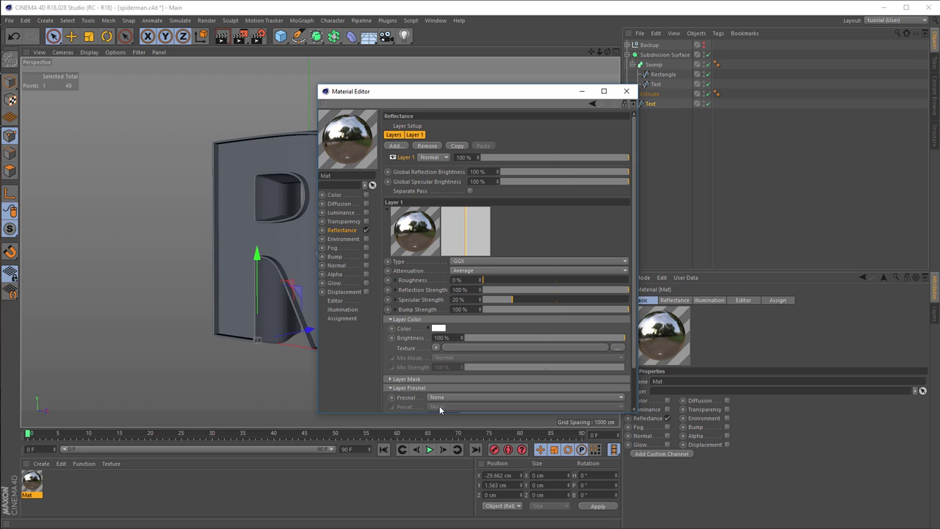
pyautogui.click(461, 396)
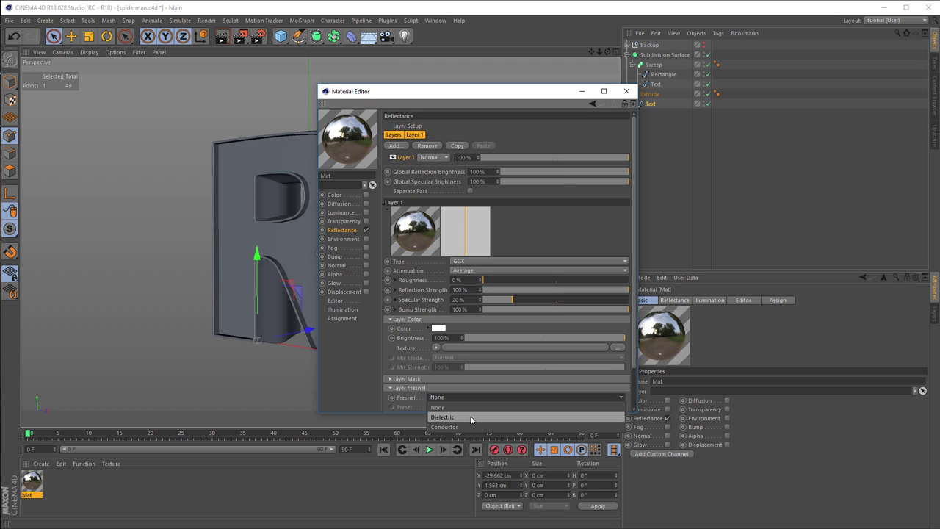
pyautogui.click(471, 425)
pyautogui.click(475, 407)
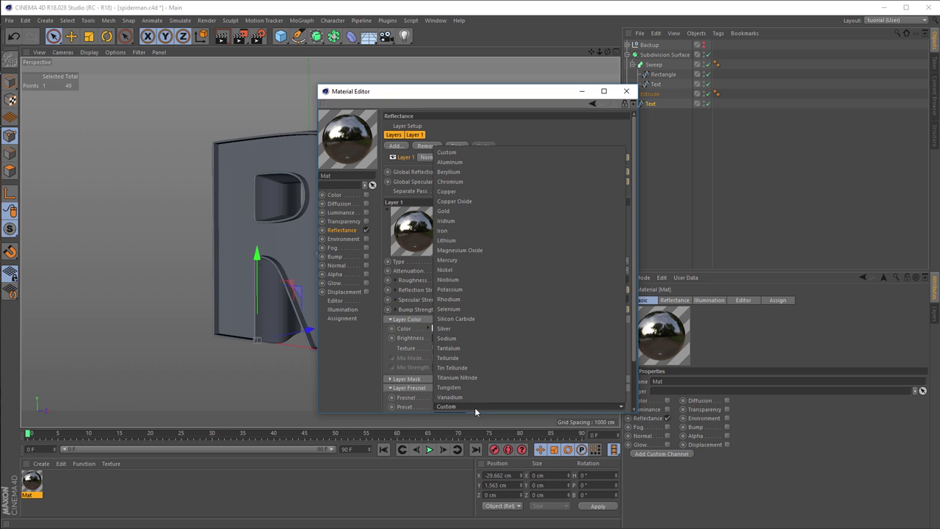
pyautogui.click(477, 328)
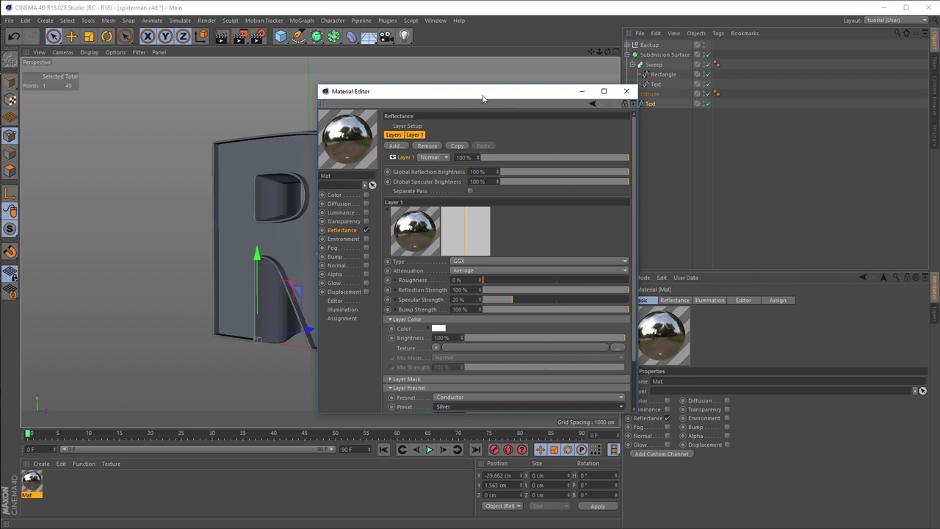
# Set the reflectance layer to 0% specular, 10% roughness and a dark red layer colour
pyautogui.moveTo(483, 98); pyautogui.dragTo(666, 59)
pyautogui.moveTo(684, 261); pyautogui.dragTo(664, 276)
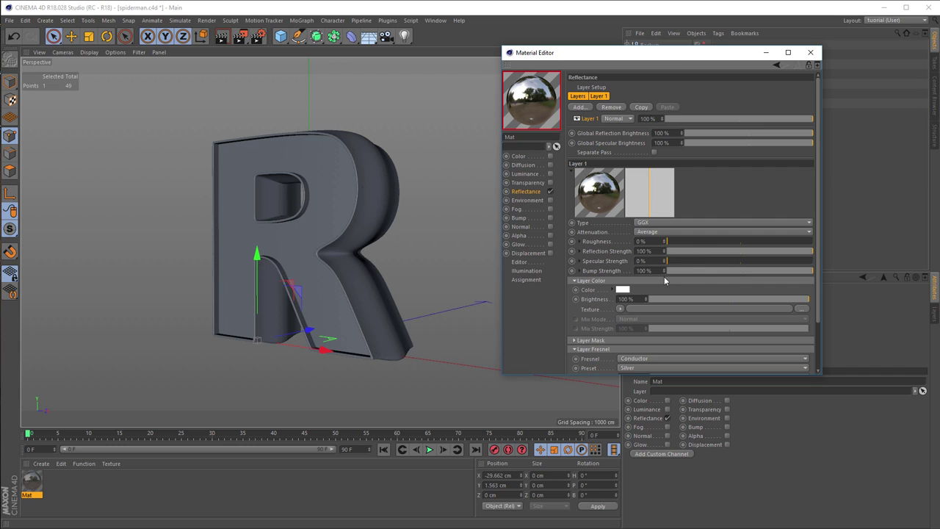
pyautogui.click(682, 243)
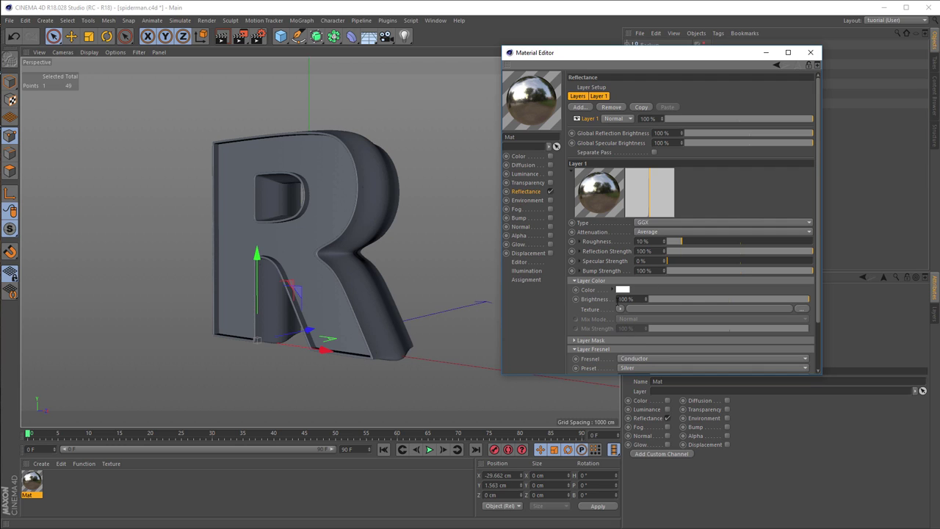
pyautogui.click(621, 291)
pyautogui.click(581, 295)
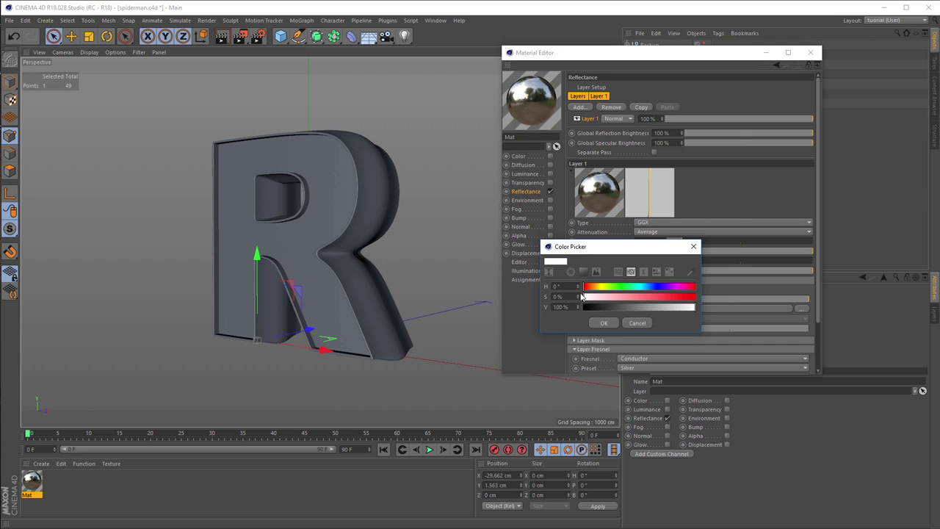
pyautogui.moveTo(673, 298); pyautogui.dragTo(644, 307)
pyautogui.click(604, 322)
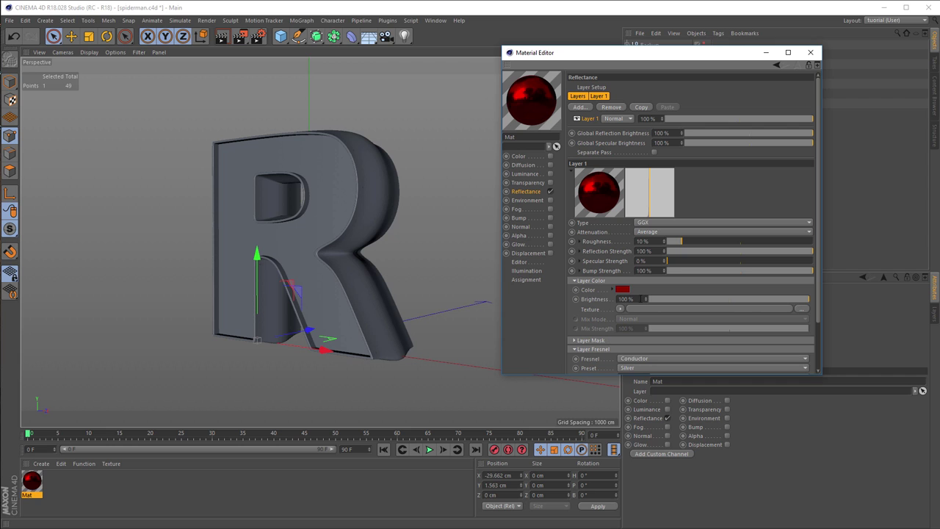
pyautogui.moveTo(711, 57); pyautogui.dragTo(509, 109)
pyautogui.click(607, 105)
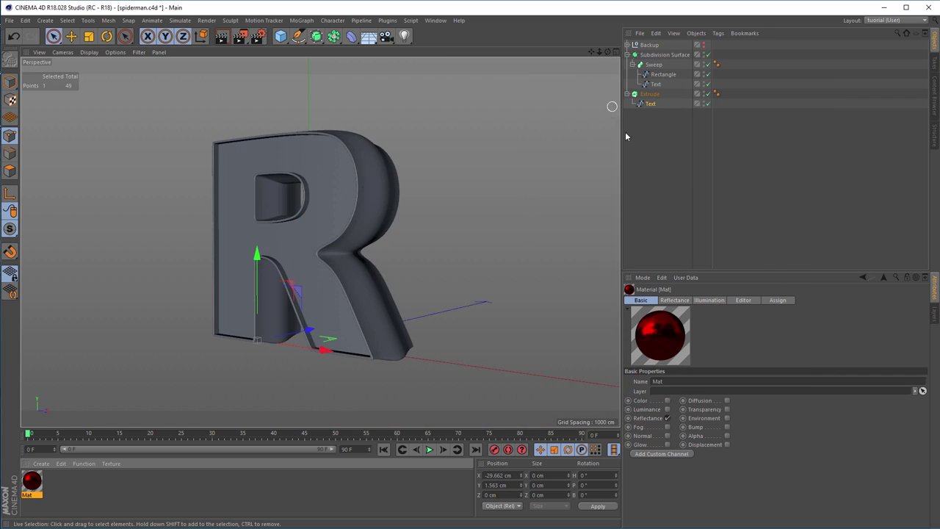
# Apply the Mat material to the Sweep outline and check the R from the side
pyautogui.click(656, 67)
pyautogui.moveTo(32, 482); pyautogui.dragTo(656, 65)
pyautogui.keyDown('alt'); pyautogui.moveTo(425, 232); pyautogui.dragTo(330, 177); pyautogui.keyUp('alt')
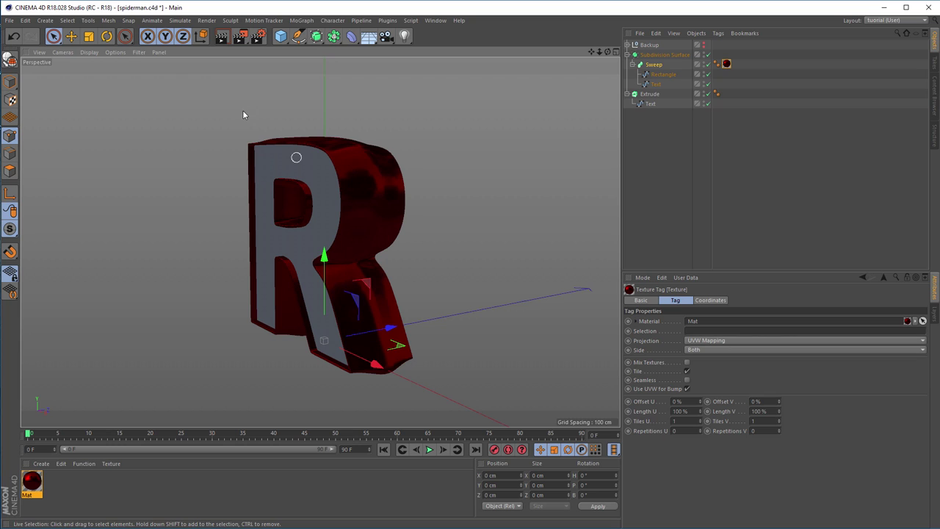
# Toggle viewport reflections off and back on, settling on a more frontal view of the R
pyautogui.click(115, 52)
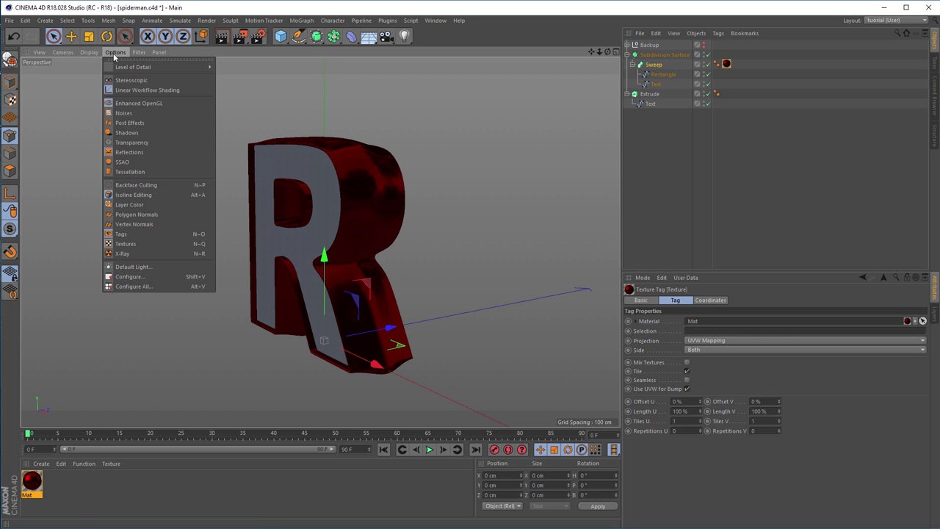
pyautogui.click(126, 152)
pyautogui.keyDown('alt'); pyautogui.moveTo(136, 192); pyautogui.dragTo(348, 216); pyautogui.keyUp('alt')
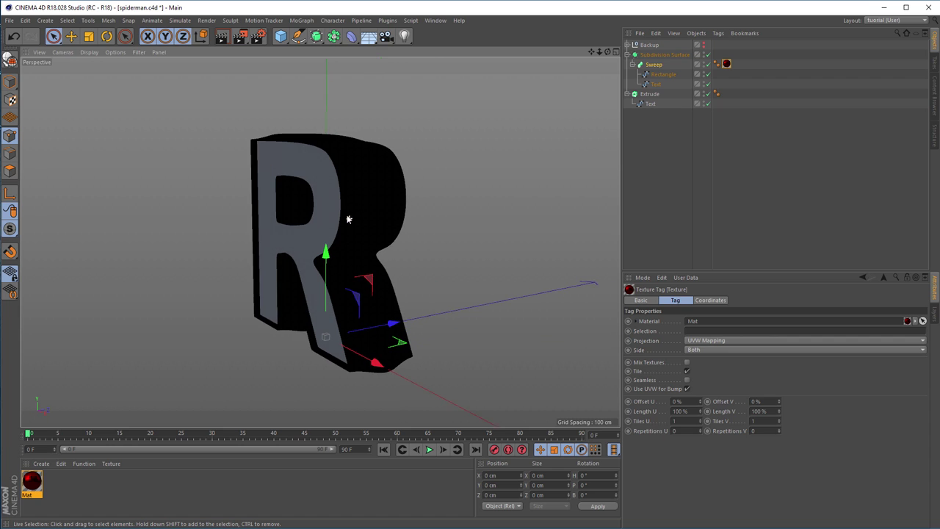
pyautogui.click(124, 53)
pyautogui.click(152, 151)
pyautogui.keyDown('alt'); pyautogui.moveTo(345, 240); pyautogui.dragTo(330, 221); pyautogui.keyUp('alt')
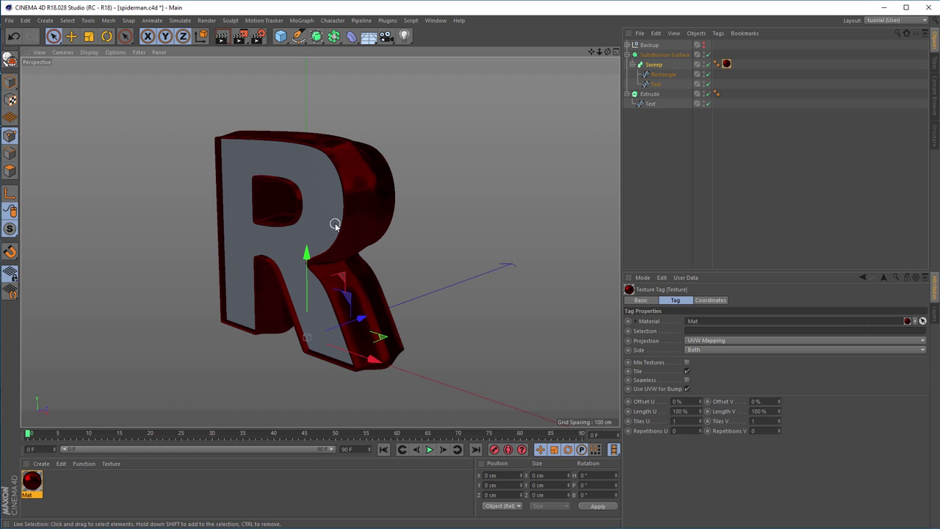
pyautogui.moveTo(357, 216)
pyautogui.keyDown('alt'); pyautogui.mouseDown()
pyautogui.moveTo(365, 210)
pyautogui.moveTo(374, 221)
pyautogui.mouseUp(); pyautogui.keyUp('alt')
pyautogui.keyDown('alt'); pyautogui.moveTo(374, 226); pyautogui.dragTo(377, 194, button='middle'); pyautogui.keyUp('alt')
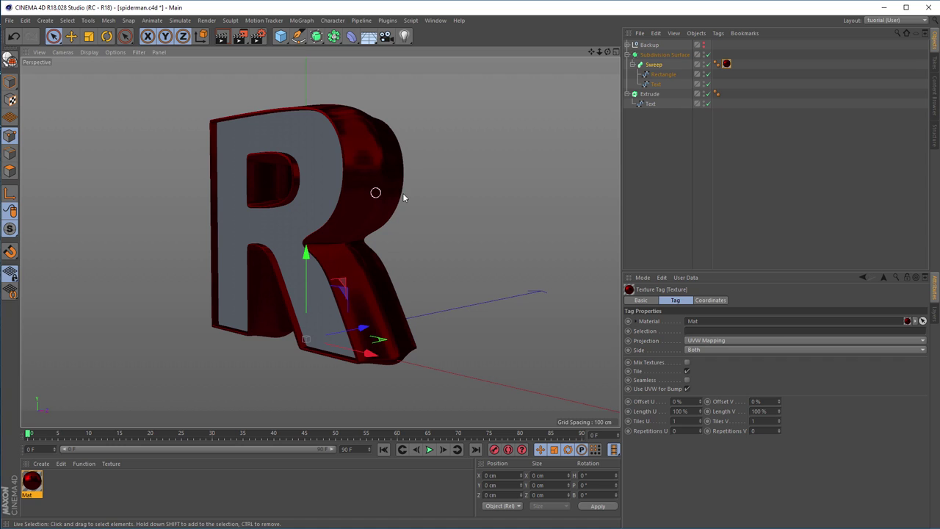
# Merge the Nikomedias Scene Rig Pro file from the Content Browser favourites into the scene
pyautogui.click(934, 91)
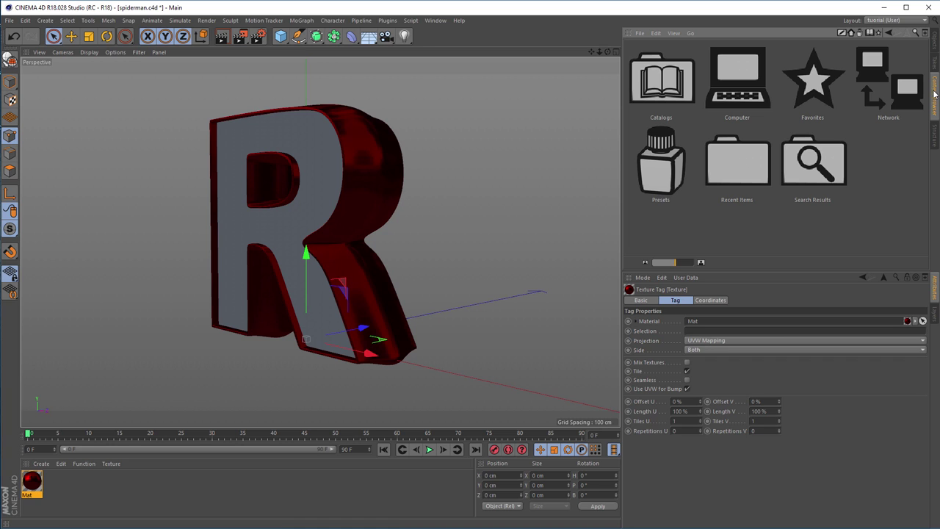
pyautogui.doubleClick(824, 111)
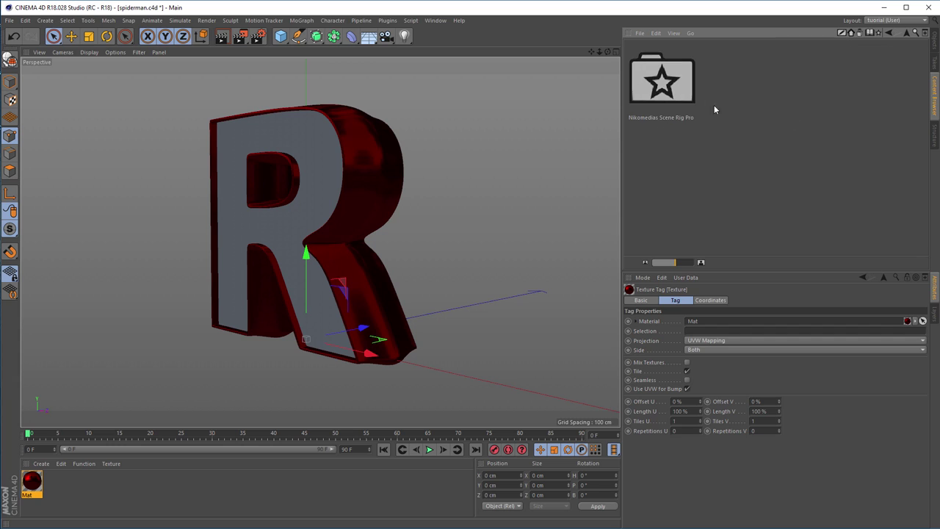
pyautogui.doubleClick(681, 94)
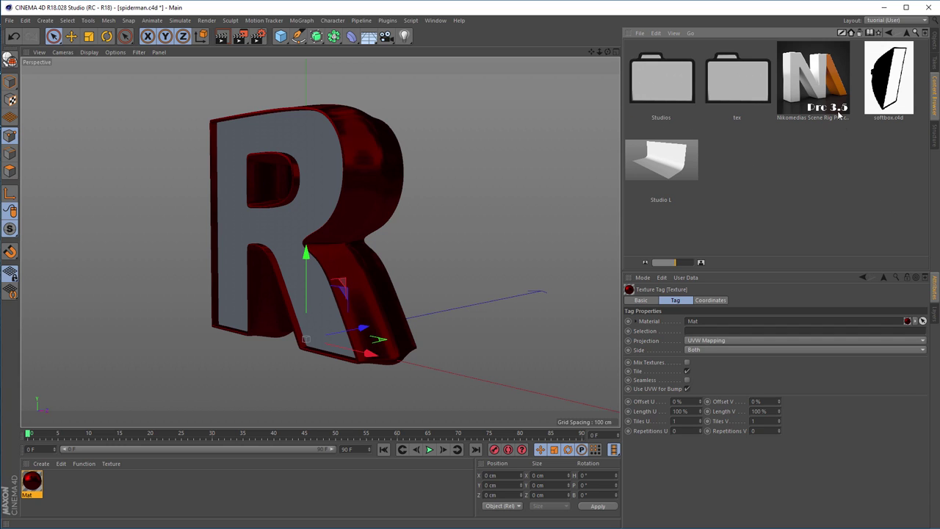
pyautogui.click(821, 91)
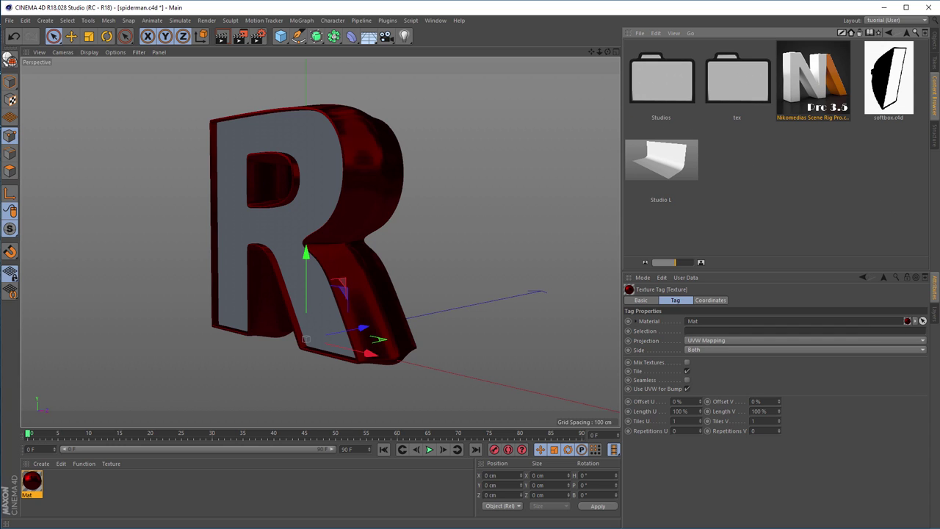
pyautogui.click(936, 41)
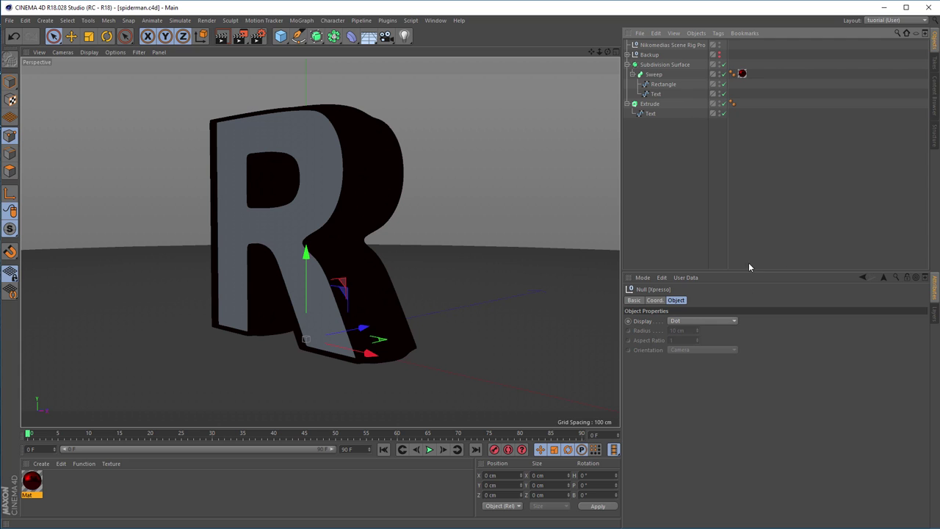
# Select the scene rig and review the earlier R-Test_01.jpg render in the Picture Viewer
pyautogui.click(676, 46)
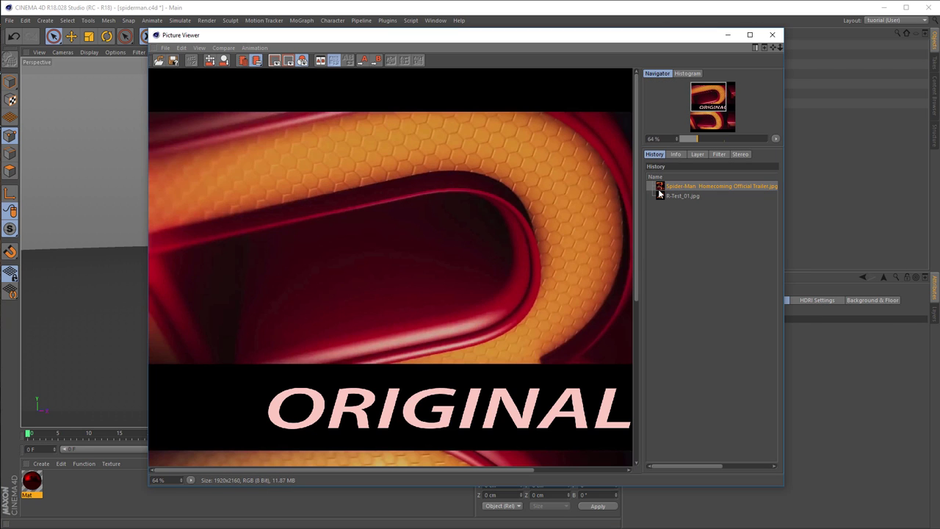
pyautogui.click(682, 197)
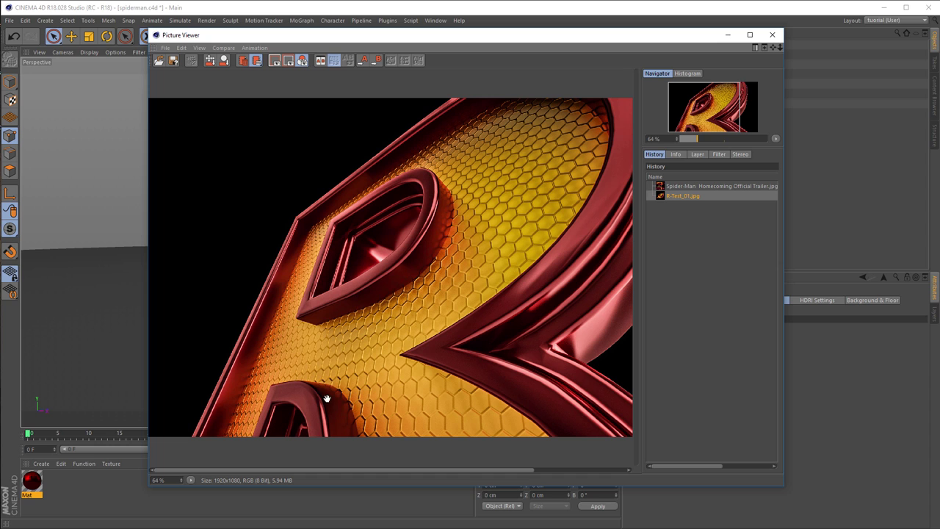
pyautogui.click(772, 34)
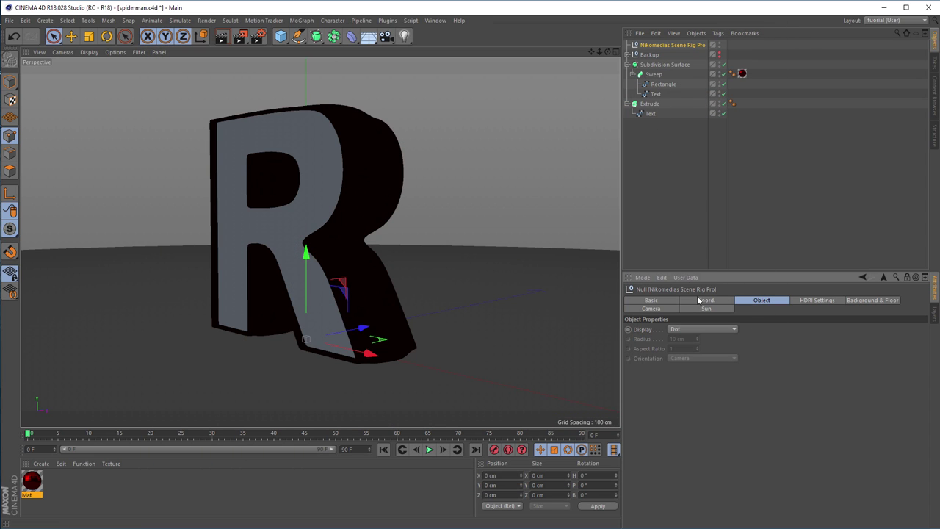
# Show the rig's Background & Floor settings and enlarge the Attribute Manager
pyautogui.click(817, 300)
pyautogui.click(872, 300)
pyautogui.moveTo(924, 332); pyautogui.dragTo(930, 418)
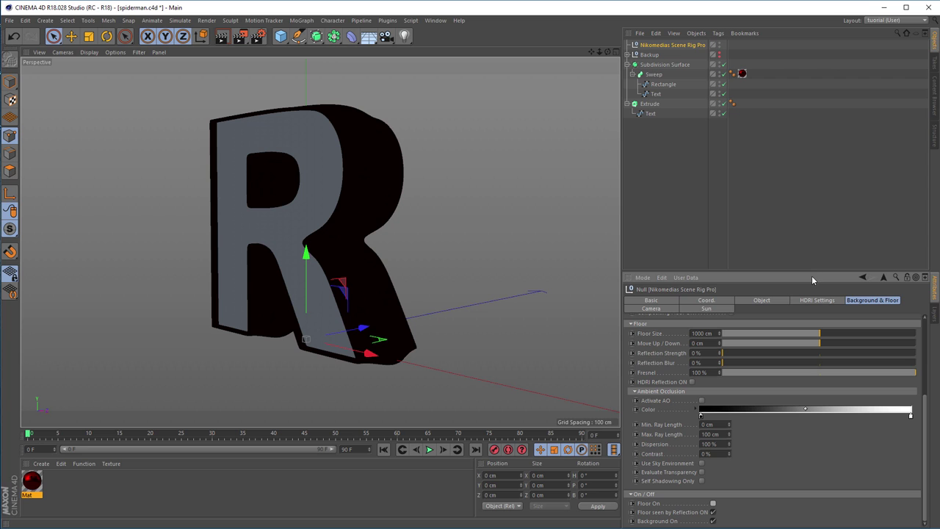
pyautogui.moveTo(814, 270); pyautogui.dragTo(816, 225)
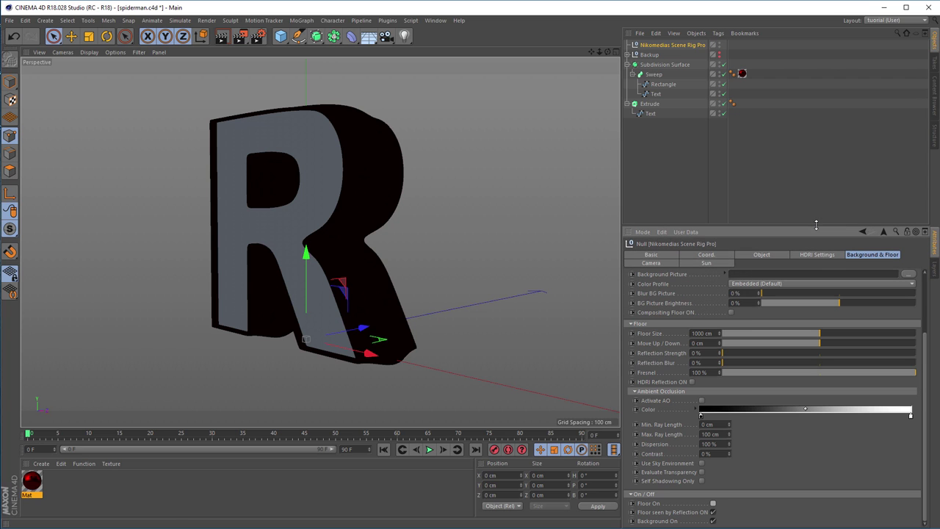
# Zoom and orbit in close on the R and start an Interactive Render Region over it
pyautogui.scroll(5, 379, 184)
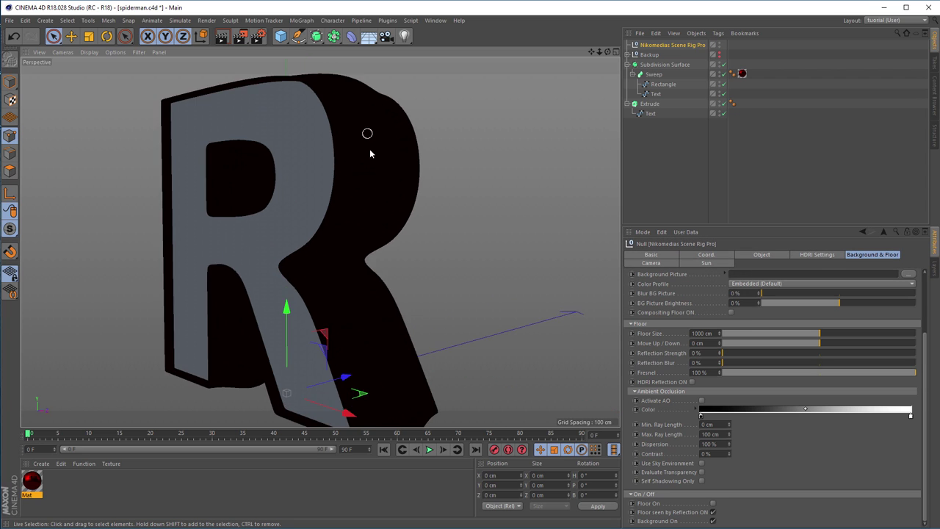
pyautogui.keyDown('alt'); pyautogui.moveTo(346, 142); pyautogui.dragTo(192, 105); pyautogui.keyUp('alt')
pyautogui.keyDown('alt'); pyautogui.moveTo(278, 218); pyautogui.dragTo(311, 200); pyautogui.keyUp('alt')
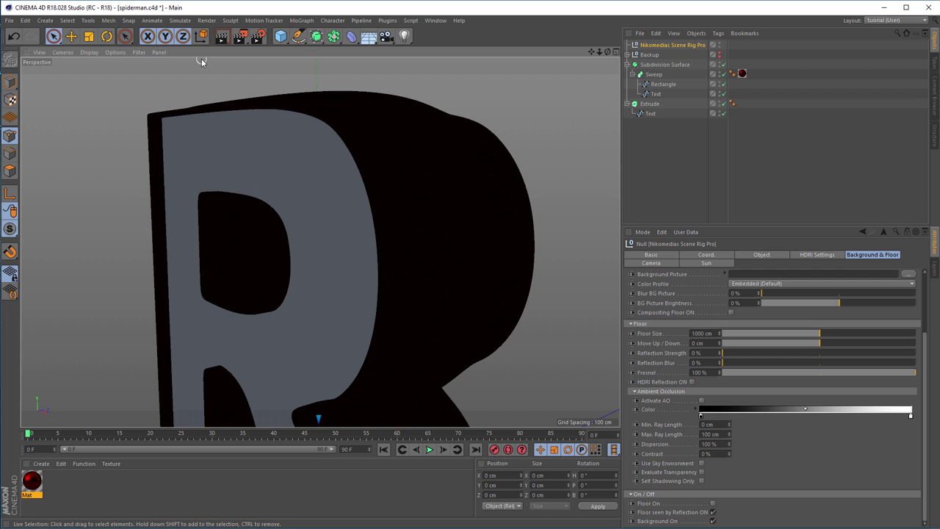
pyautogui.hotkey('alt', 'r')
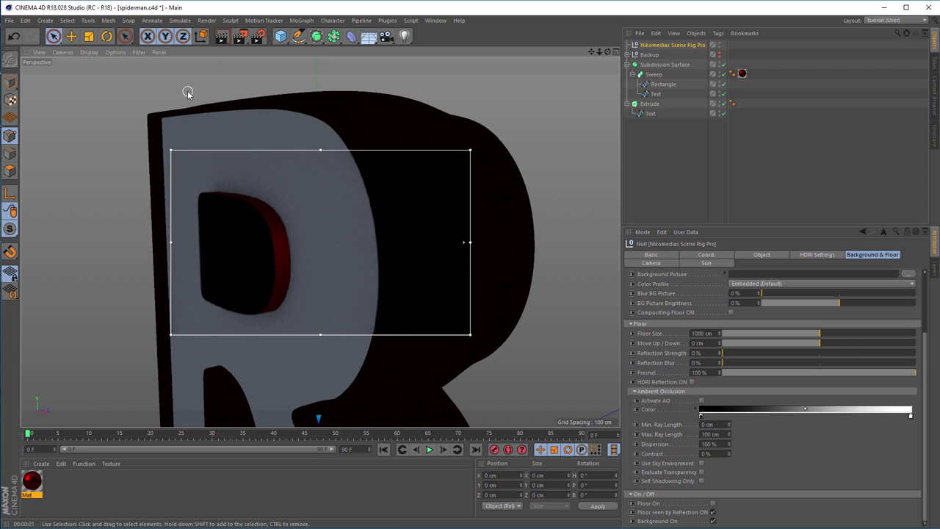
# Set Global Illumination to a Quasi-Monte Carlo primary method with a custom sample count
pyautogui.click(259, 37)
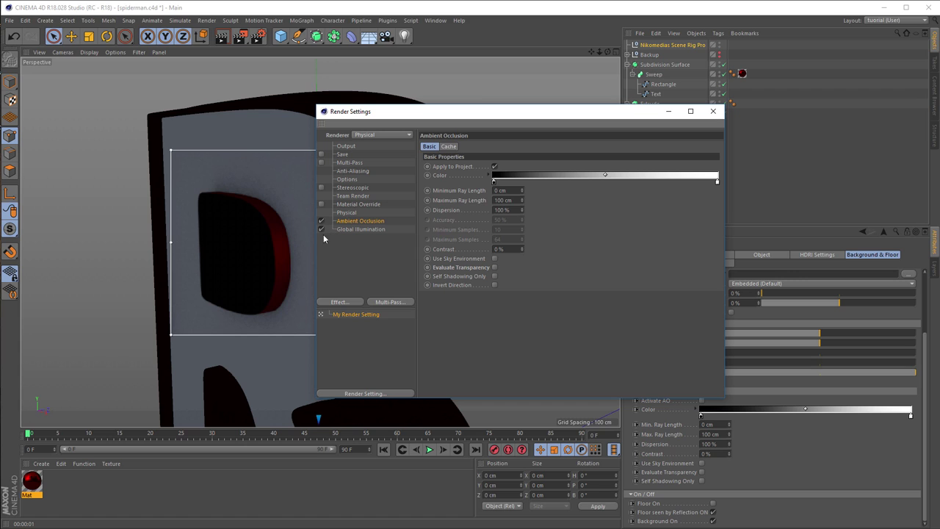
pyautogui.click(362, 230)
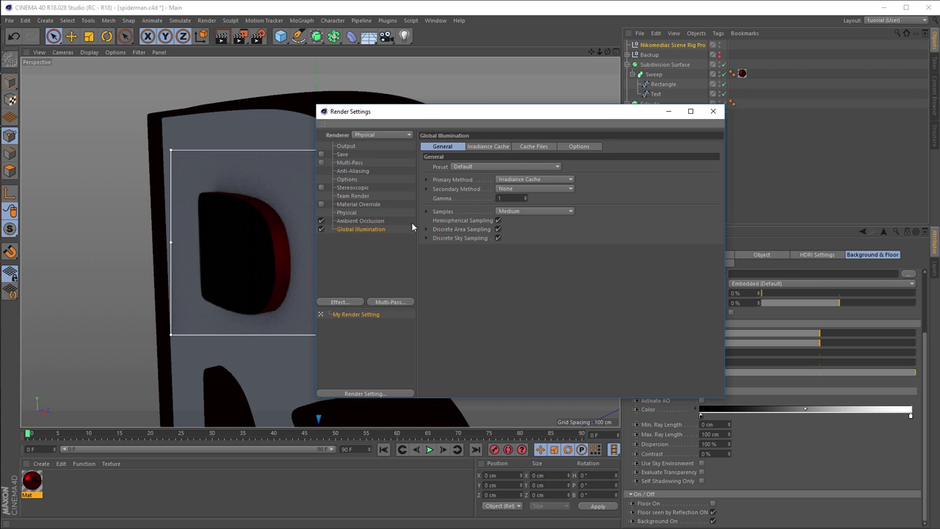
pyautogui.click(513, 180)
pyautogui.click(521, 195)
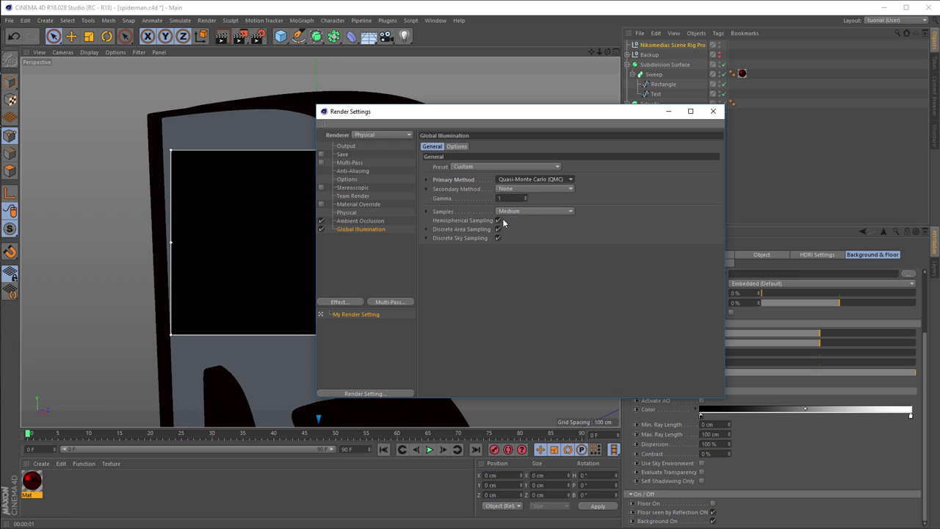
pyautogui.click(525, 212)
pyautogui.click(528, 223)
pyautogui.click(427, 212)
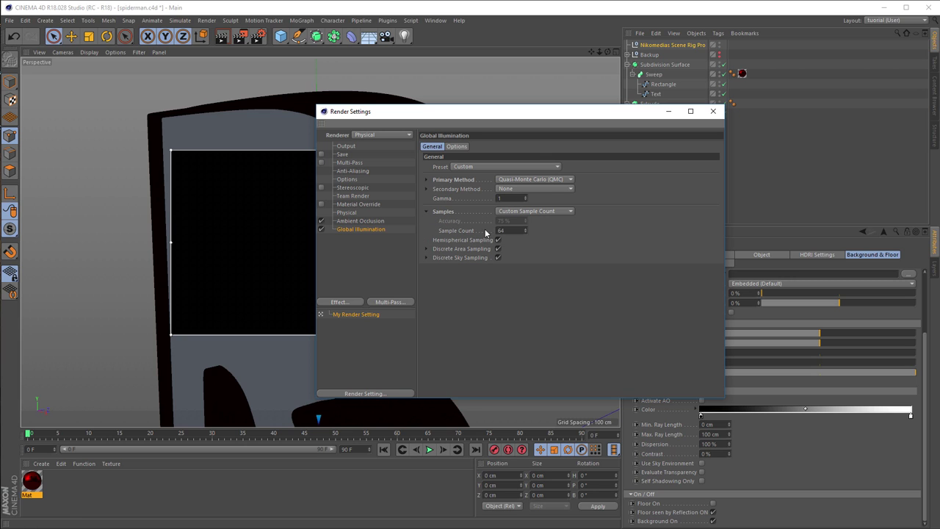
pyautogui.click(501, 230)
# Switch the Physical renderer's sampler to Progressive and close Render Settings
pyautogui.click(347, 212)
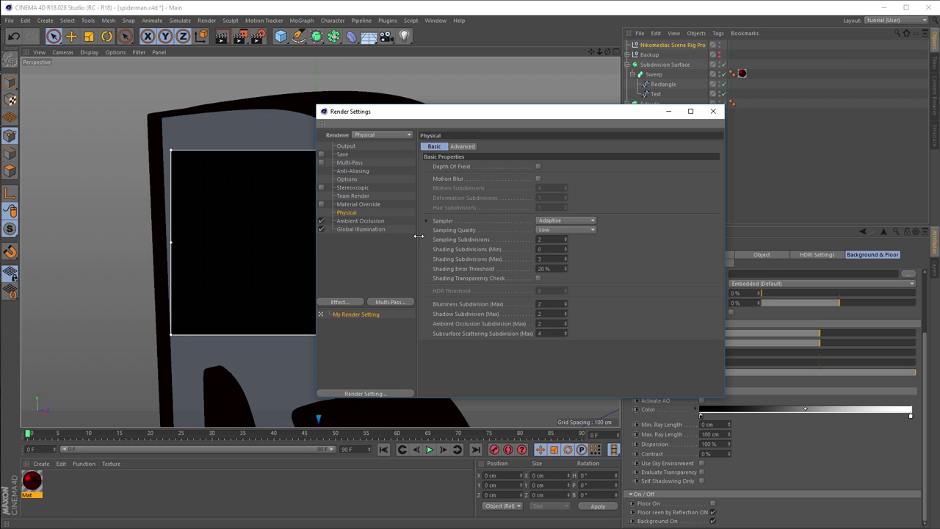
pyautogui.click(543, 220)
pyautogui.click(572, 250)
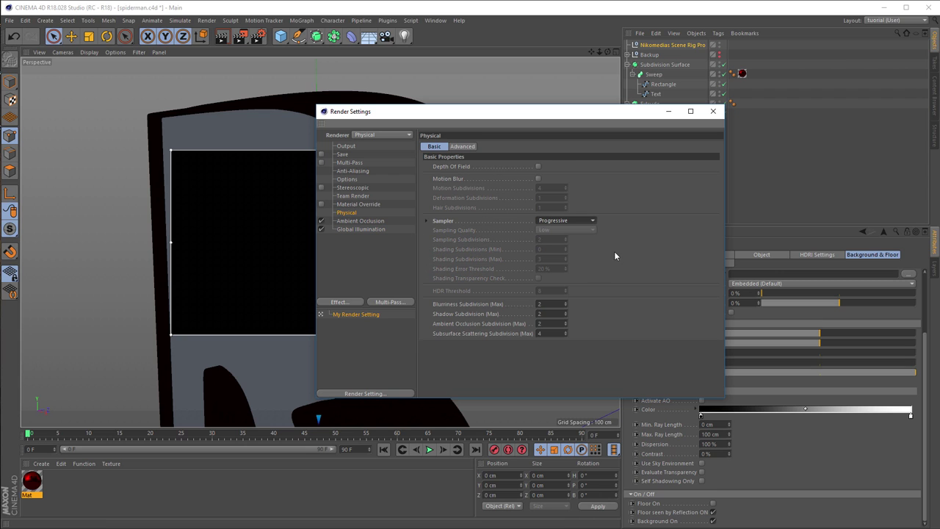
pyautogui.click(713, 110)
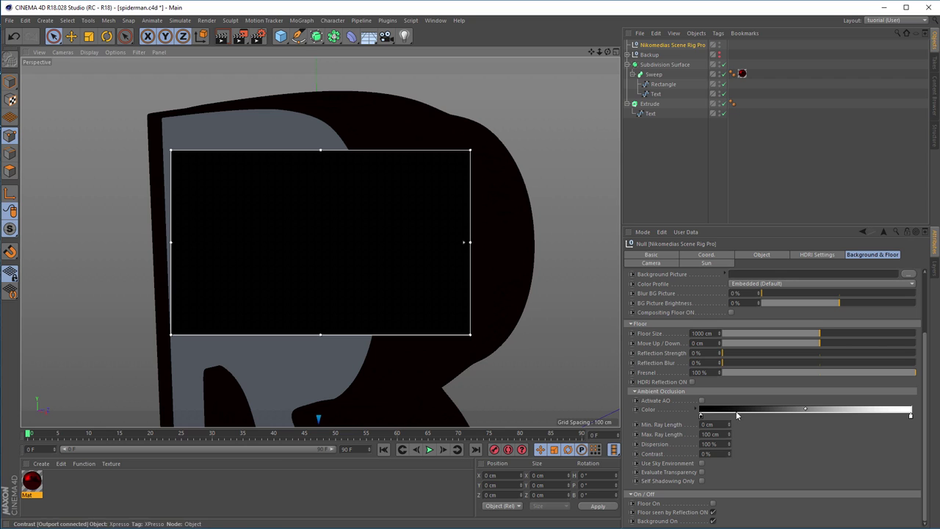
pyautogui.click(794, 256)
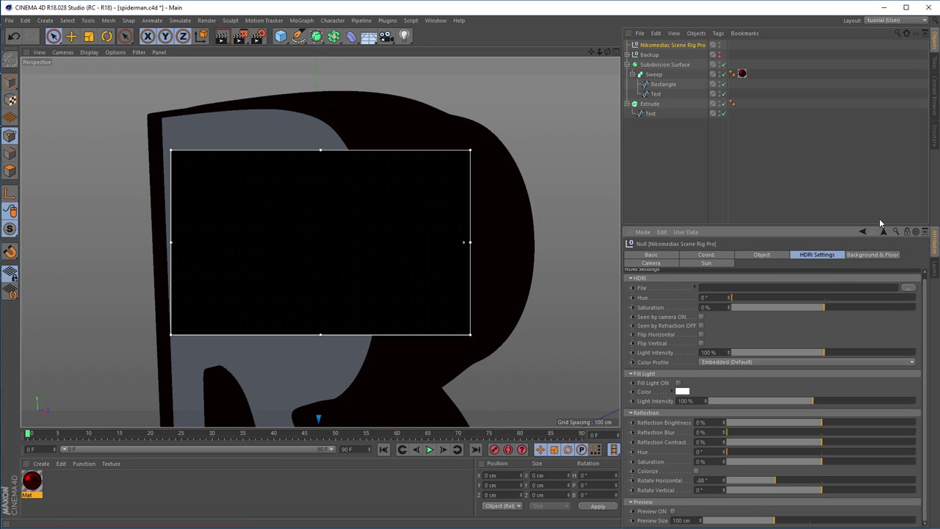
pyautogui.click(936, 96)
pyautogui.doubleClick(650, 83)
pyautogui.moveTo(745, 83)
pyautogui.mouseDown()
pyautogui.moveTo(714, 244)
pyautogui.moveTo(716, 289)
pyautogui.mouseUp()
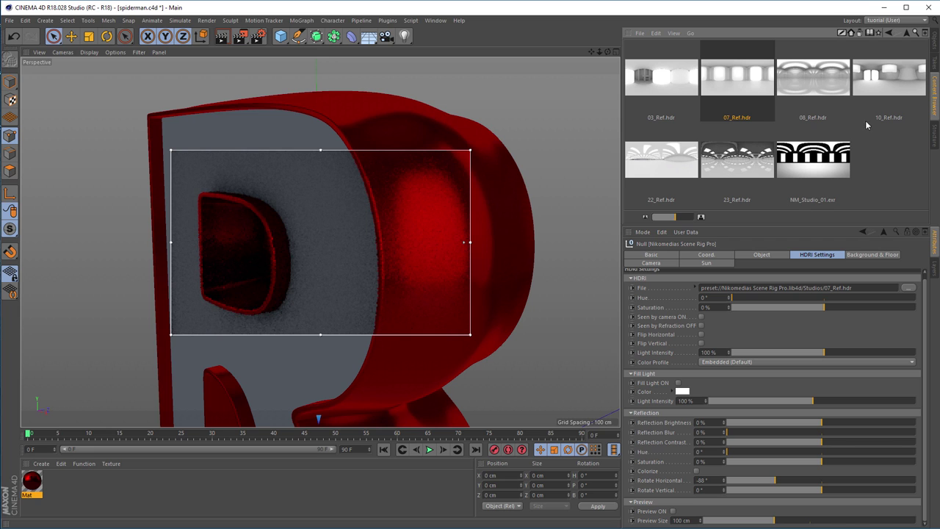
pyautogui.click(935, 45)
pyautogui.keyDown('alt'); pyautogui.moveTo(412, 255); pyautogui.dragTo(443, 277); pyautogui.keyUp('alt')
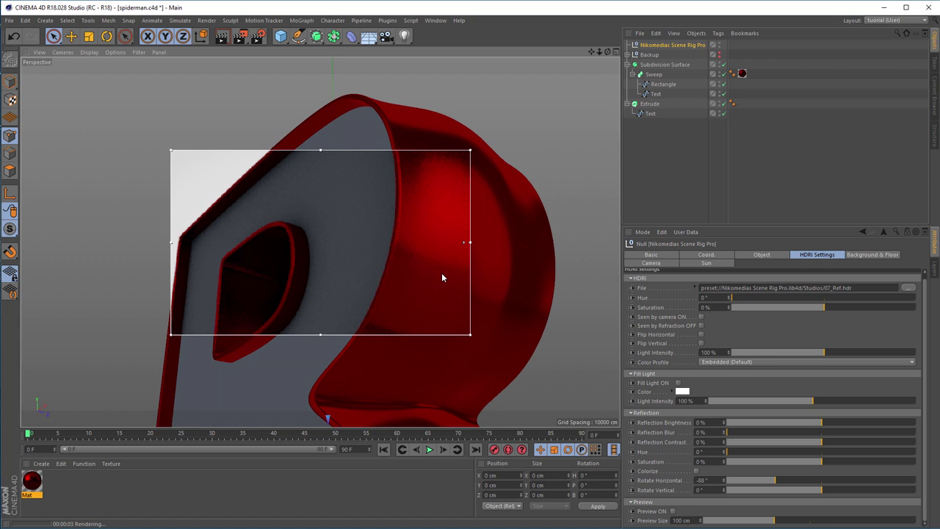
pyautogui.keyDown('alt'); pyautogui.moveTo(422, 248); pyautogui.dragTo(446, 221); pyautogui.keyUp('alt')
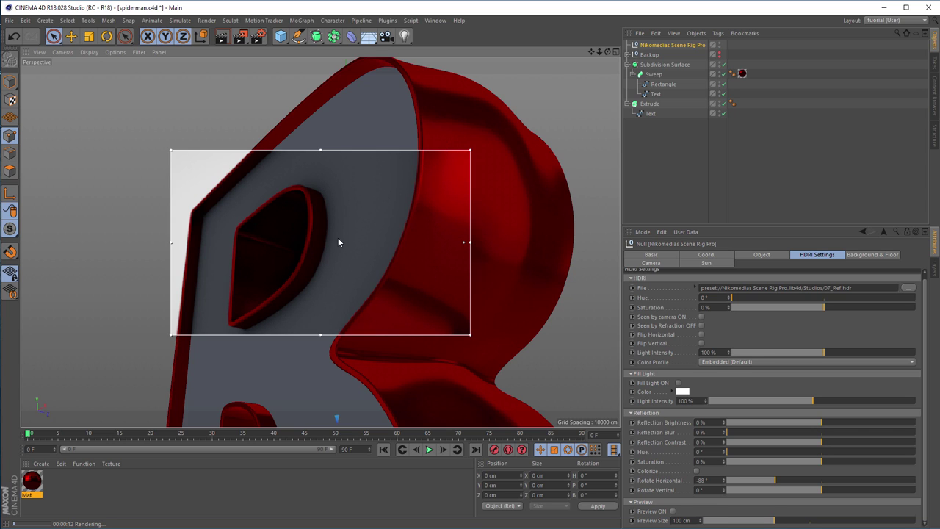
pyautogui.moveTo(354, 239)
pyautogui.keyDown('alt'); pyautogui.mouseDown()
pyautogui.moveTo(331, 220)
pyautogui.moveTo(387, 219)
pyautogui.mouseUp(); pyautogui.keyUp('alt')
pyautogui.scroll(3, 358, 224)
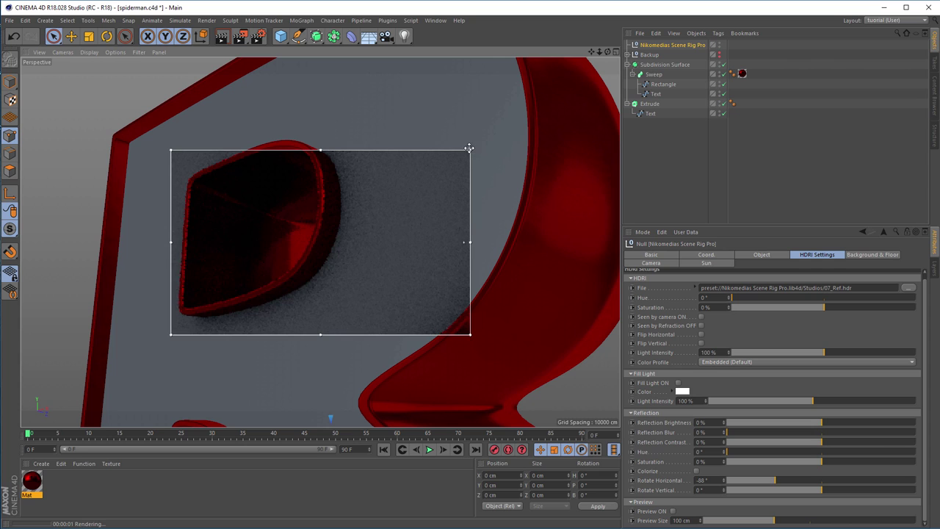
pyautogui.moveTo(476, 146); pyautogui.dragTo(574, 59)
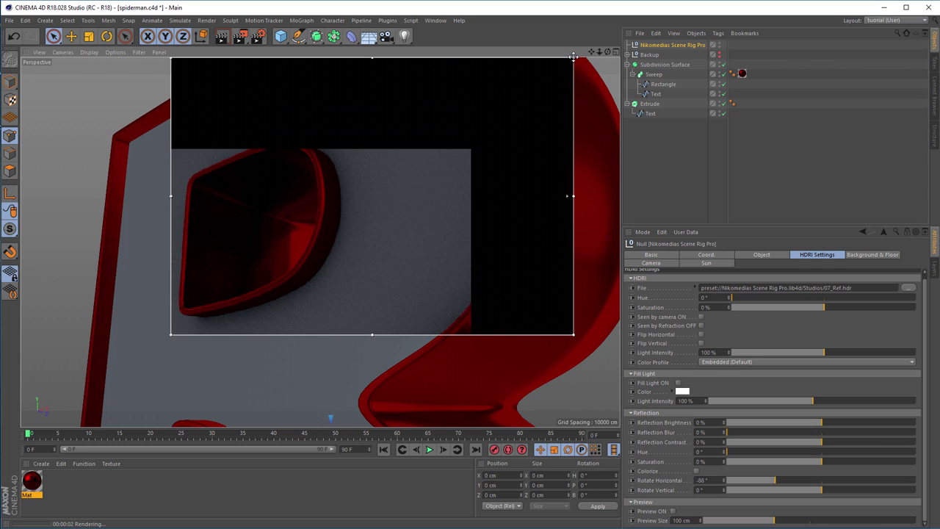
pyautogui.moveTo(171, 334); pyautogui.dragTo(56, 421)
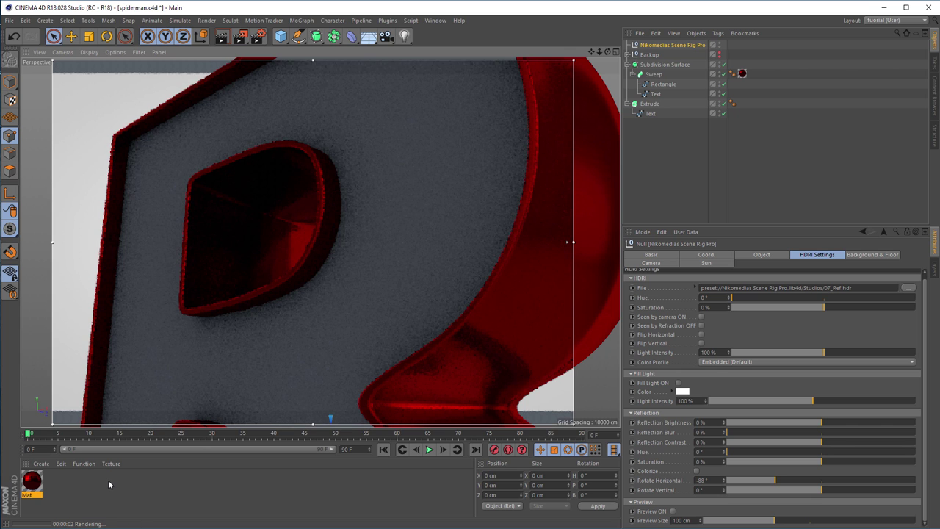
# Create material Mat.1 and enable its Reflectance channel
pyautogui.doubleClick(68, 485)
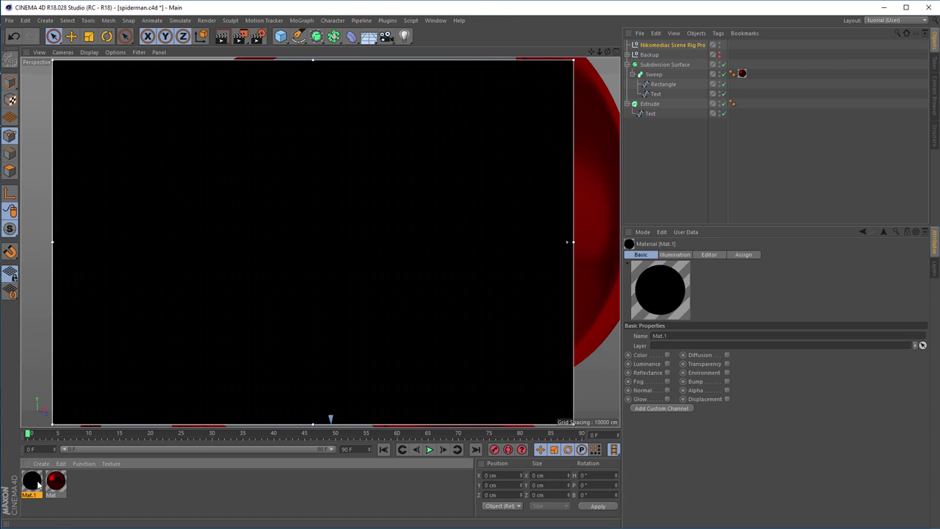
pyautogui.doubleClick(37, 482)
pyautogui.moveTo(215, 67); pyautogui.dragTo(790, 88)
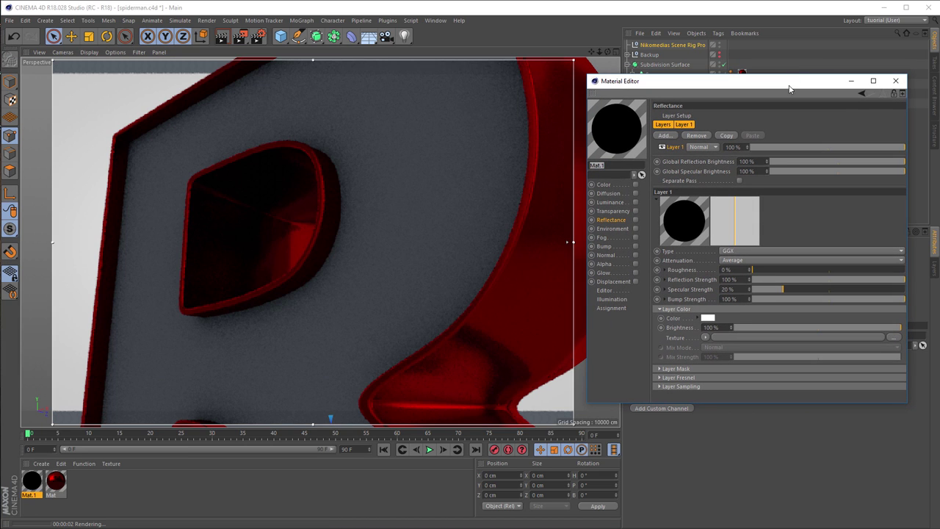
pyautogui.click(636, 221)
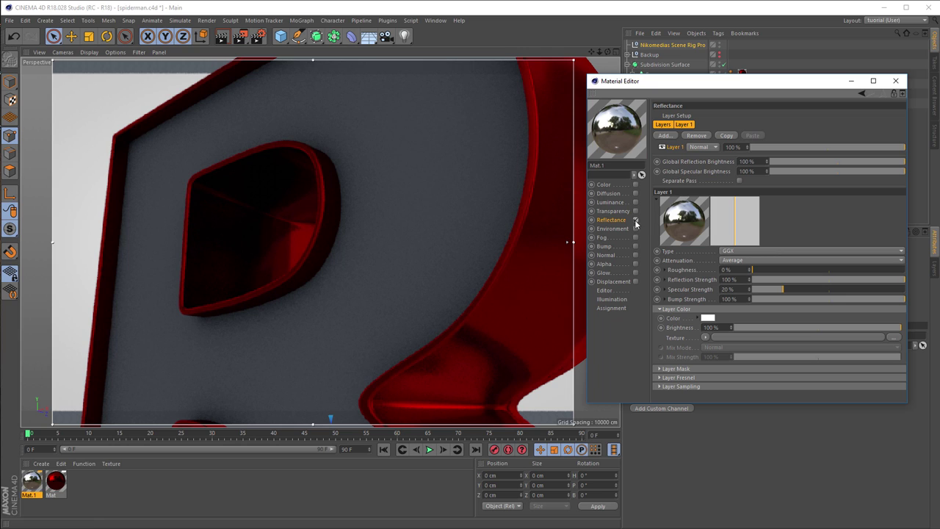
# Set the reflection Fresnel to Dielectric with the Beer preset and specular strength 0%
pyautogui.click(698, 377)
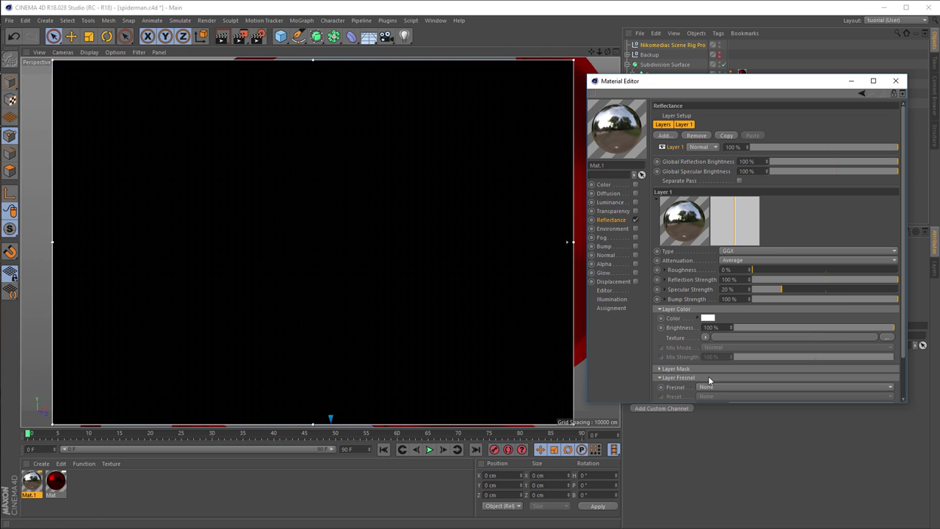
pyautogui.click(708, 386)
pyautogui.click(719, 407)
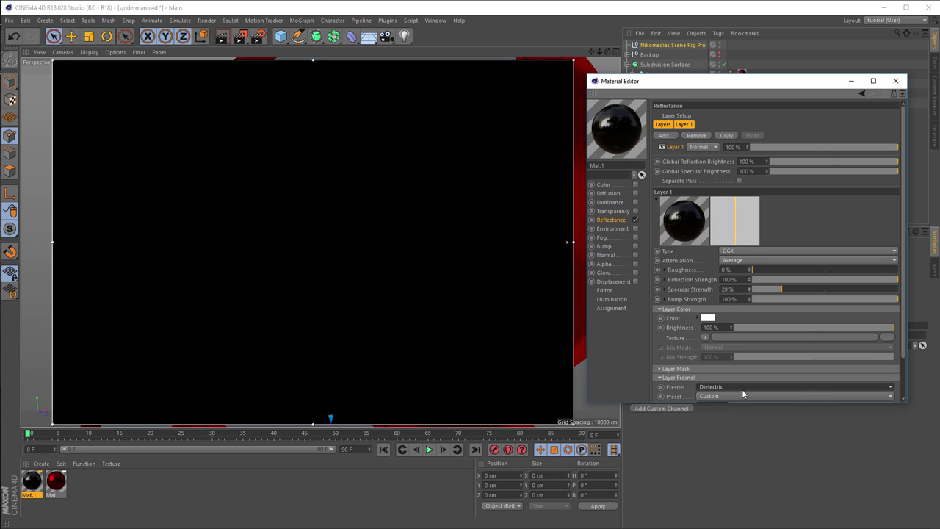
pyautogui.scroll(-3, 741, 375)
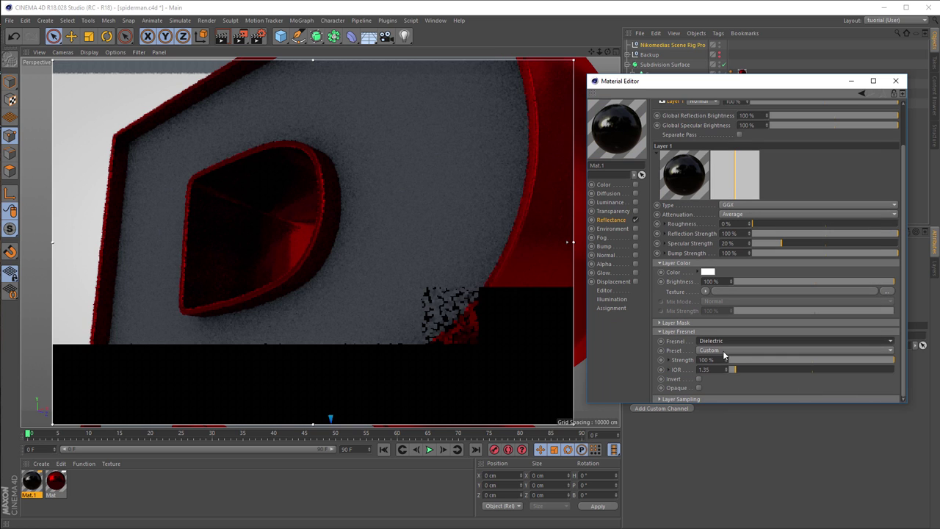
pyautogui.click(720, 352)
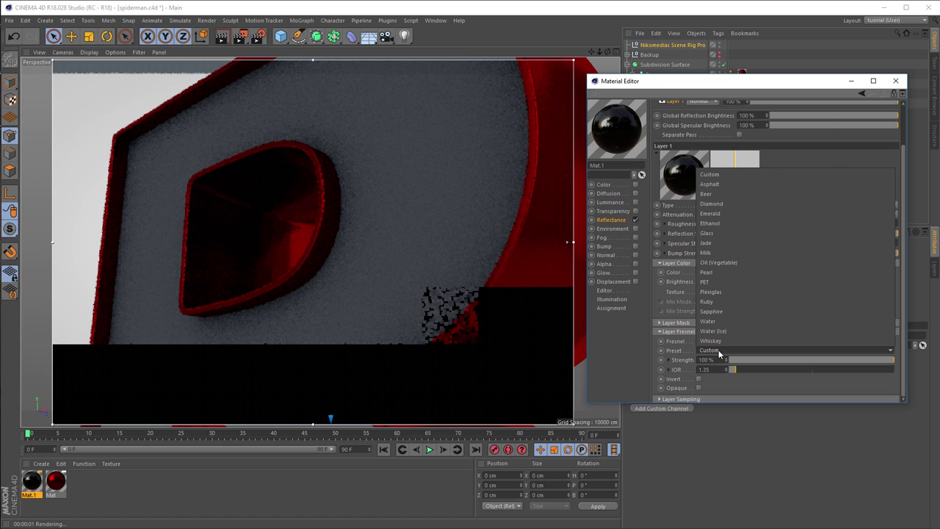
pyautogui.click(707, 193)
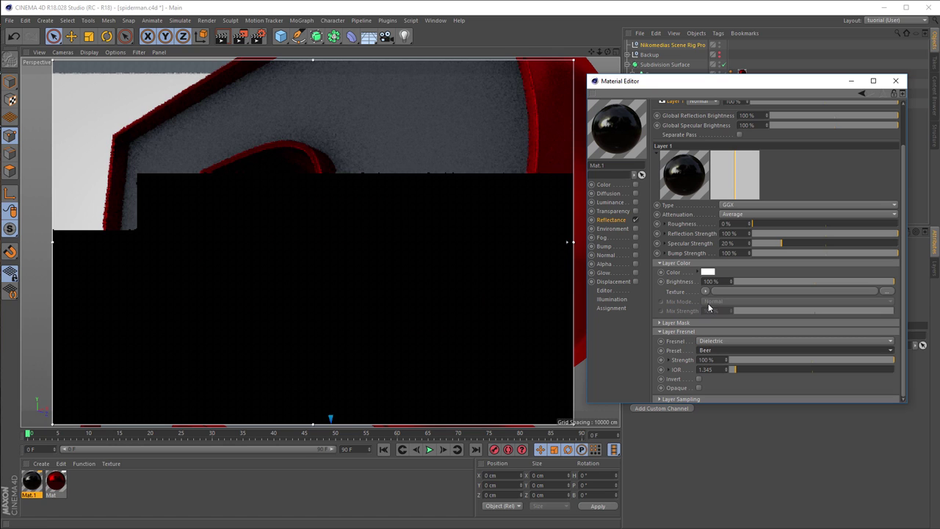
pyautogui.moveTo(781, 243); pyautogui.dragTo(776, 225)
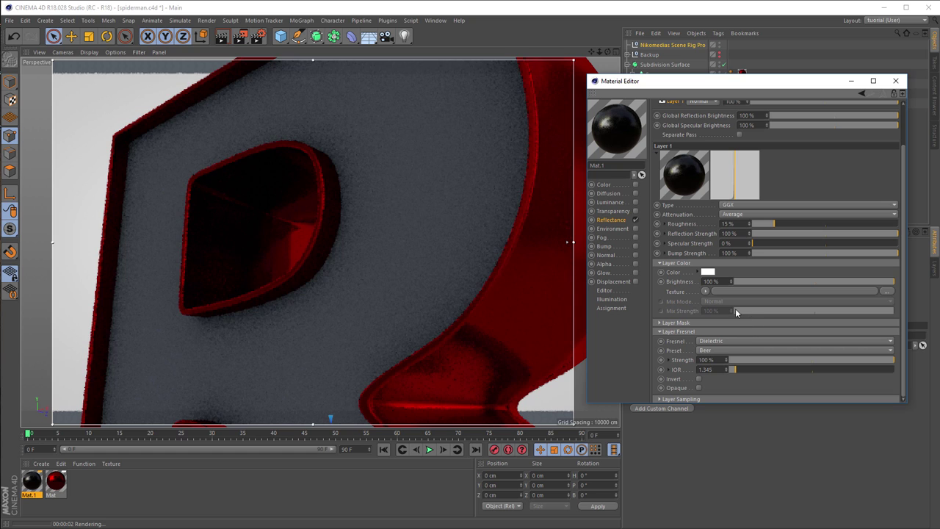
# Enable Mat.1's Color channel, make it fully saturated yellow (H 47°), and apply it to the Extrude
pyautogui.click(635, 185)
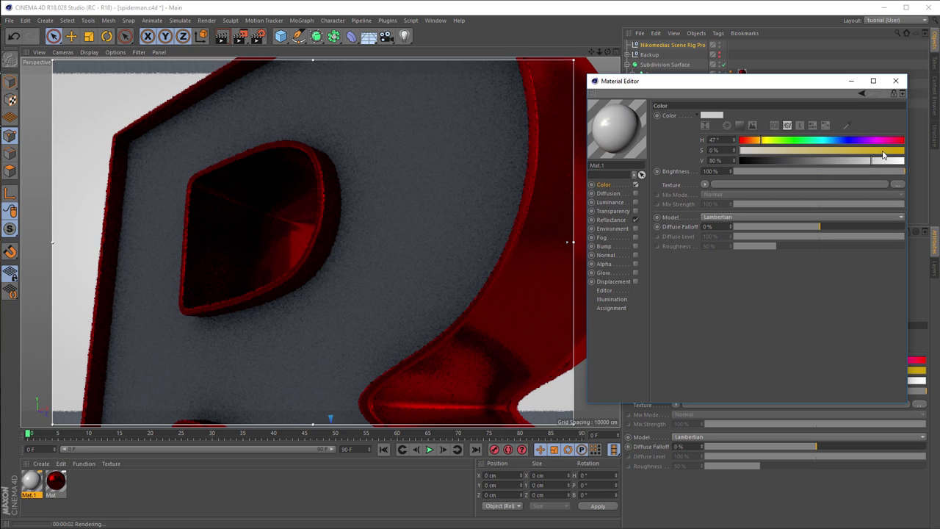
pyautogui.moveTo(884, 151); pyautogui.dragTo(910, 151)
pyautogui.moveTo(883, 160); pyautogui.dragTo(910, 160)
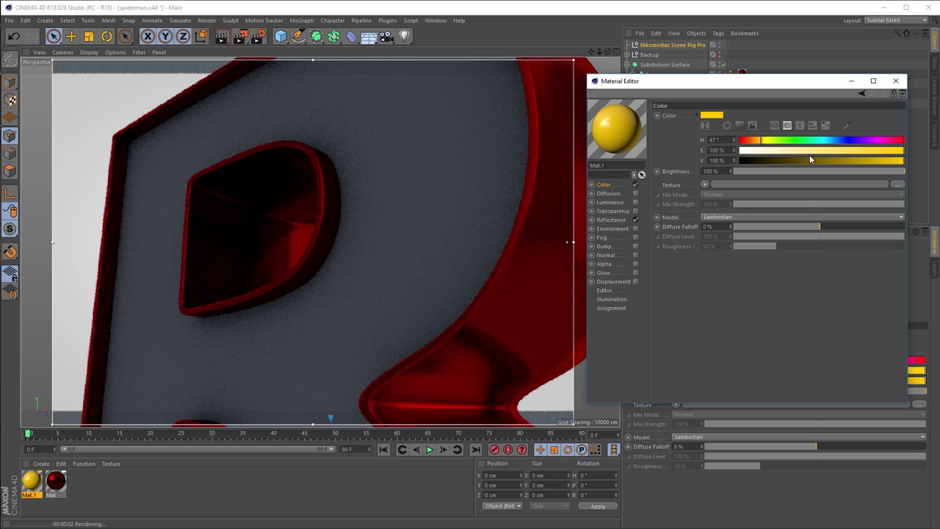
pyautogui.moveTo(776, 92); pyautogui.dragTo(768, 198)
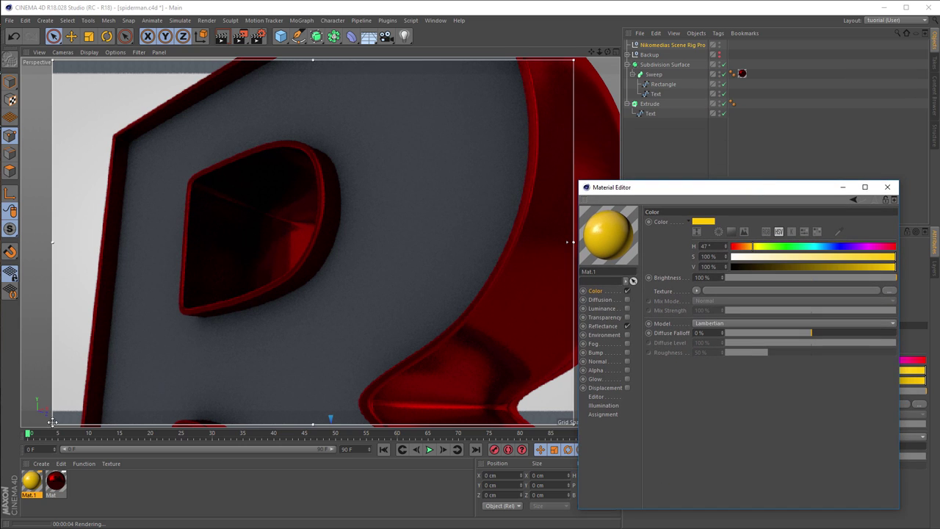
pyautogui.moveTo(32, 485); pyautogui.dragTo(408, 250)
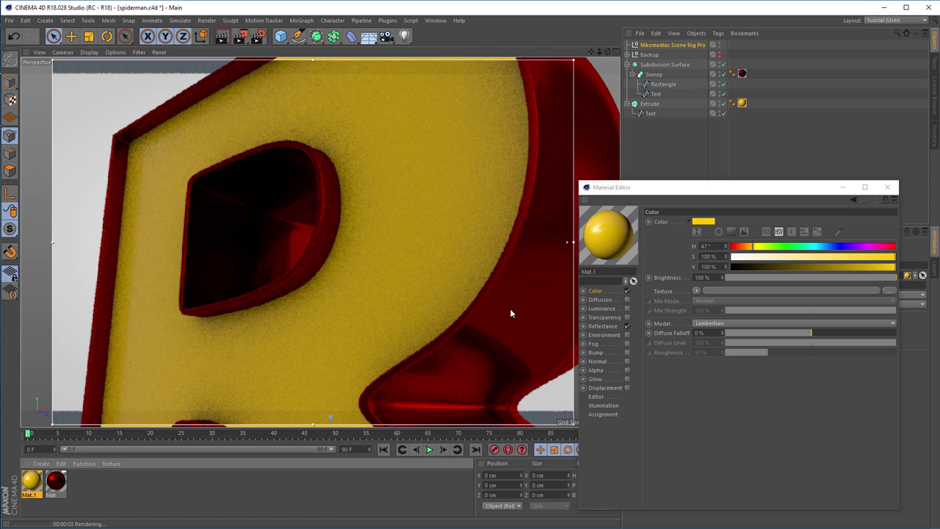
pyautogui.moveTo(664, 194); pyautogui.dragTo(667, 166)
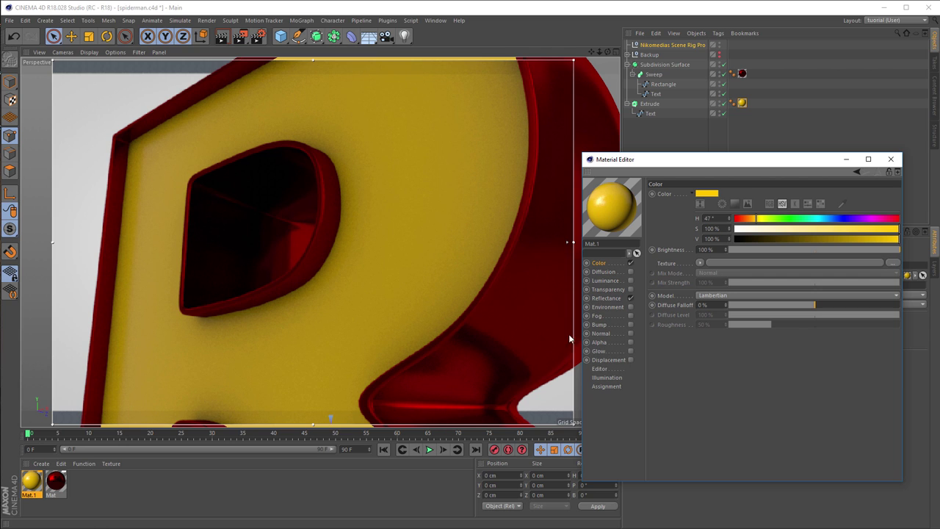
# Stop the interactive render, show Gouraud Shading (Lines) on Extrude, and disable Subdivision Surface
pyautogui.click(889, 160)
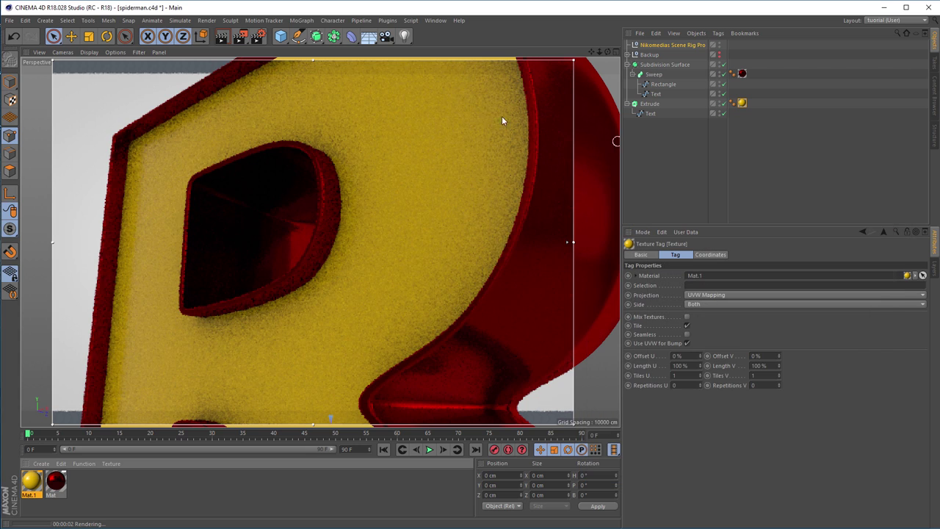
pyautogui.hotkey('alt', 'r')
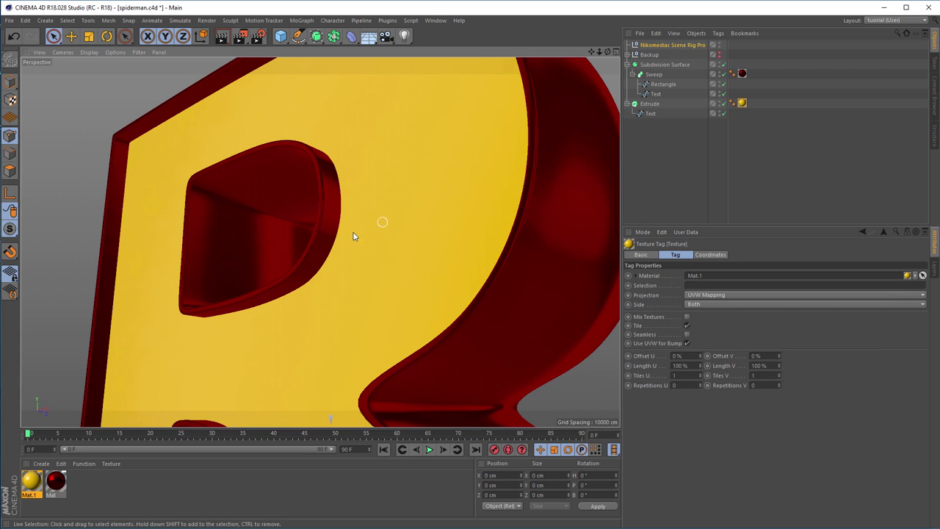
pyautogui.click(648, 105)
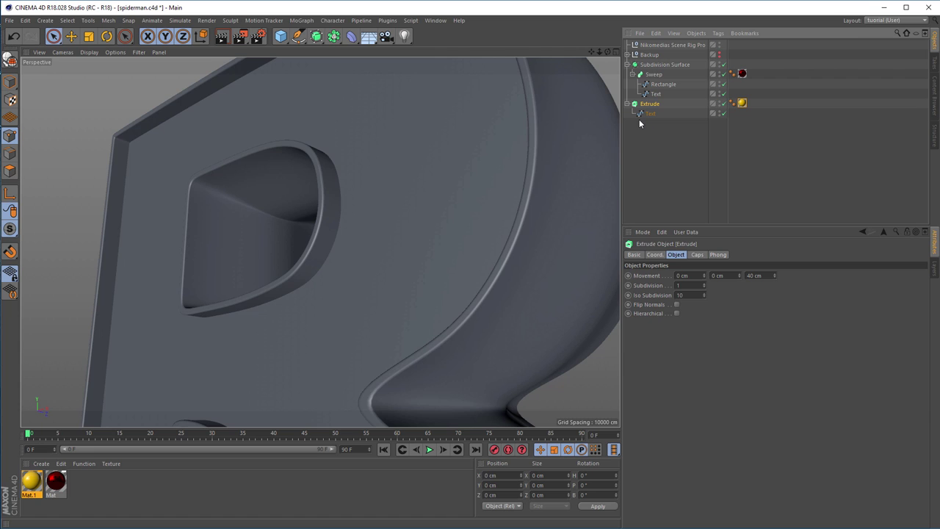
pyautogui.press('n')
pyautogui.press('b')
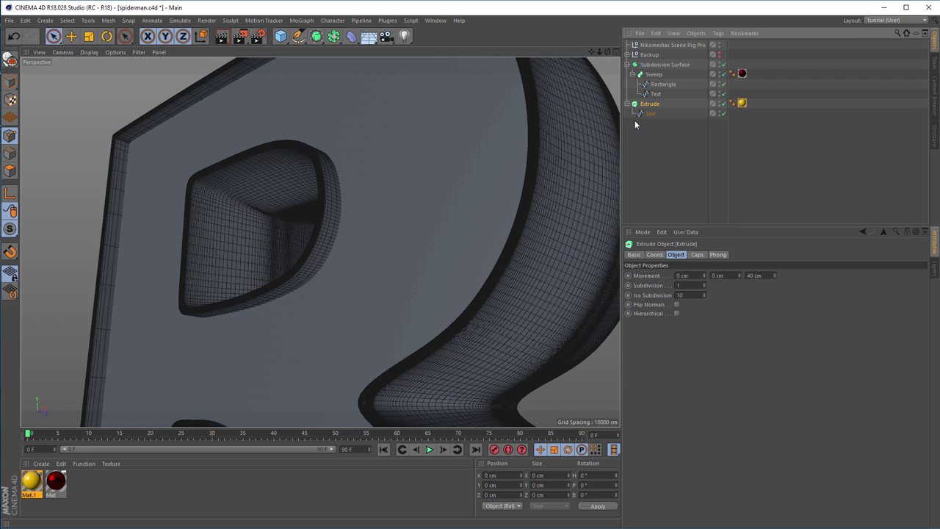
pyautogui.click(724, 65)
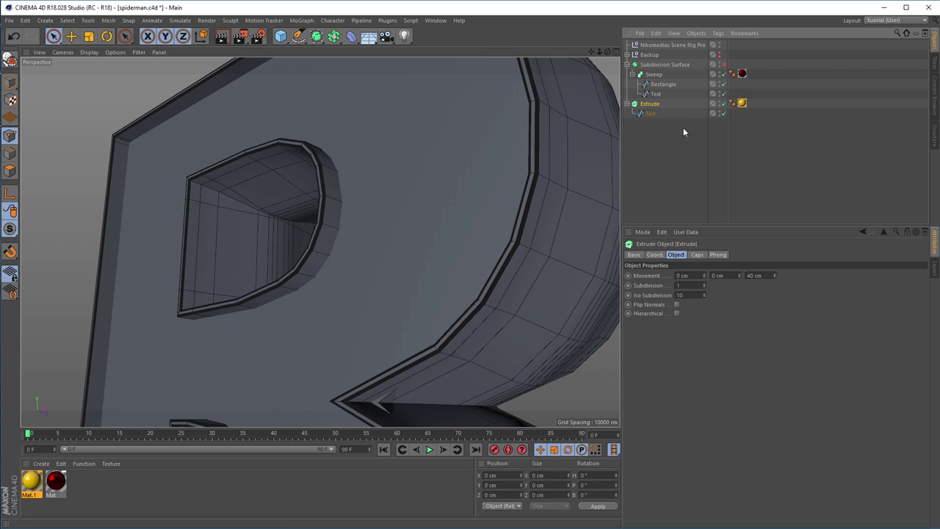
# Set the Extrude caps to Quadrangles with a Regular Grid, then view the whole R
pyautogui.click(700, 257)
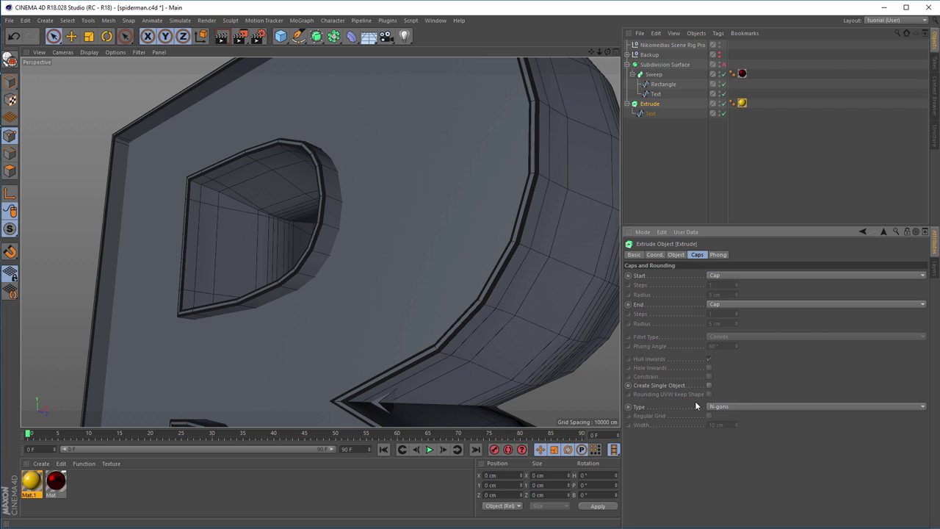
pyautogui.click(724, 407)
pyautogui.click(725, 427)
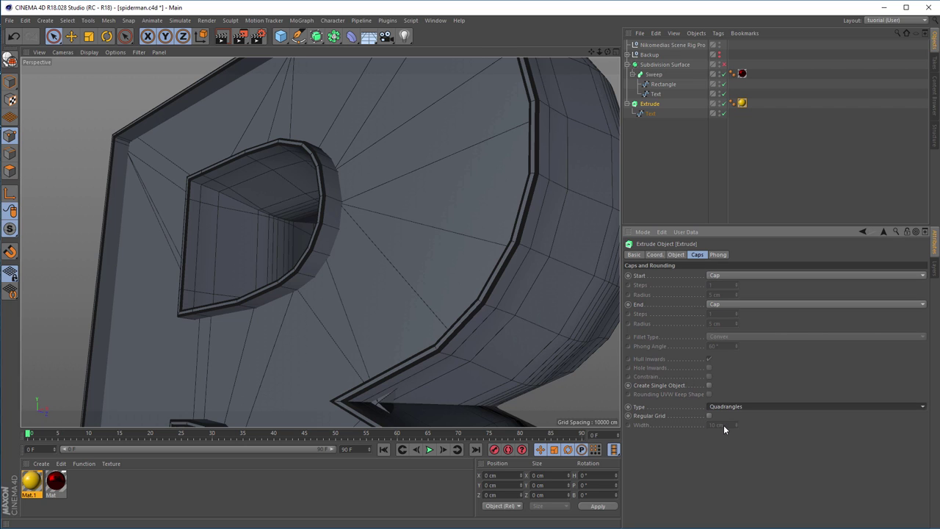
pyautogui.click(708, 416)
pyautogui.keyDown('alt'); pyautogui.moveTo(498, 268); pyautogui.dragTo(368, 266); pyautogui.keyUp('alt')
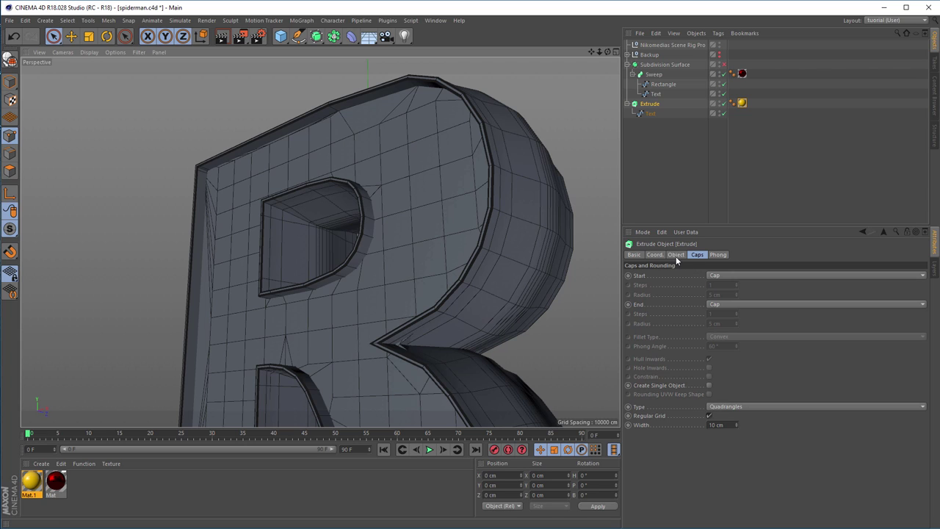
# Set the R's Text spline to Subdivided intermediate points with a 3 cm maximum length
pyautogui.click(651, 114)
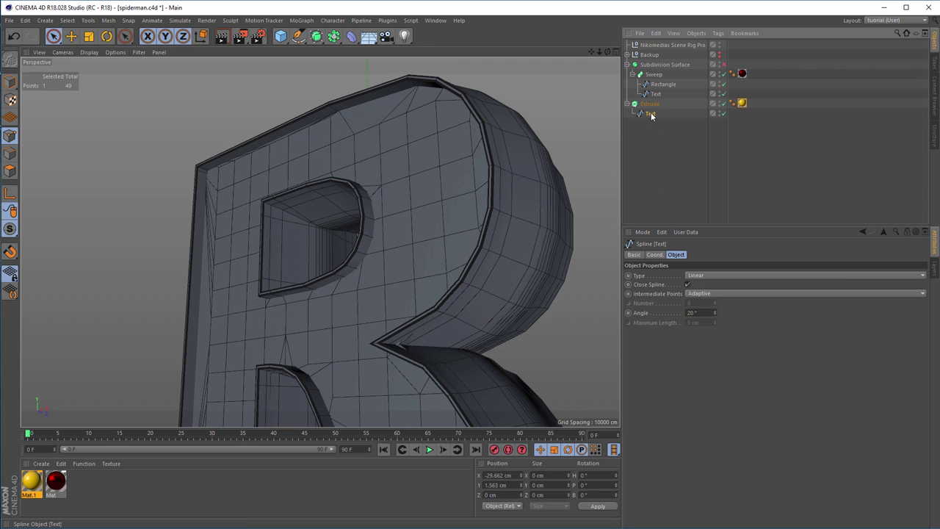
pyautogui.click(695, 293)
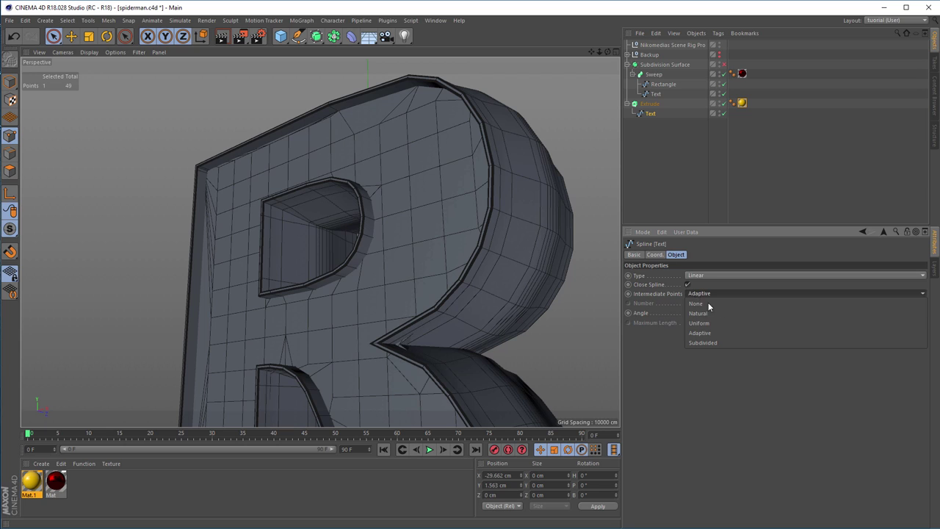
pyautogui.click(721, 342)
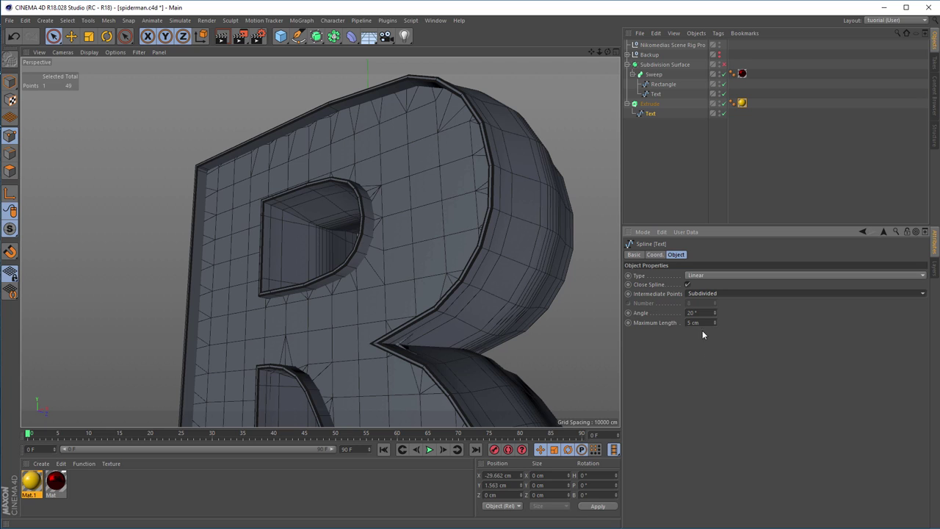
pyautogui.click(704, 324)
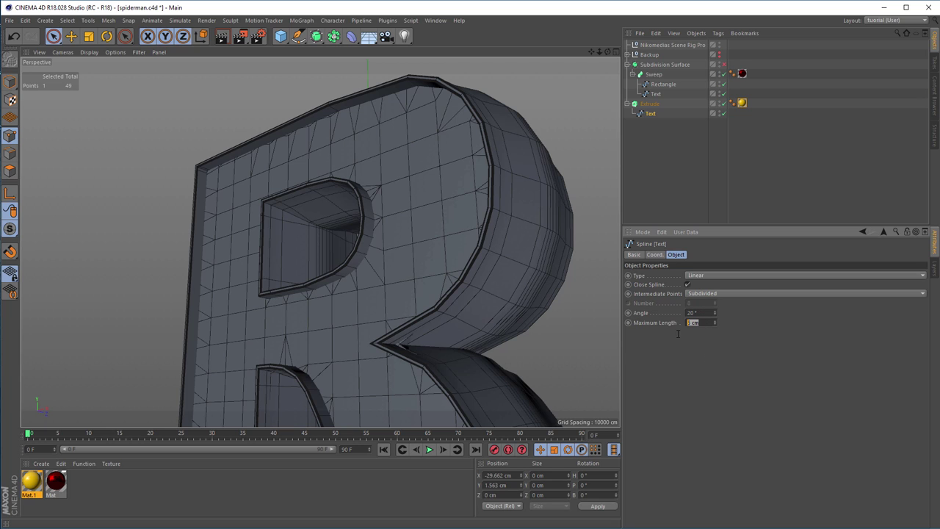
pyautogui.press('Return')
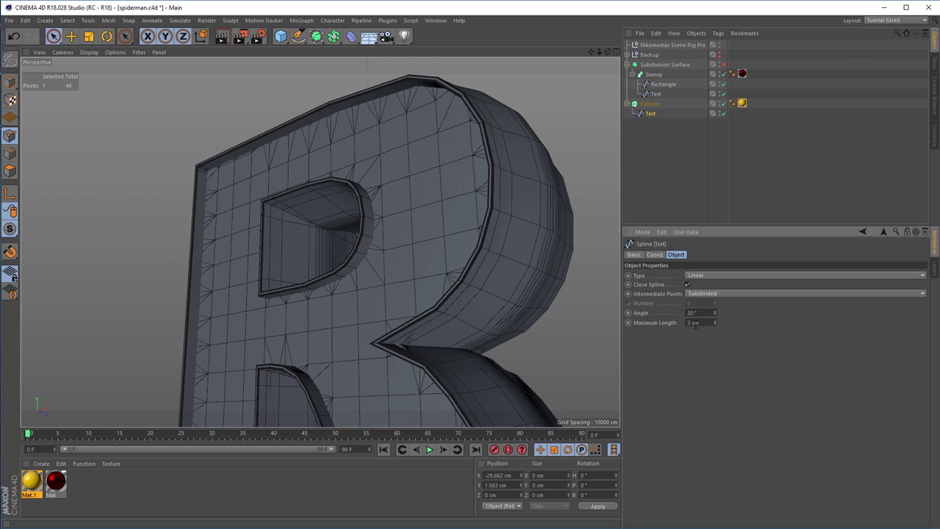
pyautogui.click(656, 104)
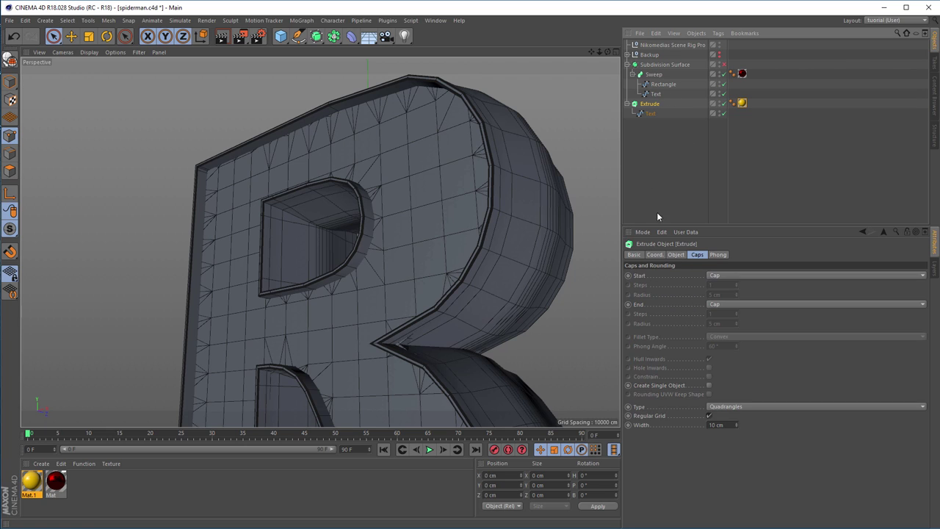
# Set the Extrude's cap Regular Grid width to 3 cm
pyautogui.doubleClick(718, 424)
pyautogui.write('3')
pyautogui.press('Return')
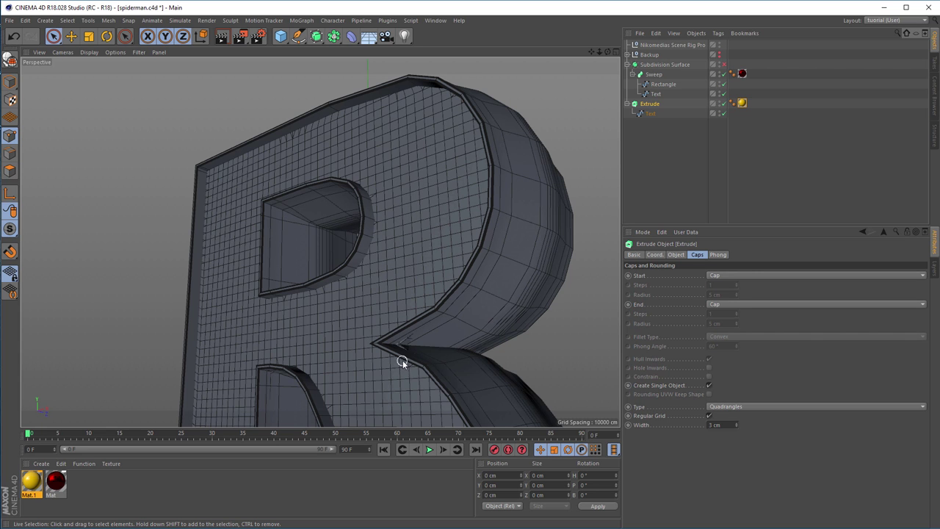
# Select the stray point at the R's inner notch and move it slightly left along X
pyautogui.scroll(3, 403, 360)
pyautogui.scroll(3, 442, 350)
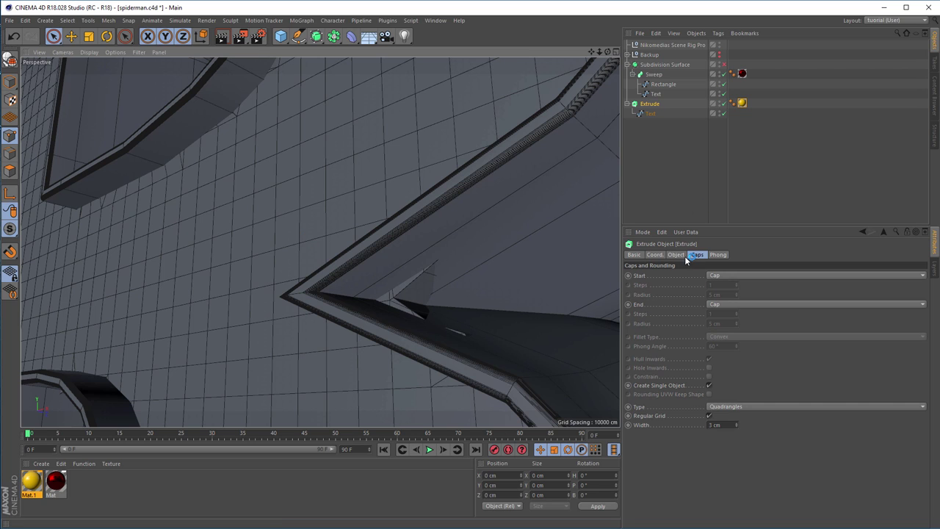
pyautogui.click(650, 114)
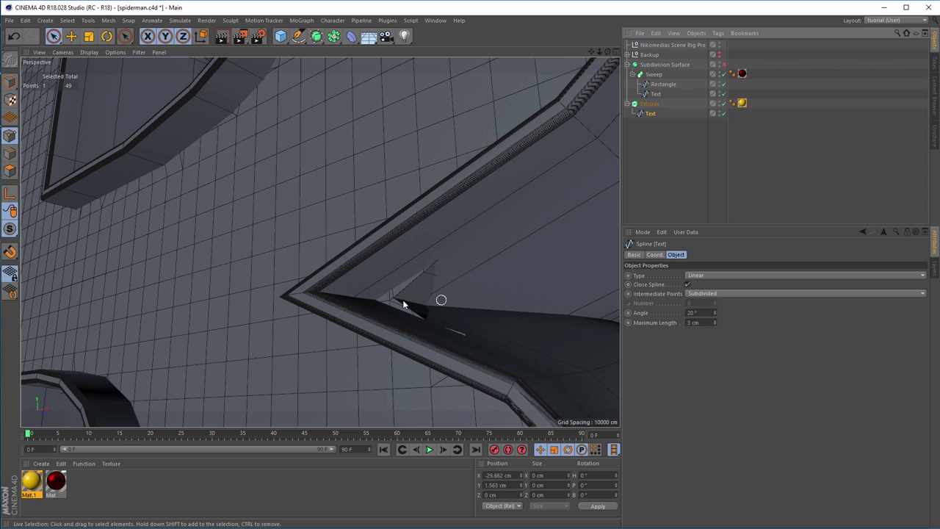
pyautogui.keyDown('alt'); pyautogui.moveTo(399, 304); pyautogui.dragTo(323, 246, button='middle'); pyautogui.keyUp('alt')
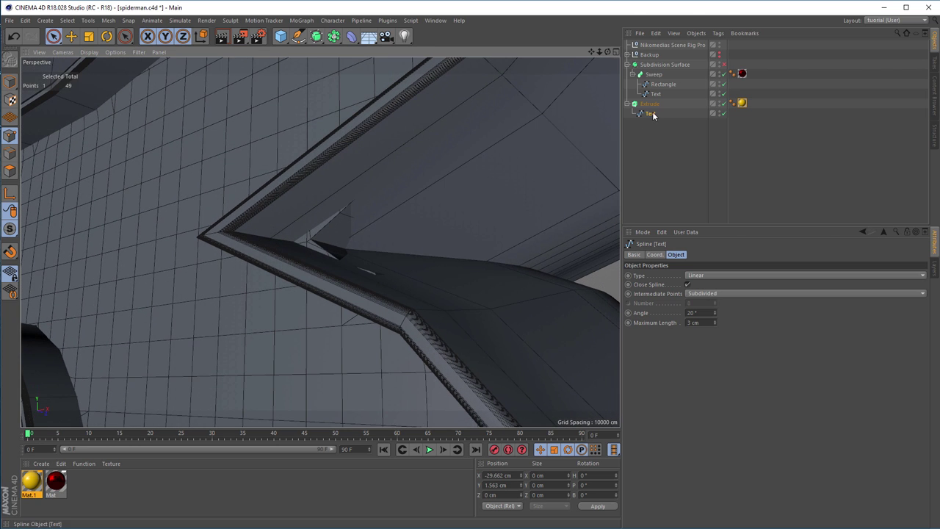
pyautogui.click(366, 218)
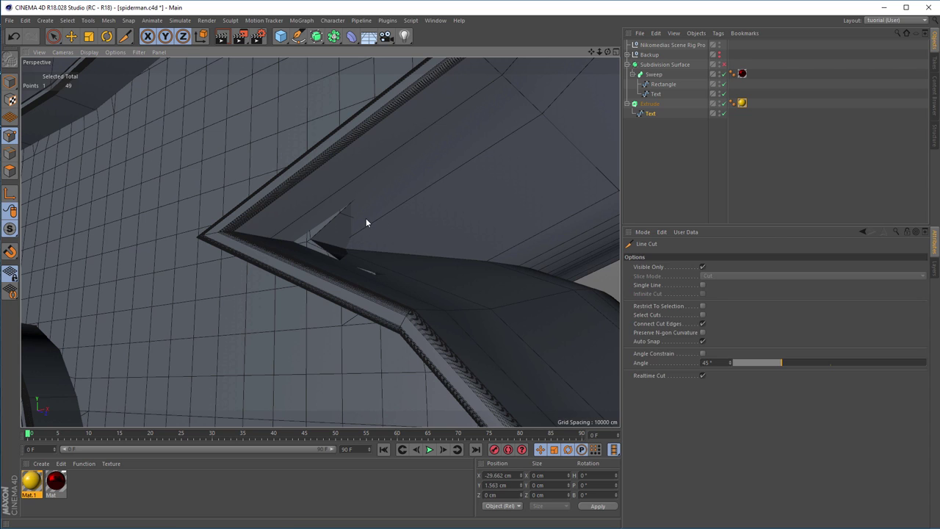
pyautogui.click(315, 238)
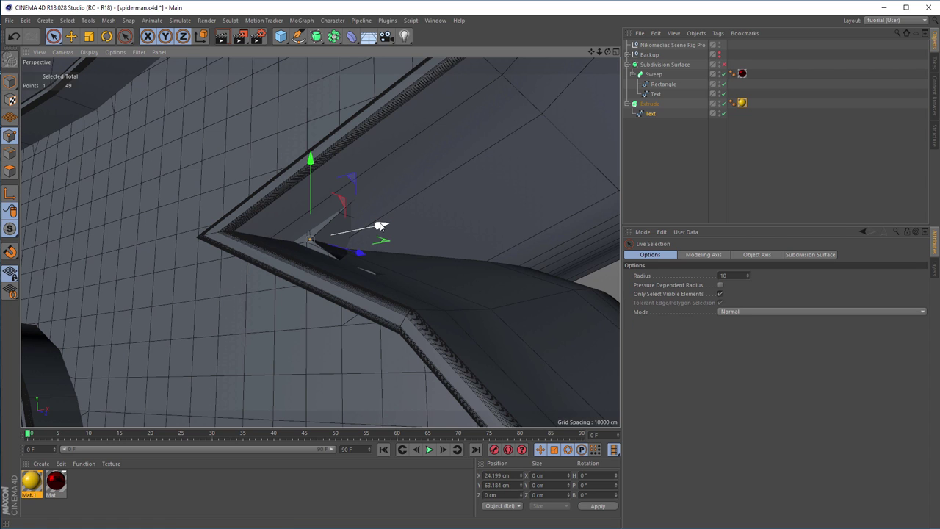
pyautogui.moveTo(380, 226); pyautogui.dragTo(357, 238)
# Orbit and zoom around the R to inspect the cleaned-up corner and face grid
pyautogui.keyDown('alt'); pyautogui.moveTo(357, 237); pyautogui.dragTo(368, 306); pyautogui.keyUp('alt')
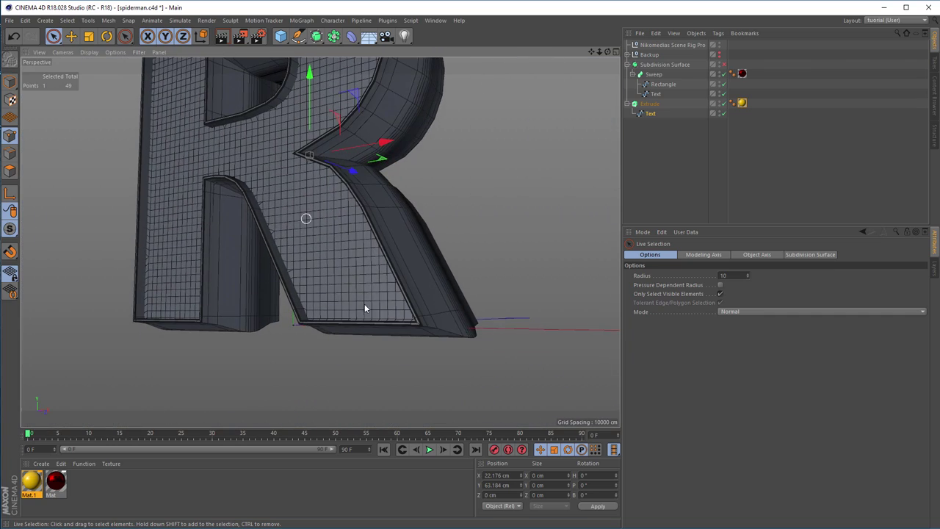
pyautogui.keyDown('alt'); pyautogui.moveTo(428, 321); pyautogui.dragTo(378, 263); pyautogui.keyUp('alt')
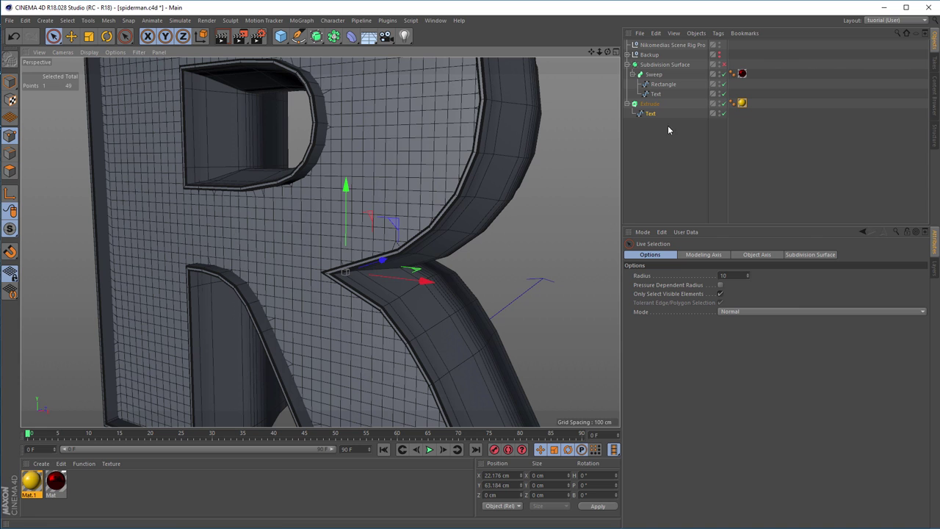
pyautogui.keyDown('alt'); pyautogui.moveTo(435, 131); pyautogui.dragTo(495, 164); pyautogui.keyUp('alt')
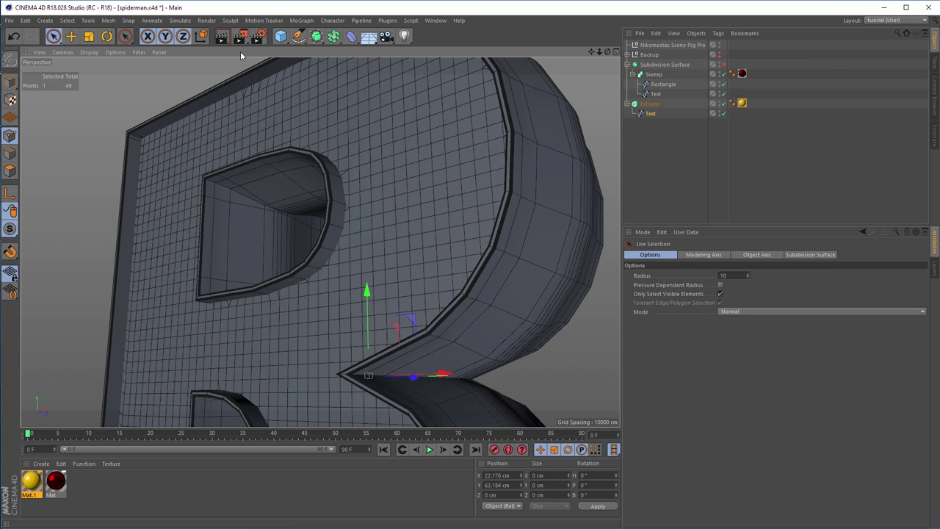
# Start an Interactive Render Region and open the yellow Mat.1 material editor beside the R
pyautogui.hotkey('alt', 'r')
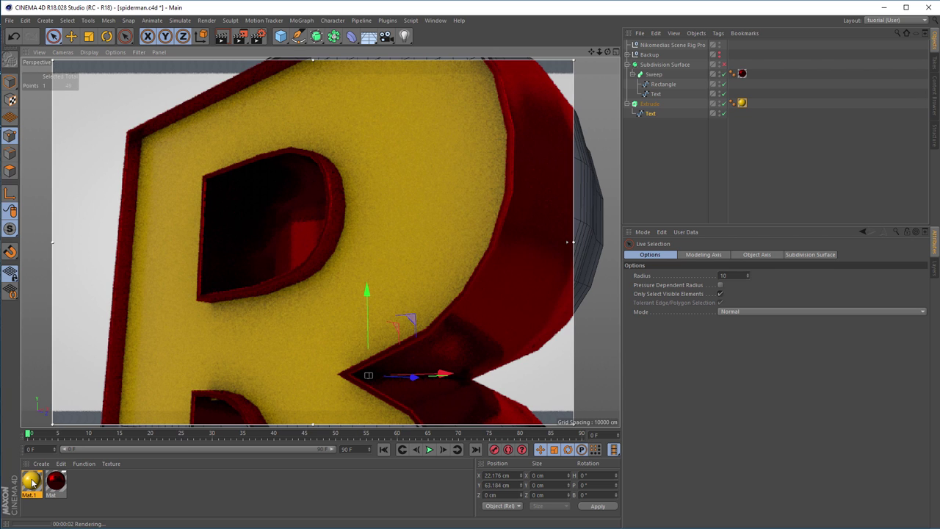
pyautogui.doubleClick(31, 481)
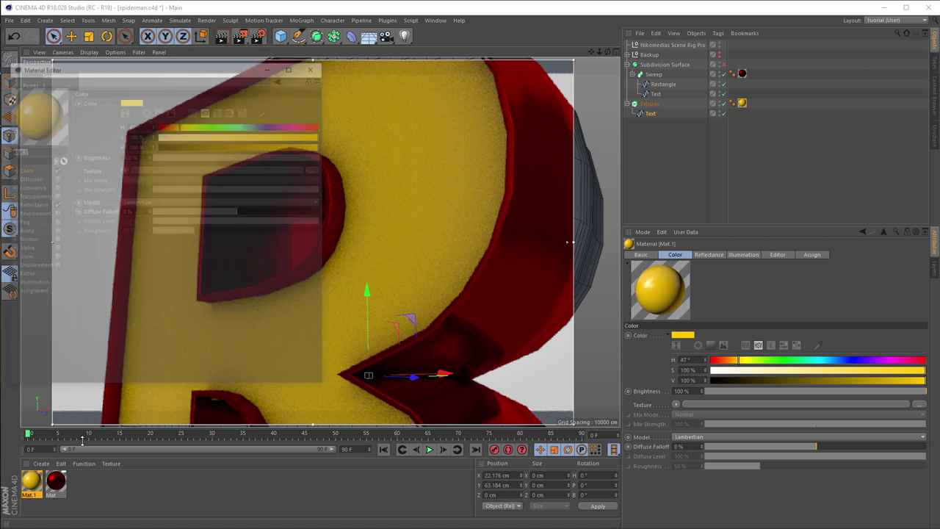
pyautogui.moveTo(202, 74); pyautogui.dragTo(806, 122)
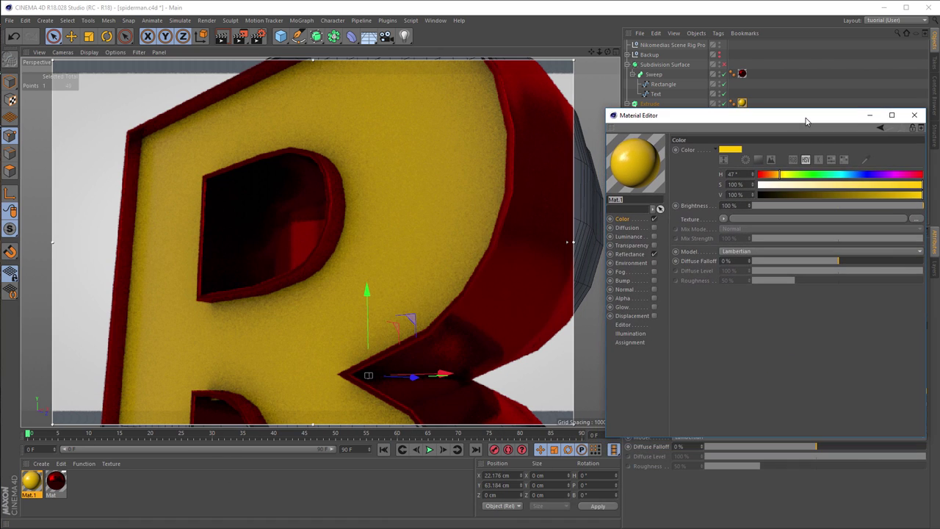
# Enable Mat.1's Displacement channel with the type set to Intensity
pyautogui.click(654, 316)
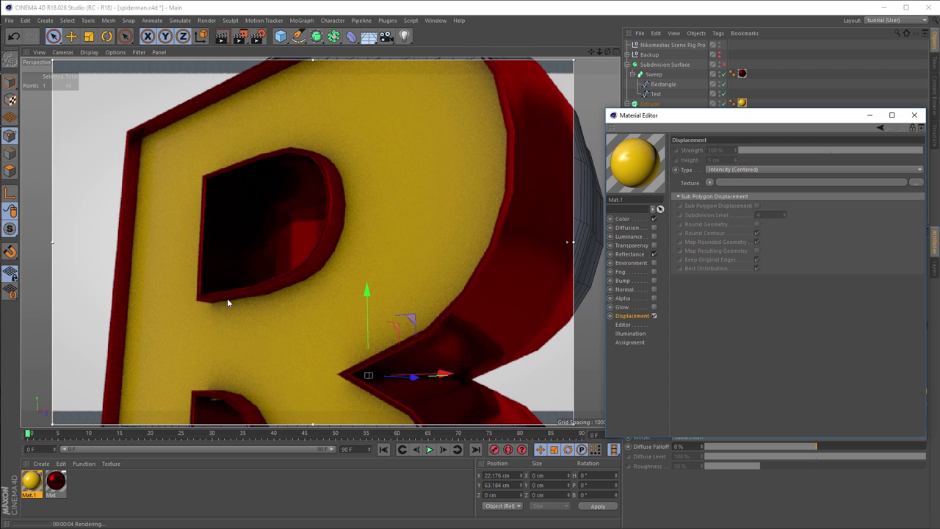
pyautogui.click(755, 170)
pyautogui.click(752, 179)
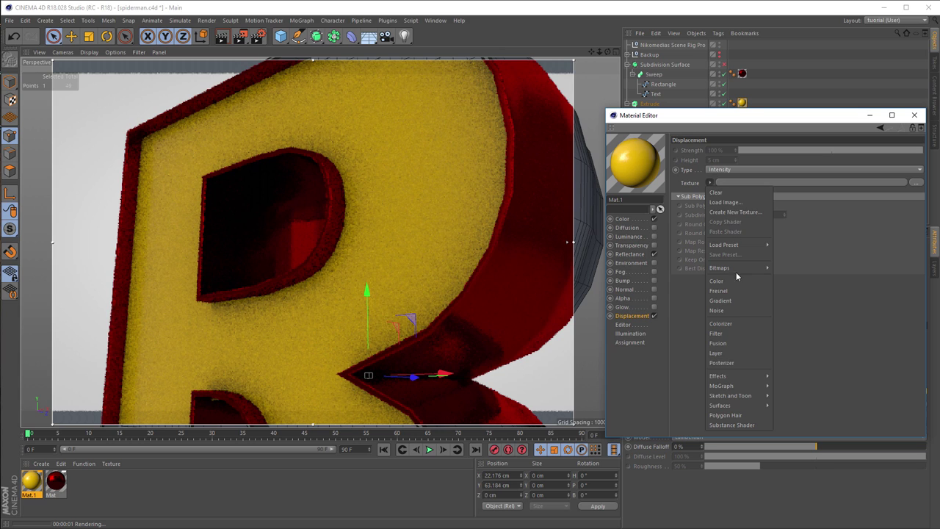
pyautogui.moveTo(762, 406)
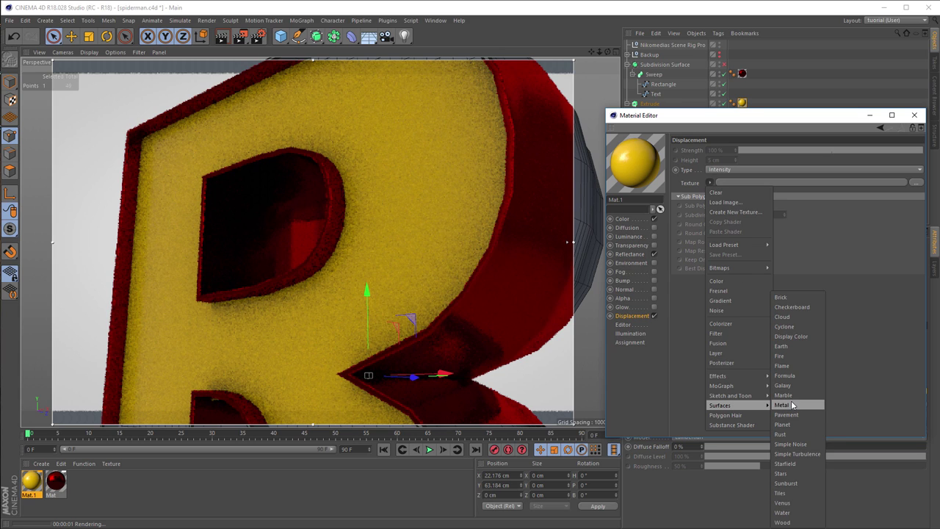
# Load a Tiles texture into Mat.1's displacement and enable Sub Polygon Displacement
pyautogui.click(781, 495)
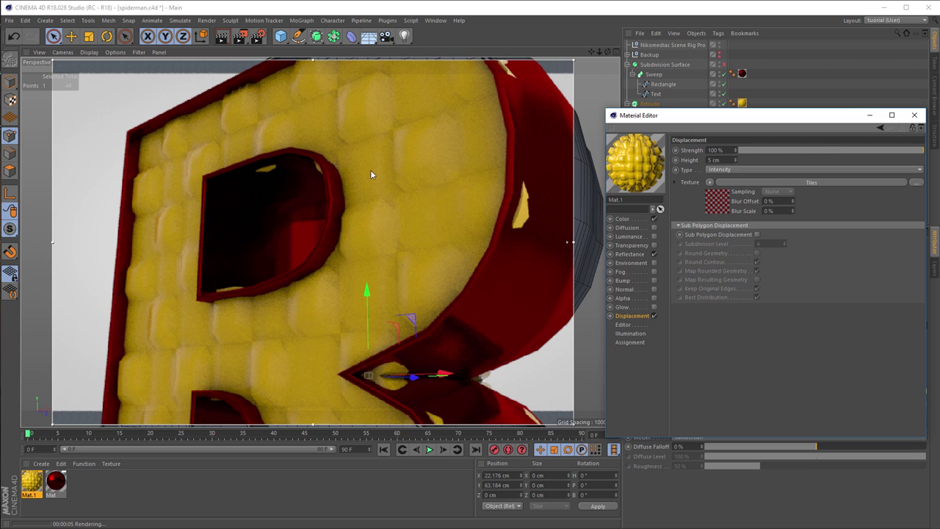
pyautogui.click(757, 235)
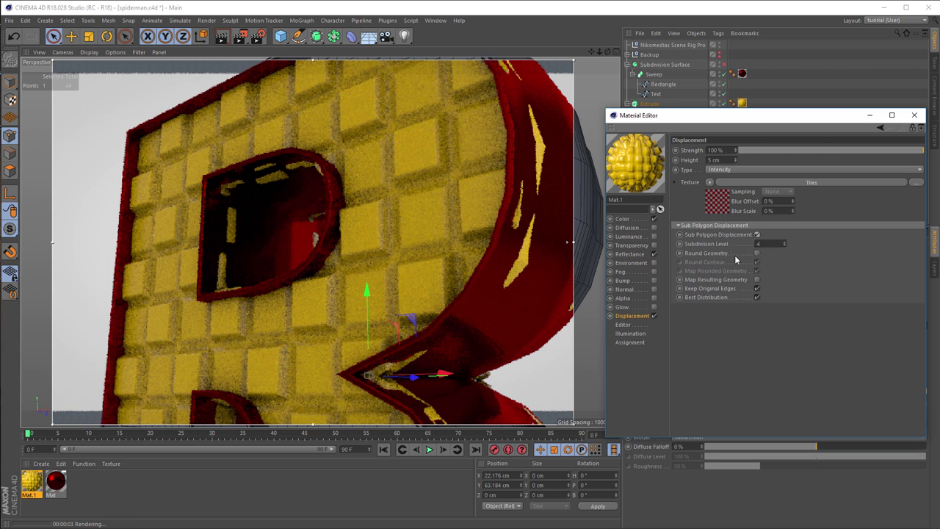
pyautogui.click(723, 208)
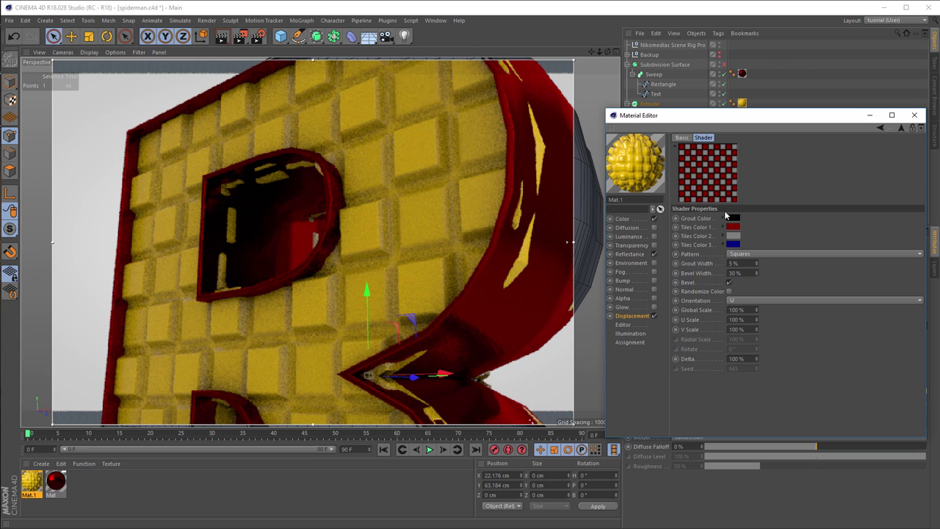
# Switch the Tiles shader pattern to Hexagons and make tile colours 1 and 3 white
pyautogui.click(746, 254)
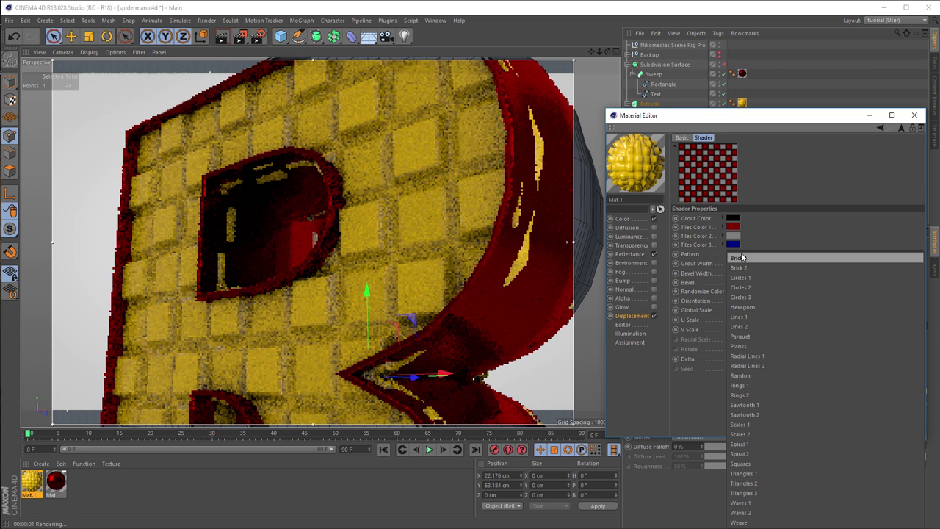
pyautogui.click(755, 307)
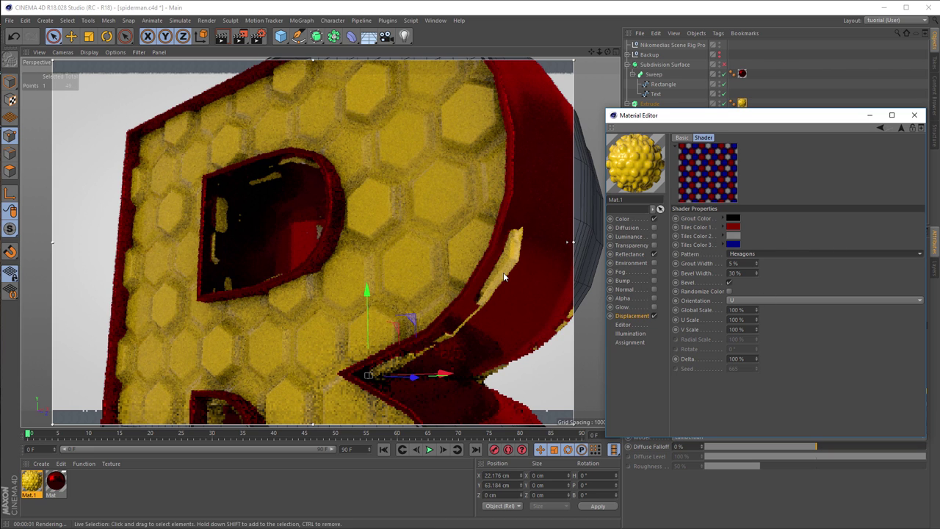
pyautogui.click(734, 227)
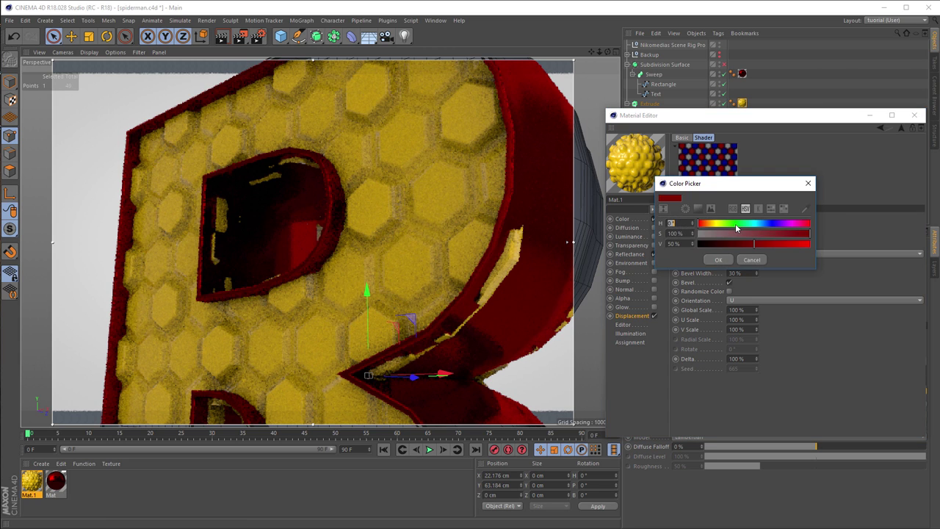
pyautogui.moveTo(736, 239); pyautogui.dragTo(696, 234)
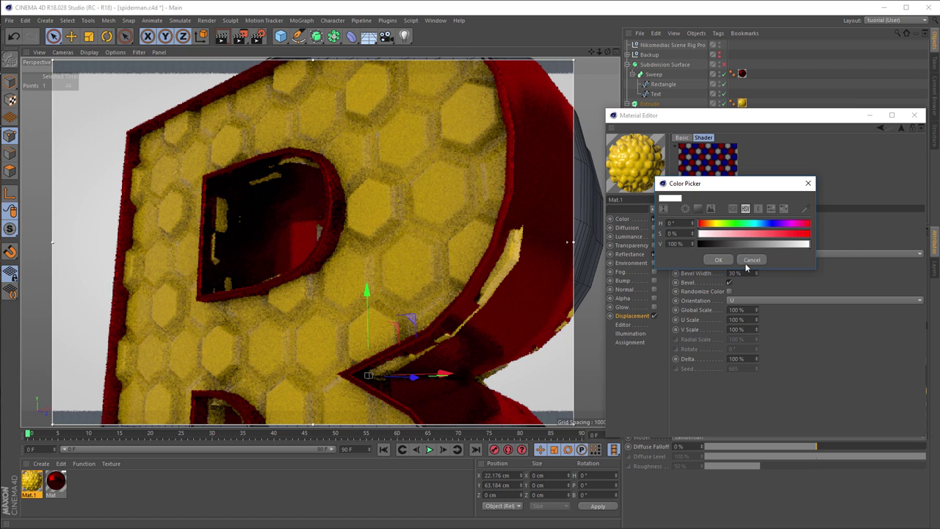
pyautogui.click(718, 259)
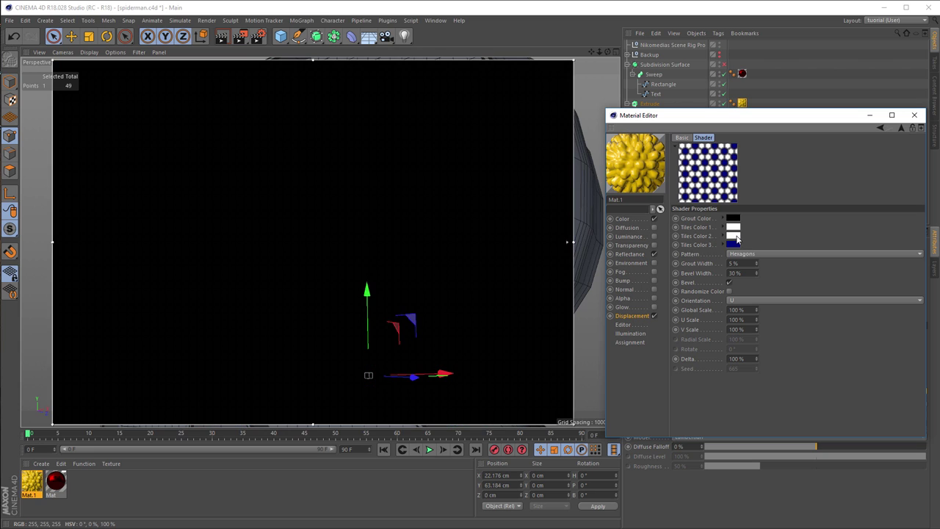
pyautogui.moveTo(737, 246); pyautogui.dragTo(737, 247)
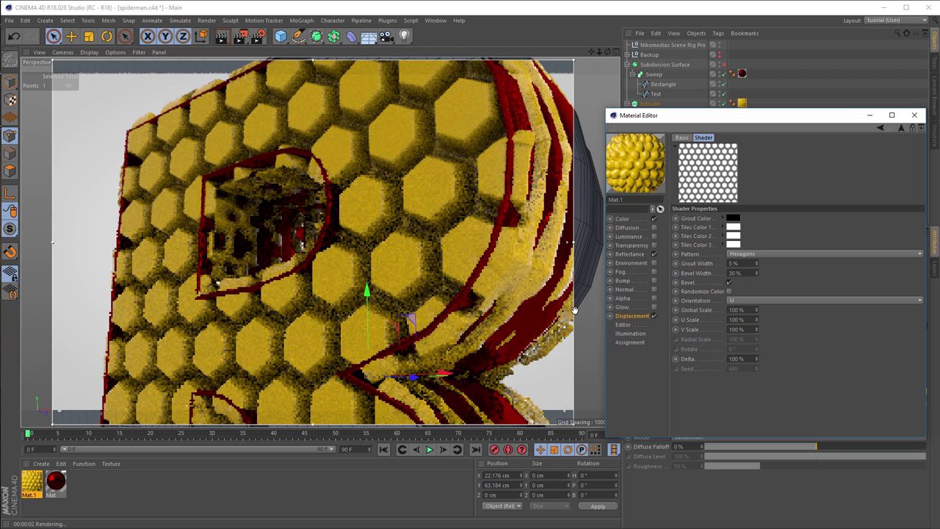
# Set Mat.1's displacement Height to -1 cm
pyautogui.click(906, 130)
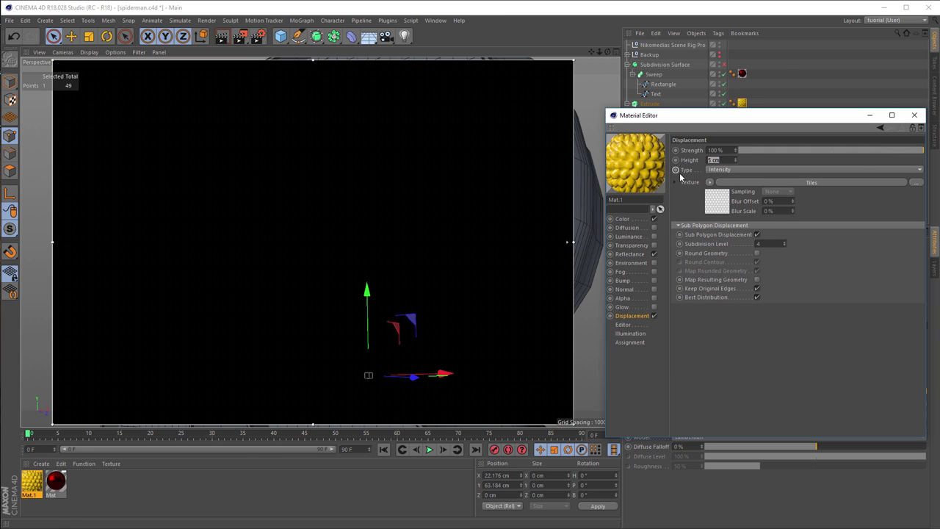
pyautogui.write('-1')
pyautogui.press('Return')
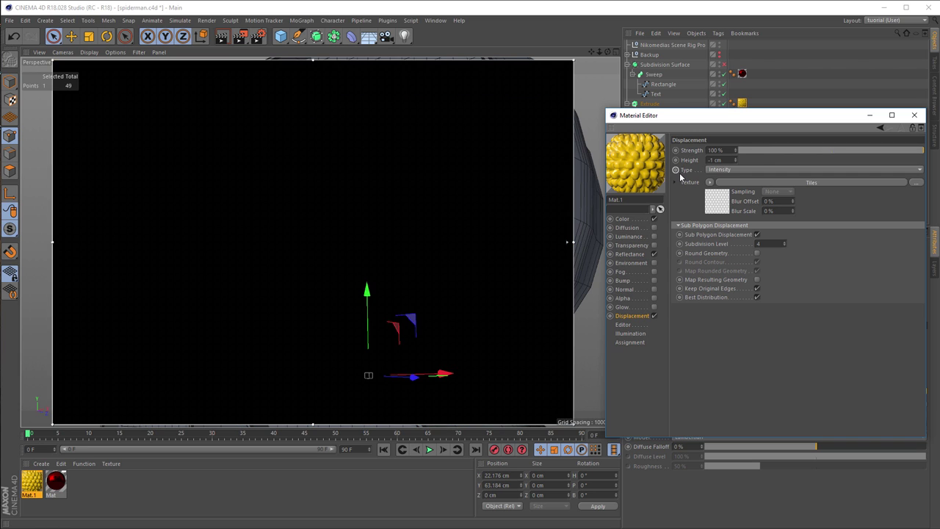
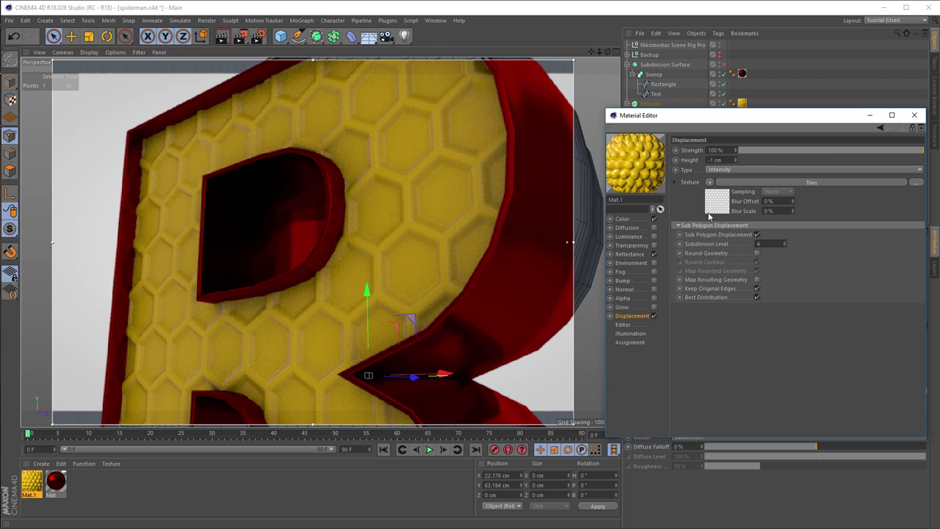
# In the Tiles shader, make the grout white, tile colours black, and Bevel Width 5%
pyautogui.click(717, 202)
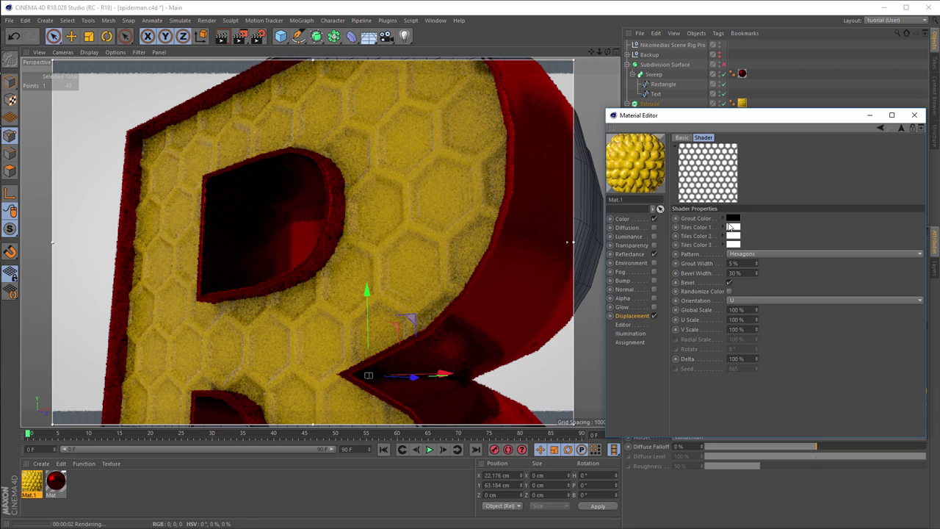
pyautogui.moveTo(735, 227); pyautogui.dragTo(734, 219)
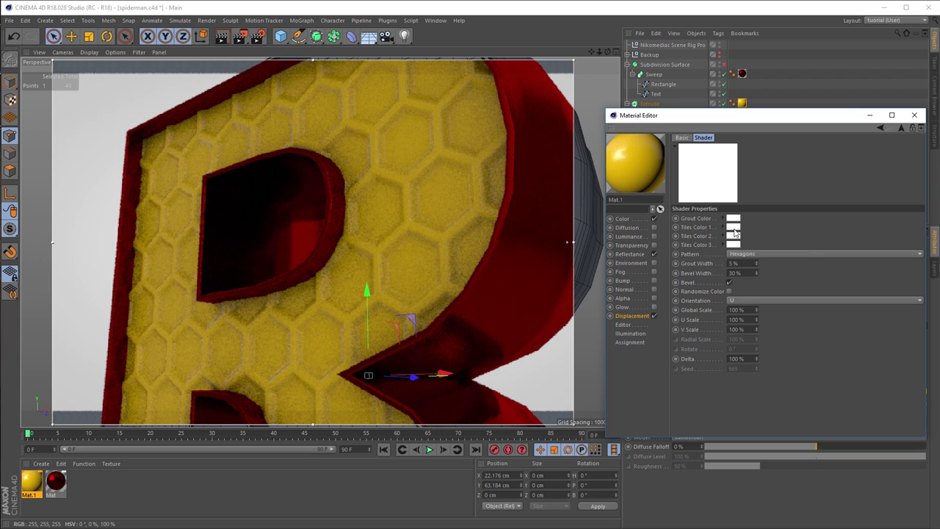
pyautogui.click(734, 219)
pyautogui.moveTo(731, 247); pyautogui.dragTo(709, 268)
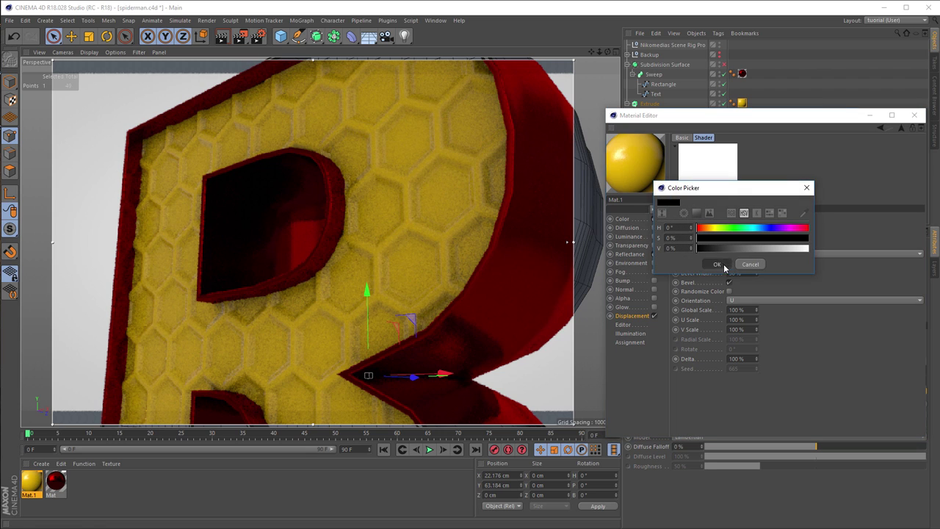
pyautogui.click(717, 264)
pyautogui.moveTo(735, 239); pyautogui.dragTo(734, 245)
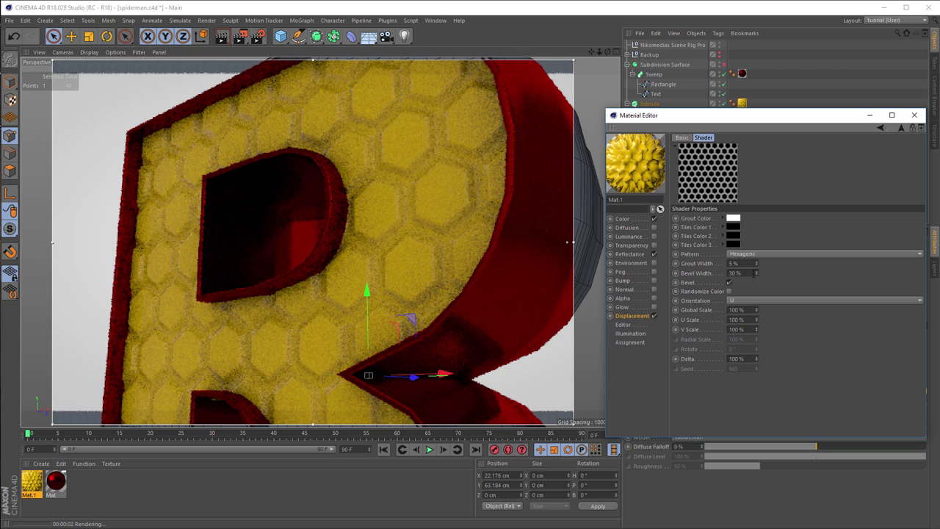
pyautogui.doubleClick(738, 273)
pyautogui.write('5')
pyautogui.press('Return')
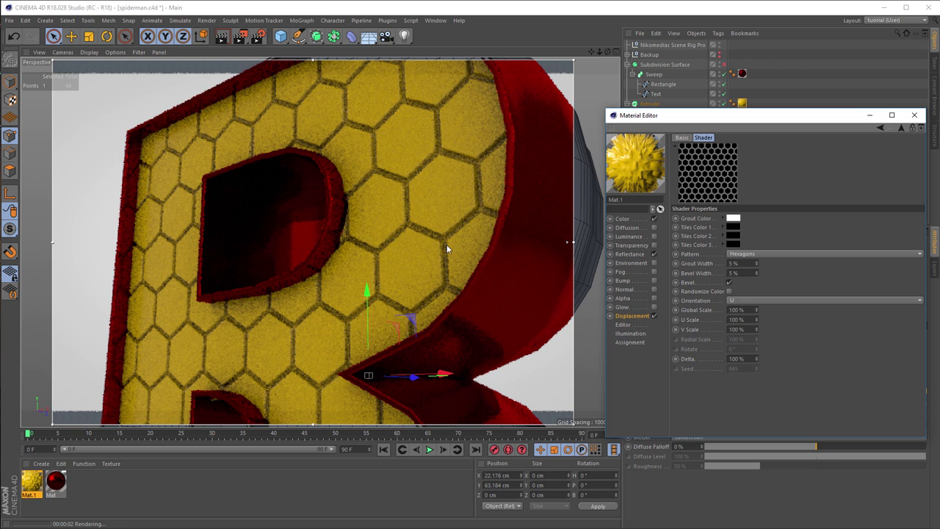
# Shrink the hexagon tiles by bringing Global Scale down through 50% and 40% to 30%
pyautogui.click(740, 310)
pyautogui.write('50')
pyautogui.press('Return')
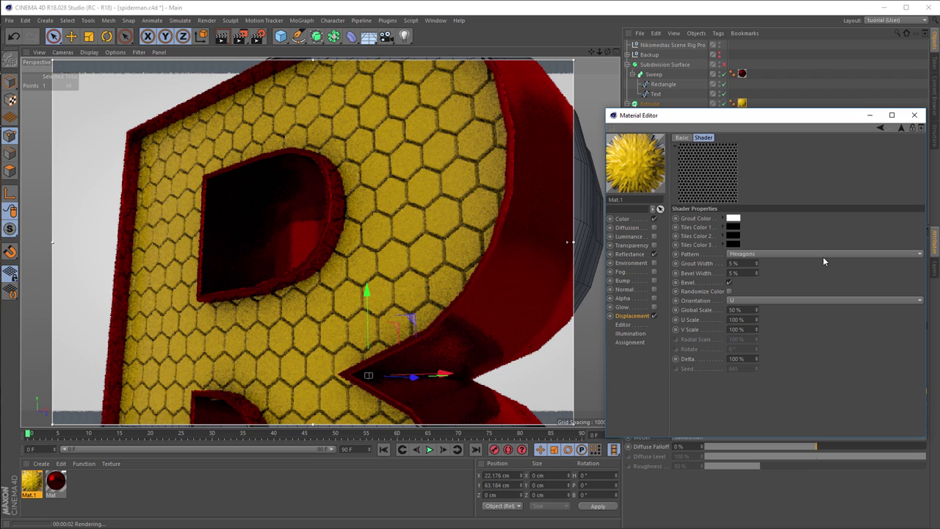
pyautogui.doubleClick(737, 310)
pyautogui.write('40')
pyautogui.press('Return')
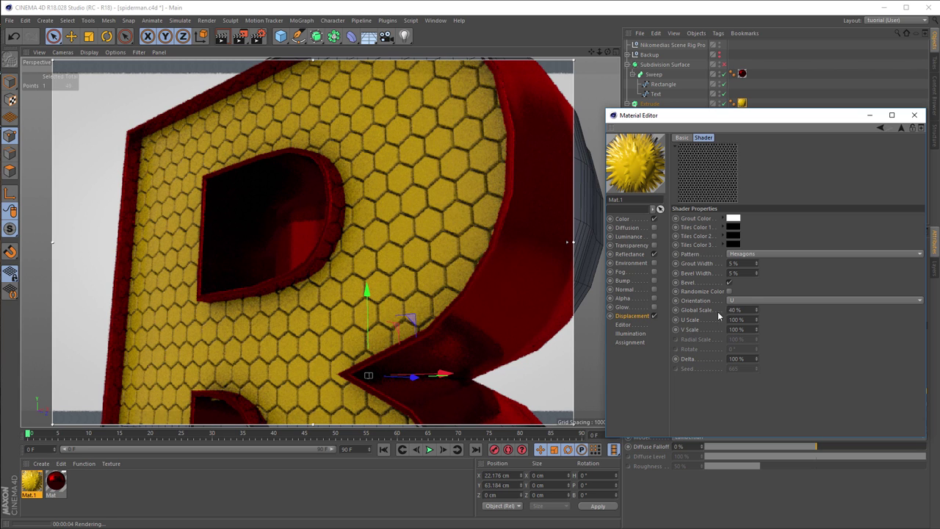
pyautogui.click(721, 312)
pyautogui.write('30')
pyautogui.press('Return')
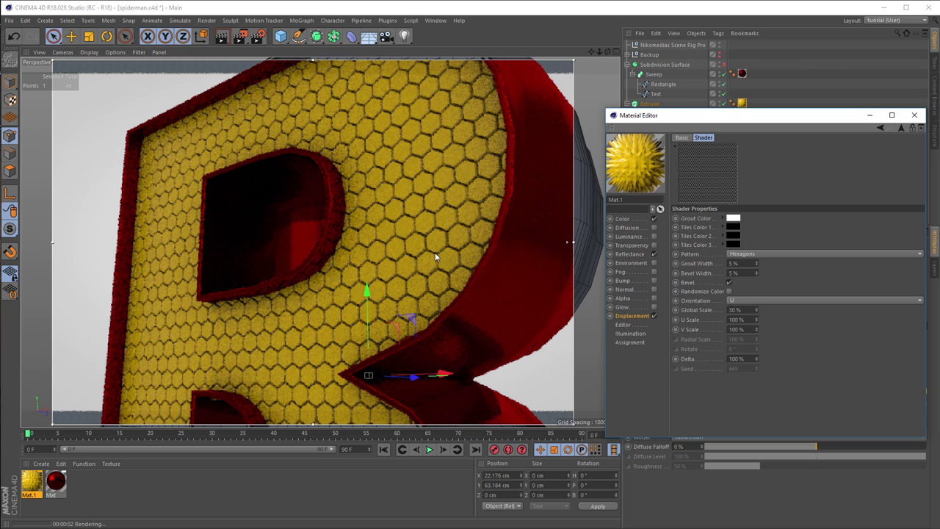
pyautogui.click(903, 129)
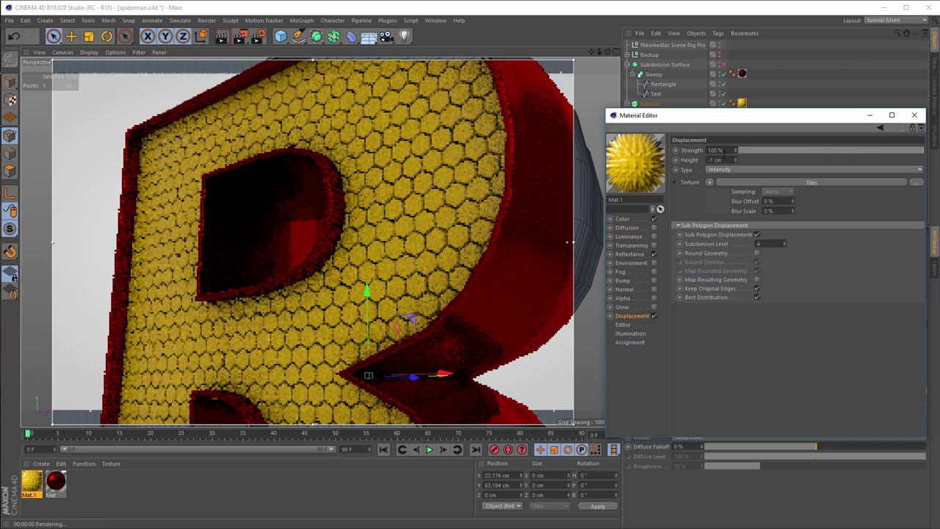
pyautogui.click(723, 149)
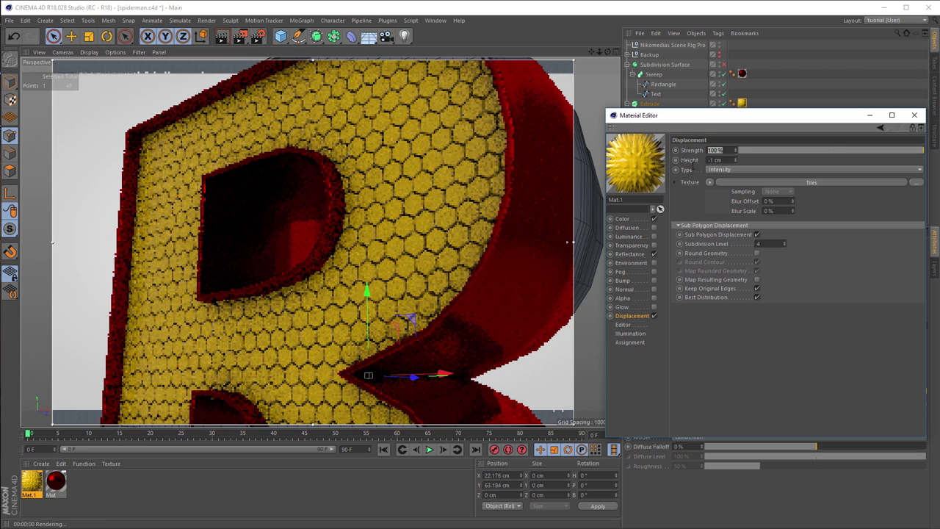
# Set Displacement Strength to 50% and reflectance Roughness to 5%, then close the Material Editor
pyautogui.write('50')
pyautogui.press('Return')
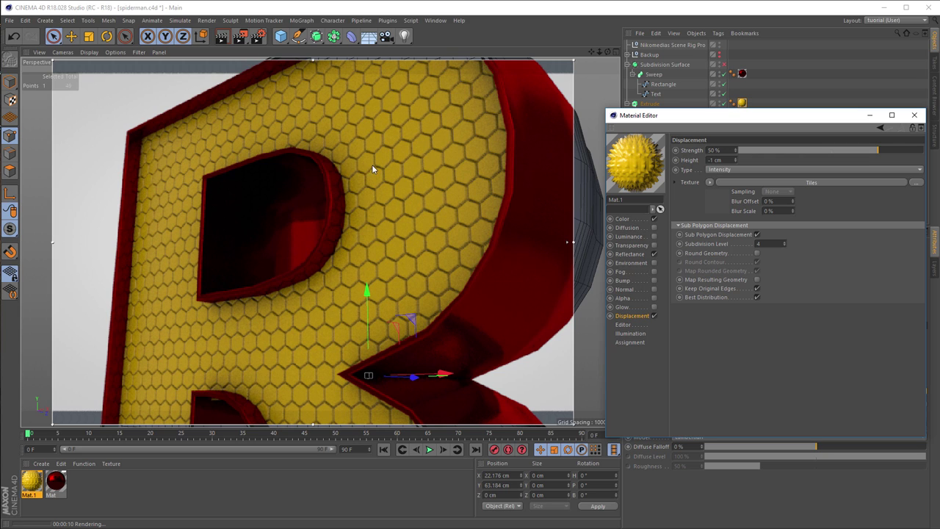
pyautogui.moveTo(697, 122); pyautogui.dragTo(614, 109)
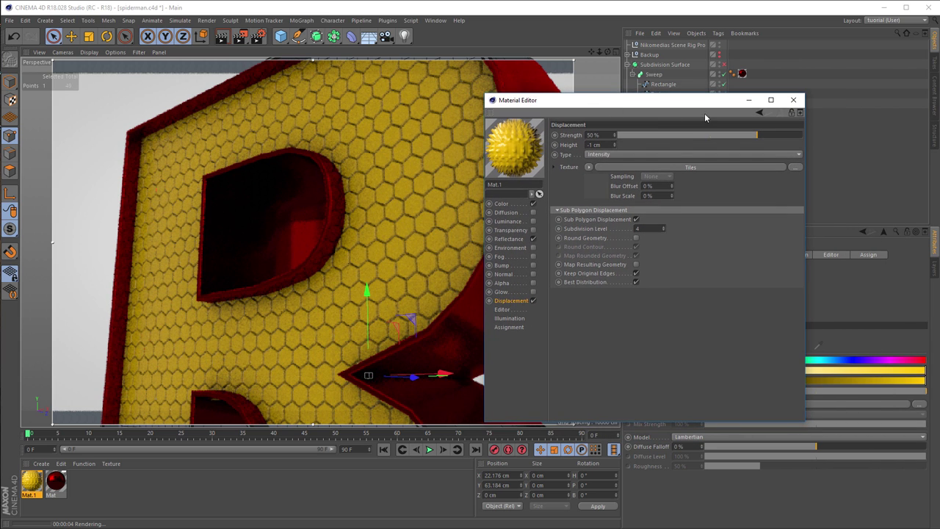
pyautogui.click(517, 239)
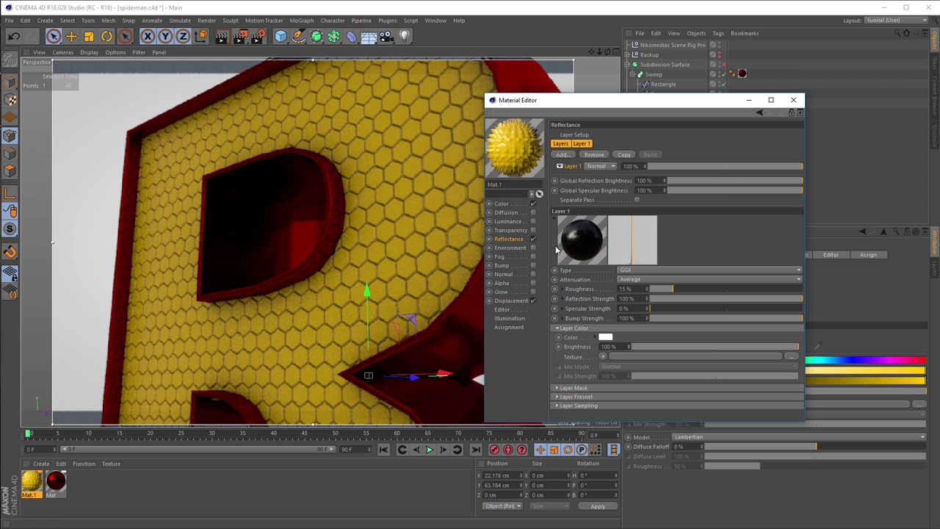
pyautogui.hotkey('ctrl', 'r')
pyautogui.moveTo(666, 290); pyautogui.dragTo(658, 292)
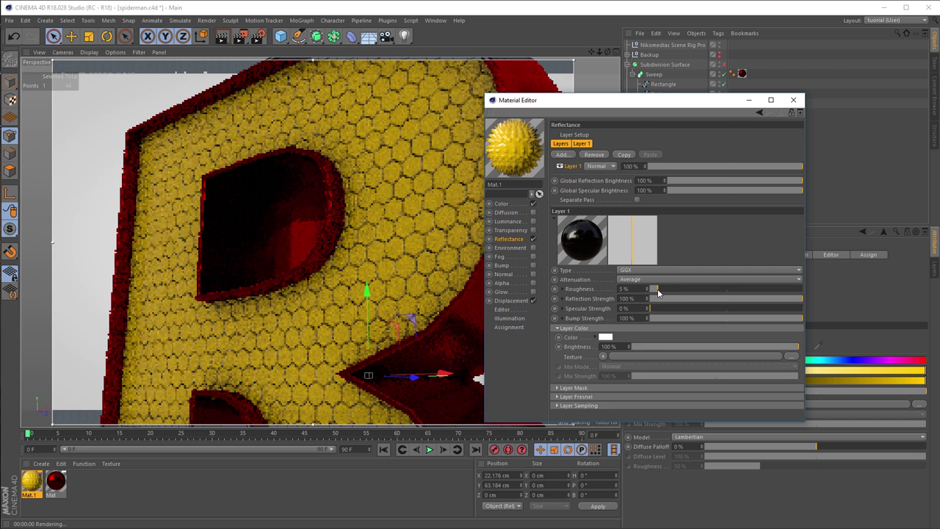
pyautogui.click(799, 101)
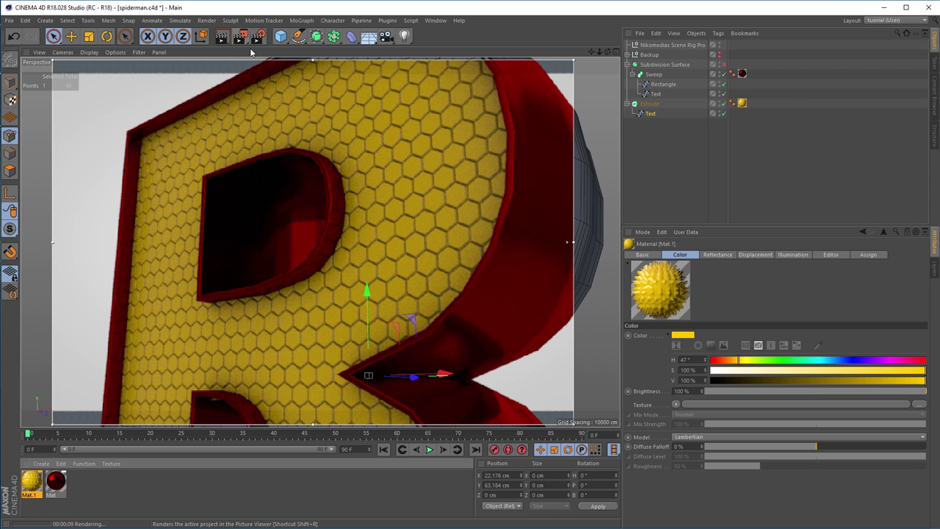
# Enable a 64 cm HDRI preview in the rig's HDRI settings and rotate the HDRI horizontally
pyautogui.press('Escape')
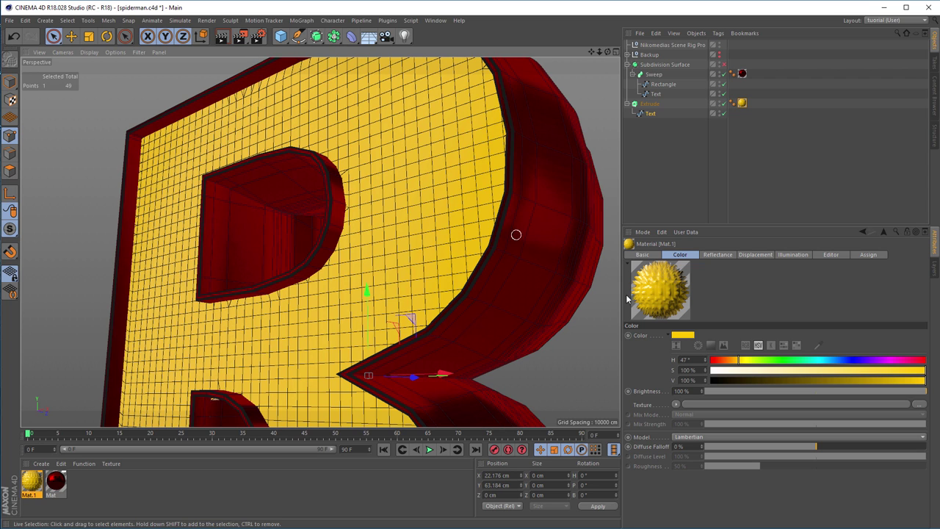
pyautogui.click(659, 46)
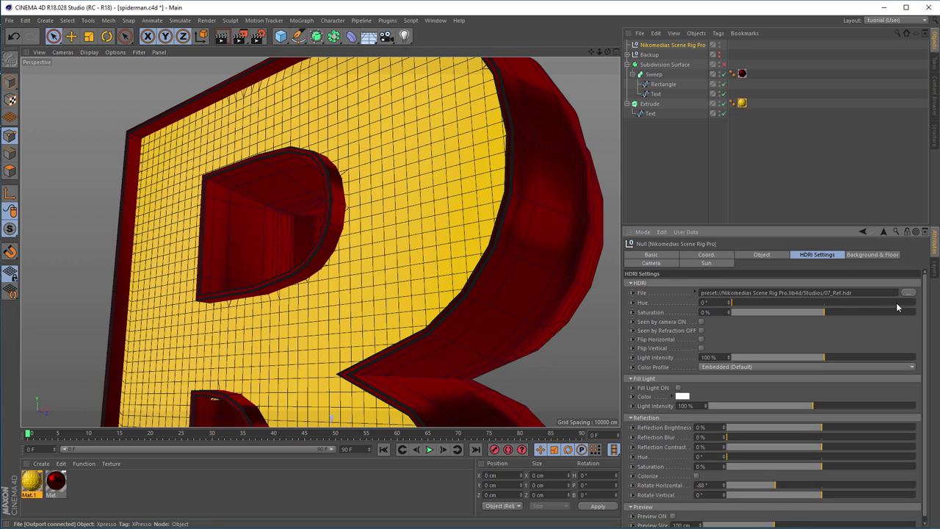
pyautogui.scroll(-1, 705, 477)
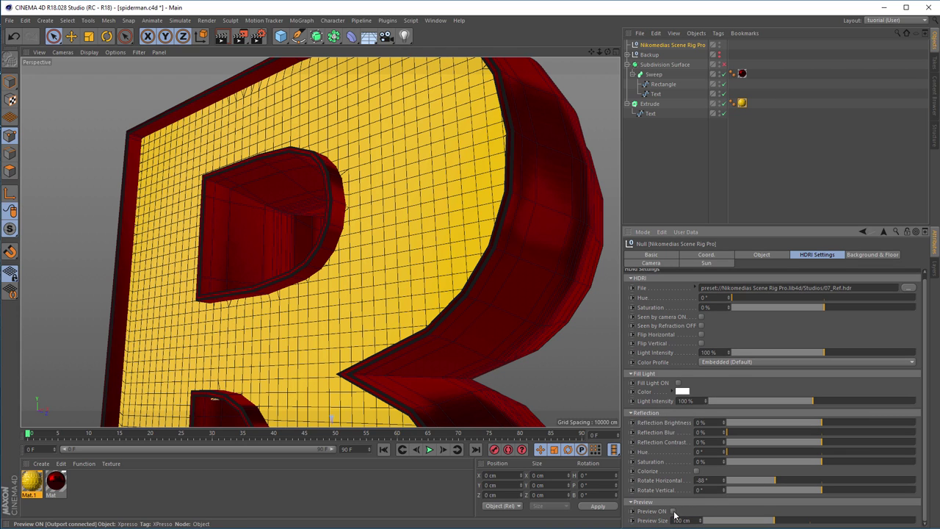
pyautogui.click(673, 511)
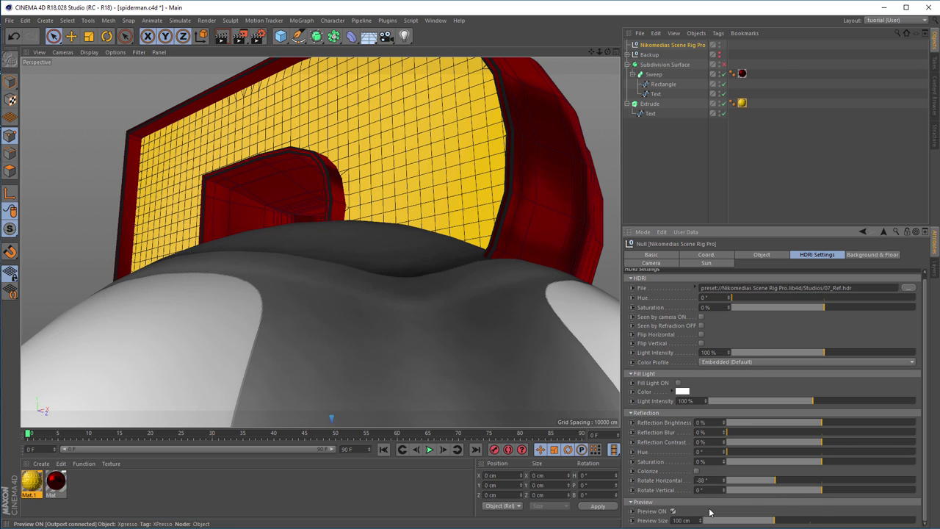
pyautogui.moveTo(773, 520); pyautogui.dragTo(750, 524)
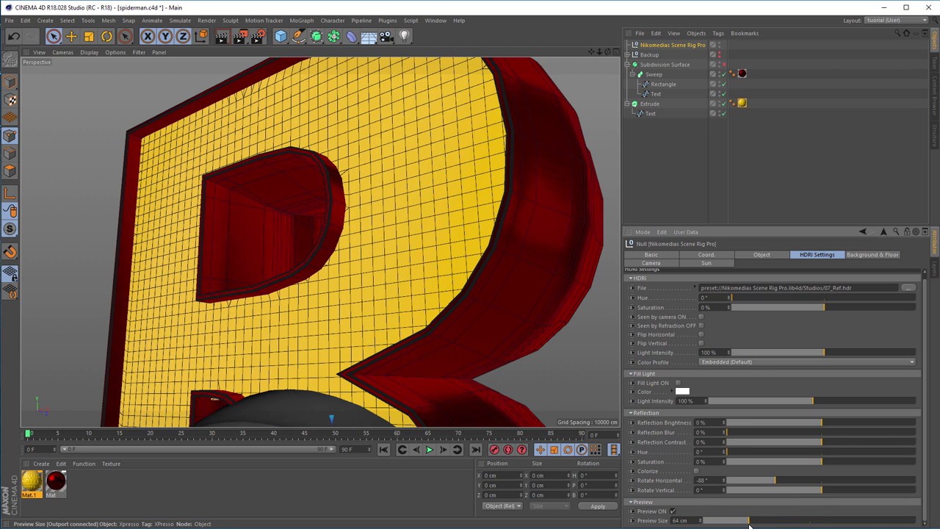
pyautogui.keyDown('alt'); pyautogui.moveTo(541, 367); pyautogui.dragTo(433, 236); pyautogui.keyUp('alt')
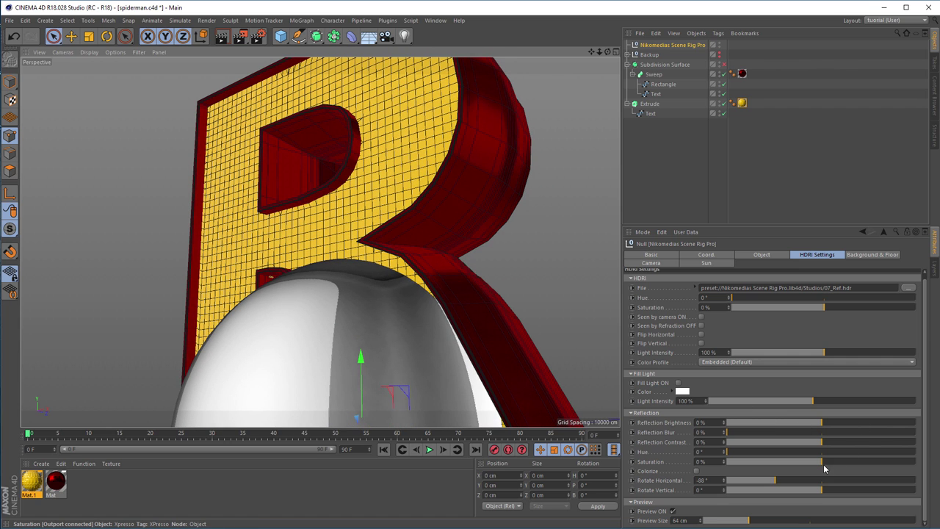
pyautogui.moveTo(775, 481)
pyautogui.mouseDown()
pyautogui.moveTo(924, 482)
pyautogui.moveTo(907, 491)
pyautogui.mouseUp()
pyautogui.hotkey('ctrl', 'r')
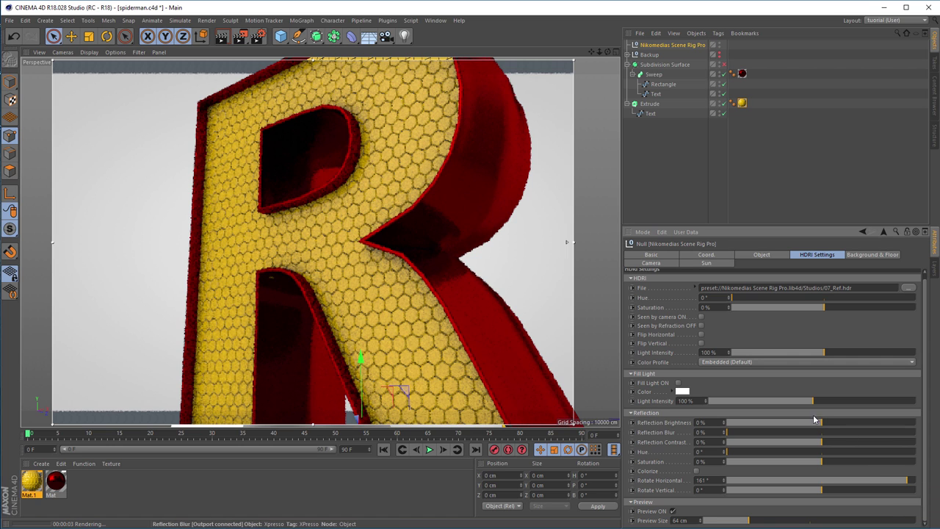
pyautogui.scroll(6, 411, 180)
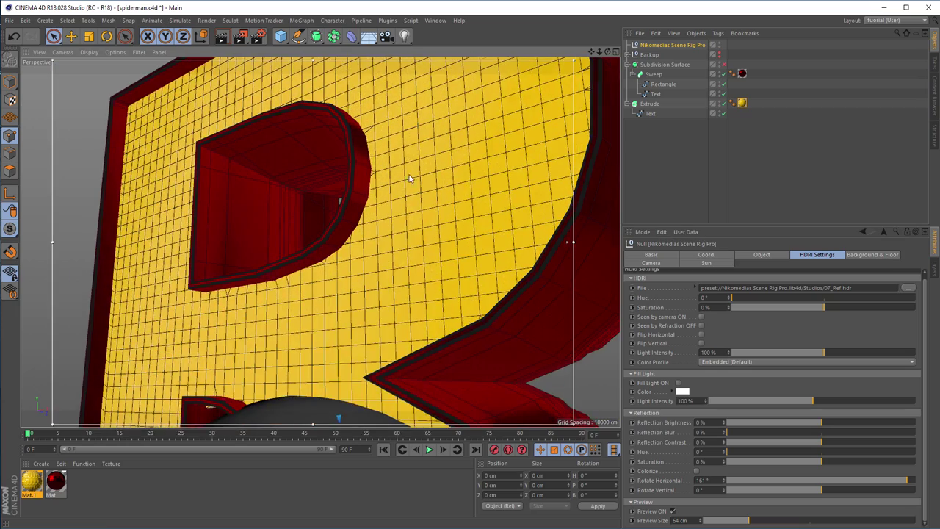
pyautogui.keyDown('alt'); pyautogui.moveTo(395, 231); pyautogui.dragTo(487, 283); pyautogui.keyUp('alt')
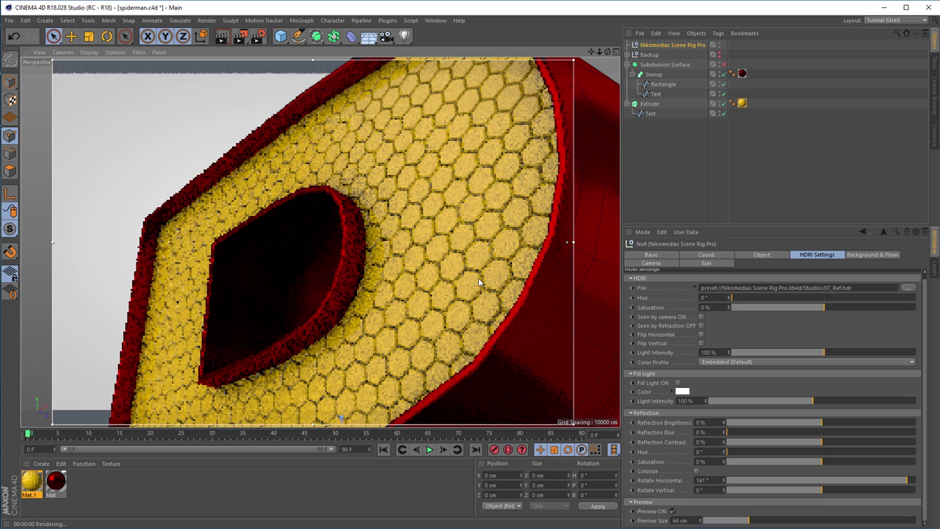
pyautogui.keyDown('alt'); pyautogui.moveTo(426, 255); pyautogui.dragTo(416, 255); pyautogui.keyUp('alt')
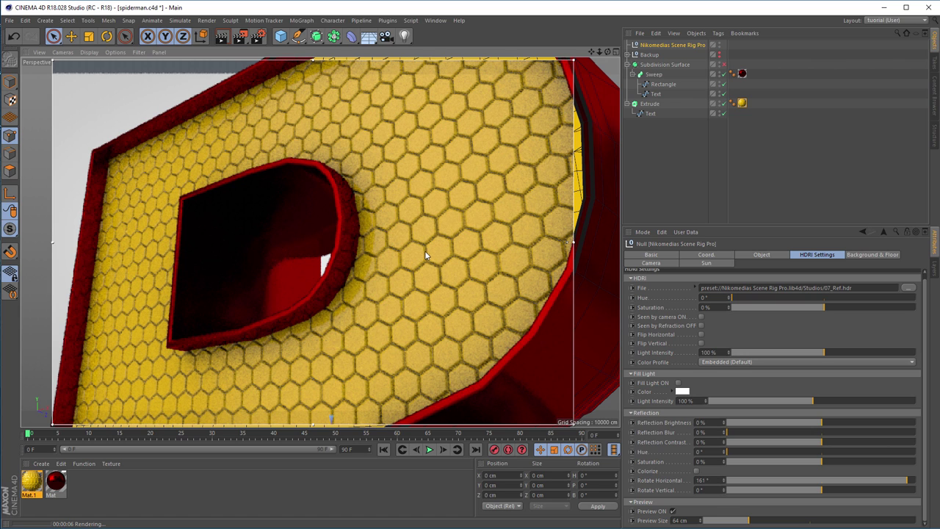
# Reset HDRI vertical rotation to 0°, set Rotate Horizontal to −150°, and orbit the letter
pyautogui.click(828, 490)
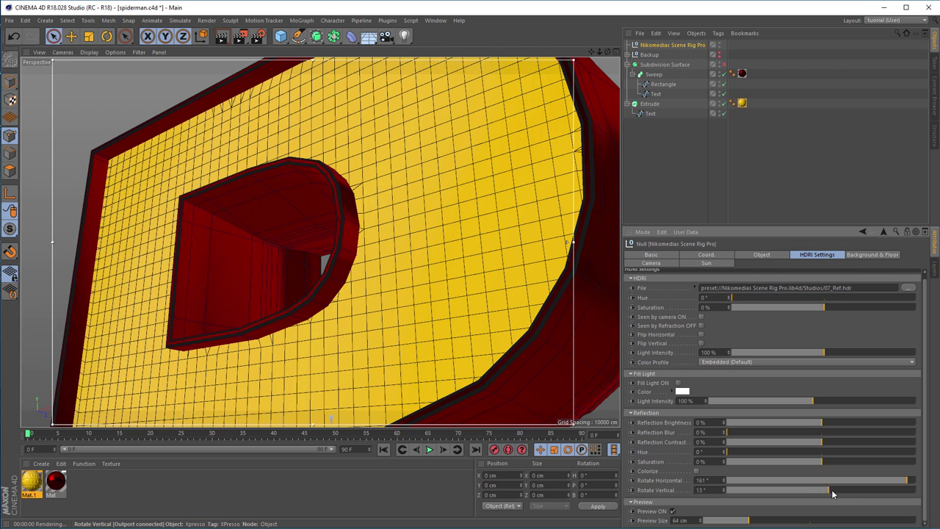
pyautogui.click(840, 495)
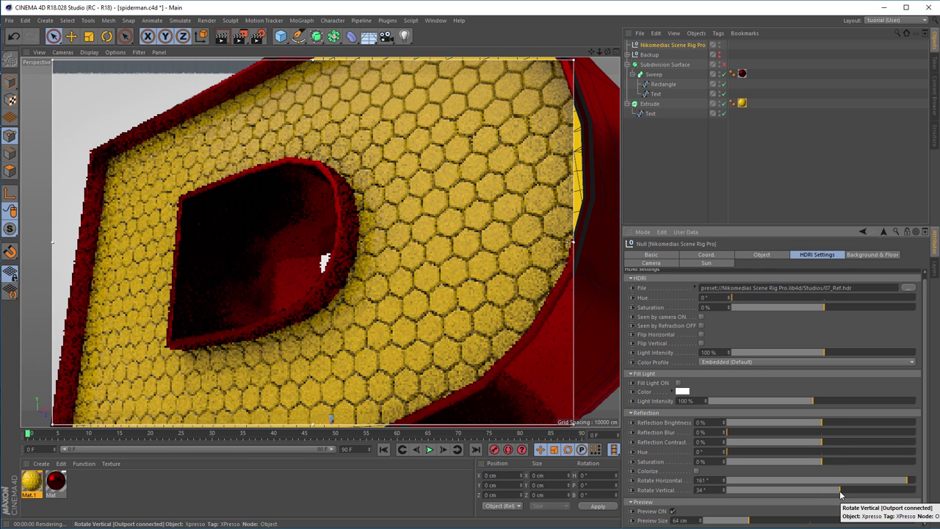
pyautogui.moveTo(841, 494); pyautogui.dragTo(786, 495)
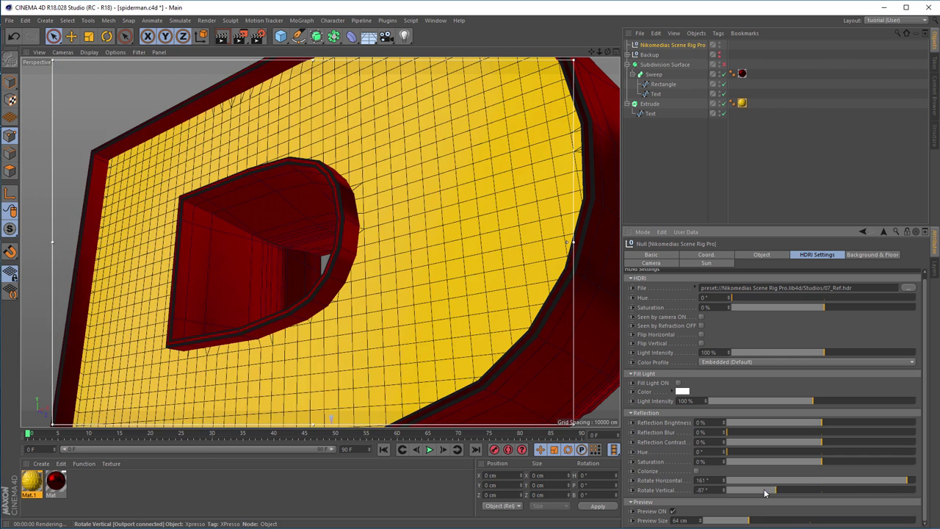
pyautogui.click(764, 493)
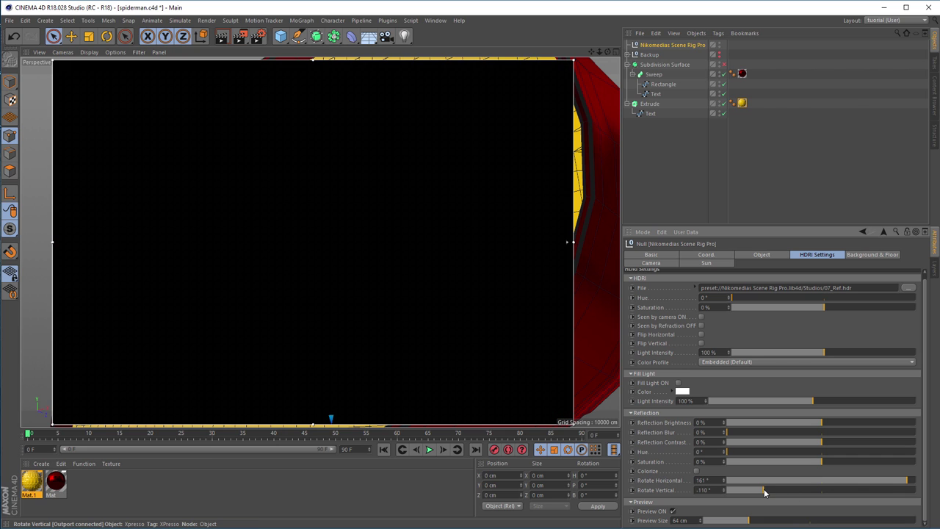
pyautogui.moveTo(766, 493); pyautogui.dragTo(833, 494)
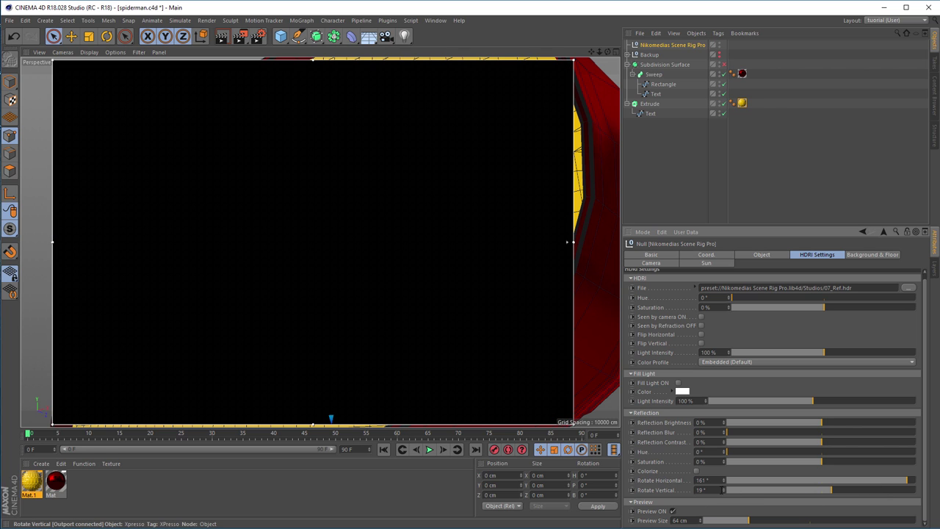
pyautogui.write('0')
pyautogui.press('Return')
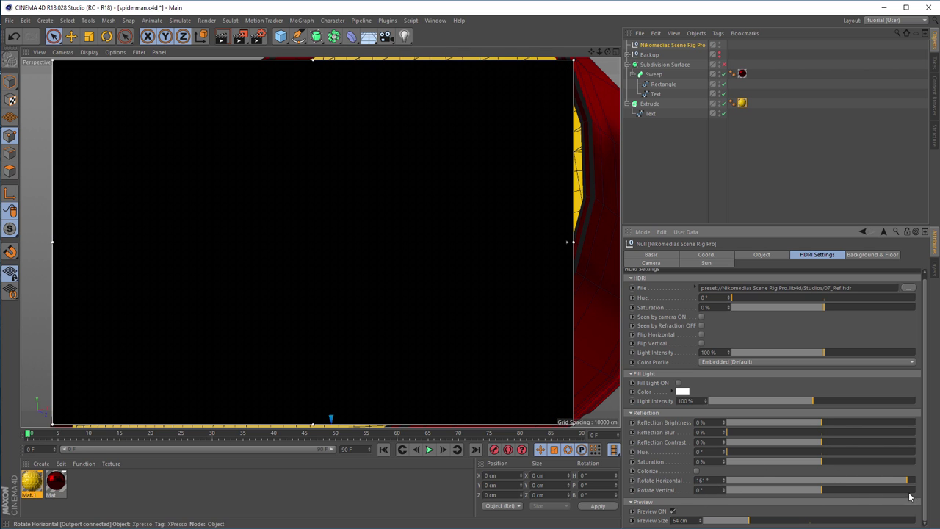
pyautogui.moveTo(908, 482); pyautogui.dragTo(743, 481)
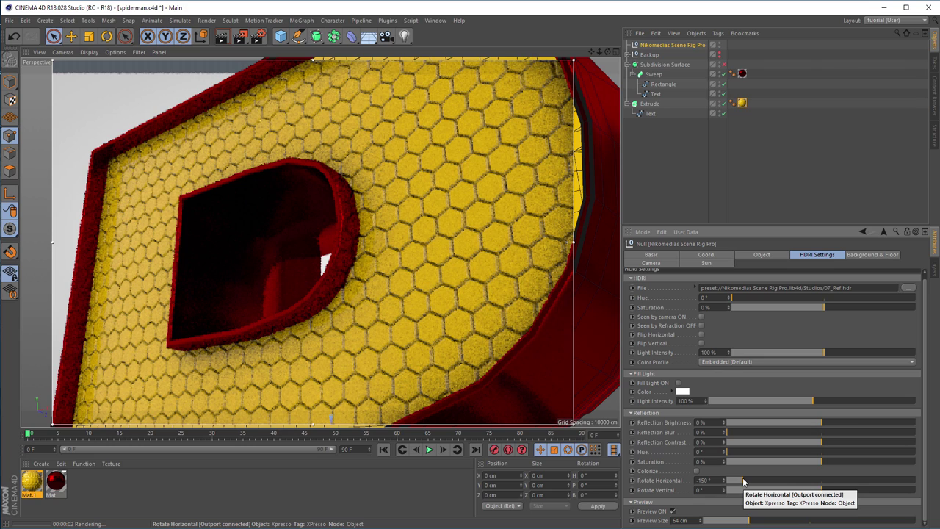
pyautogui.keyDown('alt'); pyautogui.moveTo(514, 316); pyautogui.dragTo(422, 331); pyautogui.keyUp('alt')
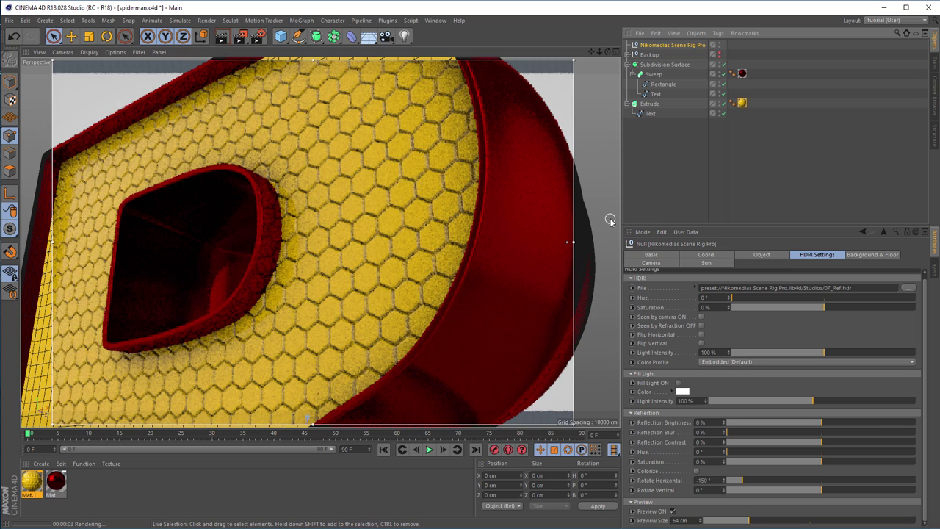
pyautogui.keyDown('alt'); pyautogui.moveTo(490, 279); pyautogui.dragTo(471, 293); pyautogui.keyUp('alt')
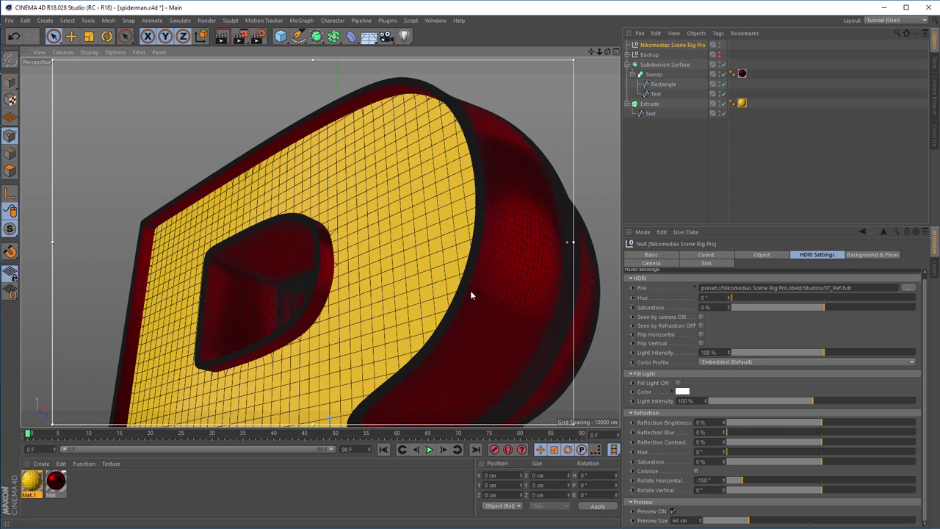
pyautogui.keyDown('alt'); pyautogui.moveTo(363, 268); pyautogui.dragTo(348, 232); pyautogui.keyUp('alt')
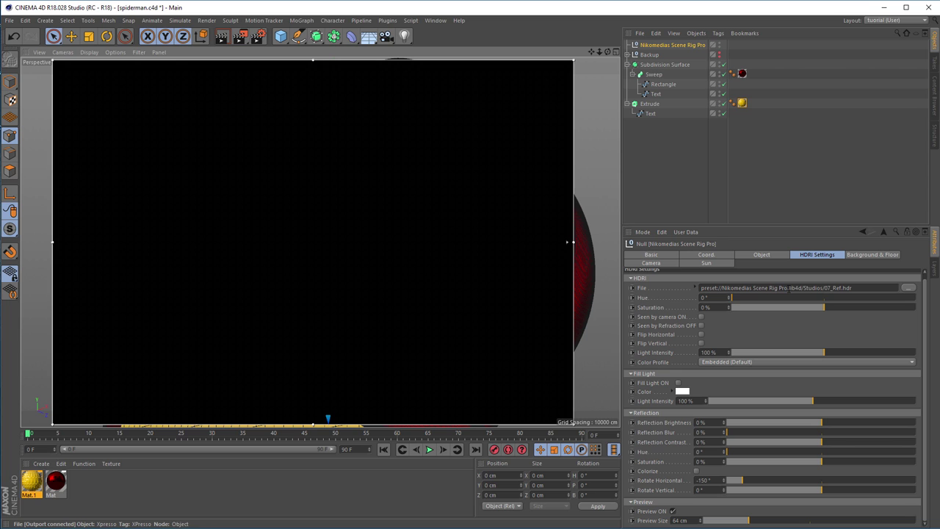
# Lower the rig's Background Brightness to 12% and orbit in closer to the letter
pyautogui.click(861, 256)
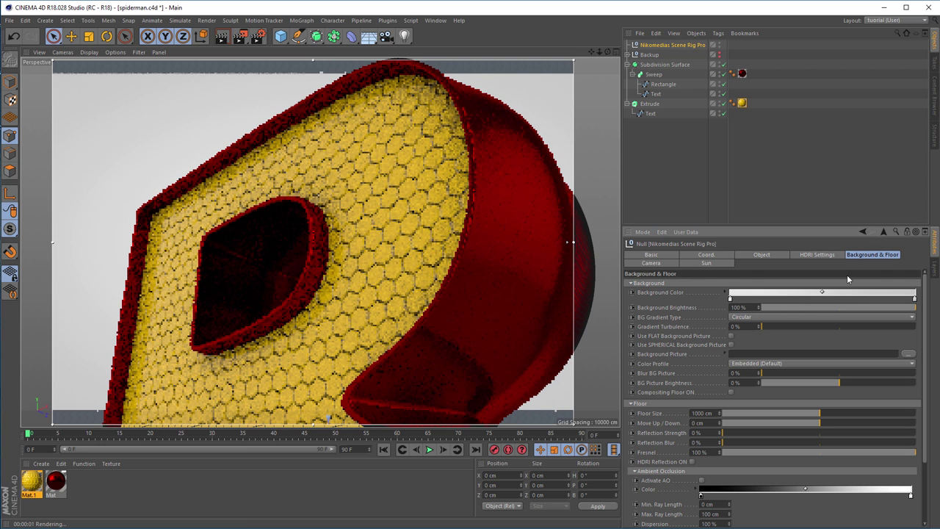
pyautogui.moveTo(844, 309); pyautogui.dragTo(786, 308)
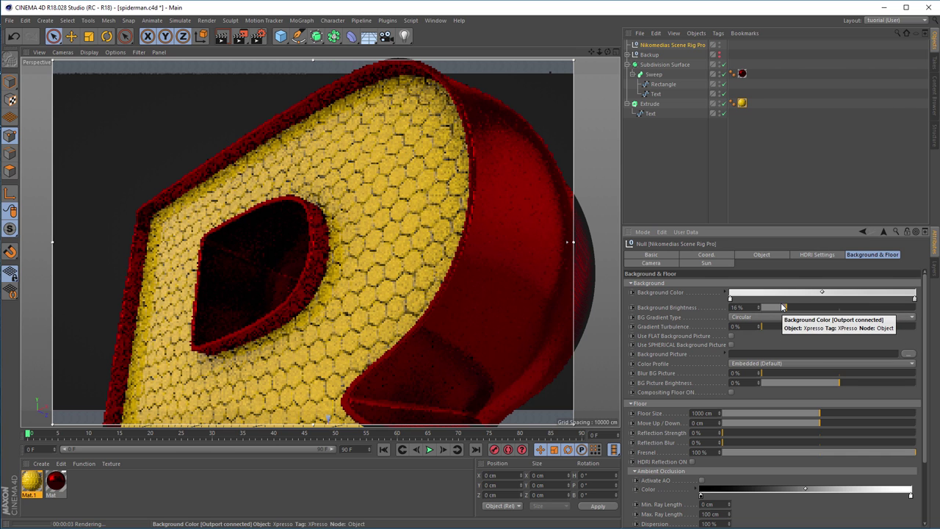
pyautogui.moveTo(783, 307); pyautogui.dragTo(773, 310)
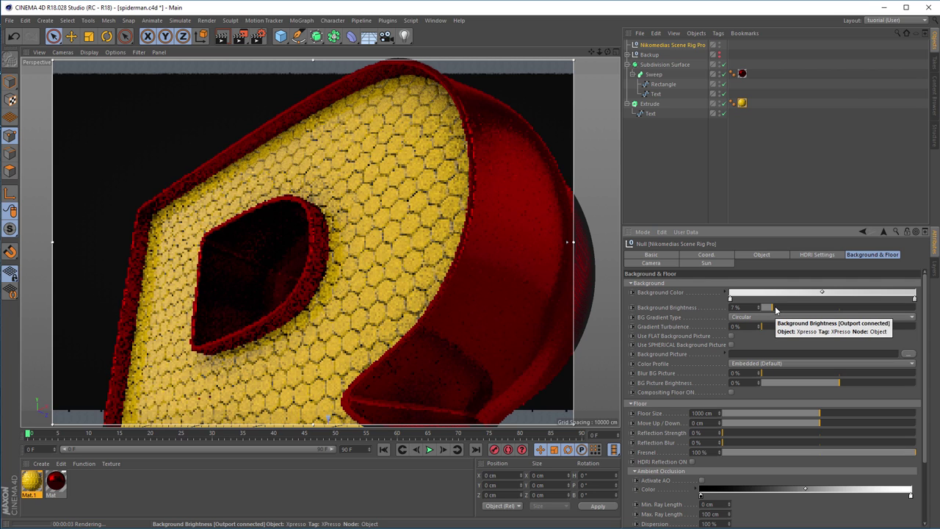
pyautogui.moveTo(775, 310); pyautogui.dragTo(780, 312)
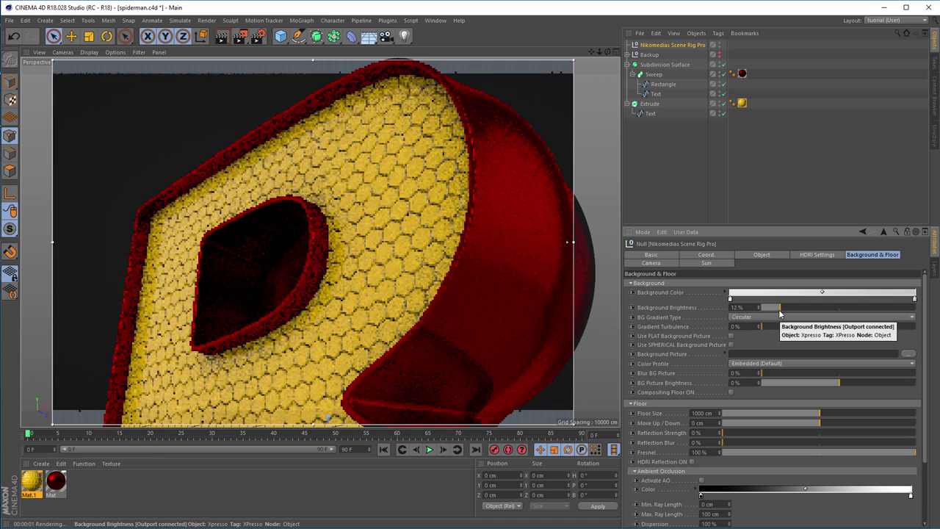
pyautogui.moveTo(443, 238)
pyautogui.keyDown('alt'); pyautogui.mouseDown()
pyautogui.moveTo(472, 224)
pyautogui.moveTo(445, 266)
pyautogui.mouseUp(); pyautogui.keyUp('alt')
pyautogui.scroll(2, 467, 231)
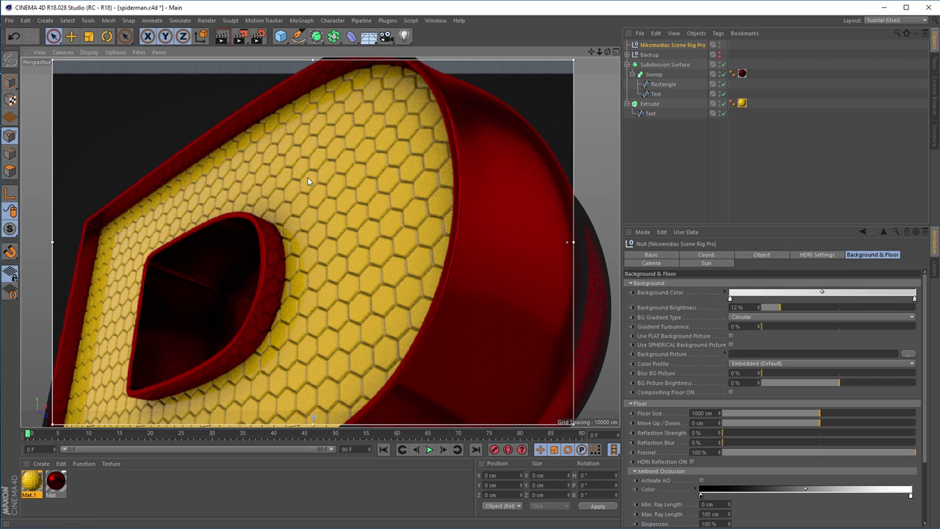
pyautogui.scroll(2, 322, 288)
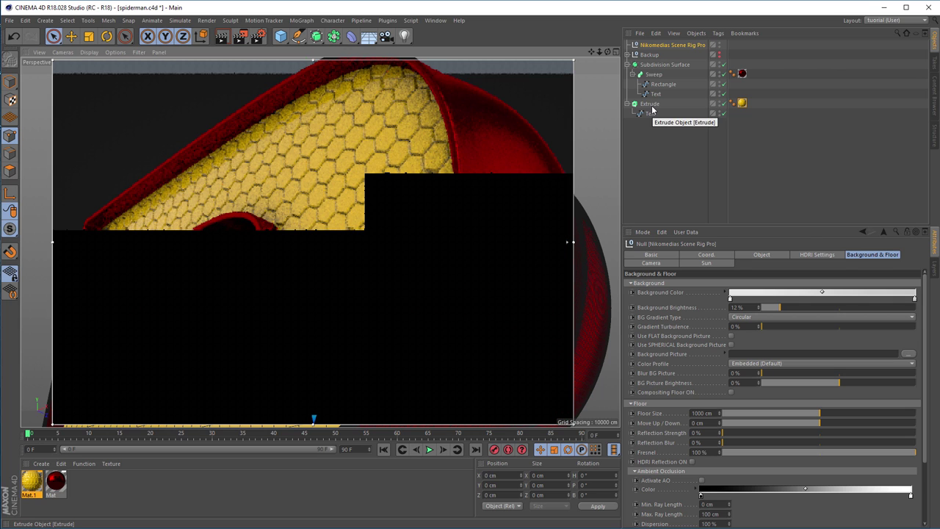
# Try N-gon caps on the Extrude, then revert to Quadrangles with Regular Grid on
pyautogui.click(650, 105)
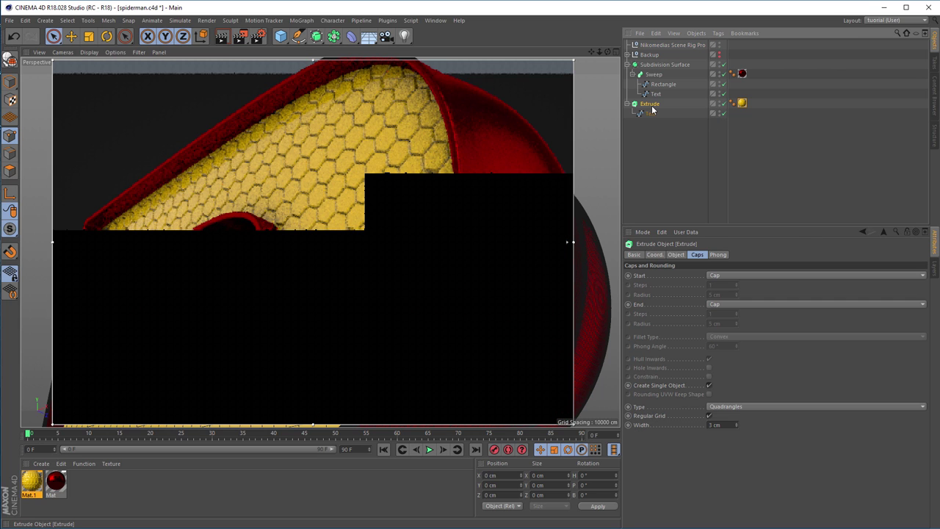
pyautogui.click(708, 415)
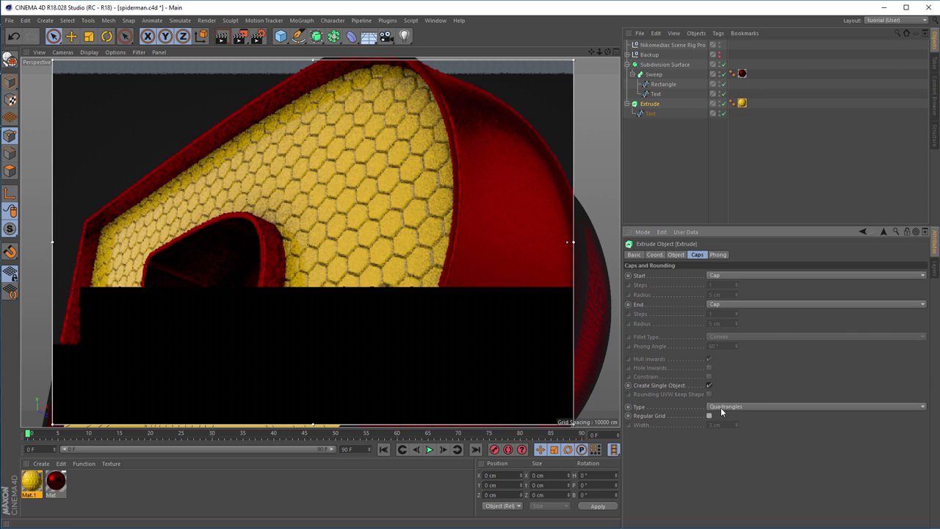
pyautogui.click(731, 406)
pyautogui.click(729, 432)
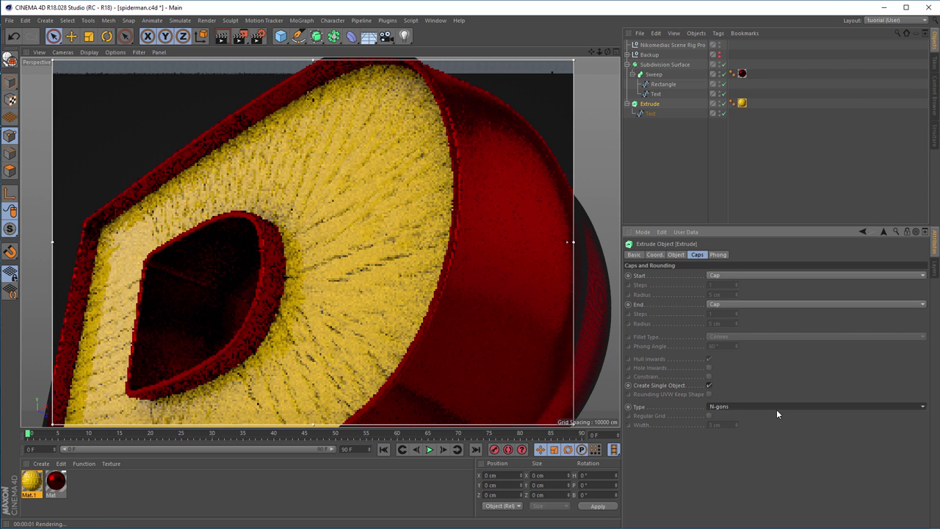
pyautogui.click(725, 408)
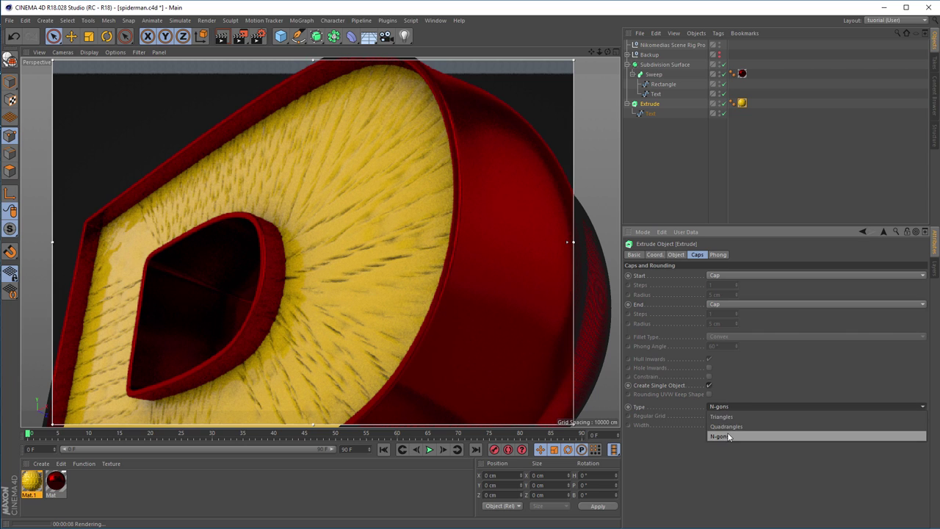
pyautogui.click(729, 426)
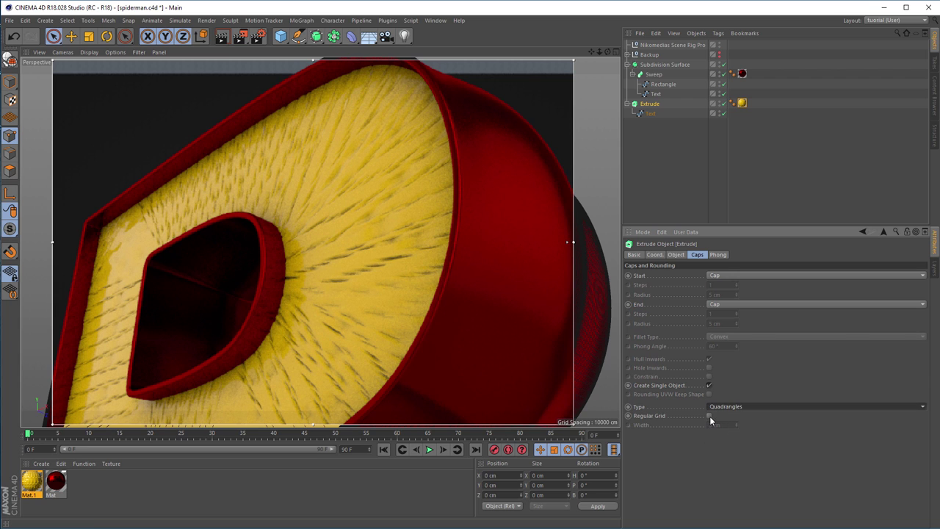
pyautogui.click(709, 415)
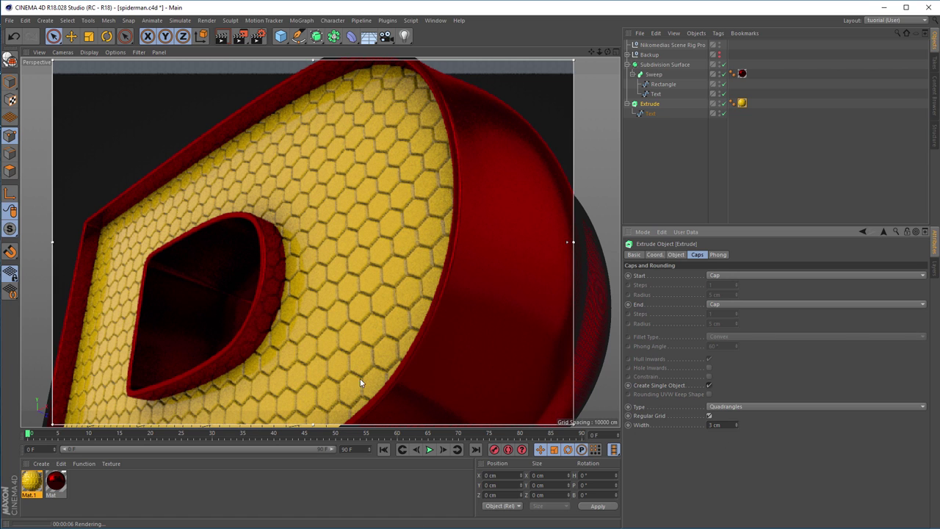
# Open Mat.1 and set its Displacement Strength to 25%
pyautogui.doubleClick(31, 481)
pyautogui.moveTo(225, 69); pyautogui.dragTo(750, 110)
pyautogui.click(556, 306)
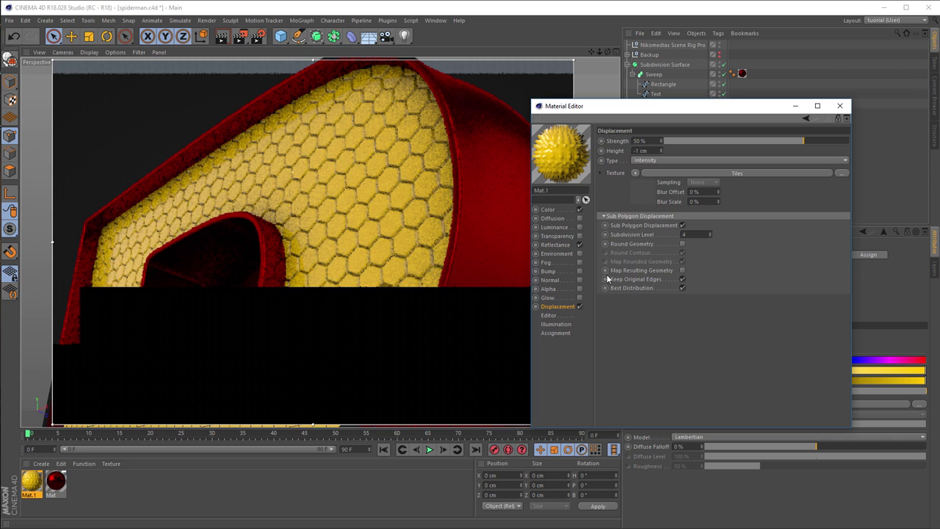
pyautogui.write('25')
pyautogui.press('Return')
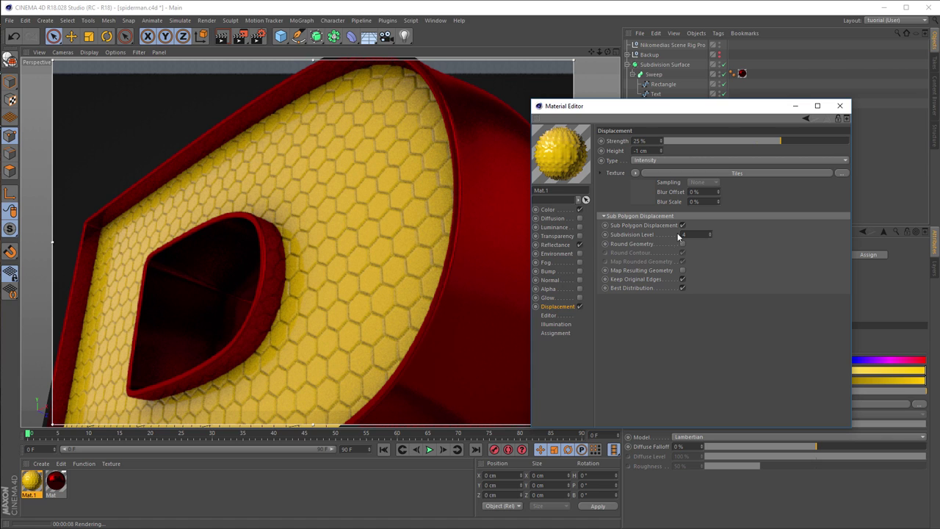
# Set the Tiles shader's Grout Width and Bevel Width to 3%
pyautogui.click(646, 174)
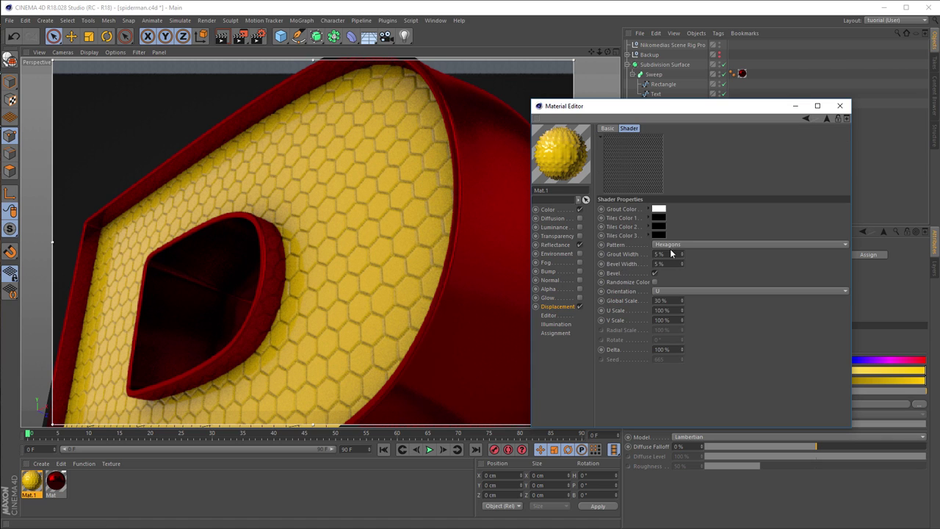
pyautogui.write('2')
pyautogui.press('Return')
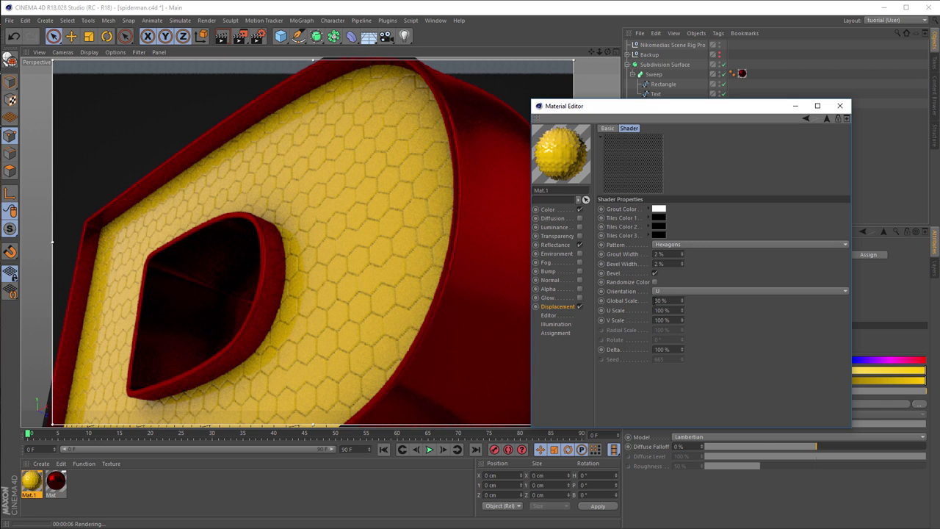
pyautogui.click(670, 254)
pyautogui.write('3')
pyautogui.press('Tab')
pyautogui.write('3')
pyautogui.press('Return')
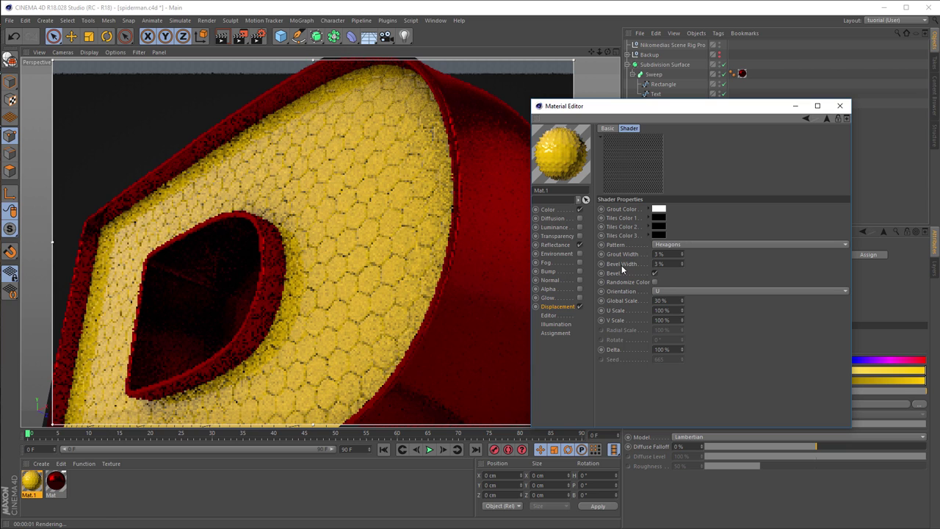
# Try a 3% Delta value in the Tiles shader, then restore it to 100%
pyautogui.click(665, 350)
pyautogui.write('3')
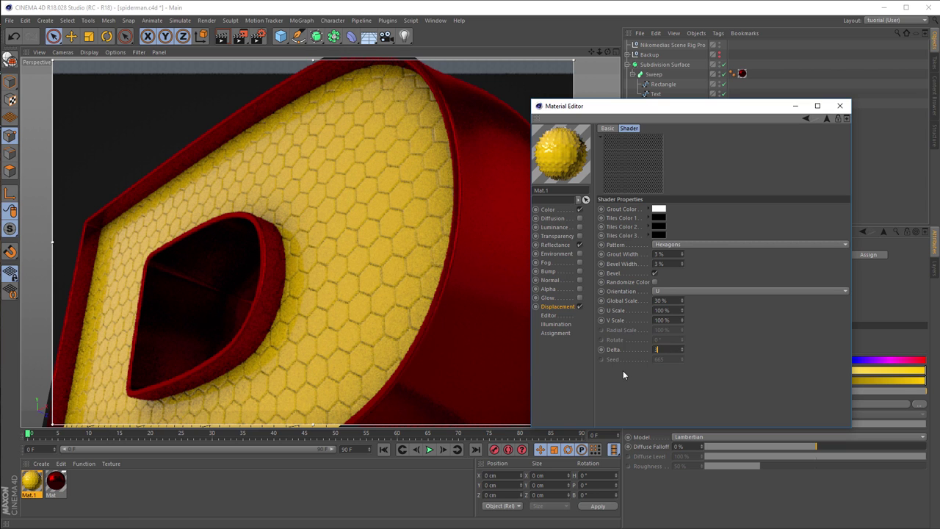
pyautogui.press('Return')
pyautogui.doubleClick(664, 349)
pyautogui.write('100')
pyautogui.press('Return')
# Enable Mat.1's Luminance as fully saturated 45° yellow at 50% brightness
pyautogui.click(580, 227)
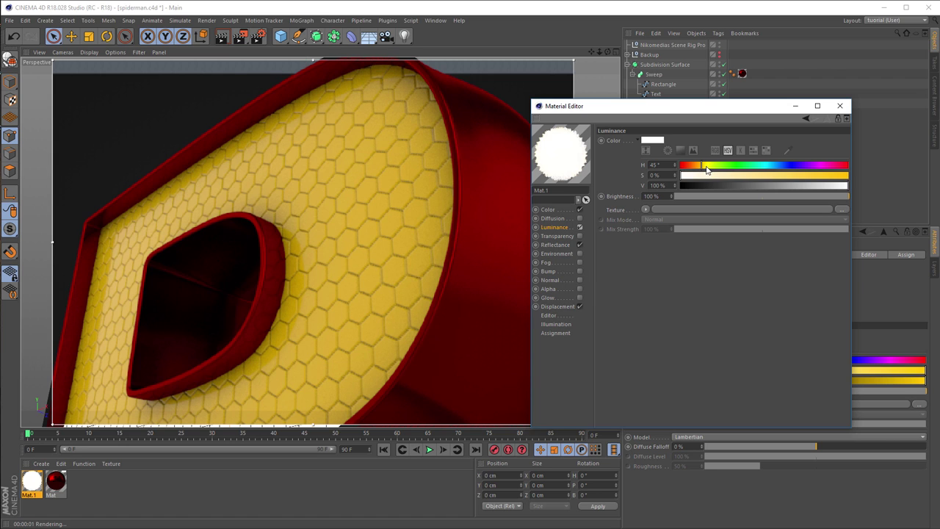
pyautogui.moveTo(710, 175); pyautogui.dragTo(851, 175)
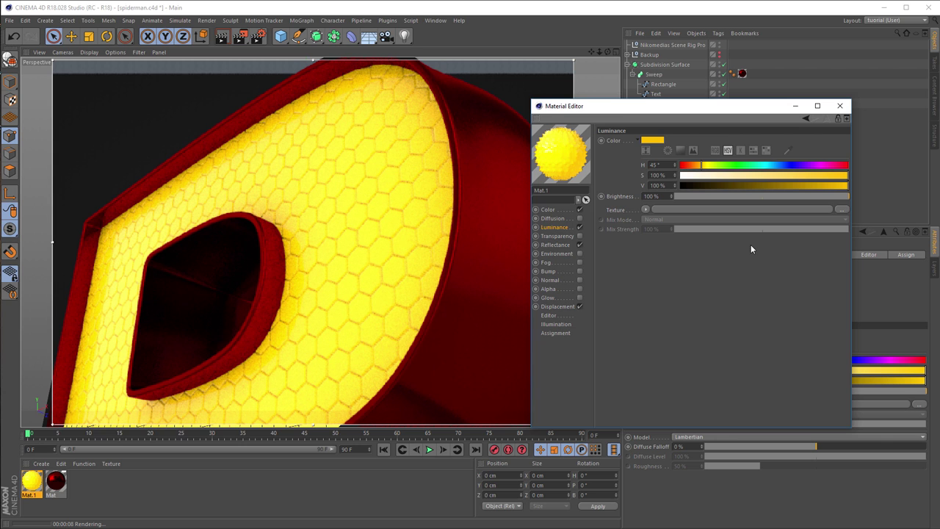
pyautogui.hotkey('shift', 'F6')
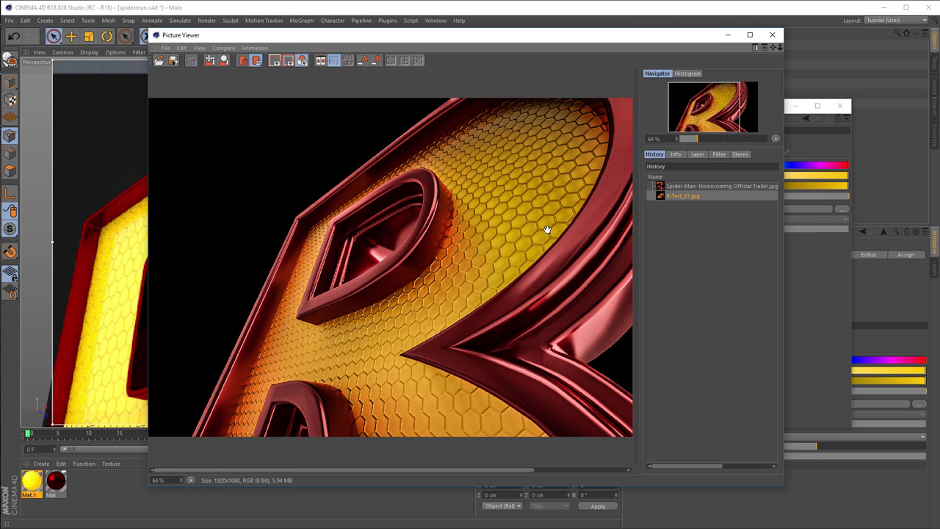
pyautogui.click(772, 34)
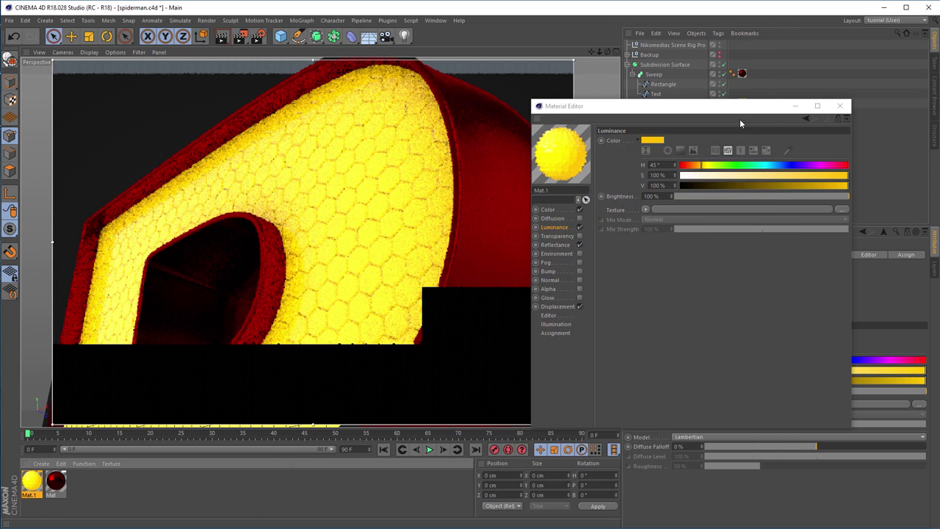
pyautogui.scroll(2, 478, 213)
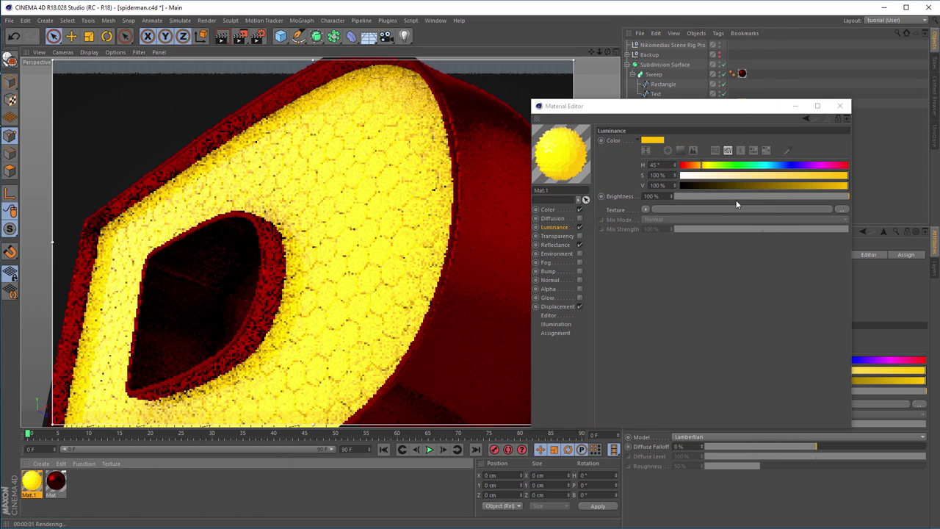
pyautogui.click(656, 196)
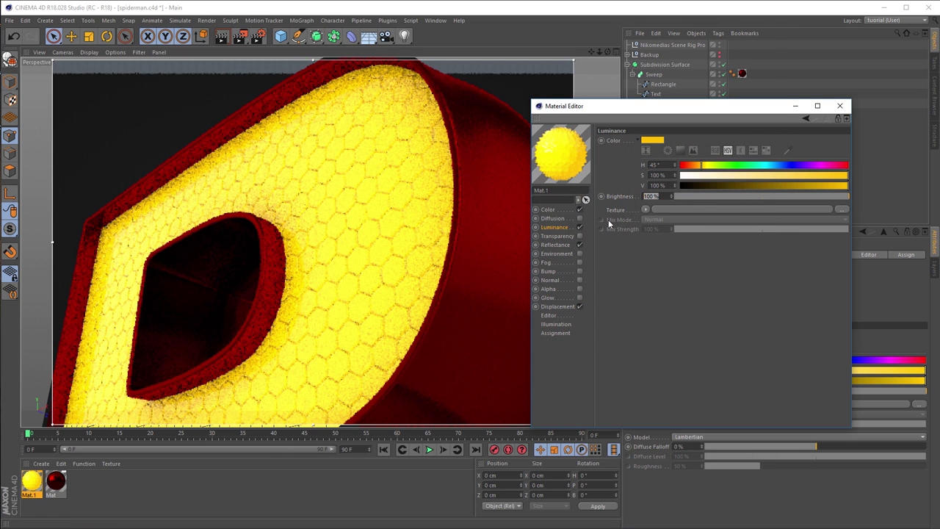
pyautogui.write('50')
pyautogui.press('Return')
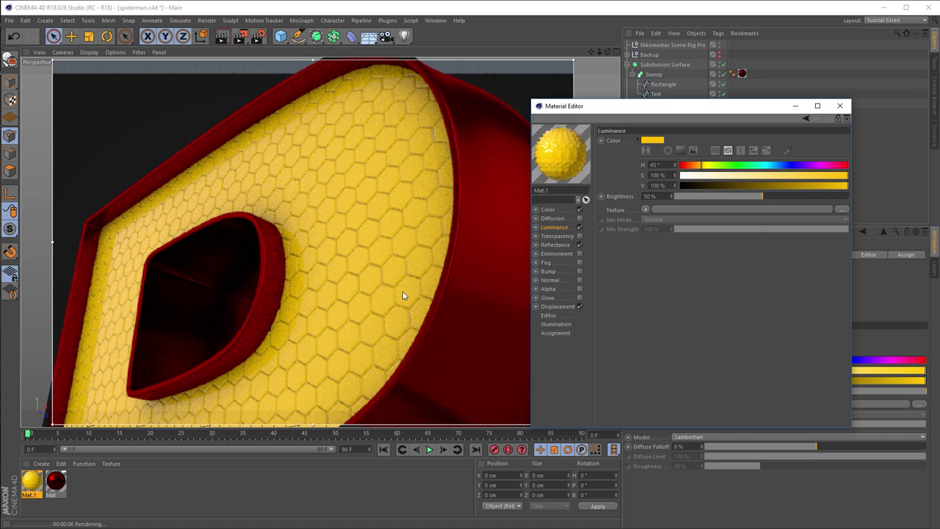
pyautogui.click(564, 307)
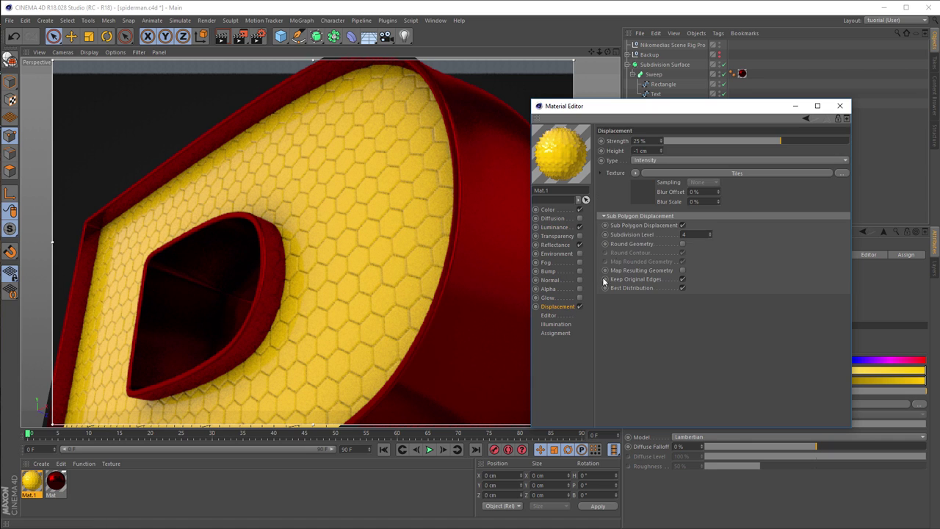
# Copy the Tiles shader from Displacement and paste it into the Color channel's Texture
pyautogui.rightClick(615, 173)
pyautogui.click(634, 201)
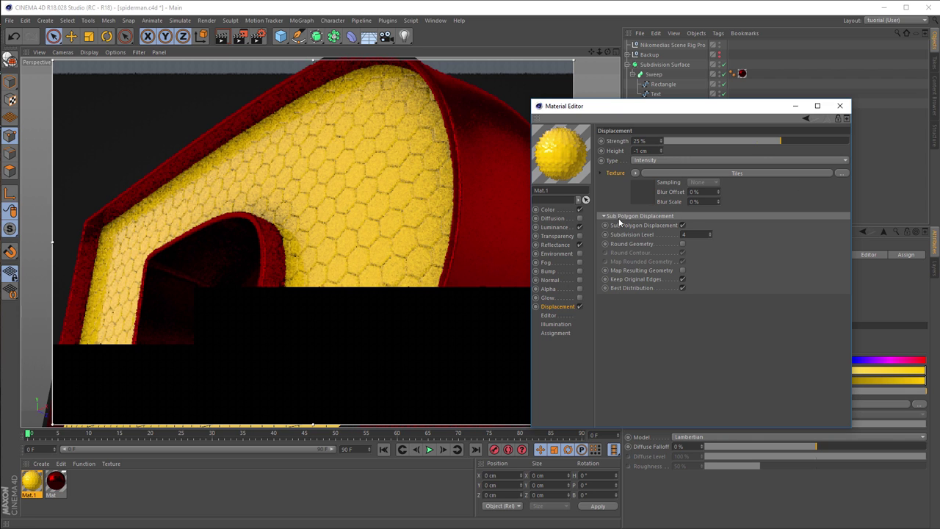
pyautogui.click(551, 210)
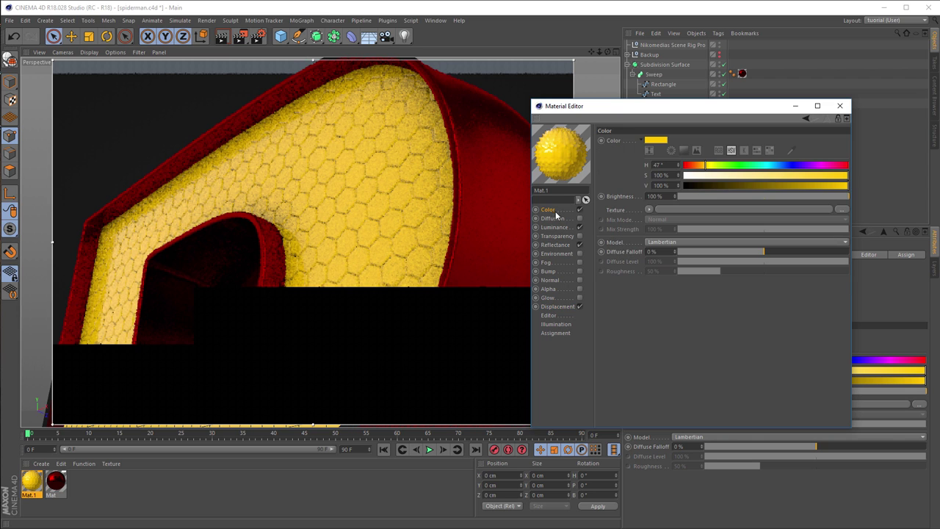
pyautogui.rightClick(617, 212)
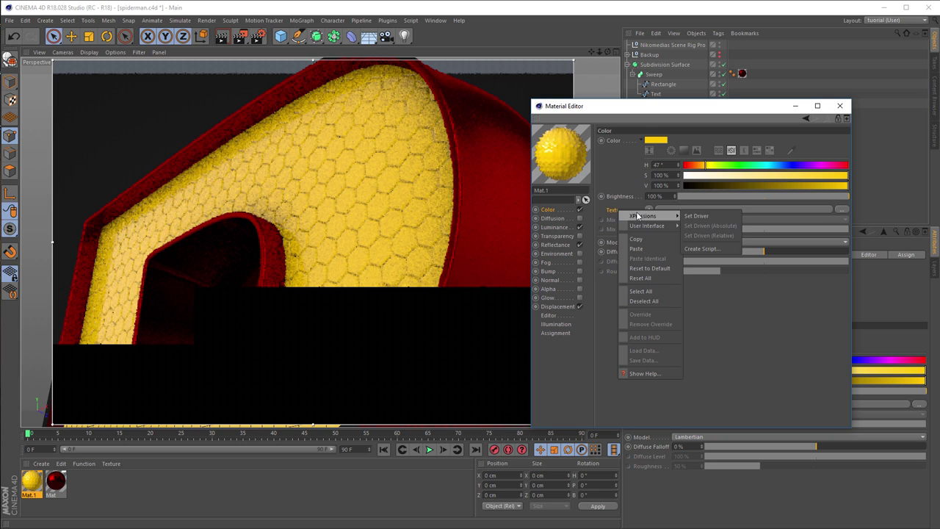
pyautogui.click(636, 250)
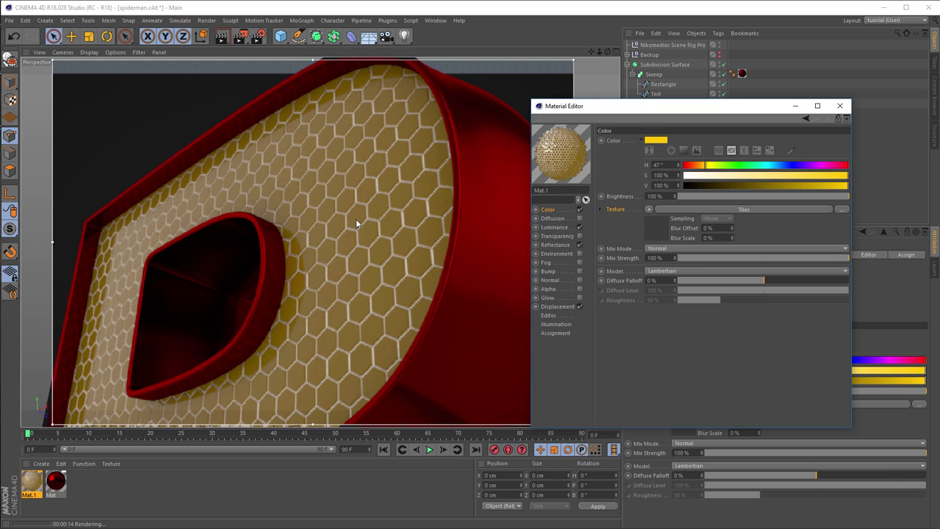
# Give the colour Tiles shader black grout, white tiles and an 80% Bevel Width
pyautogui.click(661, 209)
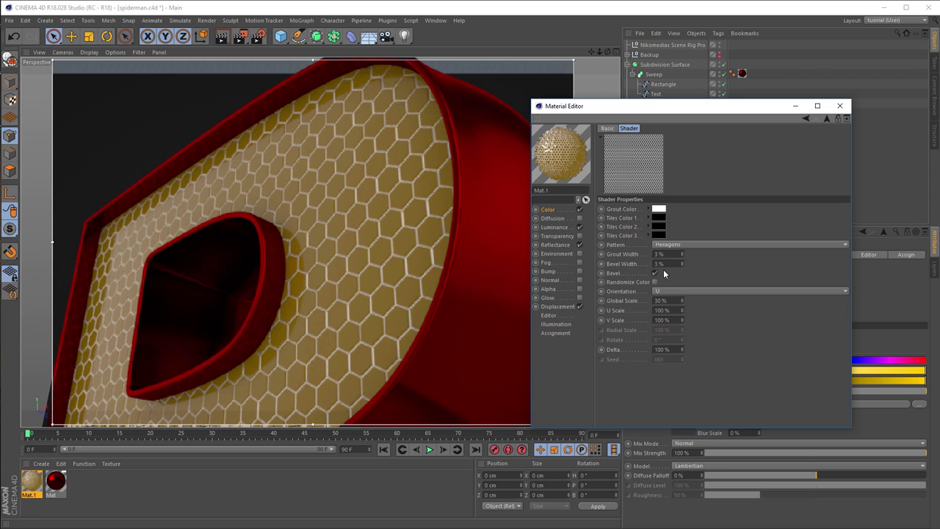
pyautogui.moveTo(659, 218); pyautogui.dragTo(659, 209)
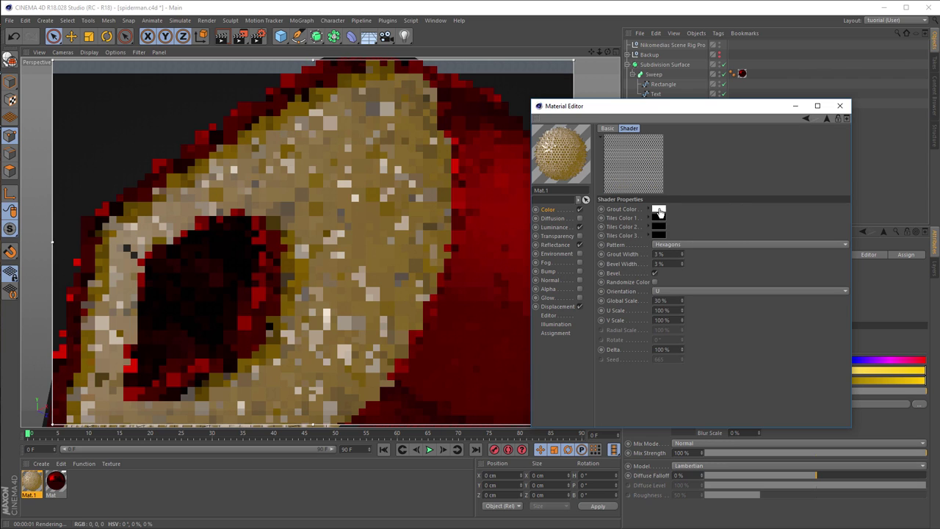
pyautogui.click(660, 218)
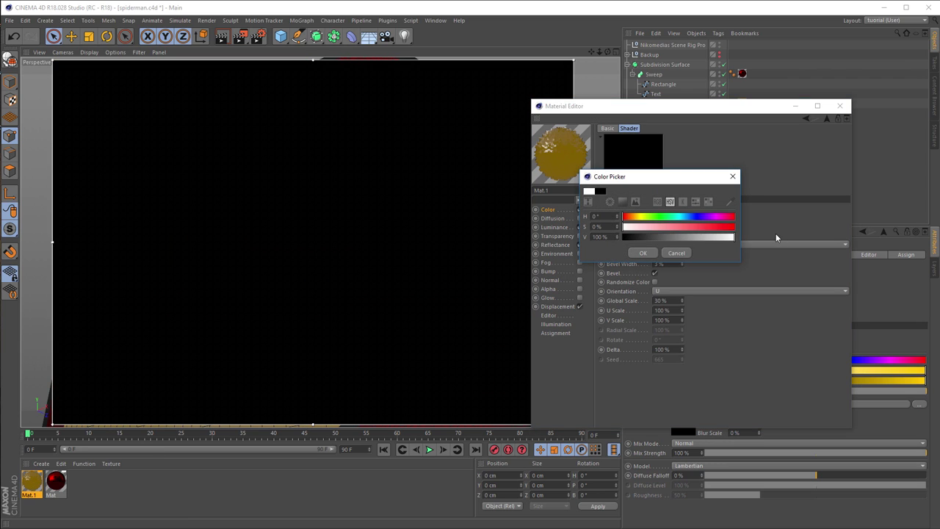
pyautogui.click(642, 252)
pyautogui.moveTo(659, 218); pyautogui.dragTo(659, 236)
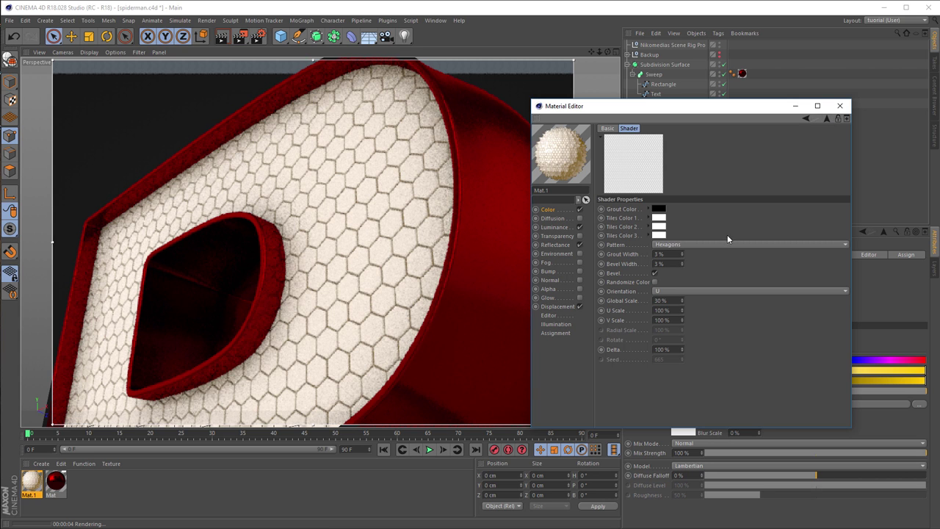
pyautogui.click(665, 263)
pyautogui.write('80')
pyautogui.press('Return')
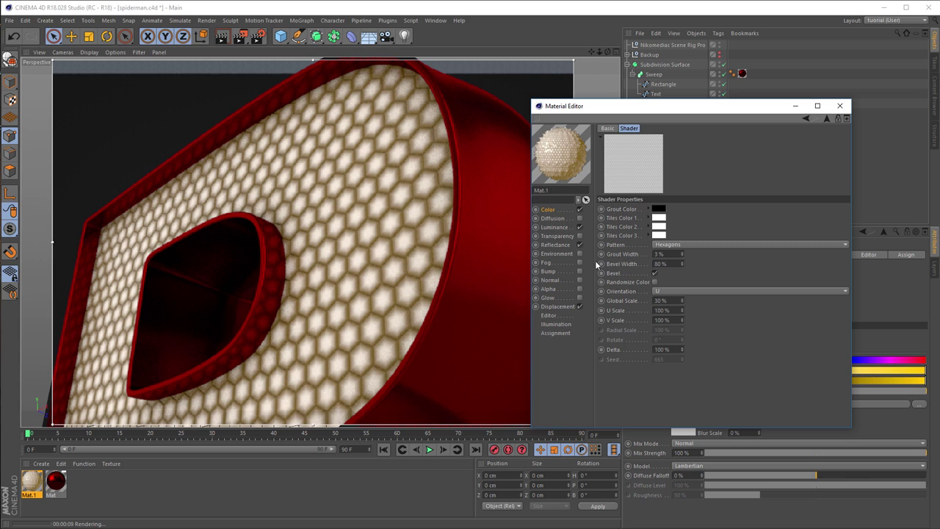
# Set the Color texture's Mix Mode to Multiply with Mix Strength around 30%
pyautogui.click(828, 118)
pyautogui.click(662, 246)
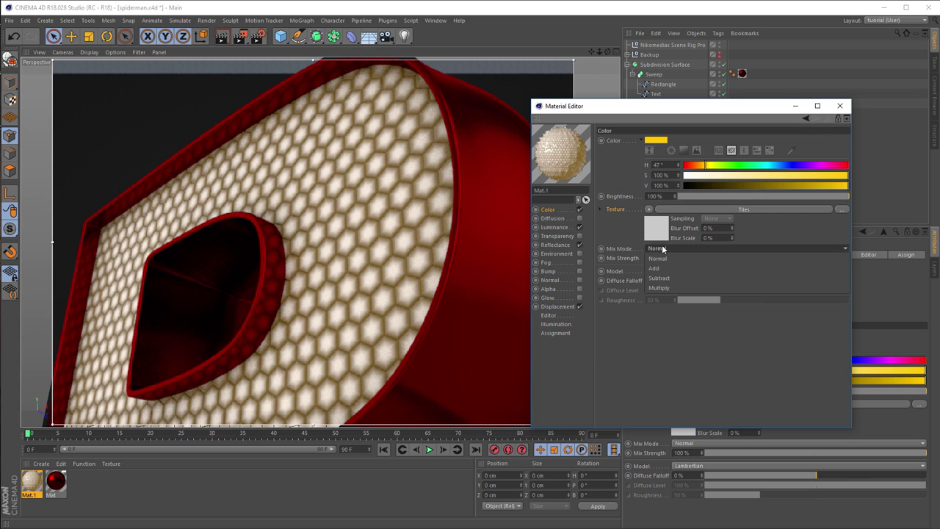
pyautogui.click(663, 287)
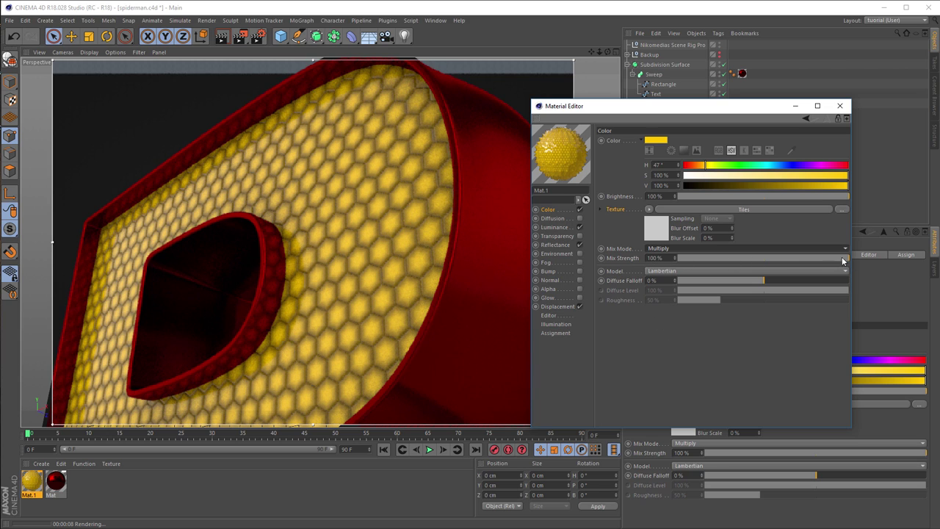
pyautogui.moveTo(843, 260); pyautogui.dragTo(775, 264)
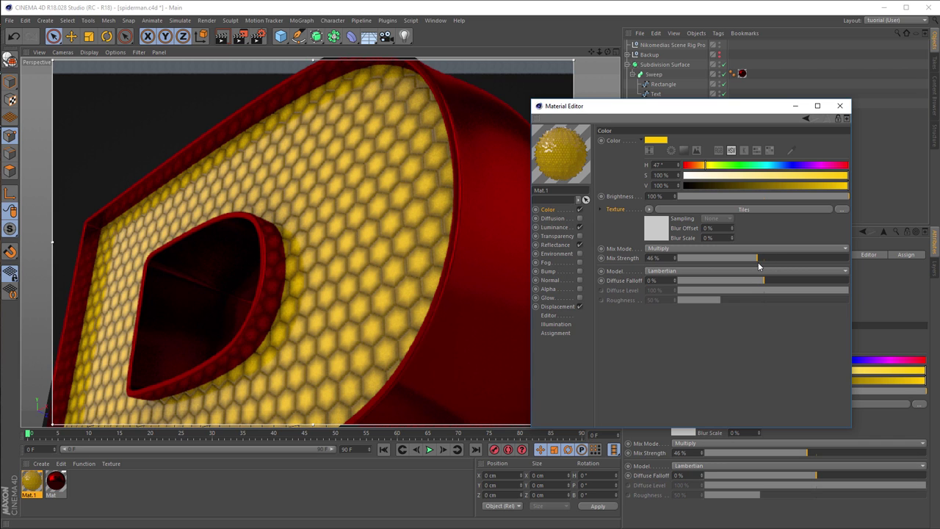
pyautogui.click(756, 259)
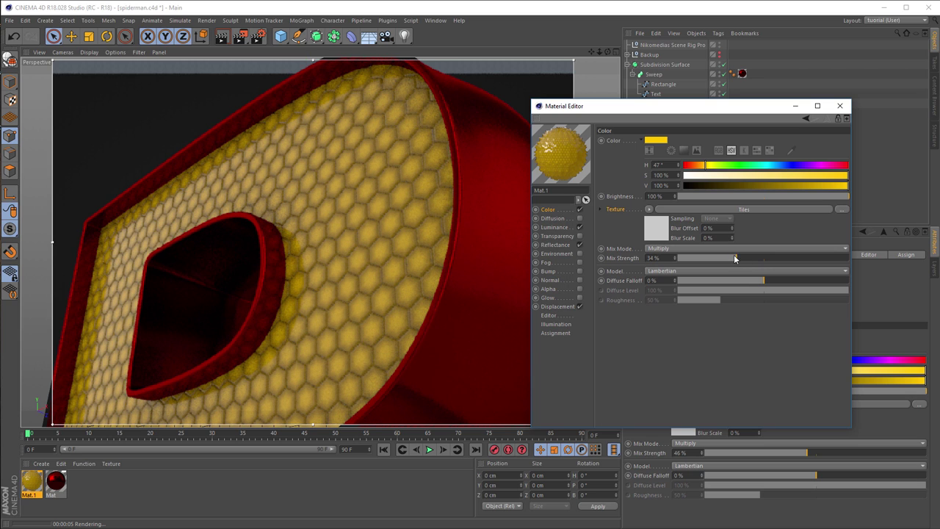
pyautogui.moveTo(734, 258); pyautogui.dragTo(730, 258)
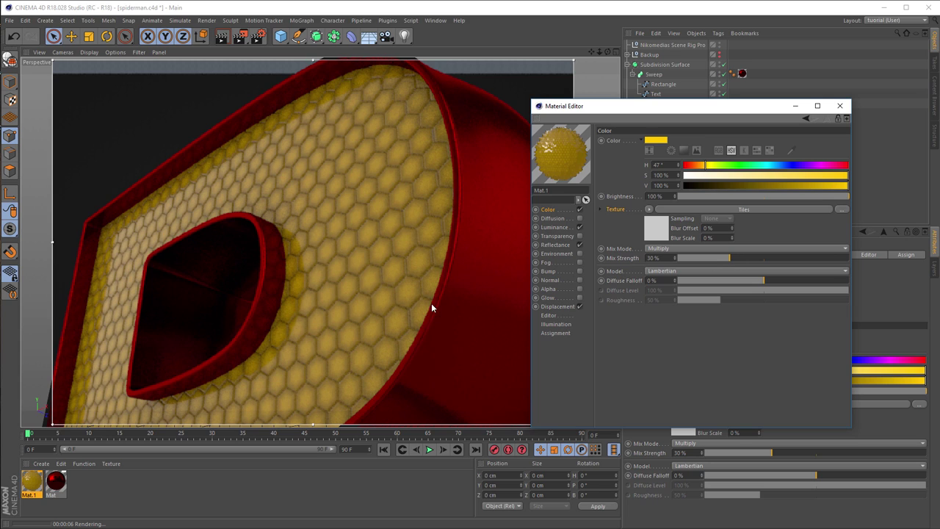
# Set Mat.1's Luminance brightness to 80% and test-render the viewport
pyautogui.click(553, 227)
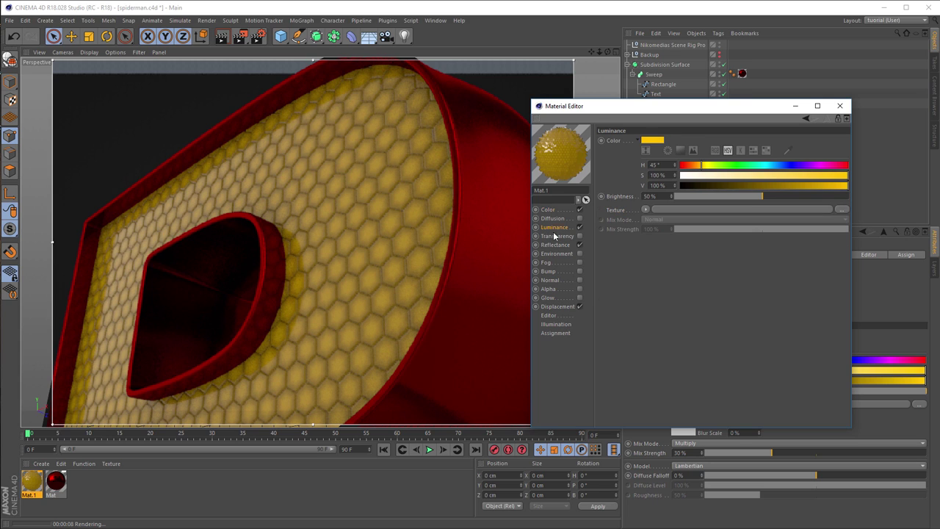
pyautogui.click(663, 197)
pyautogui.write('80')
pyautogui.press('Return')
pyautogui.hotkey('ctrl', 'r')
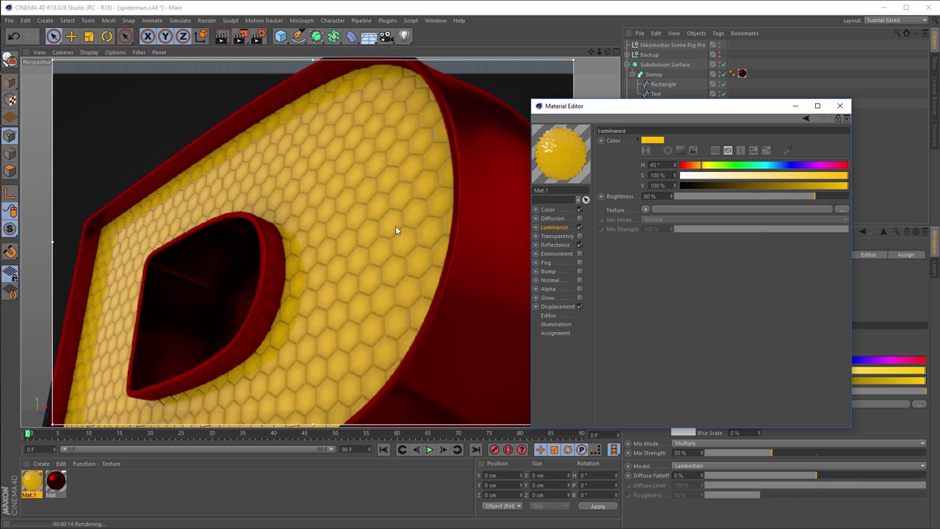
pyautogui.click(362, 241)
pyautogui.scroll(-5, 330, 254)
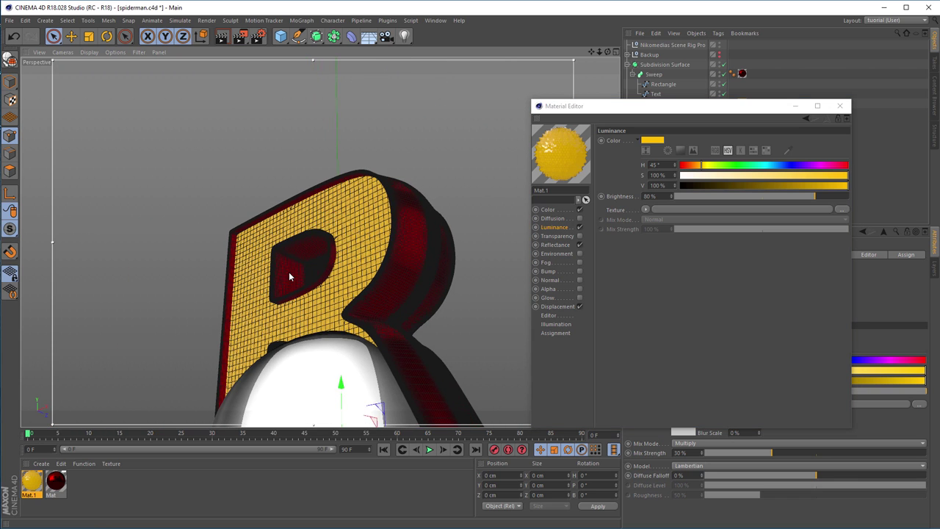
pyautogui.hotkey('ctrl', 'r')
# Close the Material Editor, orbit to a close tilted view of the R, and save the scene
pyautogui.click(839, 105)
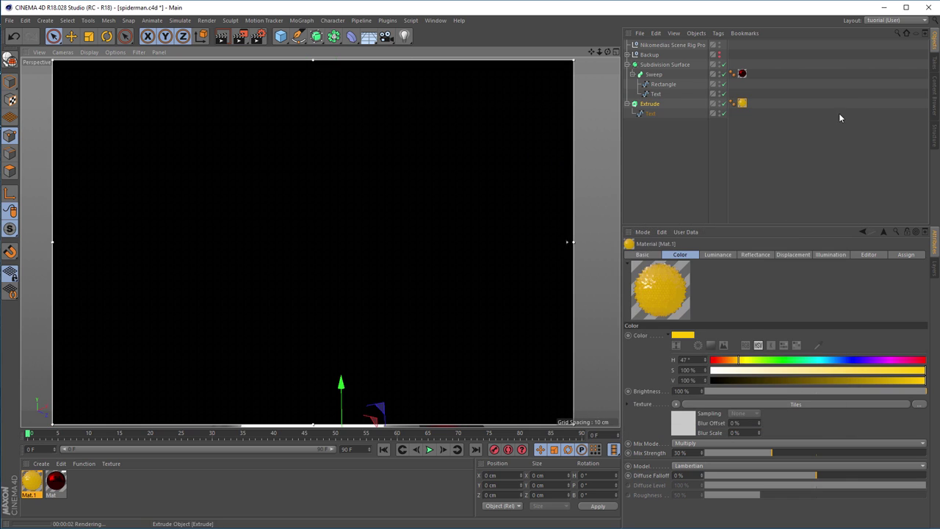
pyautogui.keyDown('alt'); pyautogui.moveTo(356, 262); pyautogui.dragTo(440, 212); pyautogui.keyUp('alt')
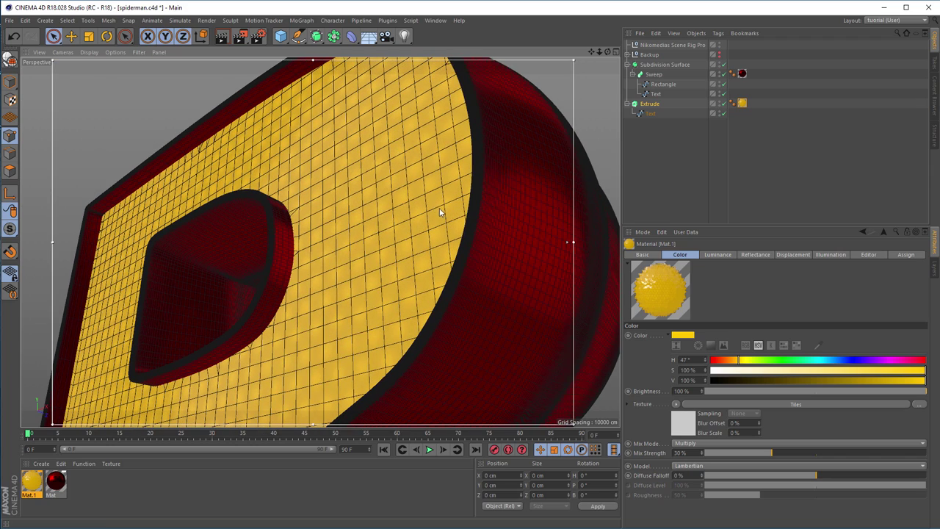
pyautogui.hotkey('ctrl', 'r')
pyautogui.hotkey('ctrl', 's')
# Test the new angle with viewport renders, then render the close-up into the Picture Viewer
pyautogui.hotkey('ctrl', 'r')
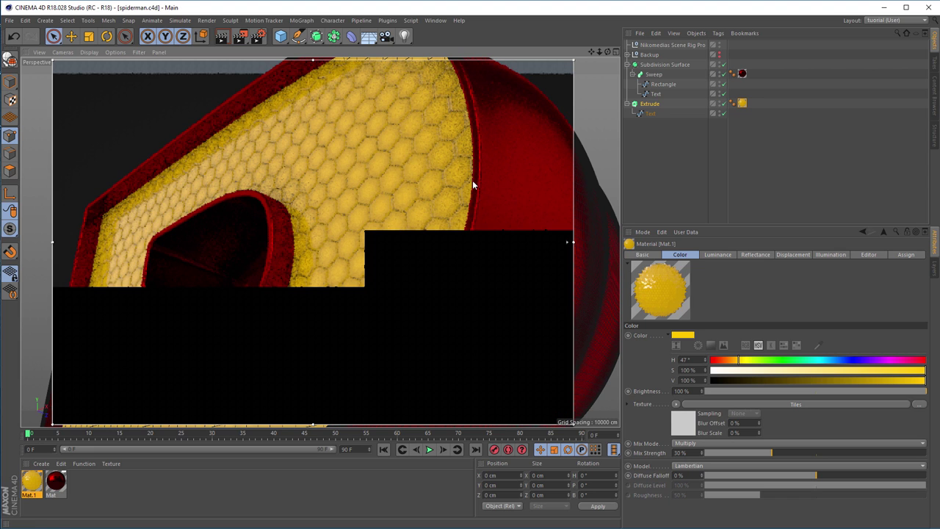
pyautogui.hotkey('ctrl', 'r')
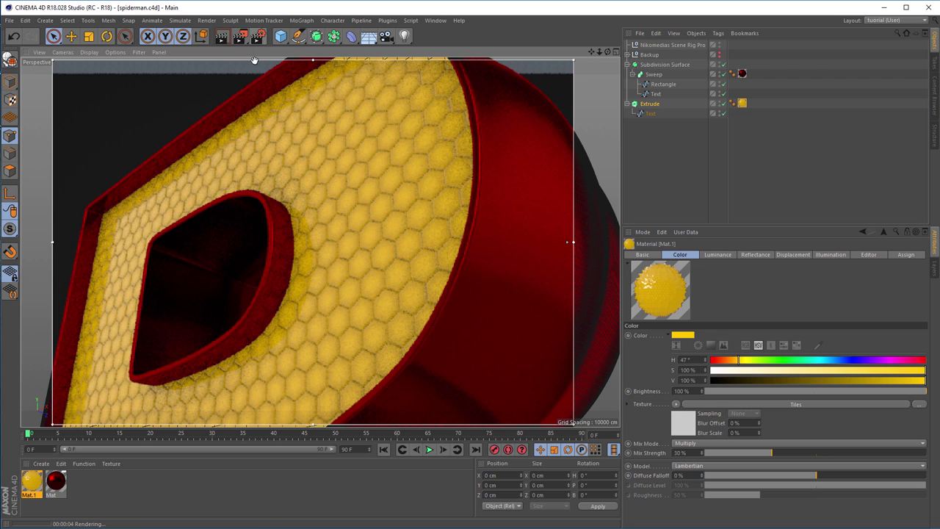
pyautogui.click(228, 66)
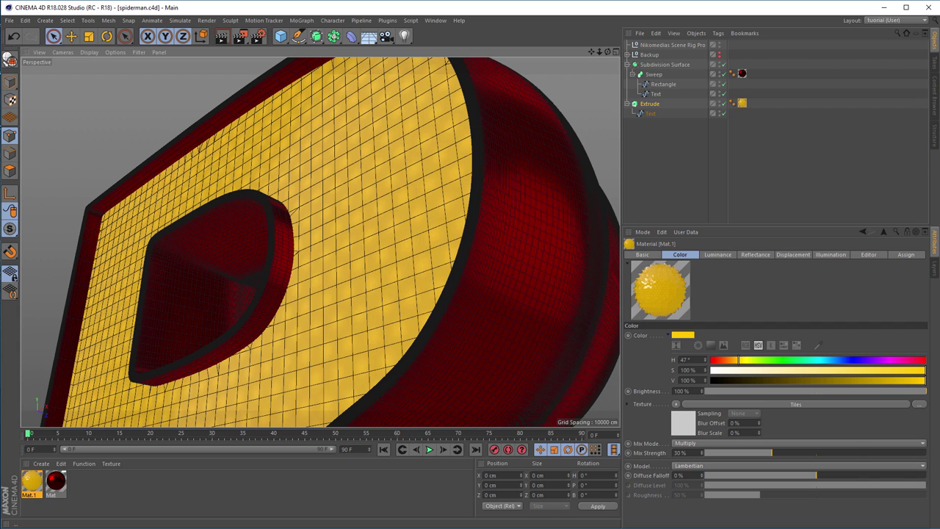
pyautogui.hotkey('shift', 'r')
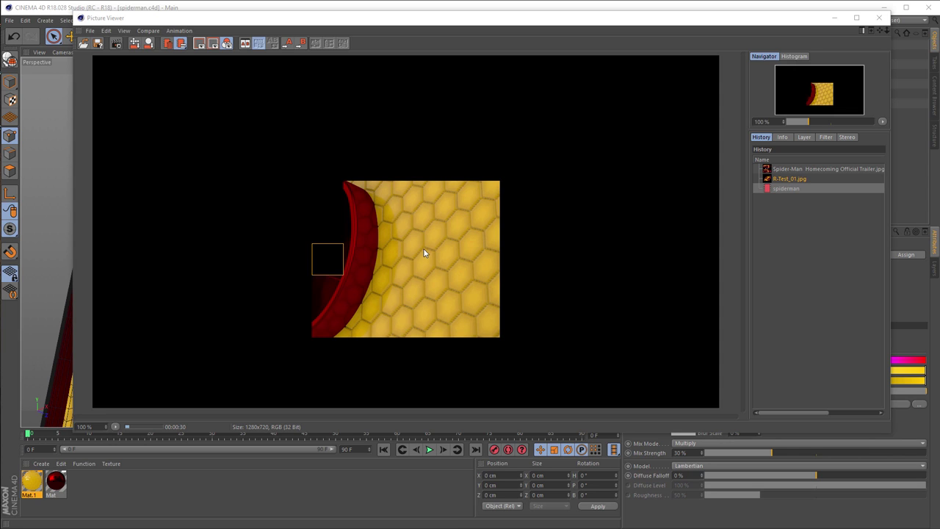
# Zoom into the honeycomb render, then close the Picture Viewer and stop the running render
pyautogui.scroll(2, 423, 250)
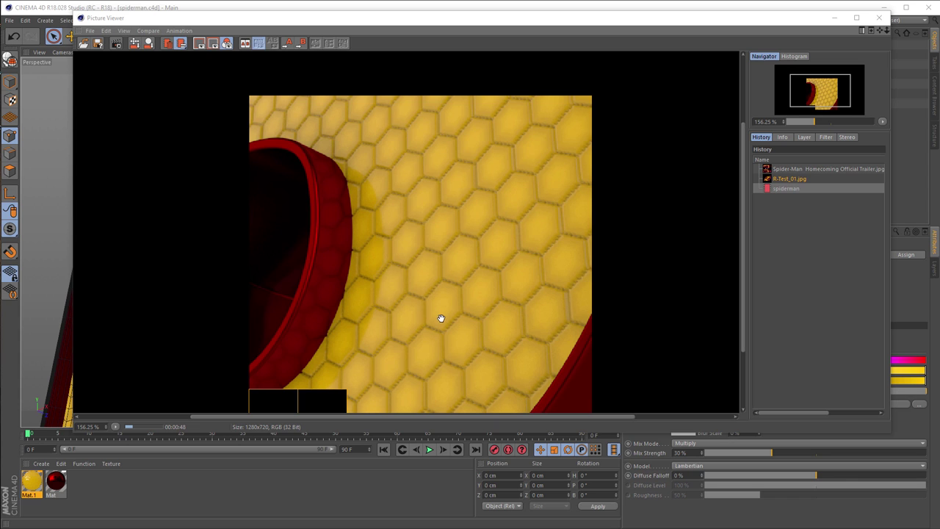
pyautogui.click(878, 18)
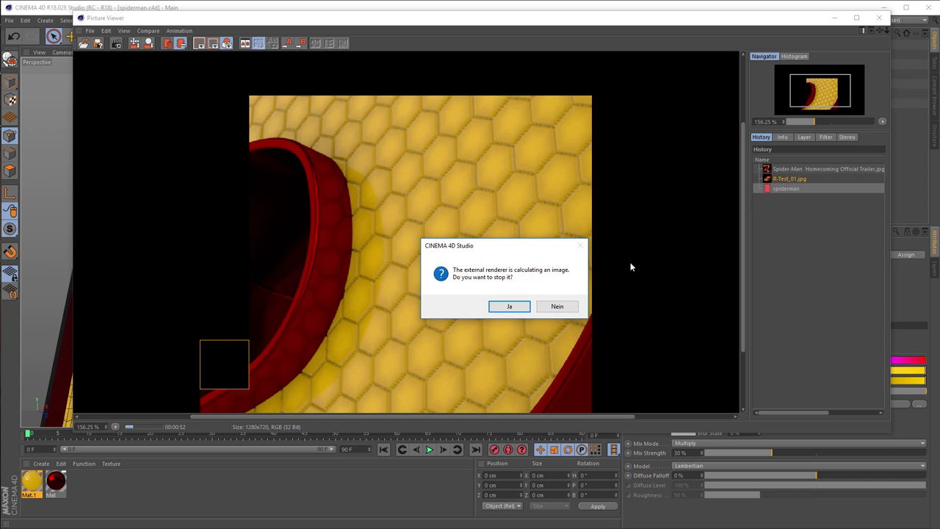
pyautogui.click(509, 309)
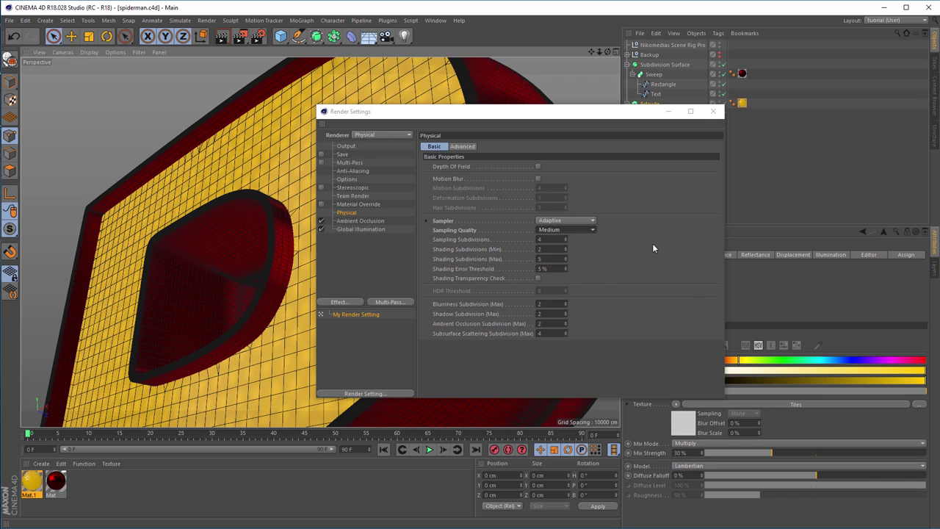
# Close the render settings and reselect the Extrude object in the Object Manager
pyautogui.click(712, 112)
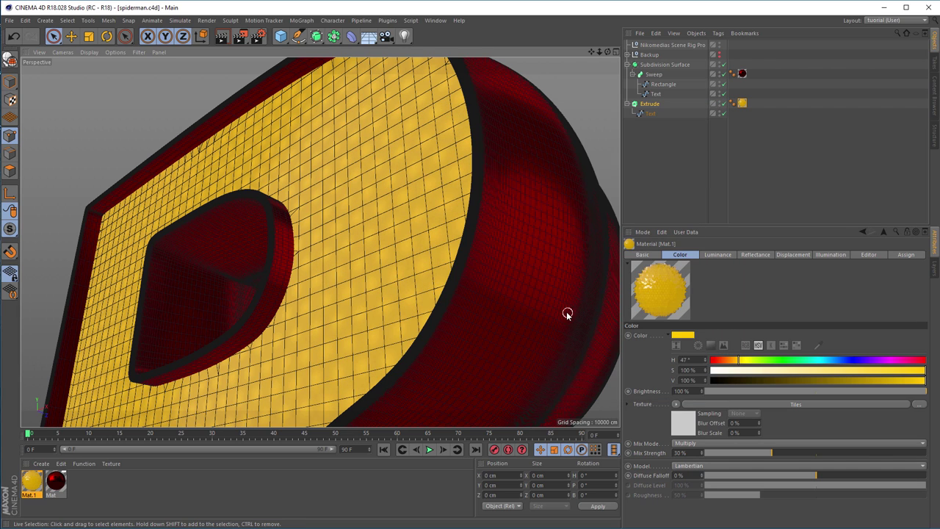
pyautogui.click(650, 104)
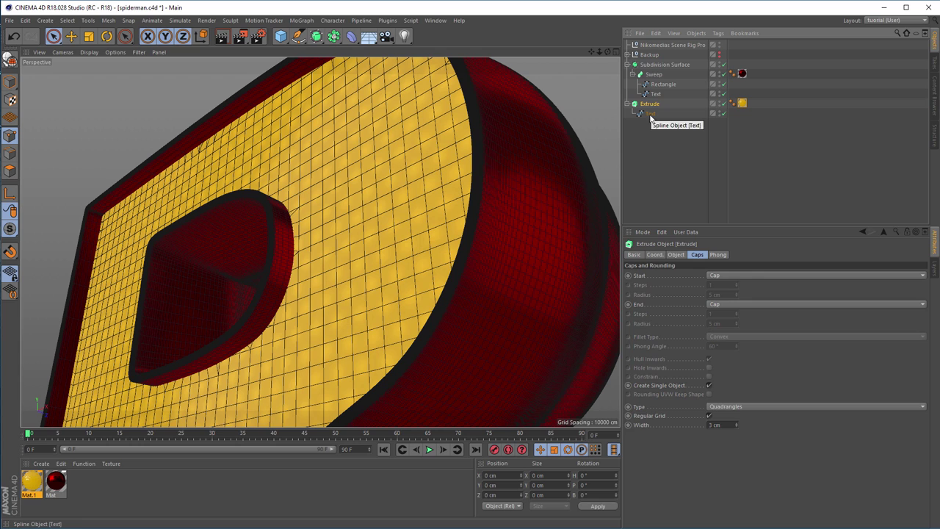
pyautogui.click(650, 113)
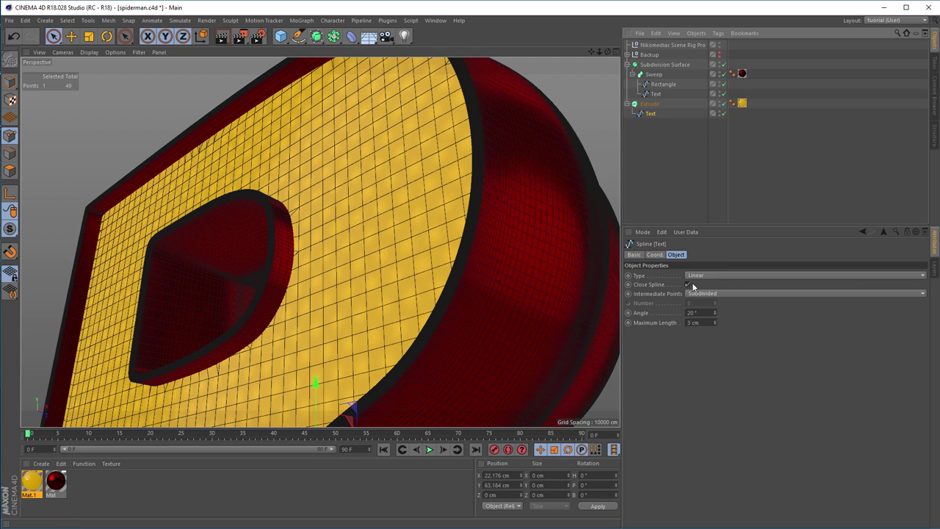
pyautogui.click(650, 103)
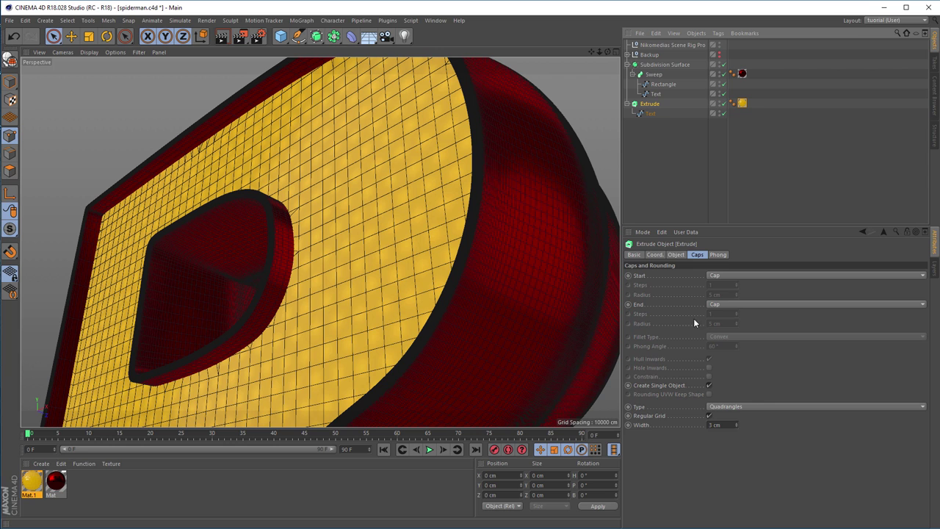
# Raise Mat.1's displacement Subdivision Level to 5 and start a Picture Viewer render
pyautogui.doubleClick(33, 483)
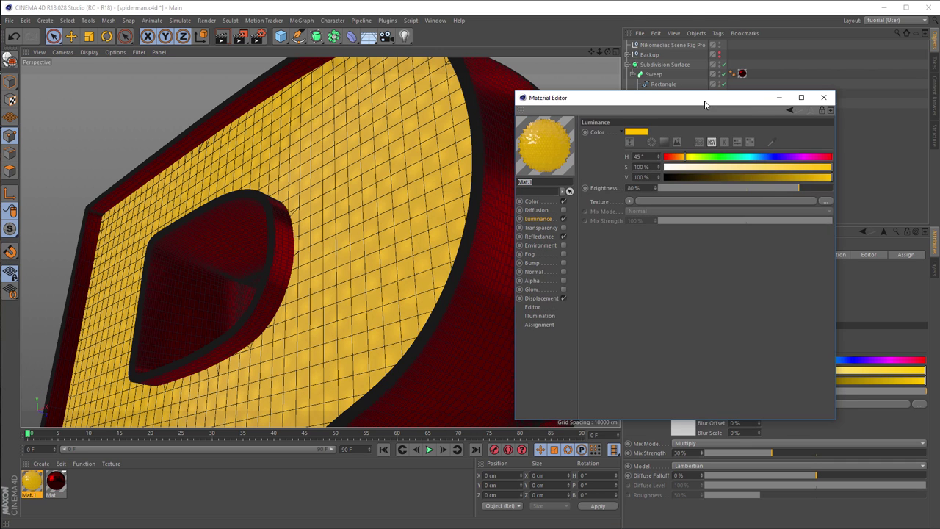
pyautogui.click(548, 297)
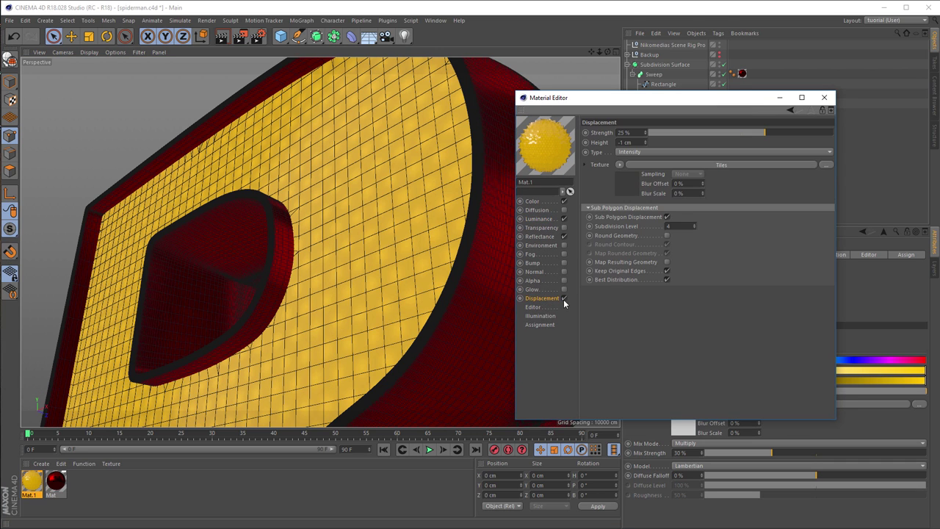
pyautogui.click(694, 224)
pyautogui.hotkey('shift', 'r')
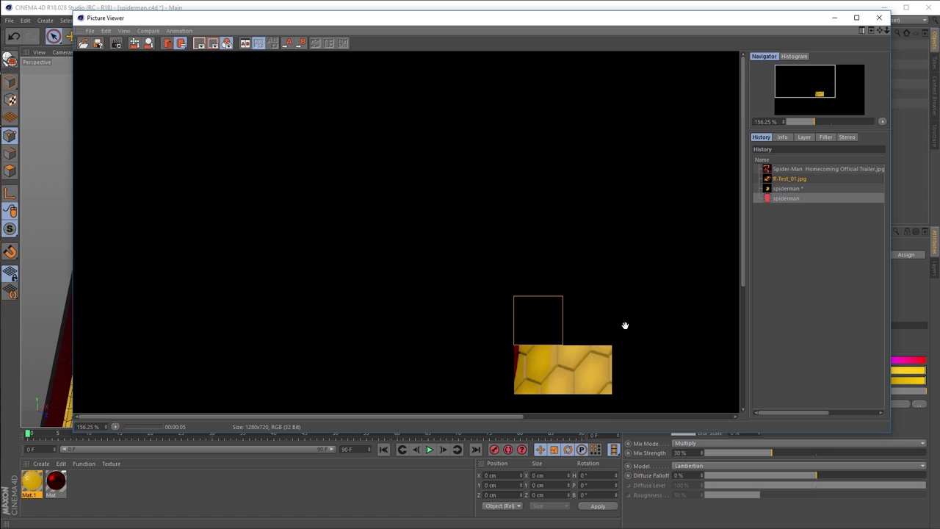
# View the test render at 100% and compare it with the earlier history render
pyautogui.click(110, 427)
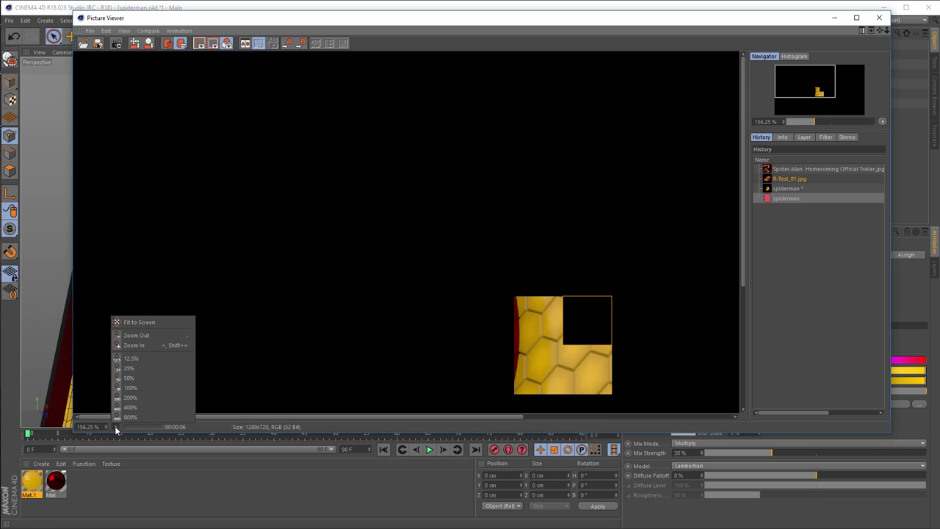
pyautogui.click(150, 385)
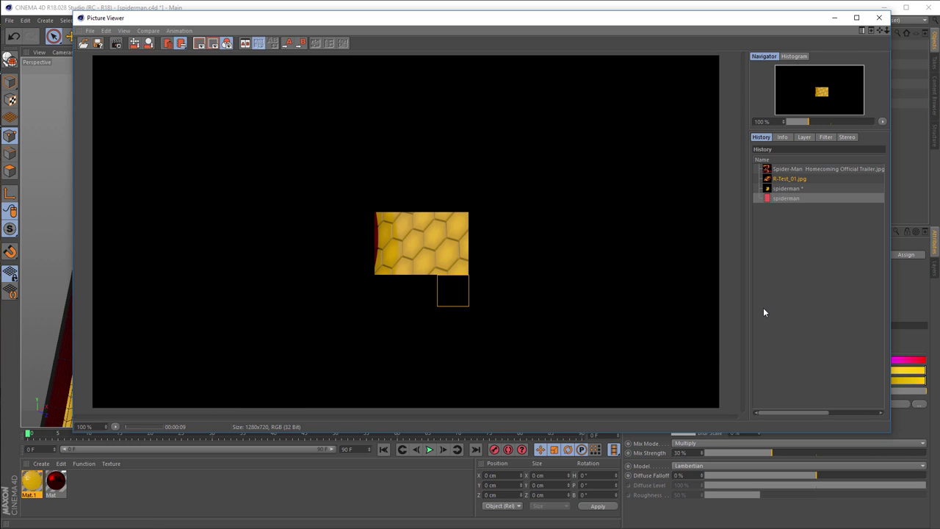
pyautogui.click(792, 191)
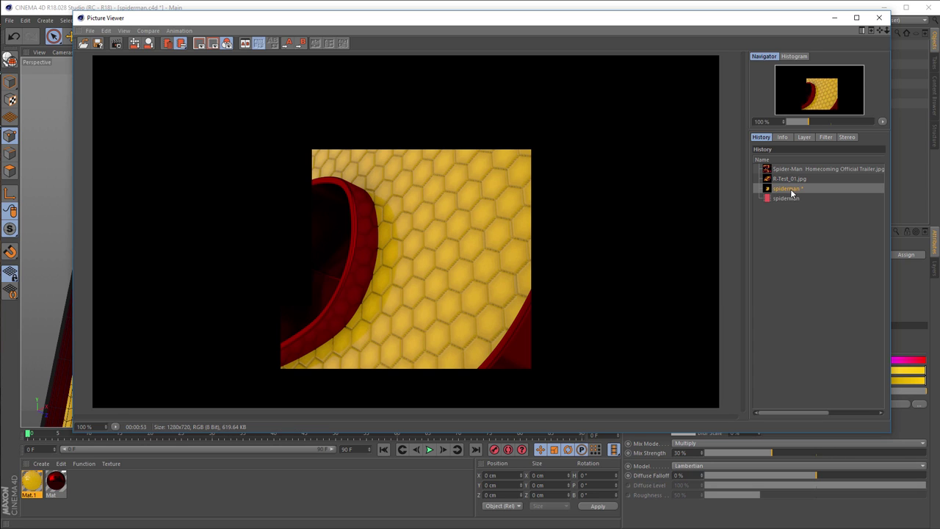
pyautogui.click(791, 197)
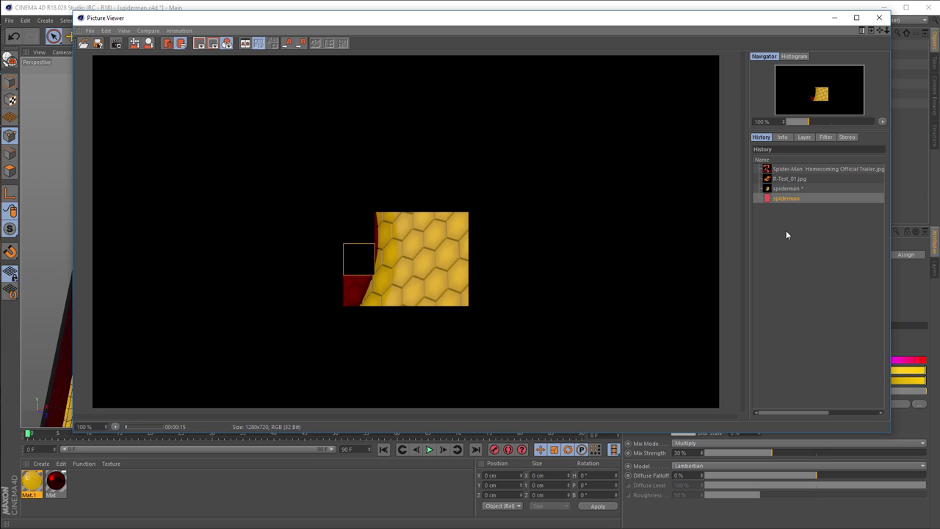
# Toggle the history comparison again, then close the Picture Viewer and stop rendering
pyautogui.click(788, 189)
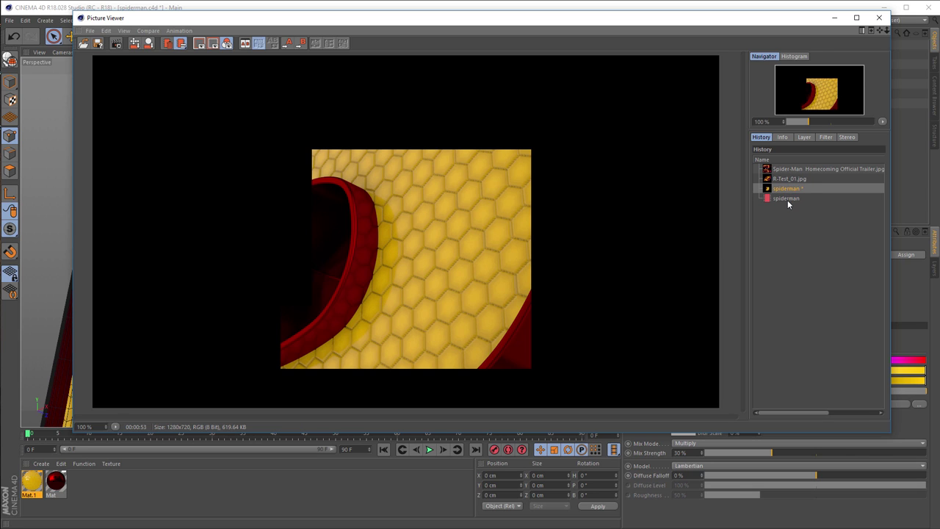
pyautogui.click(788, 198)
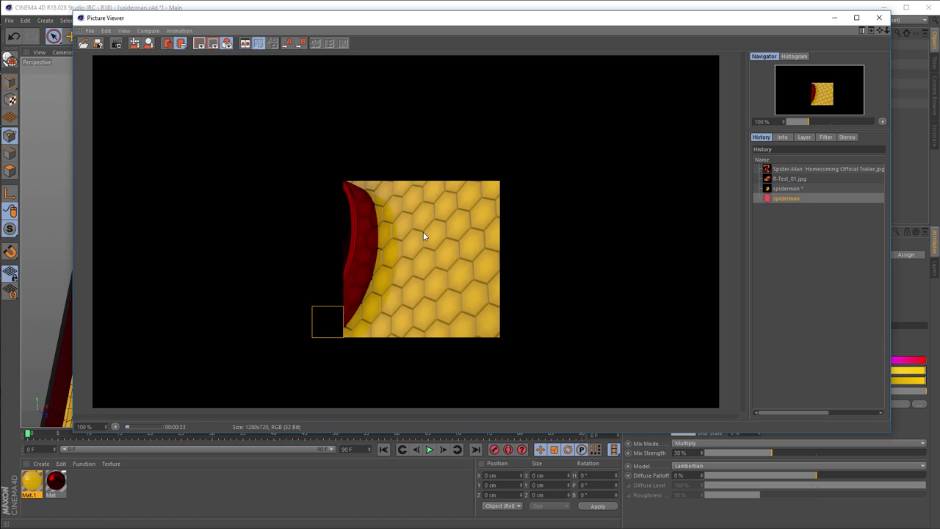
pyautogui.click(879, 18)
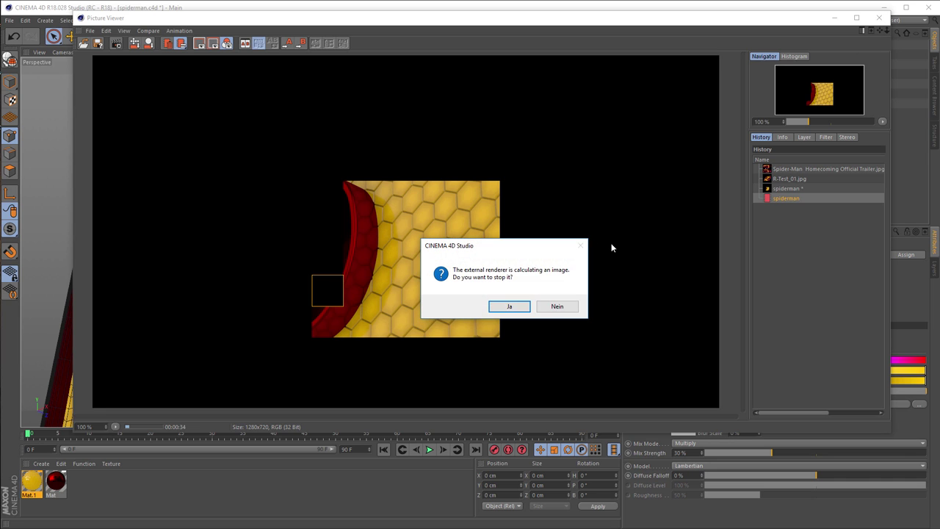
pyautogui.click(508, 305)
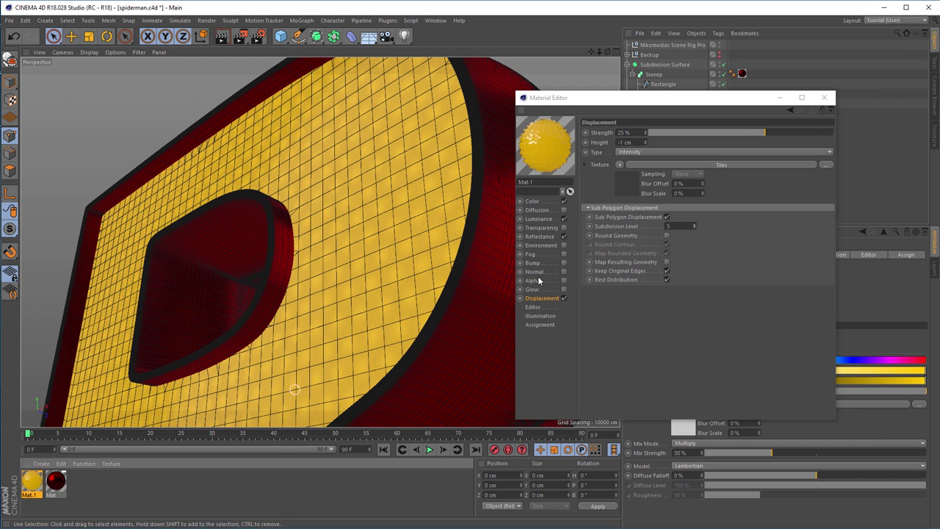
# Set the Color channel's Tiles shader Bevel Width to 50%
pyautogui.click(533, 202)
pyautogui.click(641, 222)
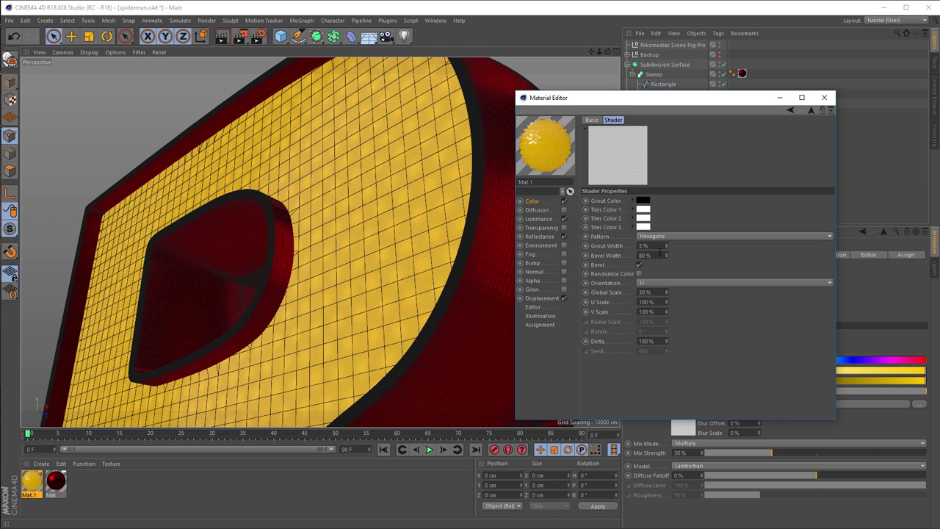
pyautogui.write('50')
pyautogui.press('Return')
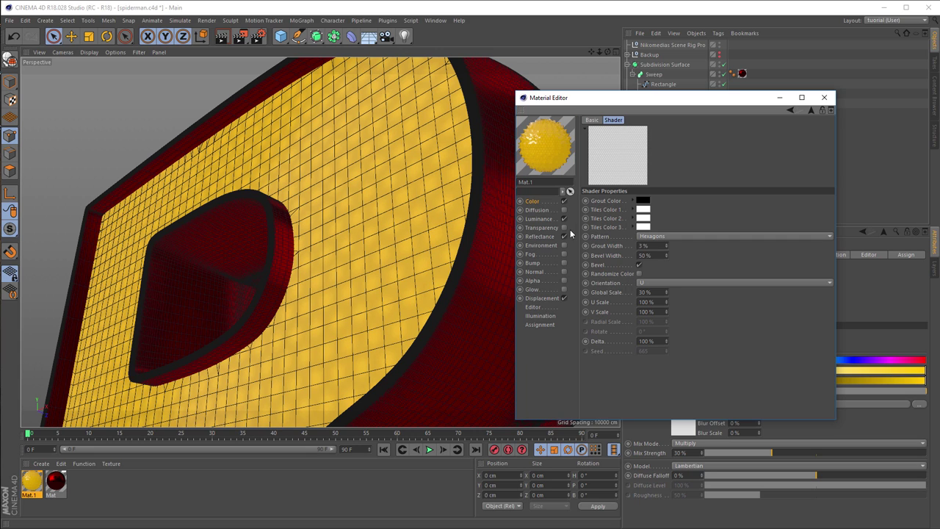
# Set Luminance Brightness to 100% and start a new test render
pyautogui.click(540, 203)
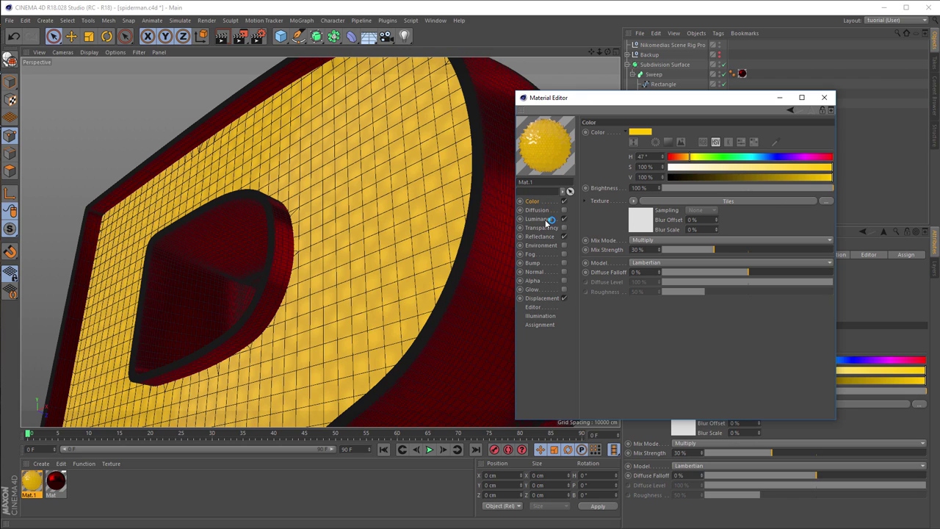
pyautogui.click(541, 219)
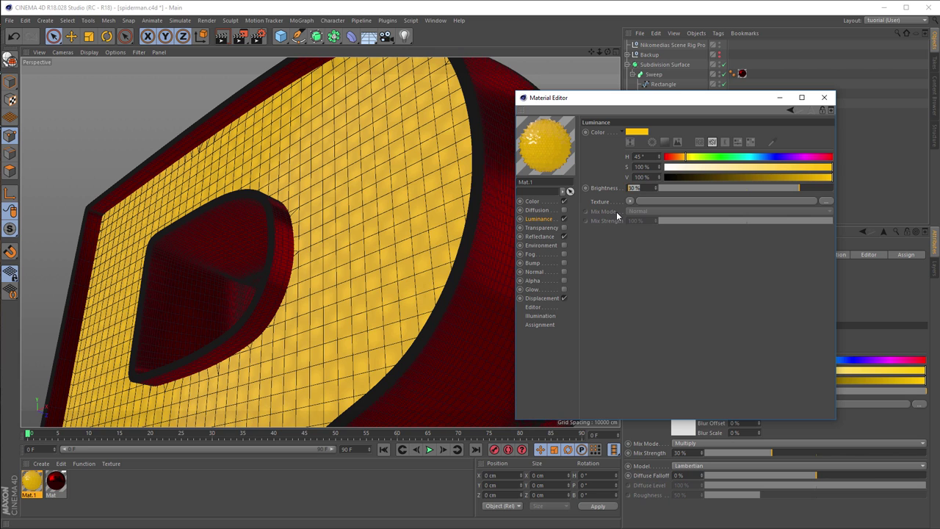
pyautogui.write('100')
pyautogui.press('Return')
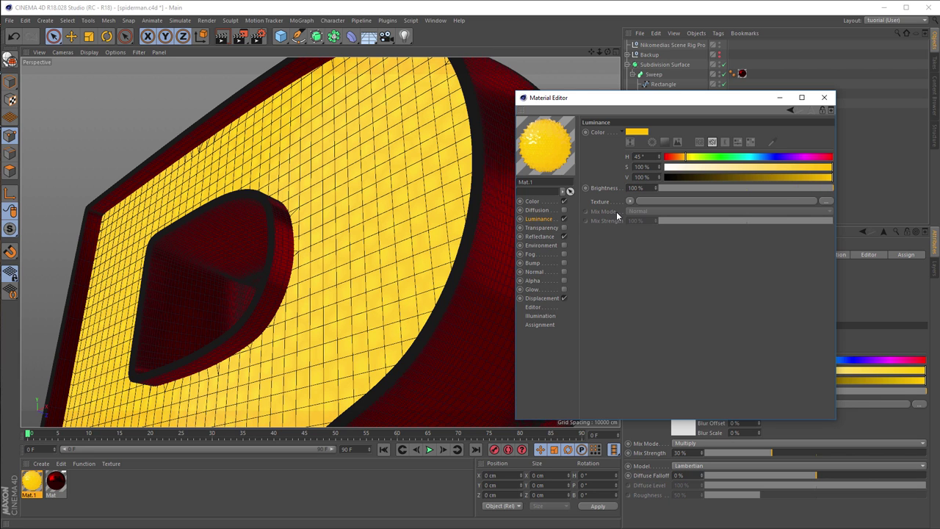
pyautogui.hotkey('shift', 'r')
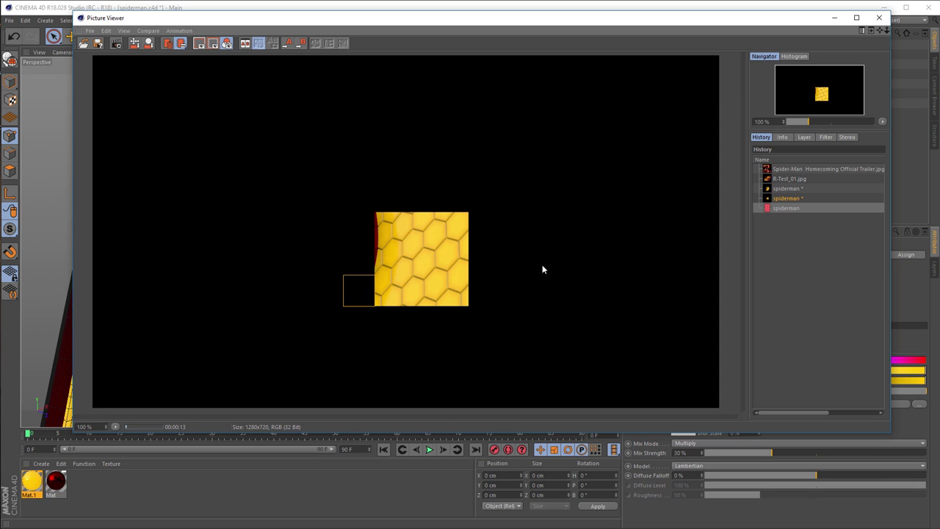
# Zoom in and out on the brighter render, then close the Picture Viewer and stop rendering
pyautogui.scroll(4, 432, 252)
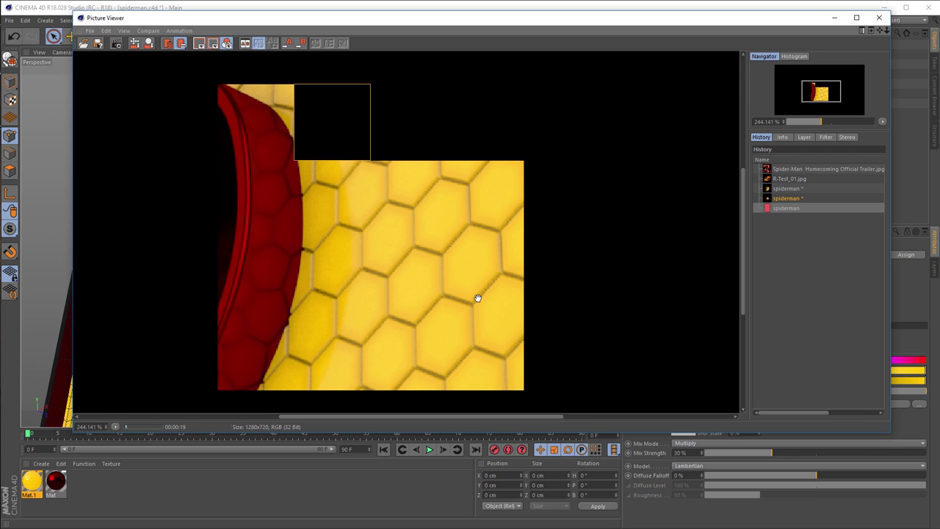
pyautogui.scroll(-2, 477, 298)
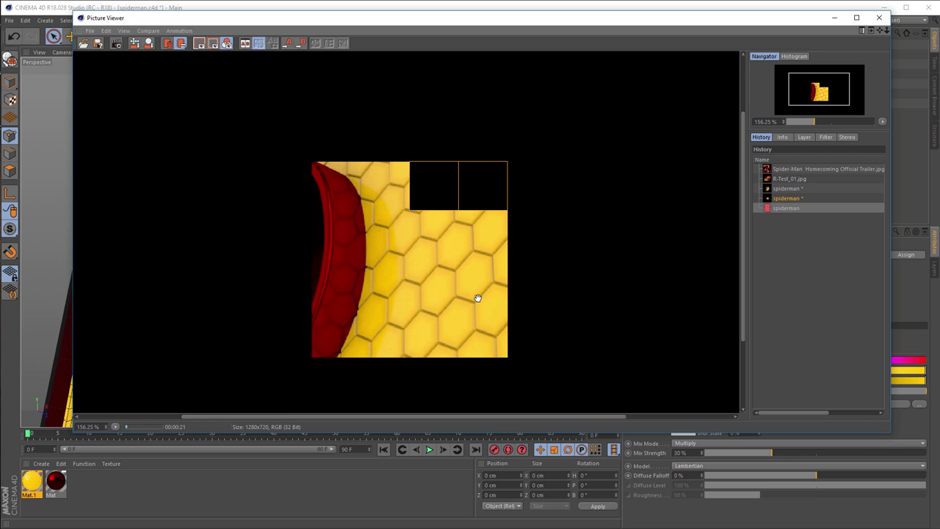
pyautogui.click(879, 17)
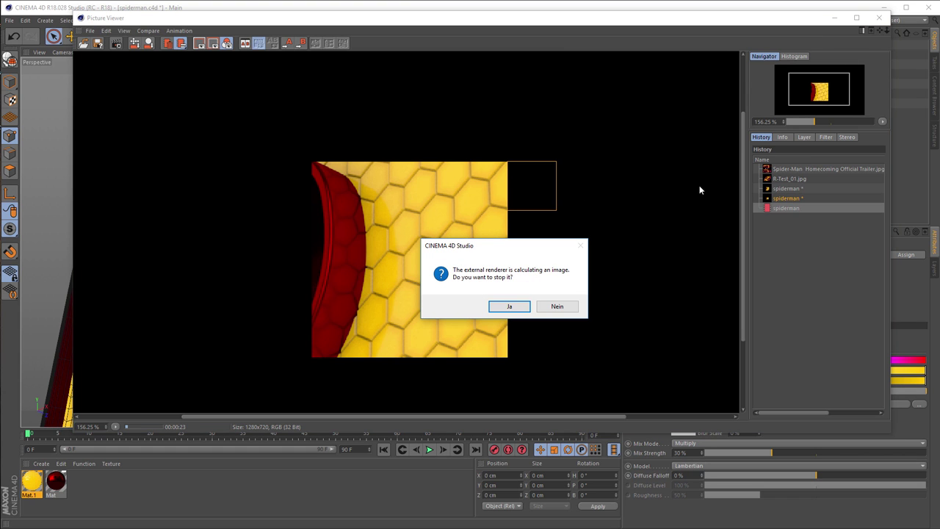
pyautogui.click(506, 306)
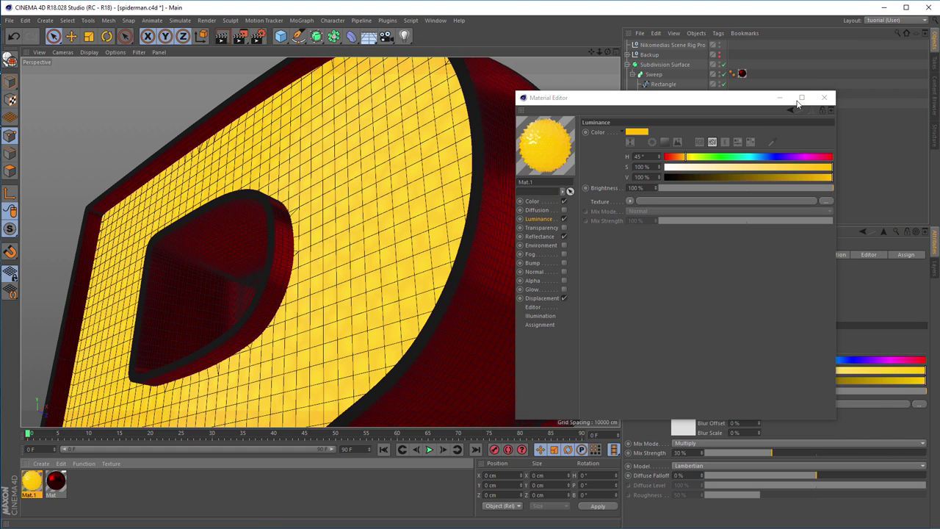
# Close the material settings and set the Text spline's Maximum Length to 2 cm
pyautogui.click(824, 97)
pyautogui.click(650, 114)
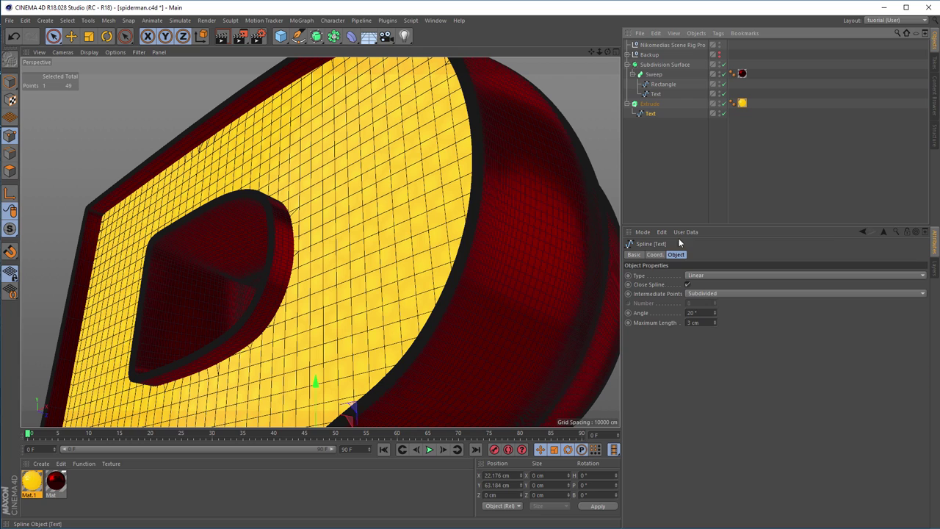
pyautogui.doubleClick(694, 323)
pyautogui.write('2')
pyautogui.press('Return')
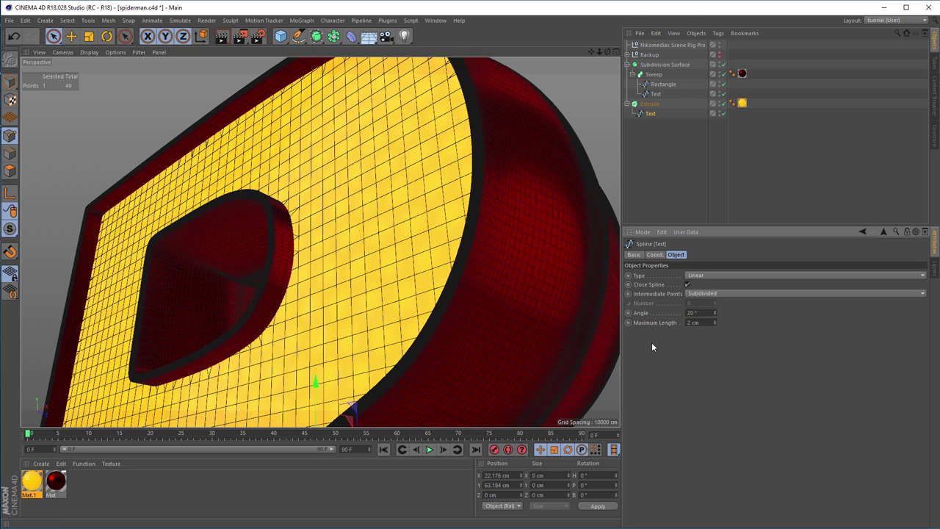
# Set the Extrude object's cap grid Width to 2 cm
pyautogui.click(650, 103)
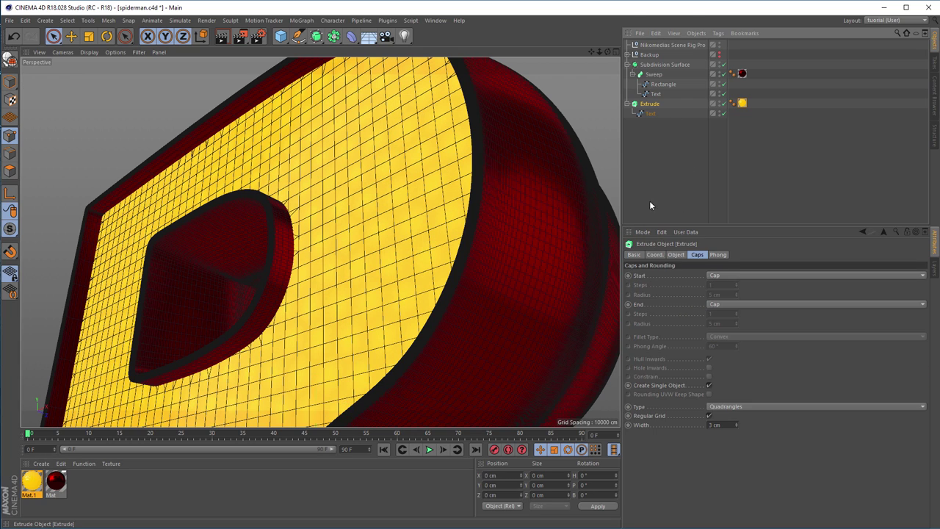
pyautogui.doubleClick(718, 424)
pyautogui.write('2')
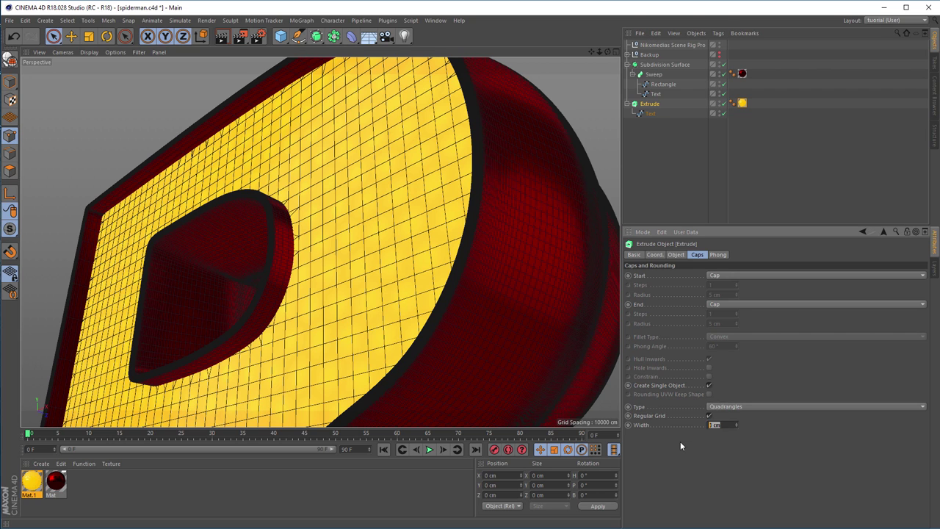
pyautogui.press('Return')
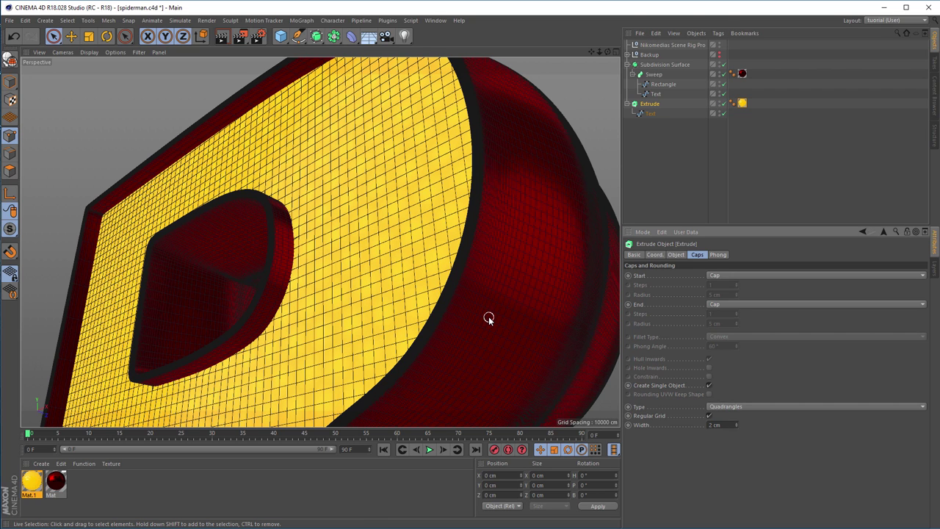
# Orbit and zoom to see the whole R, then select the scene lighting rig
pyautogui.keyDown('alt'); pyautogui.moveTo(474, 326); pyautogui.dragTo(397, 317); pyautogui.keyUp('alt')
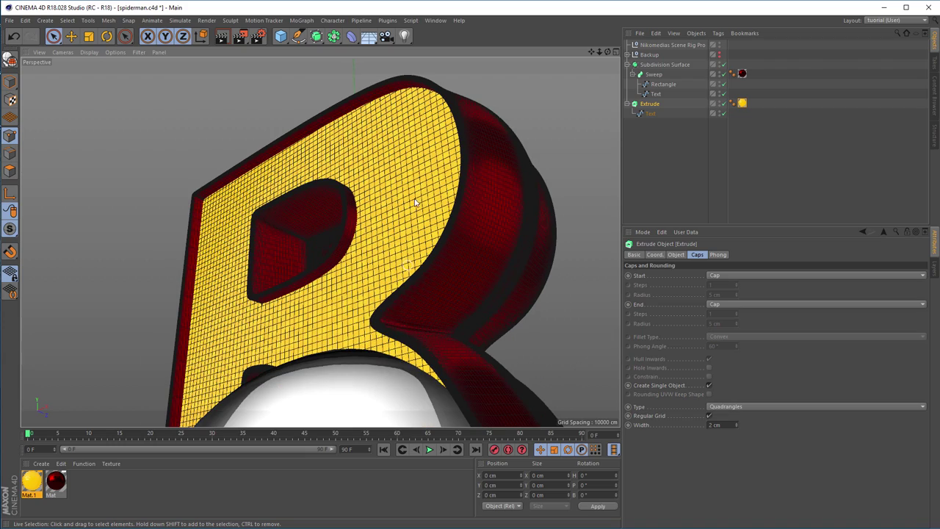
pyautogui.scroll(4, 444, 195)
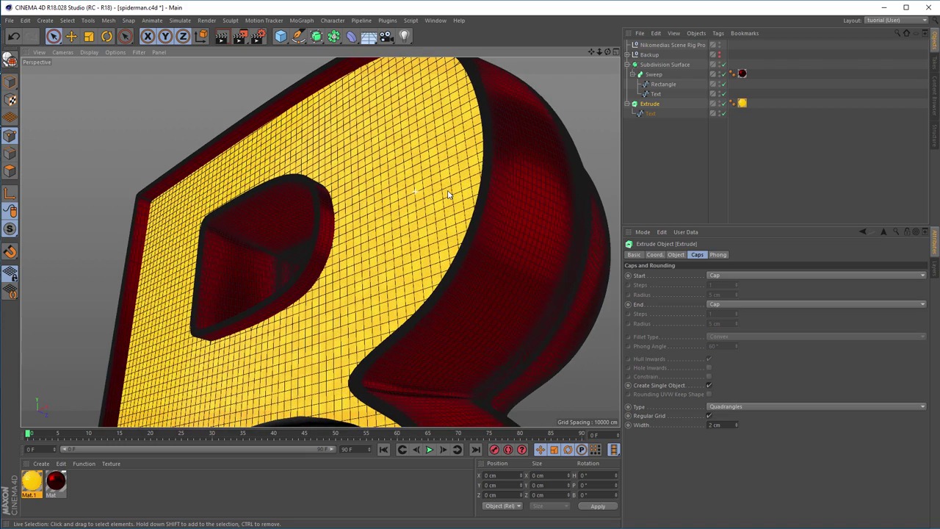
pyautogui.scroll(-3, 450, 194)
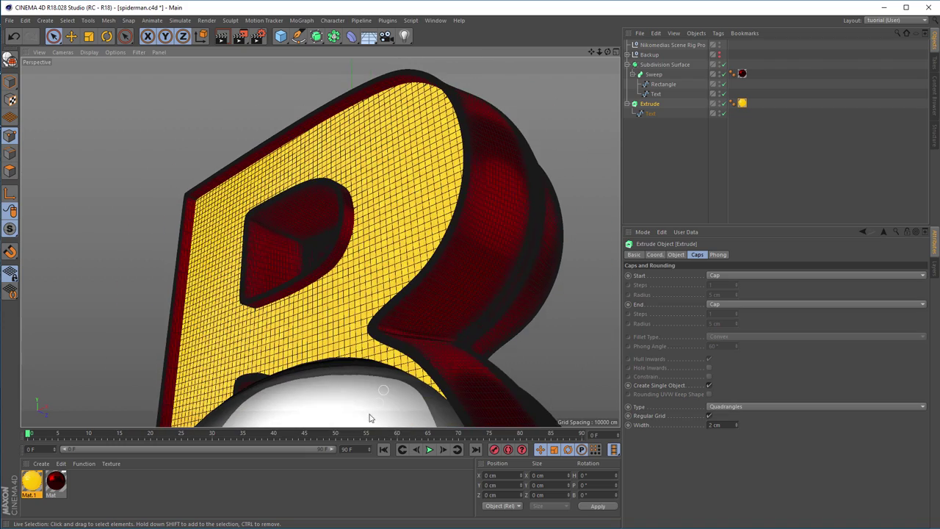
pyautogui.click(672, 44)
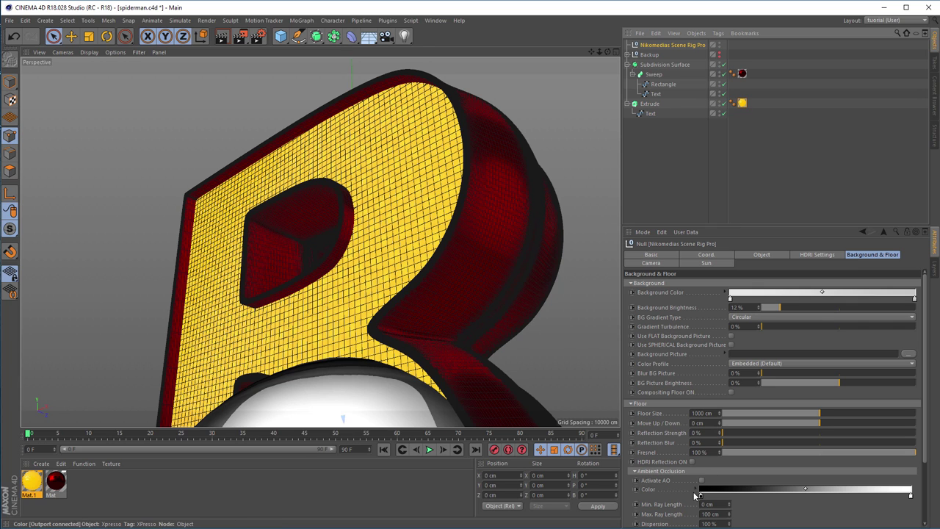
# Hide the HDRI rig's white preview sphere, orbit around the R, and render to the Picture Viewer
pyautogui.click(815, 255)
pyautogui.moveTo(925, 330); pyautogui.dragTo(924, 355)
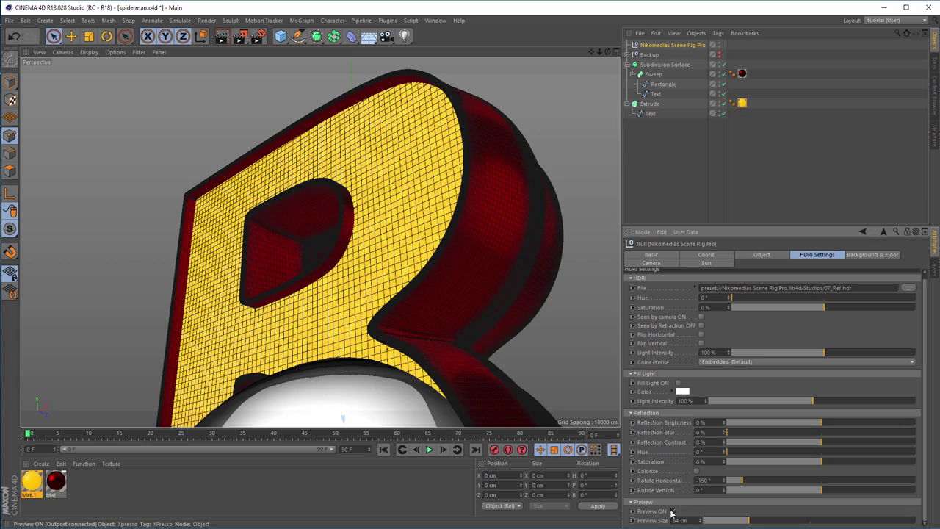
pyautogui.click(673, 510)
pyautogui.moveTo(471, 192)
pyautogui.keyDown('alt'); pyautogui.mouseDown()
pyautogui.moveTo(434, 211)
pyautogui.moveTo(448, 196)
pyautogui.moveTo(440, 176)
pyautogui.moveTo(454, 186)
pyautogui.mouseUp(); pyautogui.keyUp('alt')
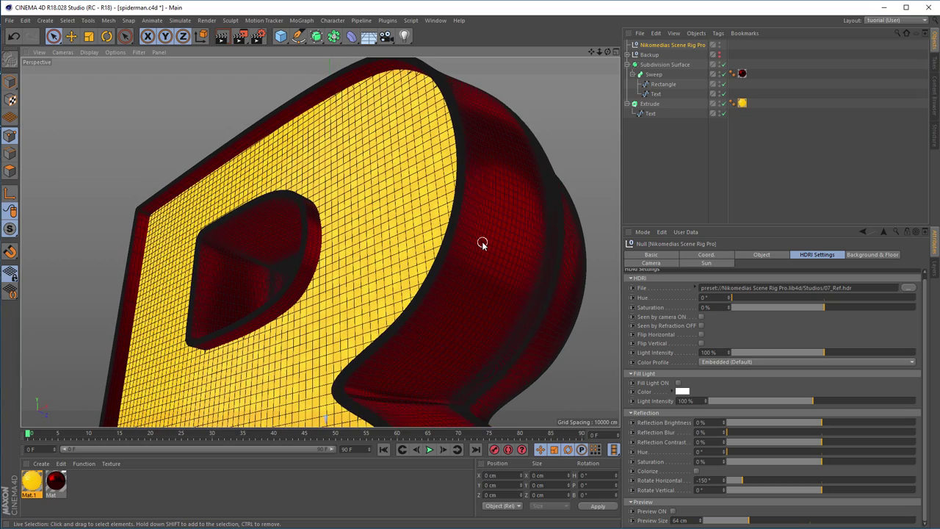
pyautogui.hotkey('shift', 'r')
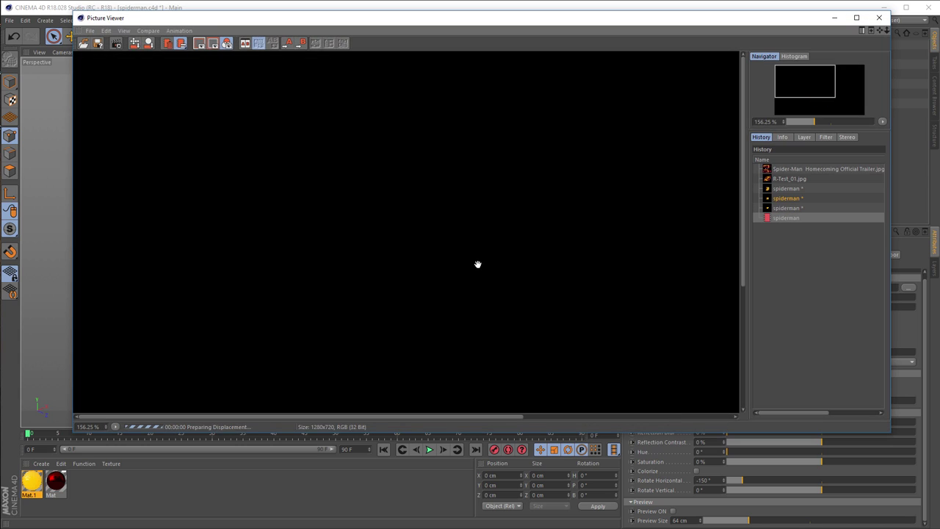
# Show the render at 100% and browse earlier renders in the History list
pyautogui.click(115, 426)
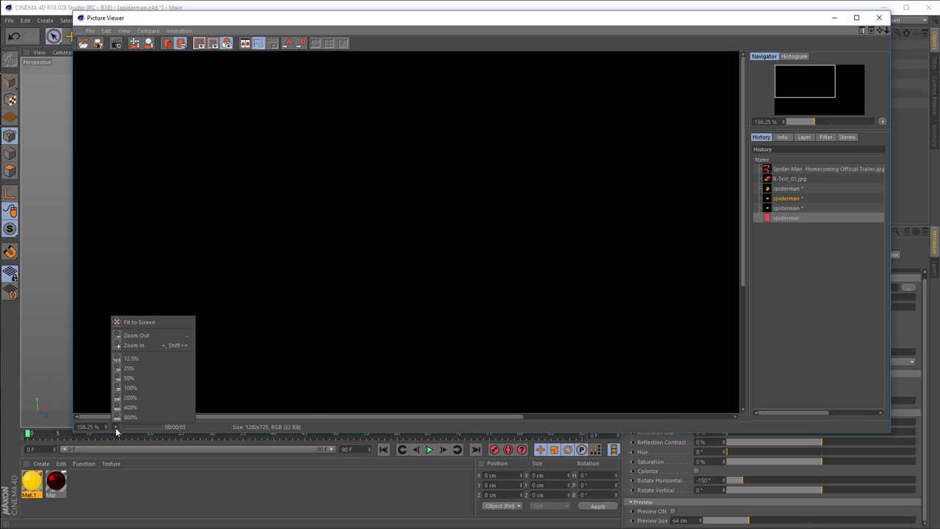
pyautogui.click(146, 387)
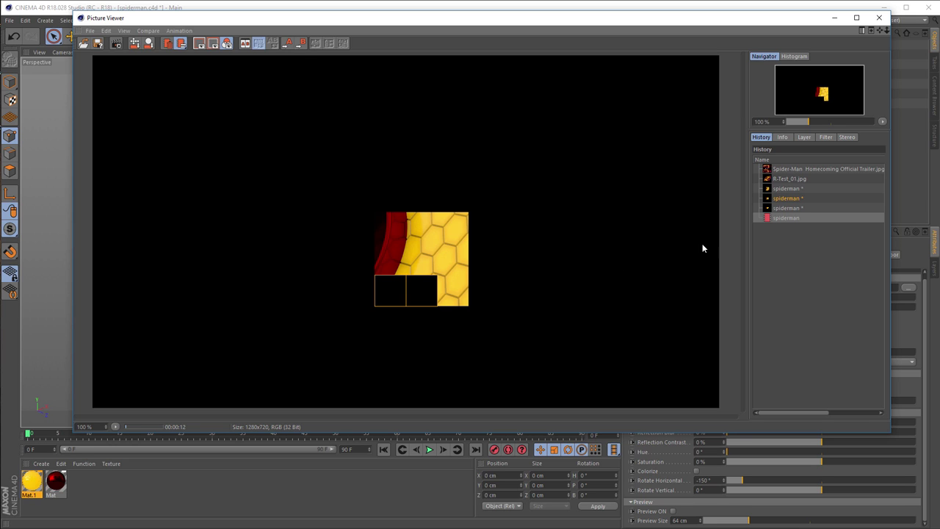
pyautogui.click(780, 209)
pyautogui.click(781, 218)
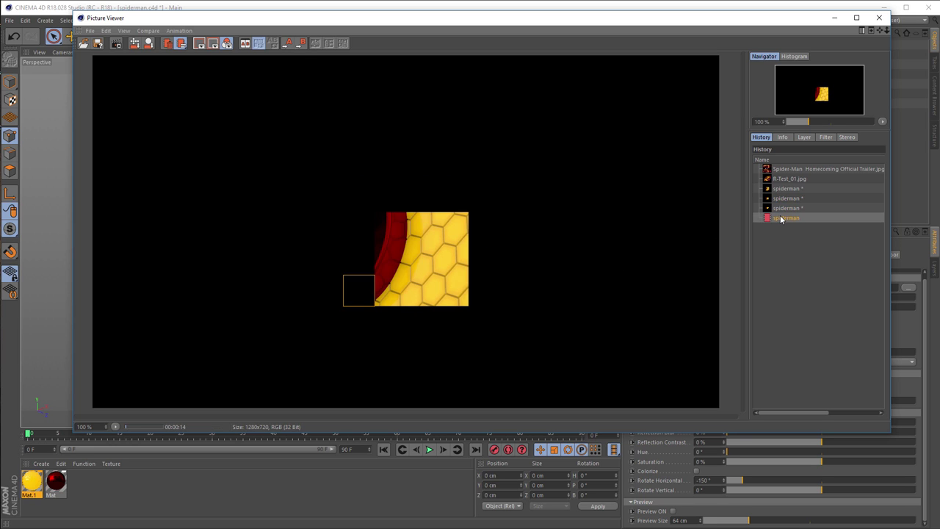
pyautogui.click(787, 209)
pyautogui.click(787, 218)
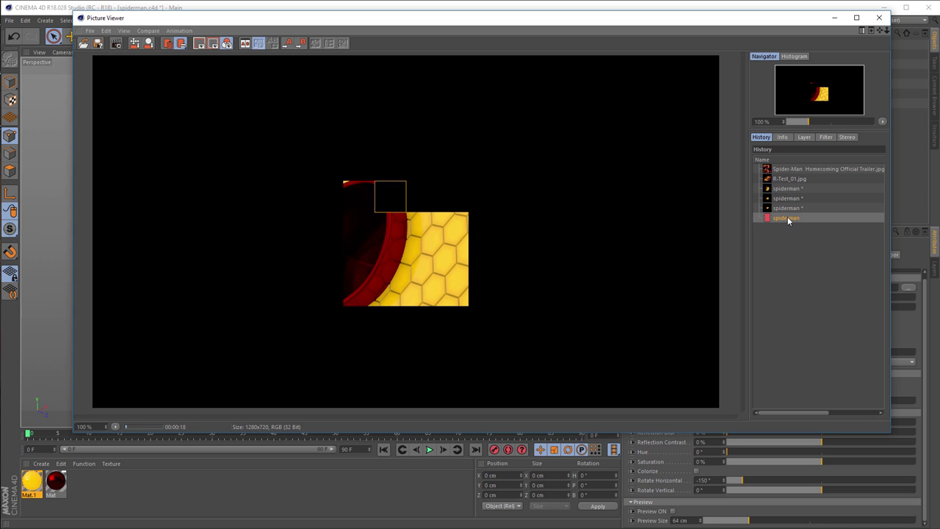
# Zoom in on the partial render, then close the window to bring up the stop prompt
pyautogui.scroll(1, 469, 266)
pyautogui.scroll(2, 470, 266)
pyautogui.scroll(-3, 470, 267)
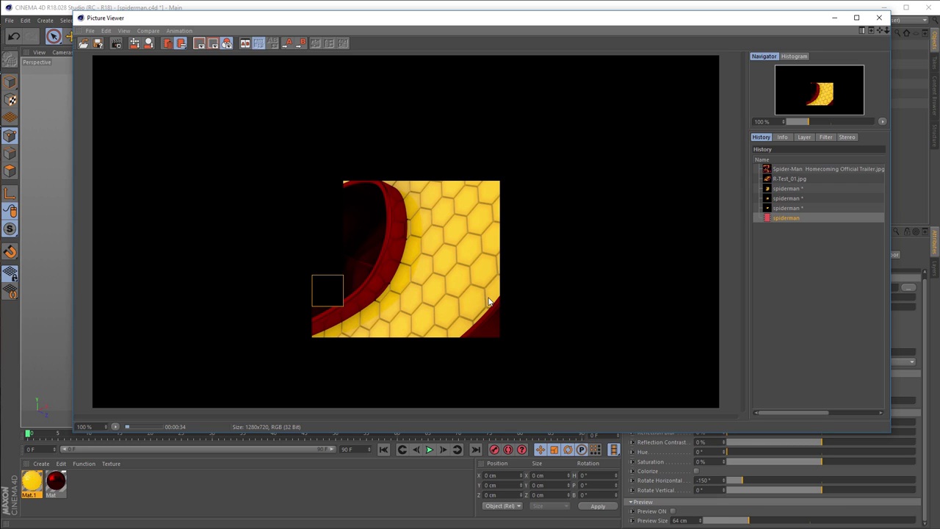
pyautogui.click(879, 19)
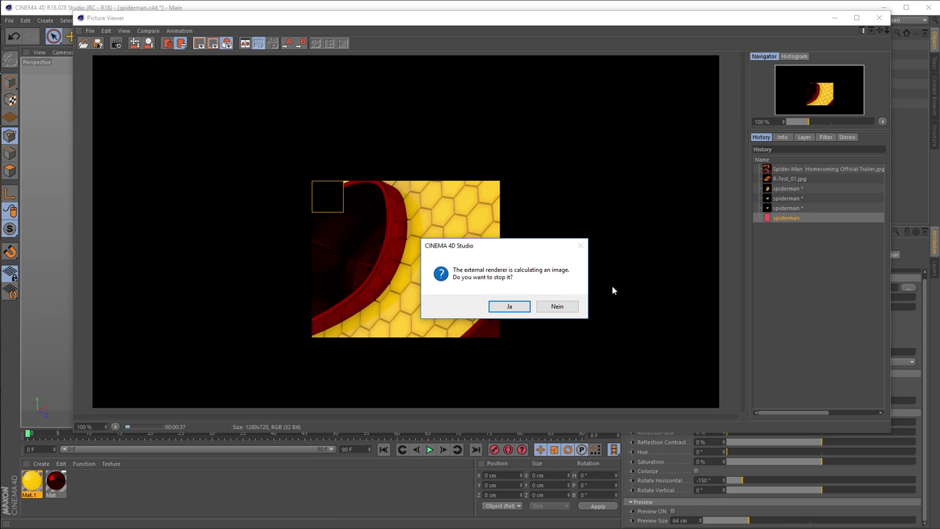
# Choose Nein to let the render finish, then close the Picture Viewer
pyautogui.click(547, 313)
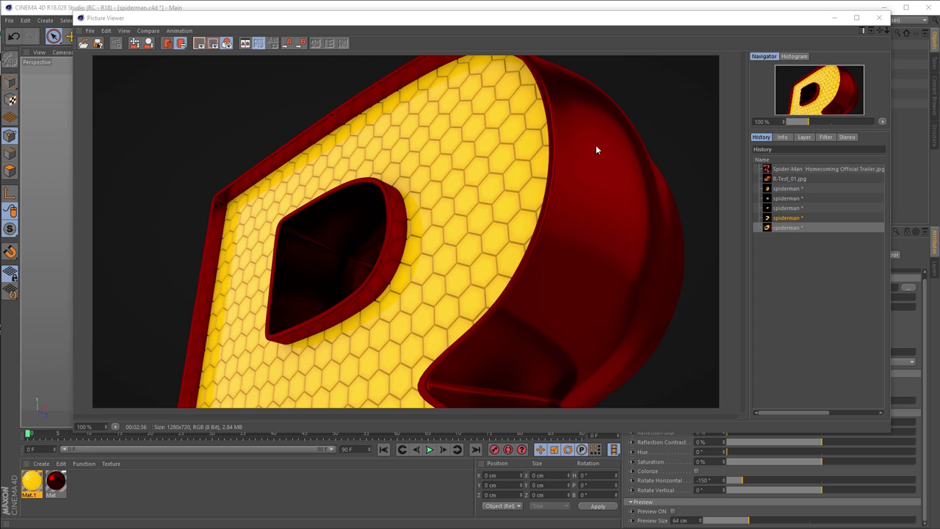
pyautogui.click(879, 17)
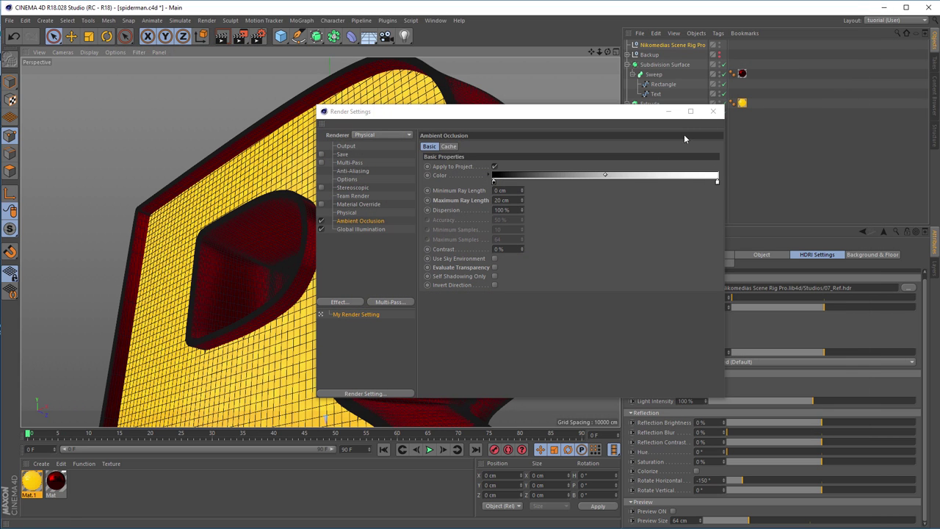
# Review the Physical and Ambient Occlusion settings, move Render Settings aside, and orbit toward the R's front
pyautogui.click(352, 212)
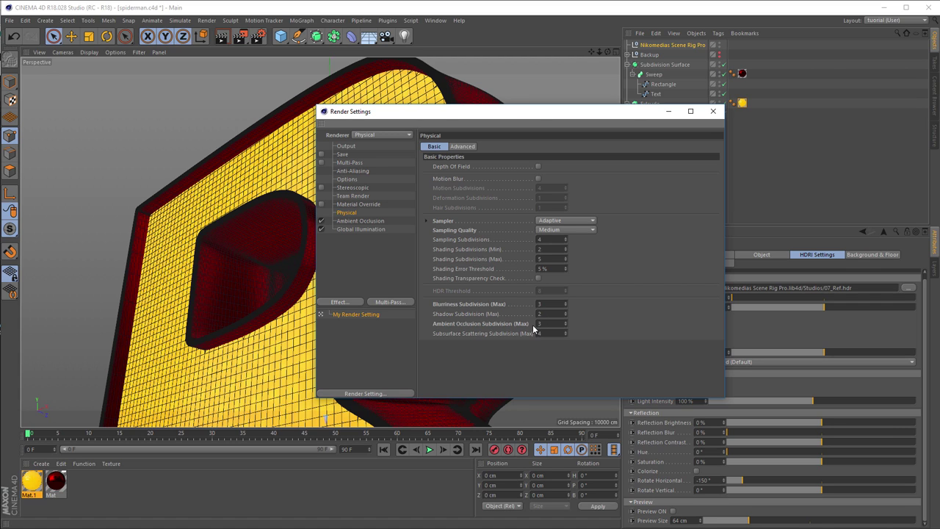
pyautogui.click(374, 222)
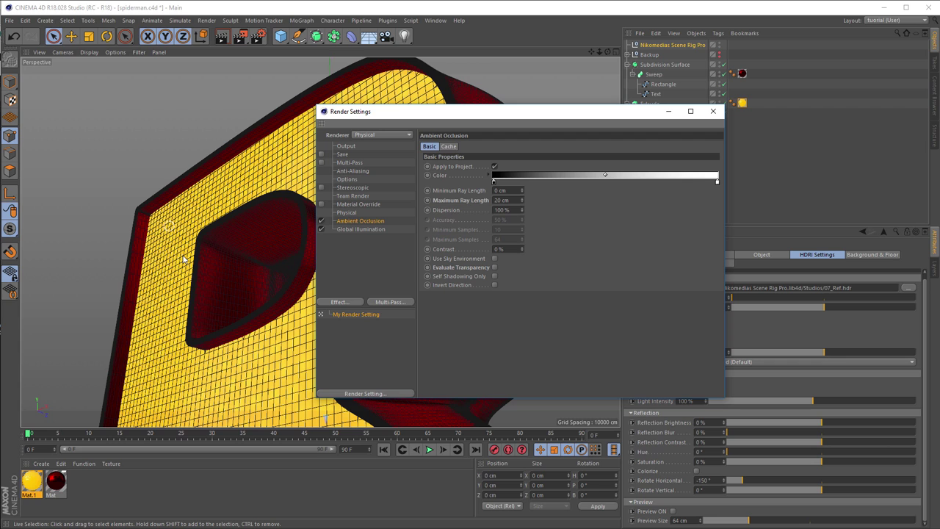
pyautogui.moveTo(572, 118); pyautogui.dragTo(800, 115)
pyautogui.keyDown('alt'); pyautogui.moveTo(462, 146); pyautogui.dragTo(313, 223); pyautogui.keyUp('alt')
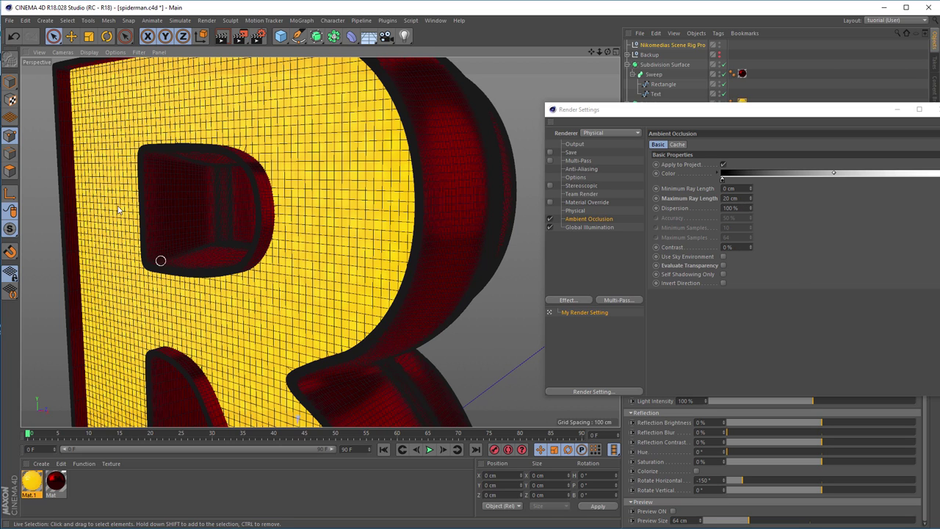
# Set the Physical sampler to Progressive and Blurriness Subdivision to 2
pyautogui.keyDown('alt'); pyautogui.moveTo(69, 134); pyautogui.dragTo(205, 99); pyautogui.keyUp('alt')
pyautogui.scroll(3, 194, 168)
pyautogui.keyDown('alt'); pyautogui.moveTo(194, 168); pyautogui.dragTo(446, 269); pyautogui.keyUp('alt')
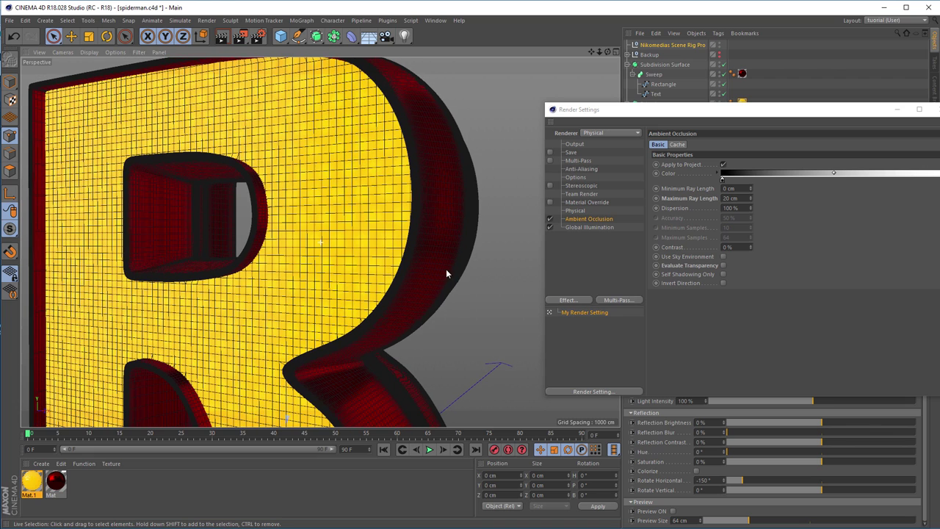
pyautogui.click(581, 211)
pyautogui.click(792, 218)
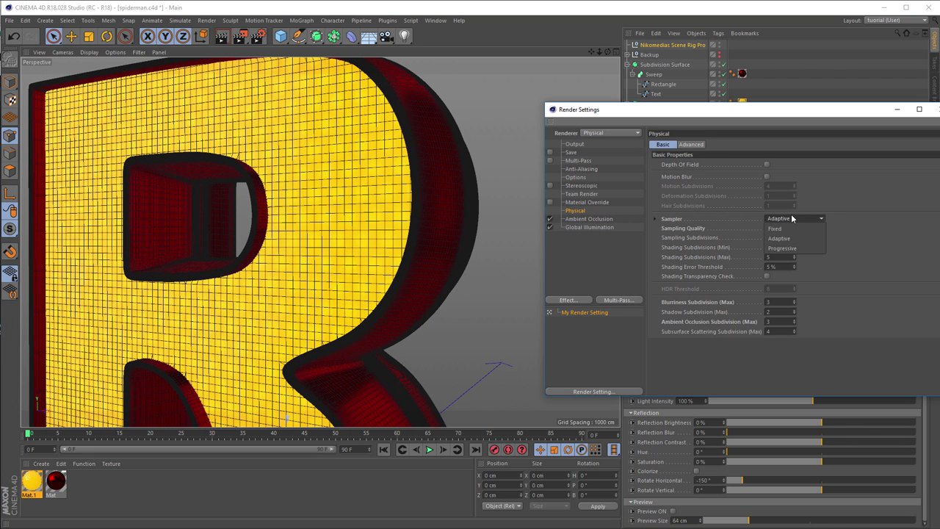
pyautogui.click(797, 250)
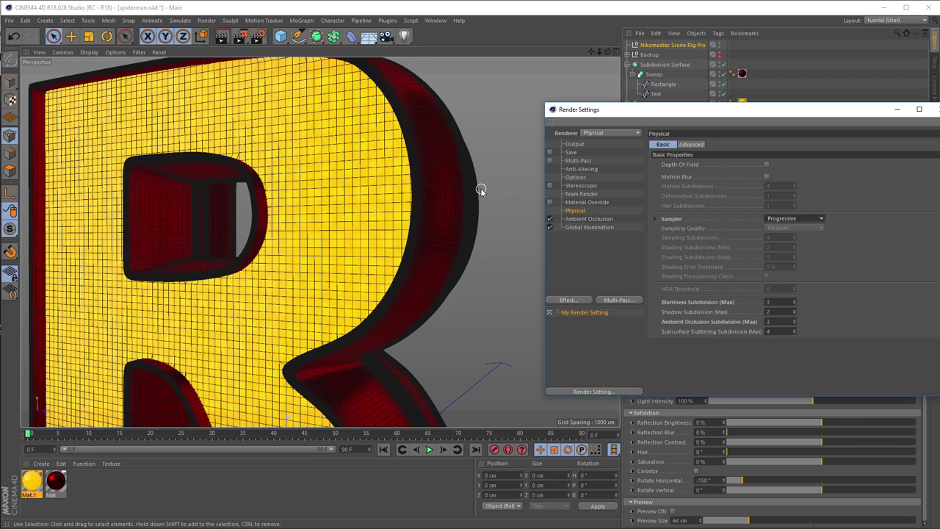
pyautogui.doubleClick(780, 302)
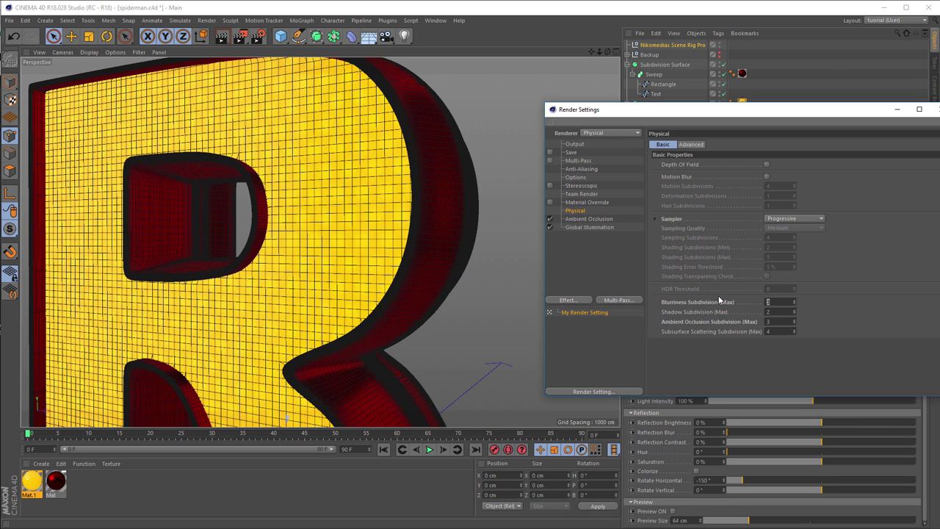
pyautogui.write('2')
pyautogui.press('Tab')
pyautogui.press('Tab')
# Orbit to view the R from side and above and preview-render it in the viewport
pyautogui.click(334, 151)
pyautogui.keyDown('alt'); pyautogui.moveTo(363, 166); pyautogui.dragTo(382, 229); pyautogui.keyUp('alt')
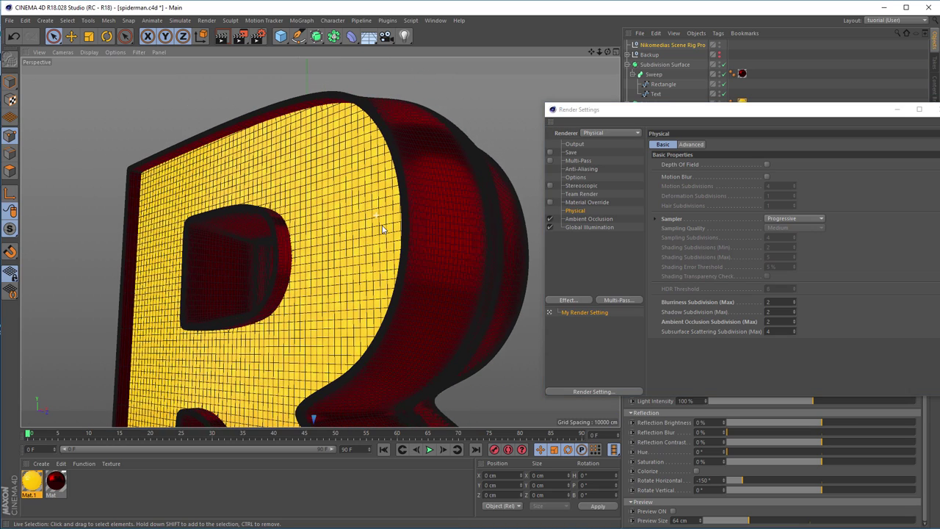
pyautogui.hotkey('ctrl', 'r')
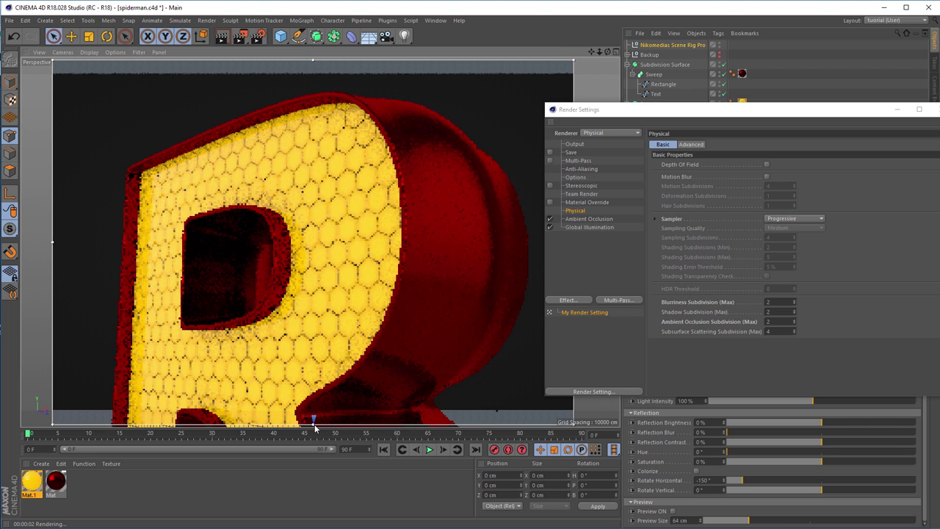
# Set Mat.1's Displacement Strength to 100% and bring up its hexagon Tiles shader
pyautogui.doubleClick(32, 481)
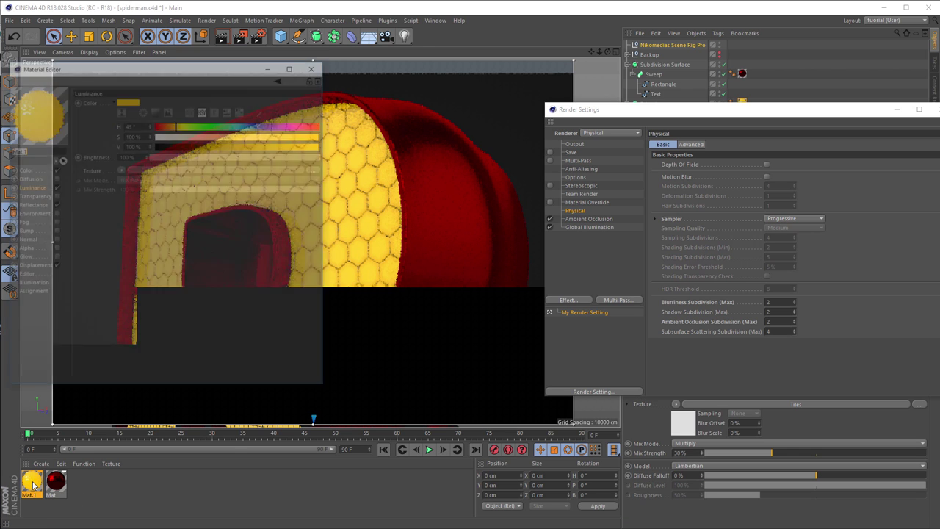
pyautogui.moveTo(183, 65); pyautogui.dragTo(729, 114)
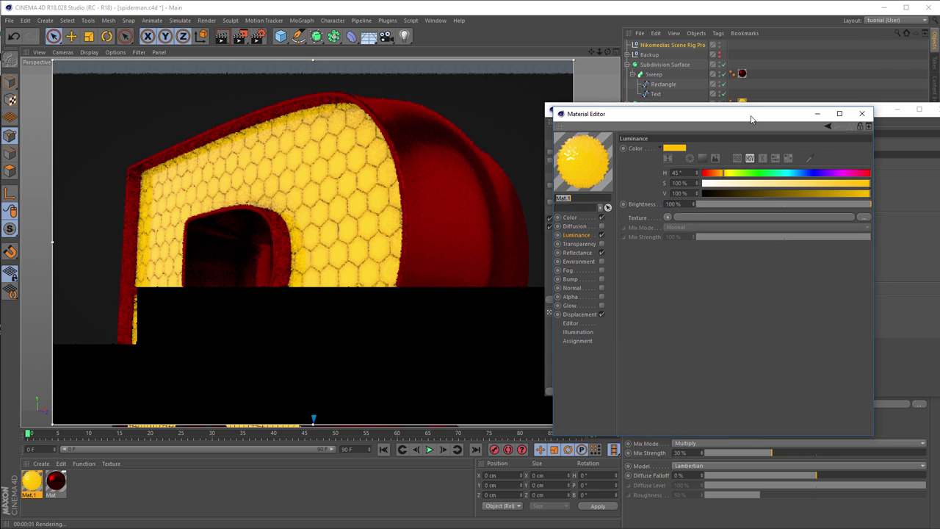
pyautogui.click(585, 311)
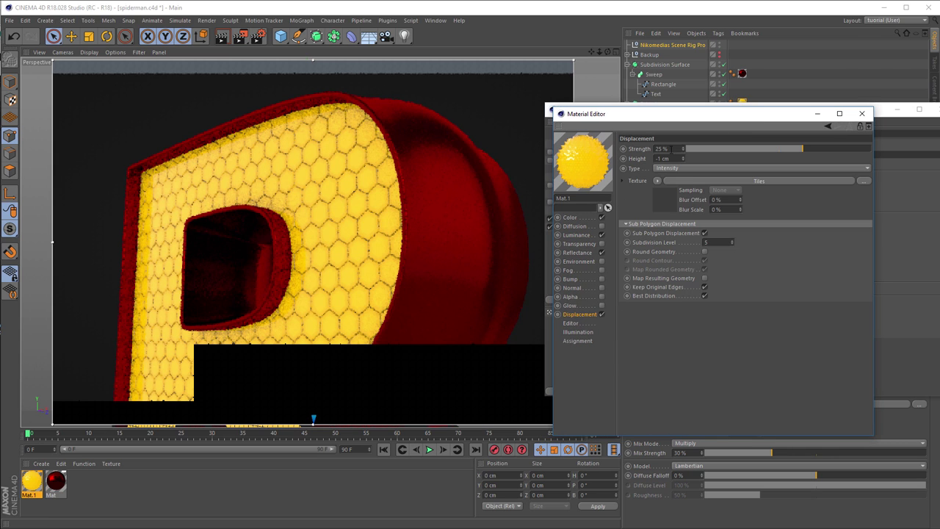
pyautogui.write('100')
pyautogui.press('Return')
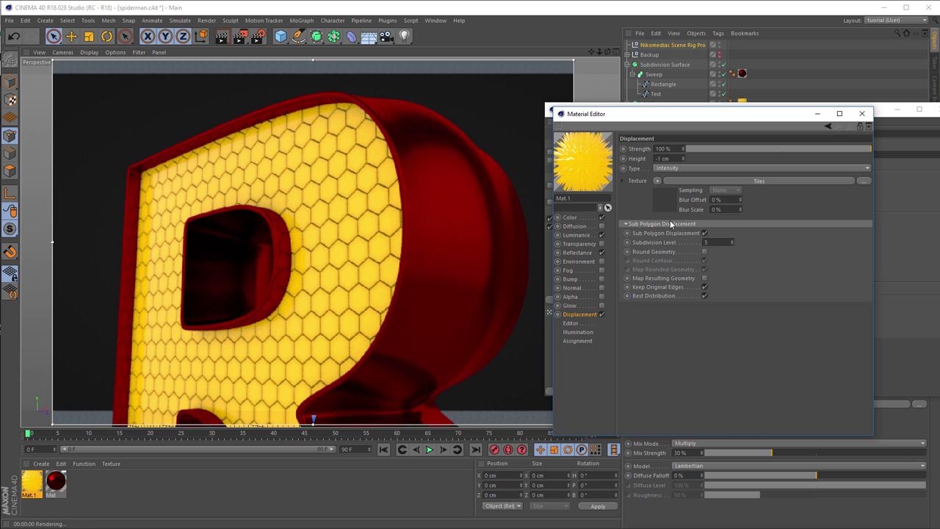
pyautogui.click(672, 180)
# Set the displacement Tiles shader's Global Scale to 20%
pyautogui.doubleClick(682, 309)
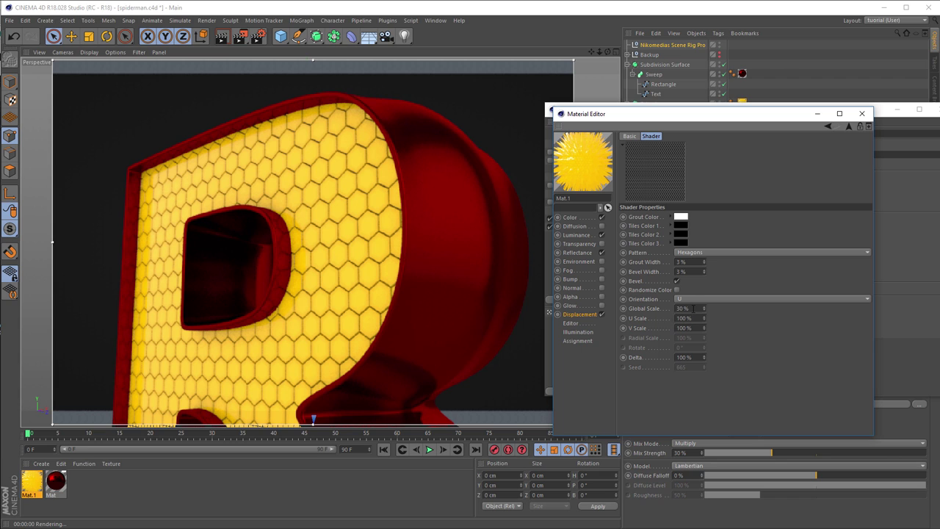
pyautogui.hotkey('ctrl', 'r')
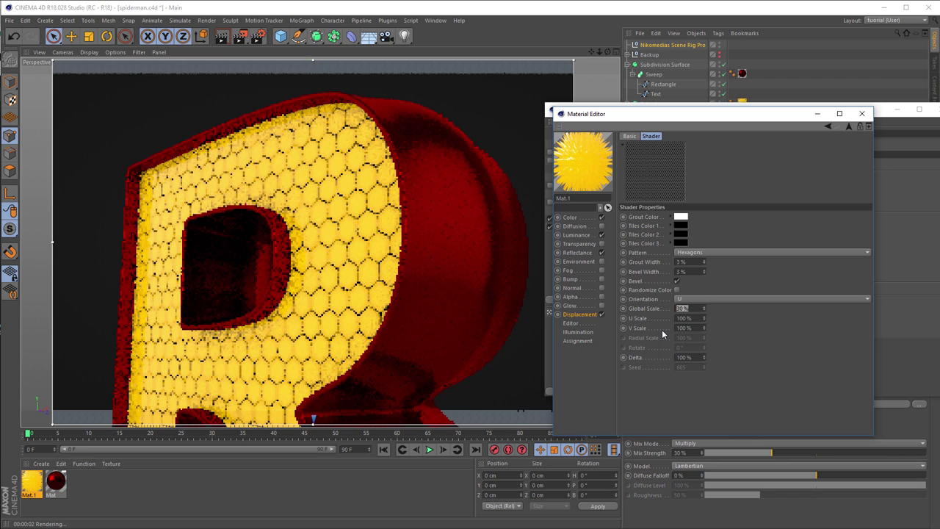
pyautogui.write('20')
pyautogui.press('Return')
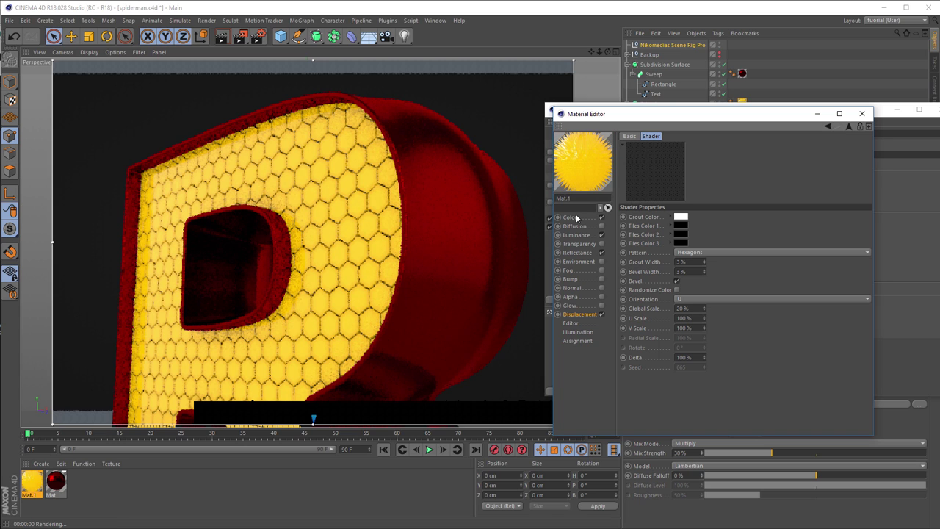
# Set the Color channel Tiles shader's Global Scale to 20% and re-render from a new angle
pyautogui.click(577, 217)
pyautogui.click(673, 242)
pyautogui.hotkey('ctrl', 'r')
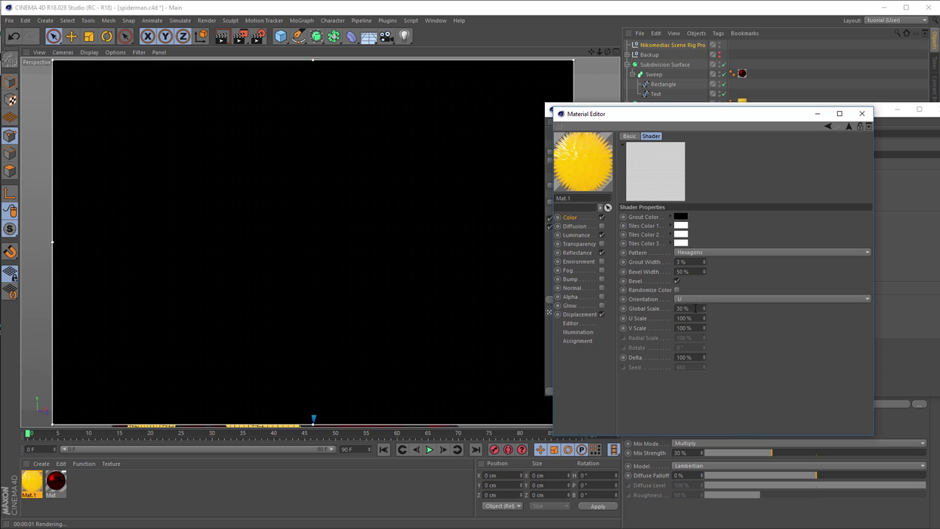
pyautogui.write('20')
pyautogui.press('Return')
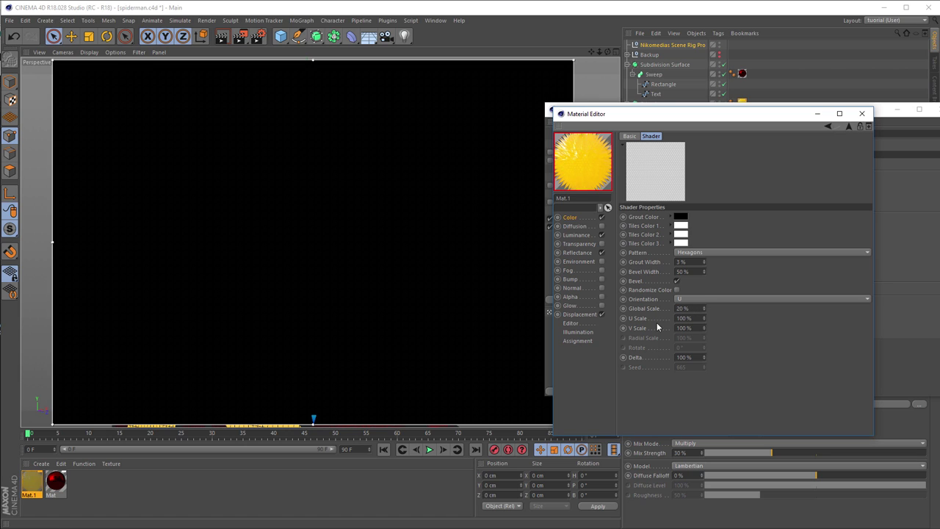
pyautogui.hotkey('ctrl', 'r')
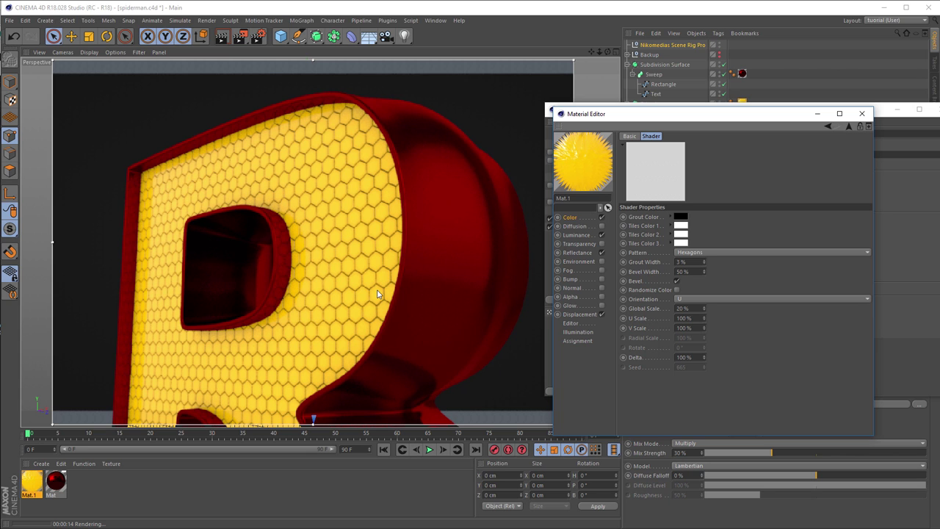
pyautogui.keyDown('alt'); pyautogui.moveTo(362, 227); pyautogui.dragTo(420, 243); pyautogui.keyUp('alt')
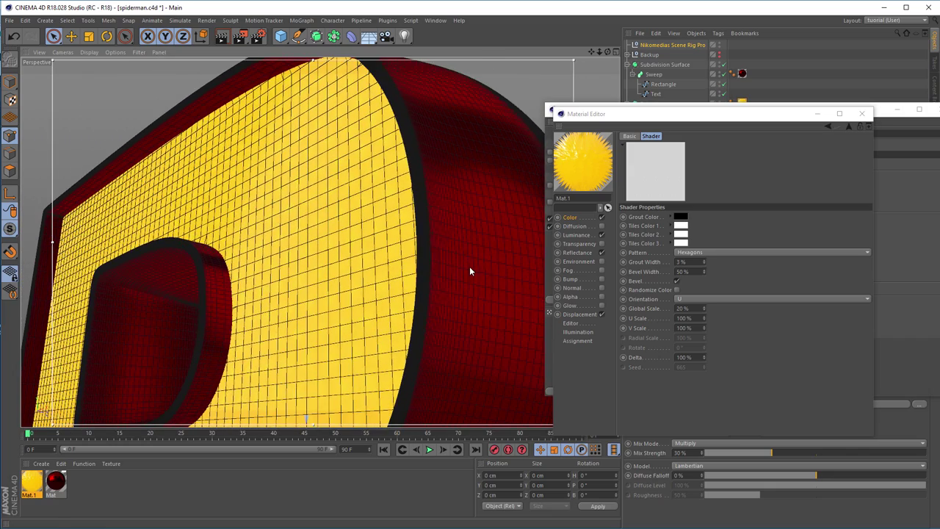
pyautogui.hotkey('ctrl', 'r')
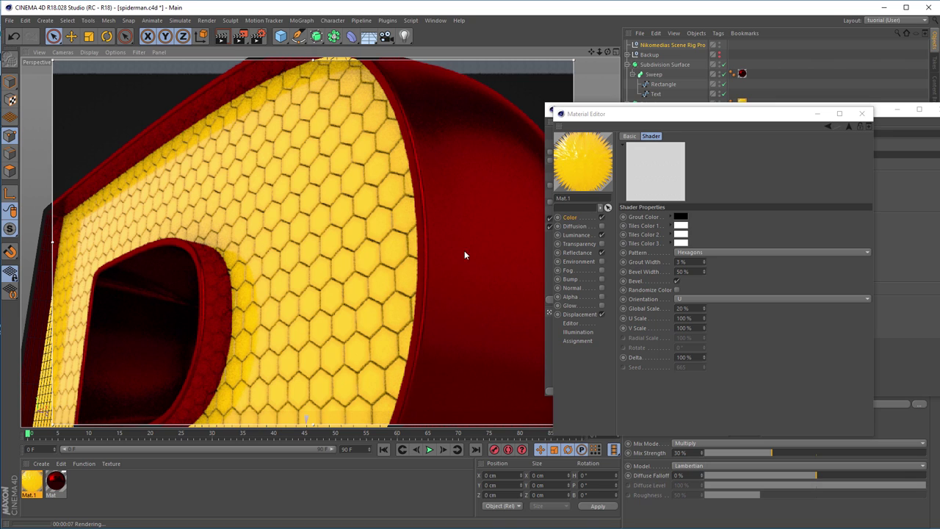
# Set Mat.1's Luminance Brightness to 120% and the Color tile texture Mix Strength to 67%
pyautogui.click(572, 219)
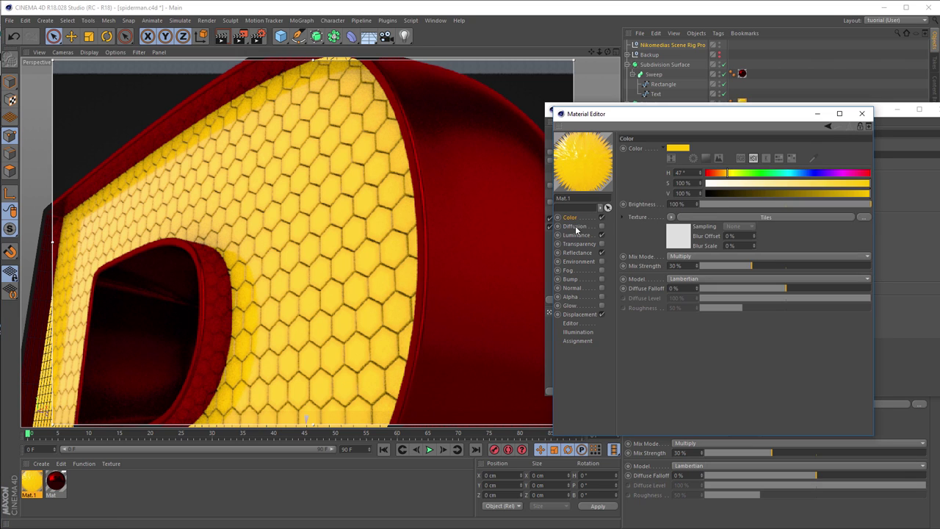
pyautogui.click(576, 227)
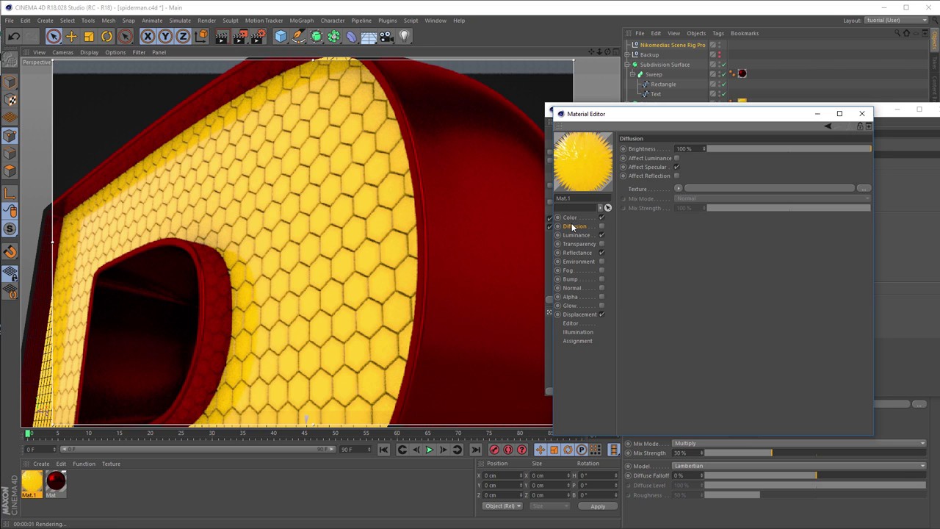
pyautogui.click(574, 235)
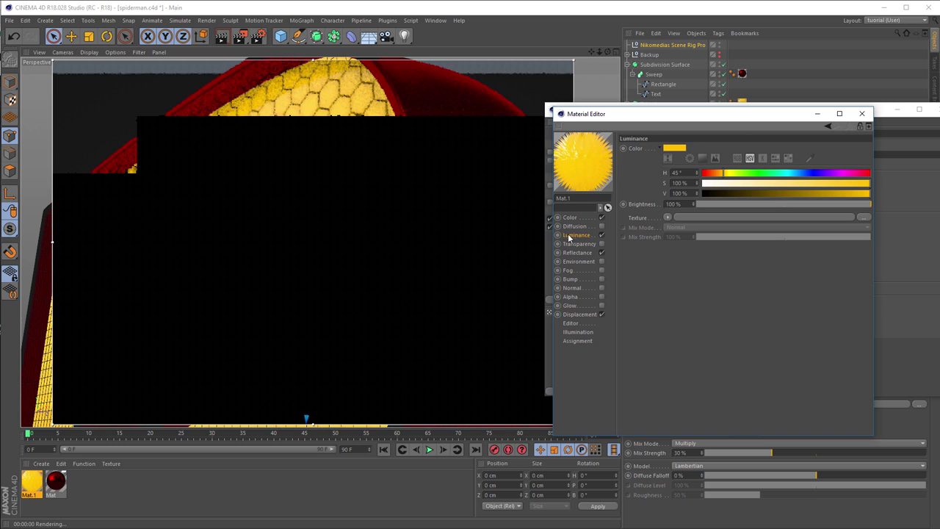
pyautogui.click(673, 210)
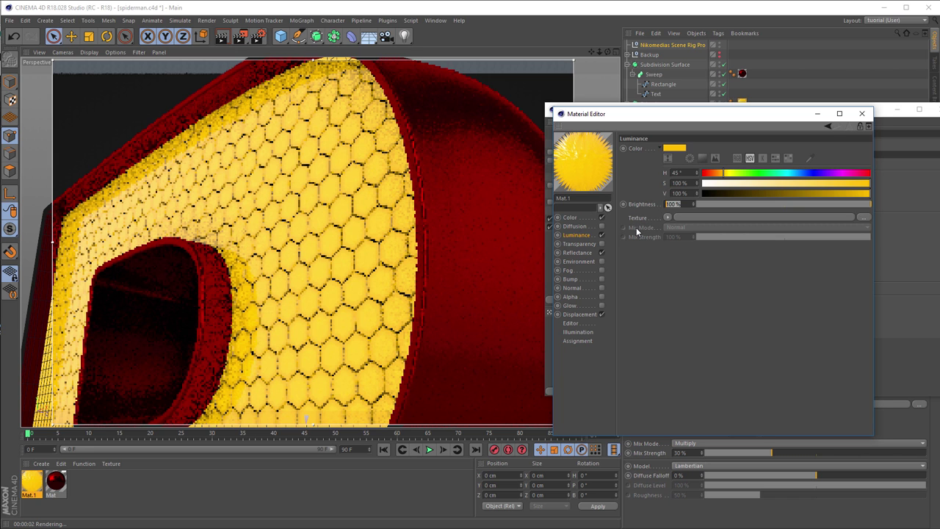
pyautogui.write('120')
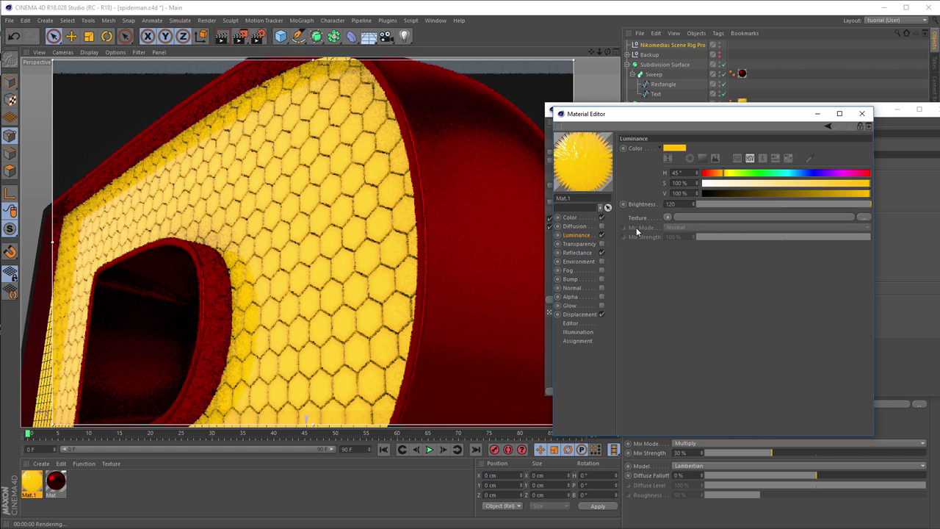
pyautogui.press('Return')
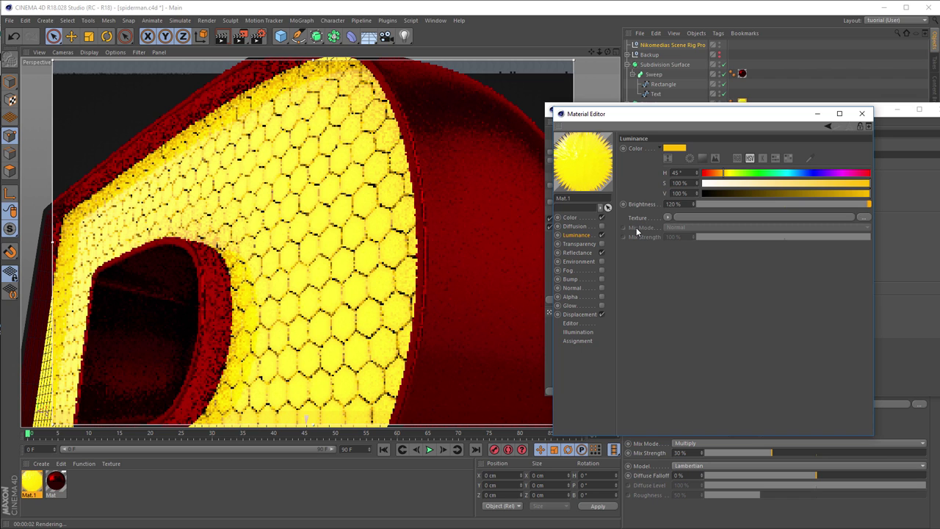
pyautogui.click(577, 219)
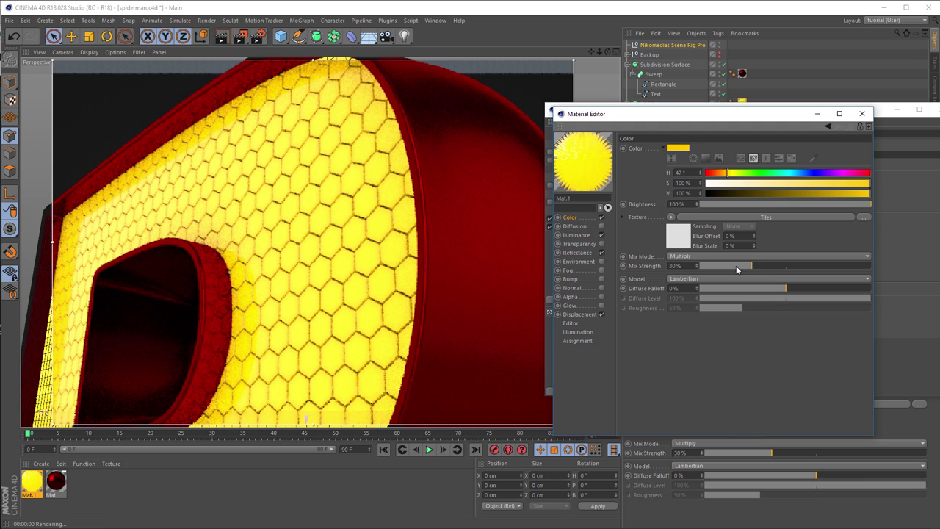
pyautogui.moveTo(757, 265); pyautogui.dragTo(790, 274)
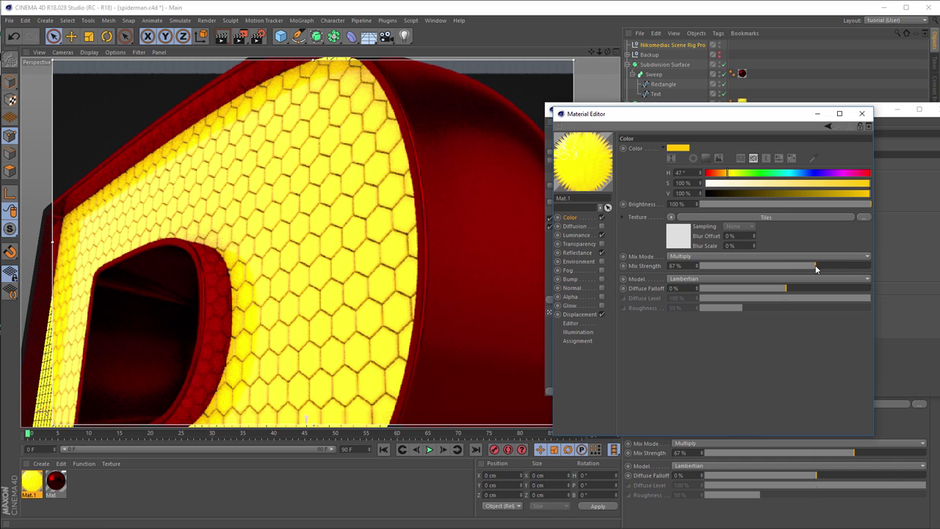
# Try a tile Bevel Width of 80%, then revert it to 50%
pyautogui.click(682, 234)
pyautogui.click(702, 272)
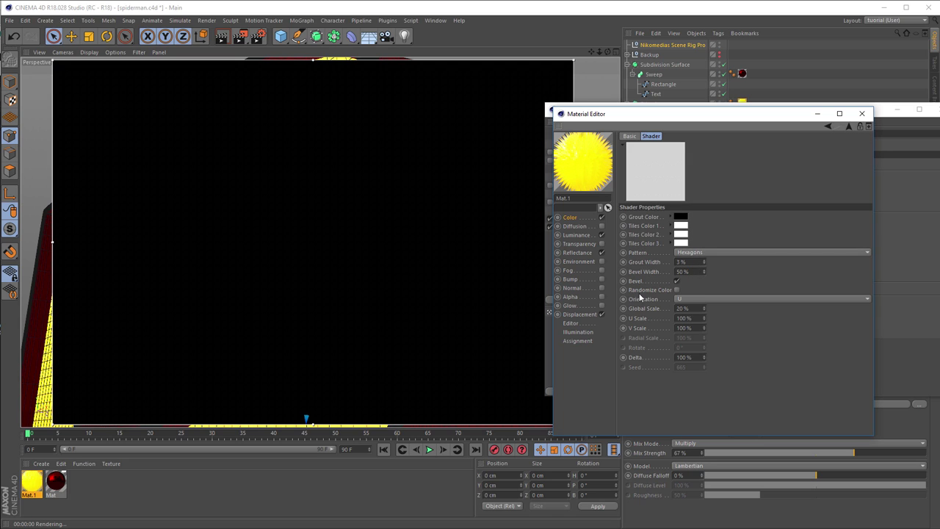
pyautogui.press('BackSpace')
pyautogui.press('BackSpace')
pyautogui.press('BackSpace')
pyautogui.press('BackSpace')
pyautogui.write('80')
pyautogui.press('Return')
pyautogui.click(574, 218)
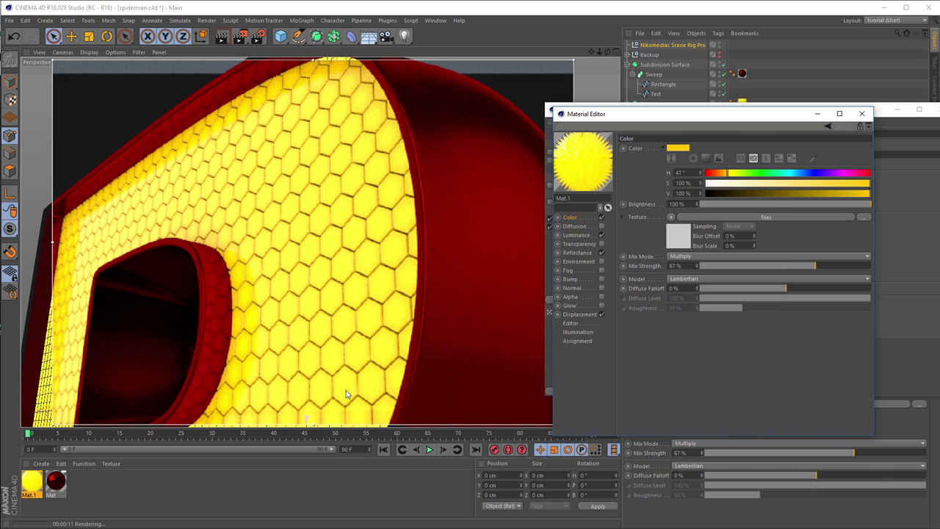
pyautogui.click(684, 239)
pyautogui.doubleClick(683, 272)
pyautogui.write('50')
pyautogui.press('Return')
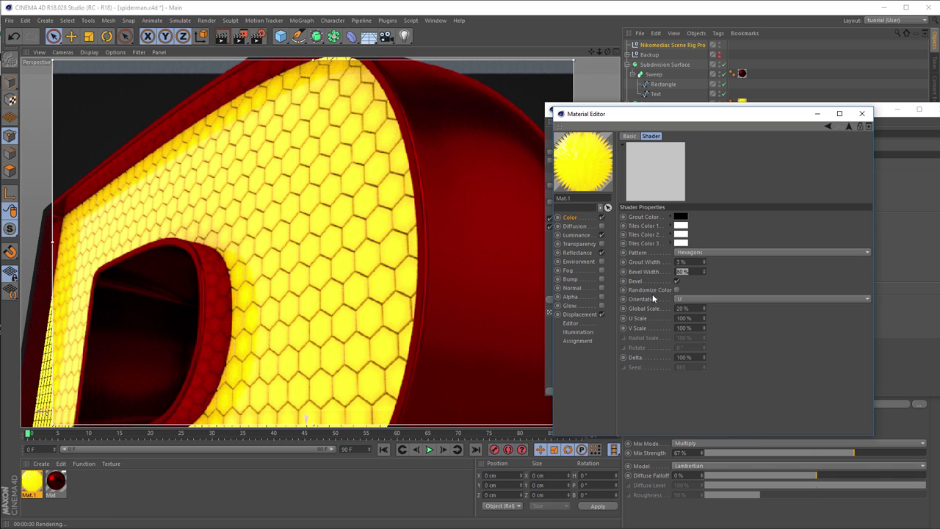
# Set Luminance Brightness to 110%, close the Material Editor, and open Render Settings
pyautogui.click(577, 235)
pyautogui.write('110')
pyautogui.press('Return')
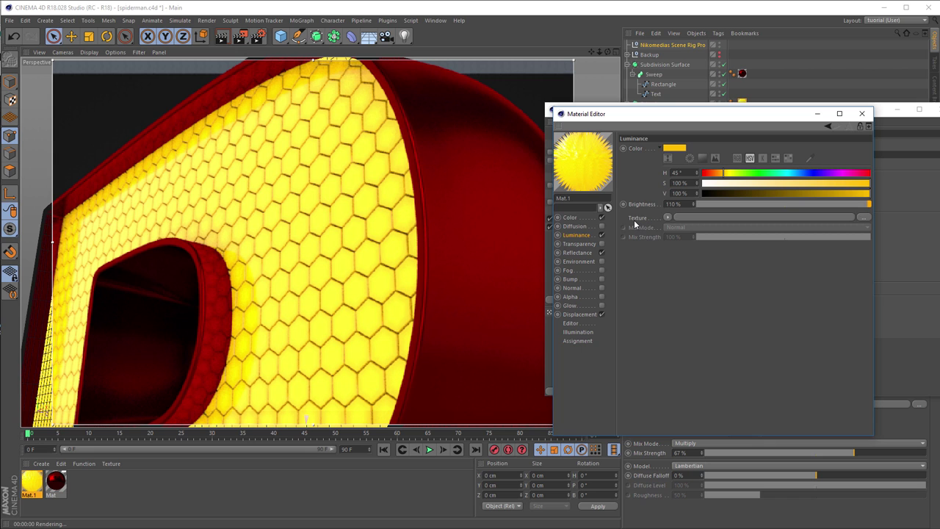
pyautogui.click(862, 113)
pyautogui.hotkey('ctrl', 'b')
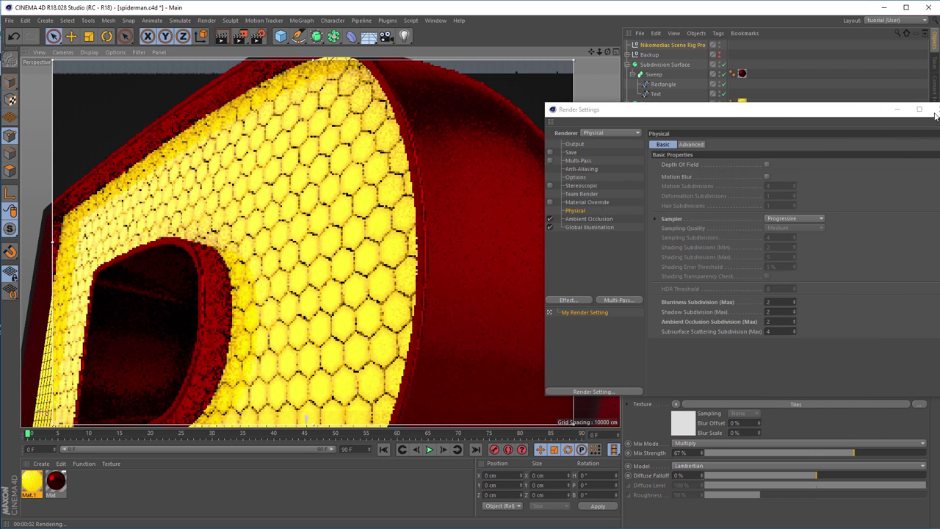
# Close Render Settings, stop the interactive render, and render to the Picture Viewer
pyautogui.click(936, 110)
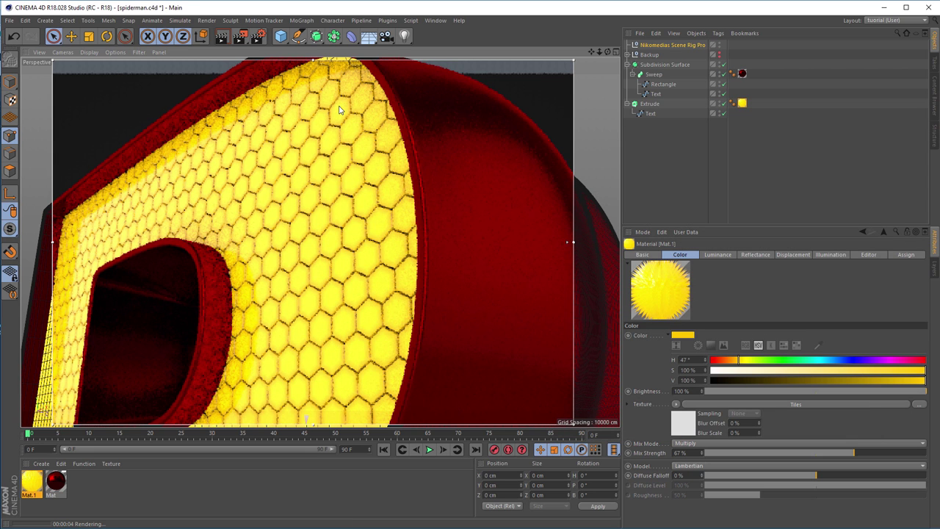
pyautogui.click(464, 95)
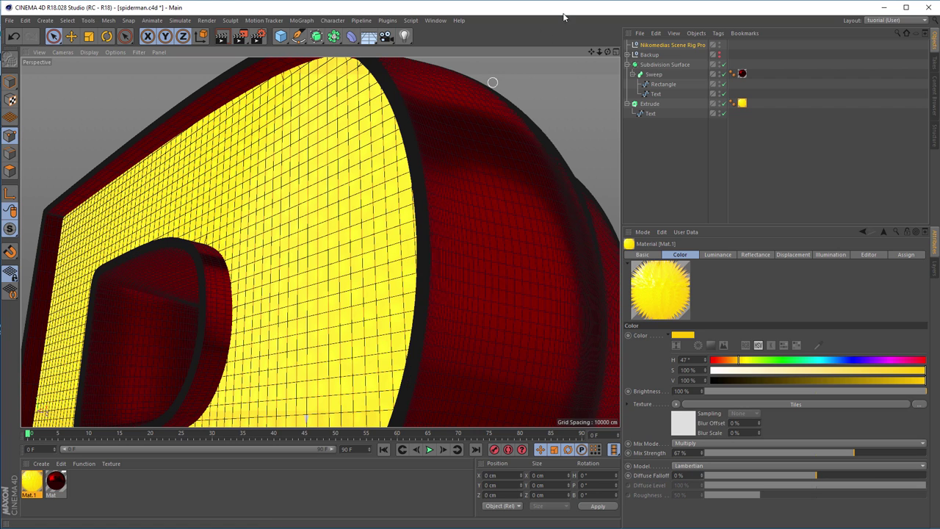
pyautogui.hotkey('shift', 'r')
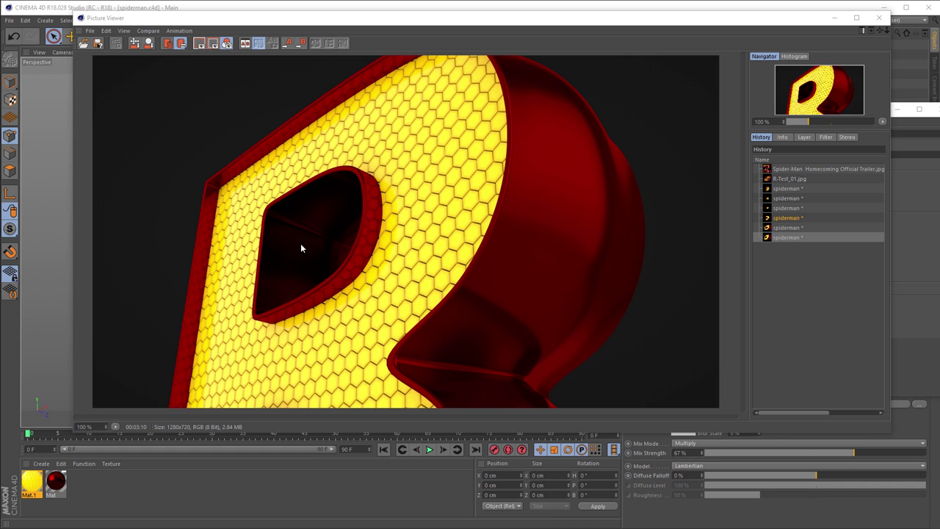
# Set Global Illumination's secondary method to Light Mapping with Maximum Depth 32
pyautogui.click(879, 18)
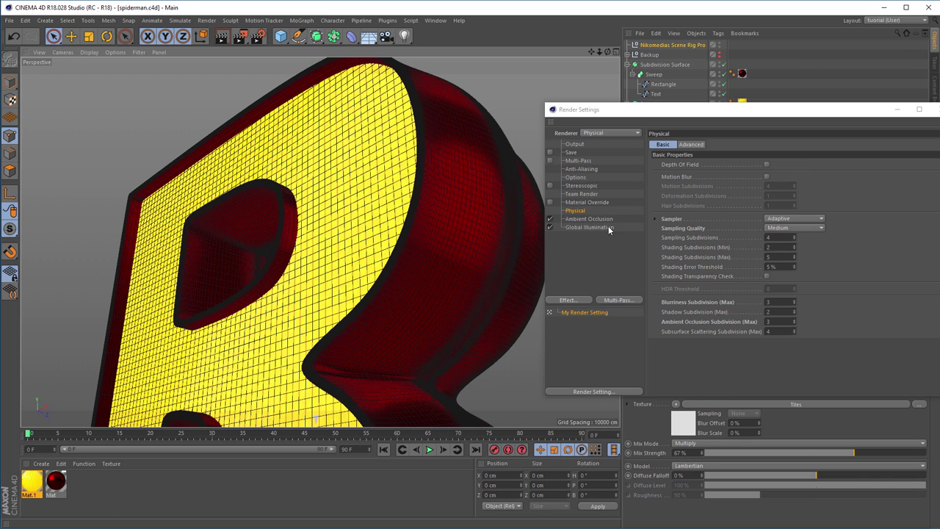
pyautogui.click(587, 229)
pyautogui.click(738, 187)
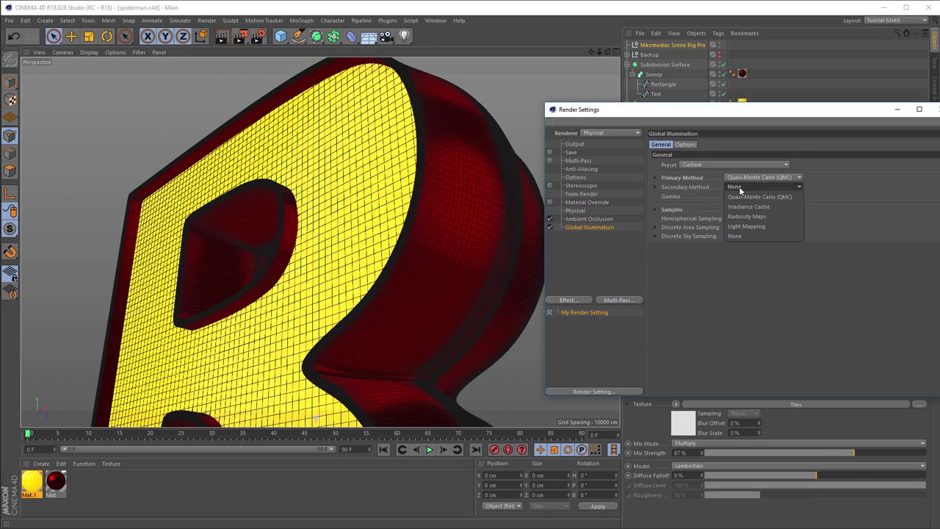
pyautogui.click(758, 227)
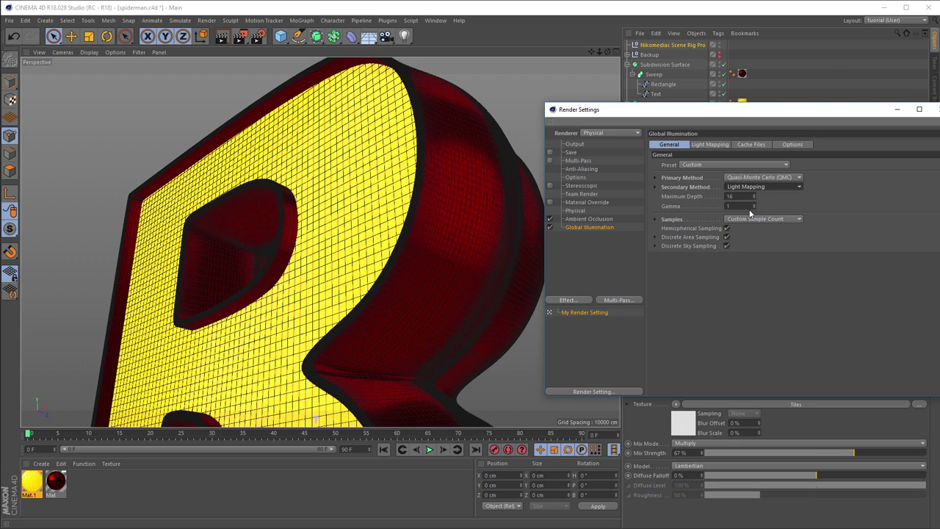
pyautogui.click(741, 197)
pyautogui.write('32')
pyautogui.press('Return')
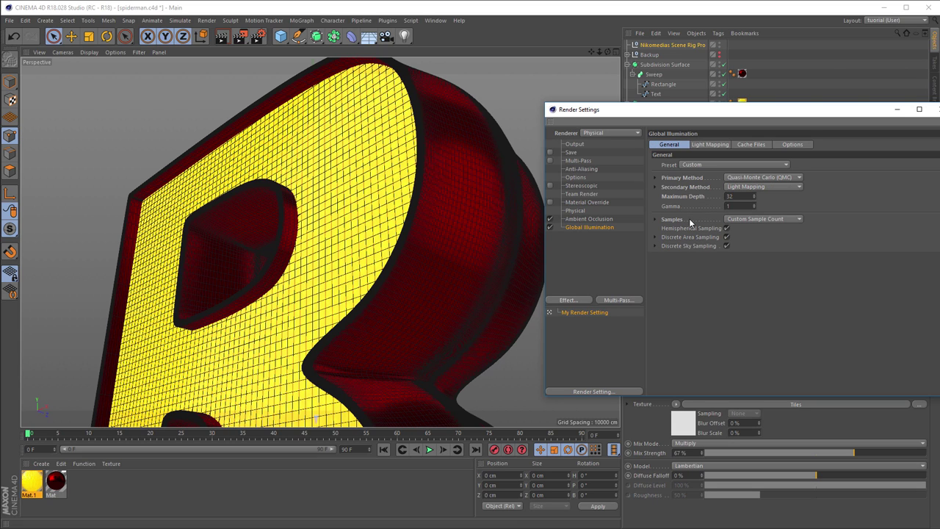
# Set Physical AO Subdivision 2, Shading Error Threshold 20%, and sampling subdivisions 3
pyautogui.click(576, 211)
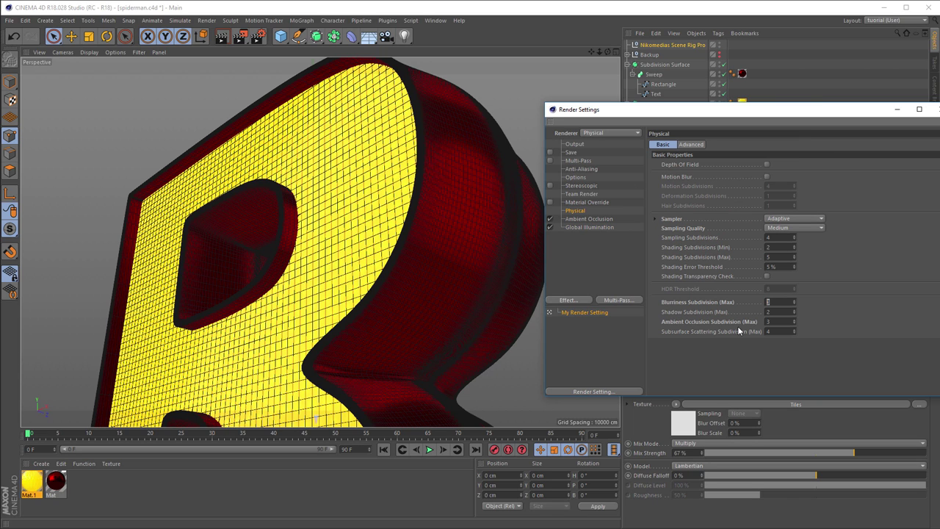
pyautogui.press('Tab')
pyautogui.write('2')
pyautogui.doubleClick(773, 267)
pyautogui.write('20')
pyautogui.press('Return')
pyautogui.write('3')
pyautogui.press('Return')
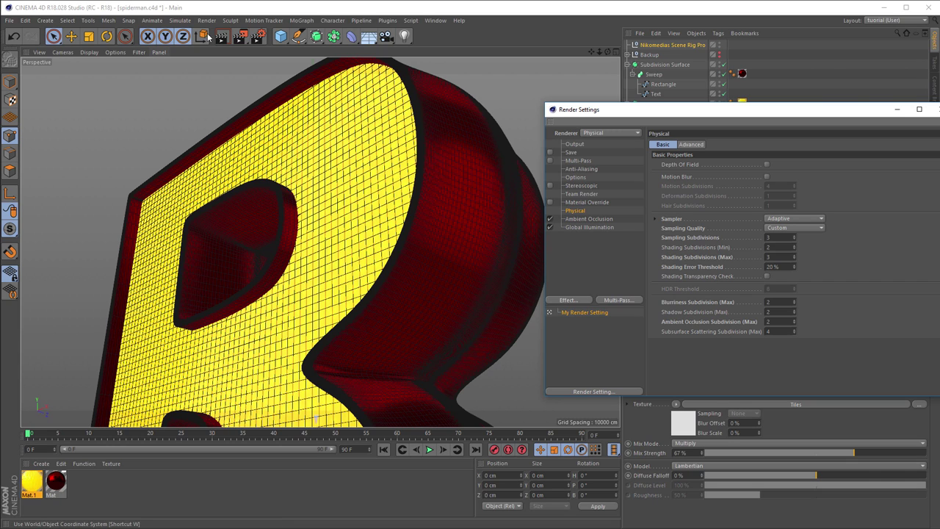
# Start an Interactive Render Region and shrink it toward the letter's hole
pyautogui.click(248, 40)
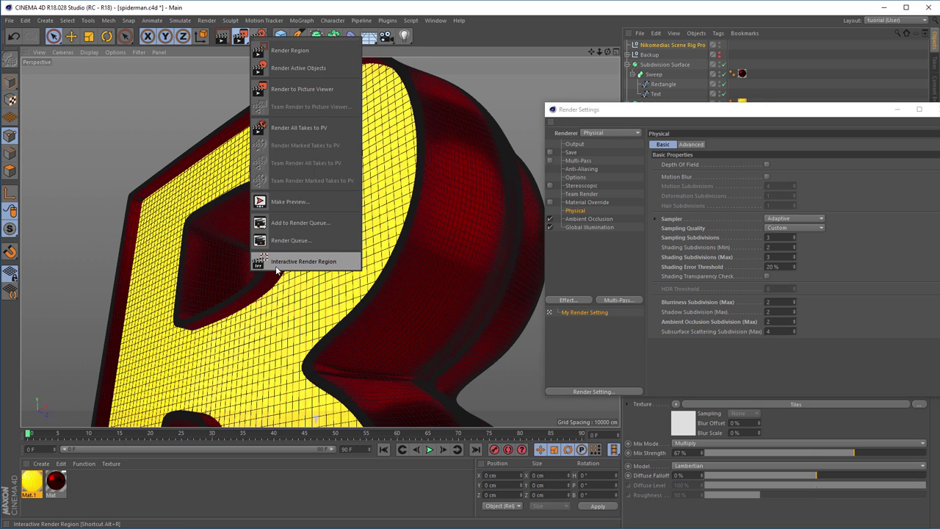
pyautogui.click(295, 261)
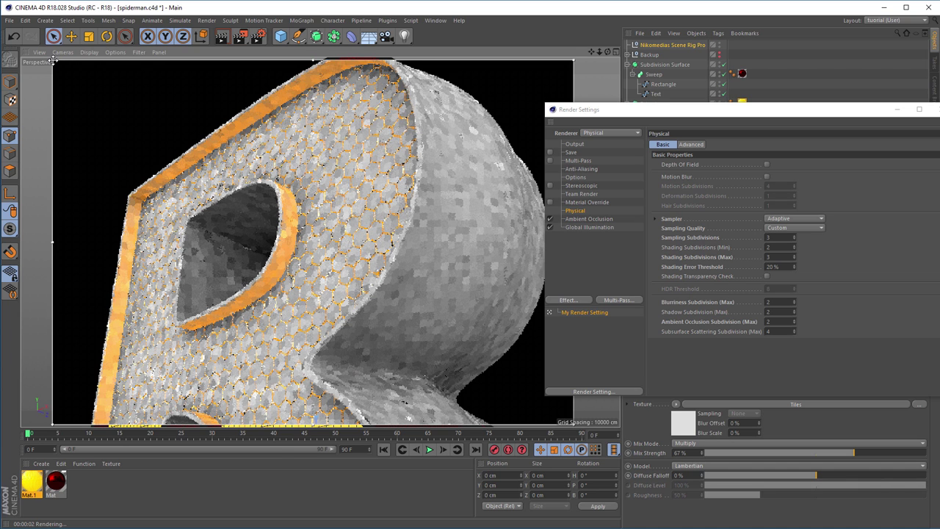
pyautogui.moveTo(55, 62); pyautogui.dragTo(94, 98)
pyautogui.moveTo(124, 134); pyautogui.dragTo(156, 174)
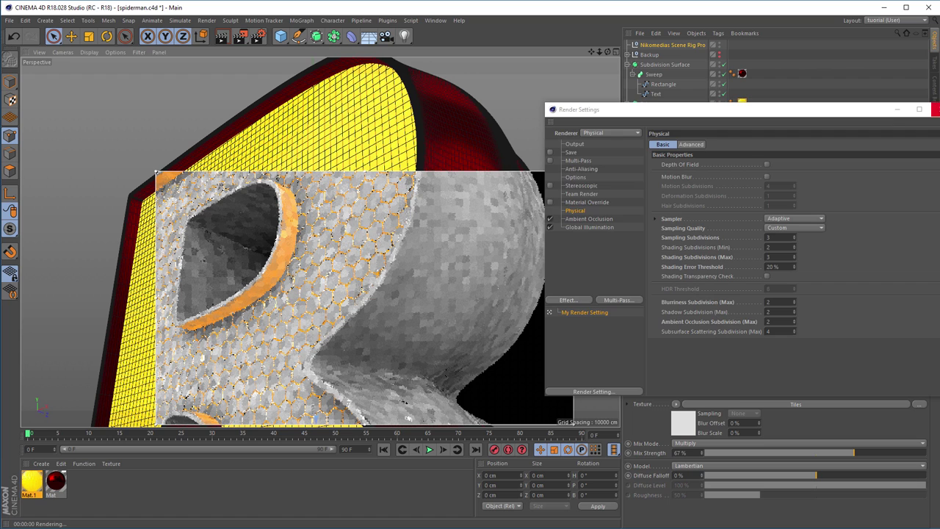
# Tighten the render region from the right and bottom, then show the Output settings
pyautogui.click(936, 109)
pyautogui.moveTo(574, 172); pyautogui.dragTo(311, 171)
pyautogui.moveTo(230, 425); pyautogui.dragTo(231, 345)
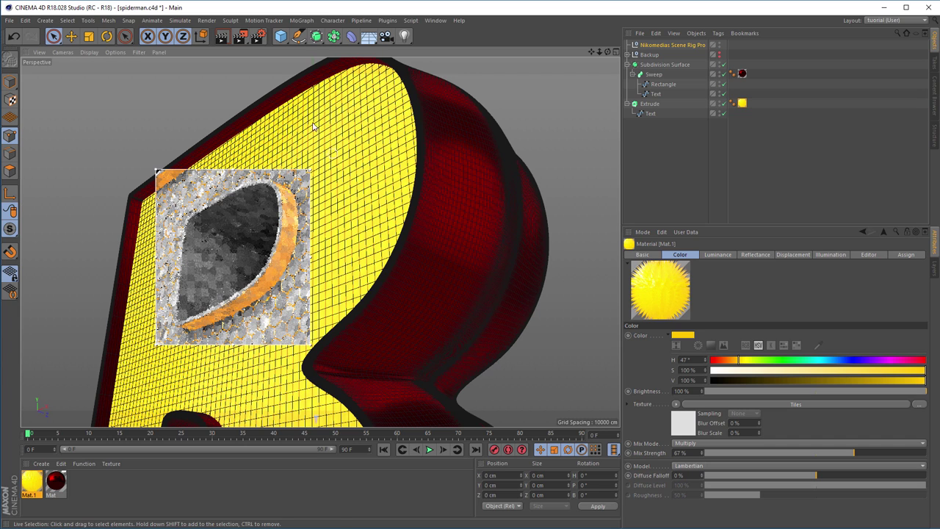
pyautogui.click(258, 36)
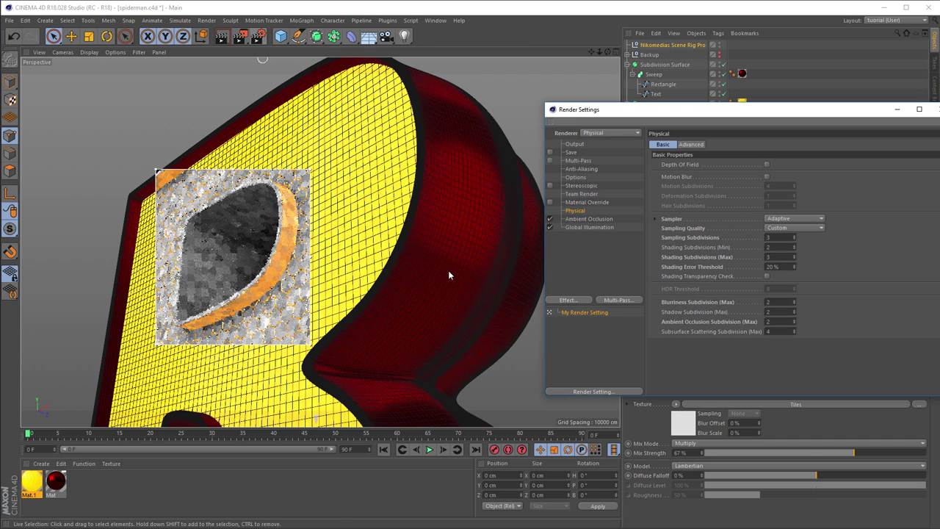
pyautogui.click(575, 145)
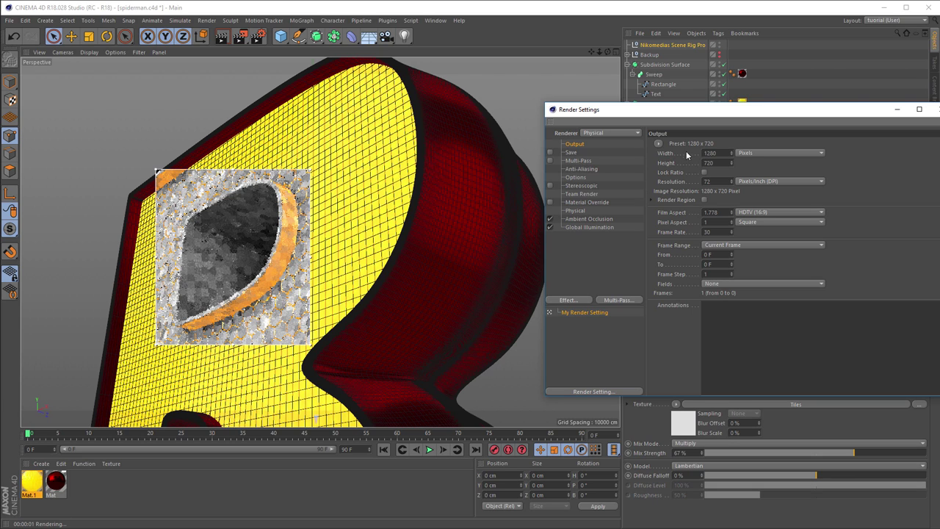
# Enable Render Region, copy borders from the IRR (287, 203, 662, 142), and render it
pyautogui.click(704, 199)
pyautogui.click(650, 200)
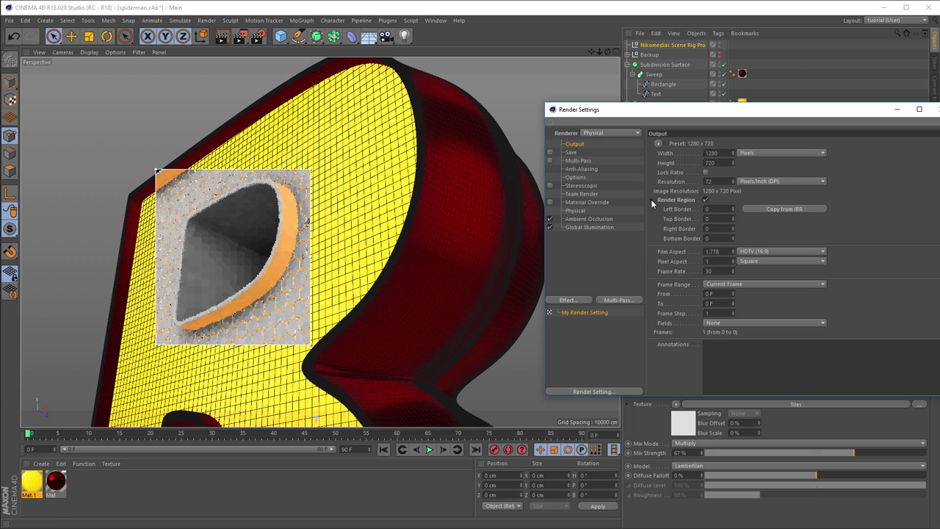
pyautogui.click(783, 209)
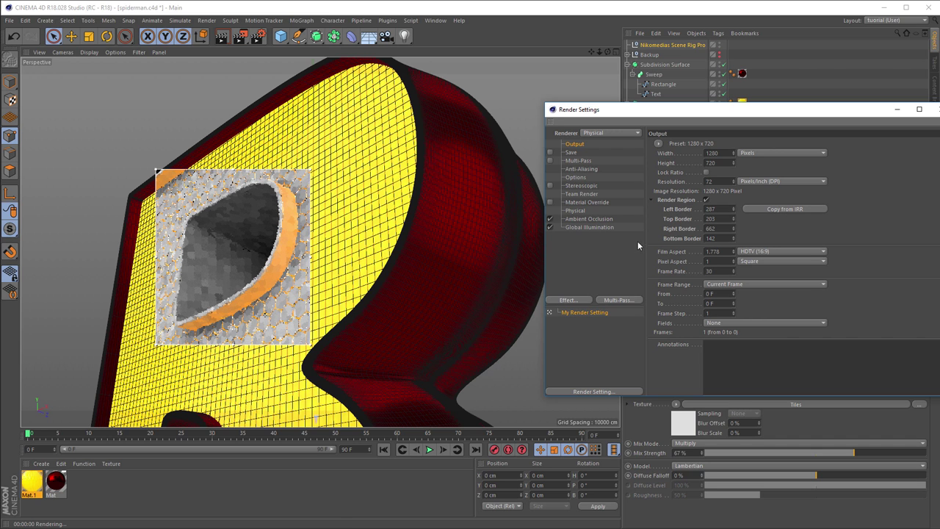
pyautogui.hotkey('alt', 'r')
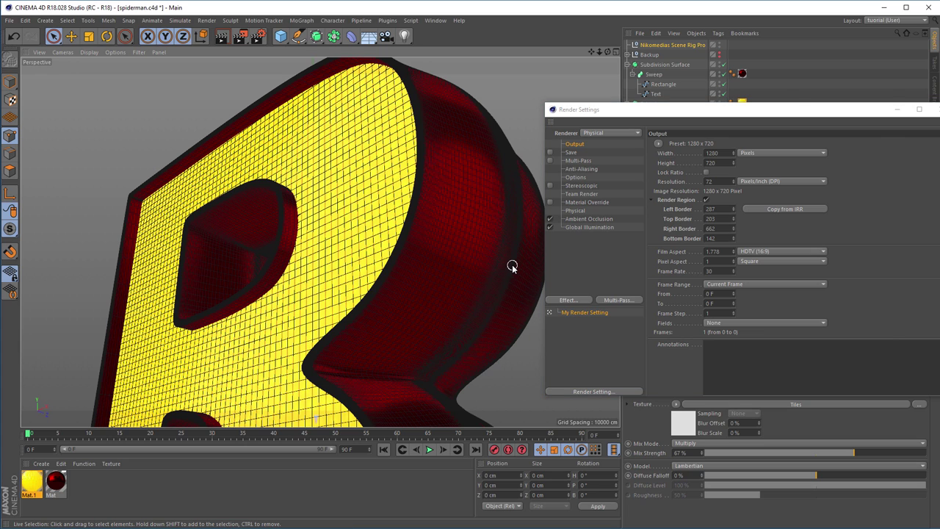
pyautogui.hotkey('shift', 'r')
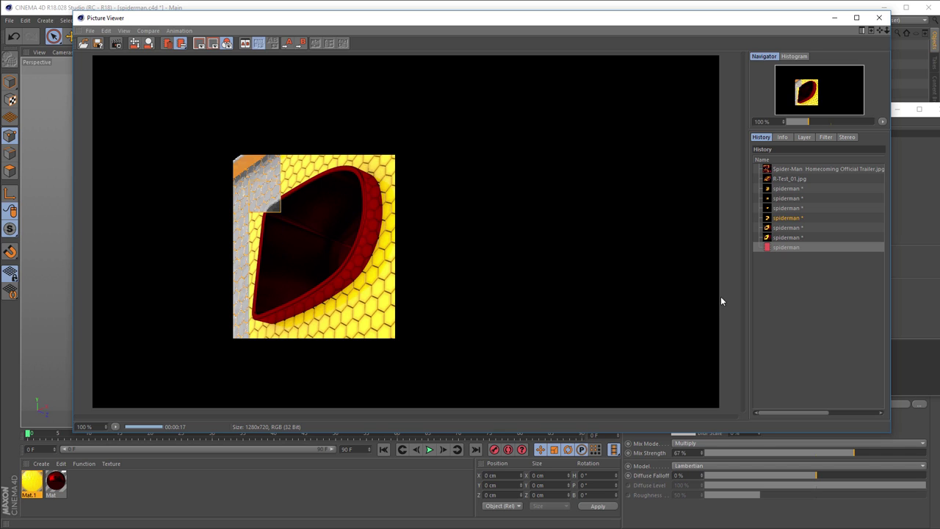
# Set the Global Illumination secondary method to None in Render Settings
pyautogui.click(934, 185)
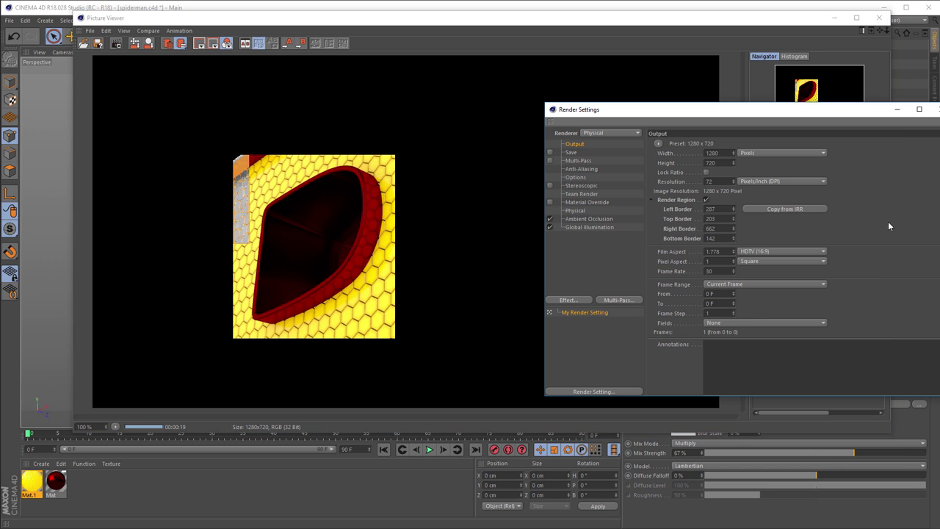
pyautogui.click(592, 228)
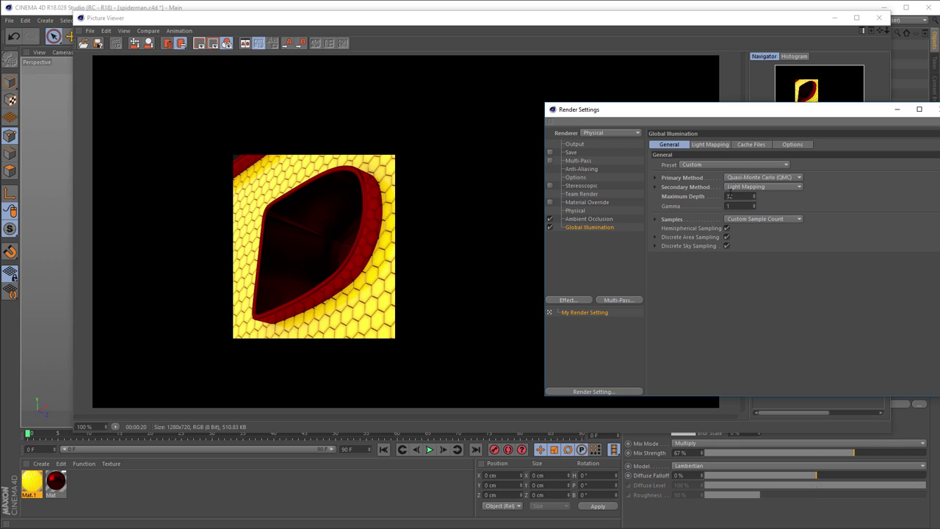
pyautogui.click(744, 188)
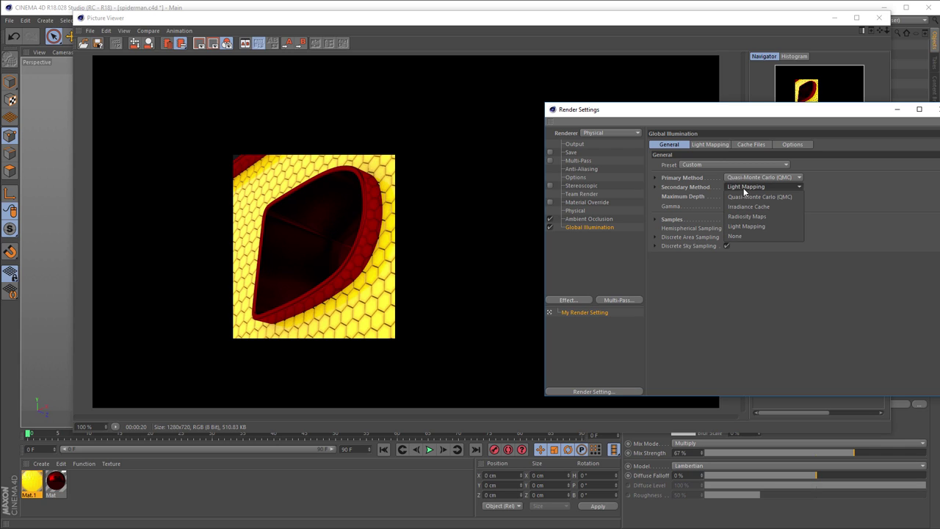
pyautogui.click(735, 235)
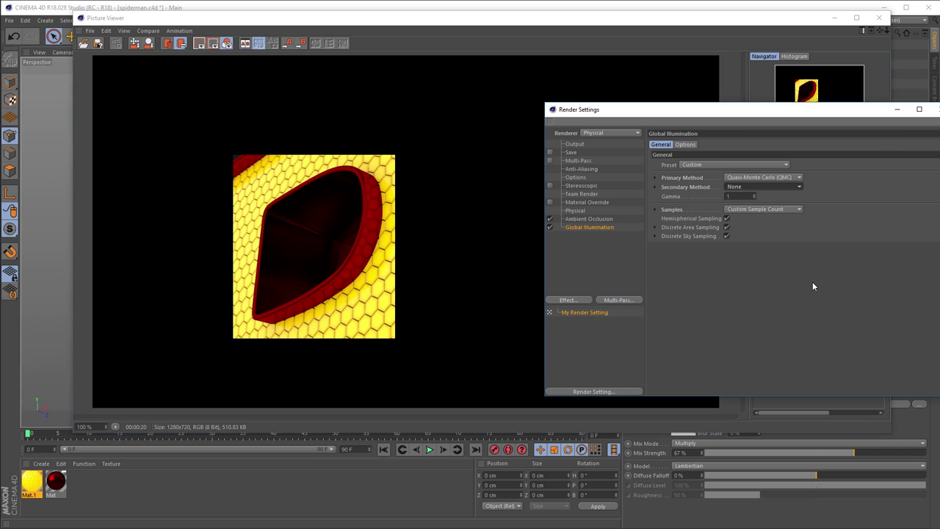
# Re-render the region, compare it with the previous render in history, and close the Picture Viewer
pyautogui.hotkey('shift', 'r')
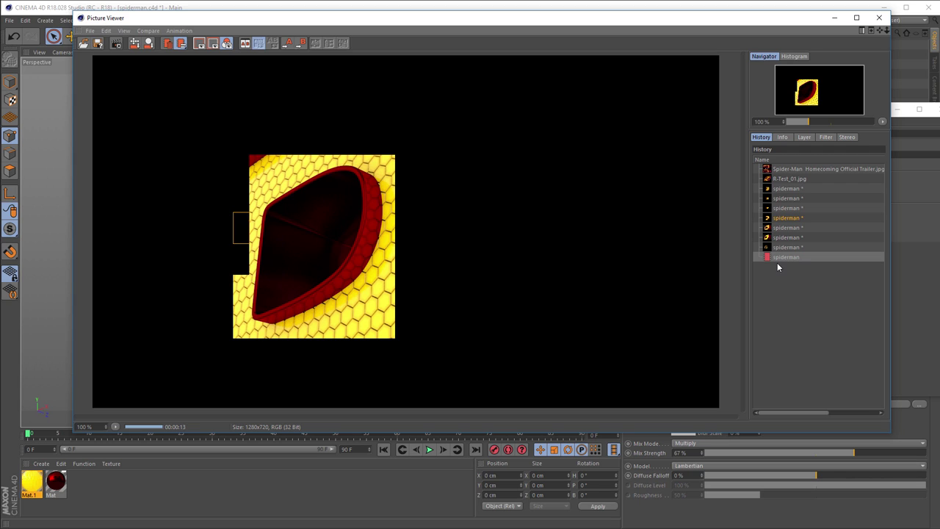
pyautogui.click(785, 247)
pyautogui.click(787, 256)
pyautogui.click(789, 247)
pyautogui.click(790, 256)
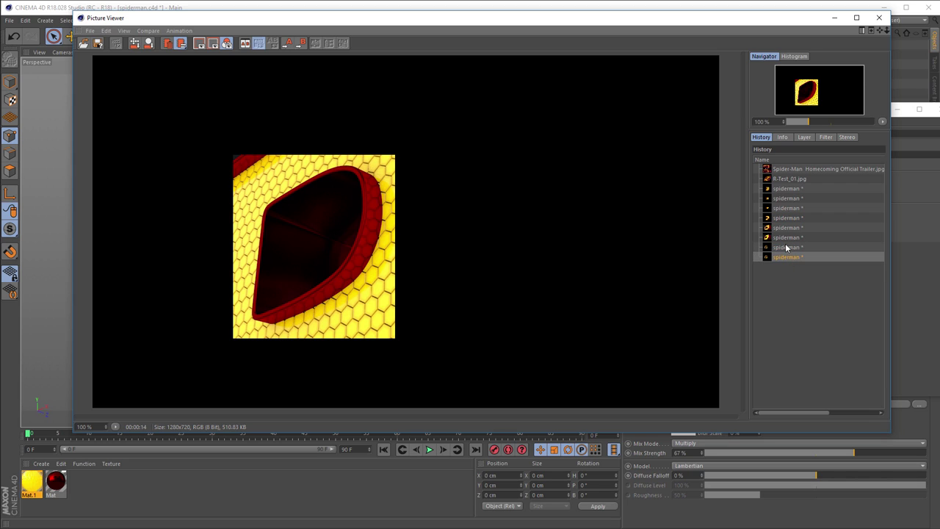
pyautogui.click(879, 17)
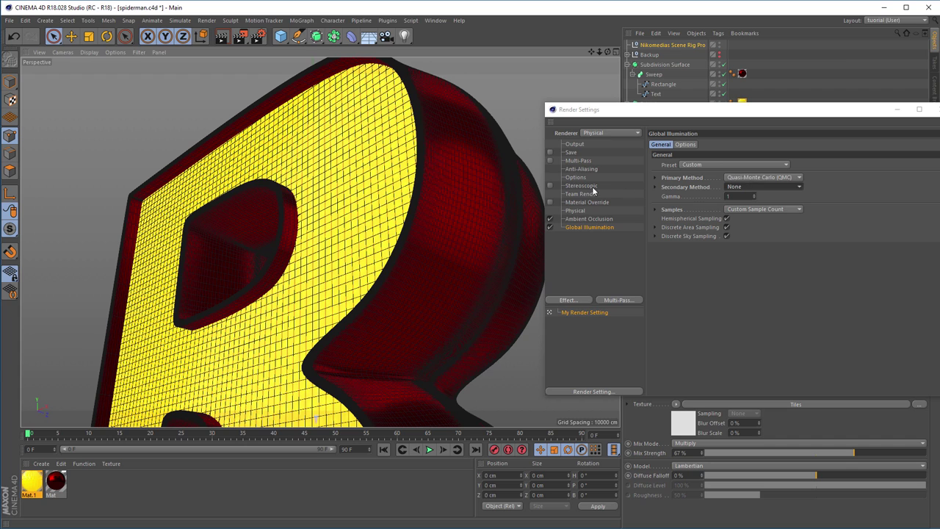
# Set the Physical renderer's sampler to Progressive and close Render Settings
pyautogui.click(577, 211)
pyautogui.click(793, 218)
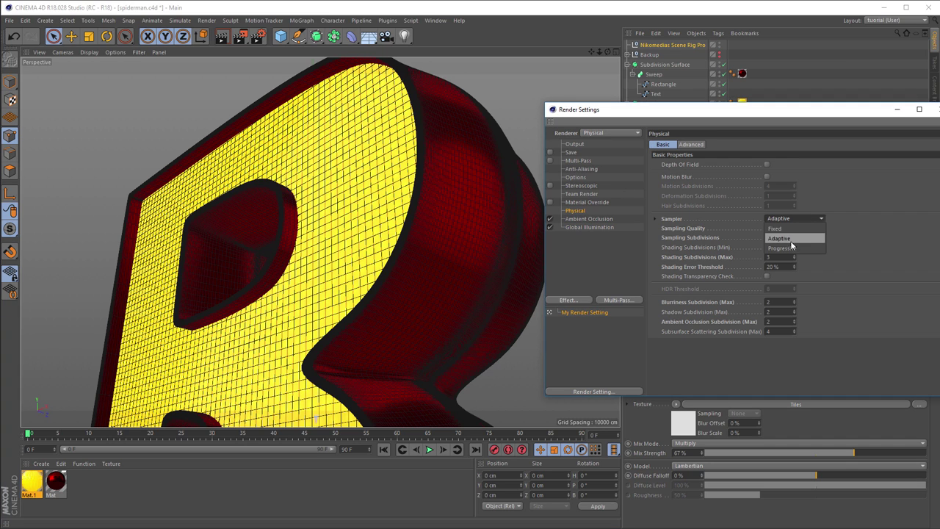
pyautogui.click(792, 247)
pyautogui.moveTo(778, 112); pyautogui.dragTo(394, 108)
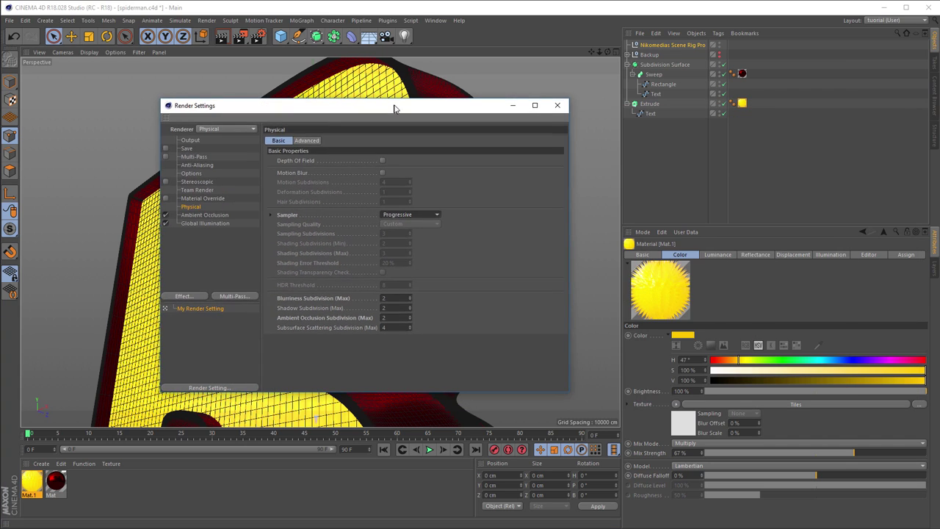
pyautogui.click(558, 105)
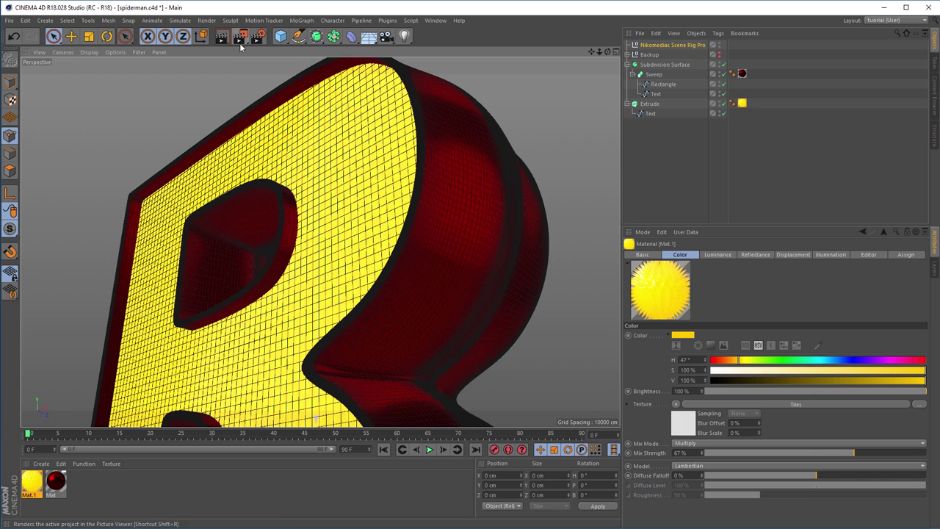
# Start an interactive render region and enlarge it to span most of the R
pyautogui.hotkey('alt', 'r')
pyautogui.moveTo(158, 169); pyautogui.dragTo(106, 89)
pyautogui.moveTo(309, 343); pyautogui.dragTo(558, 417)
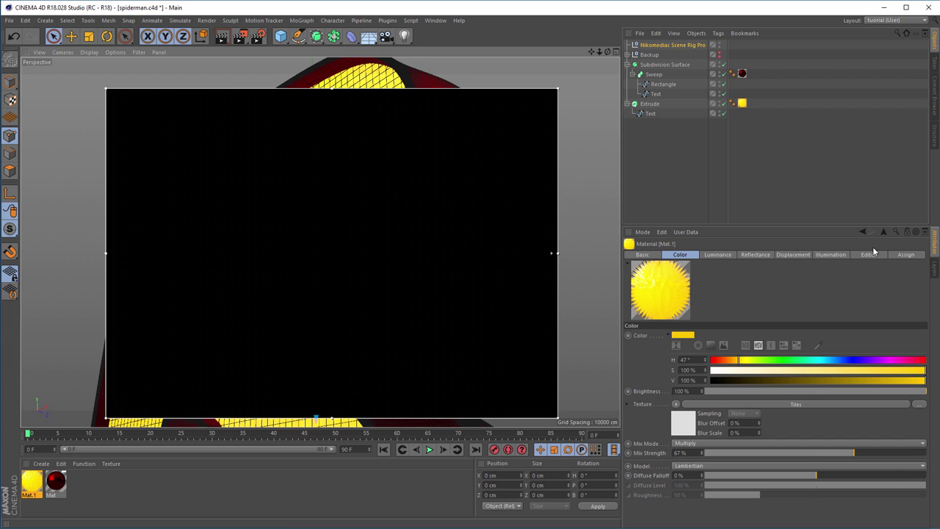
# Load the 10_Ref.hdr preset from the Content Browser as the rig's HDRI file
pyautogui.click(935, 96)
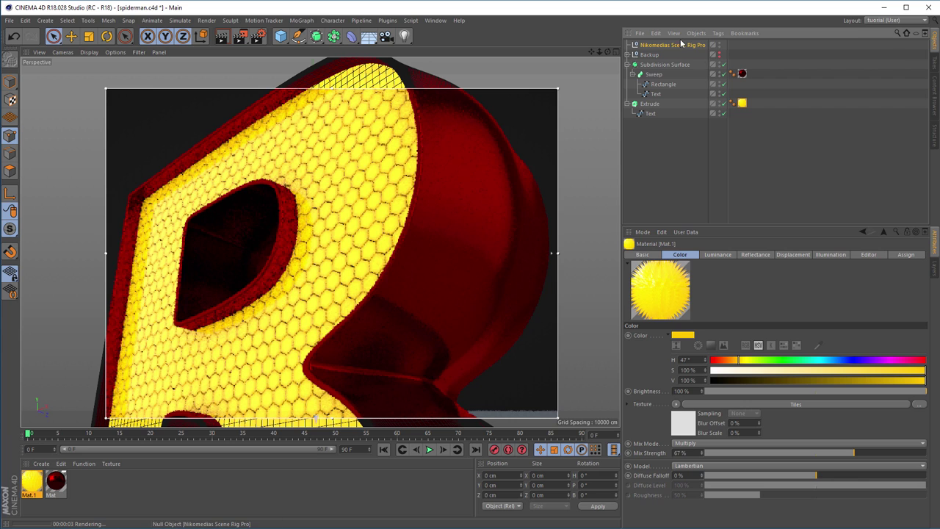
pyautogui.click(935, 88)
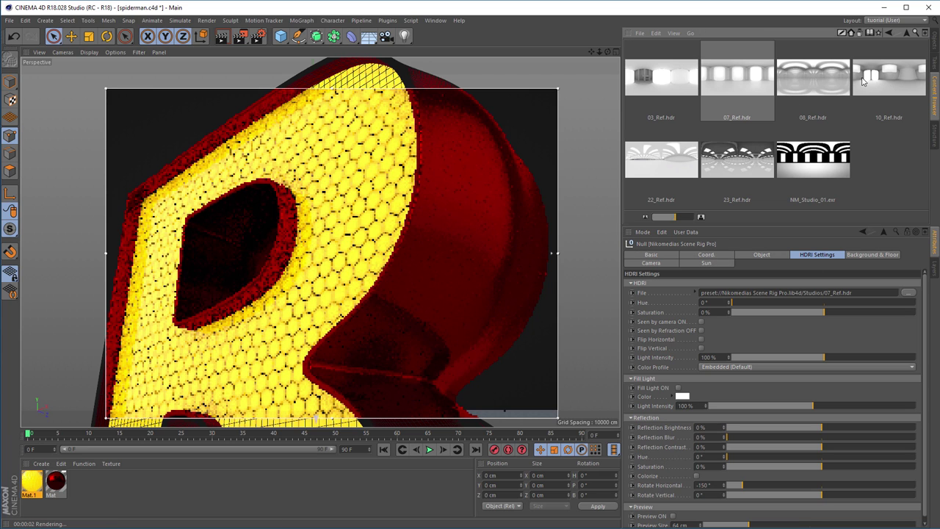
pyautogui.click(875, 99)
pyautogui.moveTo(864, 134); pyautogui.dragTo(741, 298)
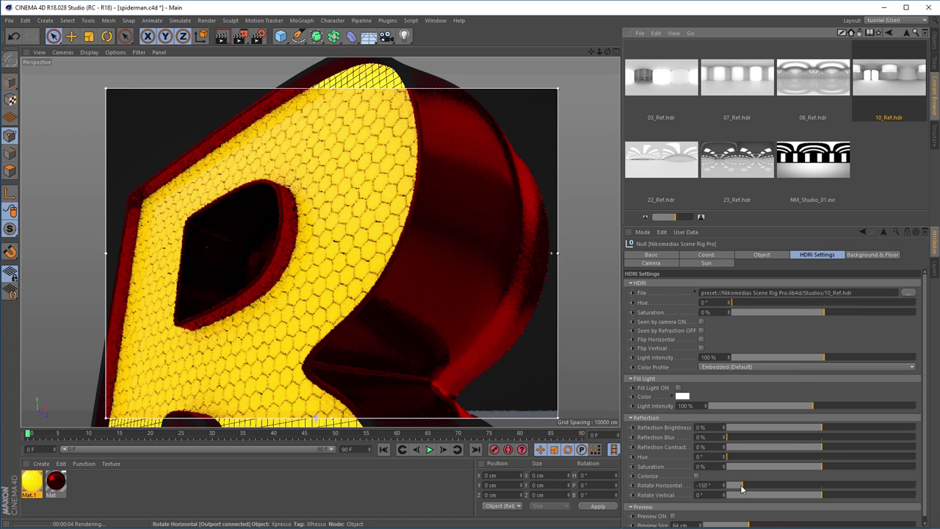
# Rotate the HDRI horizontally through -70°, 13°, 85°, 150° and 180°, ending around -151°
pyautogui.moveTo(742, 488); pyautogui.dragTo(788, 488)
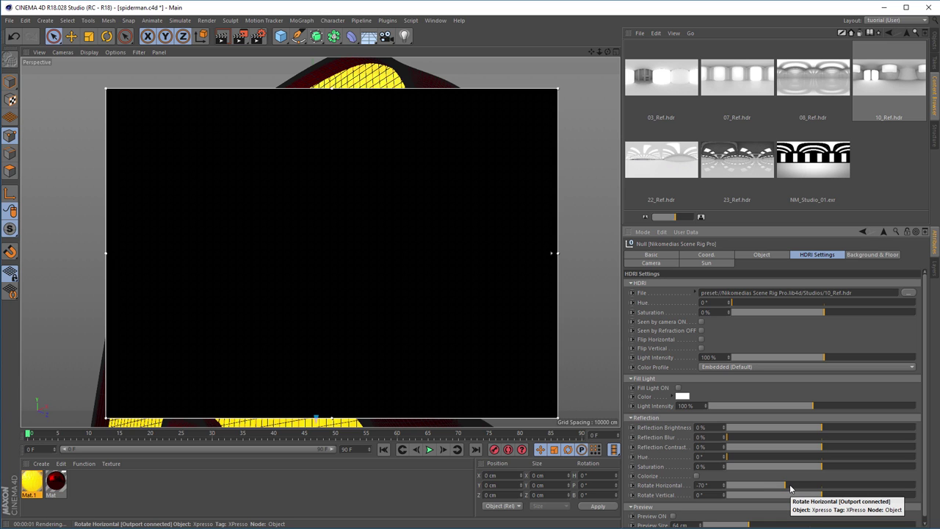
pyautogui.moveTo(790, 489); pyautogui.dragTo(838, 490)
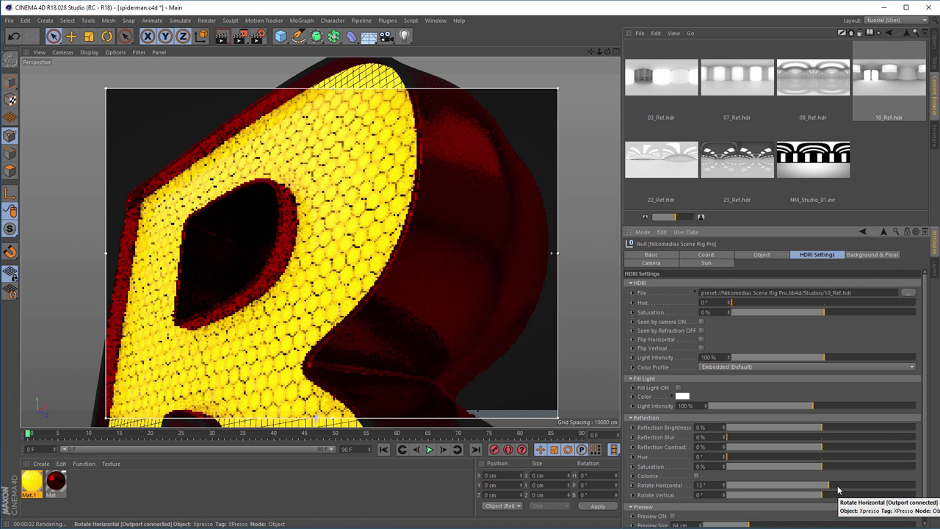
pyautogui.moveTo(838, 489); pyautogui.dragTo(877, 486)
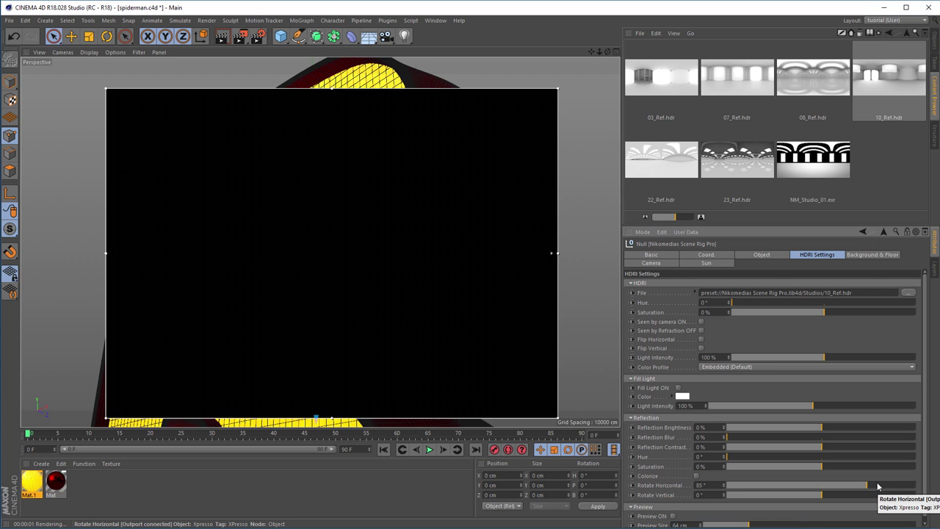
pyautogui.moveTo(877, 487); pyautogui.dragTo(904, 486)
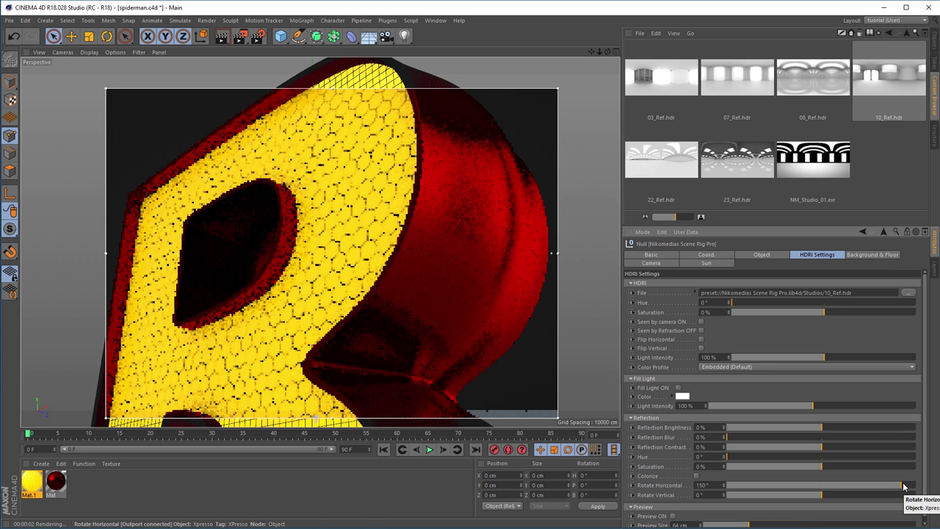
pyautogui.moveTo(904, 486); pyautogui.dragTo(928, 493)
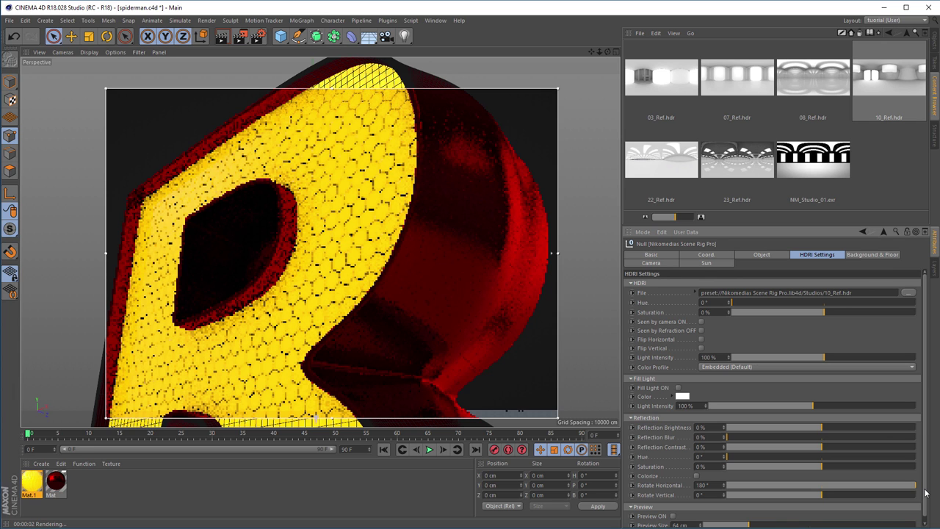
pyautogui.moveTo(906, 490); pyautogui.dragTo(743, 497)
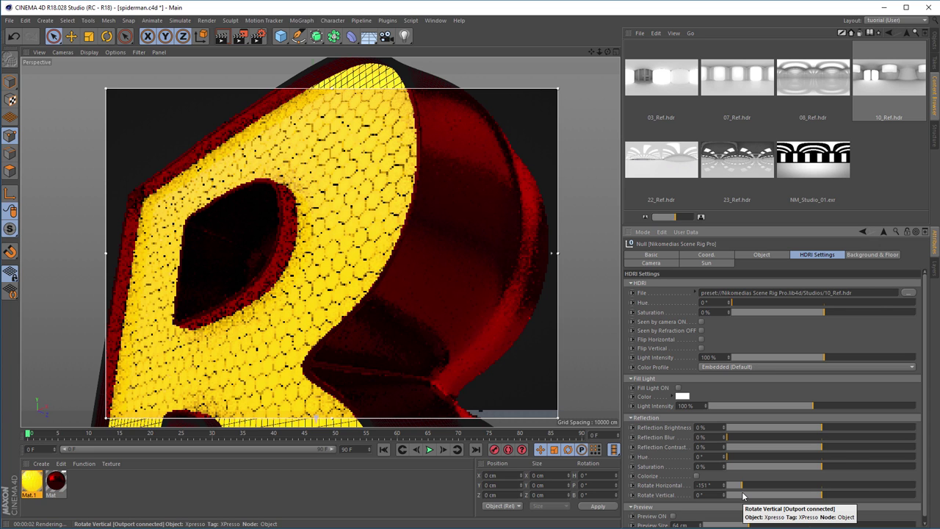
pyautogui.click(644, 82)
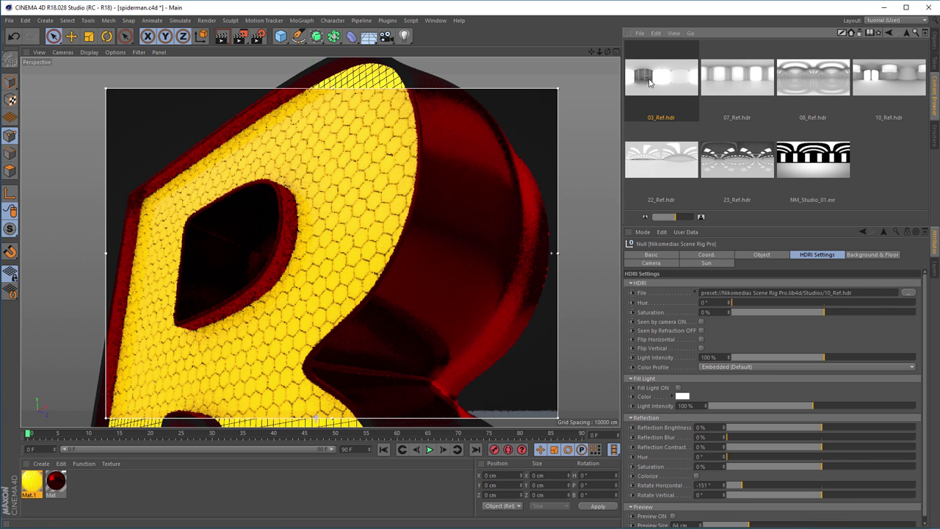
# Load 03_Ref.hdr as the HDRI and rotate it through -110°, -51°, -14° and 29°
pyautogui.moveTo(669, 82); pyautogui.dragTo(765, 297)
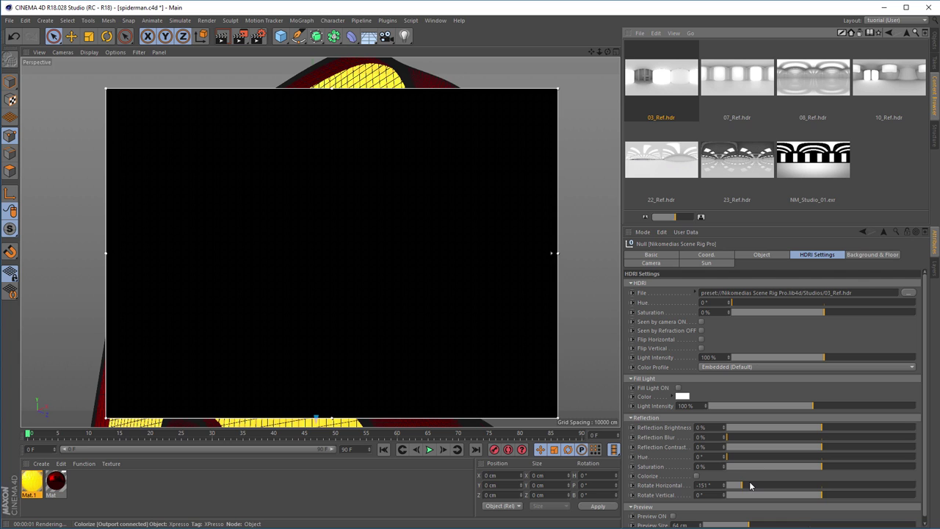
pyautogui.moveTo(749, 487); pyautogui.dragTo(779, 486)
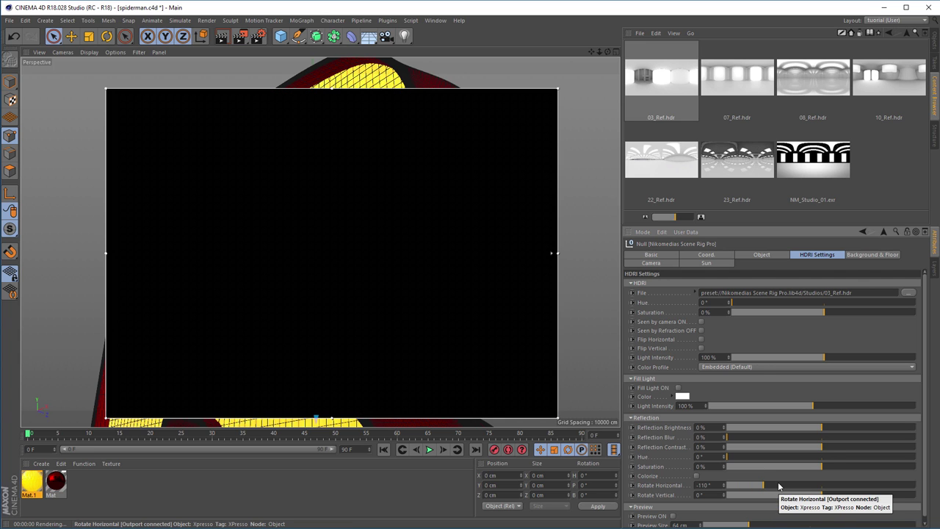
pyautogui.moveTo(779, 487); pyautogui.dragTo(799, 486)
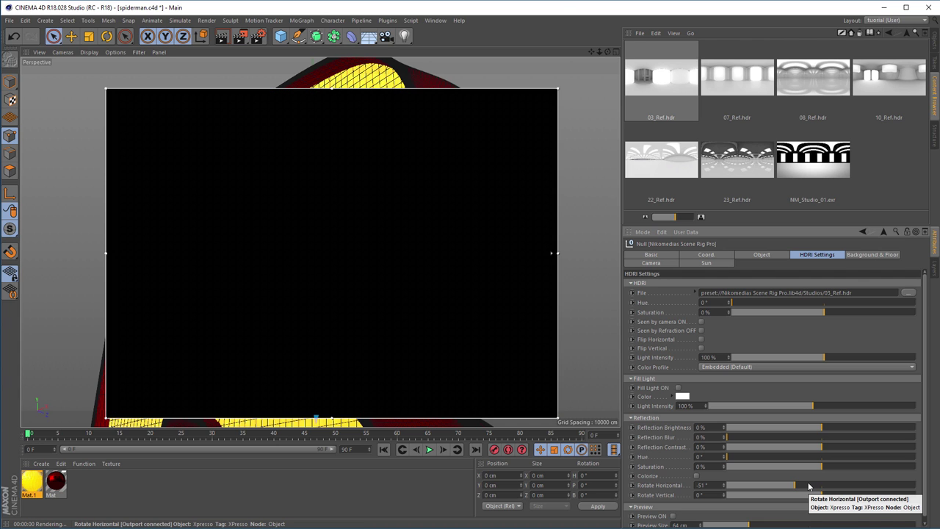
pyautogui.moveTo(809, 485); pyautogui.dragTo(835, 484)
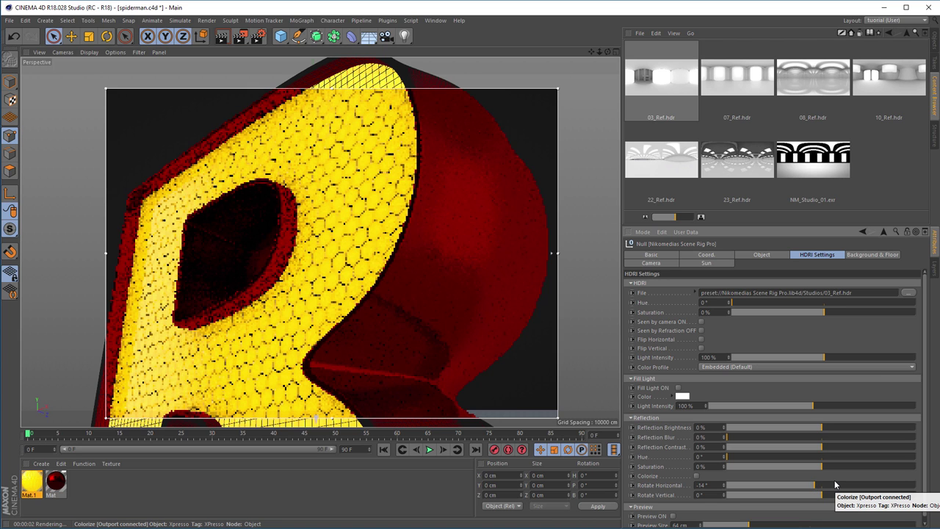
pyautogui.moveTo(835, 483); pyautogui.dragTo(844, 486)
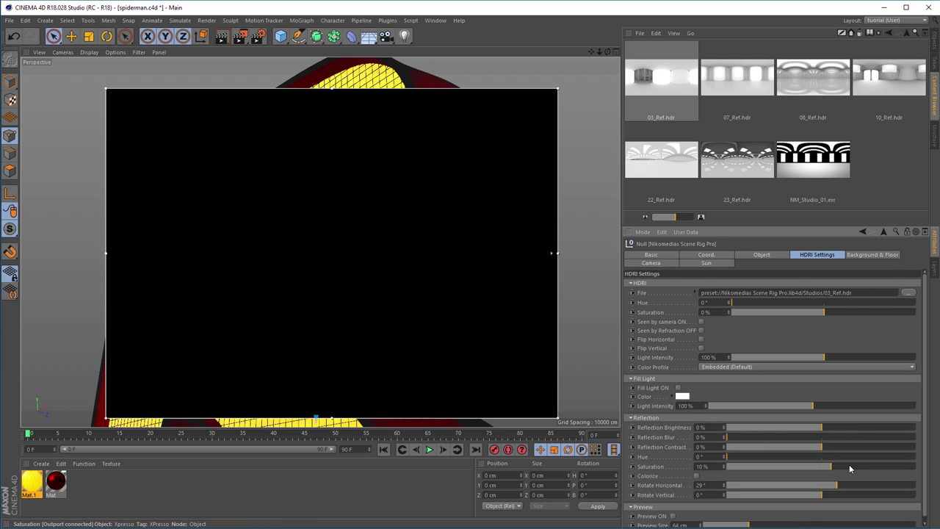
# Restore reflection saturation to 0%, try 59° and 131°, then settle the HDRI rotation at 43°
pyautogui.hotkey('ctrl', 'z')
pyautogui.moveTo(841, 487); pyautogui.dragTo(859, 483)
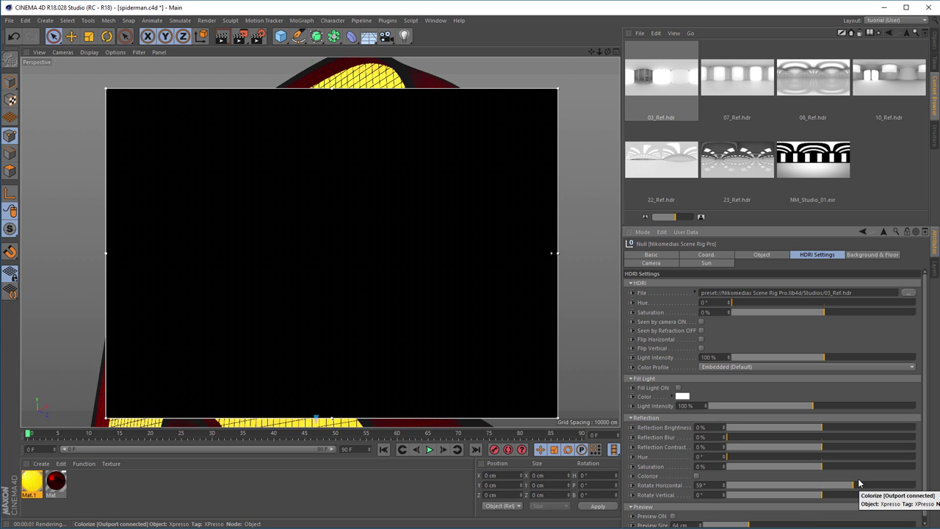
pyautogui.moveTo(859, 484); pyautogui.dragTo(890, 487)
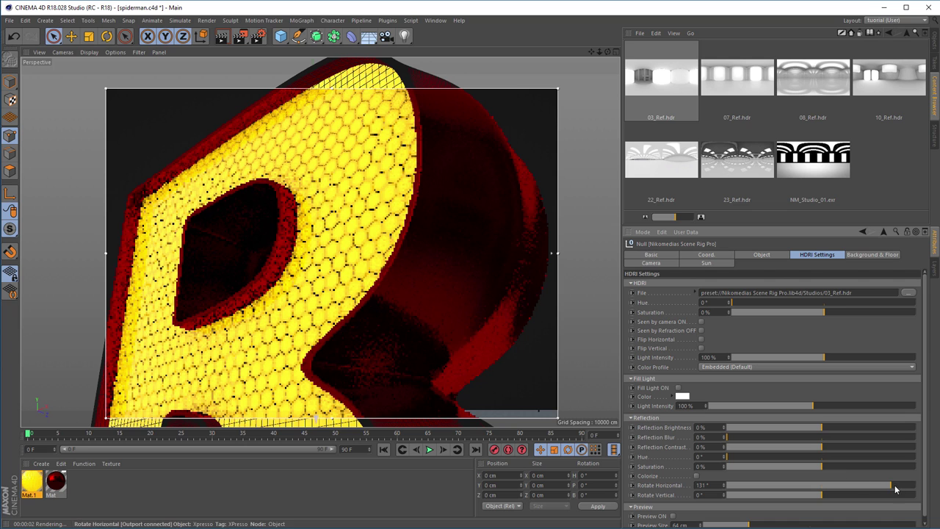
pyautogui.click(847, 485)
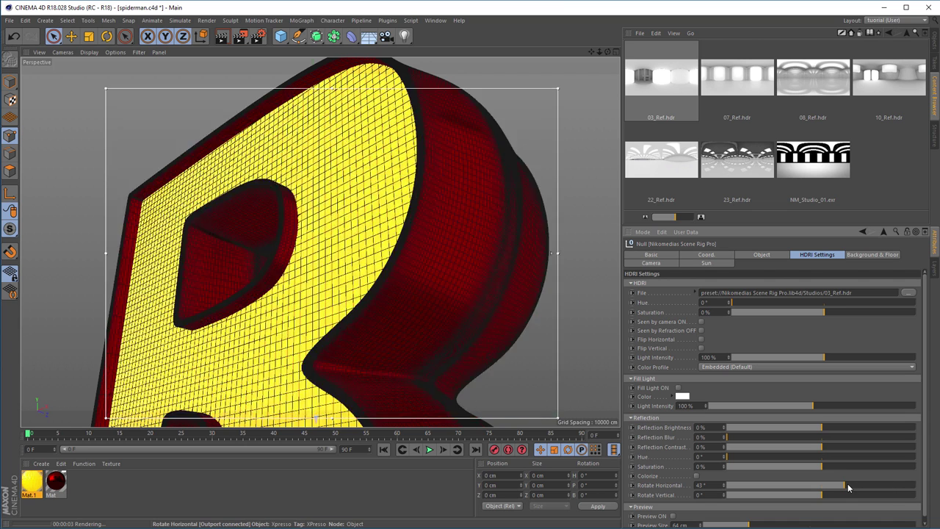
# Try the HDRI fill light at 147% intensity, then switch it back off
pyautogui.click(678, 388)
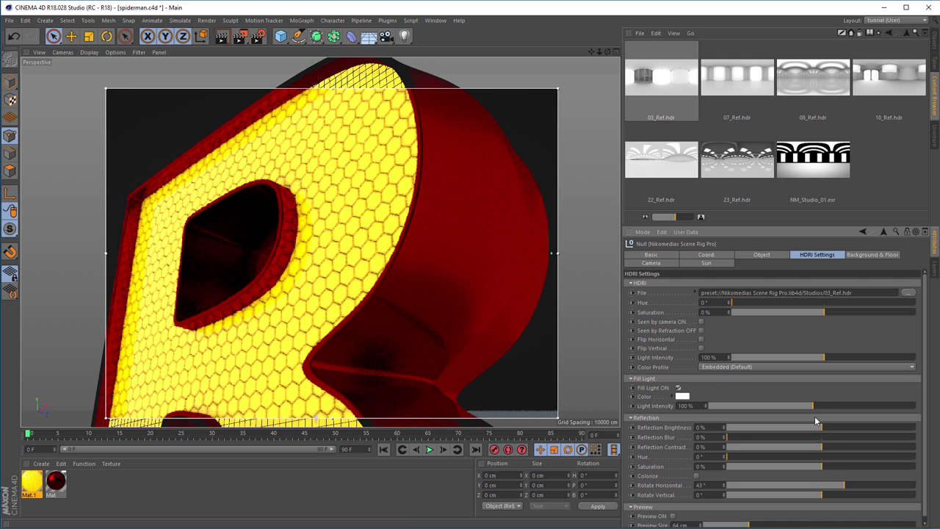
pyautogui.moveTo(843, 406); pyautogui.dragTo(861, 406)
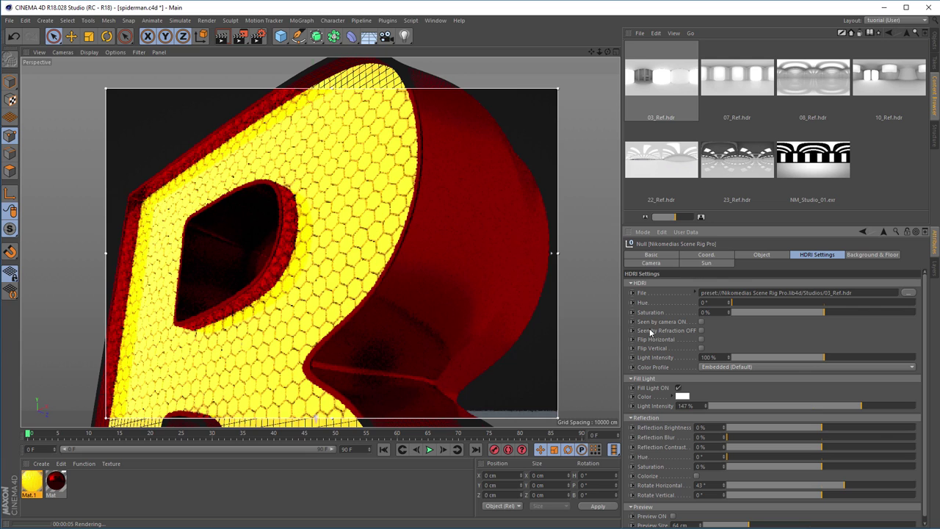
pyautogui.click(679, 387)
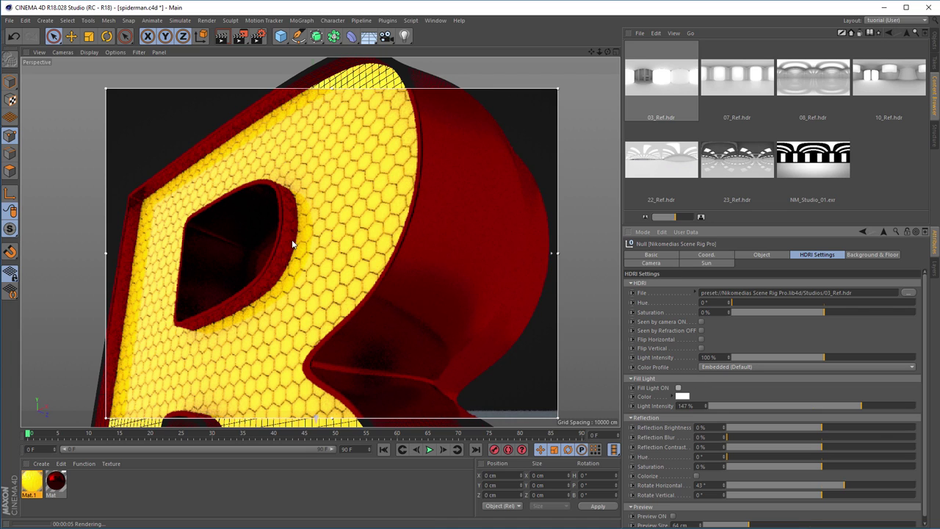
# Orbit around the R to check its side and top edge, then show the Object Manager
pyautogui.keyDown('alt'); pyautogui.moveTo(277, 240); pyautogui.dragTo(230, 199); pyautogui.keyUp('alt')
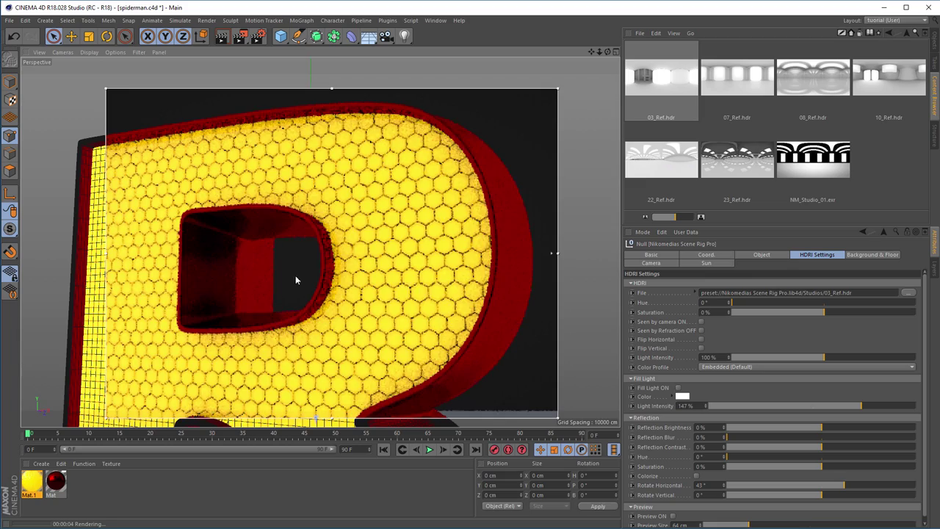
pyautogui.keyDown('alt'); pyautogui.moveTo(318, 248); pyautogui.dragTo(340, 245); pyautogui.keyUp('alt')
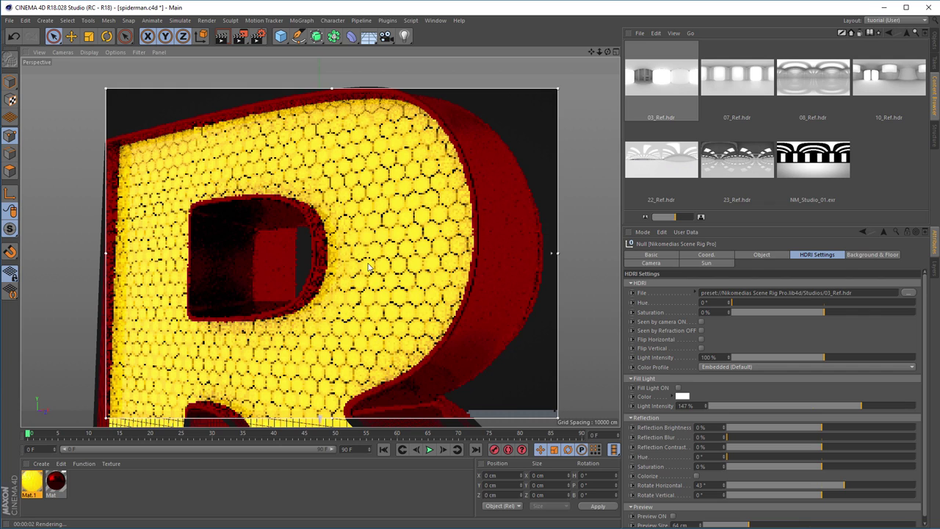
pyautogui.keyDown('alt'); pyautogui.moveTo(369, 267); pyautogui.dragTo(507, 273); pyautogui.keyUp('alt')
pyautogui.click(934, 43)
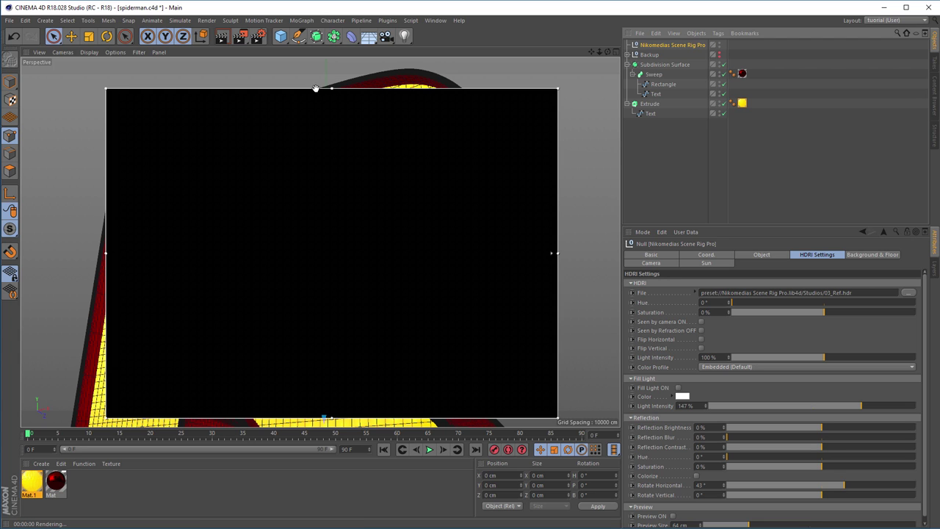
# Turn off the interactive preview, view through the rig camera, and move it closer and adjust height and heading
pyautogui.hotkey('alt', 'r')
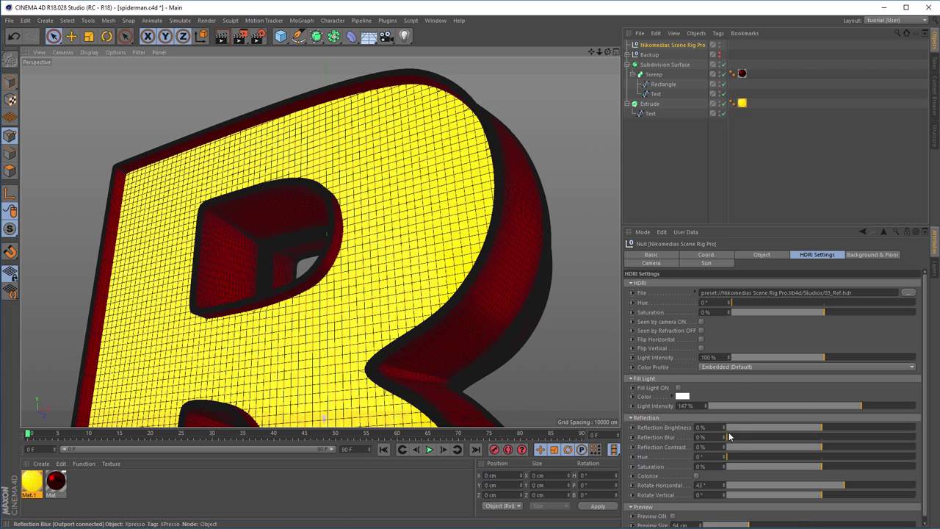
pyautogui.click(650, 263)
pyautogui.click(671, 283)
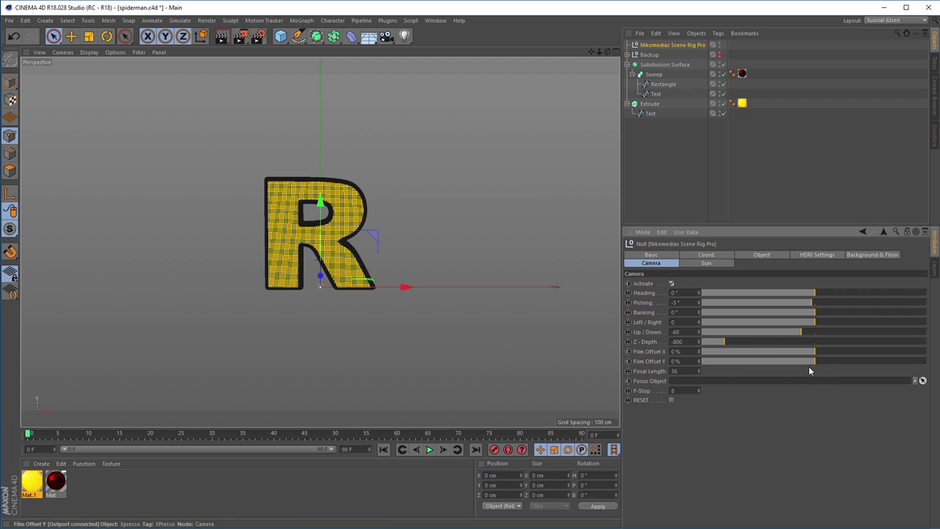
pyautogui.moveTo(730, 342); pyautogui.dragTo(791, 331)
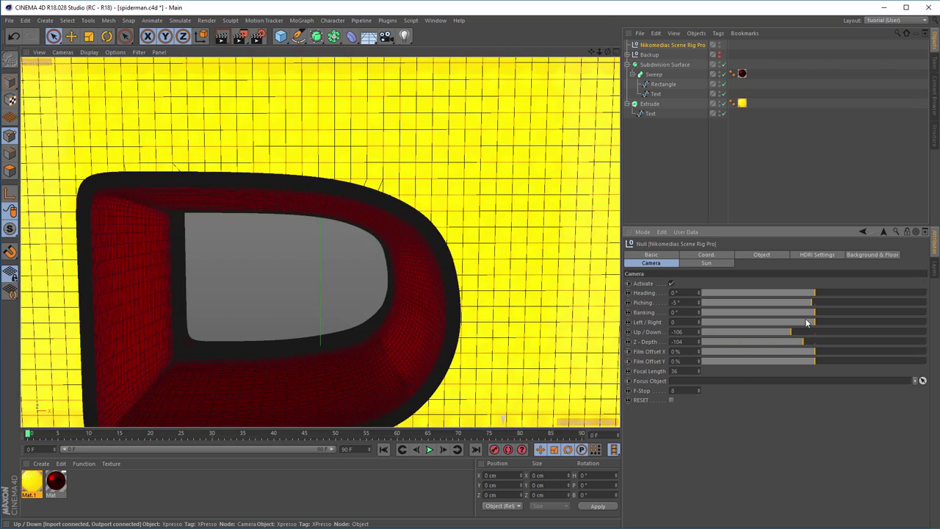
pyautogui.moveTo(811, 292); pyautogui.dragTo(835, 294)
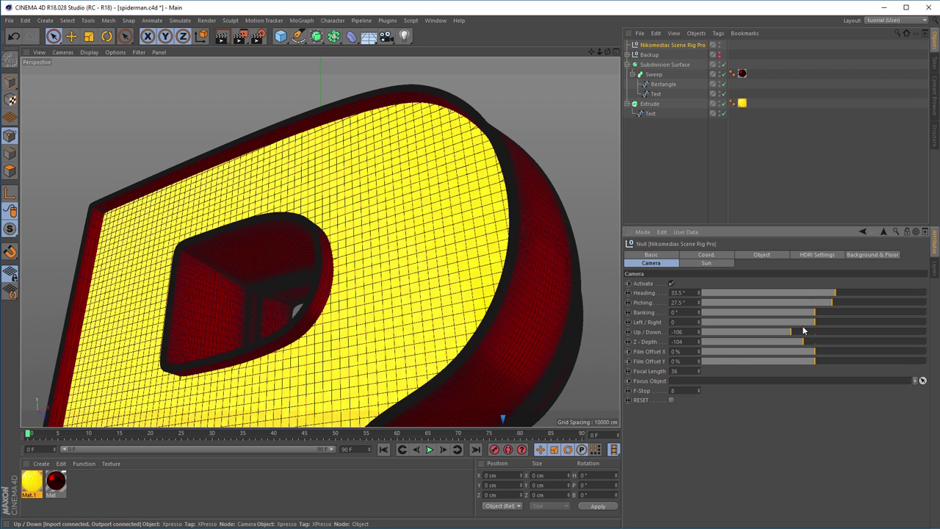
pyautogui.moveTo(797, 332); pyautogui.dragTo(793, 332)
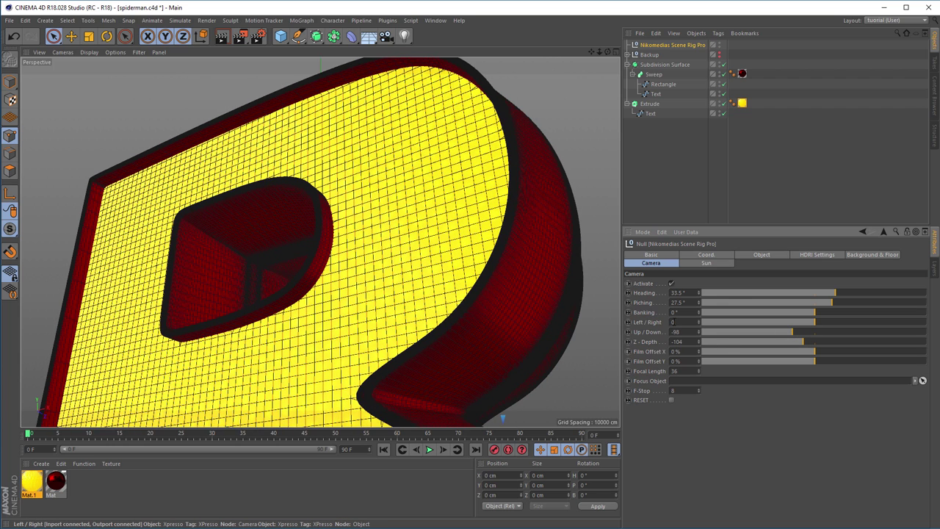
# Set the camera focal length to 25 and fine-tune to Z-depth -61, heading 29°, pitch 28°
pyautogui.doubleClick(686, 371)
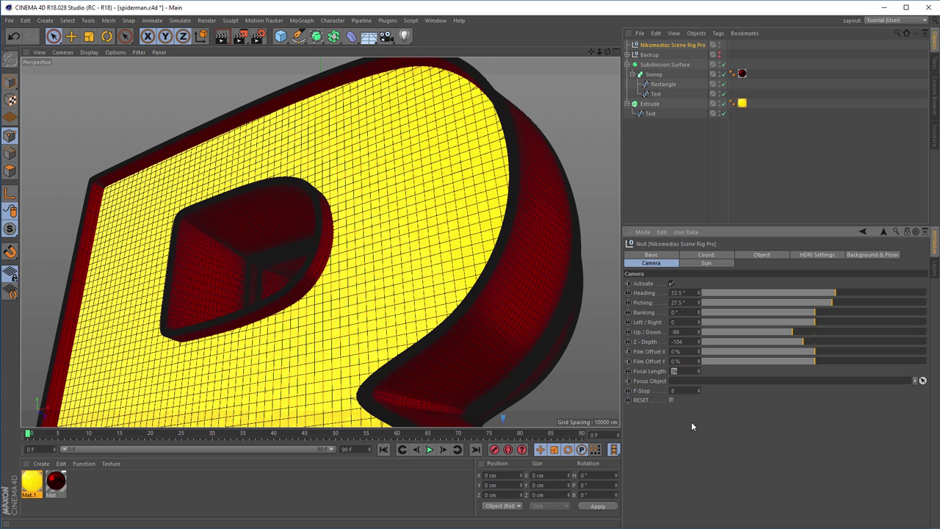
pyautogui.write('25')
pyautogui.press('Return')
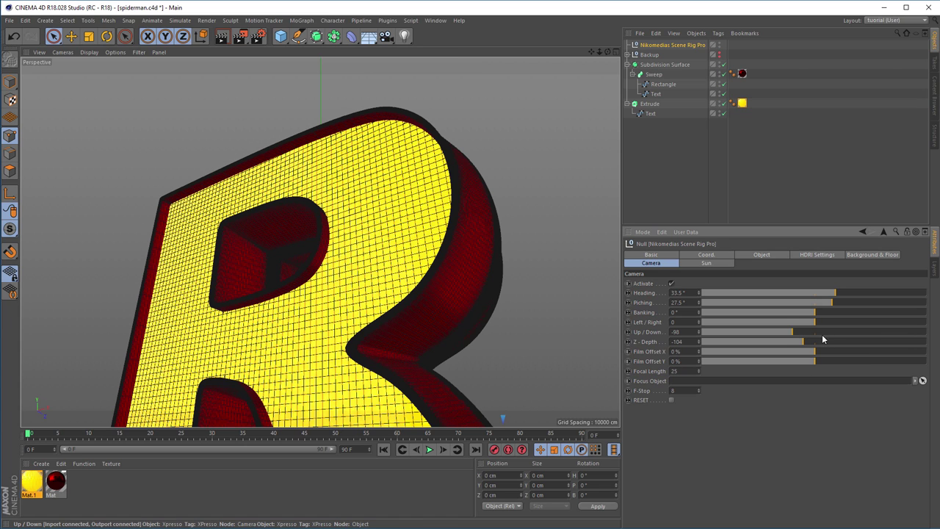
pyautogui.moveTo(806, 343); pyautogui.dragTo(807, 343)
pyautogui.moveTo(835, 296)
pyautogui.mouseDown()
pyautogui.moveTo(825, 304)
pyautogui.moveTo(832, 292)
pyautogui.moveTo(833, 302)
pyautogui.mouseUp()
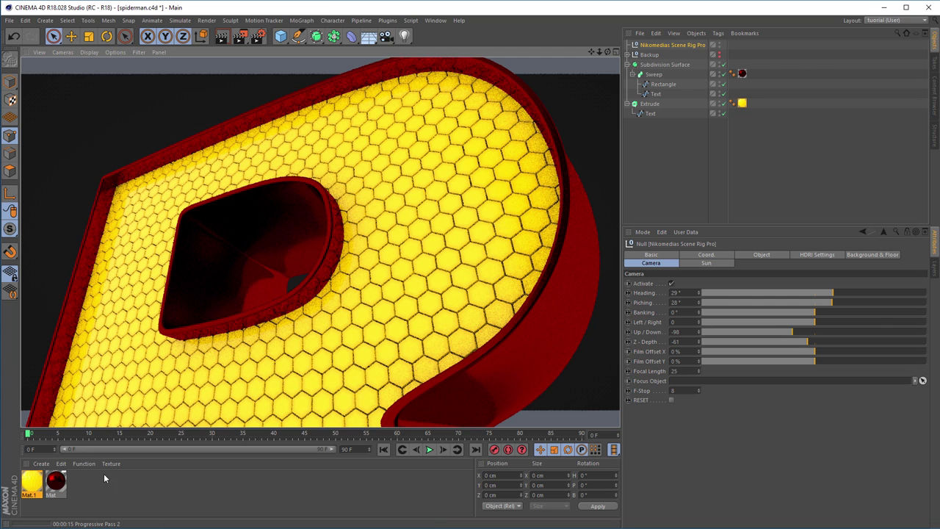
# Darken the Mat material's reflectance layer colour to 45% value
pyautogui.click(62, 484)
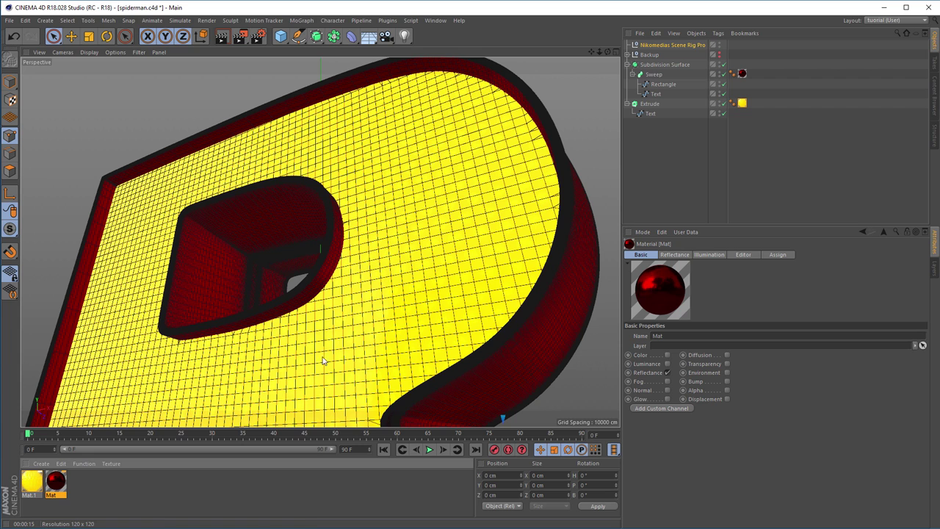
pyautogui.doubleClick(58, 481)
pyautogui.moveTo(231, 68); pyautogui.dragTo(769, 88)
pyautogui.click(567, 225)
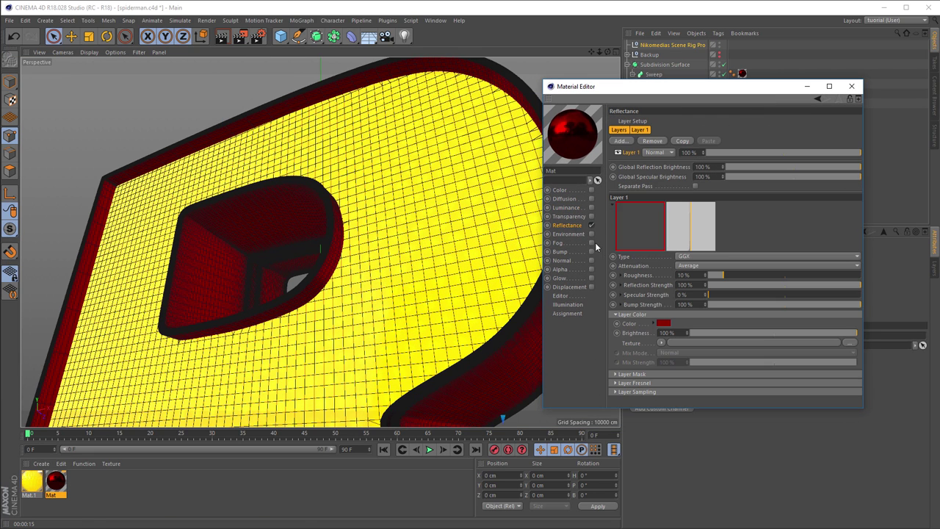
pyautogui.click(666, 324)
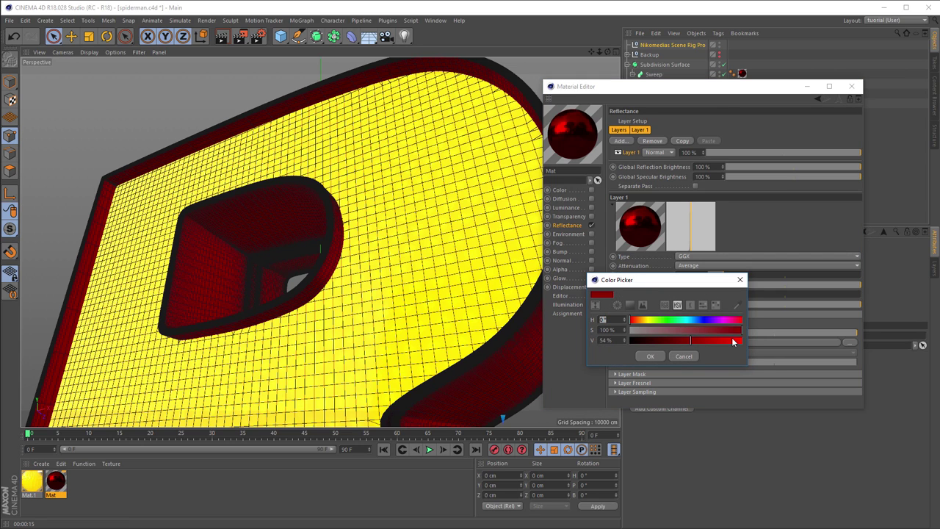
pyautogui.moveTo(685, 340); pyautogui.dragTo(680, 343)
pyautogui.click(651, 356)
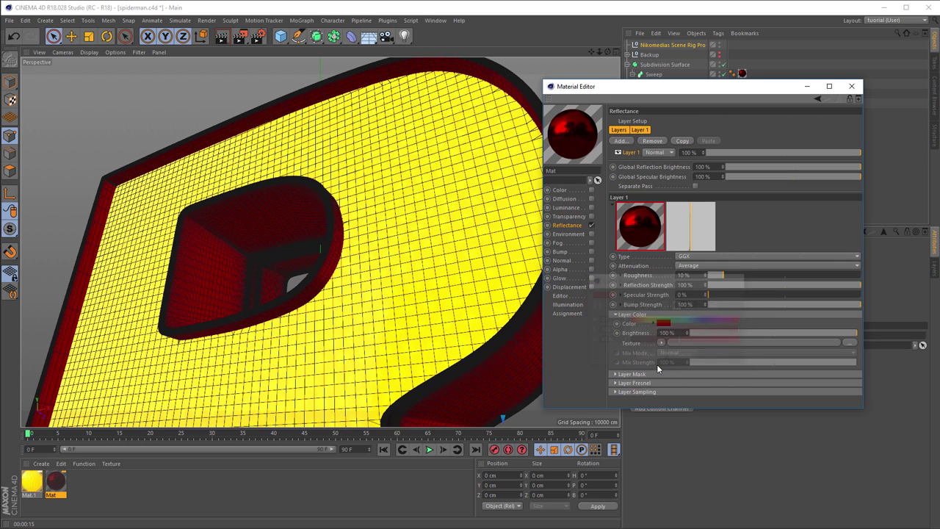
# Preview the change, close the material editor, and render the framed close-up as a 1280x720 image
pyautogui.hotkey('alt', 'r')
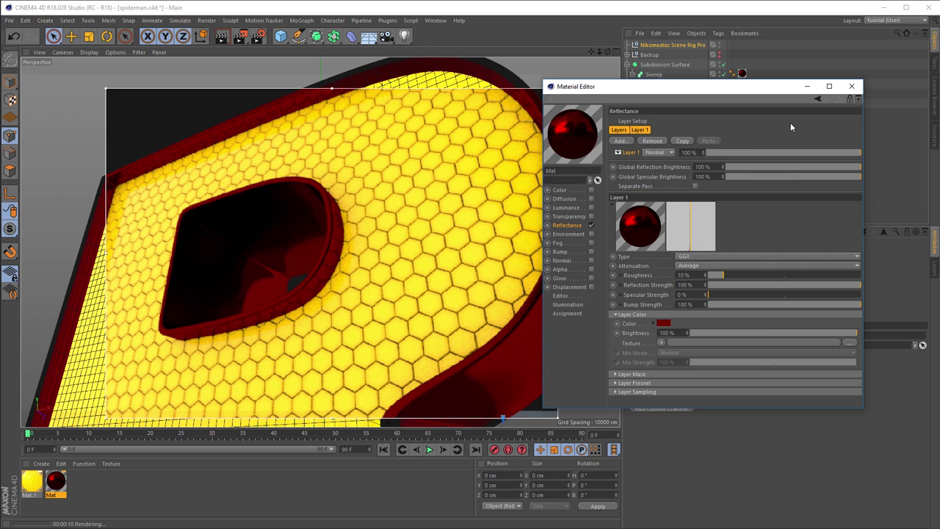
pyautogui.click(851, 87)
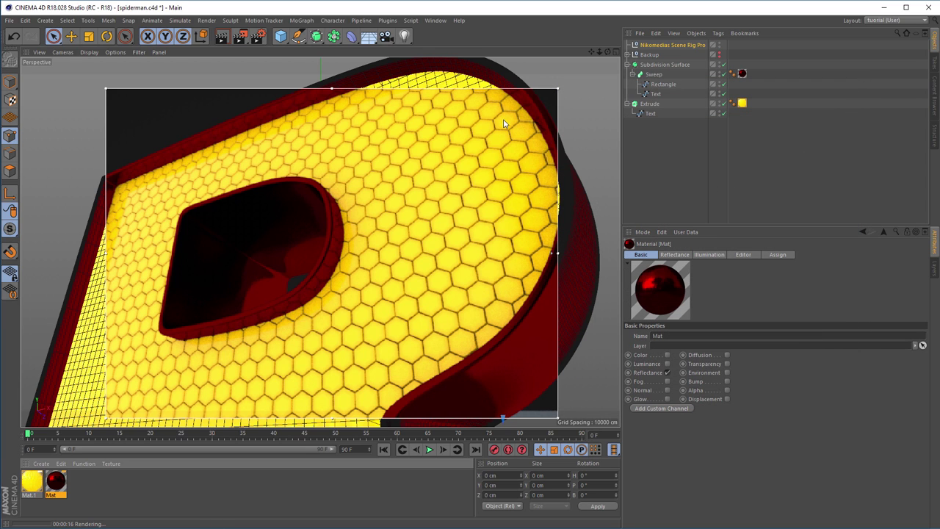
pyautogui.click(278, 57)
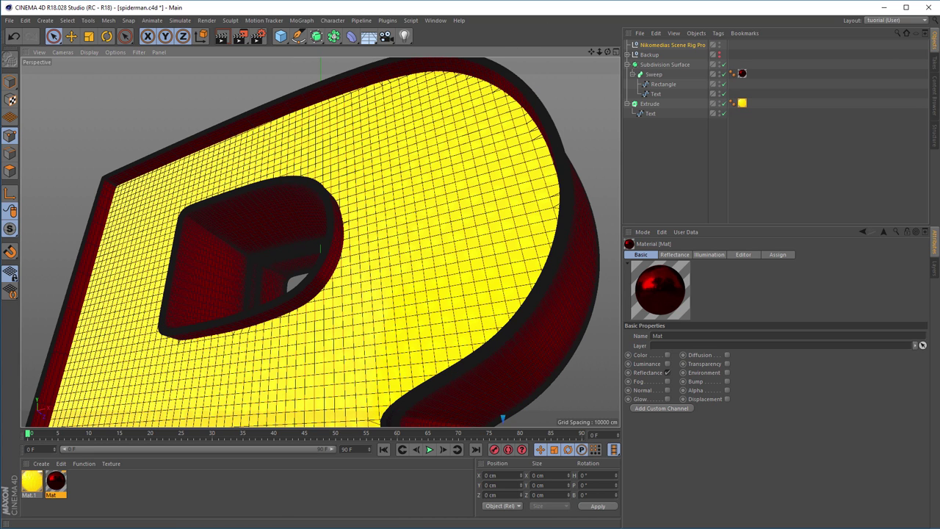
pyautogui.hotkey('shift', 'r')
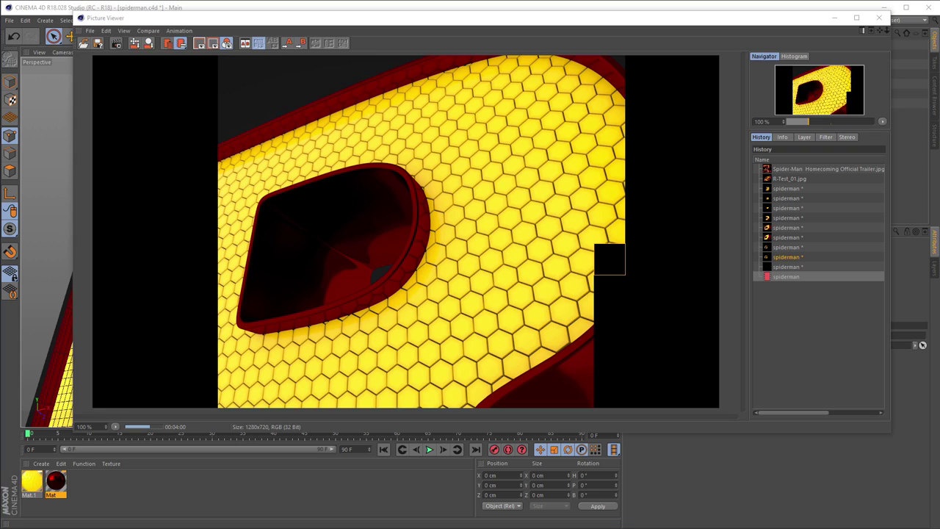
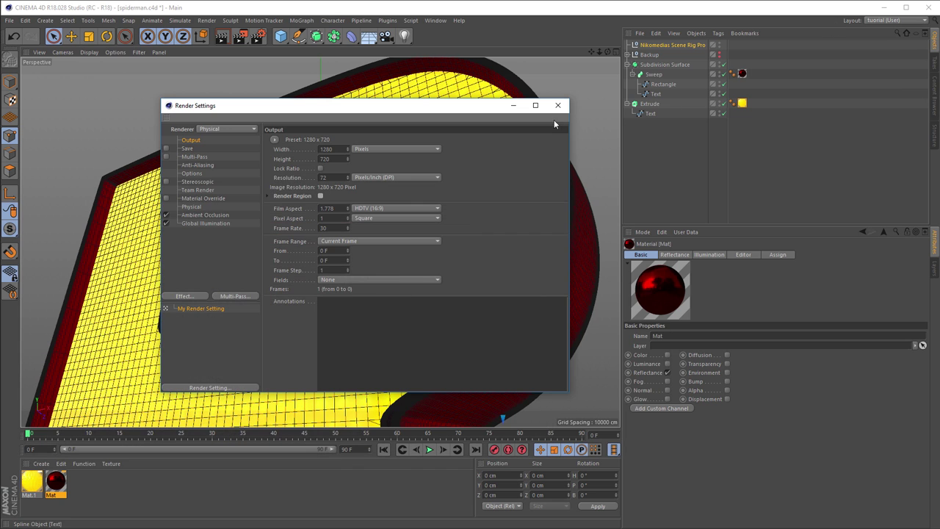
# Close Render Settings and stop viewing through the scene rig's camera
pyautogui.click(557, 106)
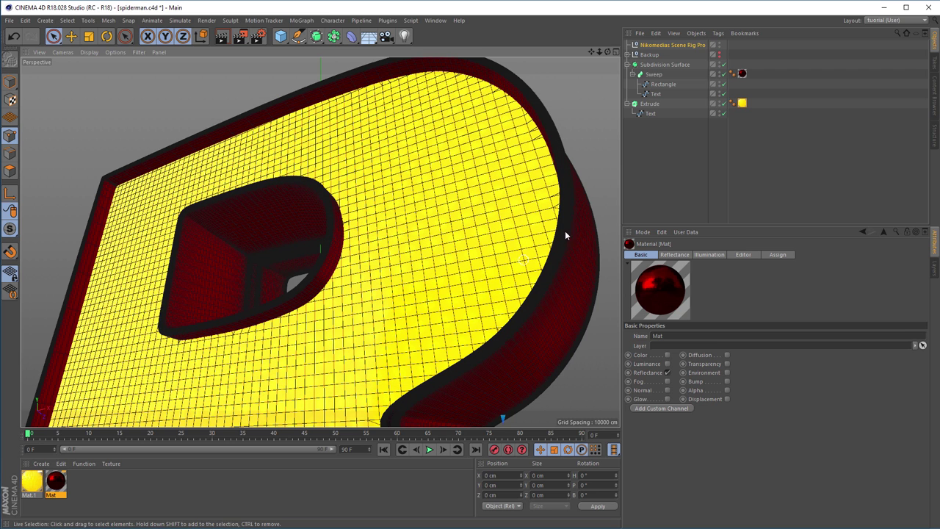
pyautogui.click(680, 45)
pyautogui.click(670, 282)
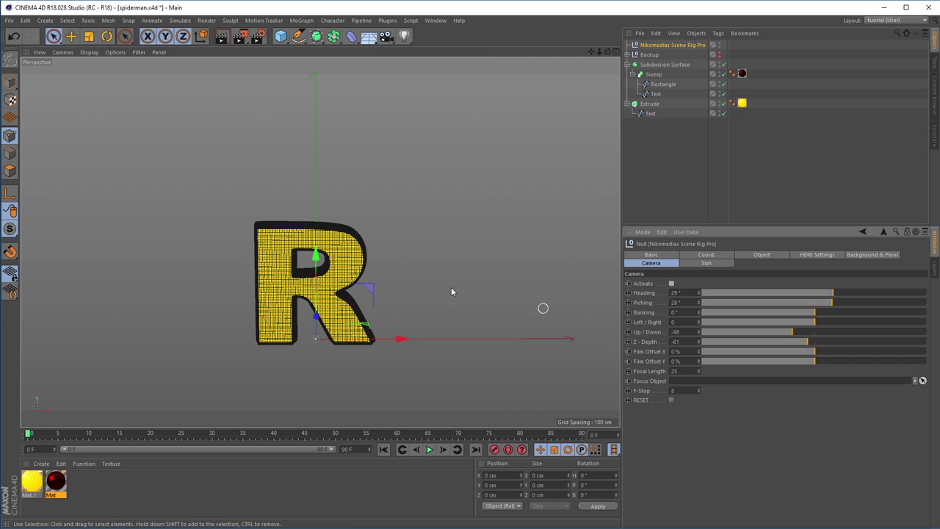
# Disable Extrude, Sweep and Text so only the Rectangle profile shows, in the four-view layout
pyautogui.keyDown('alt'); pyautogui.moveTo(350, 263); pyautogui.dragTo(407, 296); pyautogui.keyUp('alt')
pyautogui.scroll(5, 407, 295)
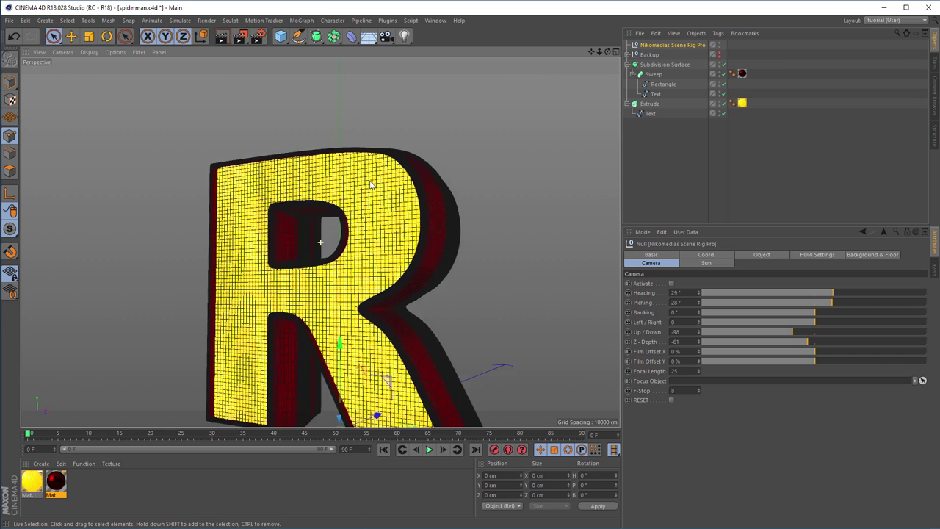
pyautogui.scroll(1, 415, 198)
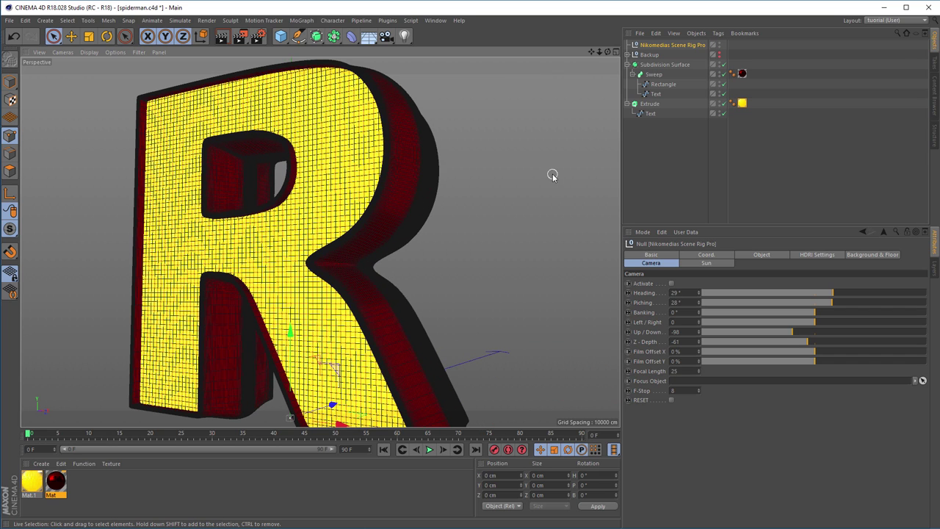
pyautogui.click(658, 86)
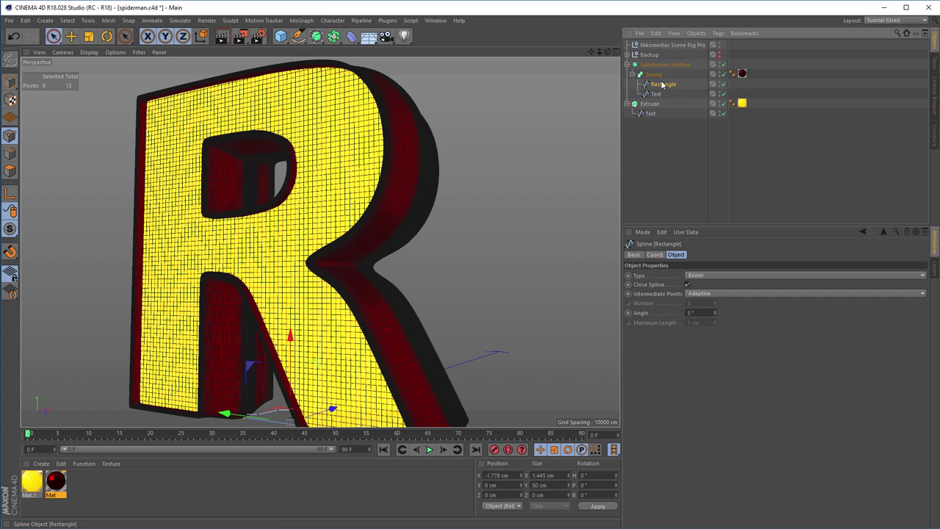
pyautogui.click(720, 105)
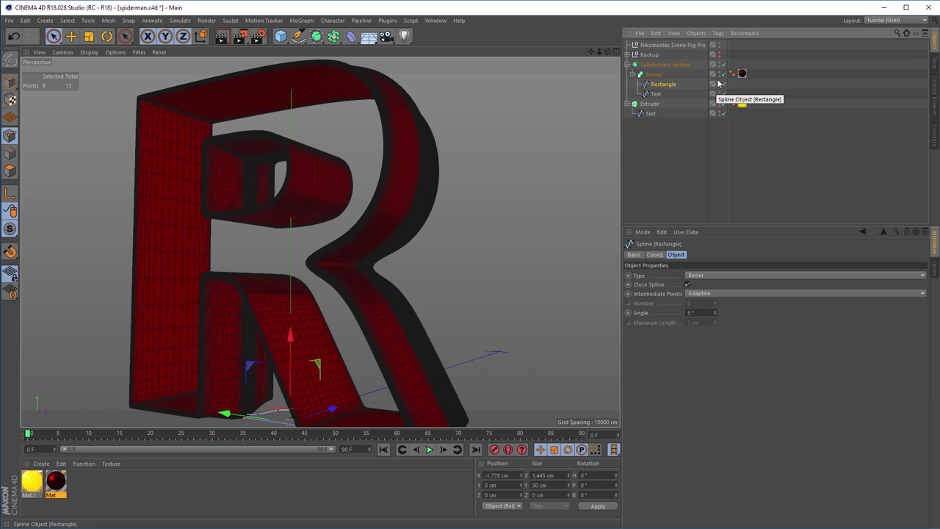
pyautogui.click(723, 74)
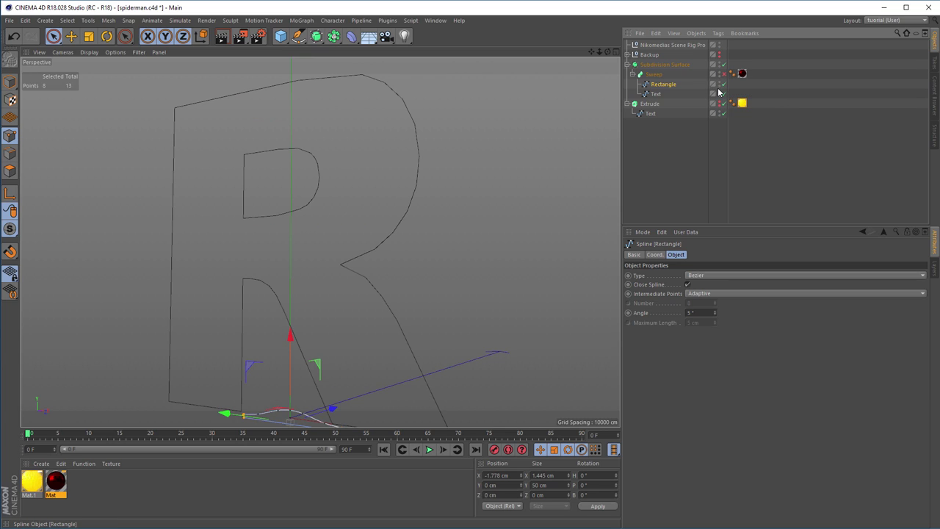
pyautogui.click(724, 94)
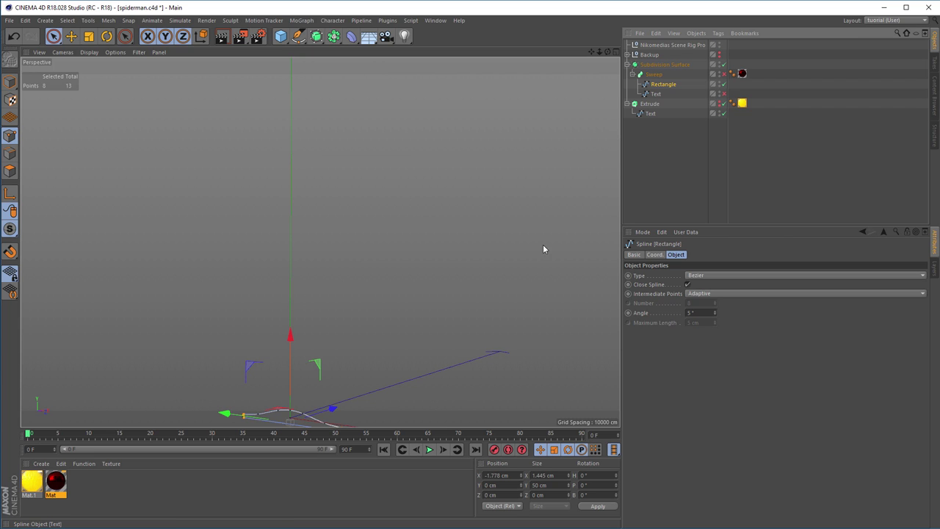
pyautogui.middleClick(361, 348)
pyautogui.middleClick(377, 360)
pyautogui.middleClick(380, 360)
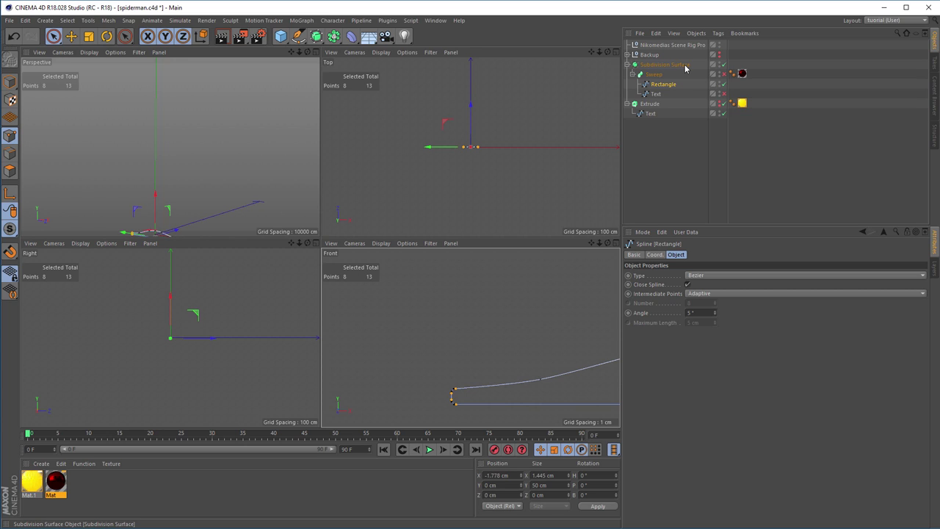
# Re-enable the Text and Extrude objects so the red sweep and yellow R reappear
pyautogui.click(723, 93)
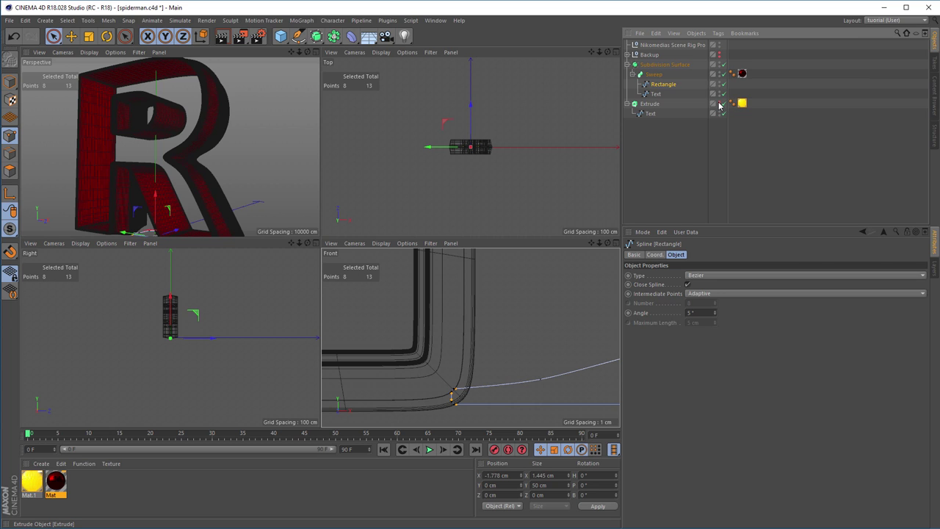
pyautogui.click(721, 104)
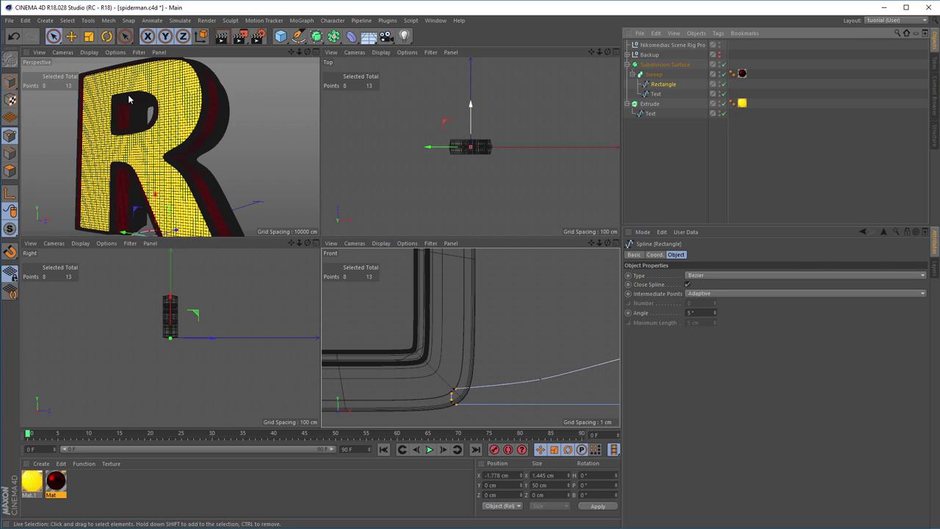
pyautogui.keyDown('alt'); pyautogui.moveTo(150, 75); pyautogui.dragTo(194, 116); pyautogui.keyUp('alt')
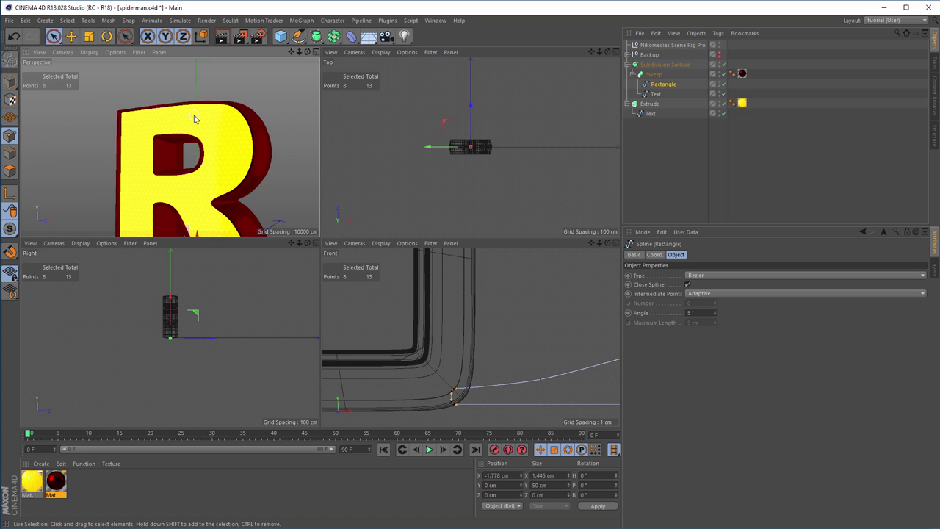
pyautogui.keyDown('alt'); pyautogui.moveTo(195, 116); pyautogui.dragTo(283, 103, button='right'); pyautogui.keyUp('alt')
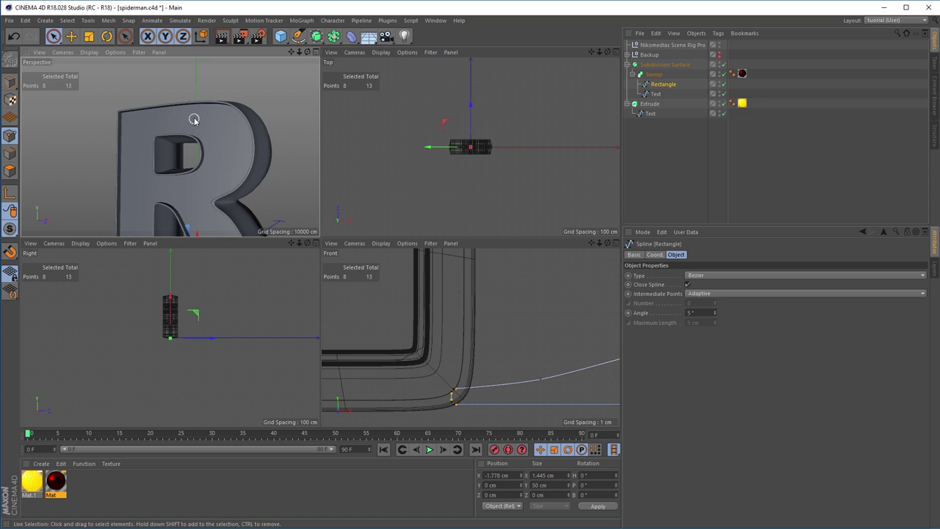
pyautogui.keyDown('alt'); pyautogui.moveTo(282, 102); pyautogui.dragTo(179, 119); pyautogui.keyUp('alt')
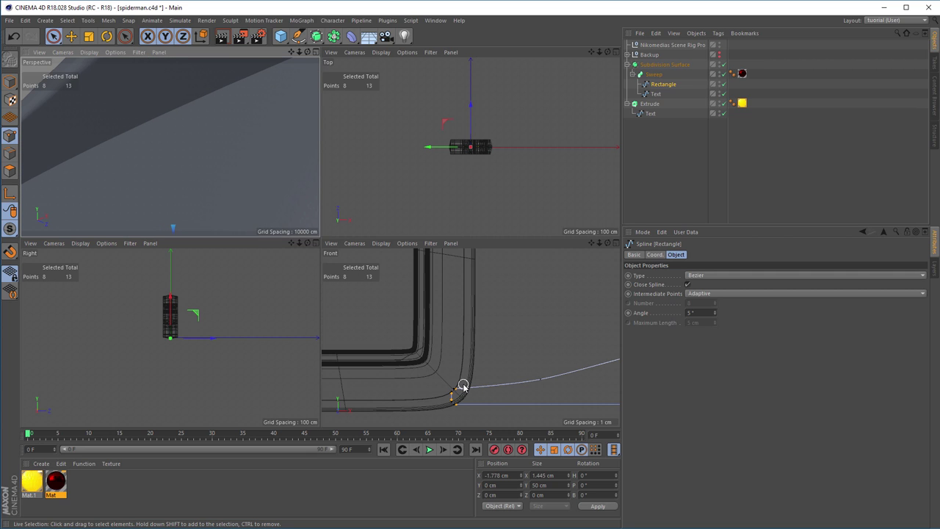
# In the Front view, select the two corner points of the Rectangle profile spline
pyautogui.click(480, 355)
pyautogui.keyDown('alt'); pyautogui.moveTo(480, 356); pyautogui.dragTo(370, 360, button='middle'); pyautogui.keyUp('alt')
pyautogui.click(360, 356)
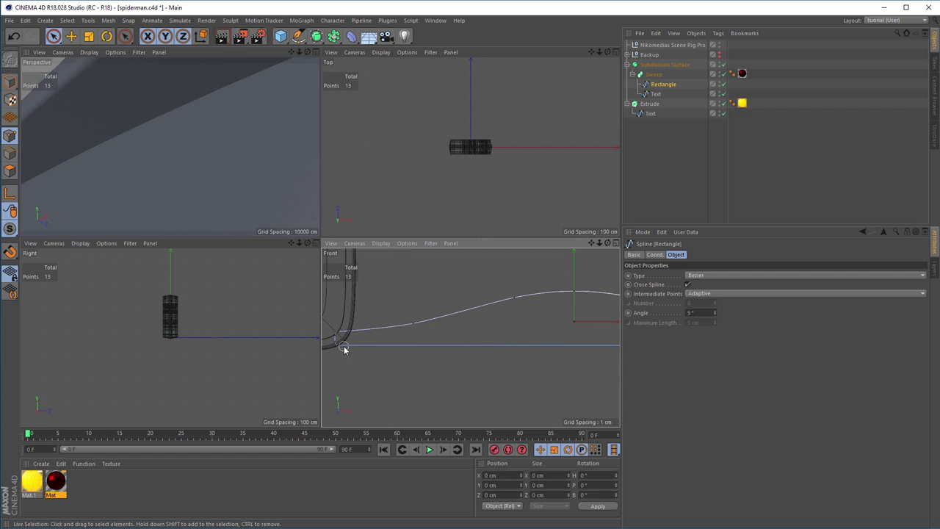
pyautogui.click(343, 346)
pyautogui.keyDown('alt'); pyautogui.moveTo(330, 337); pyautogui.dragTo(530, 343, button='right'); pyautogui.keyUp('alt')
pyautogui.scroll(4, 530, 341)
pyautogui.keyDown('shift'); pyautogui.click(477, 337); pyautogui.keyUp('shift')
pyautogui.keyDown('alt'); pyautogui.moveTo(452, 356); pyautogui.dragTo(528, 340, button='middle'); pyautogui.keyUp('alt')
pyautogui.scroll(-2, 401, 333)
pyautogui.keyDown('alt'); pyautogui.moveTo(414, 331); pyautogui.dragTo(510, 350, button='middle'); pyautogui.keyUp('alt')
# Subdivide the spline between the two selected corner points in the maximised Front view
pyautogui.rightClick(510, 346)
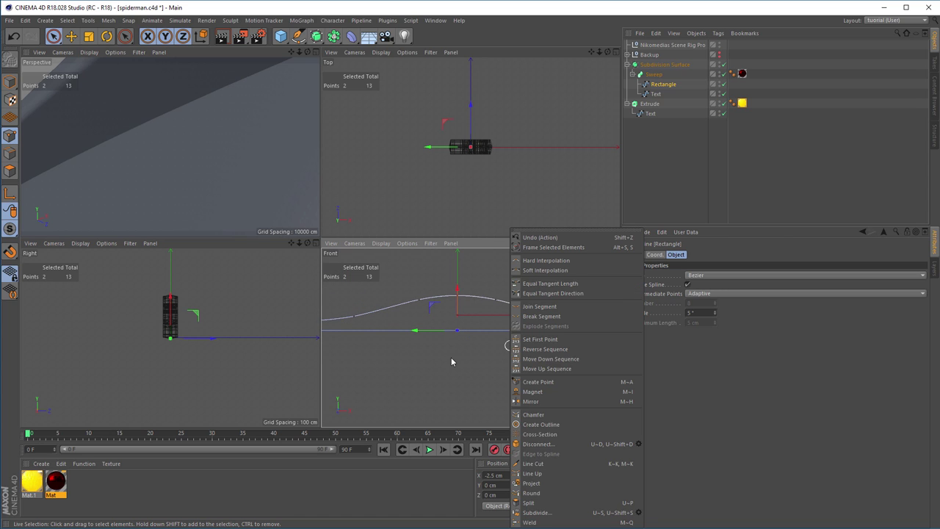
pyautogui.press('Escape')
pyautogui.middleClick(451, 357)
pyautogui.rightClick(440, 336)
pyautogui.click(570, 513)
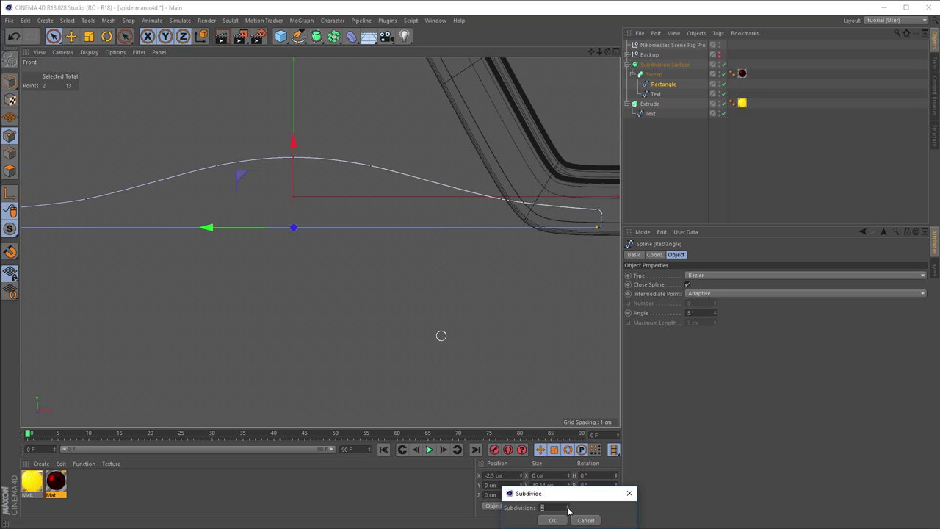
pyautogui.click(550, 520)
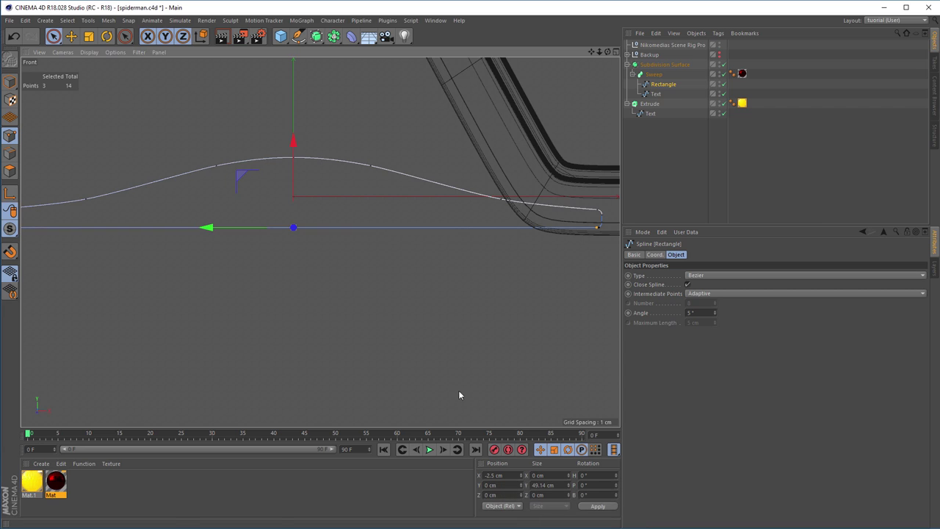
pyautogui.scroll(-2, 378, 320)
pyautogui.click(318, 285)
pyautogui.hotkey('ctrl', 'z')
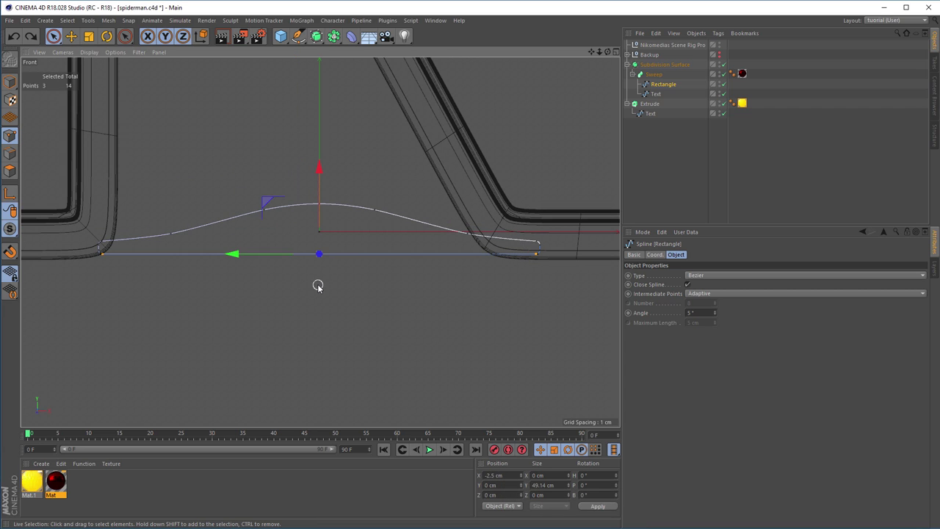
pyautogui.click(317, 285)
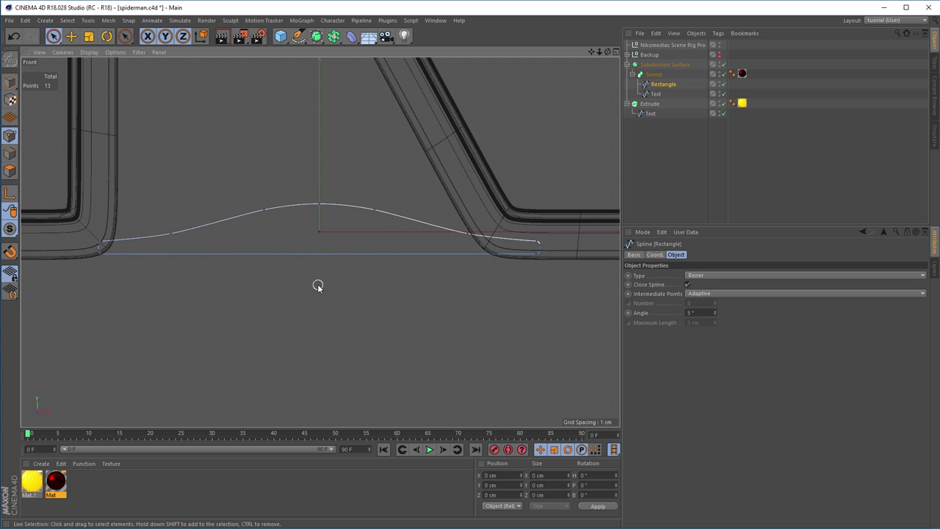
# Subdivide the bottom edge between its two endpoints with 3 subdivisions
pyautogui.click(104, 254)
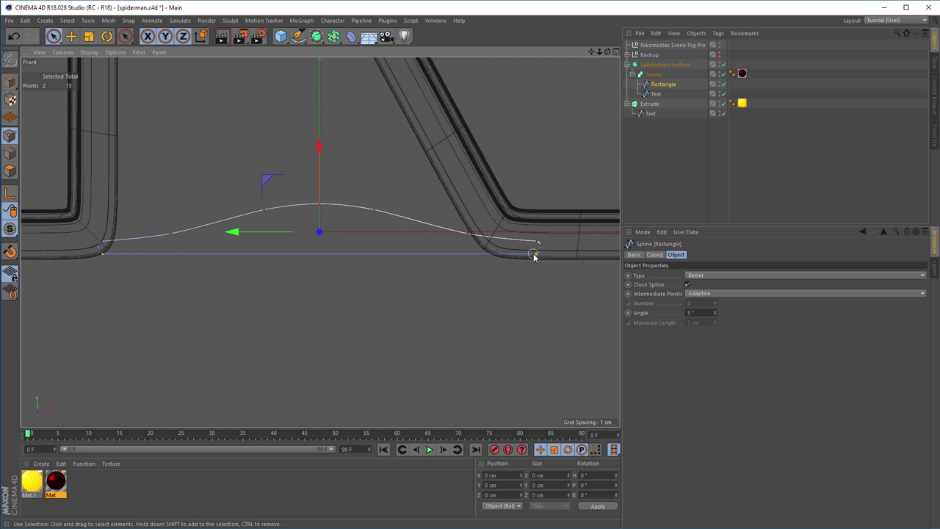
pyautogui.rightClick(520, 381)
pyautogui.click(647, 511)
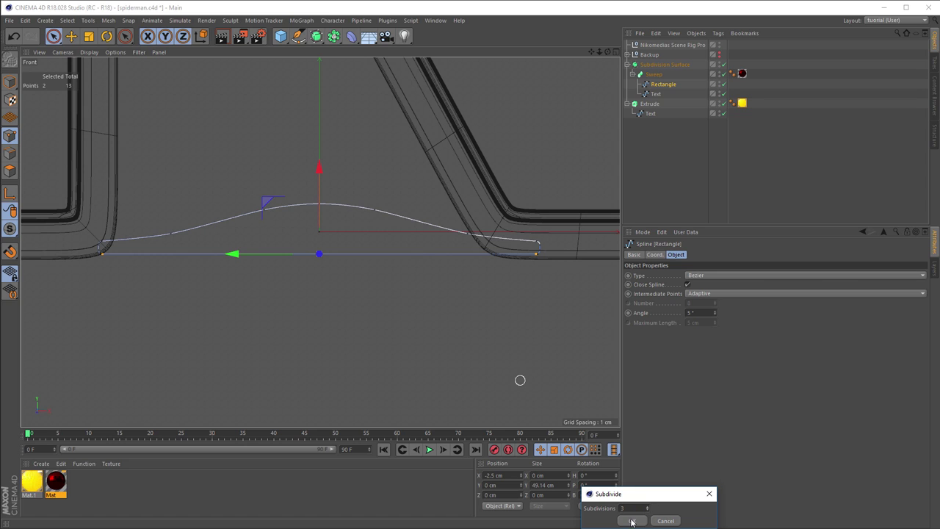
pyautogui.click(632, 521)
pyautogui.click(217, 268)
pyautogui.hotkey('ctrl', 'z')
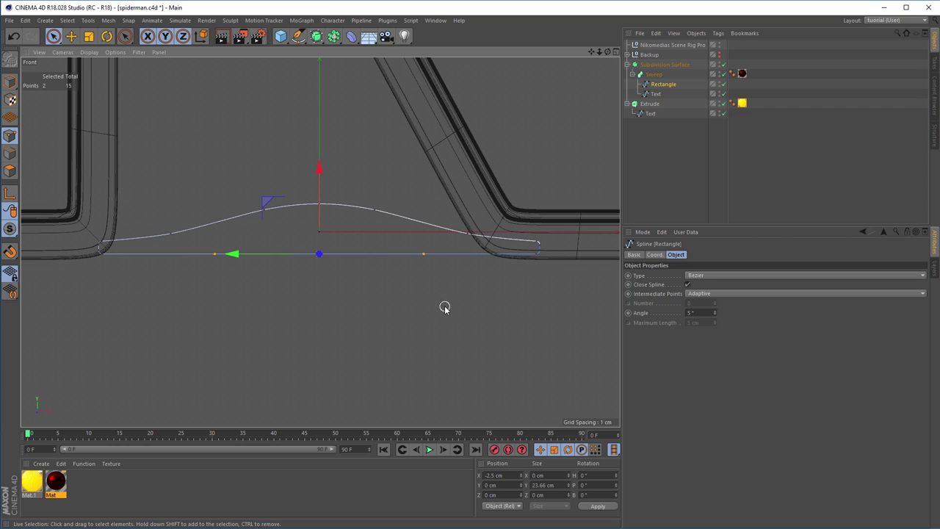
pyautogui.press('t')
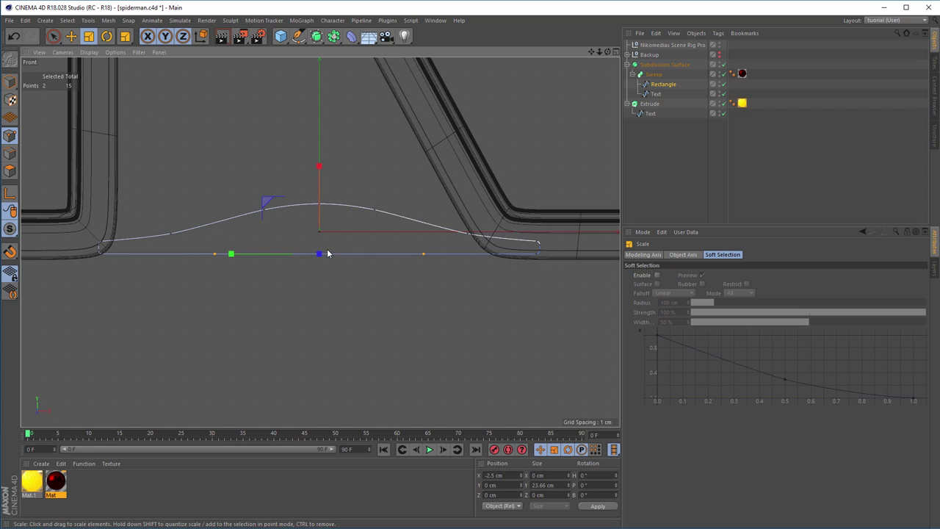
# Scale the two selected bottom points apart and check the result in the four views
pyautogui.scroll(2, 327, 253)
pyautogui.moveTo(232, 258); pyautogui.dragTo(185, 274)
pyautogui.middleClick(186, 274)
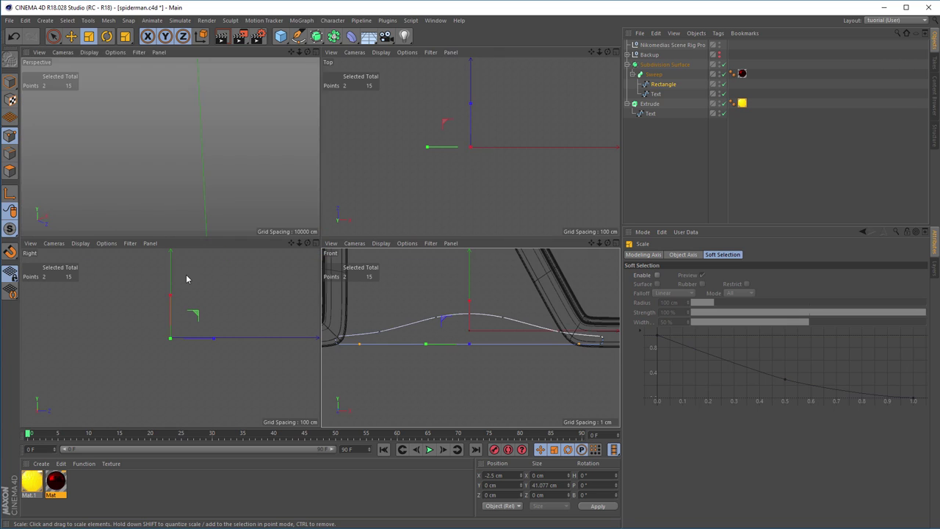
pyautogui.middleClick(198, 207)
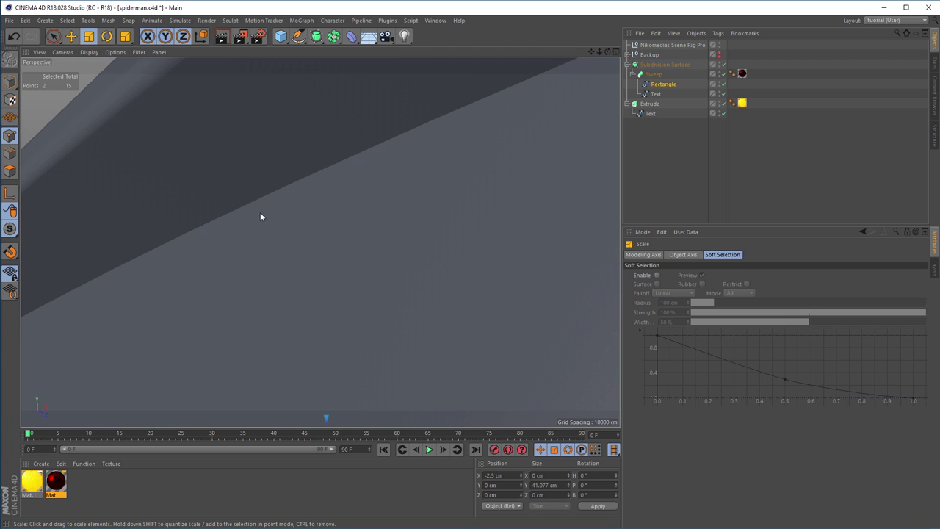
pyautogui.middleClick(279, 224)
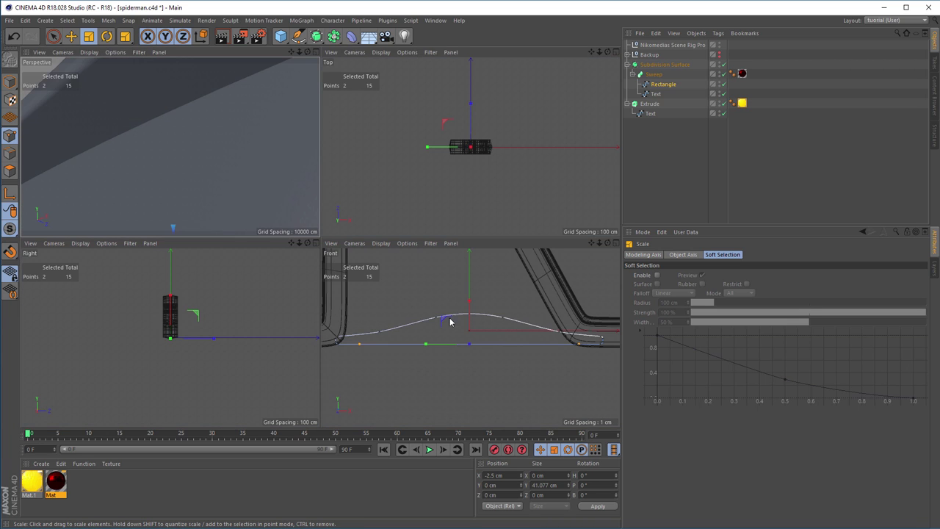
# Subdivide again, then scale apart and slightly raise two bottom-edge points
pyautogui.rightClick(471, 359)
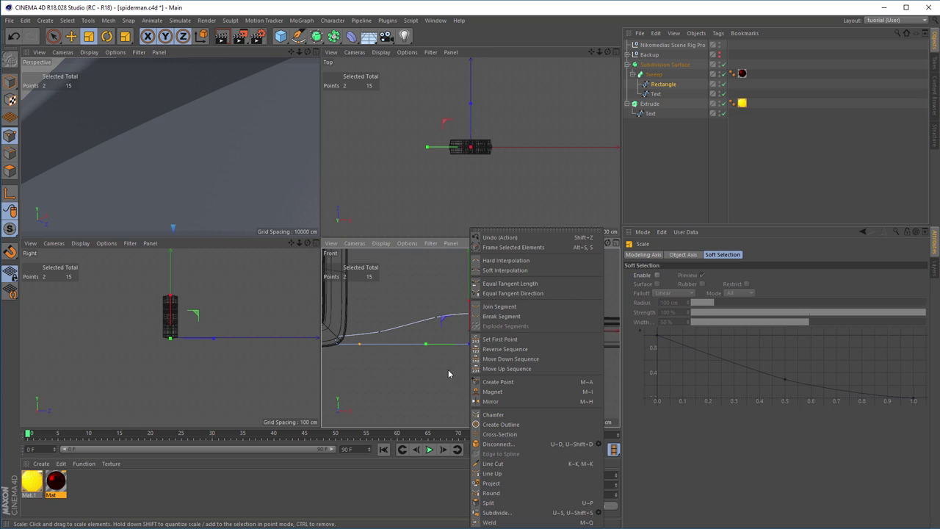
pyautogui.click(520, 512)
pyautogui.click(465, 405)
pyautogui.press('9')
pyautogui.click(420, 345)
pyautogui.keyDown('shift'); pyautogui.click(521, 343); pyautogui.keyUp('shift')
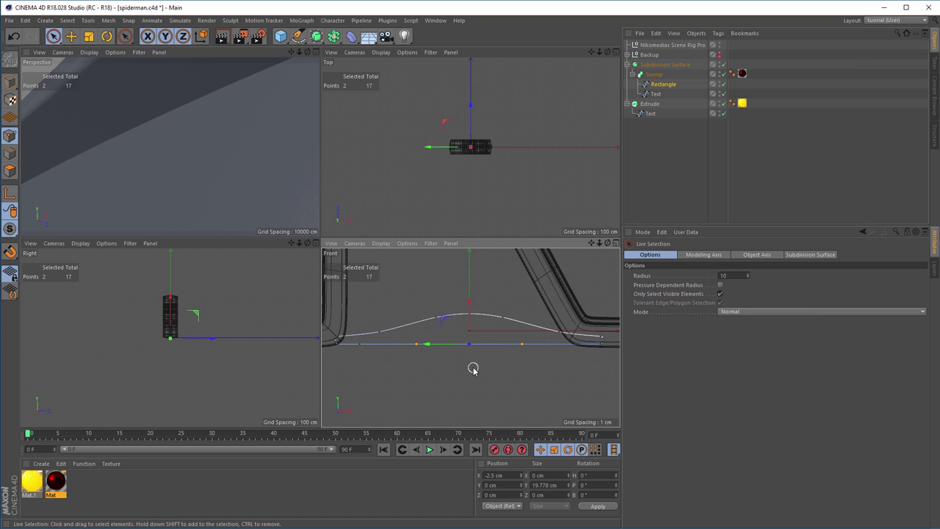
pyautogui.press('t')
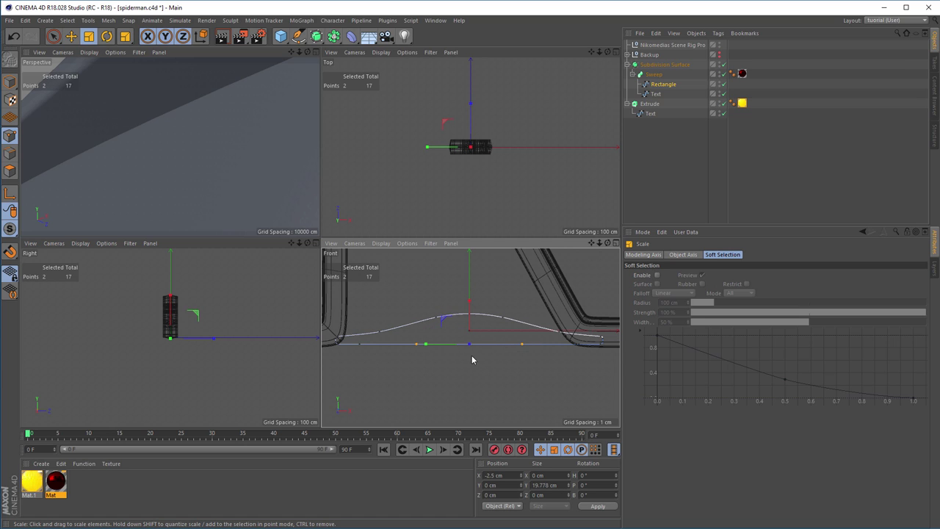
pyautogui.moveTo(428, 346); pyautogui.dragTo(390, 356)
pyautogui.press('e')
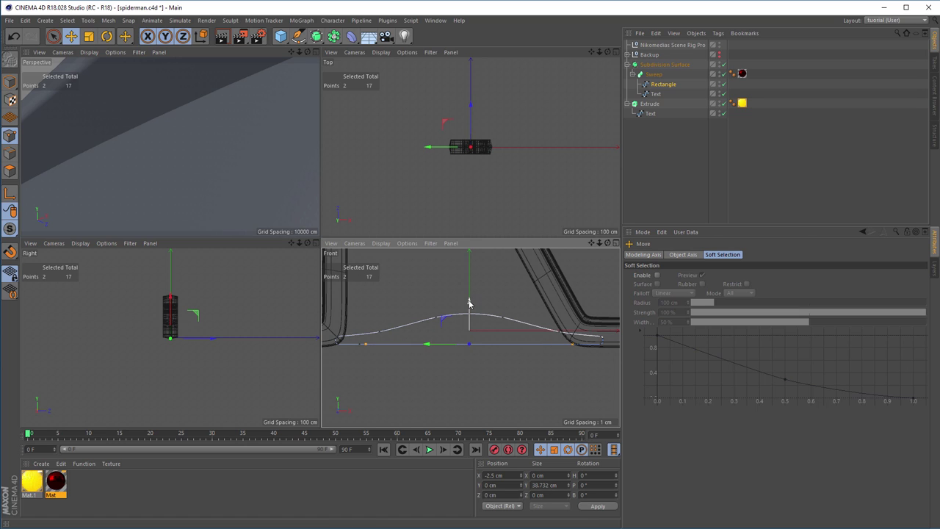
pyautogui.moveTo(469, 302); pyautogui.dragTo(469, 300)
pyautogui.press('t')
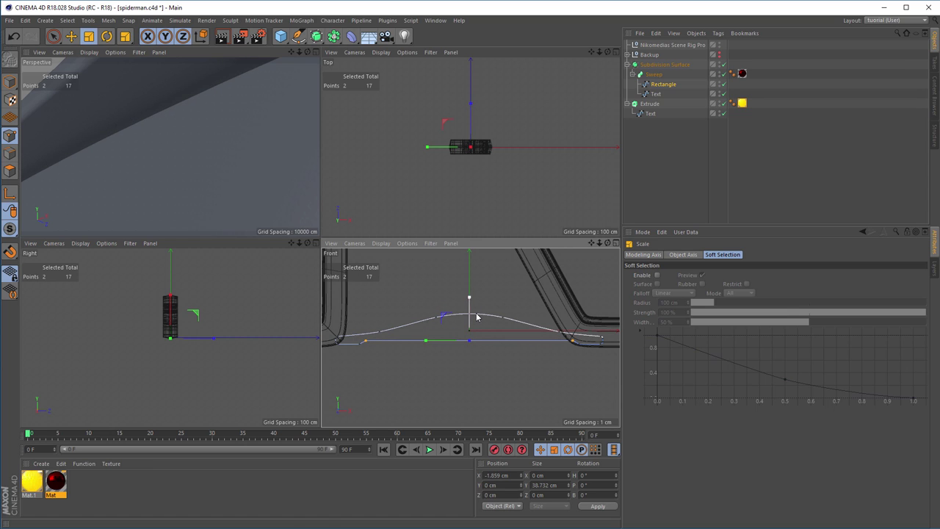
pyautogui.moveTo(426, 343); pyautogui.dragTo(425, 343)
# Select the four bottom points and scale them to about 98.85%
pyautogui.click(375, 354)
pyautogui.press('9')
pyautogui.click(365, 342)
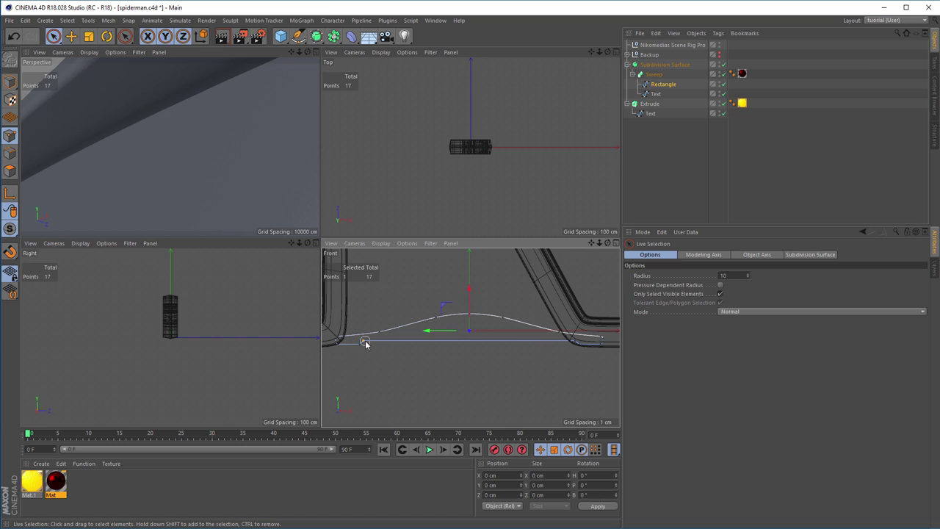
pyautogui.keyDown('shift'); pyautogui.click(573, 341); pyautogui.keyUp('shift')
pyautogui.keyDown('shift'); pyautogui.click(579, 350); pyautogui.keyUp('shift')
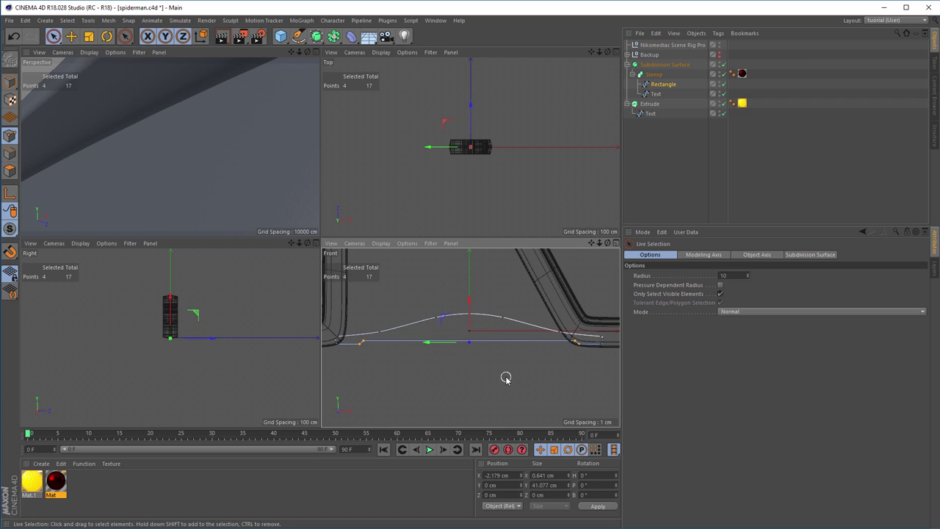
pyautogui.press('t')
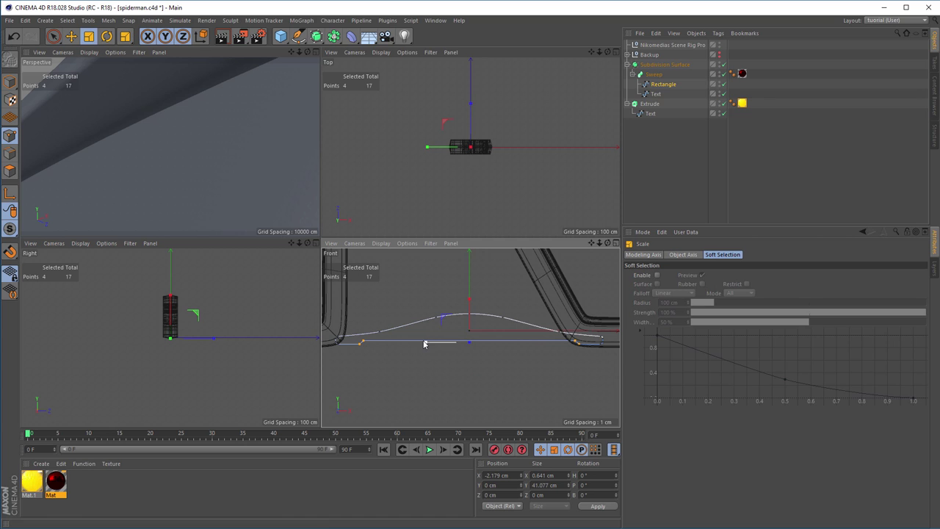
pyautogui.moveTo(426, 338); pyautogui.dragTo(433, 351)
# Chamfer the four selected profile points with a 0.56 cm radius
pyautogui.scroll(2, 359, 351)
pyautogui.scroll(2, 390, 349)
pyautogui.rightClick(396, 357)
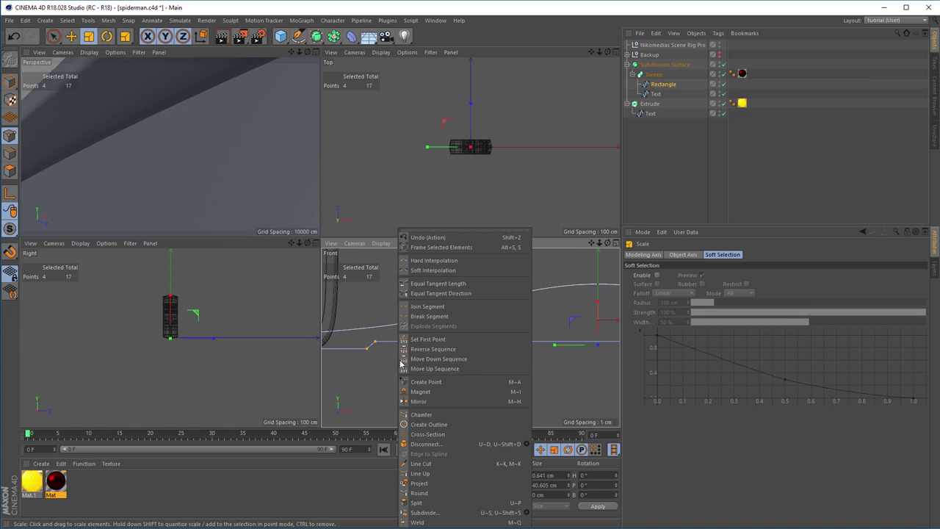
pyautogui.click(435, 415)
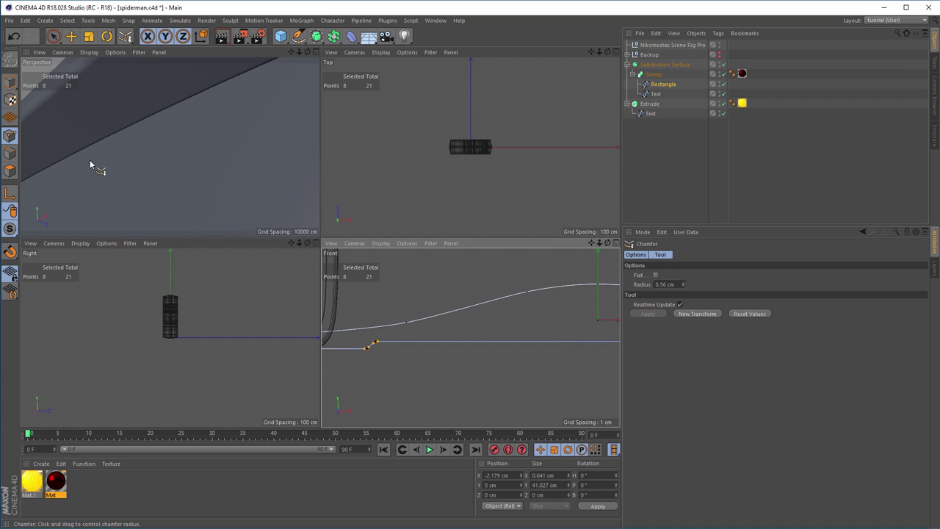
# Maximise the Perspective view and orbit to inspect the chamfered rim and the D's hole
pyautogui.middleClick(230, 176)
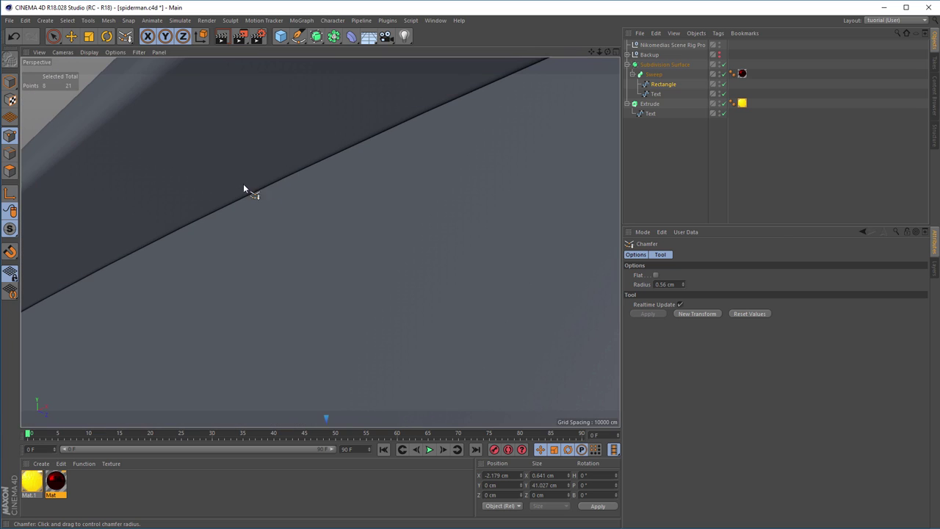
pyautogui.keyDown('alt'); pyautogui.moveTo(338, 214); pyautogui.dragTo(295, 221); pyautogui.keyUp('alt')
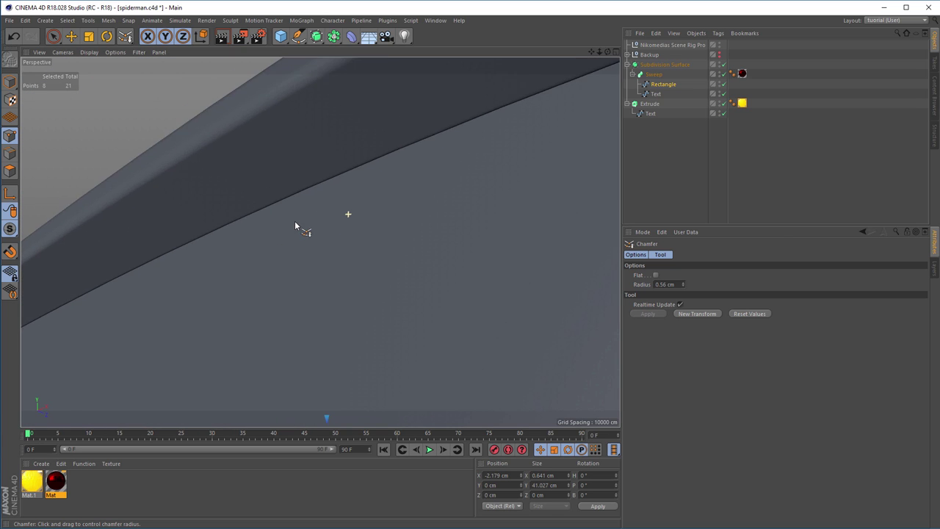
pyautogui.scroll(-5, 180, 241)
pyautogui.keyDown('alt'); pyautogui.moveTo(180, 241); pyautogui.dragTo(227, 248); pyautogui.keyUp('alt')
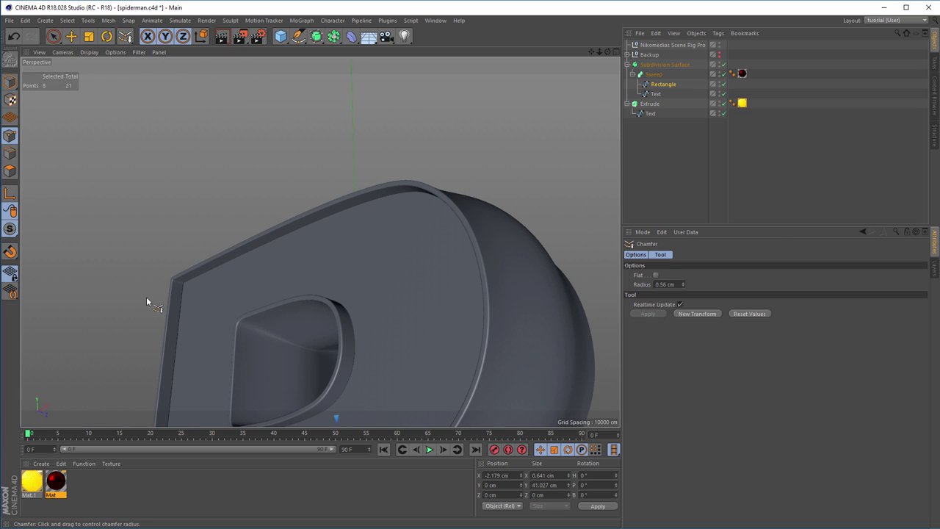
pyautogui.scroll(4, 184, 303)
pyautogui.keyDown('alt'); pyautogui.moveTo(195, 307); pyautogui.dragTo(175, 306); pyautogui.keyUp('alt')
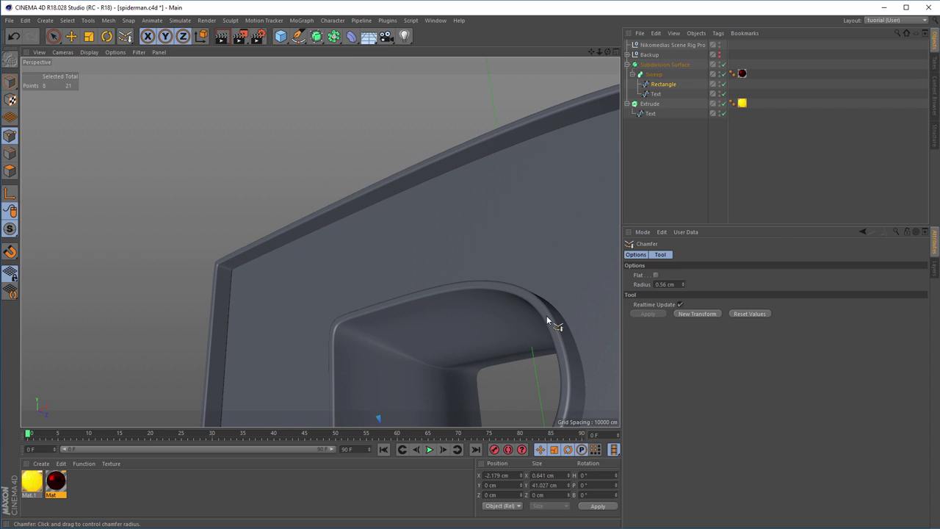
pyautogui.keyDown('alt'); pyautogui.moveTo(552, 306); pyautogui.dragTo(385, 201); pyautogui.keyUp('alt')
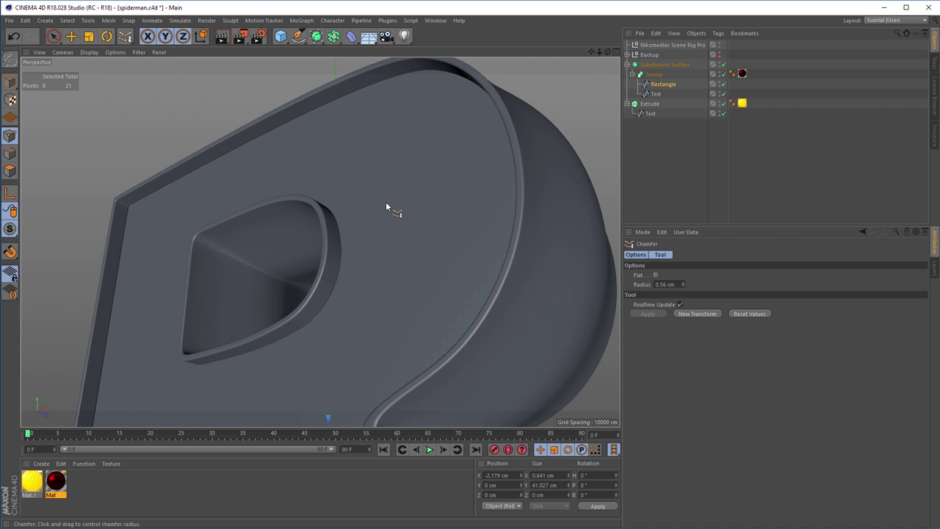
# Review the latest honeycomb D render in an enlarged Picture Viewer
pyautogui.hotkey('shift', 'F6')
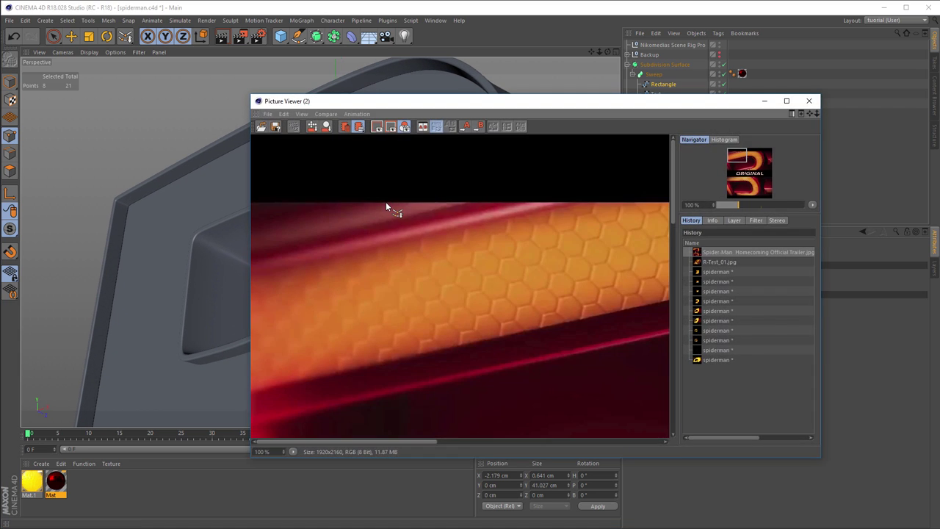
pyautogui.click(739, 360)
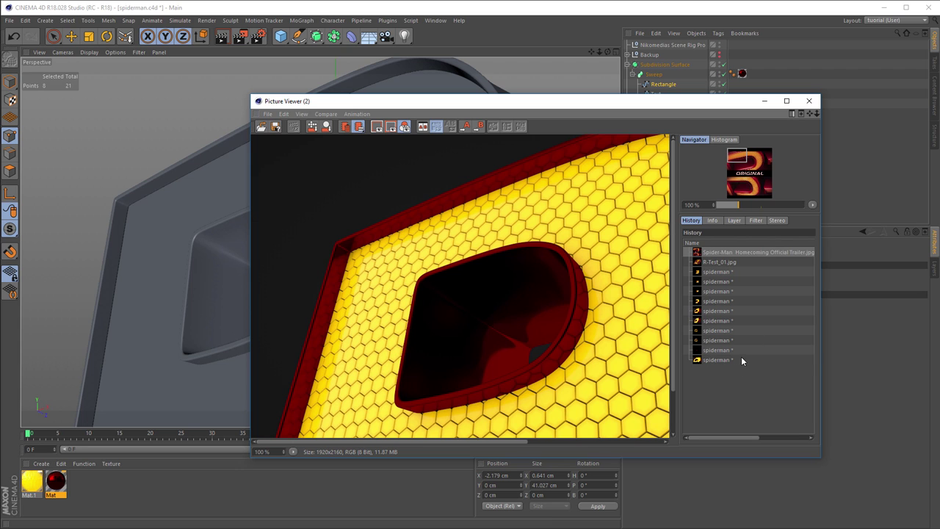
pyautogui.moveTo(540, 103); pyautogui.dragTo(643, 51)
pyautogui.moveTo(352, 406); pyautogui.dragTo(100, 476)
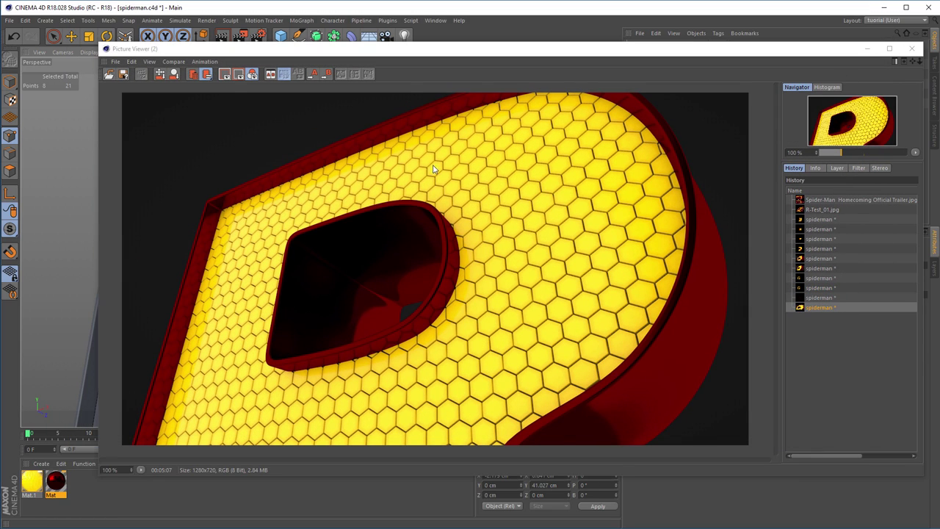
pyautogui.moveTo(530, 49); pyautogui.dragTo(518, 87)
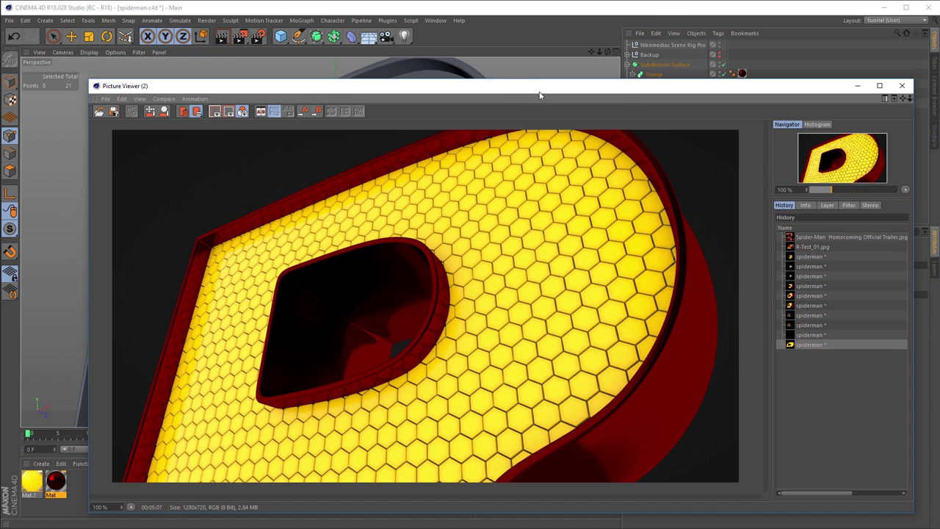
# Make the Nikomedias Scene Rig Pro camera the active viewpoint
pyautogui.click(858, 87)
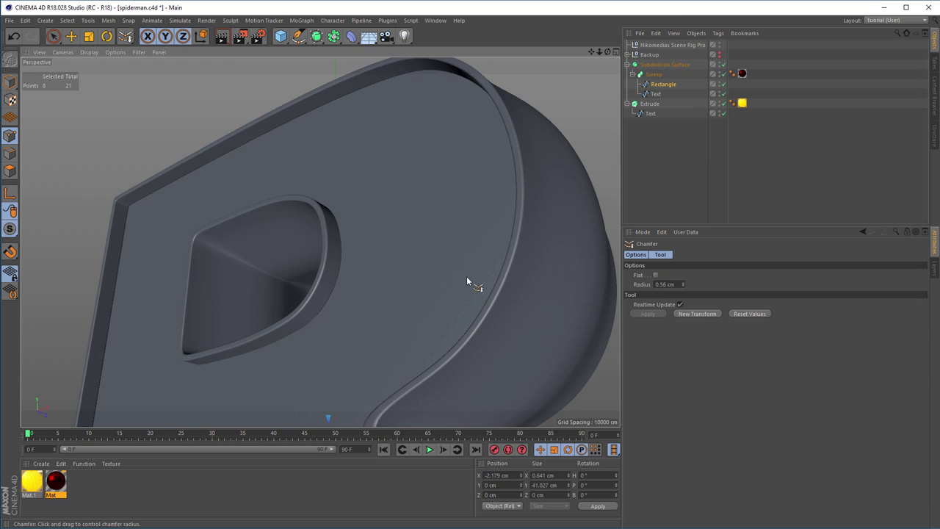
pyautogui.click(664, 46)
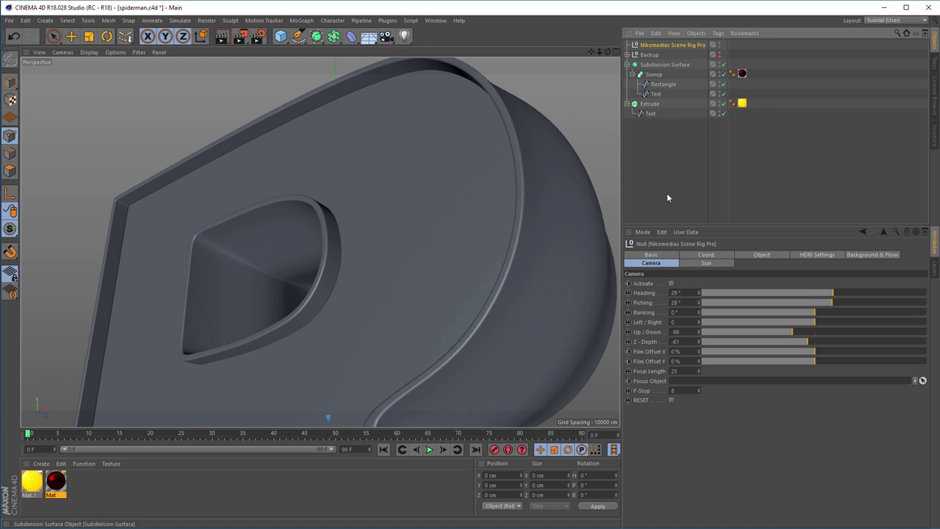
pyautogui.click(670, 283)
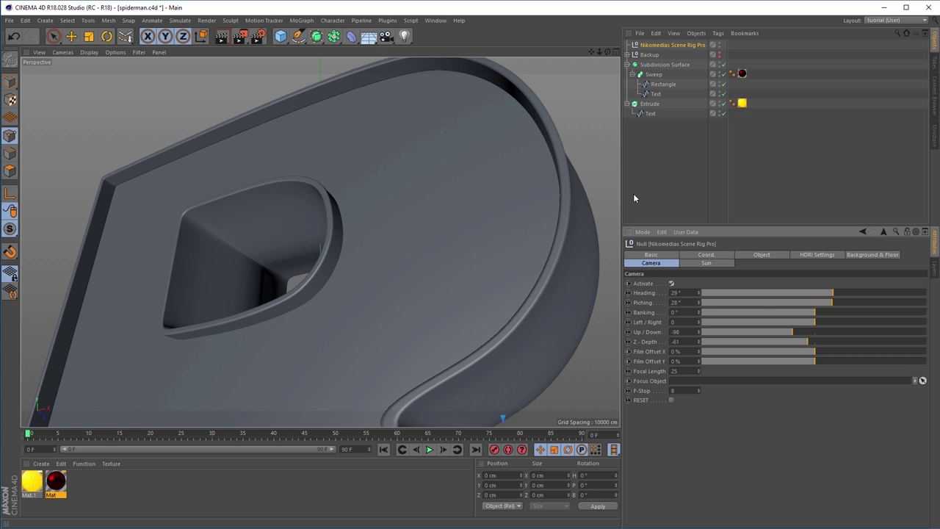
# Render from the rig camera and compare it against the previous render in History
pyautogui.hotkey('shift', 'r')
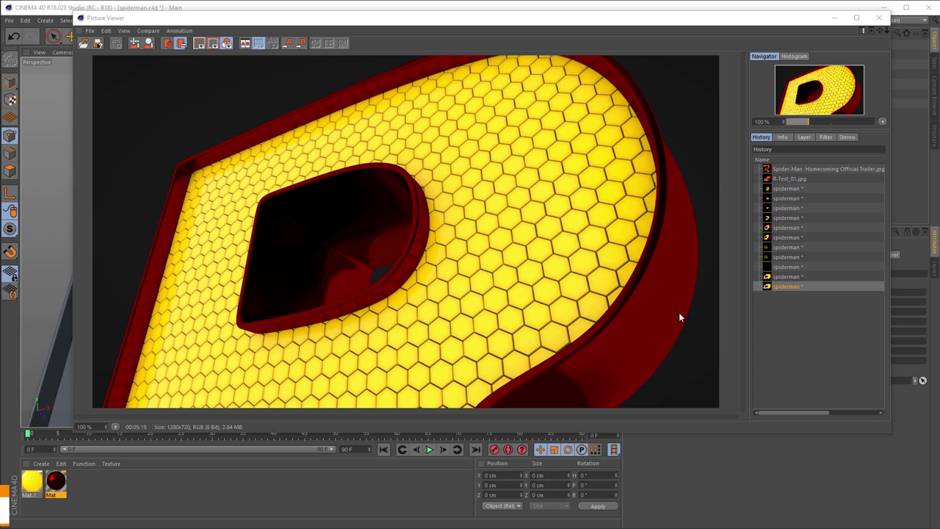
pyautogui.click(780, 278)
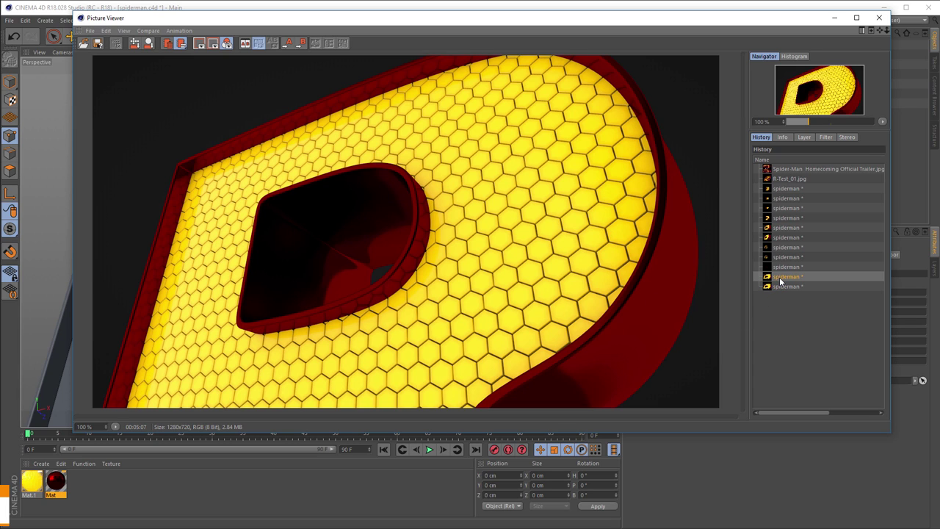
pyautogui.click(781, 288)
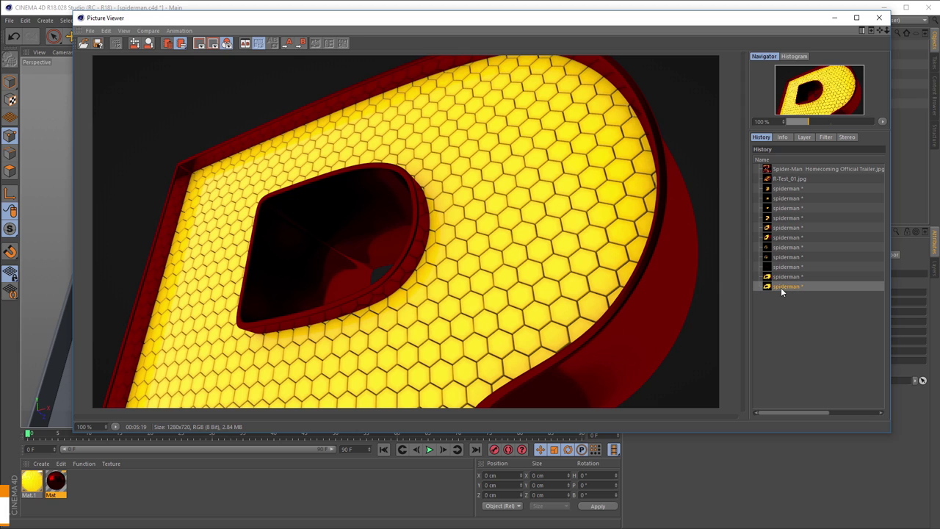
pyautogui.click(784, 279)
pyautogui.click(784, 288)
pyautogui.click(784, 278)
pyautogui.click(785, 288)
pyautogui.click(784, 279)
pyautogui.click(784, 288)
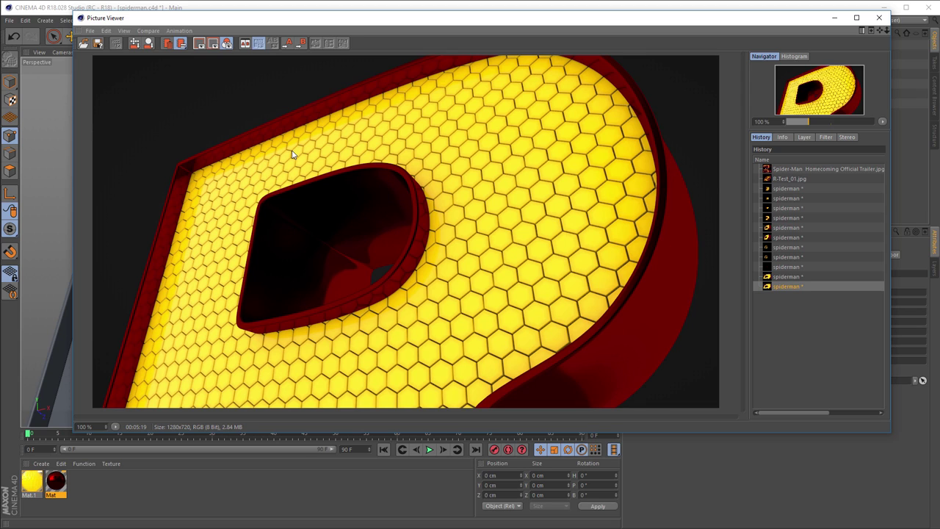
# Copy the rendered image from the Picture Viewer and switch to Photoshop
pyautogui.click(91, 31)
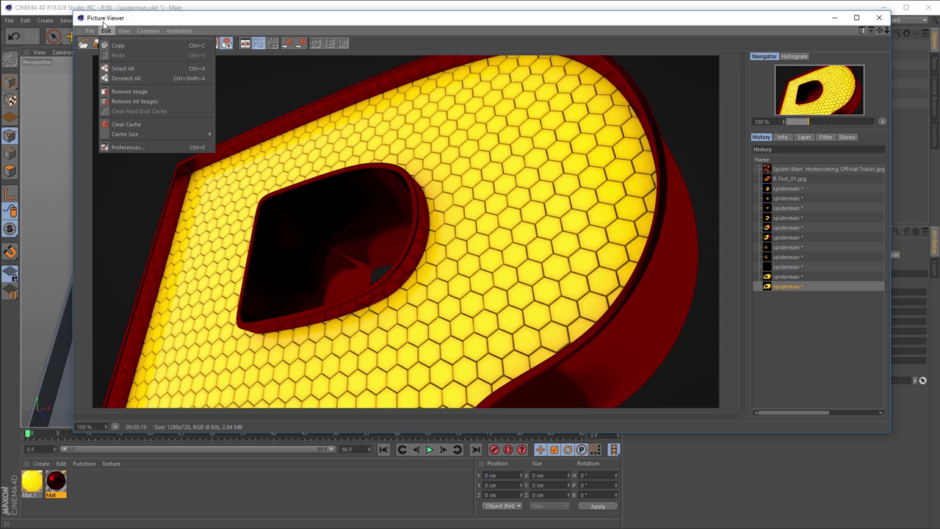
pyautogui.click(105, 23)
pyautogui.click(106, 31)
pyautogui.press('Escape')
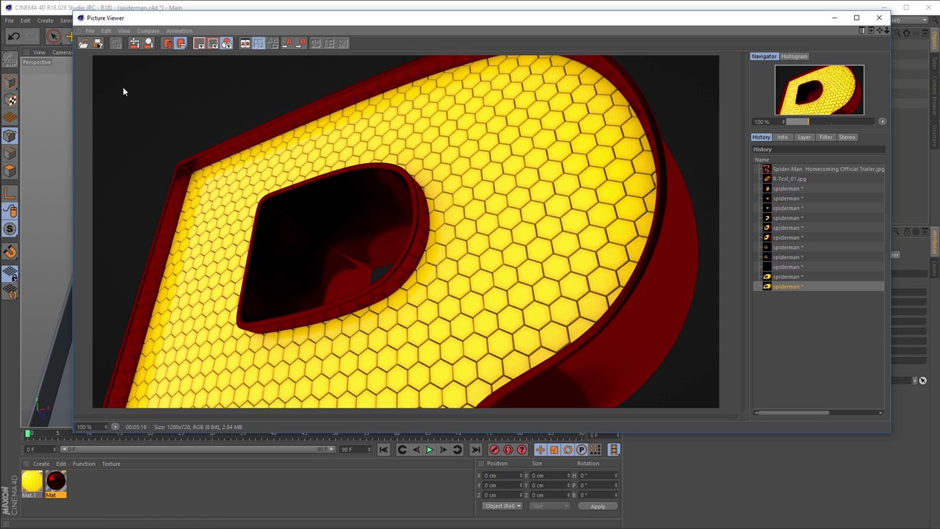
pyautogui.hotkey('alt', 'Tab')
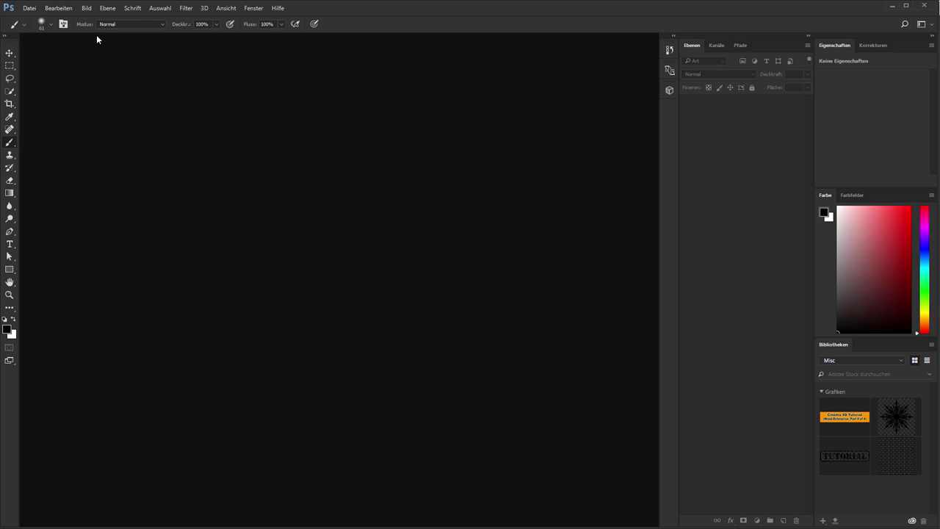
# Create a 1280×720 clipboard-sized document, paste the render, and convert Ebene 1 to a smart object
pyautogui.click(31, 11)
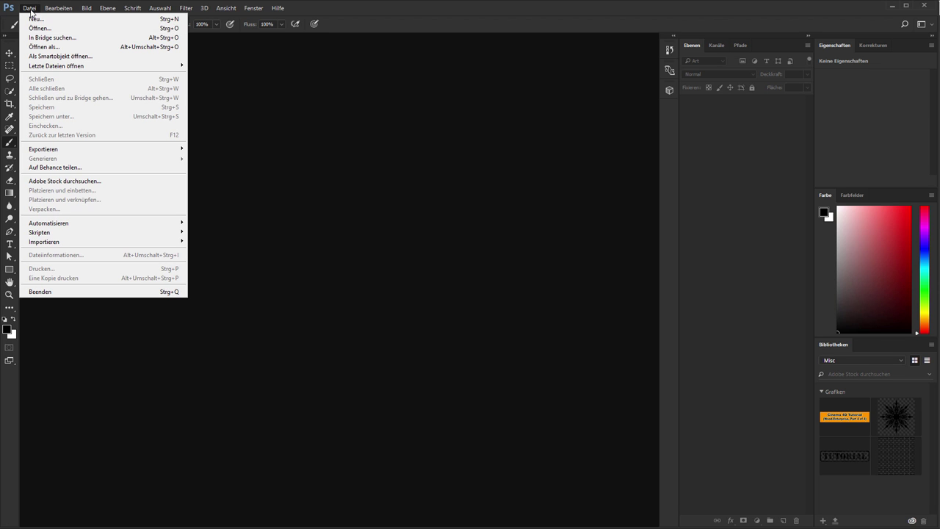
pyautogui.click(36, 20)
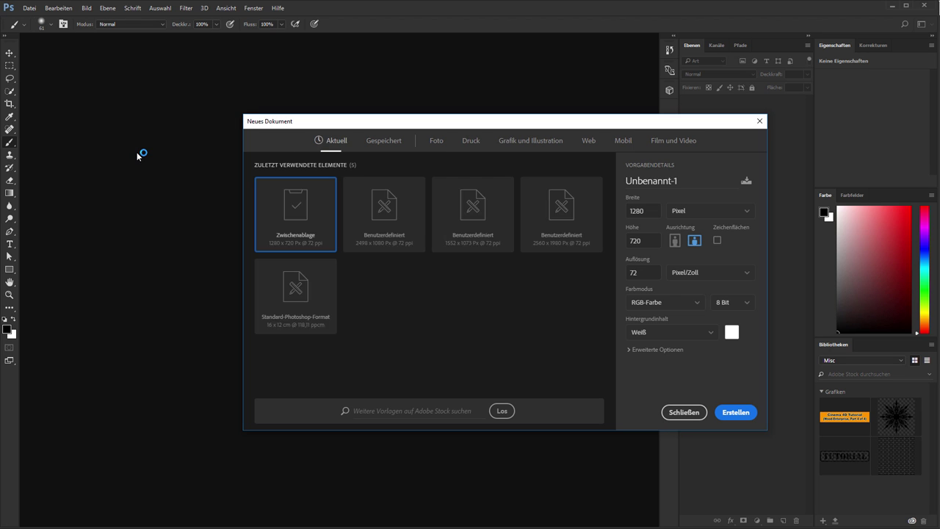
pyautogui.doubleClick(299, 210)
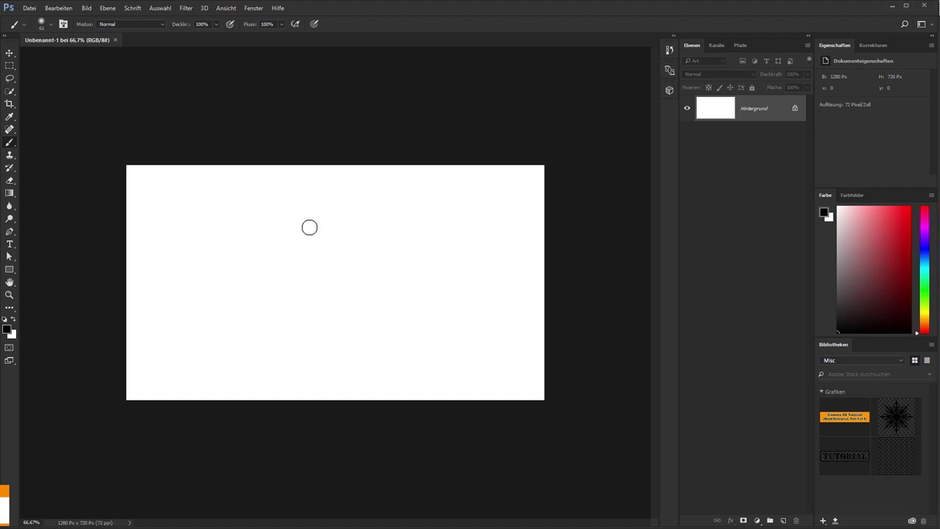
pyautogui.moveTo(309, 228); pyautogui.dragTo(310, 230)
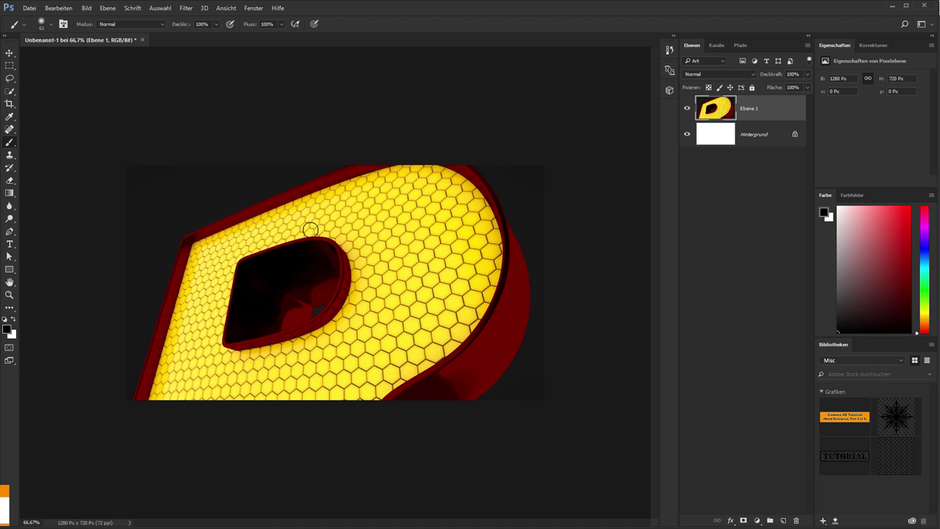
pyautogui.keyDown('alt'); pyautogui.scroll(3, 345, 260); pyautogui.keyUp('alt')
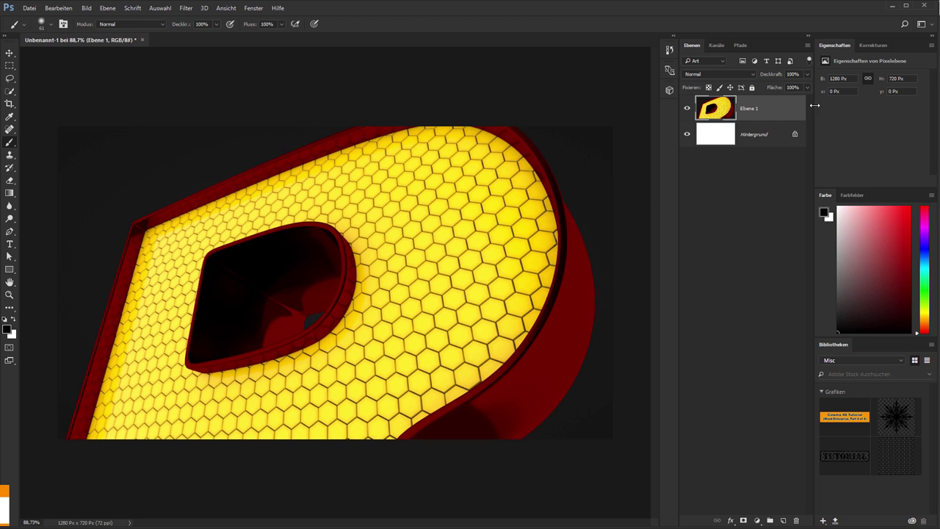
pyautogui.rightClick(770, 108)
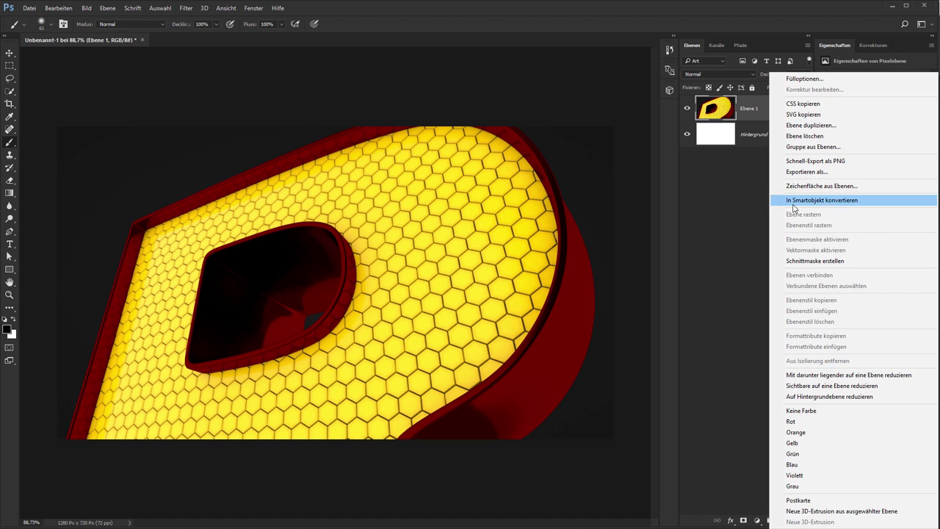
pyautogui.click(794, 200)
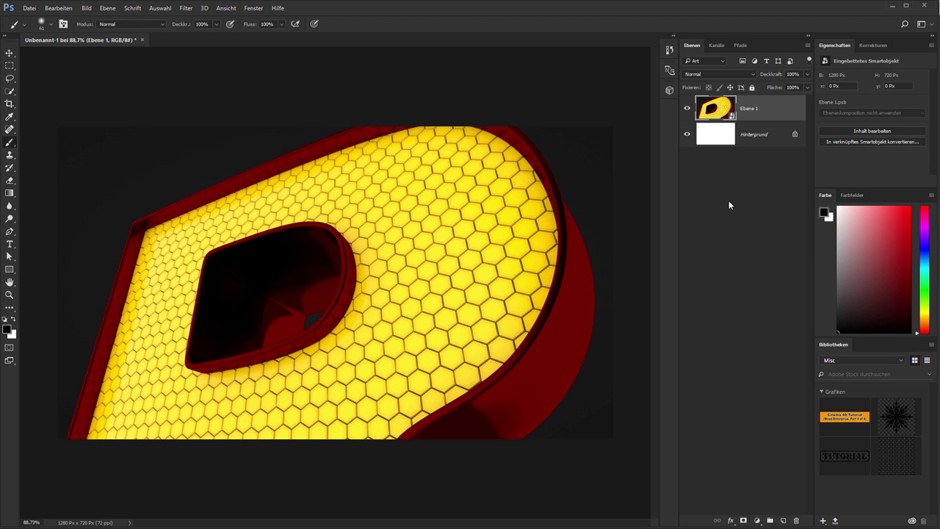
# Apply Camera Raw at 100% preview with Klarheit +100, Dynamik +38 and Sättigung +16
pyautogui.hotkey('ctrl', 'shift', 'a')
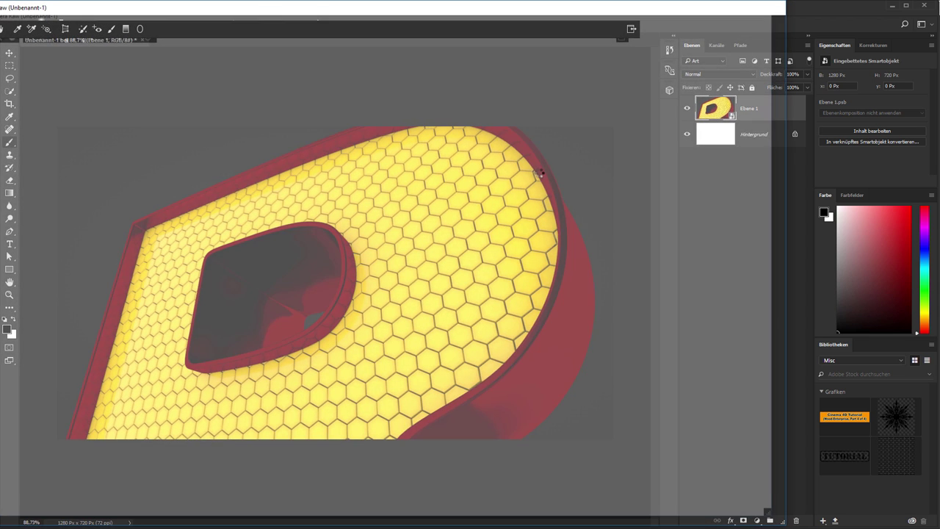
pyautogui.doubleClick(572, 18)
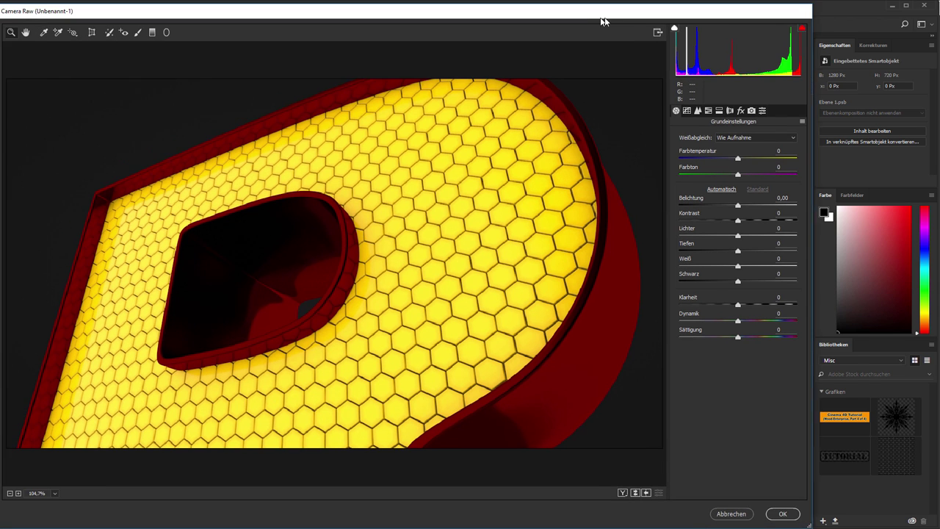
pyautogui.moveTo(600, 22); pyautogui.dragTo(640, 21)
pyautogui.moveTo(639, 15); pyautogui.dragTo(639, 16)
pyautogui.rightClick(613, 218)
pyautogui.click(639, 208)
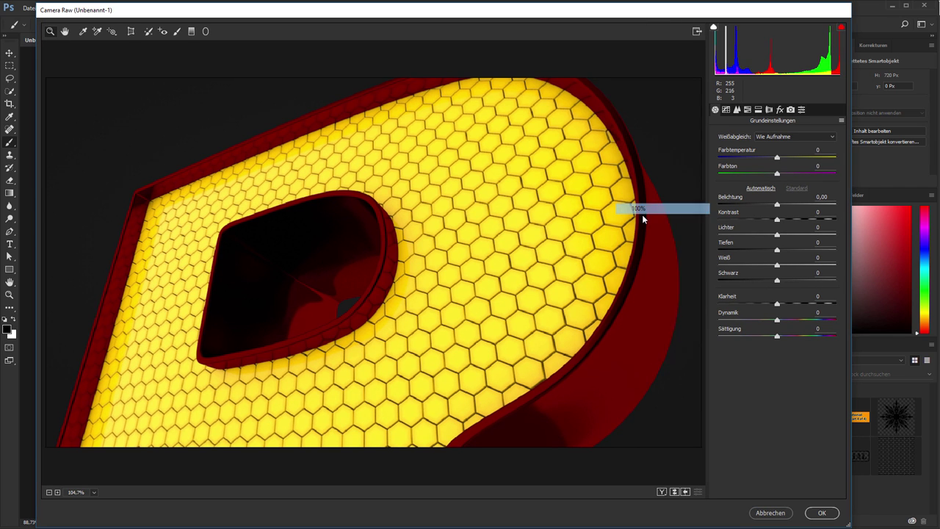
pyautogui.moveTo(731, 300); pyautogui.dragTo(801, 302)
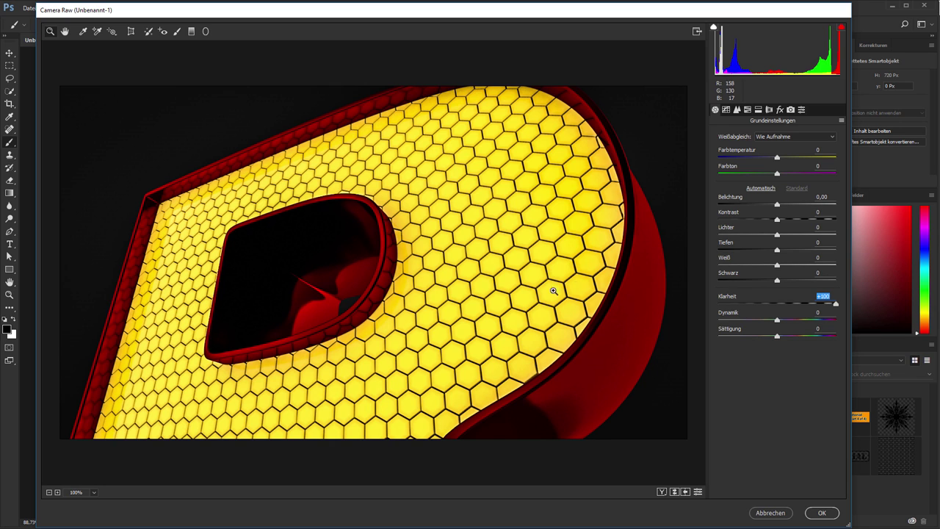
pyautogui.moveTo(729, 314); pyautogui.dragTo(744, 331)
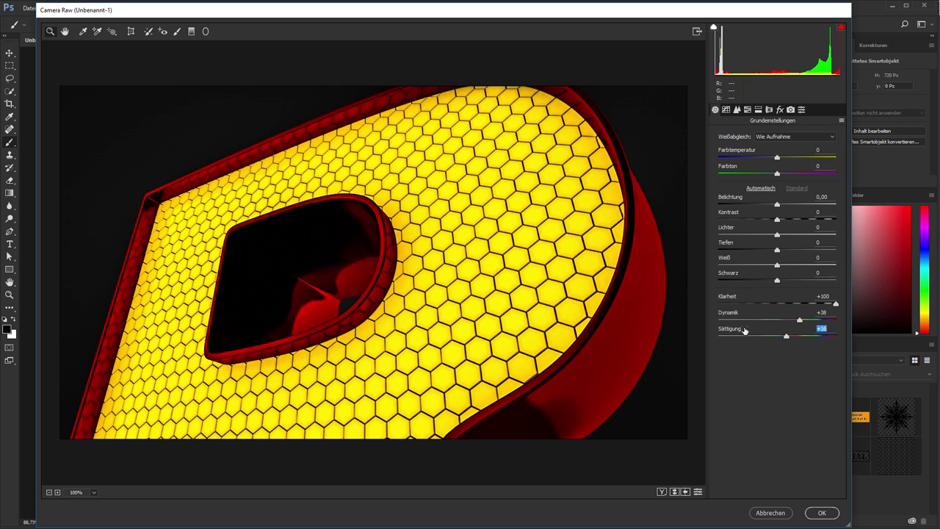
pyautogui.click(825, 513)
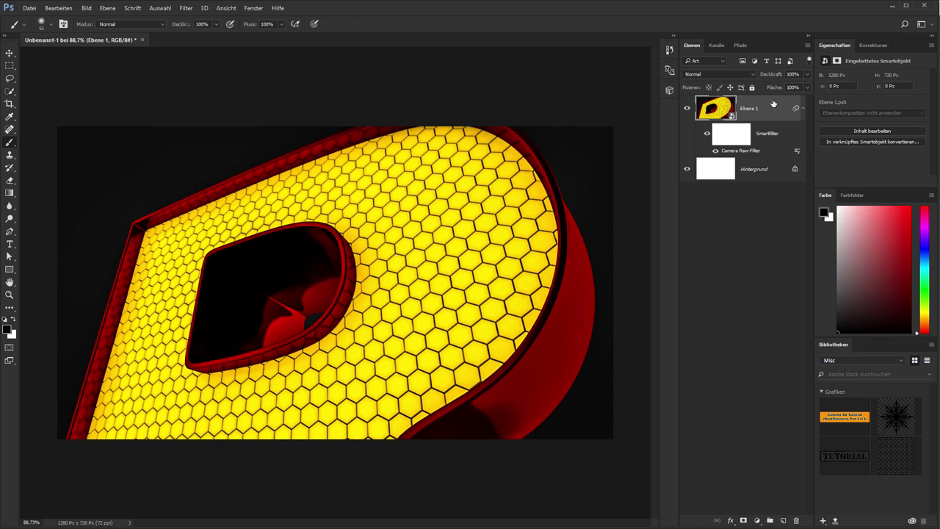
# Stamp all visible layers into Ebene 2 and convert it to a smart object
pyautogui.hotkey('ctrl', 'shift', 'alt', 'e')
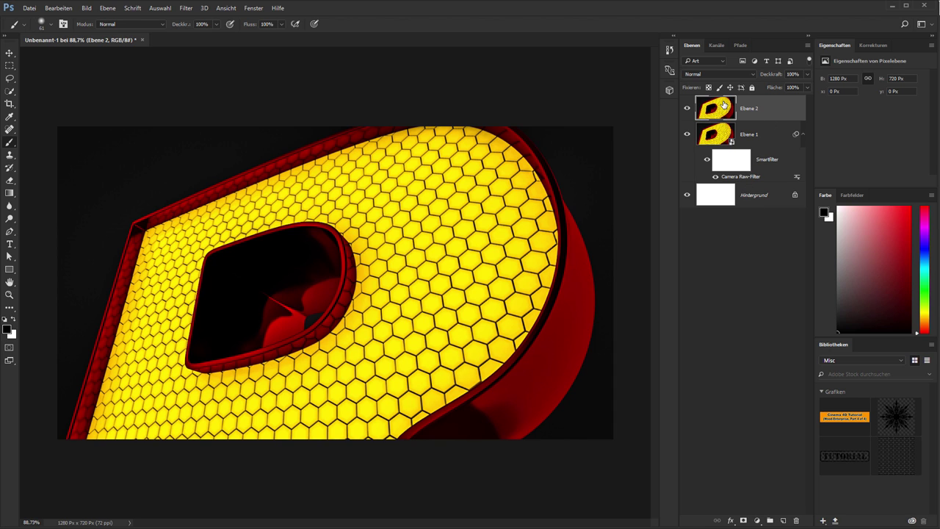
pyautogui.rightClick(778, 117)
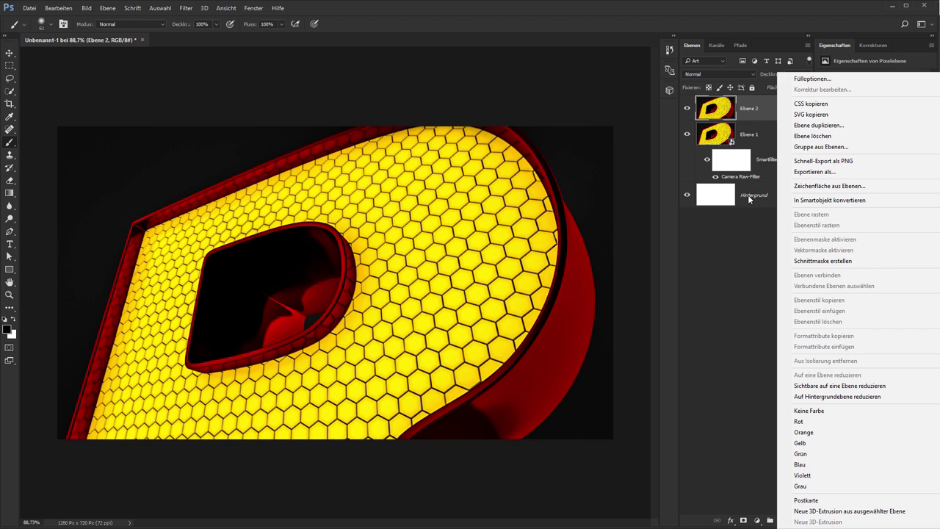
pyautogui.click(819, 200)
# Launch Color Efex Pro 4 from the Nik Collection filters on Ebene 2
pyautogui.click(185, 8)
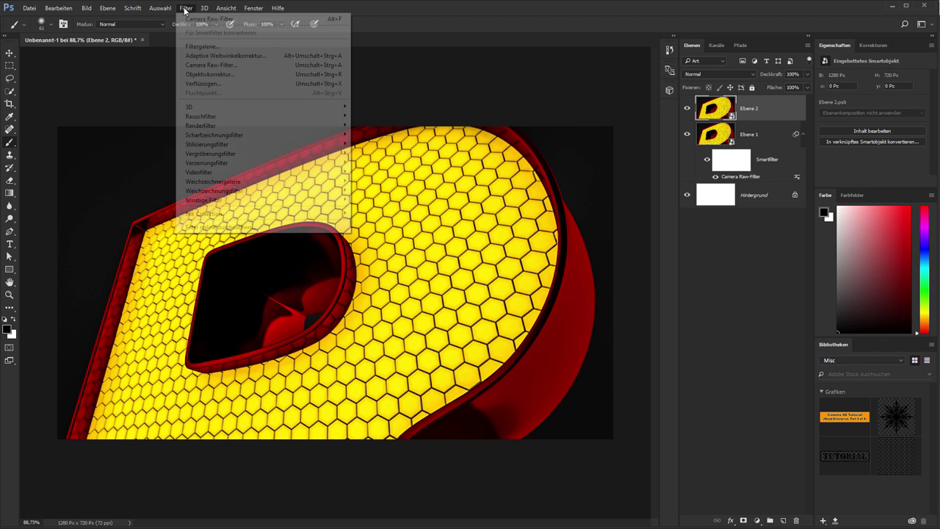
pyautogui.moveTo(237, 213)
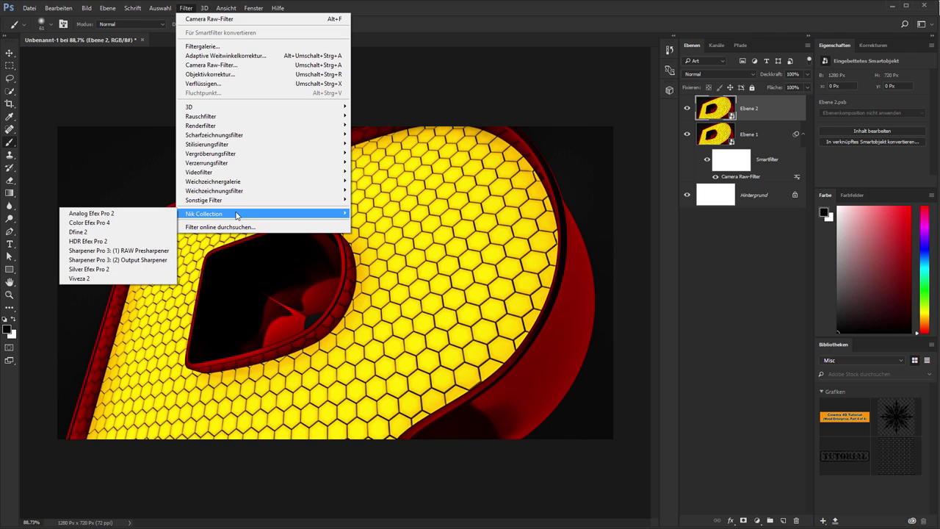
pyautogui.click(117, 227)
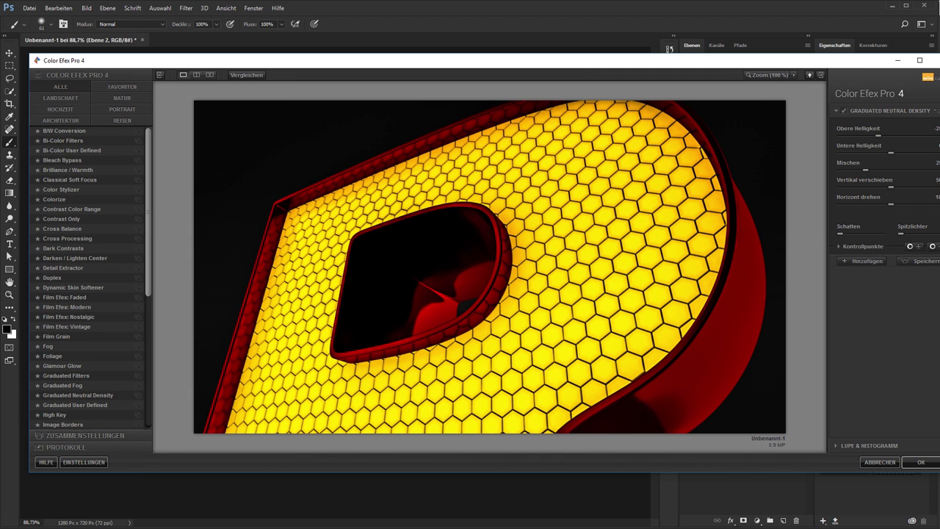
# Narrow the Color Efex Pro window and try Detail Extractor, toggling it on and off to compare
pyautogui.moveTo(939, 172); pyautogui.dragTo(881, 172)
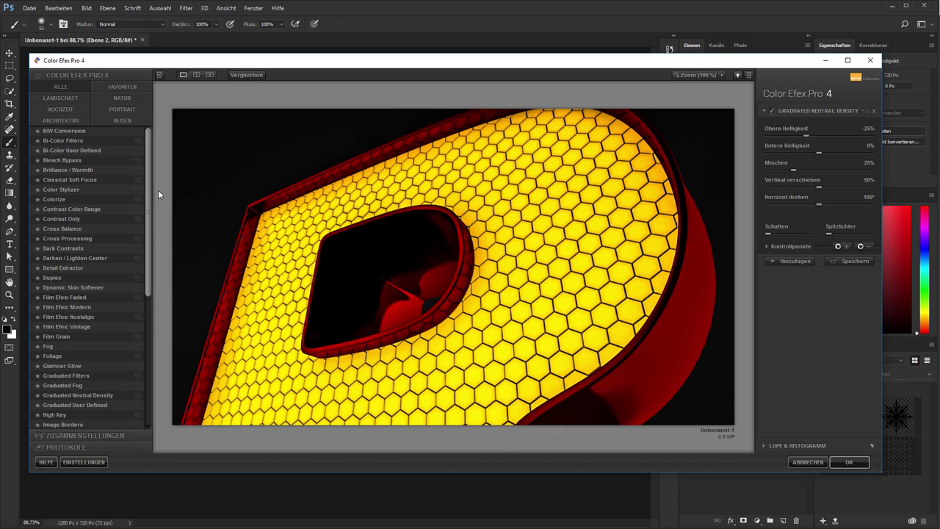
pyautogui.scroll(-2, 148, 175)
pyautogui.scroll(3, 147, 157)
pyautogui.click(59, 267)
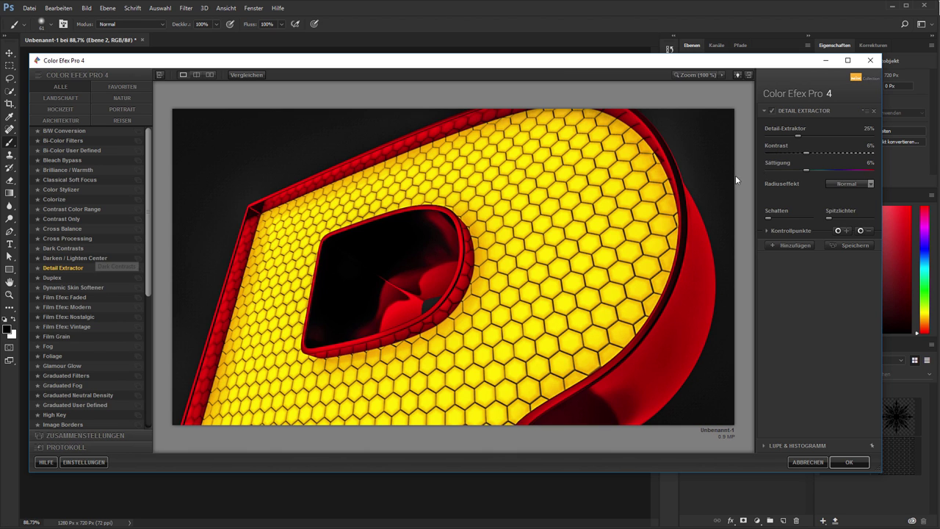
pyautogui.click(770, 111)
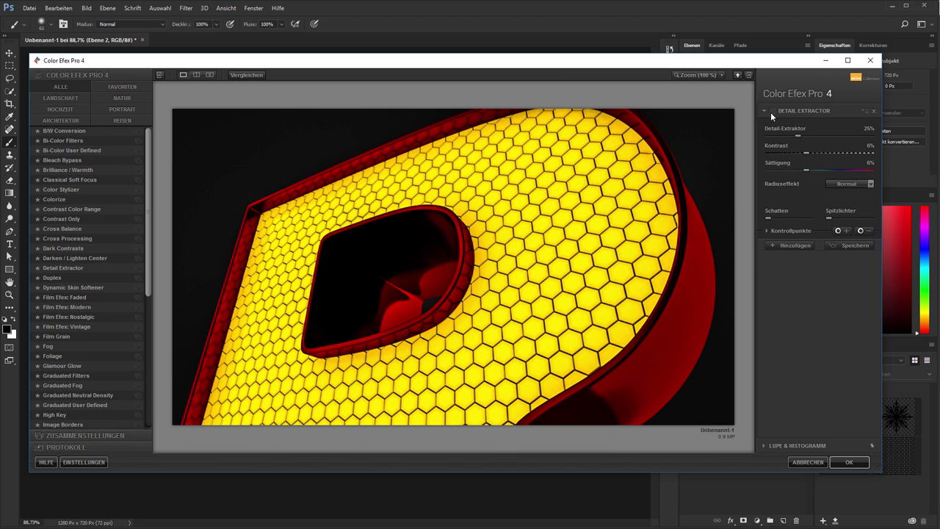
pyautogui.click(770, 111)
pyautogui.click(770, 111)
pyautogui.click(770, 111)
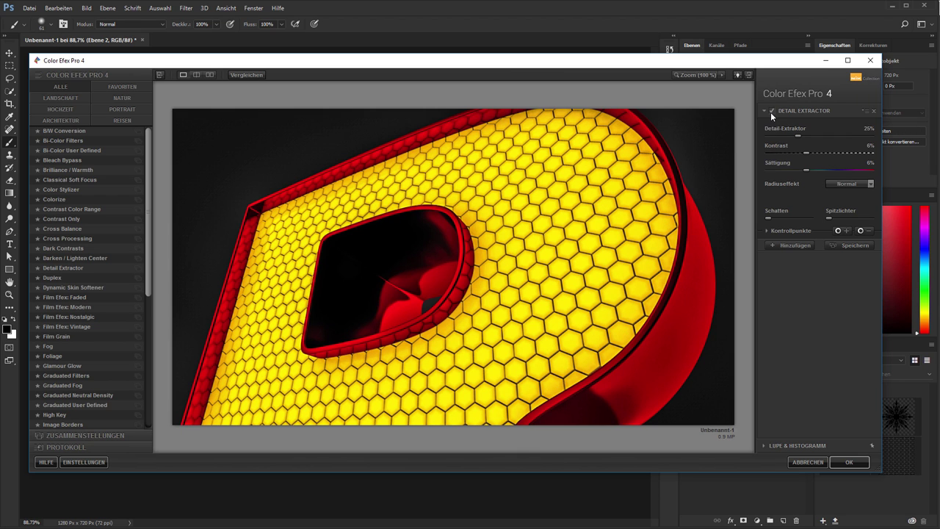
# Set the Detail Extractor strength to 10% and compare the image with and without it
pyautogui.click(867, 129)
pyautogui.write('10')
pyautogui.press('Return')
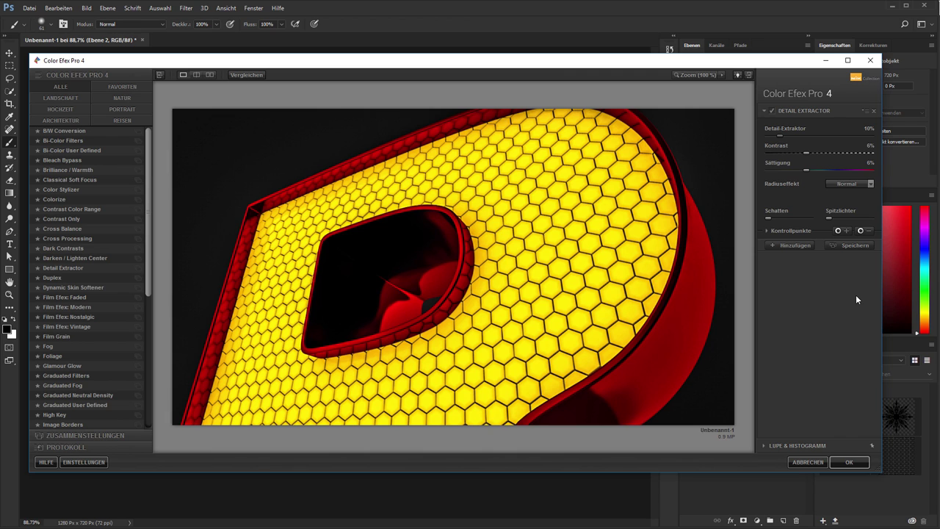
pyautogui.click(771, 108)
pyautogui.click(771, 108)
pyautogui.click(770, 108)
pyautogui.click(770, 108)
pyautogui.click(771, 108)
pyautogui.click(770, 108)
pyautogui.click(770, 108)
pyautogui.click(771, 110)
# Switch to Darken / Lighten Center, compare it on and off, and add a second filter slot
pyautogui.click(84, 258)
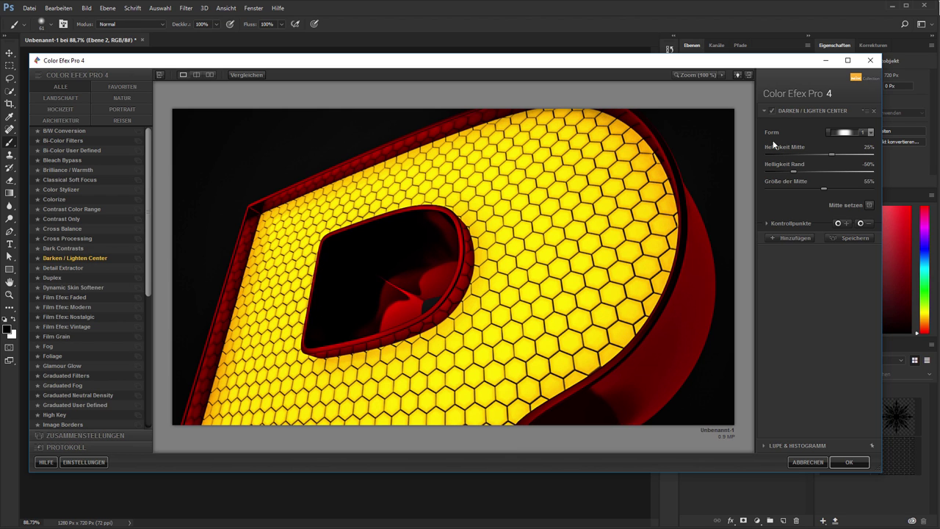
pyautogui.click(771, 110)
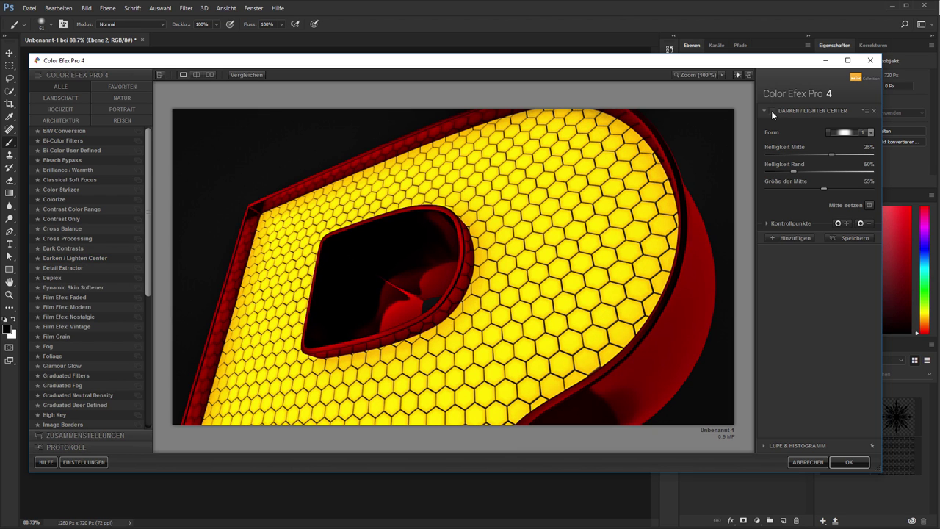
pyautogui.click(771, 110)
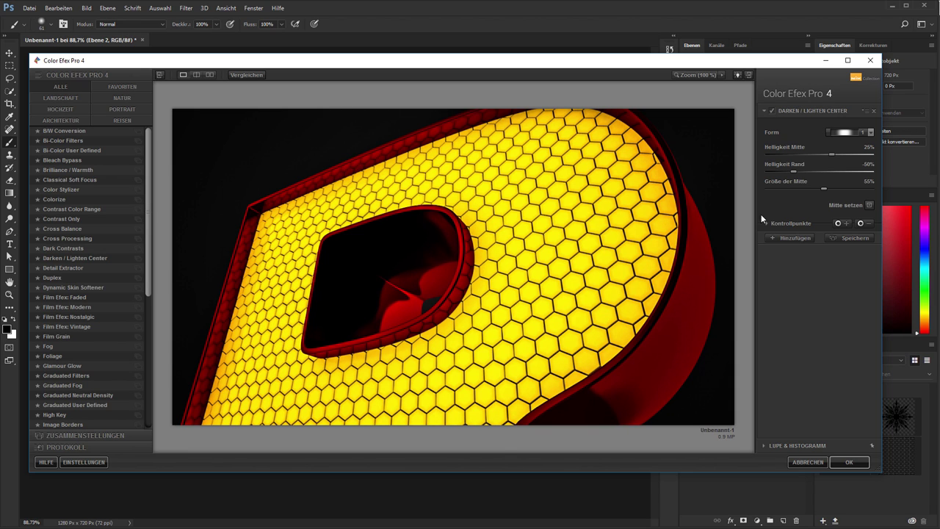
pyautogui.click(784, 238)
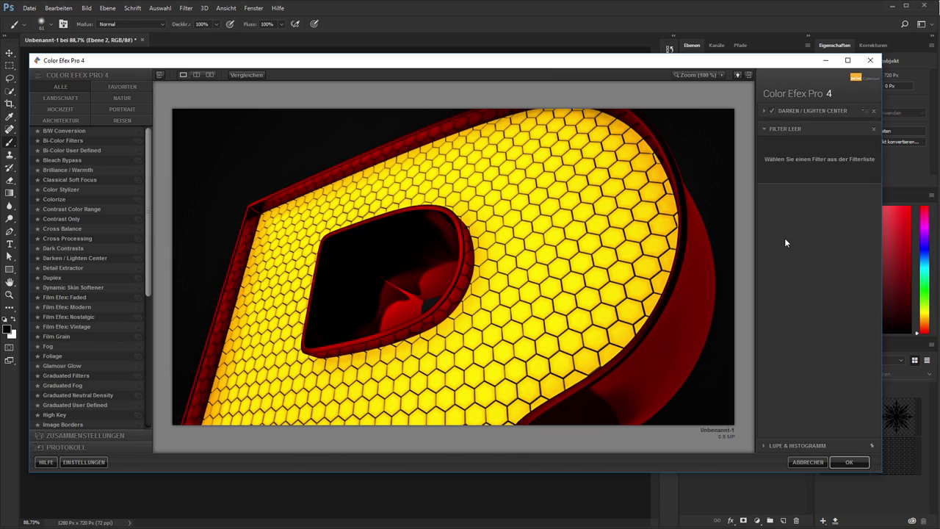
# Put Graduated Neutral Density in the second slot and compare it on and off
pyautogui.moveTo(150, 225); pyautogui.dragTo(154, 334)
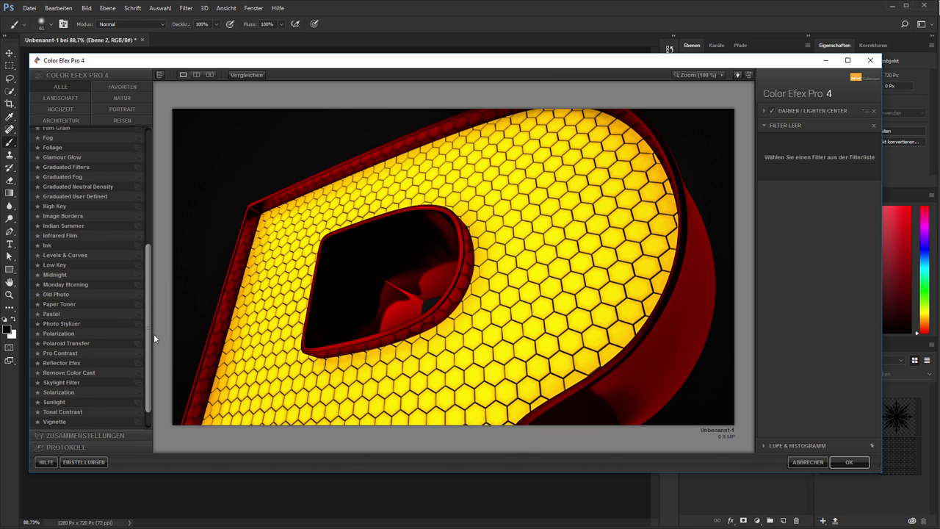
pyautogui.click(98, 188)
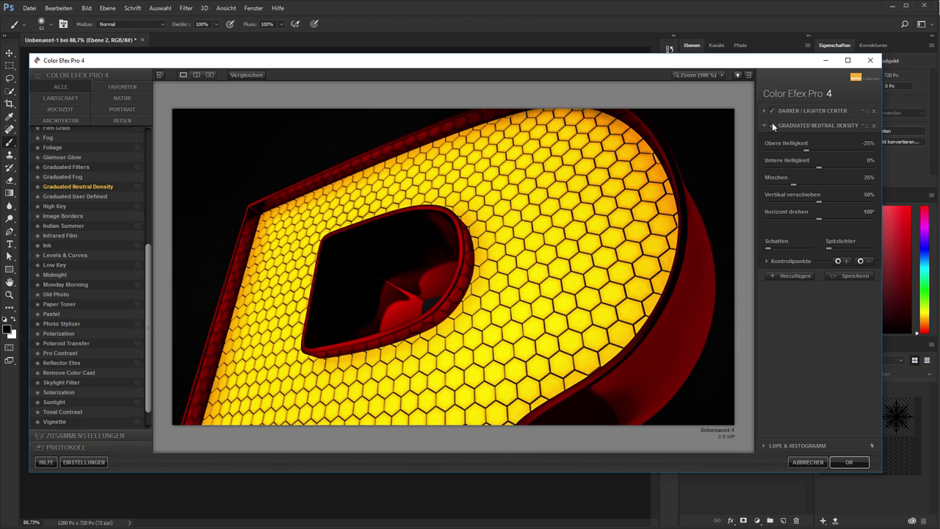
pyautogui.click(771, 126)
pyautogui.click(771, 126)
pyautogui.click(770, 127)
pyautogui.click(770, 127)
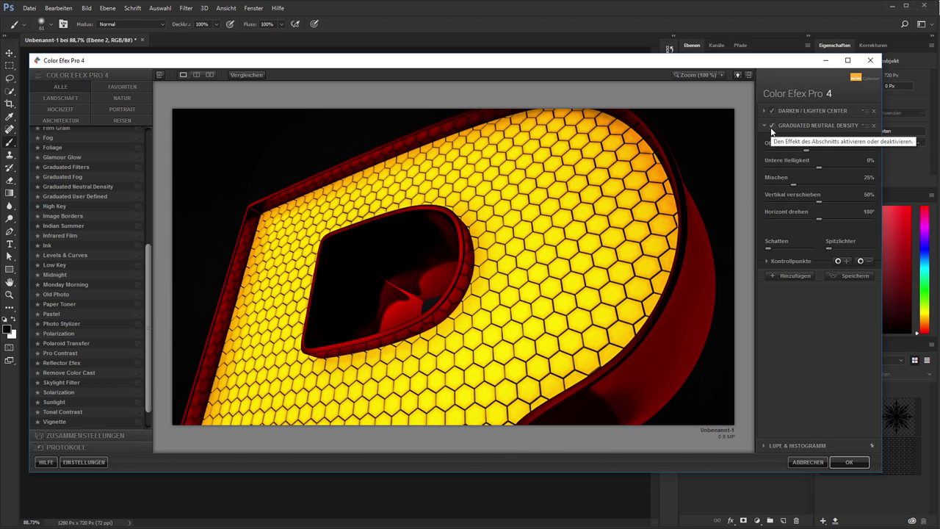
# Add a third filter, Detail Extractor at 10%, compare it, and apply the stack to Ebene 2
pyautogui.click(793, 275)
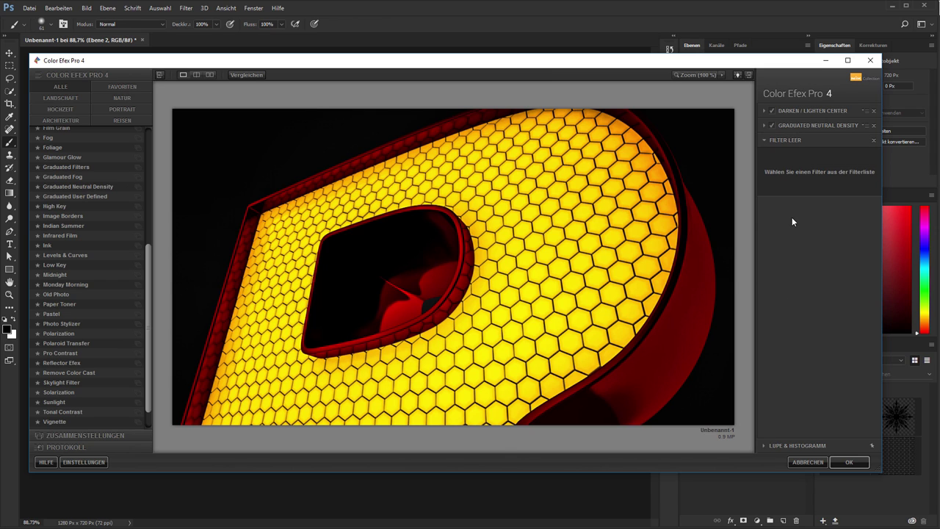
pyautogui.moveTo(150, 252); pyautogui.dragTo(155, 189)
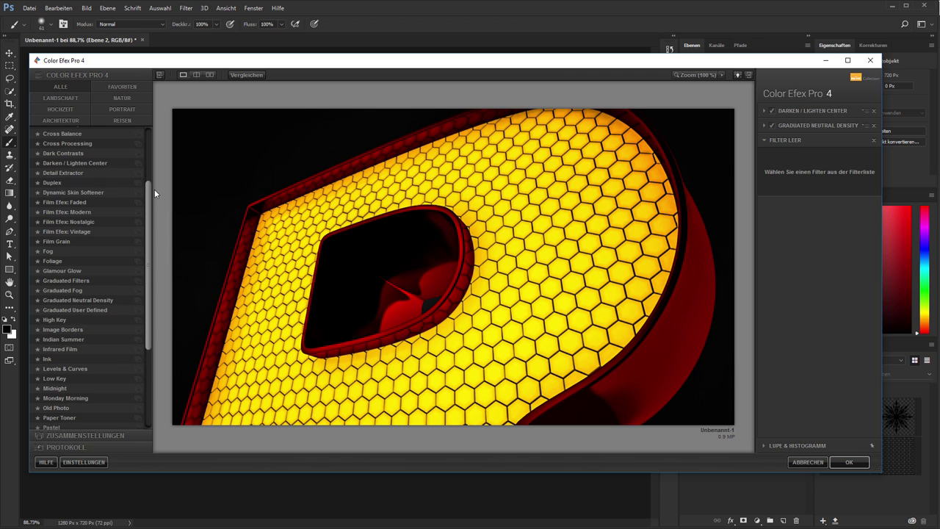
pyautogui.click(91, 173)
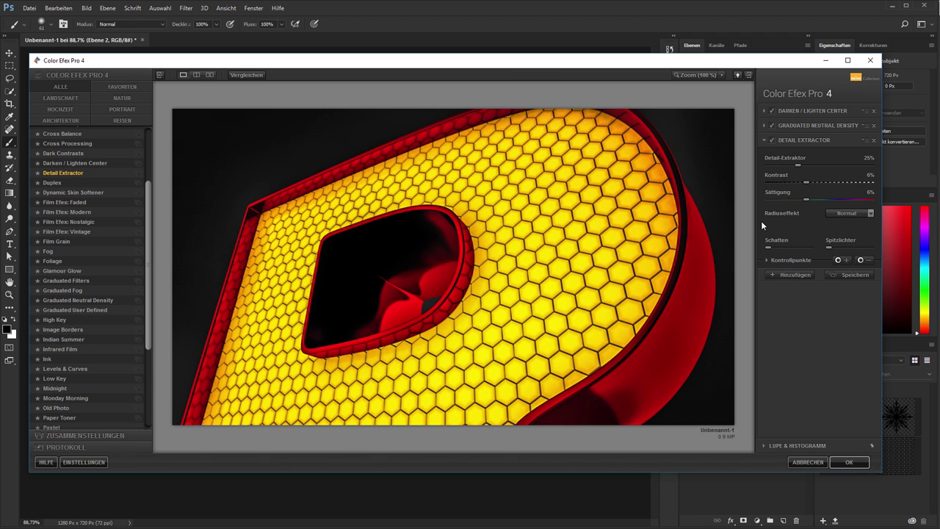
pyautogui.click(868, 159)
pyautogui.write('10')
pyautogui.press('Return')
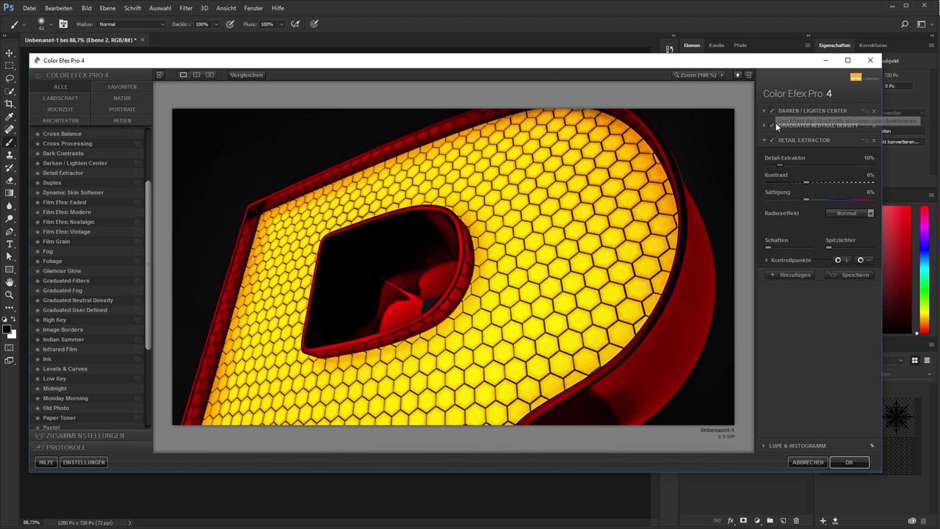
pyautogui.click(773, 140)
pyautogui.click(773, 140)
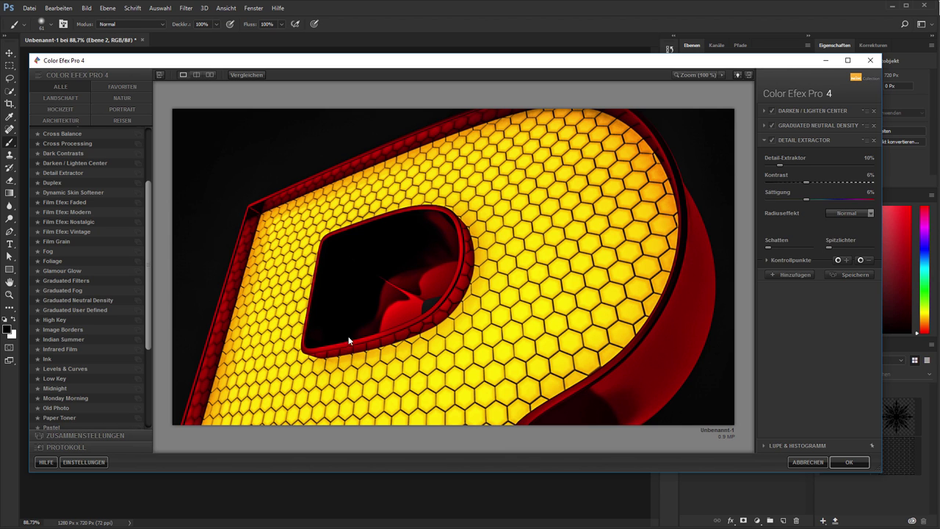
pyautogui.click(844, 461)
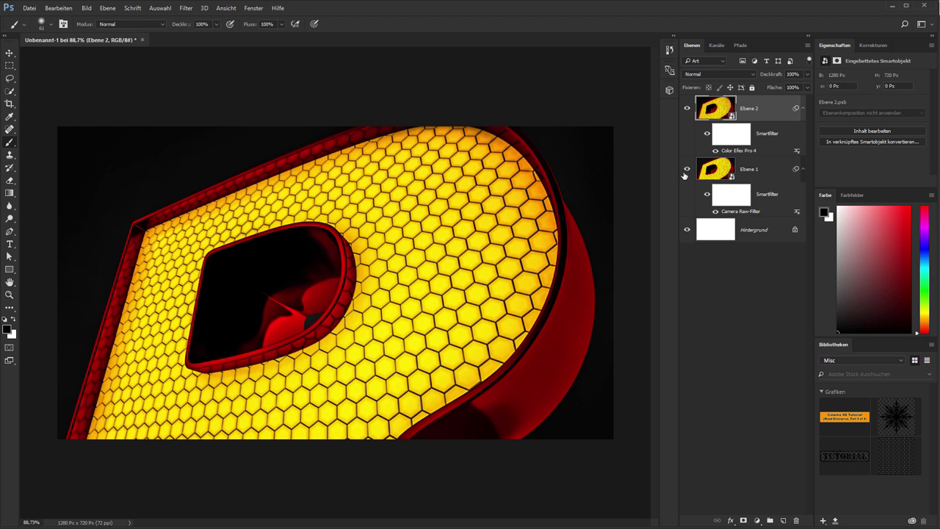
# Toggle Ebene 2's visibility to compare the Color Efex version with the original
pyautogui.click(688, 110)
pyautogui.click(687, 109)
pyautogui.click(688, 110)
pyautogui.click(687, 110)
# Save the document as spiderman.psd on the Desktop
pyautogui.hotkey('ctrl', 's')
pyautogui.press('Right')
pyautogui.hotkey('shift', 'Home')
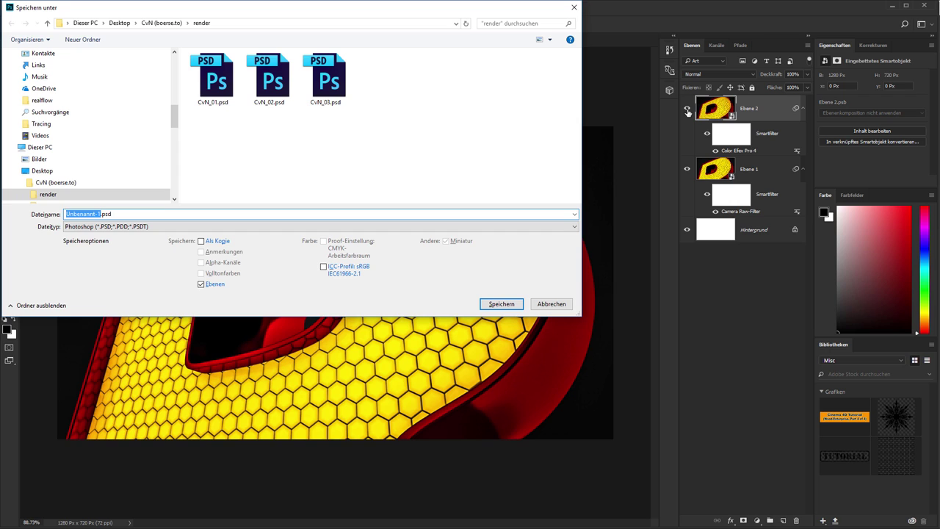
pyautogui.write('spiderman')
pyautogui.click(118, 22)
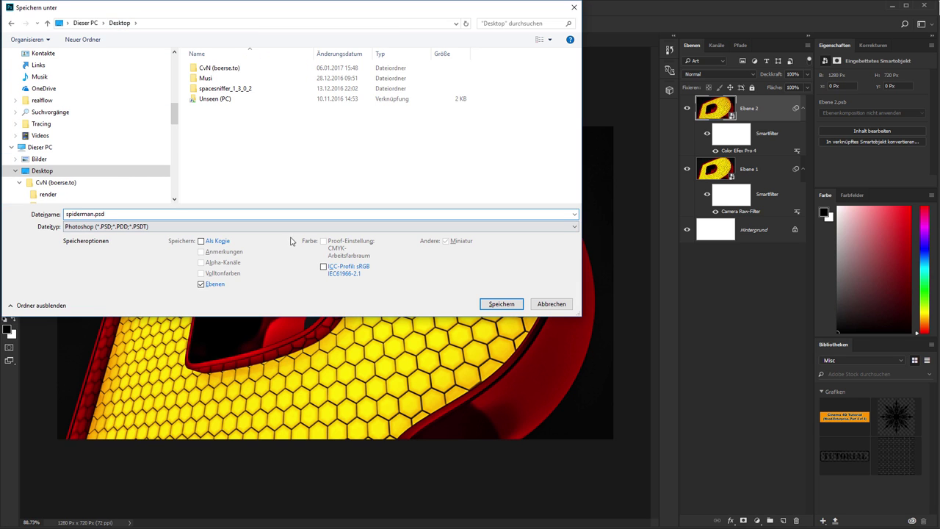
pyautogui.click(501, 304)
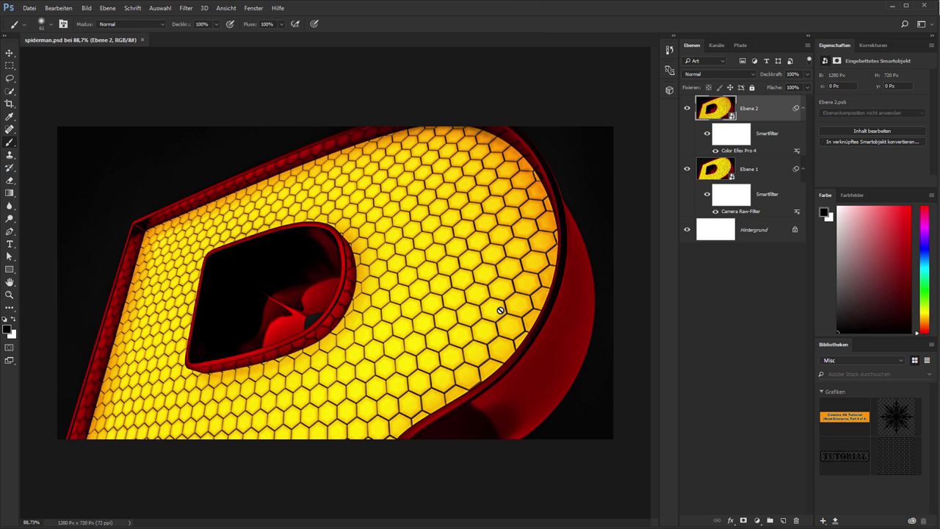